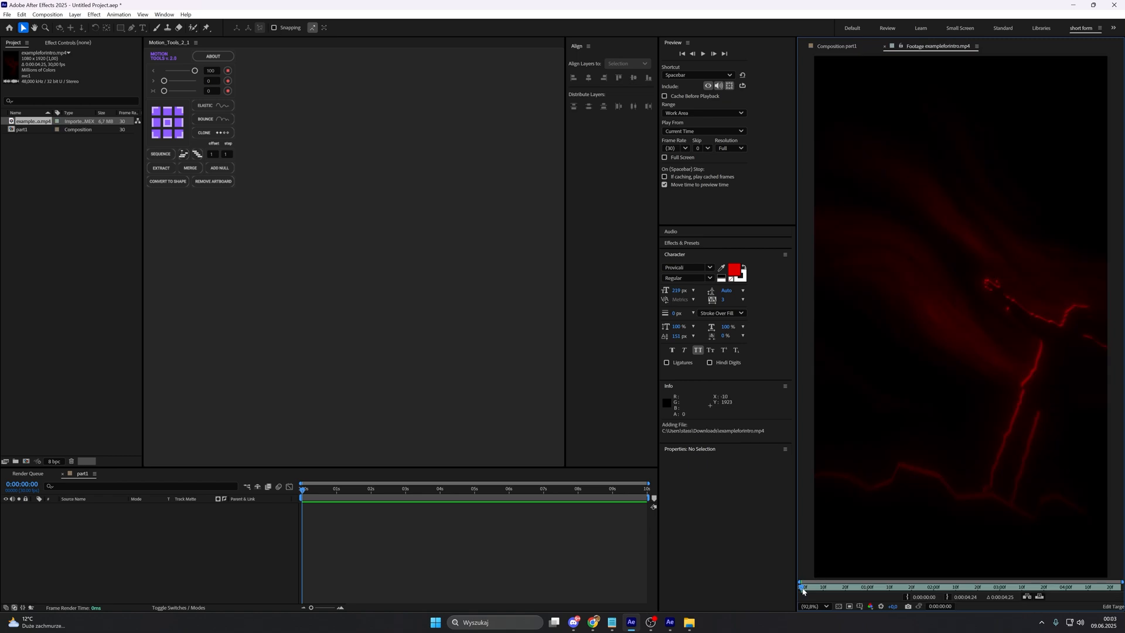
Step: Scrub the reference footage to 0:00:01:06 and turn on the transparency grid for the part1 composition
left_click_drag(804, 586, 882, 579)
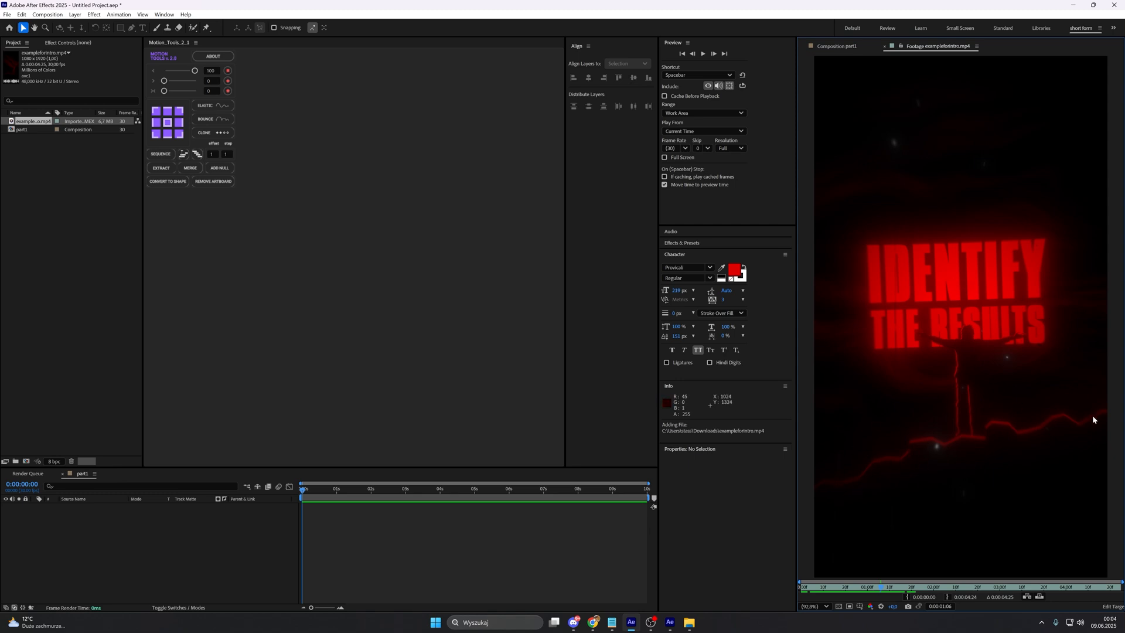
left_click(836, 47)
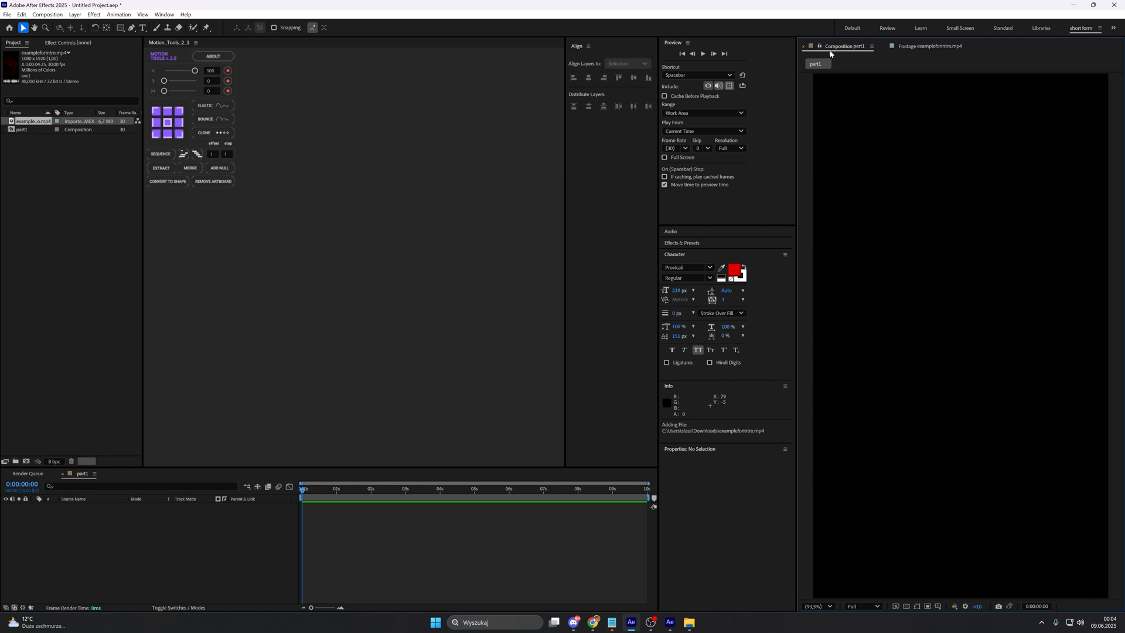
left_click(907, 607)
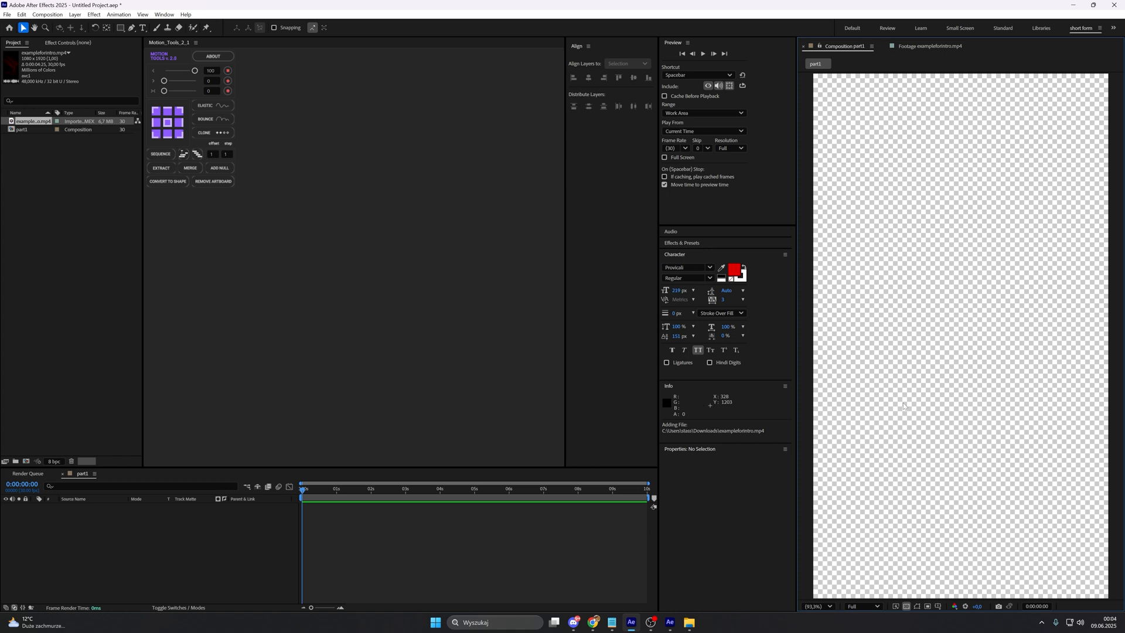
scroll(904, 405, "down", 2)
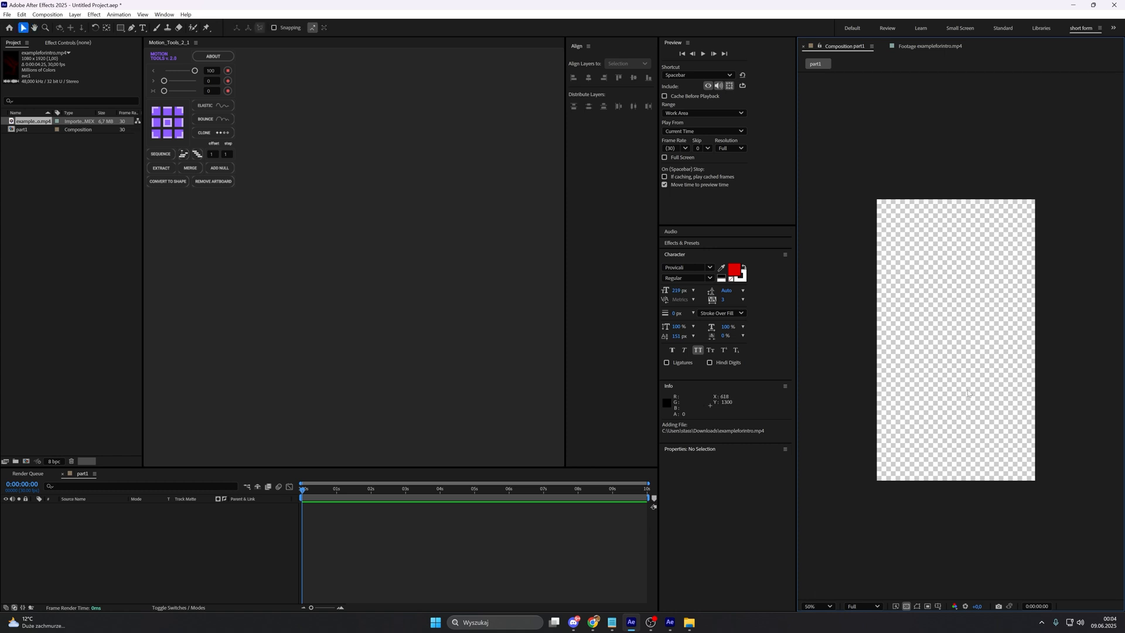
Step: Set up the Pen tool with a black 000000 fill and no stroke
left_click(132, 28)
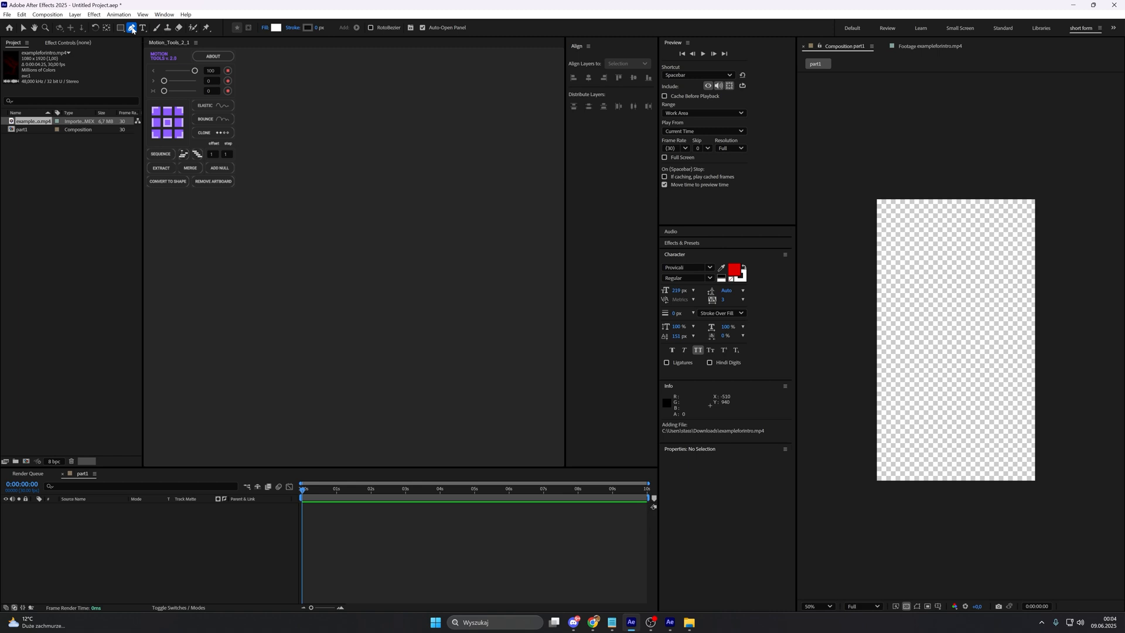
left_click(275, 28)
left_click_drag(568, 316, 589, 375)
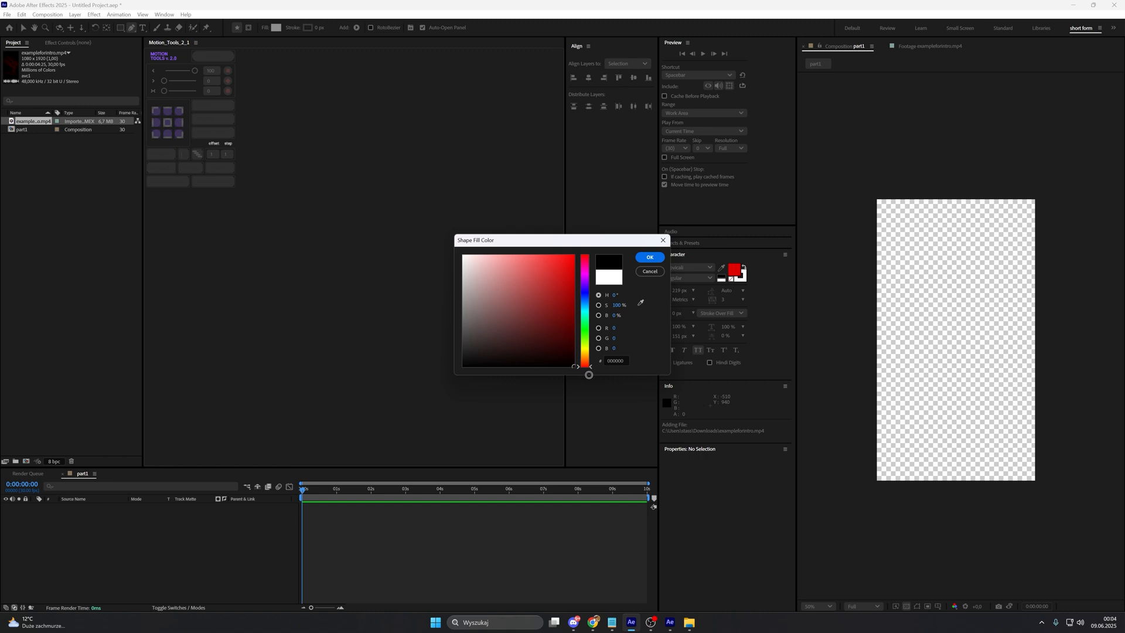
left_click(650, 257)
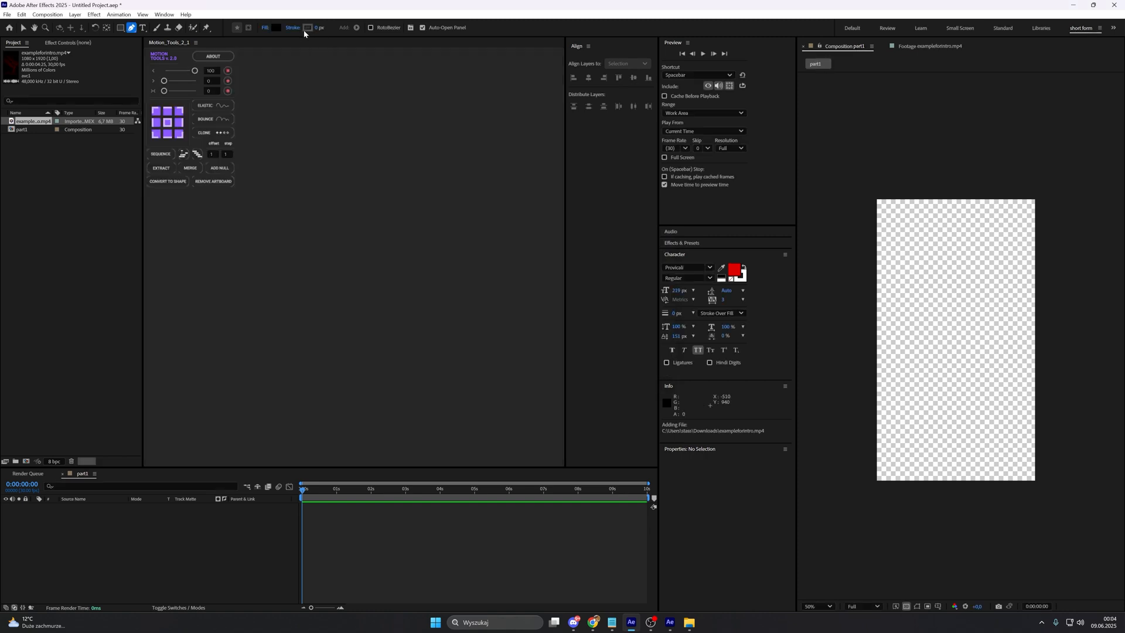
left_click(293, 28)
left_click(516, 288)
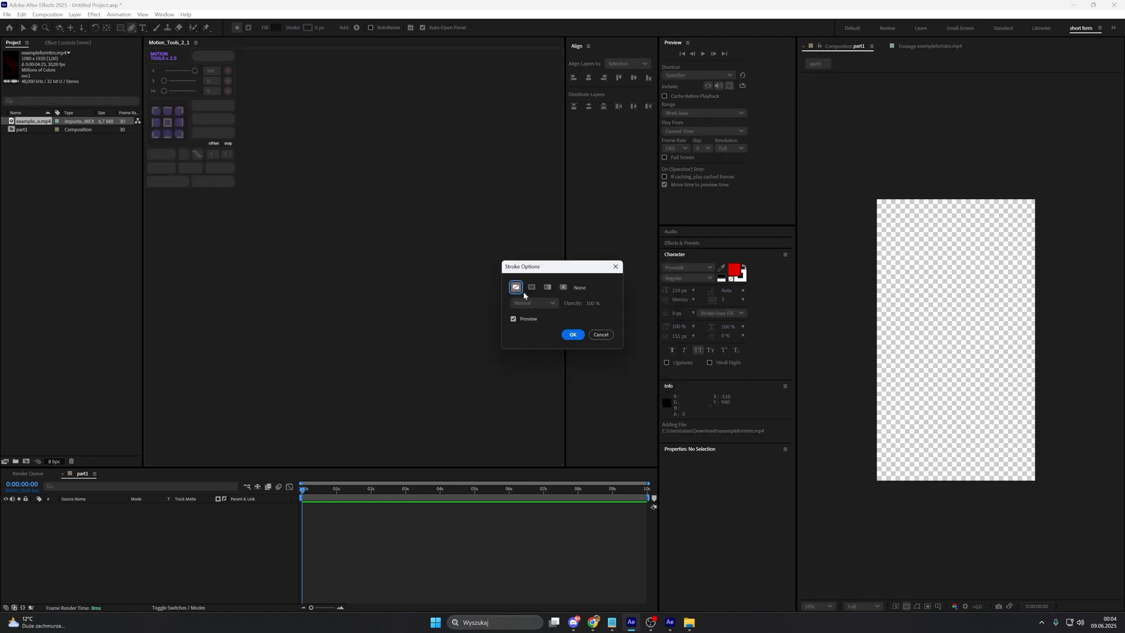
left_click(573, 335)
Step: Draw a closed shape with a jagged rocky upper edge across the lower part of the composition, extending past its sides and base
left_click(847, 474)
left_click(861, 461)
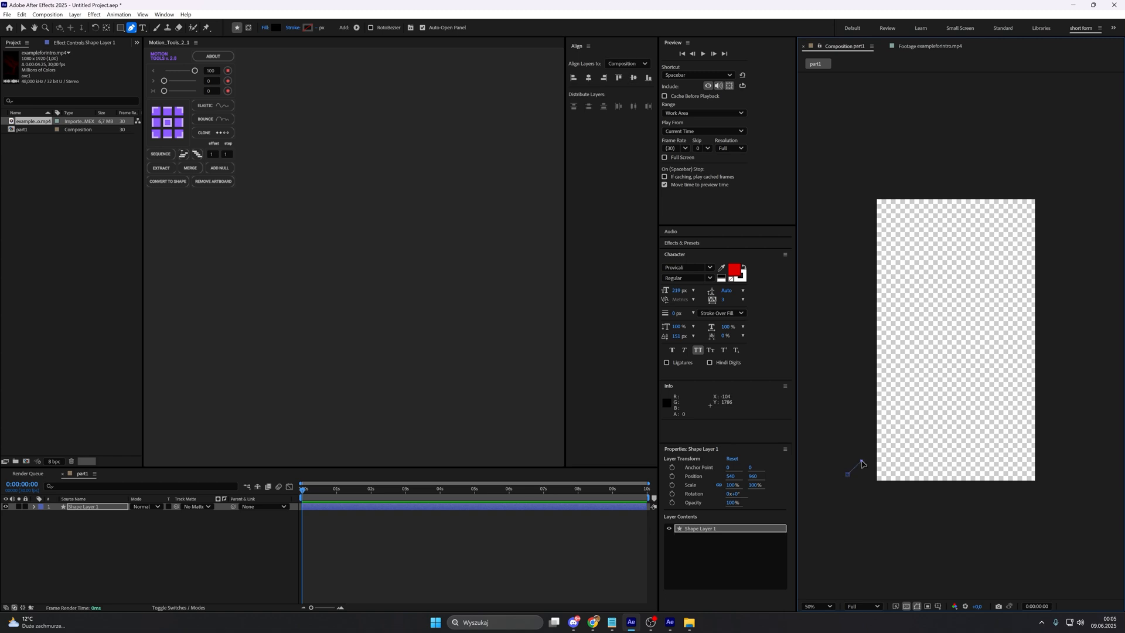
left_click(873, 463)
left_click(880, 449)
left_click(895, 456)
left_click(900, 440)
left_click(916, 449)
left_click(916, 439)
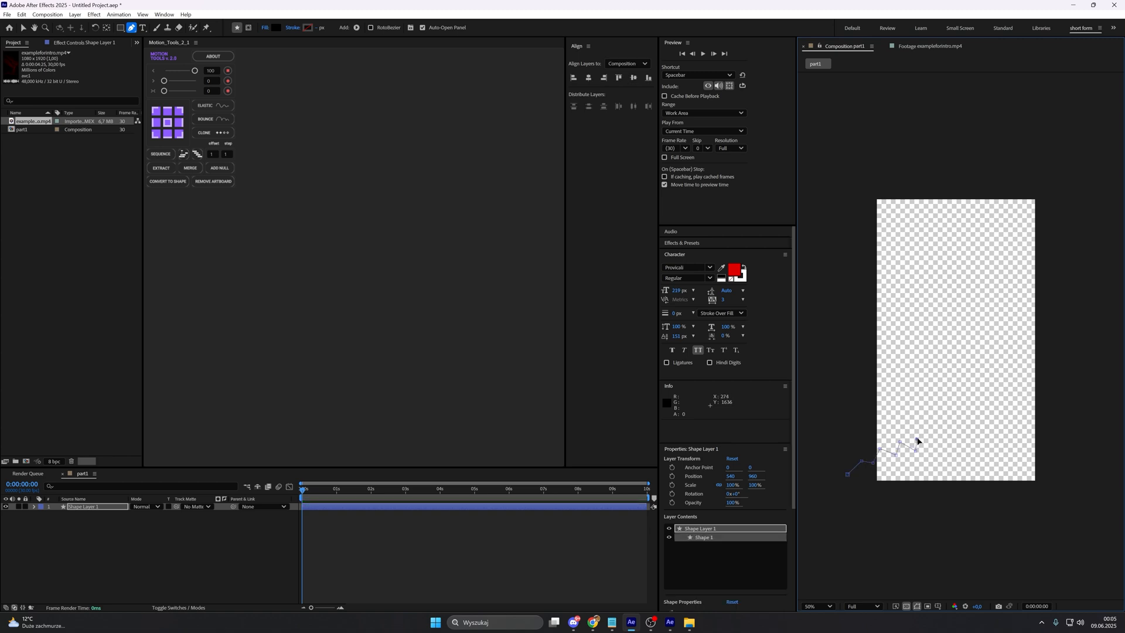
left_click(928, 426)
left_click(939, 435)
left_click(951, 434)
left_click(950, 426)
left_click(969, 432)
left_click(983, 438)
left_click(984, 423)
left_click(995, 414)
left_click(1004, 425)
left_click(1010, 415)
left_click(1016, 405)
left_click_drag(868, 544, 867, 539)
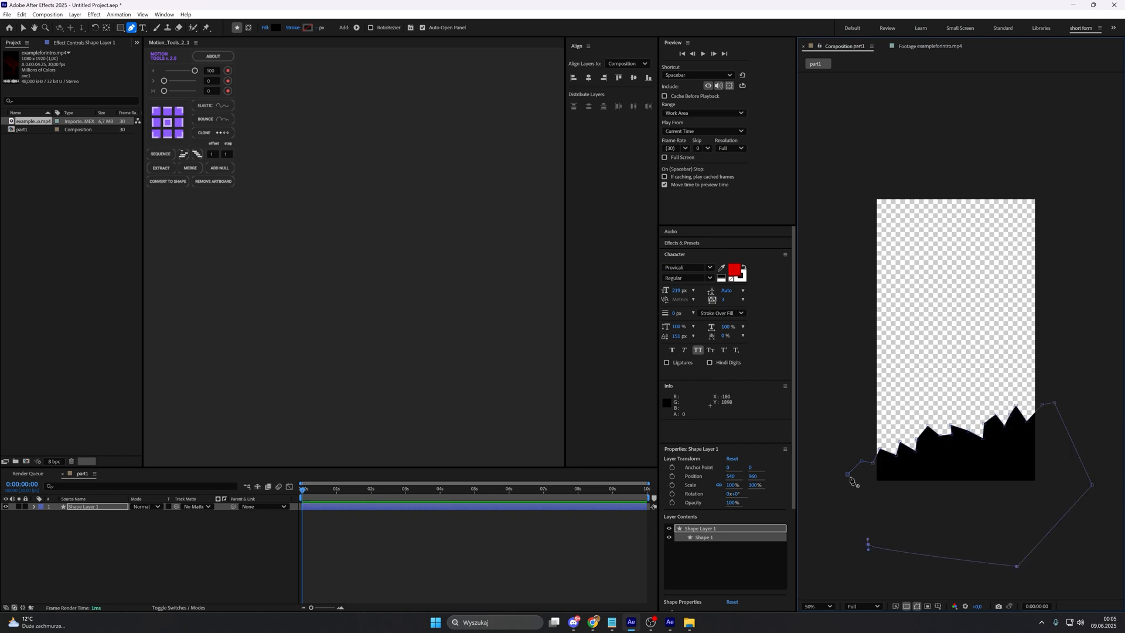
left_click(850, 477)
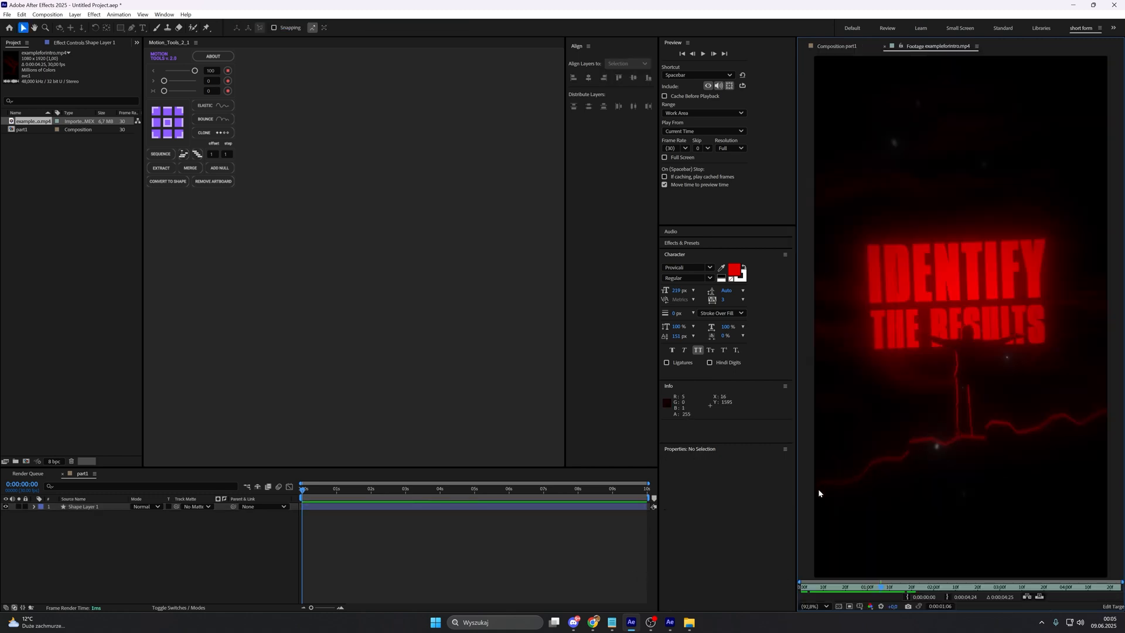
Step: Examine the glowing edges of the ground and figure in the reference footage and return to the part1 composition
scroll(1008, 450, "up", 1)
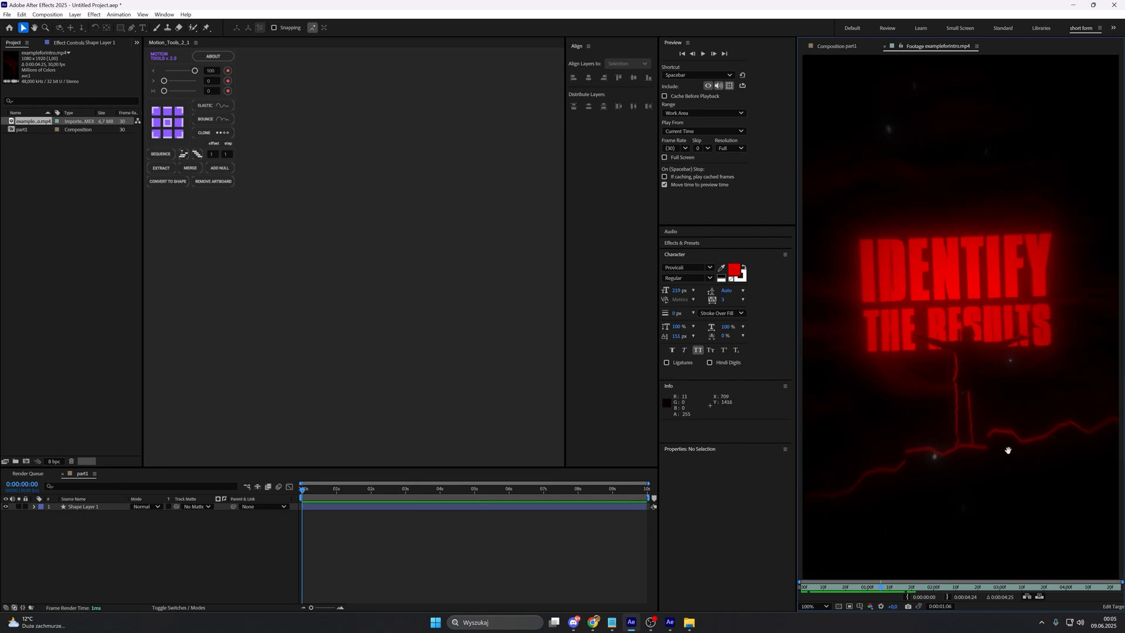
scroll(1008, 450, "up", 1)
scroll(943, 476, "down", 1)
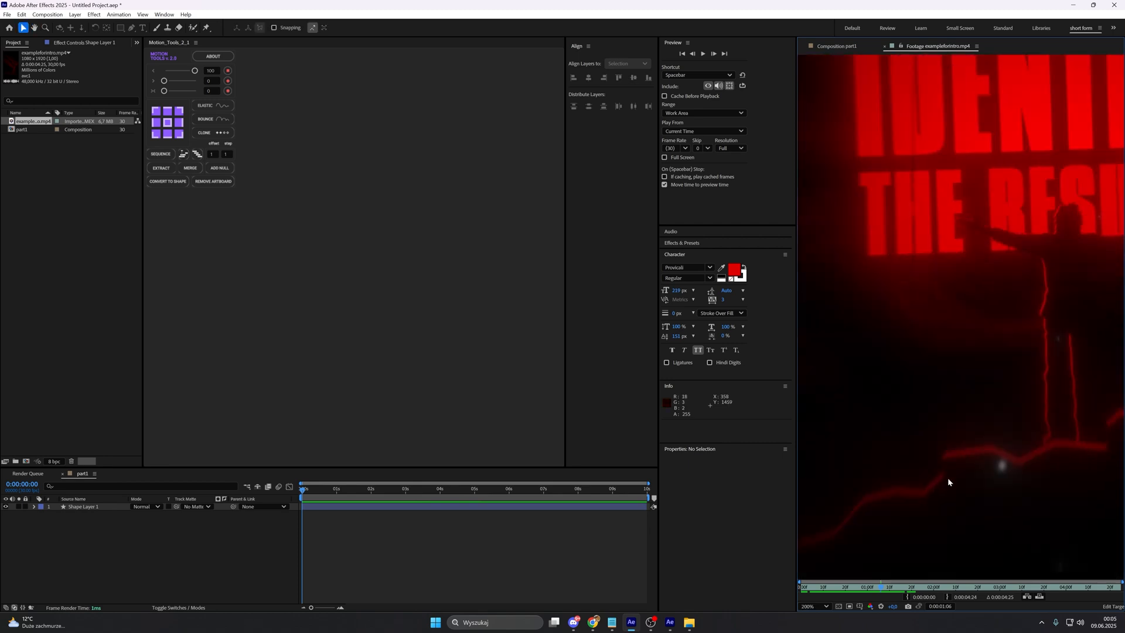
scroll(946, 401, "up", 1)
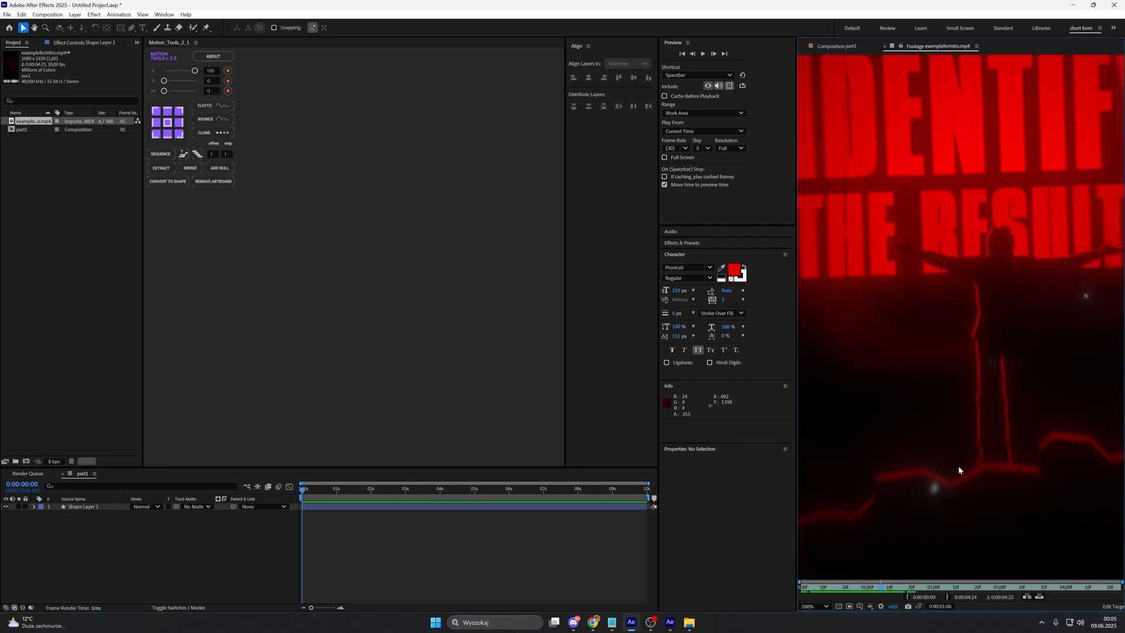
scroll(957, 467, "down", 1)
mouse_move(950, 423)
left_mouse_down()
mouse_move(942, 432)
mouse_move(980, 445)
mouse_move(944, 414)
left_mouse_up()
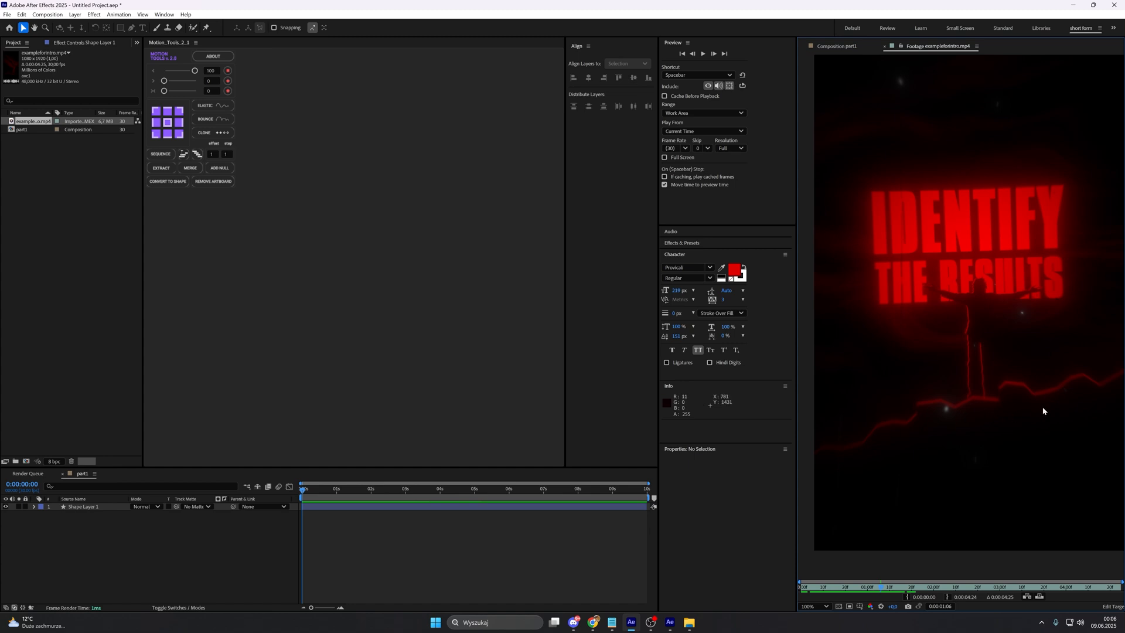
left_click(837, 45)
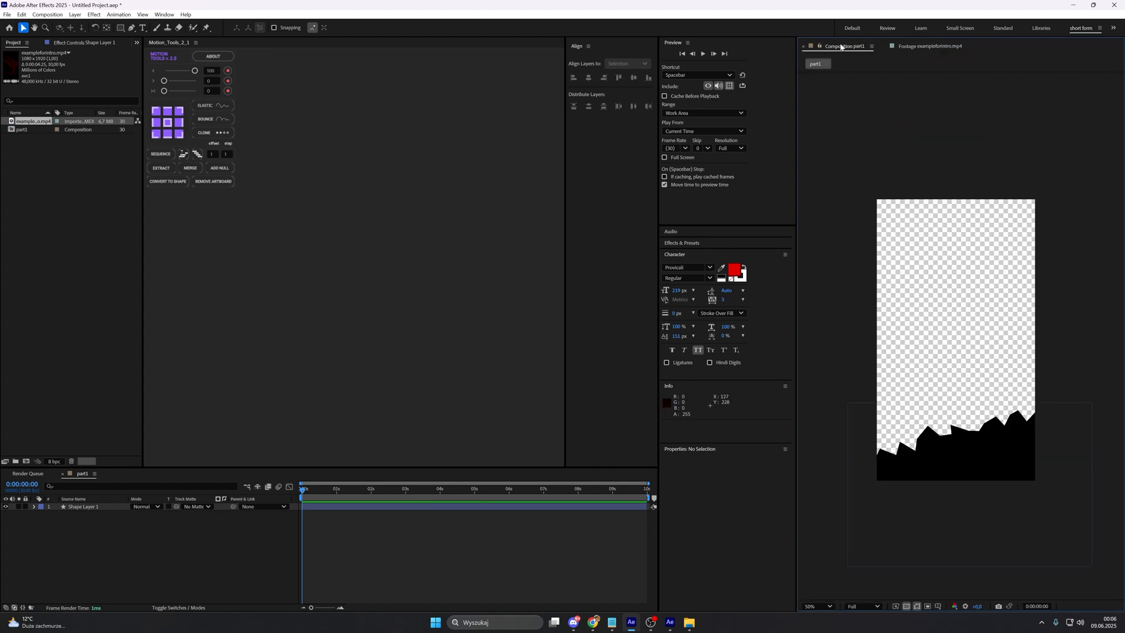
Step: Apply the Bevel Alpha effect to the rocky shape layer and set its light color to bright red
left_click(414, 507)
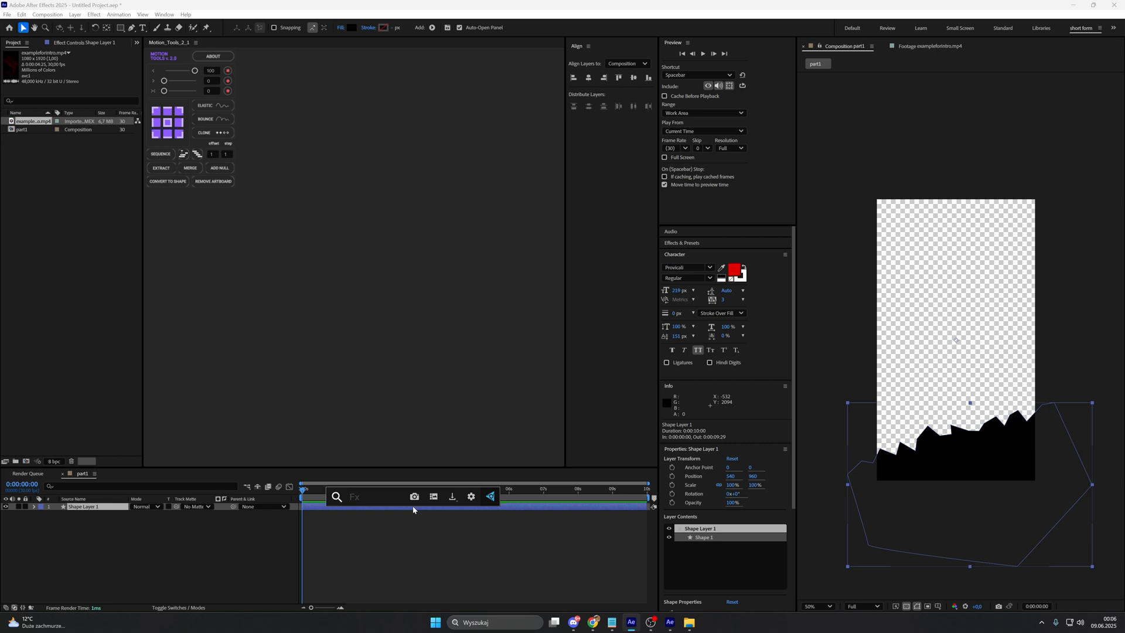
left_click(405, 524)
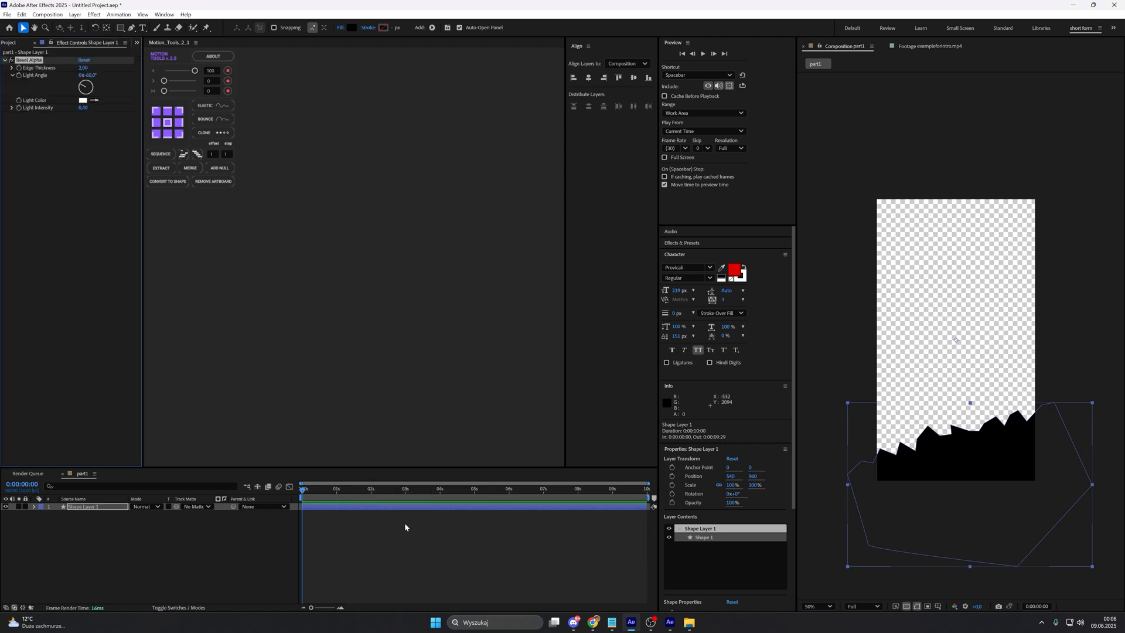
left_click(83, 101)
left_click(576, 255)
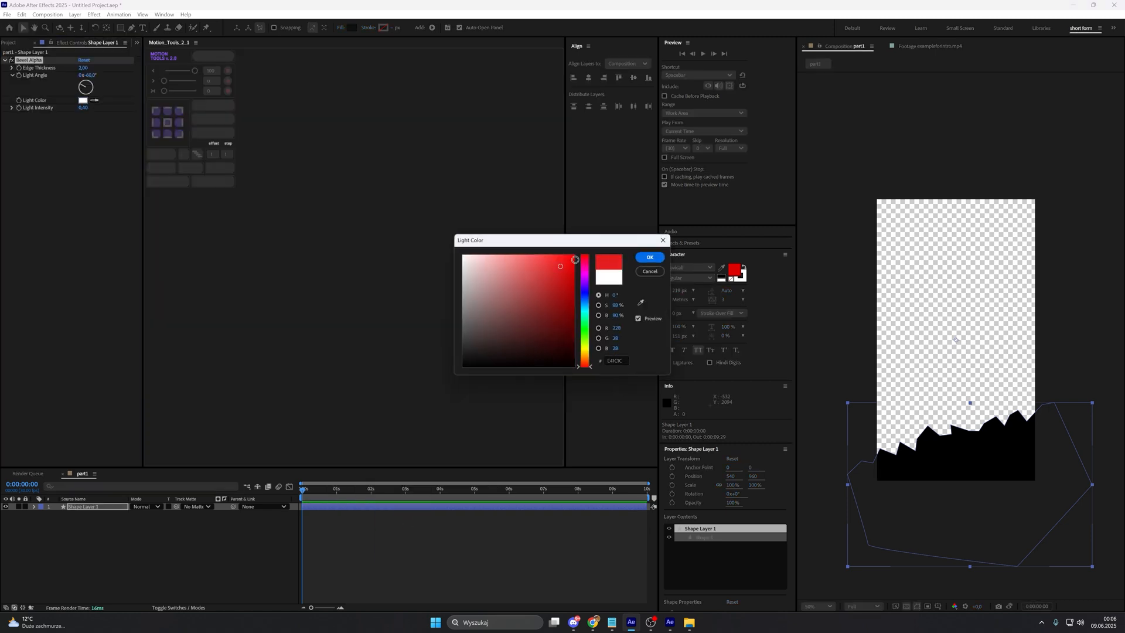
left_click(649, 254)
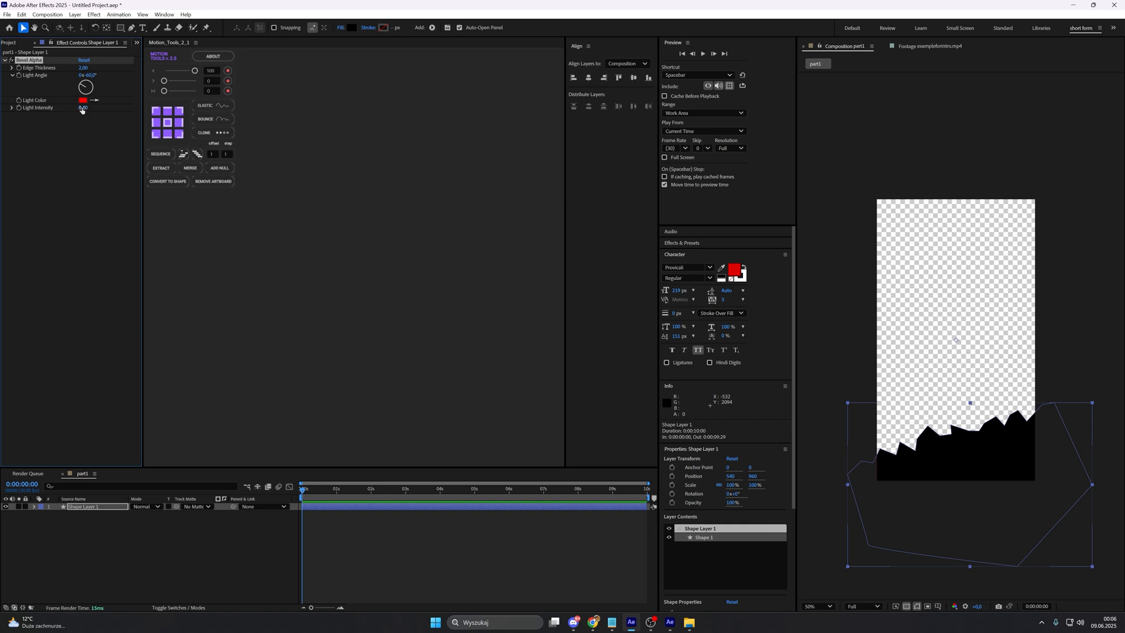
Step: Set the bevel's light intensity to 1.00, edge thickness to 3.7 and light angle to 0°
left_click_drag(82, 108, 408, 117)
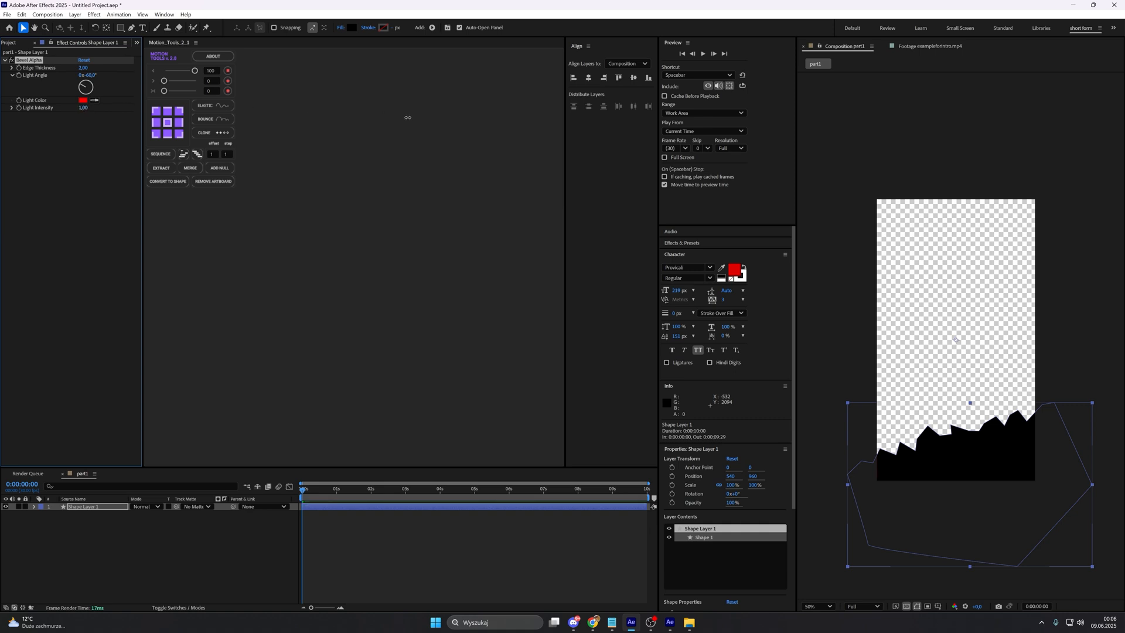
left_click(82, 68)
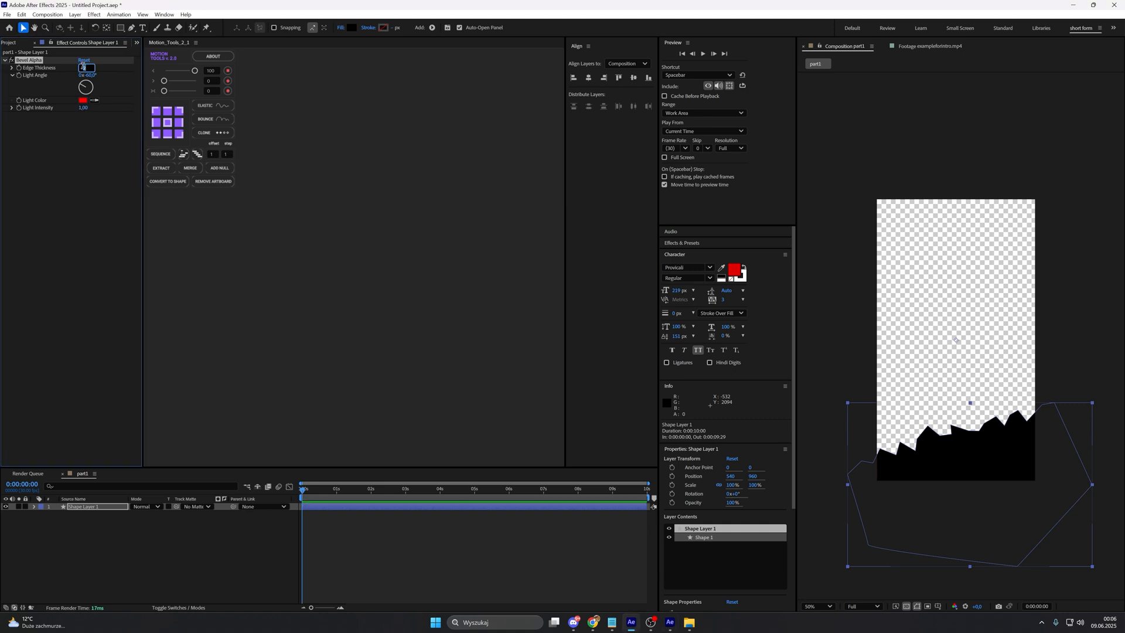
type("3,7")
key("Return")
left_click(92, 75)
type("0")
left_click(483, 530)
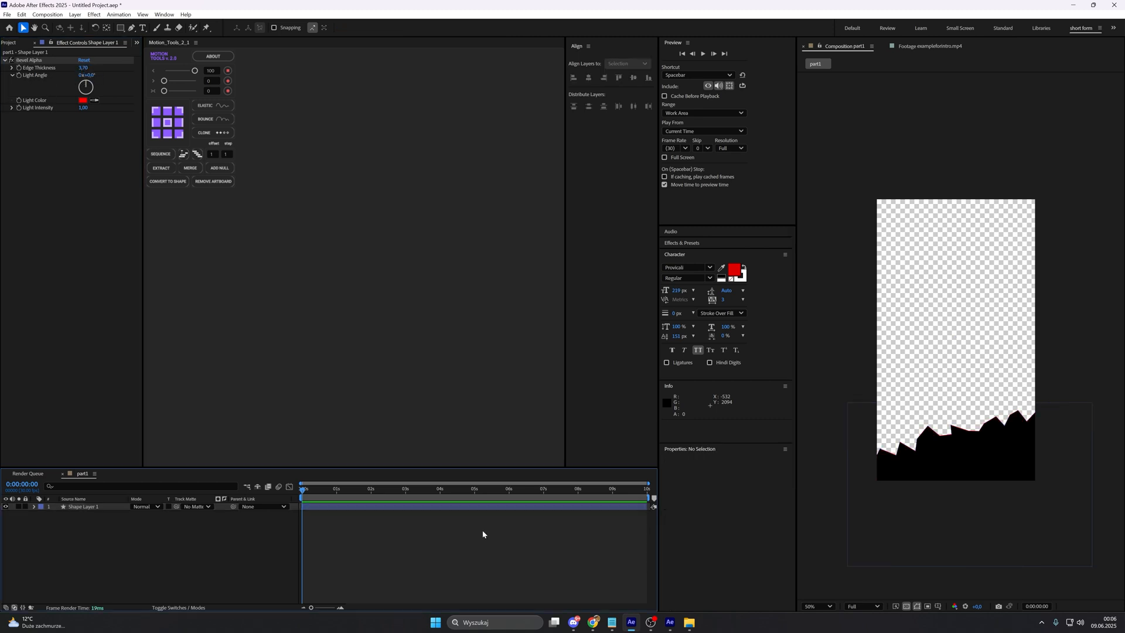
Step: Inspect the red bevelled edge along the rocks up close and compare it with the whole reference frame
scroll(922, 435, "up", 4)
left_click_drag(885, 439, 1022, 422)
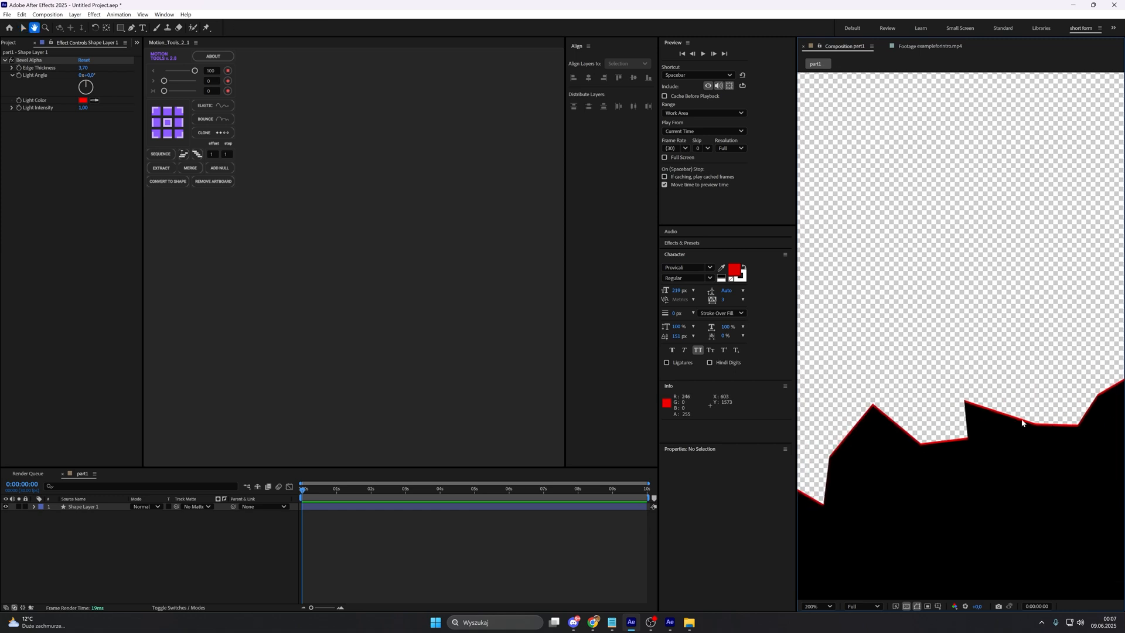
left_click_drag(895, 439, 1008, 406)
left_click_drag(974, 449, 836, 487)
left_click_drag(922, 452, 1055, 432)
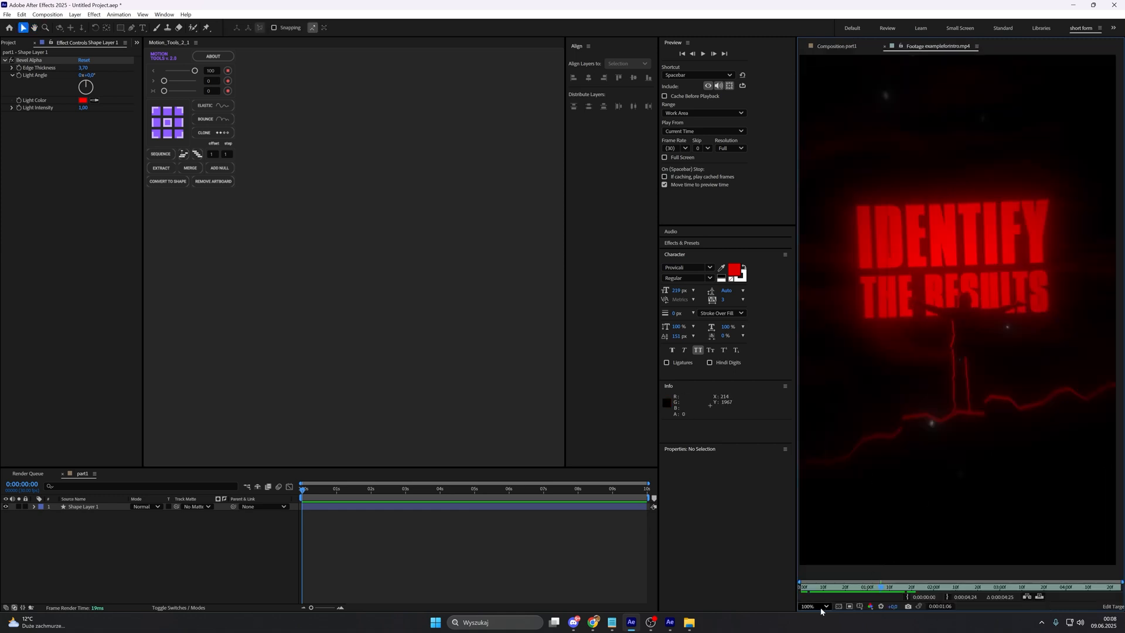
left_click(819, 607)
left_click(824, 449)
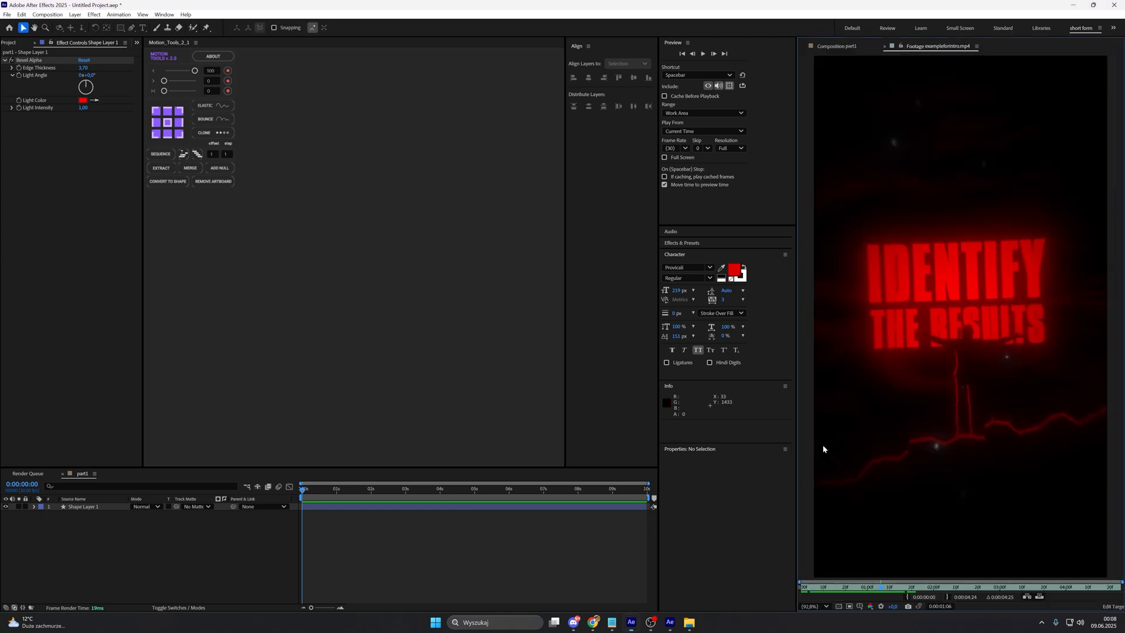
Step: Move the rocky shape layer straight up to a Y position of about 756 and compare its height with the reference footage
left_click(837, 50)
left_click_drag(905, 557, 912, 499)
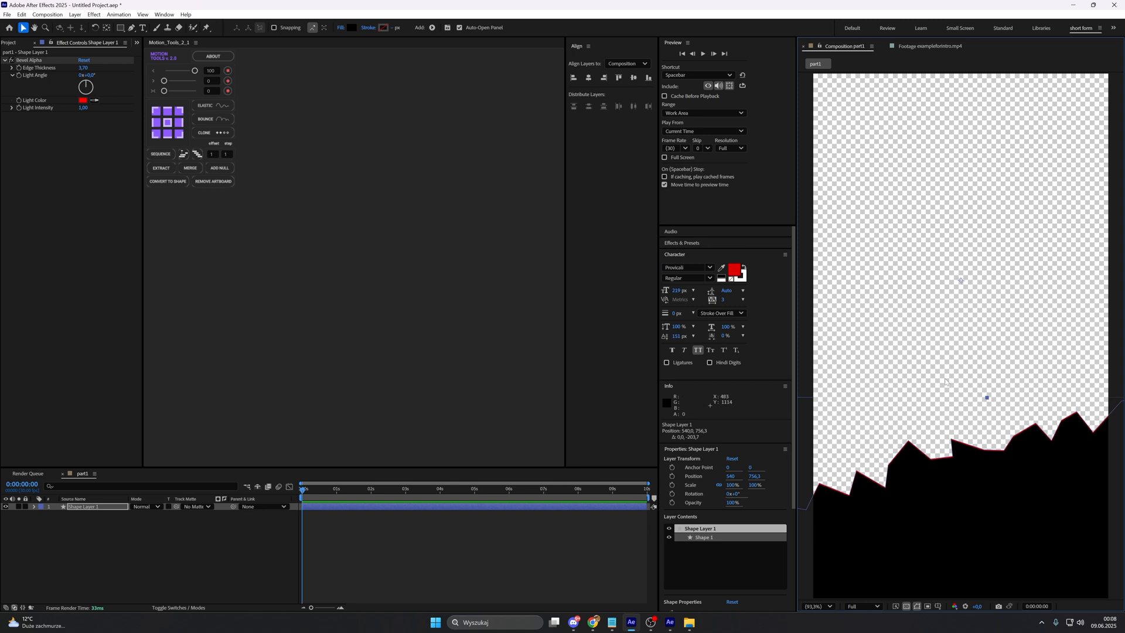
left_click(930, 46)
left_click(847, 47)
left_click(922, 49)
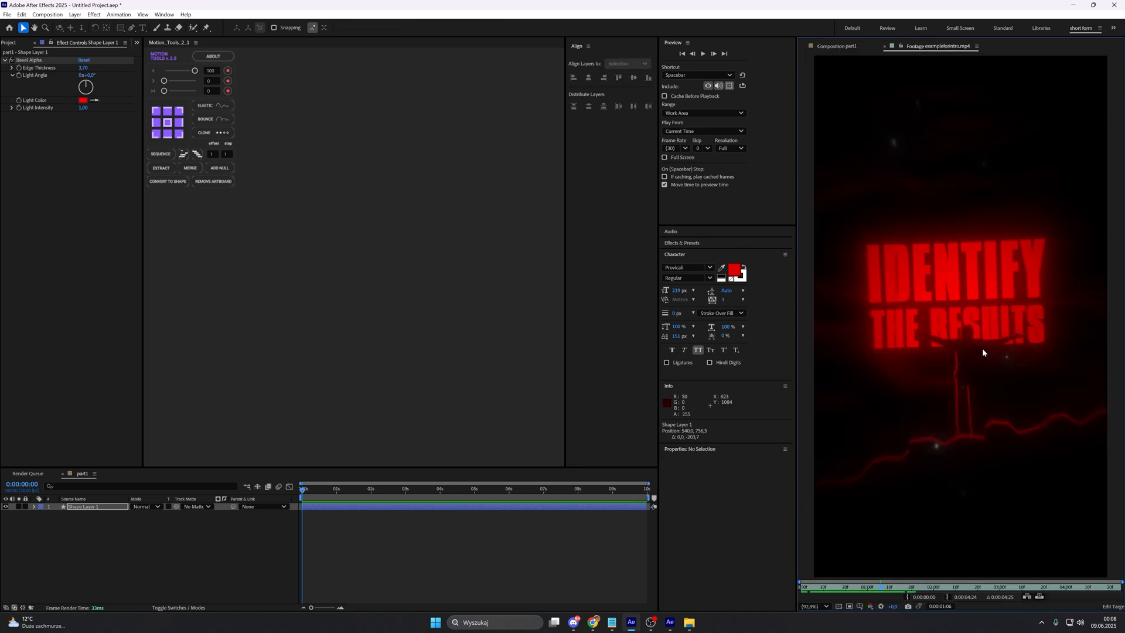
left_click(844, 46)
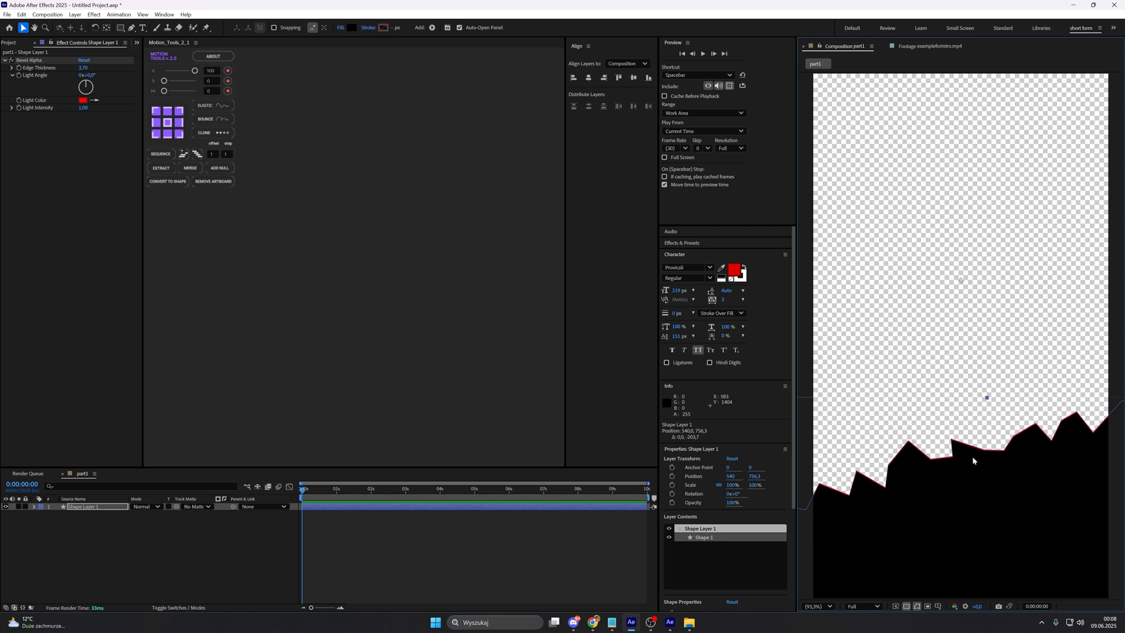
Step: Import the man silhouette image Downpic.cc-1012089016.jpg and place it above the rocky shape layer in part1
left_click(14, 44)
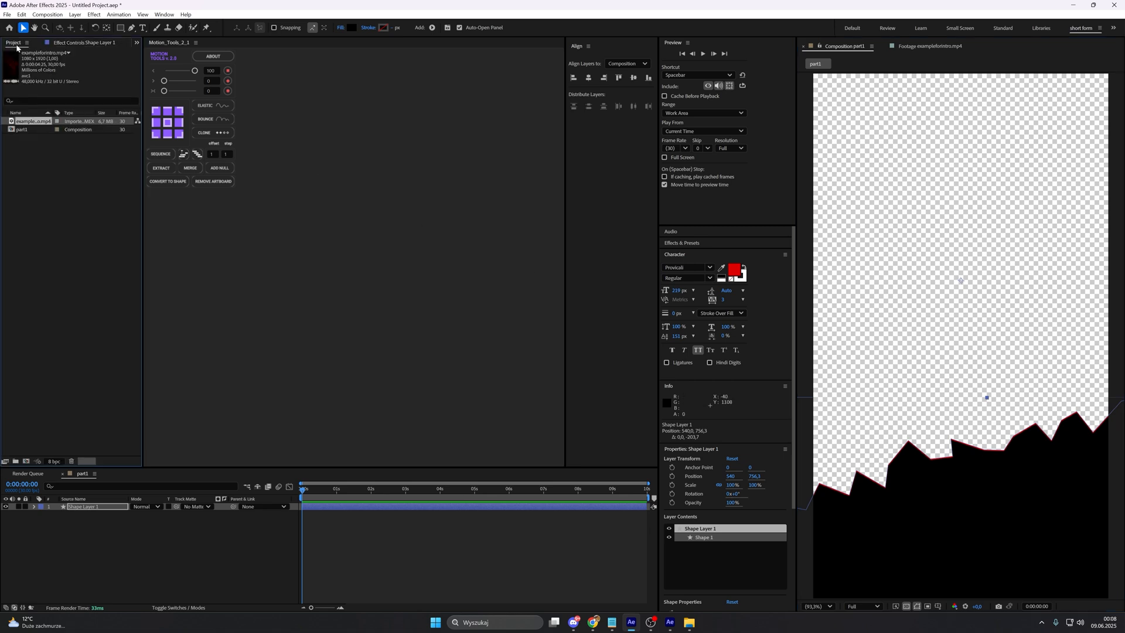
left_click(70, 195)
left_click_drag(404, 435, 134, 529)
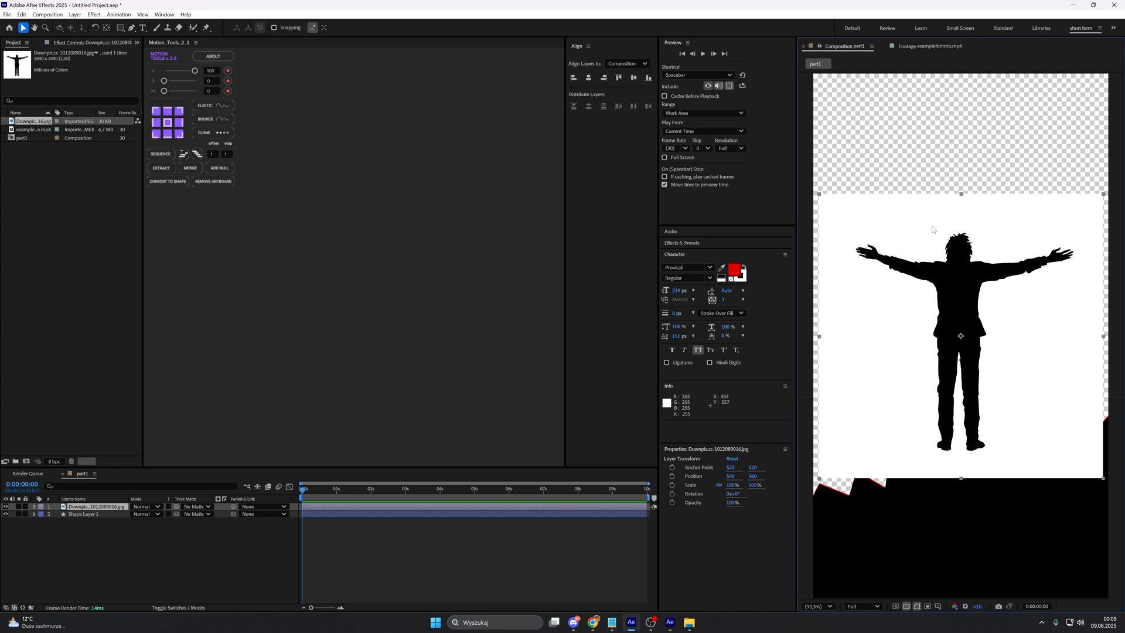
Step: Remove the silhouette image's white background with an inverted Extract effect and a black point of 100
key("ctrl+space")
type("ex")
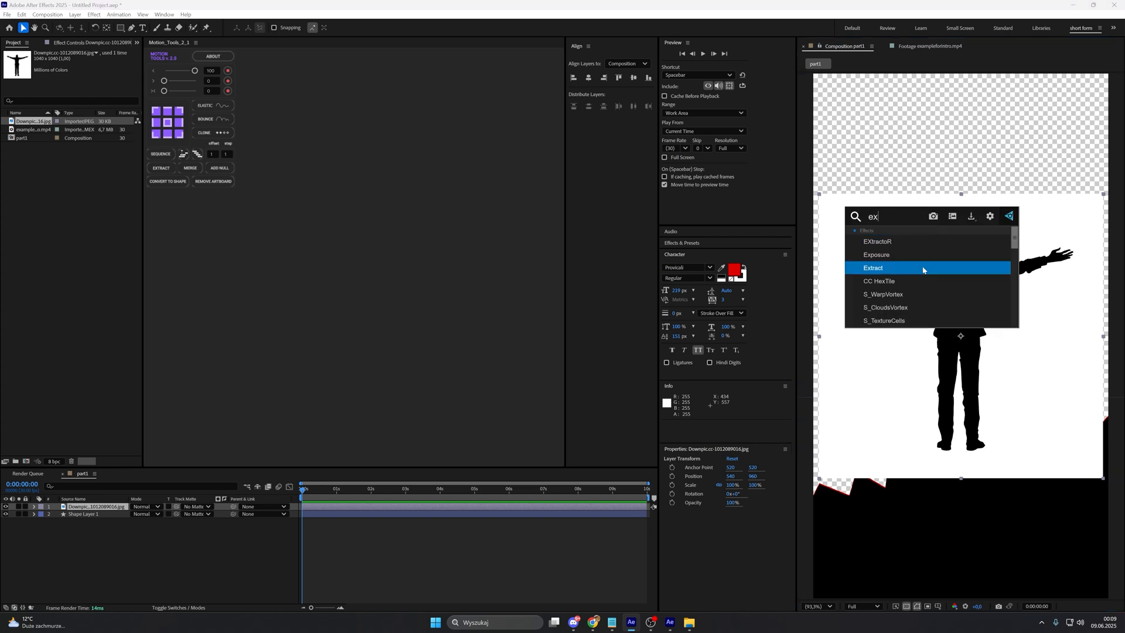
left_click(924, 268)
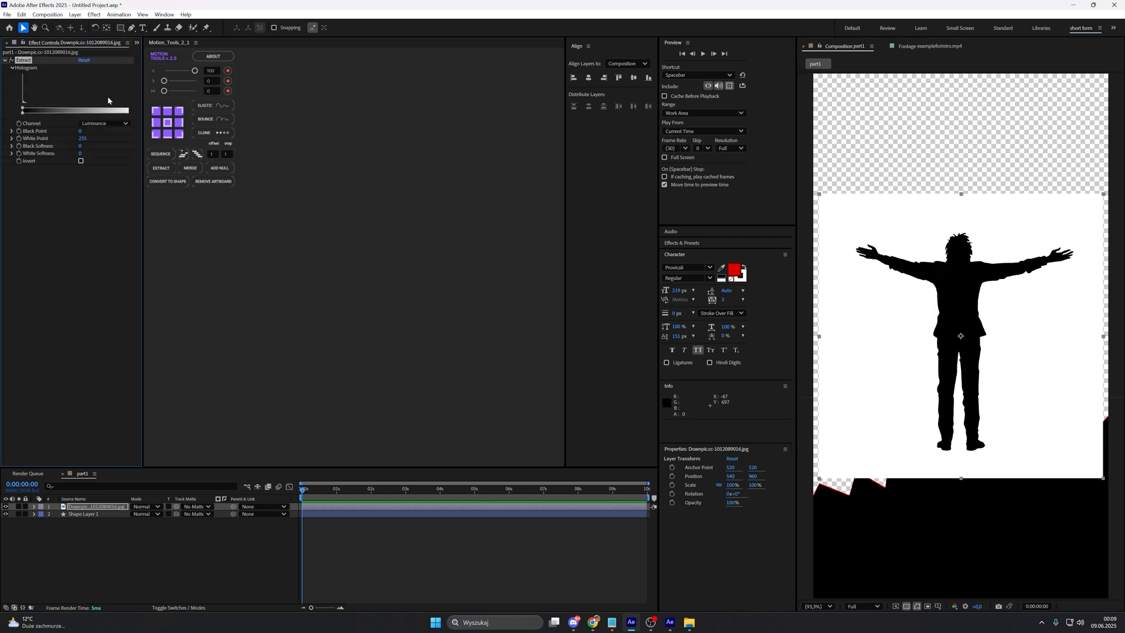
left_click(99, 207)
left_click(81, 161)
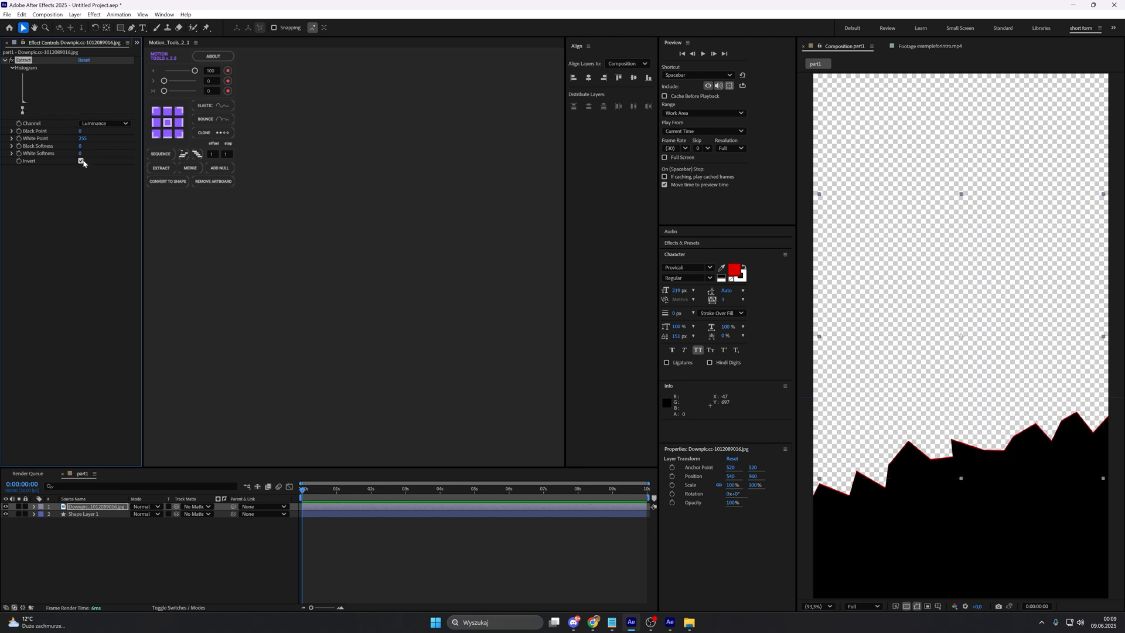
left_click(80, 132)
type("100")
key("Return")
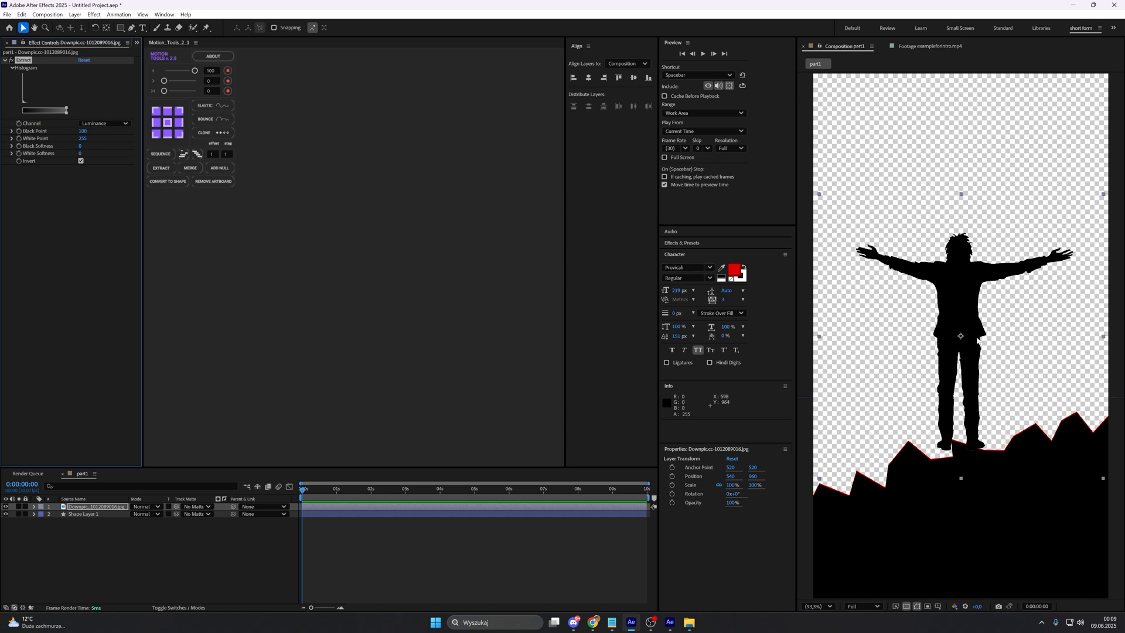
Step: Make the man silhouette a 3D layer, scale it to 65% and move it down onto the rocks
key("s")
left_click(166, 608)
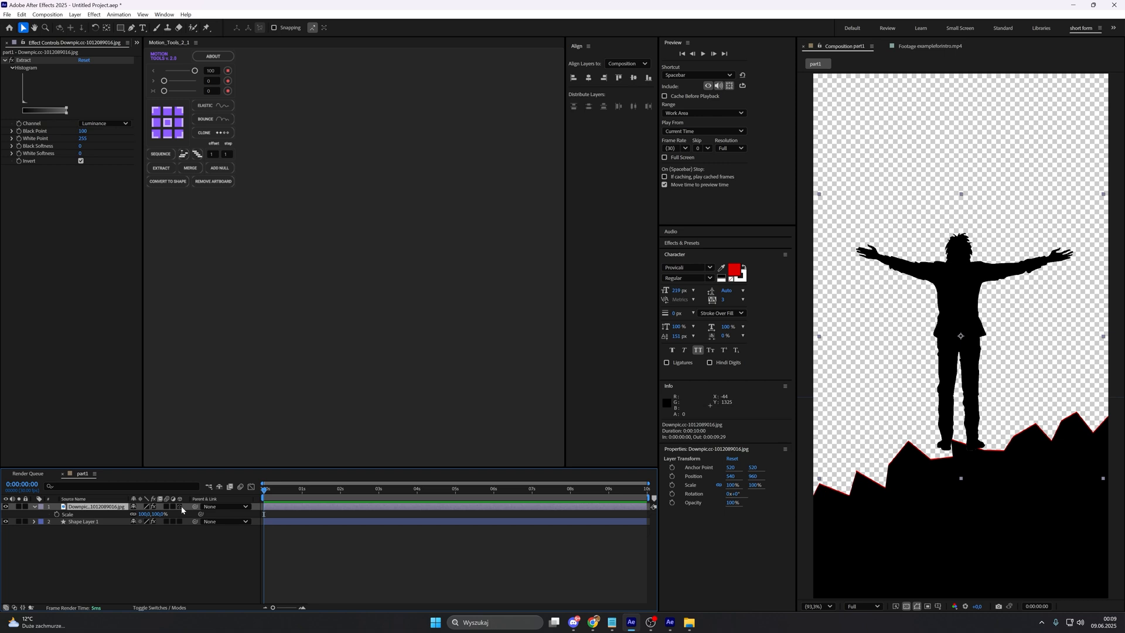
left_click(179, 506)
key("s")
left_click_drag(154, 513, 134, 515)
left_click_drag(956, 372, 972, 418)
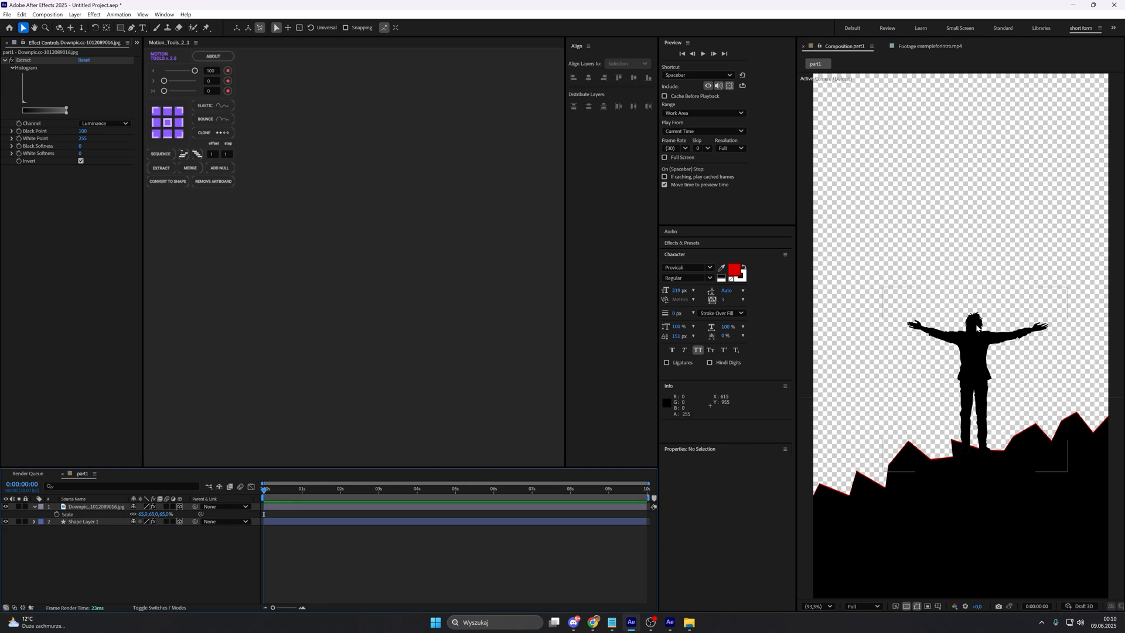
Step: Set the silhouette's scale to 55% and lower it to a position of about 590, 1162 so the feet meet the rocks
left_click(145, 514)
type("55")
key("Return")
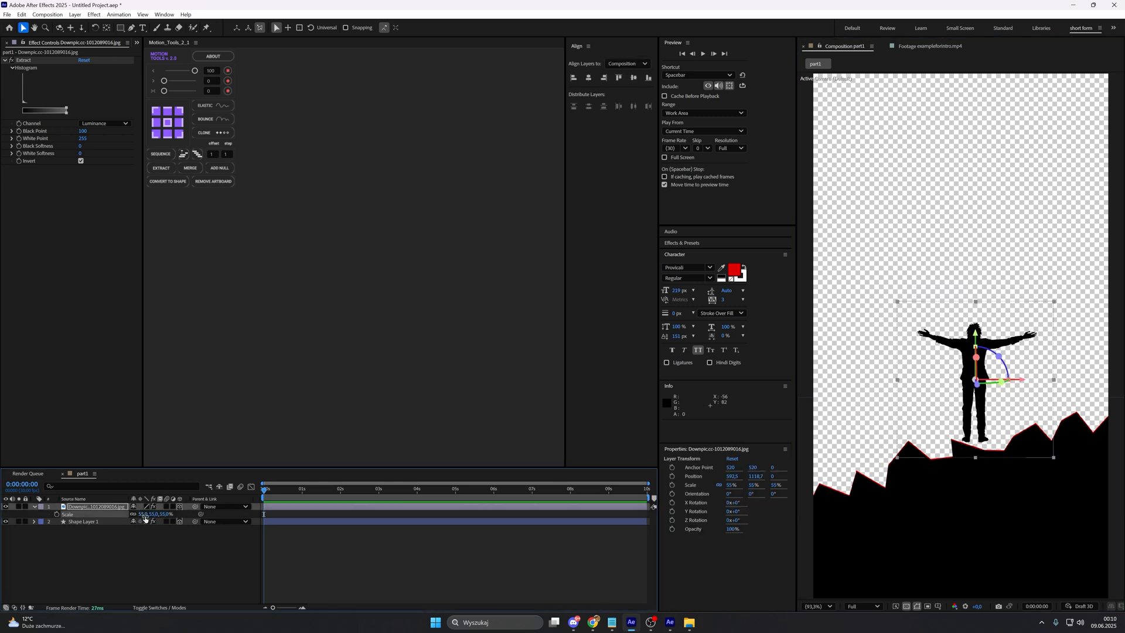
left_click_drag(976, 416, 976, 428)
key("ctrl+shift+a")
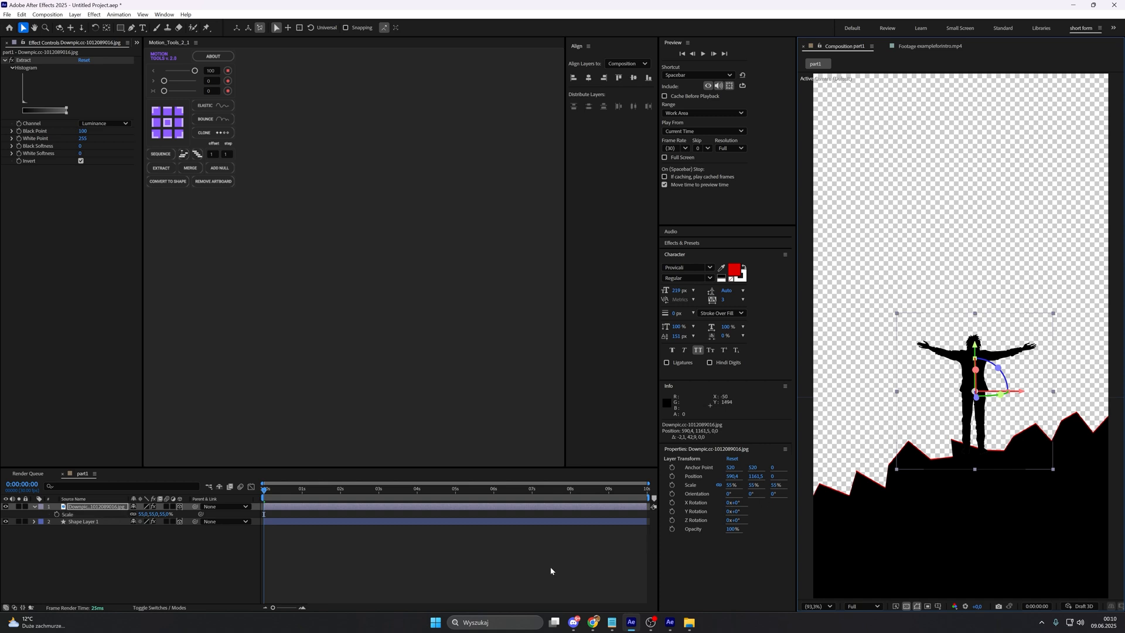
Step: Check the silhouette's edges without the transparency grid and cover their faint outline with a black (000000) Fill effect
left_click(907, 606)
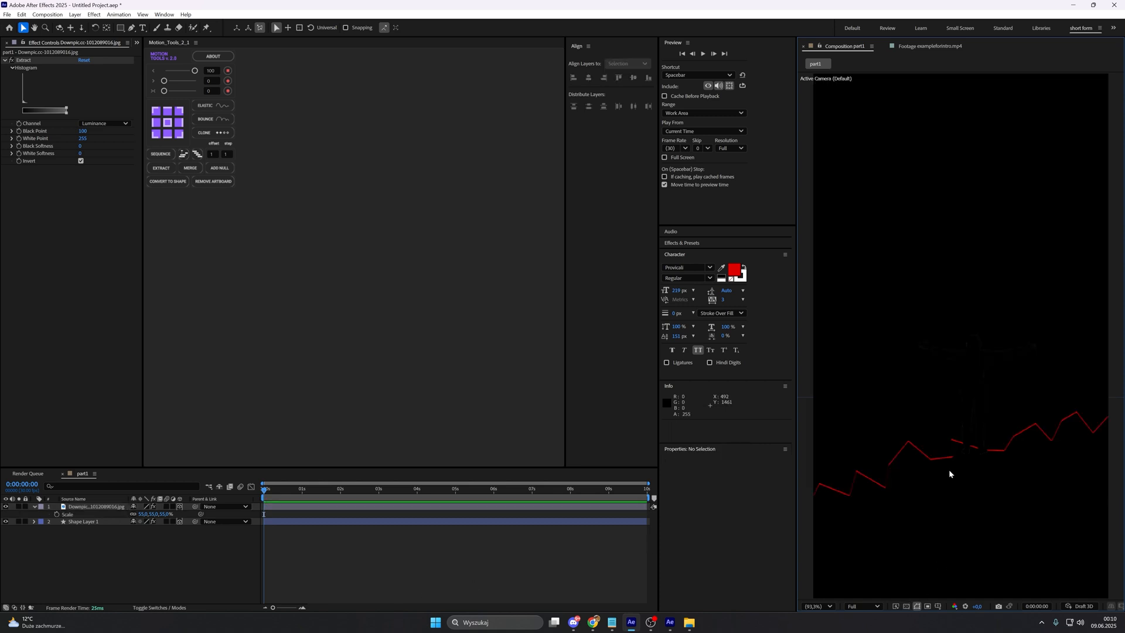
scroll(977, 396, "up", 3)
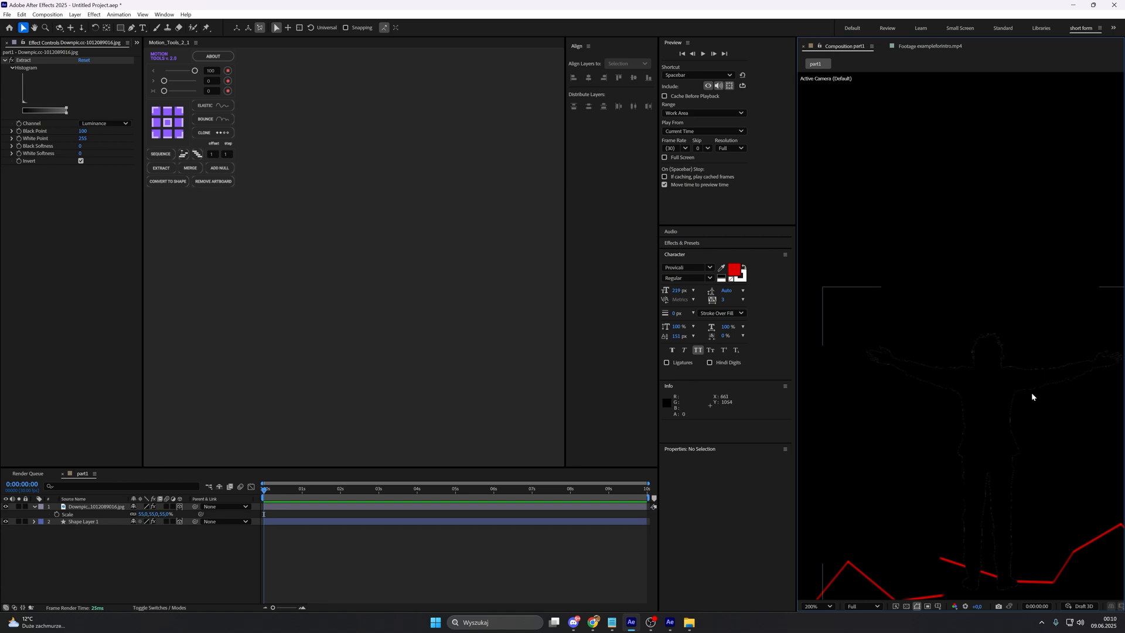
left_click(109, 508)
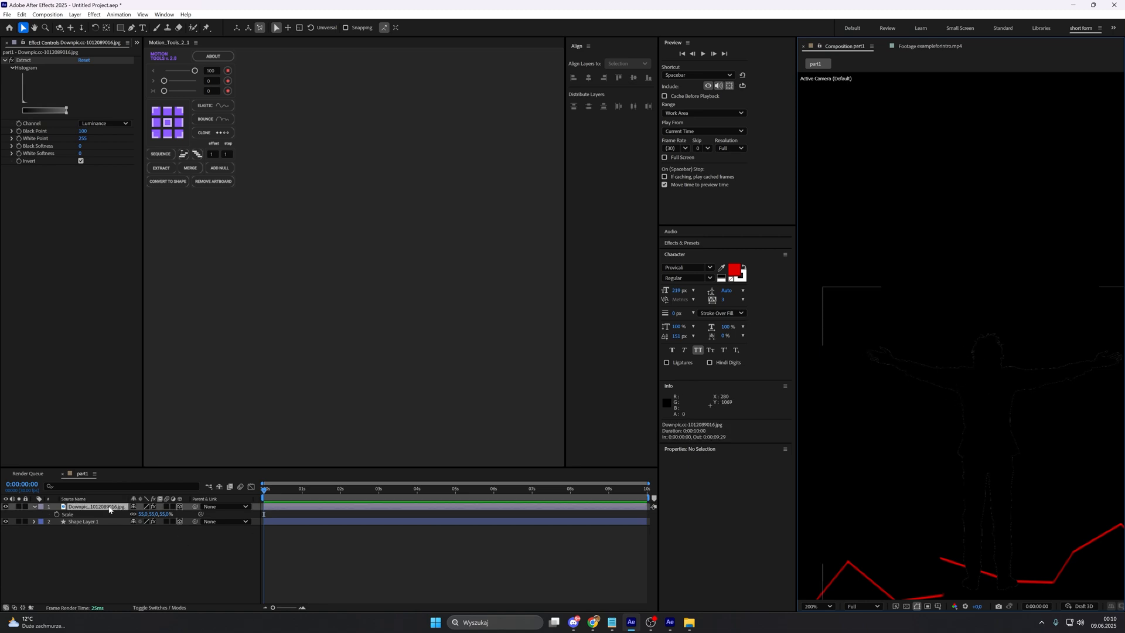
key("ctrl+space")
type("f")
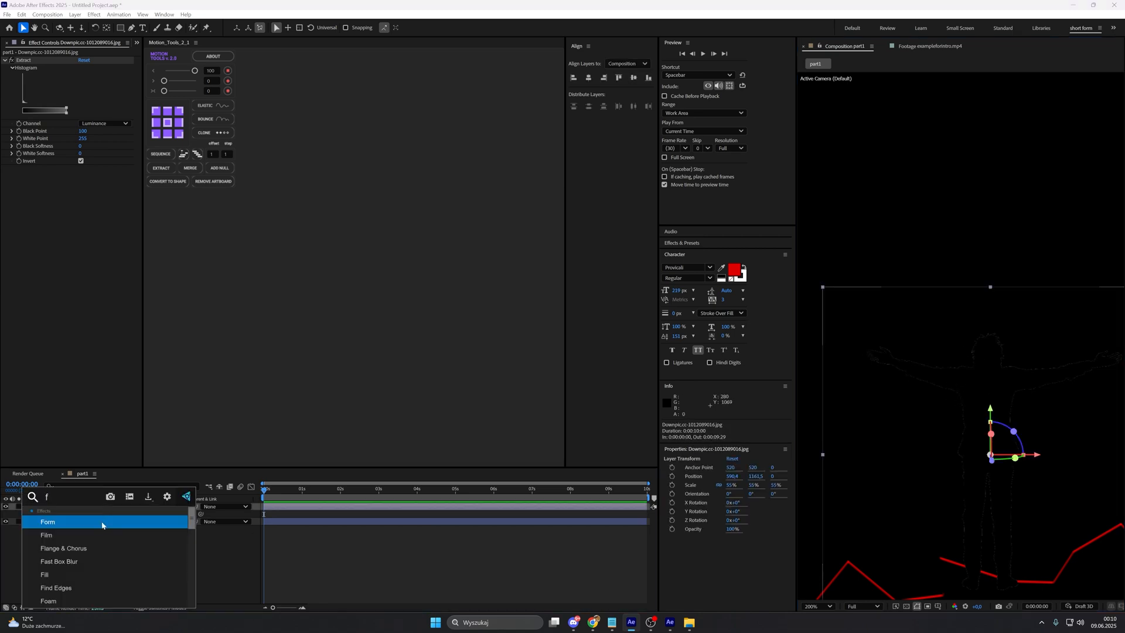
left_click(97, 574)
left_click(83, 190)
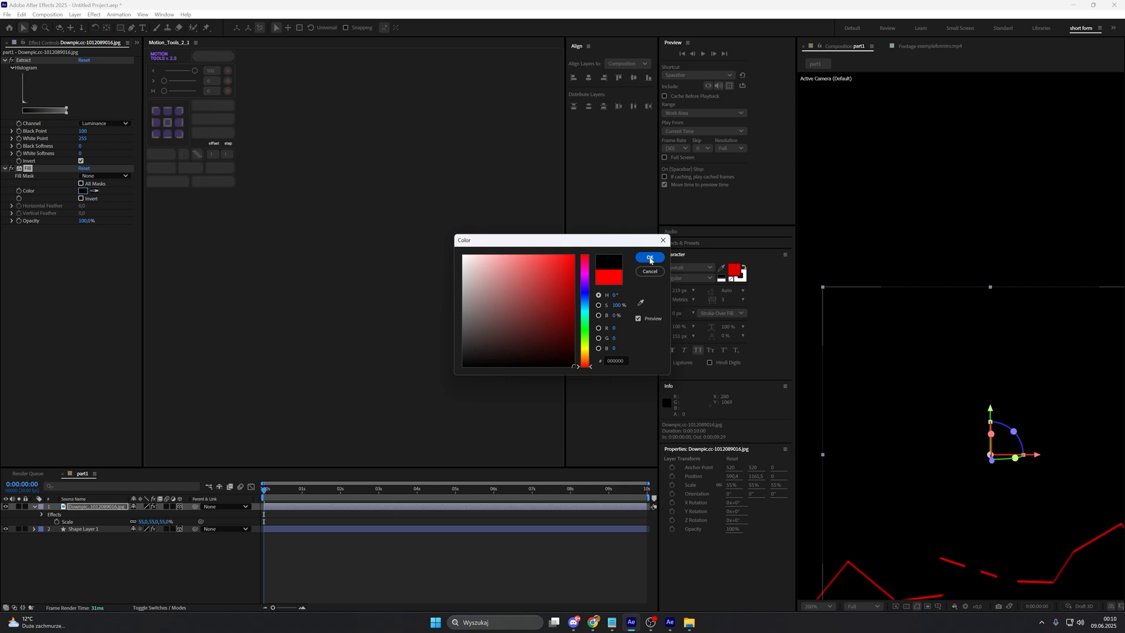
left_click(649, 258)
left_click(906, 606)
scroll(954, 457, "down", 1)
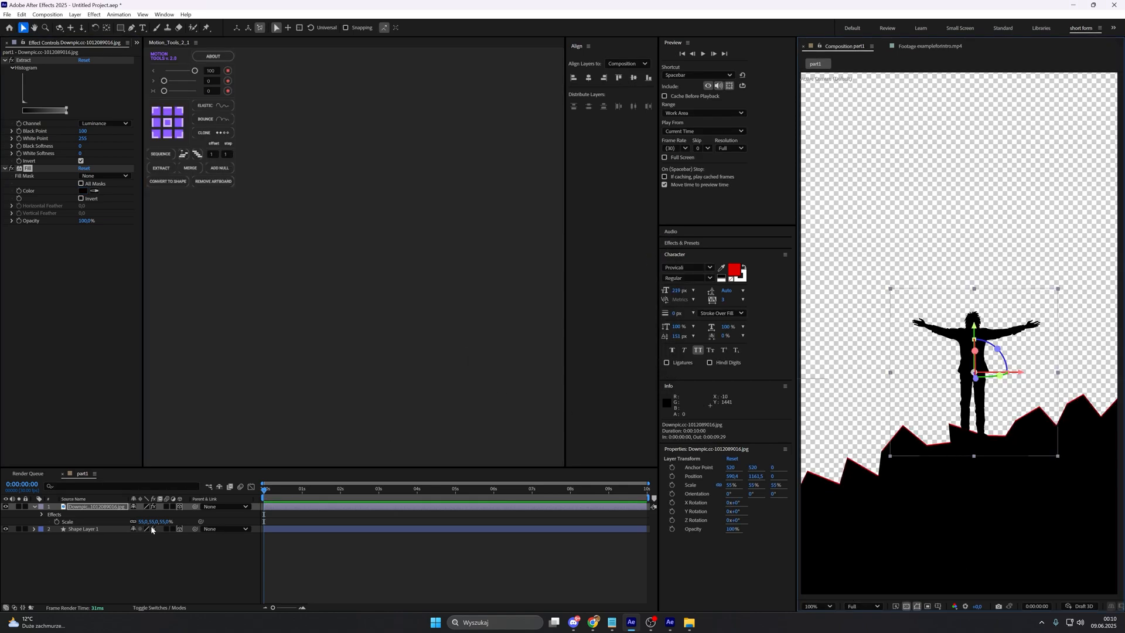
Step: Copy the rocky shape layer's Bevel Alpha effect onto the silhouette and set its light angle to -60°
left_click(101, 529)
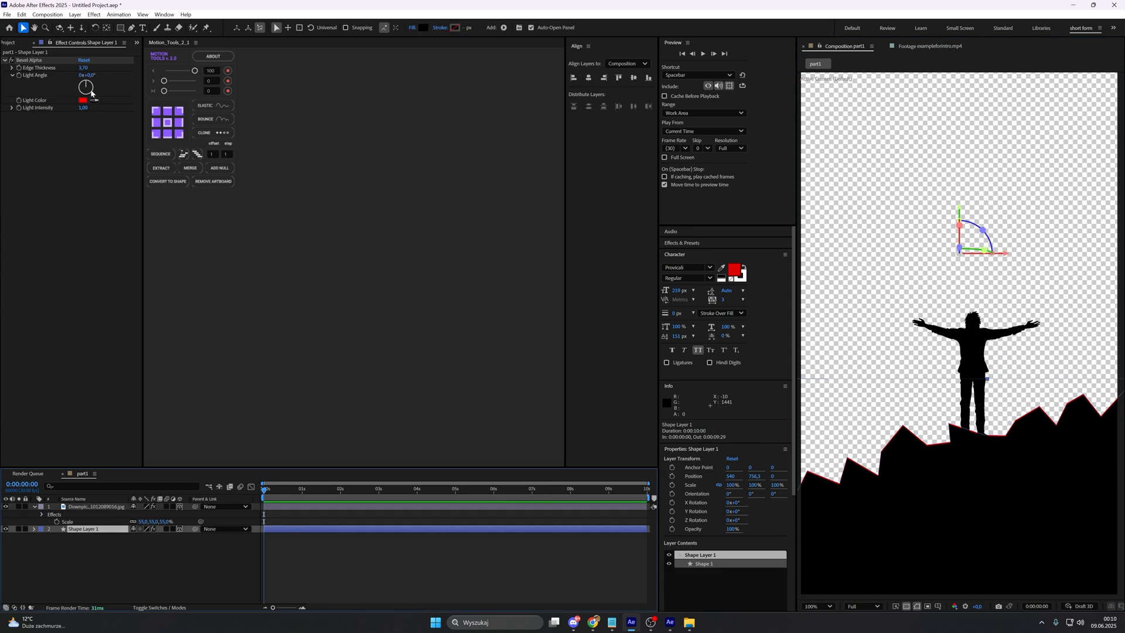
left_click(44, 61)
left_click(96, 507)
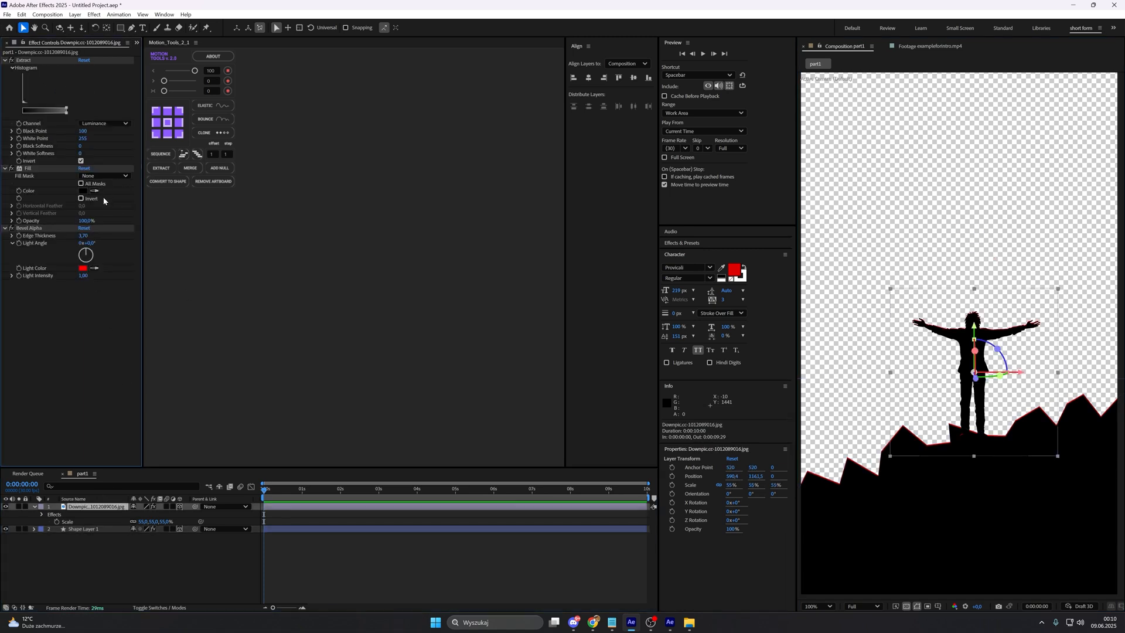
left_click(91, 244)
type("-60")
key("Return")
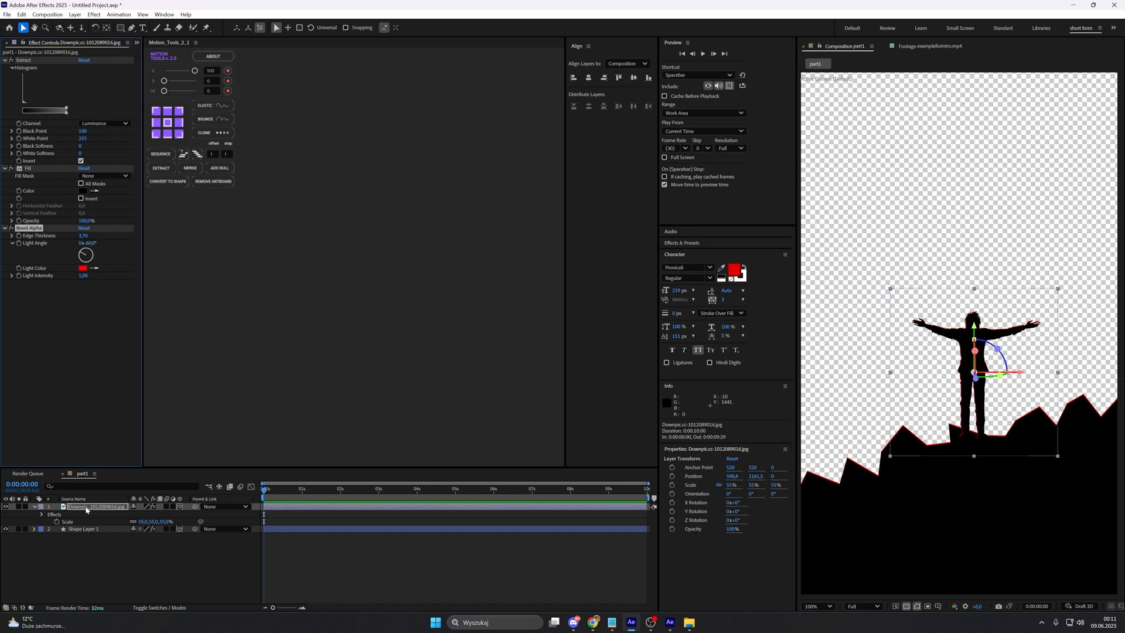
Step: Place the silhouette layer beneath the rocky shape layer and compare part1 with the reference footage
left_click_drag(86, 510, 94, 534)
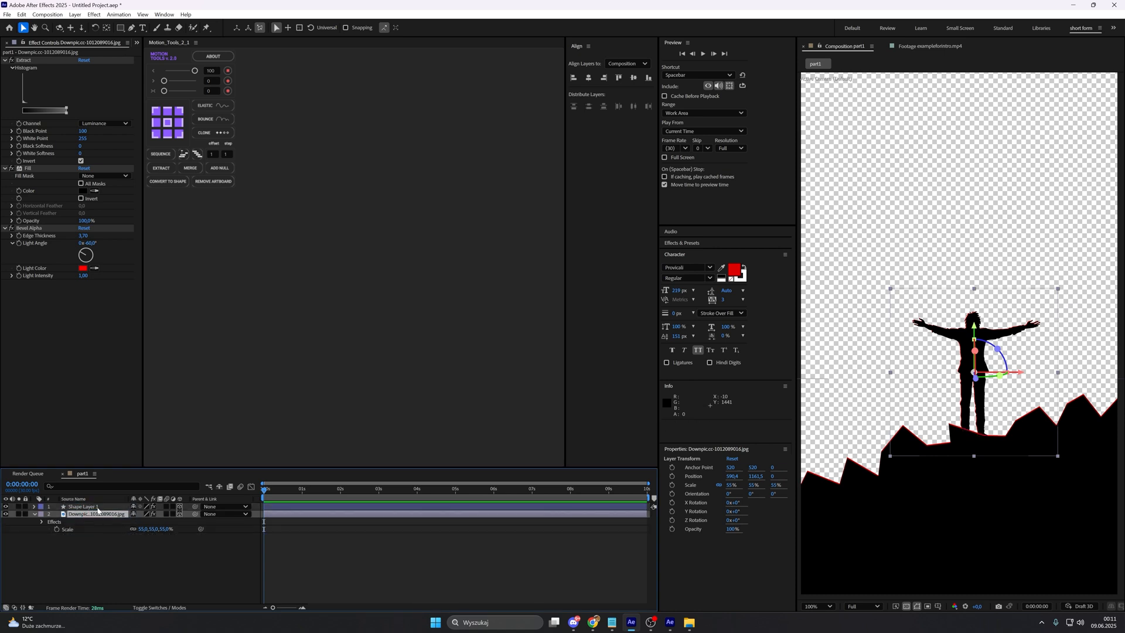
left_click(96, 507)
left_click(100, 545)
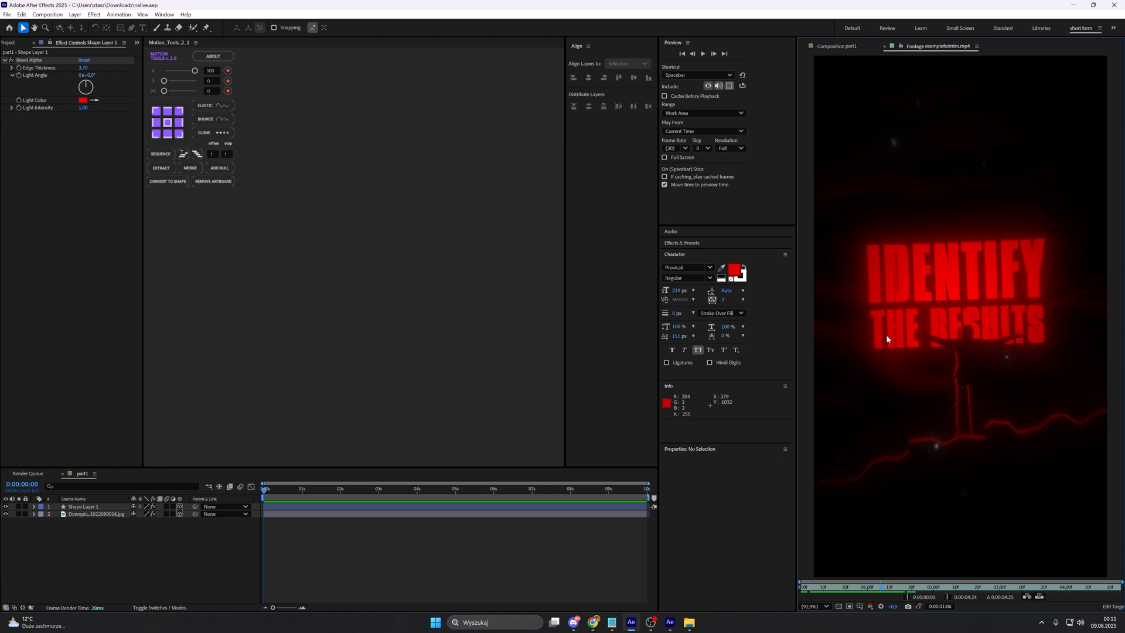
left_click(853, 49)
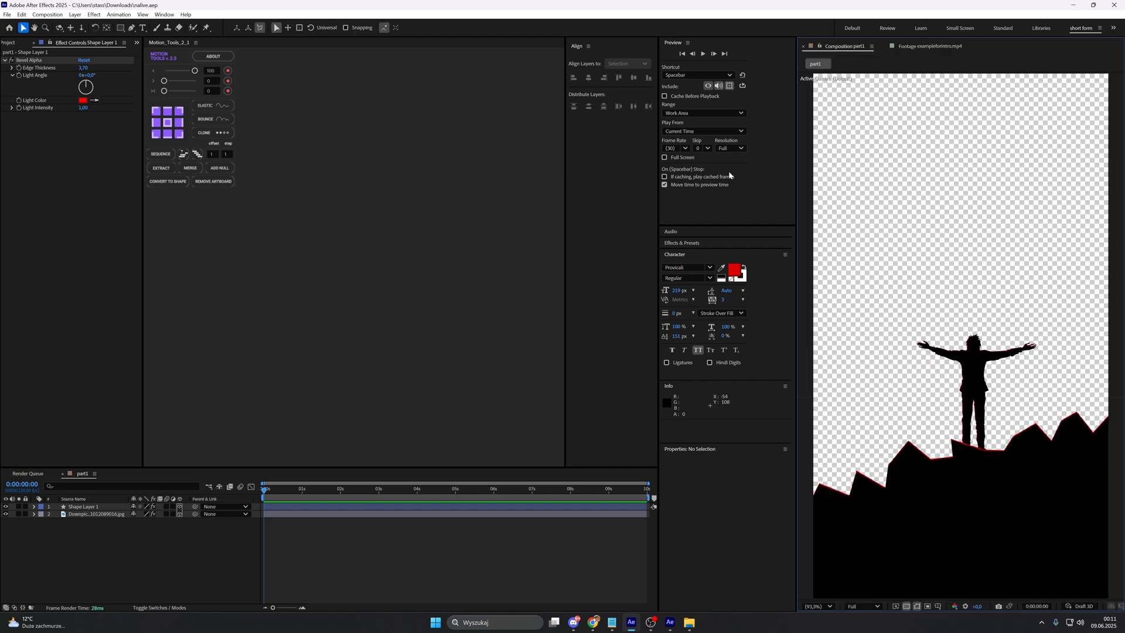
Step: Create a new text layer in part1 and set its font to Compacta BT
right_click(213, 533)
mouse_move(270, 423)
left_click(377, 437)
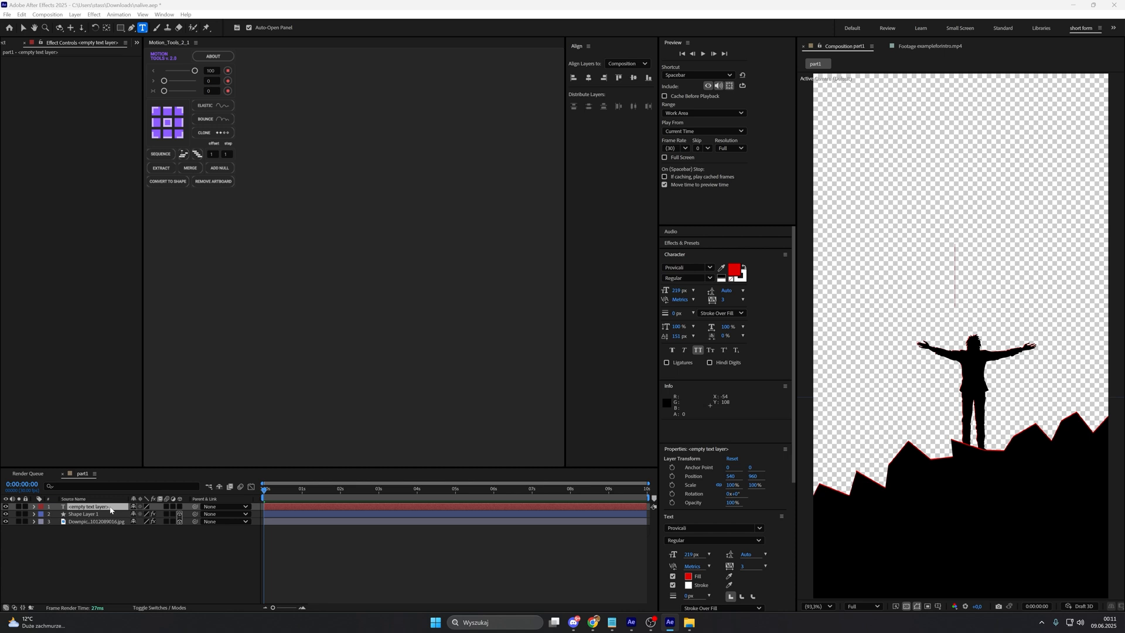
left_click(686, 268)
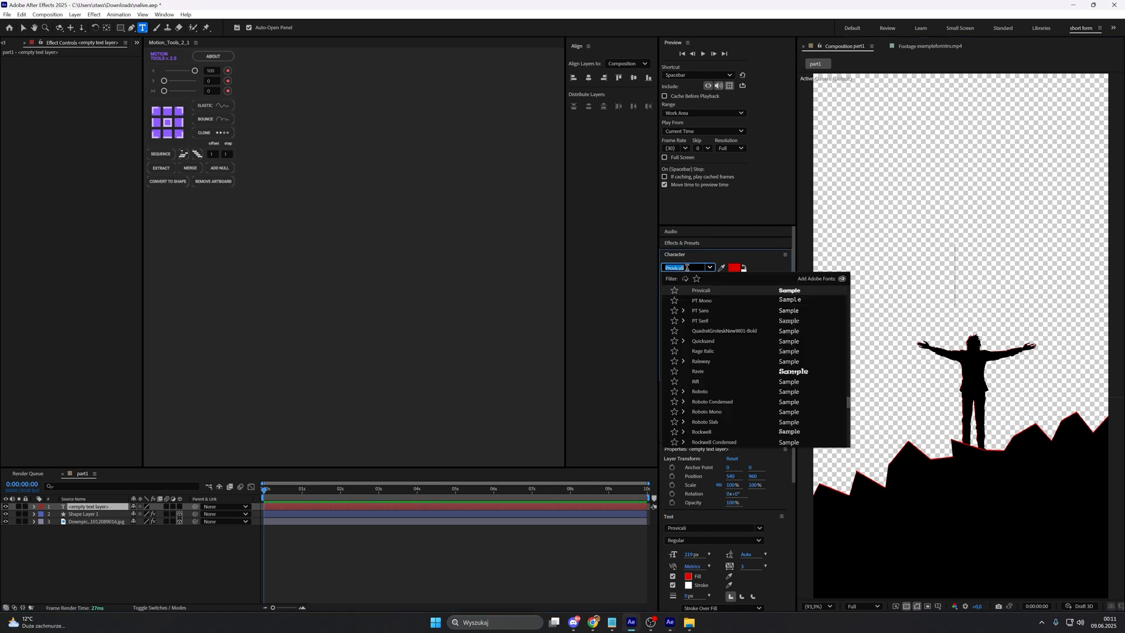
key("BackSpace")
type("com")
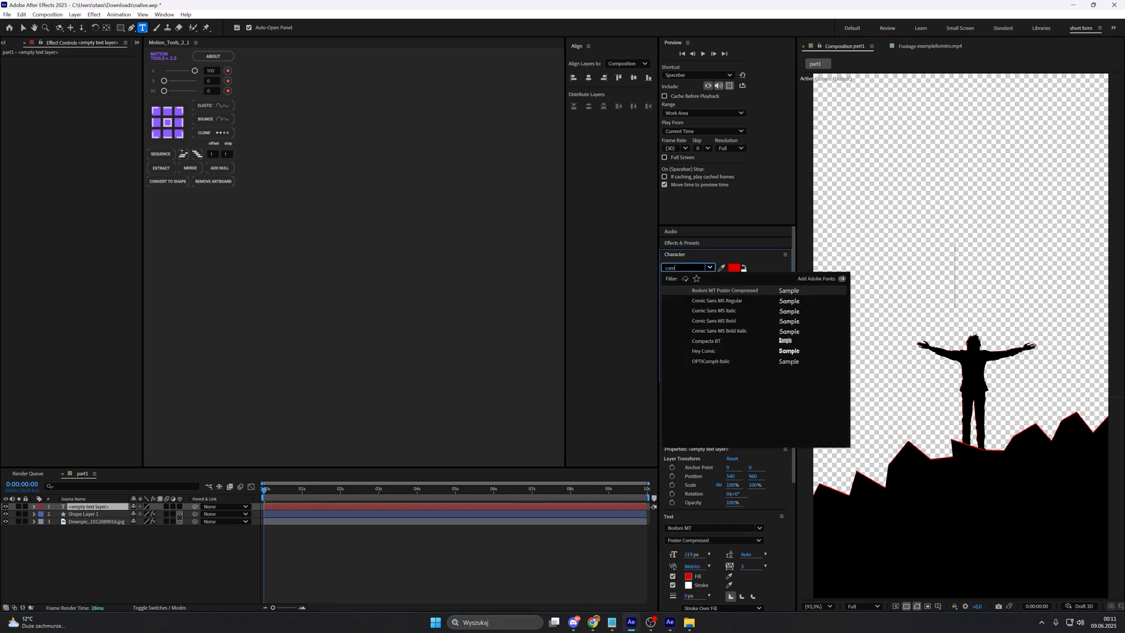
left_click(786, 343)
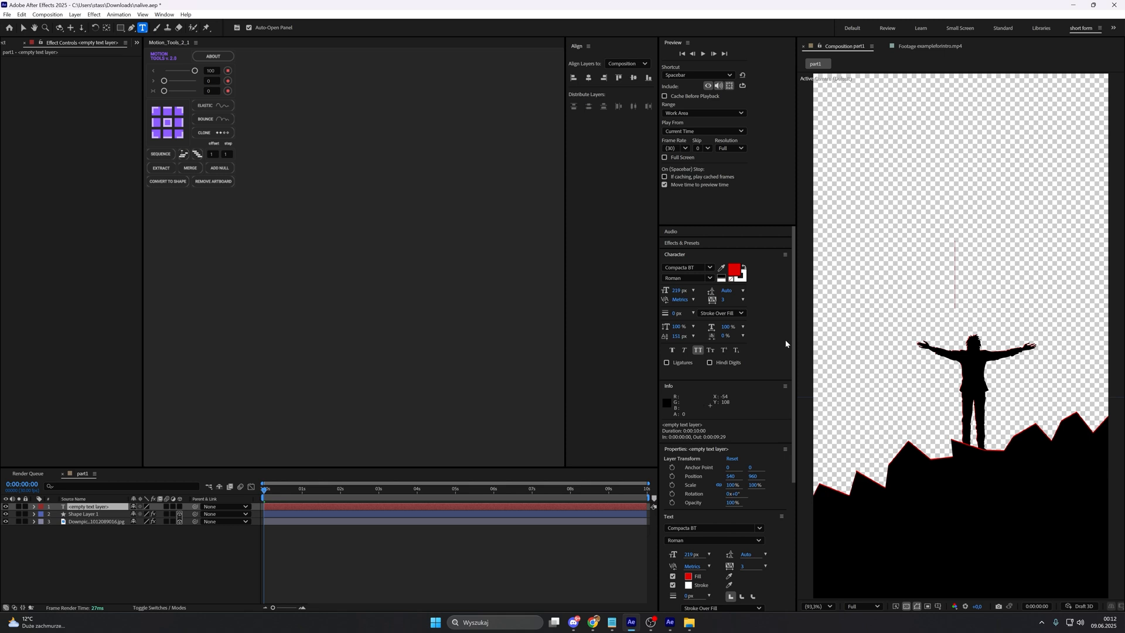
Step: Write the title on two lines: IDENTIFY above THE RESULTS
type("INDENTIFY")
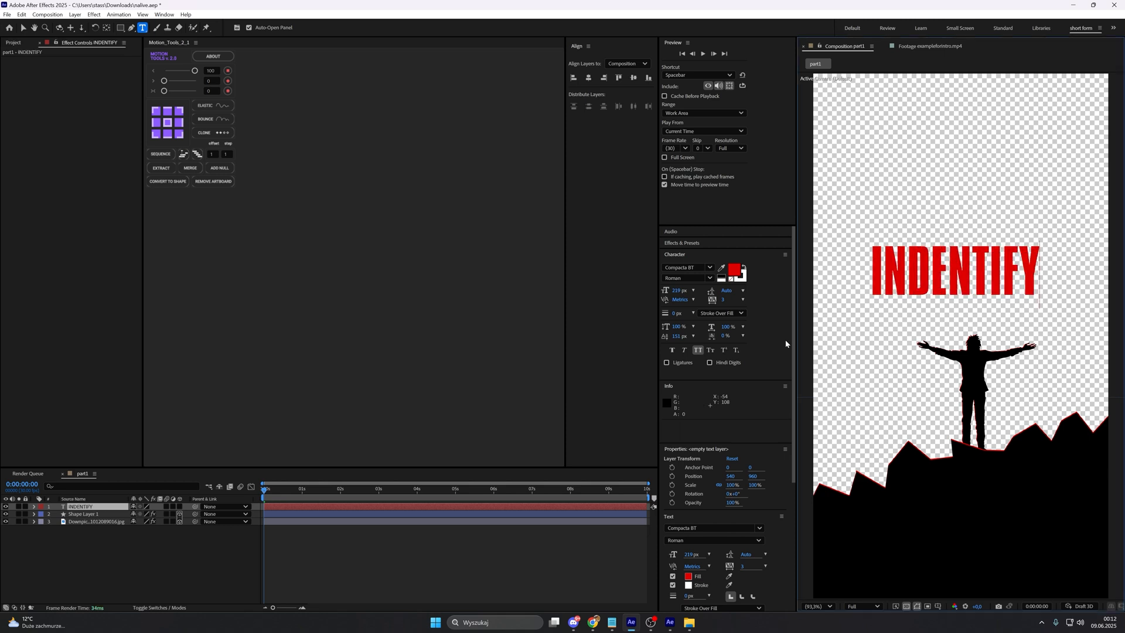
key("Return")
type("THE RESULTS")
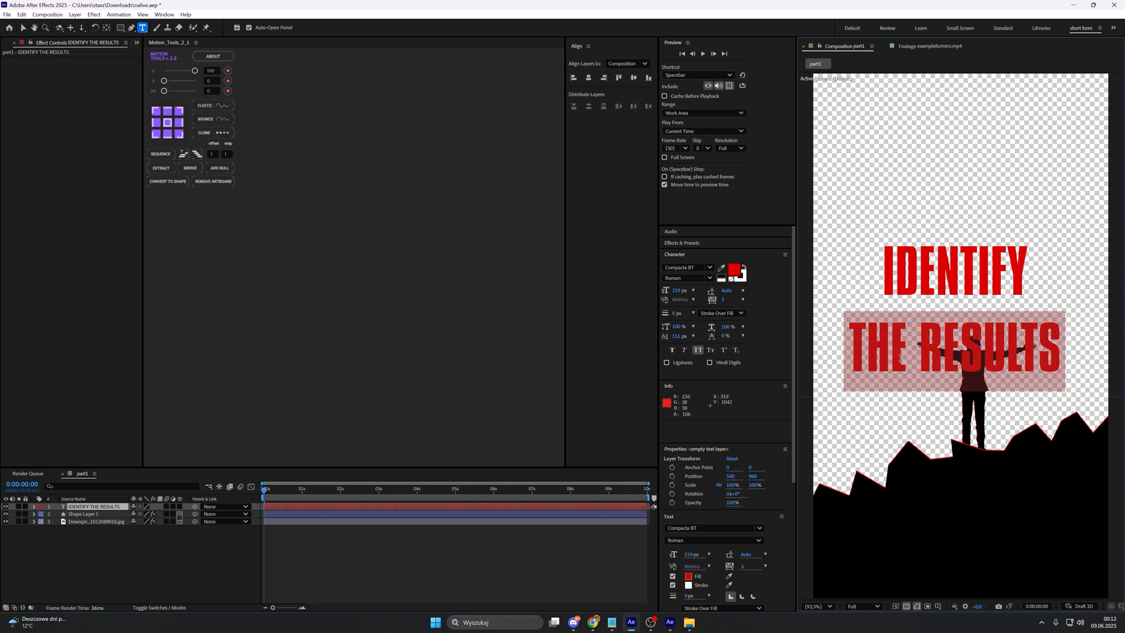
Step: Reduce the THE RESULTS line to 149 px and decrease its space before paragraph to close the gap below IDENTIFY
left_click_drag(792, 464, 788, 567)
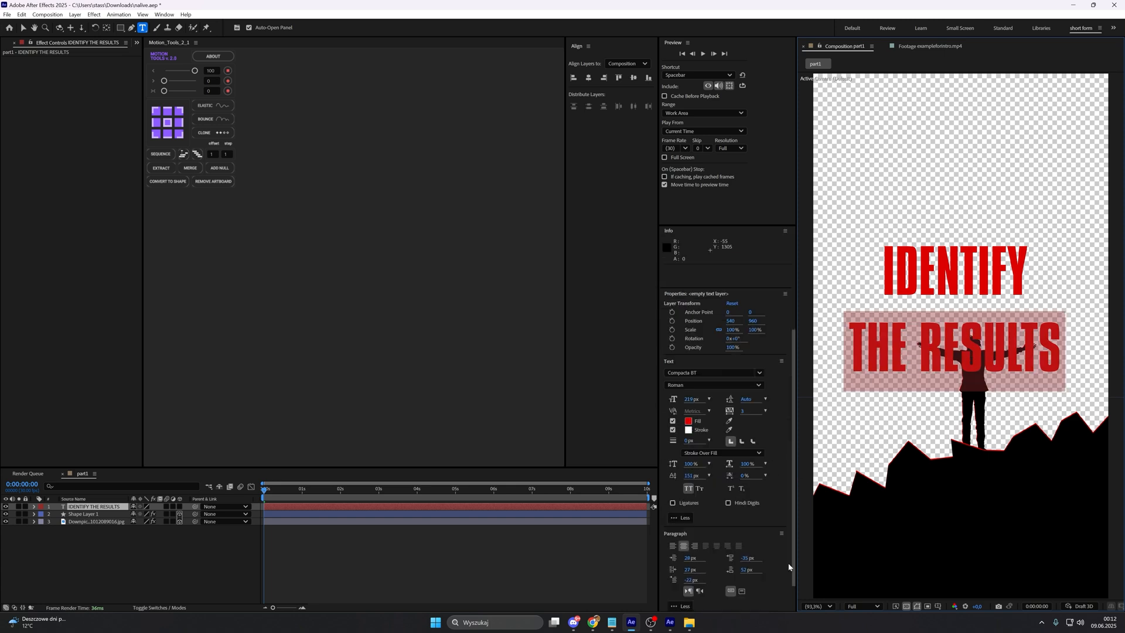
mouse_move(695, 404)
left_mouse_down()
mouse_move(675, 406)
mouse_move(688, 401)
left_mouse_up()
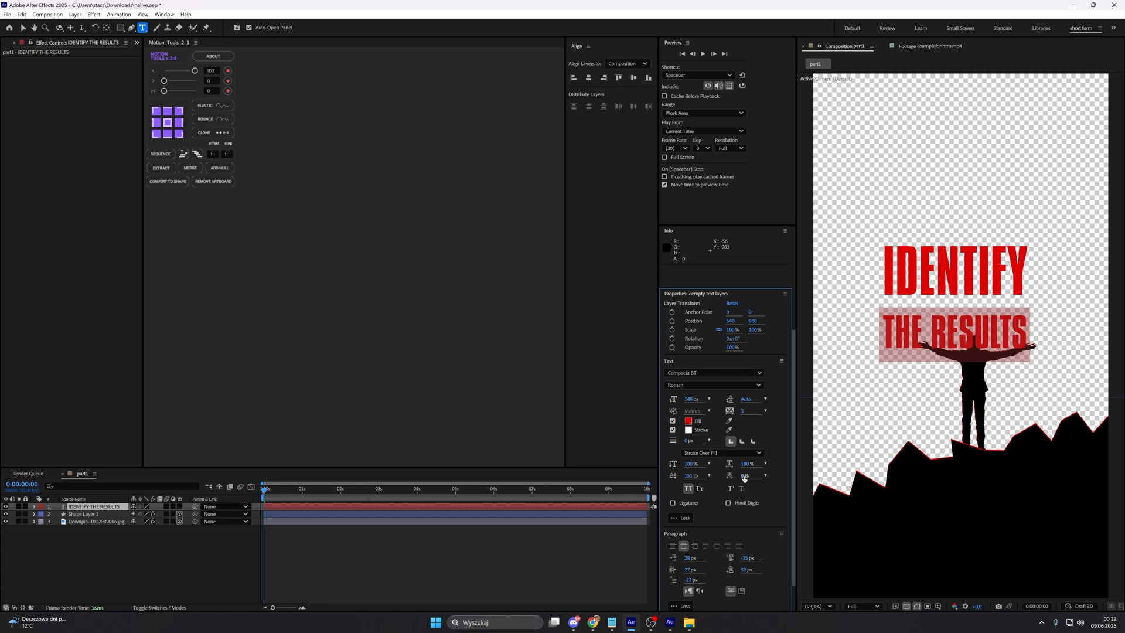
scroll(795, 479, "down", 1)
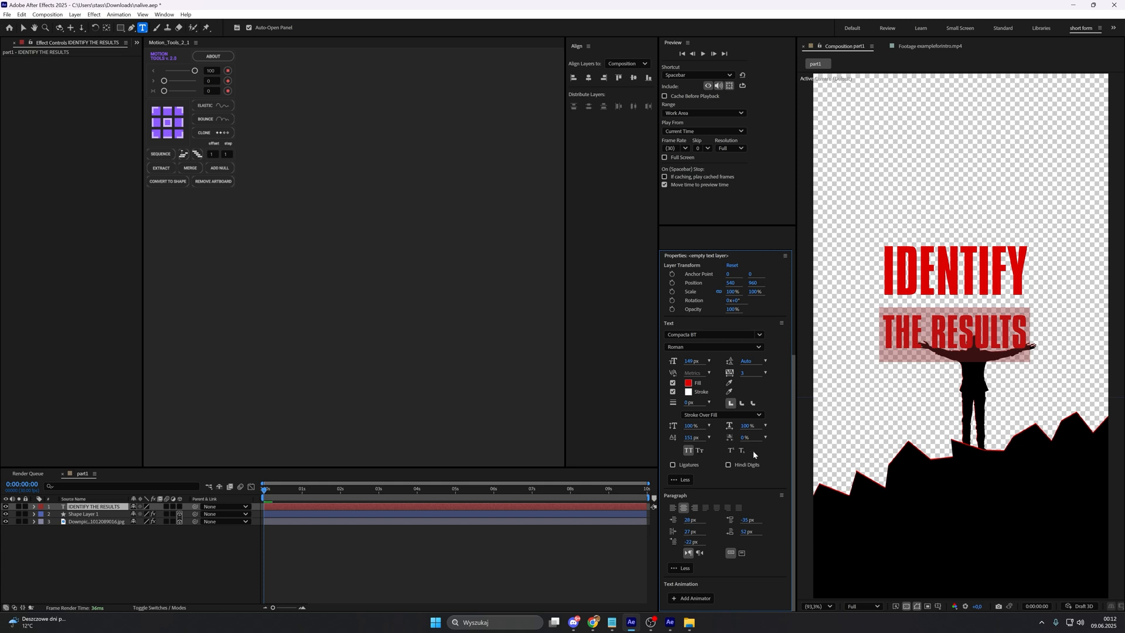
left_click_drag(748, 519, 741, 521)
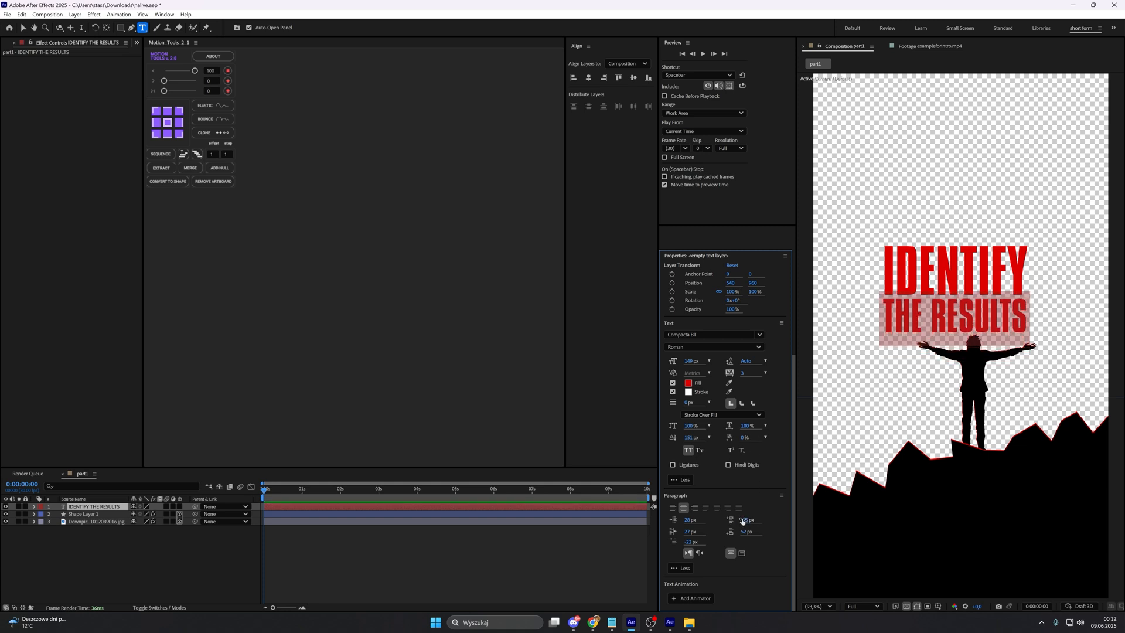
left_click(589, 510)
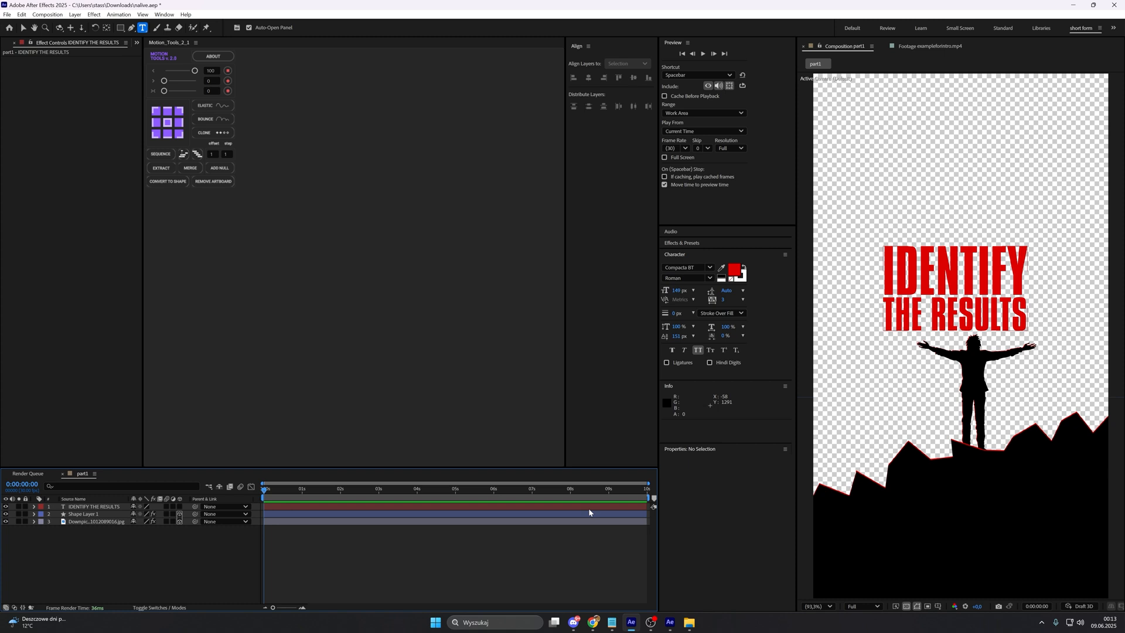
Step: Place the title layer beneath the silhouette layer and move the text down behind the figure, to about 572, 1079
left_click(589, 508)
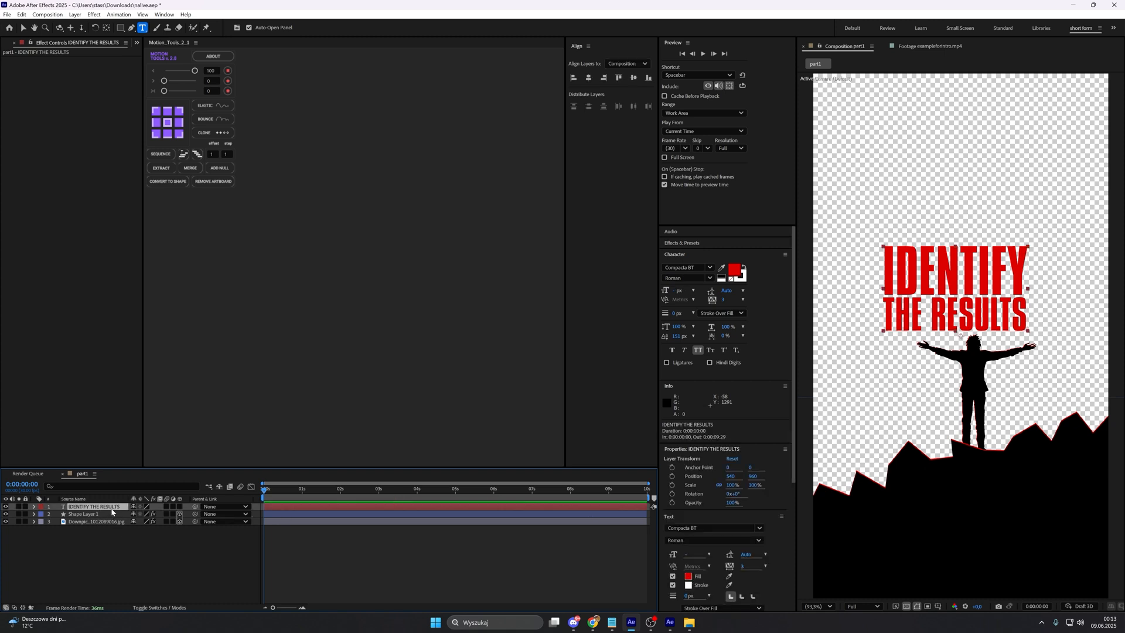
left_click_drag(109, 511, 107, 532)
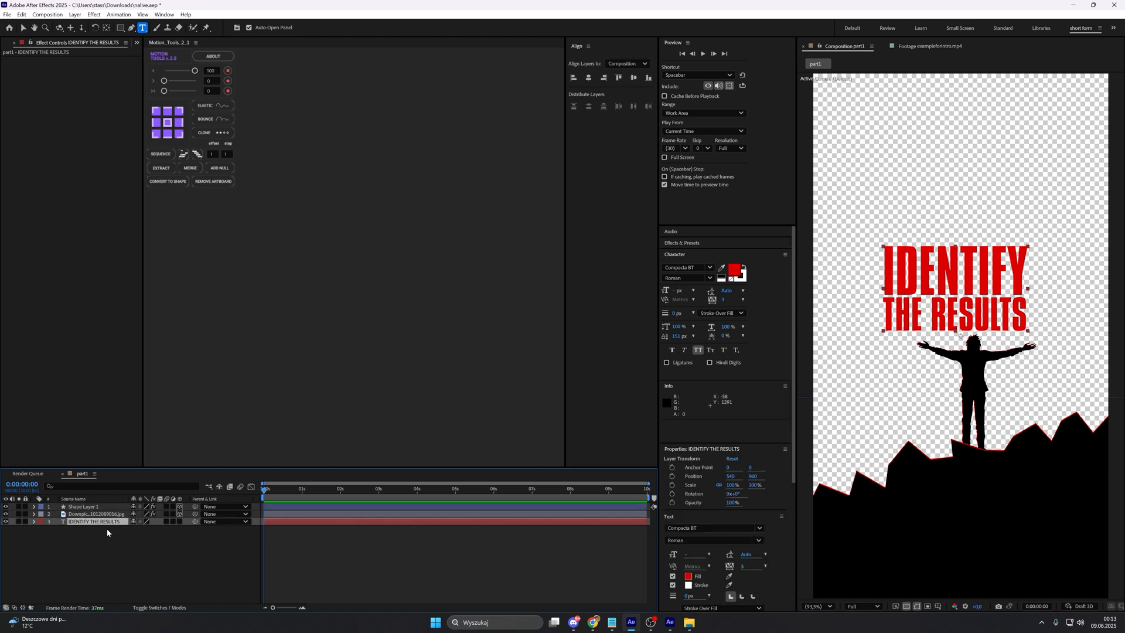
key("v")
left_click_drag(952, 291, 959, 323)
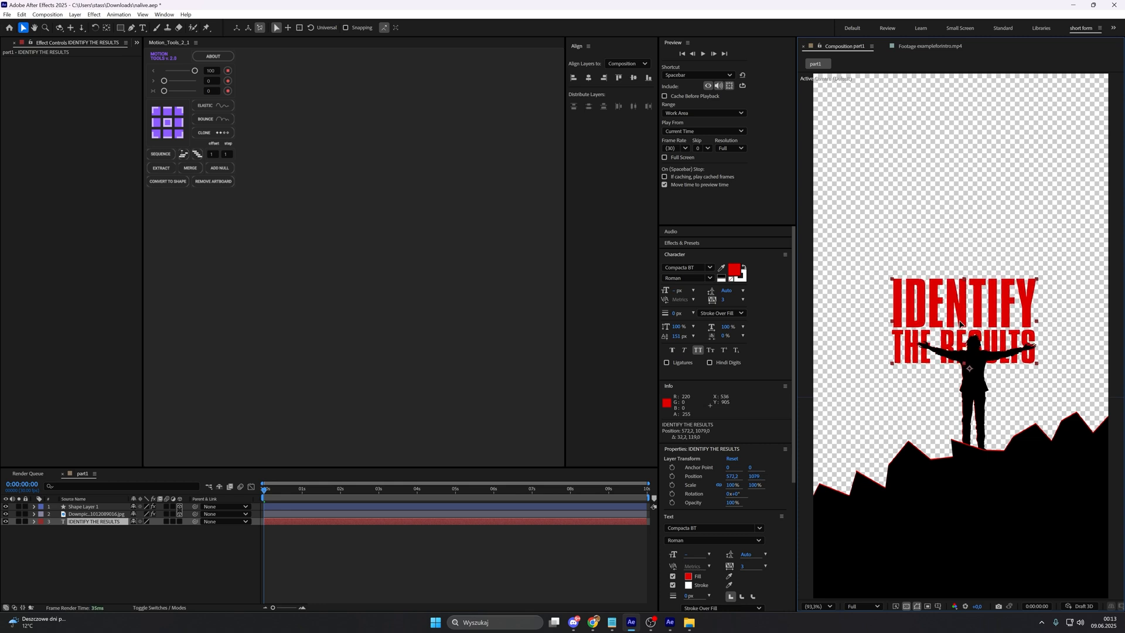
Step: Centre the title's anchor point and tilt it as a 3D layer with a Z rotation of -2°
left_click(103, 522)
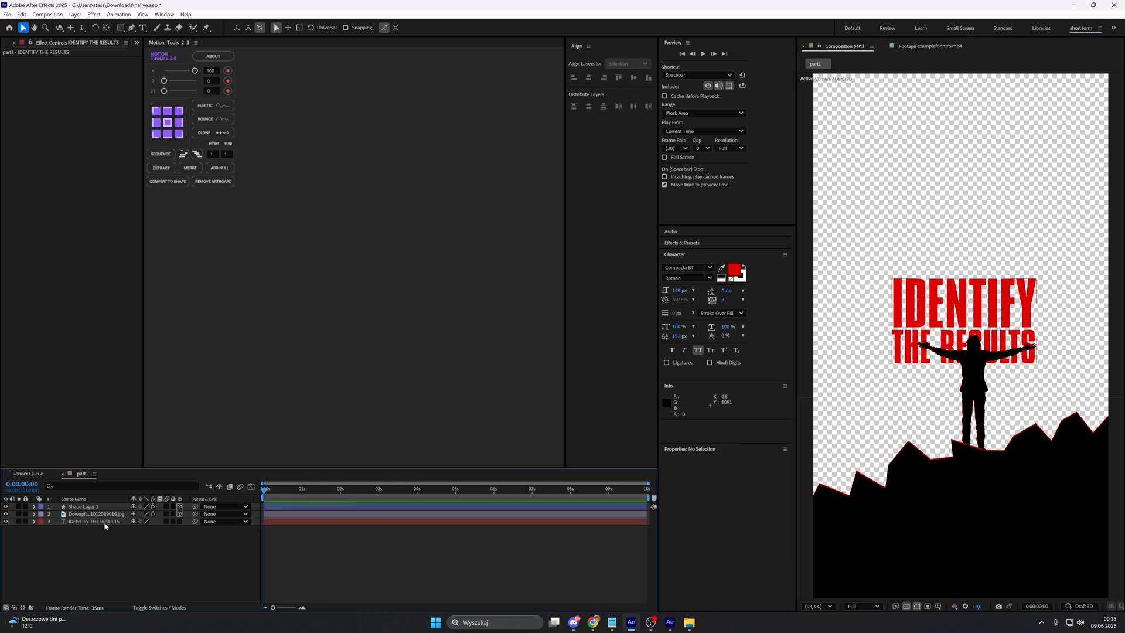
key("ctrl+alt+Home")
key("r")
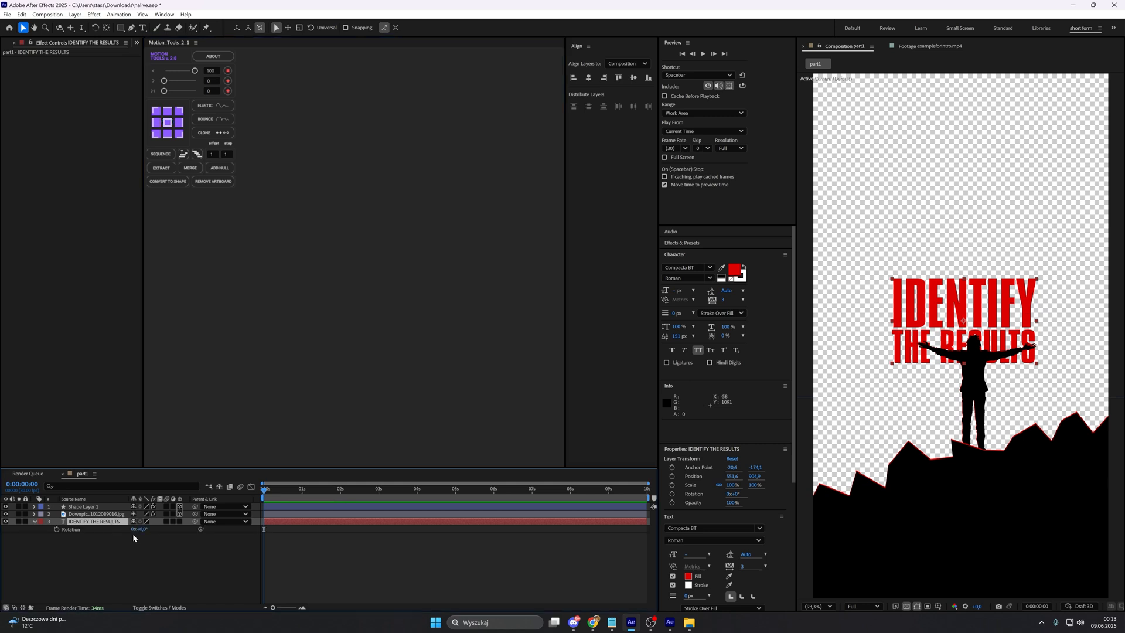
left_click(180, 526)
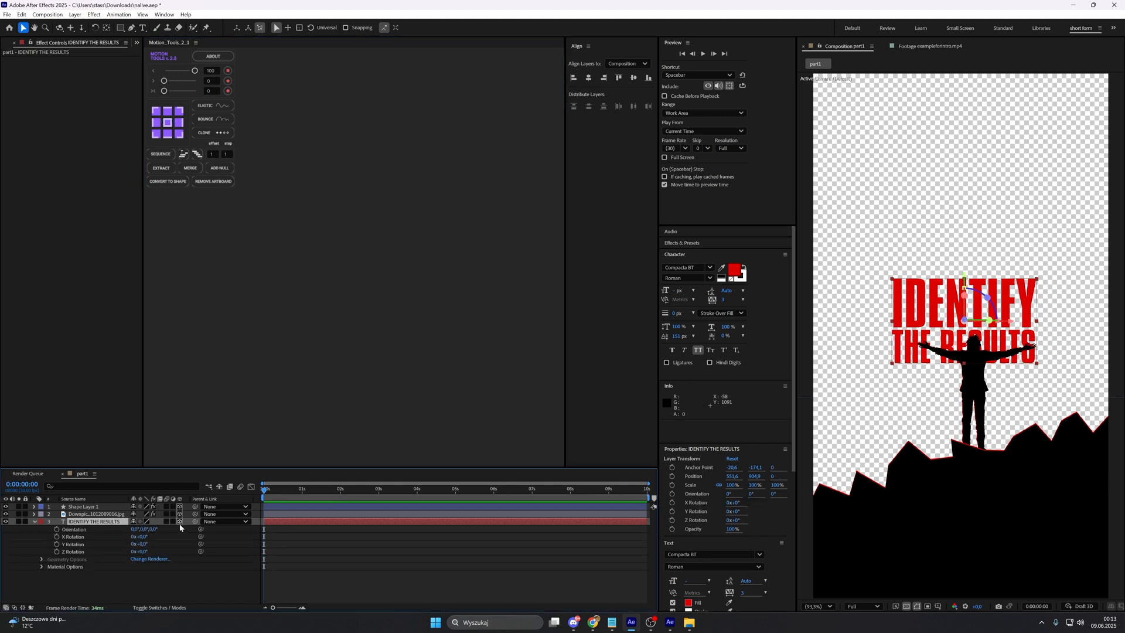
left_click(145, 552)
type("-2")
key("Return")
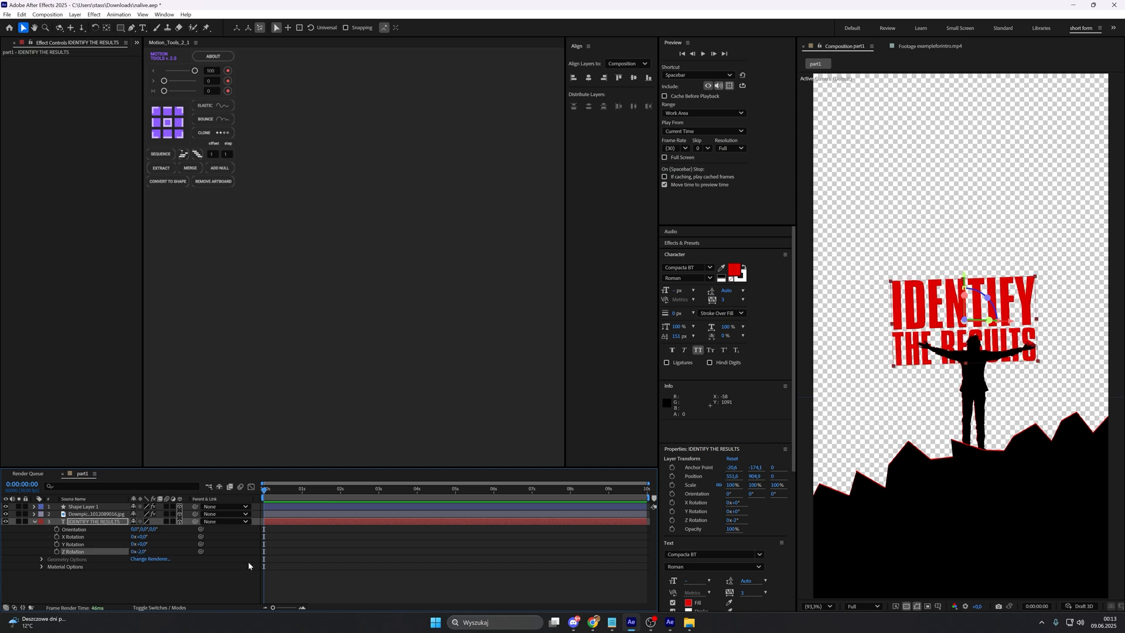
left_click(578, 551)
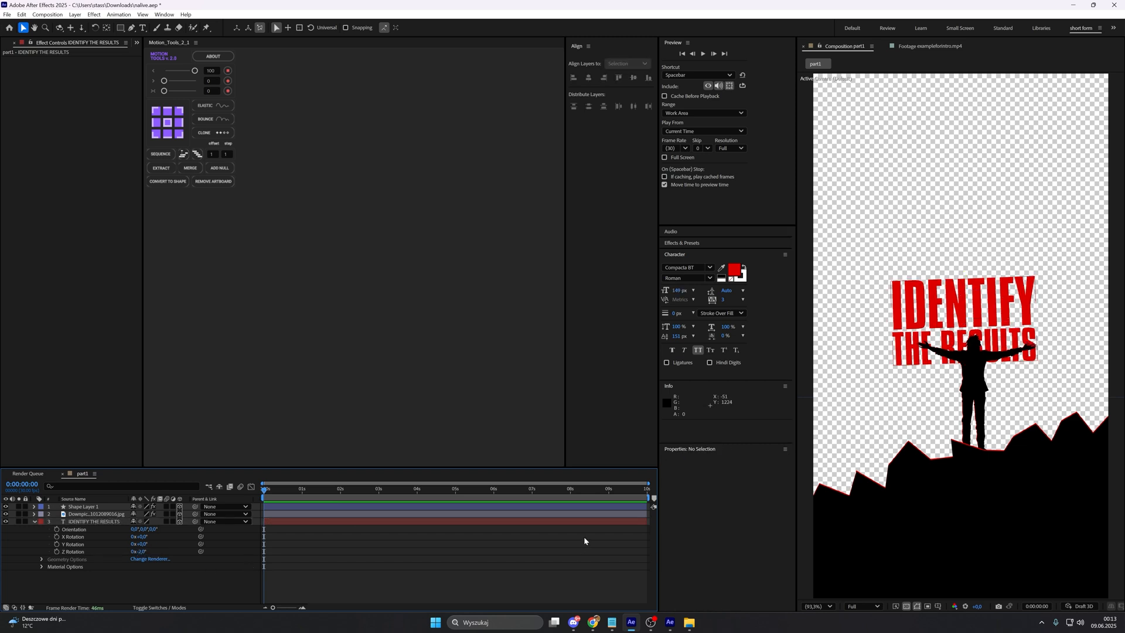
Step: Scale the title layer to 127% and move it up and slightly left behind the silhouette
left_click(94, 521)
key("s")
left_click_drag(143, 529, 149, 529)
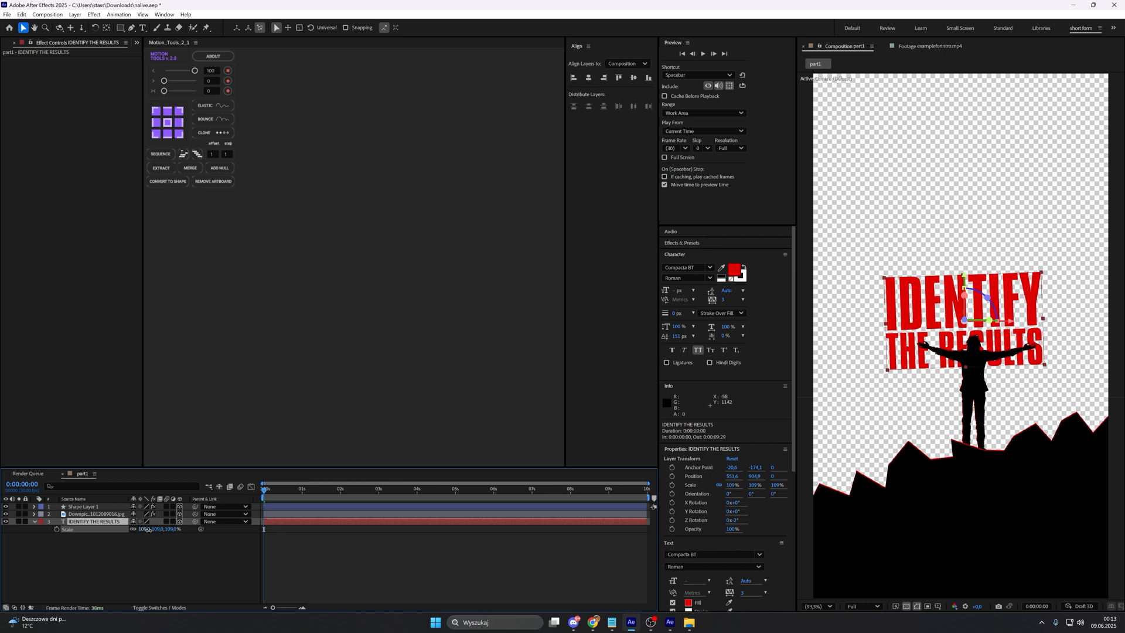
left_click_drag(148, 529, 146, 530)
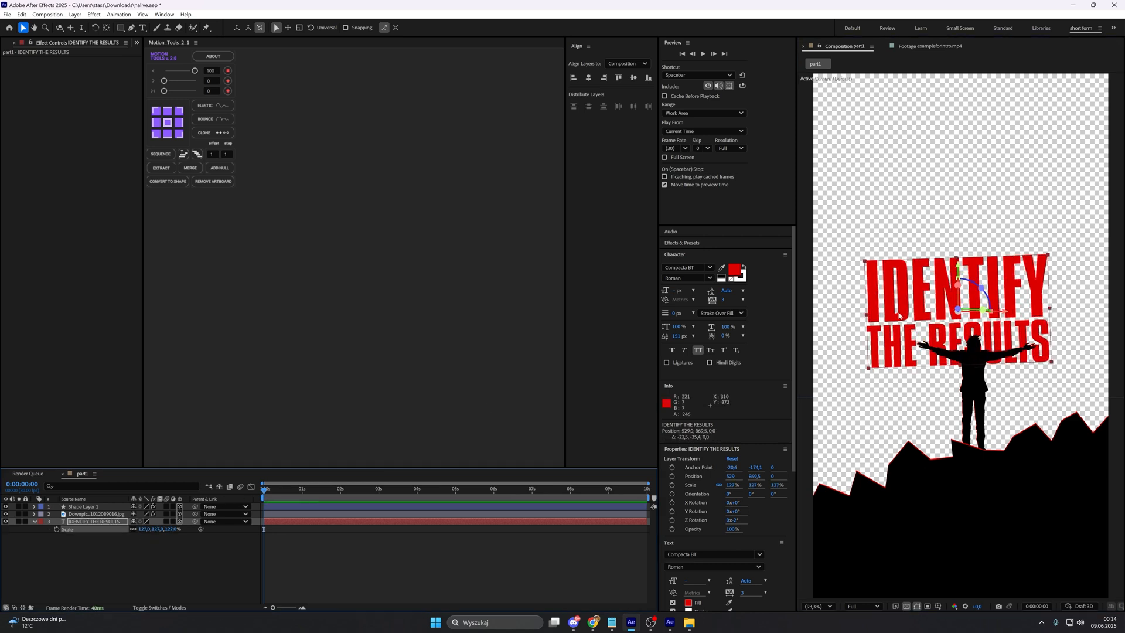
left_click(922, 330)
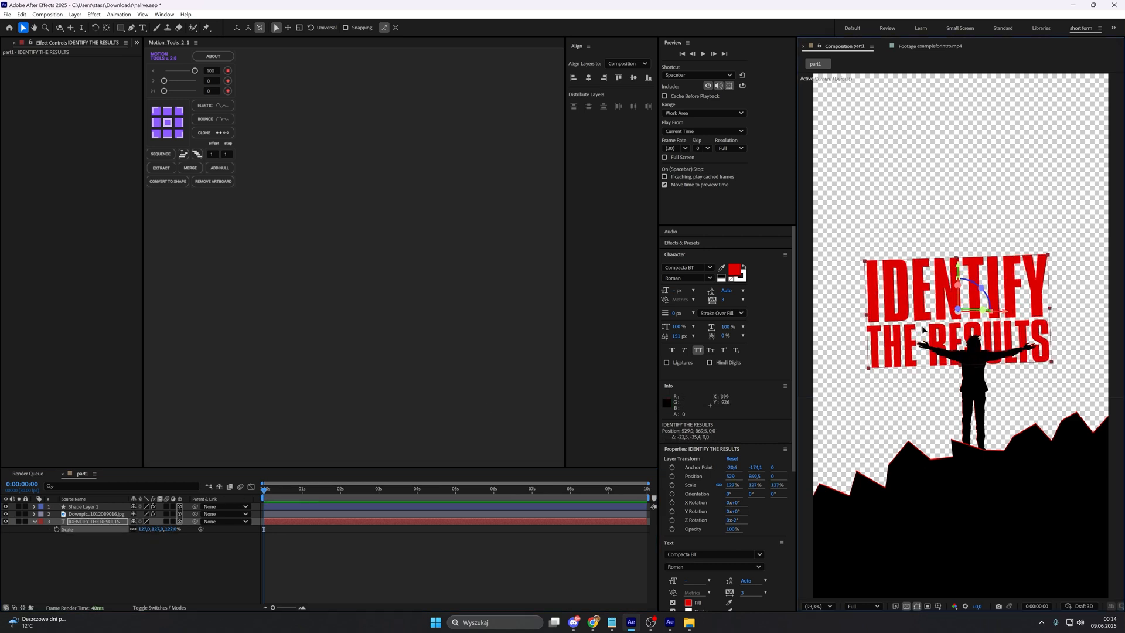
left_click_drag(922, 329, 921, 325)
left_click(469, 539)
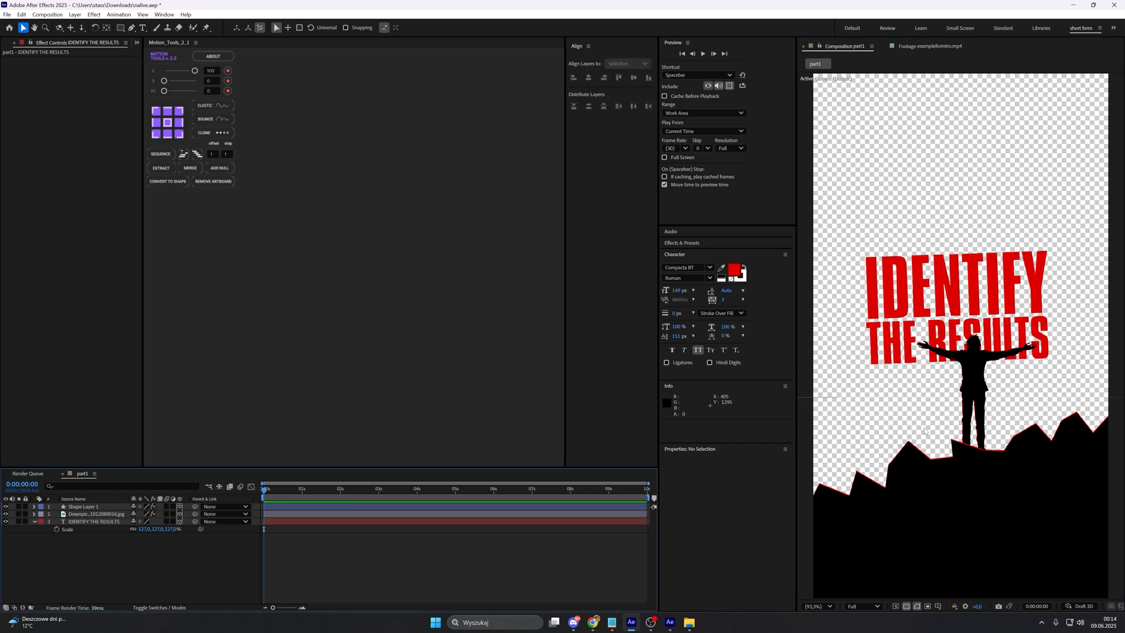
Step: Examine the title glow and the background movement in the opening seconds of the reference footage exampleforintro.mp4
left_click(936, 46)
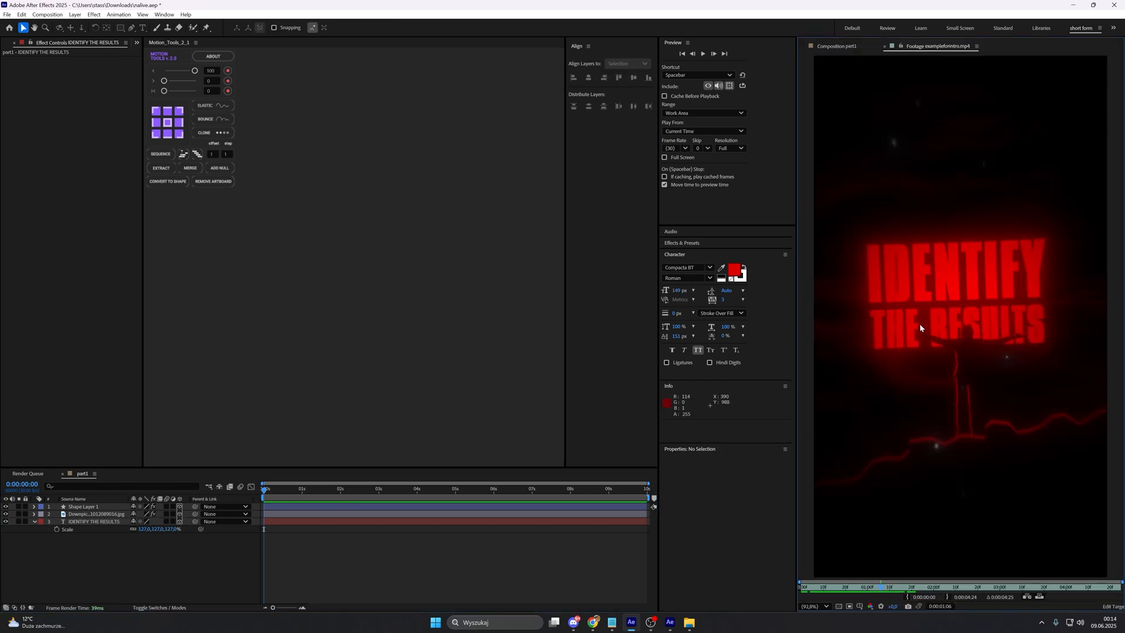
scroll(920, 325, "up", 1)
left_click_drag(899, 347, 931, 344)
scroll(959, 354, "up", 1)
scroll(948, 350, "down", 1)
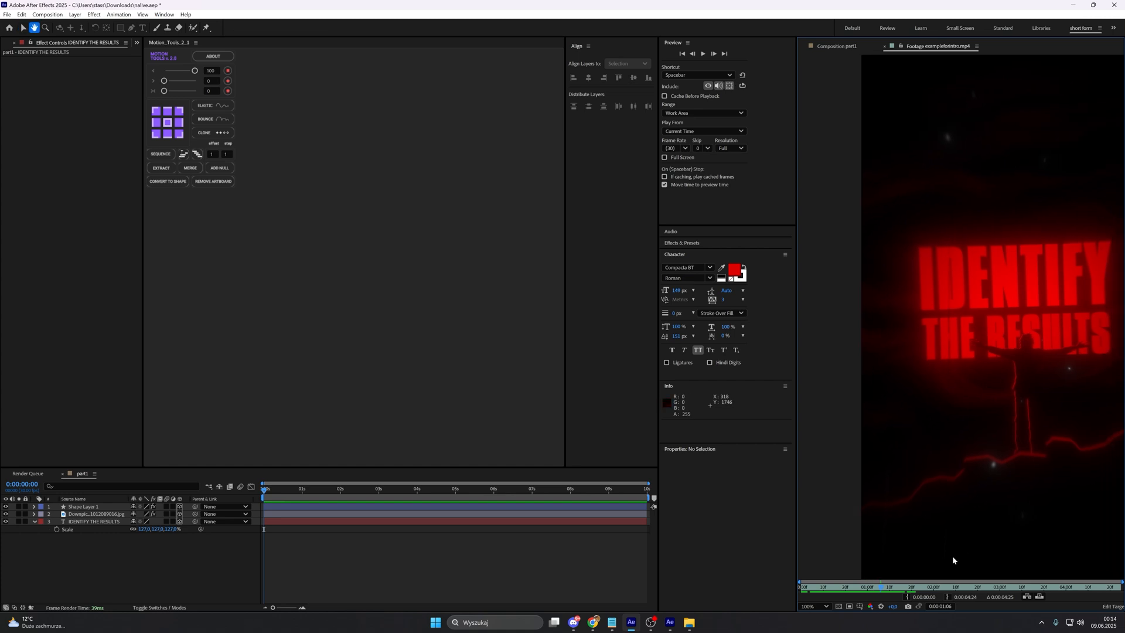
key("v")
key("Home")
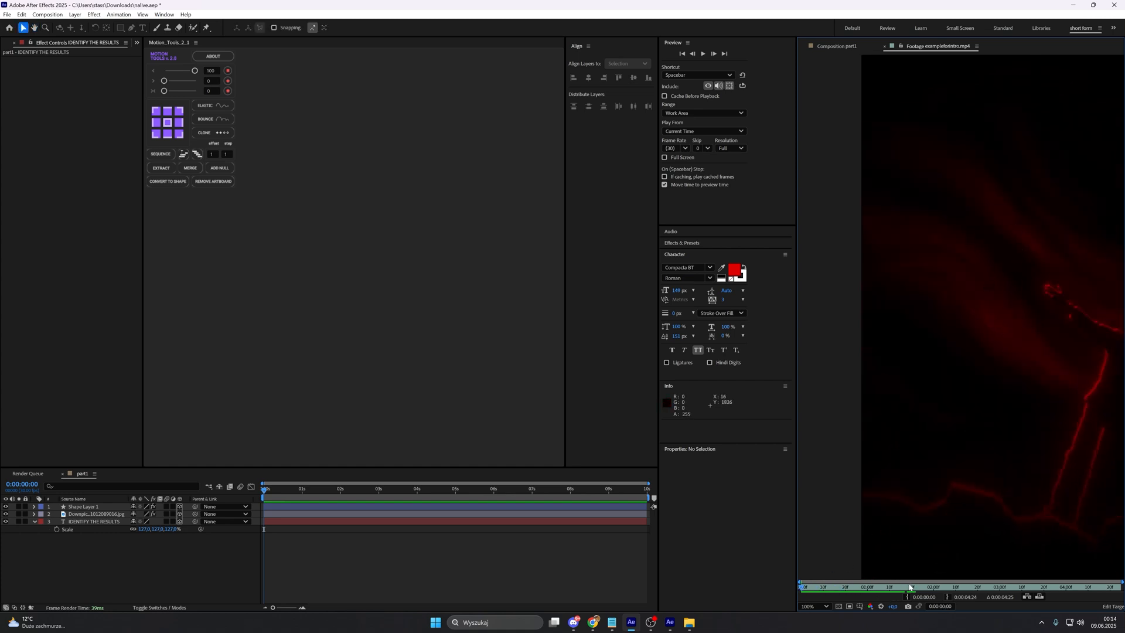
left_click(859, 583)
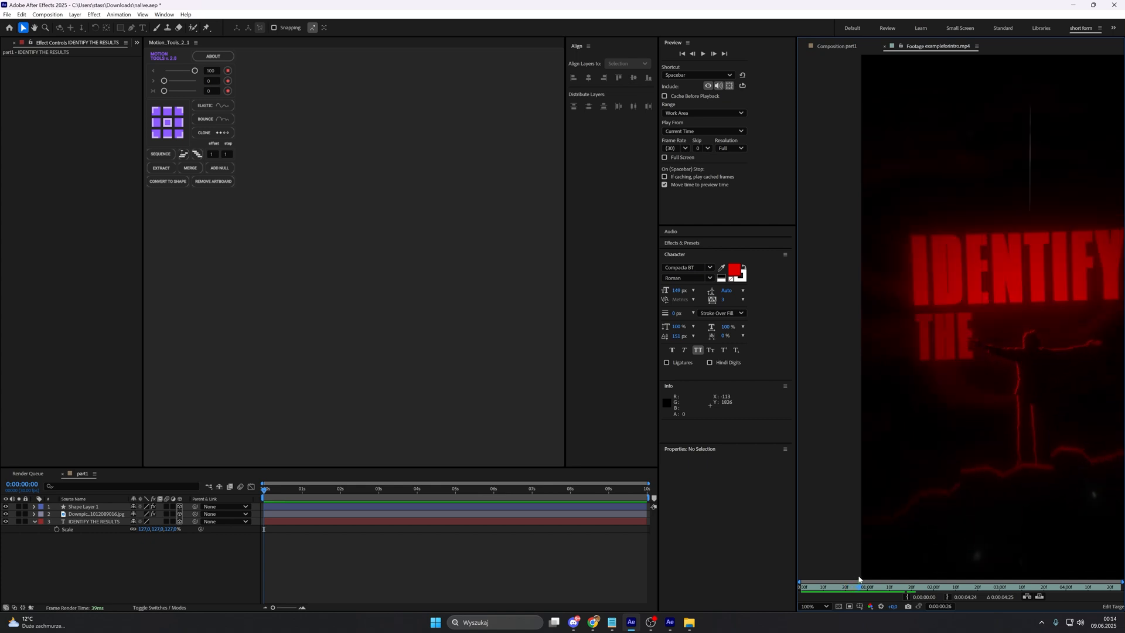
mouse_move(859, 577)
left_mouse_down()
mouse_move(901, 573)
mouse_move(860, 573)
mouse_move(878, 574)
left_mouse_up()
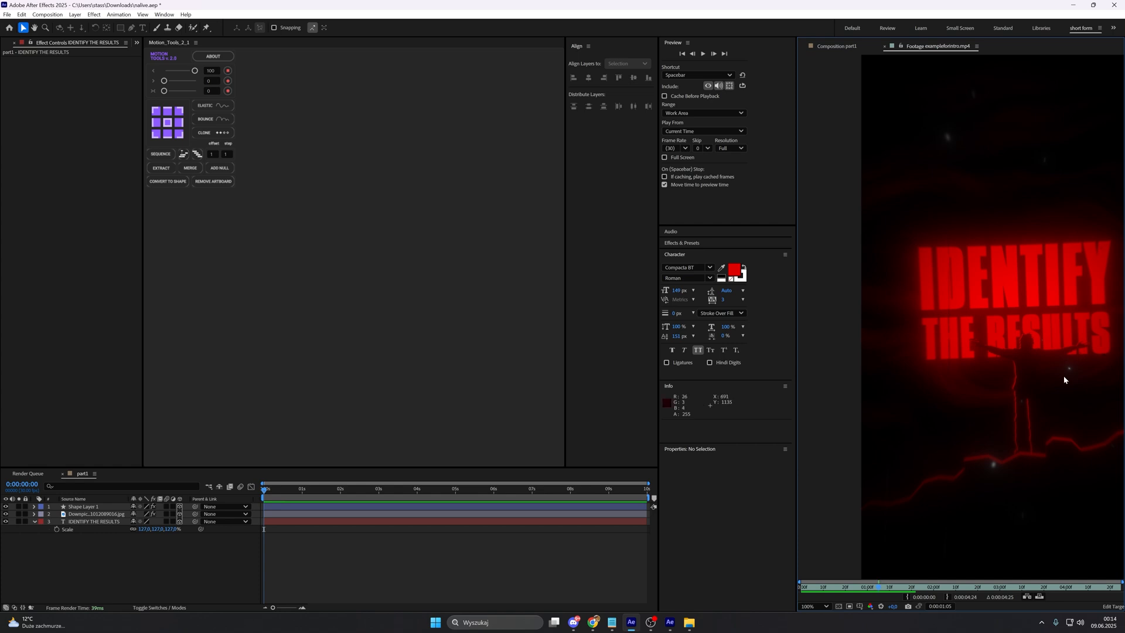
mouse_move(838, 586)
left_mouse_down()
mouse_move(822, 587)
mouse_move(875, 581)
mouse_move(804, 585)
left_mouse_up()
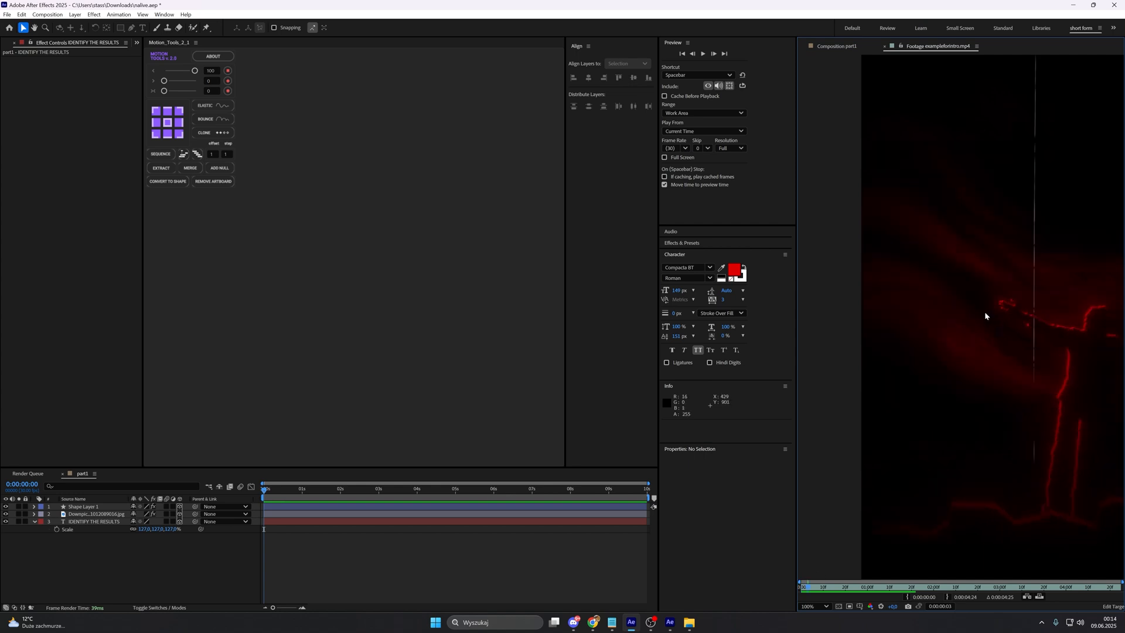
Step: Add a white 1080 x 1920 px solid named bg to the part1 composition as a 3D layer beneath the title
left_click(838, 49)
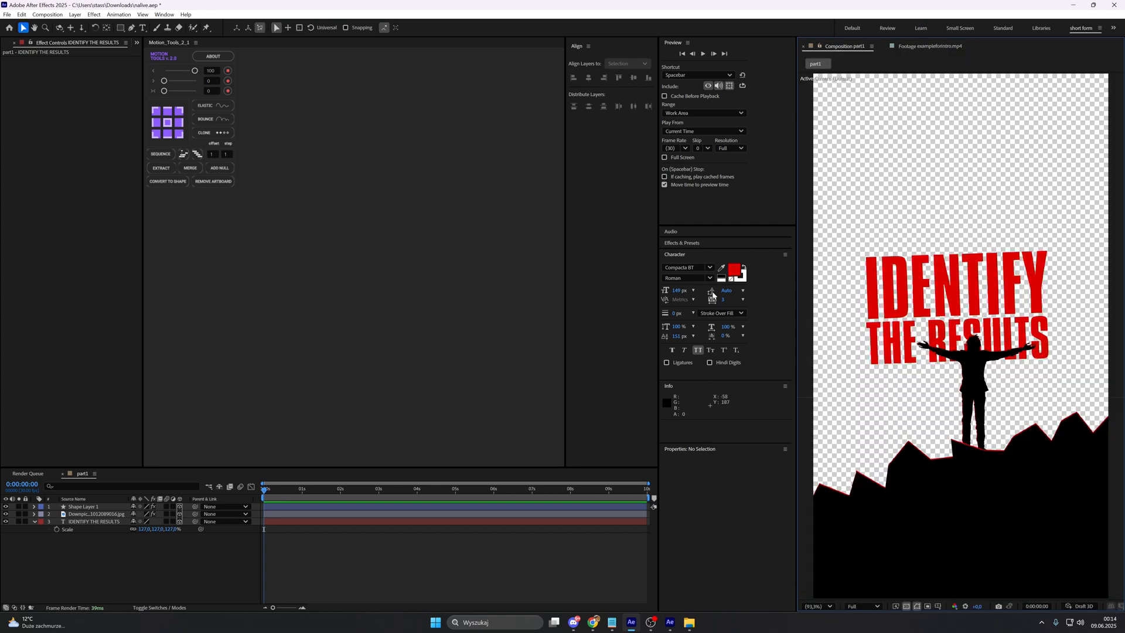
right_click(532, 563)
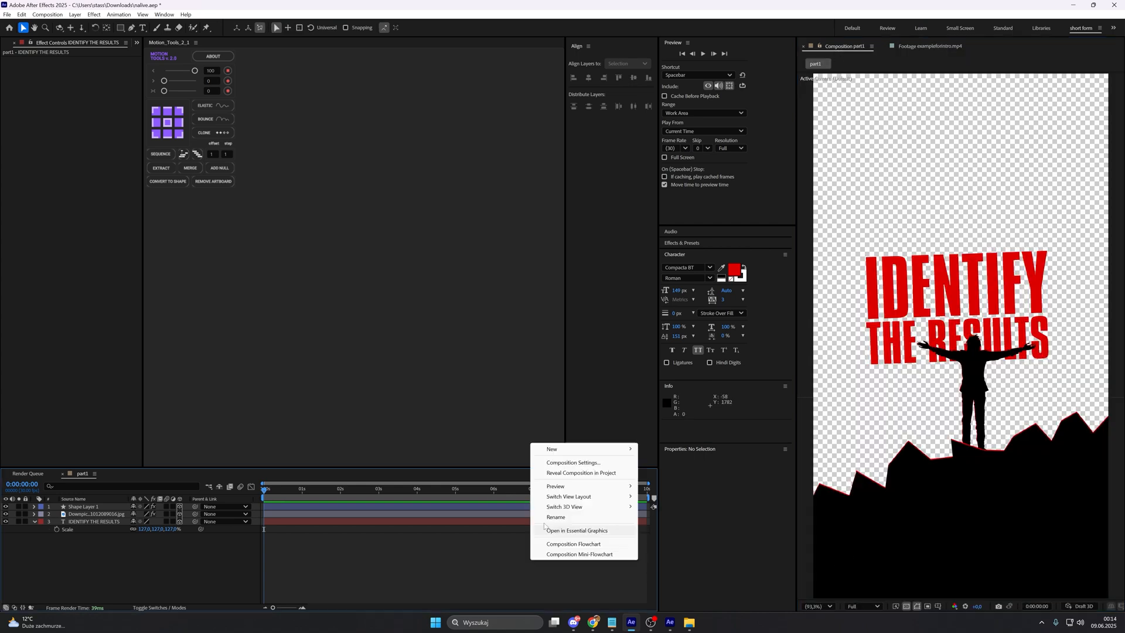
mouse_move(610, 449)
left_click(665, 473)
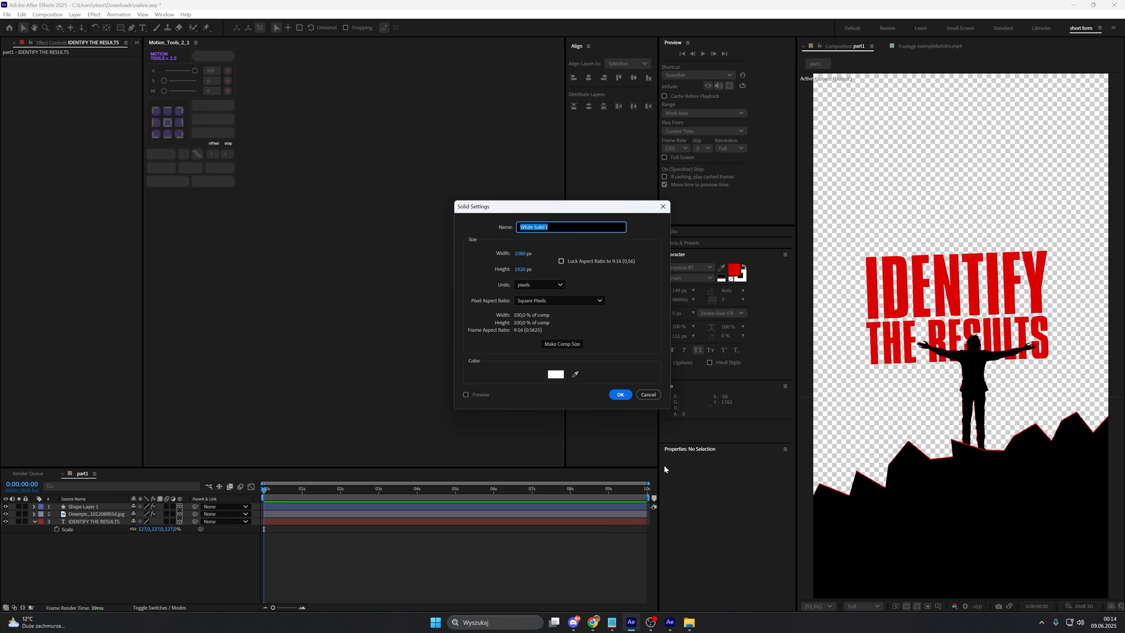
type("bg")
left_click(631, 393)
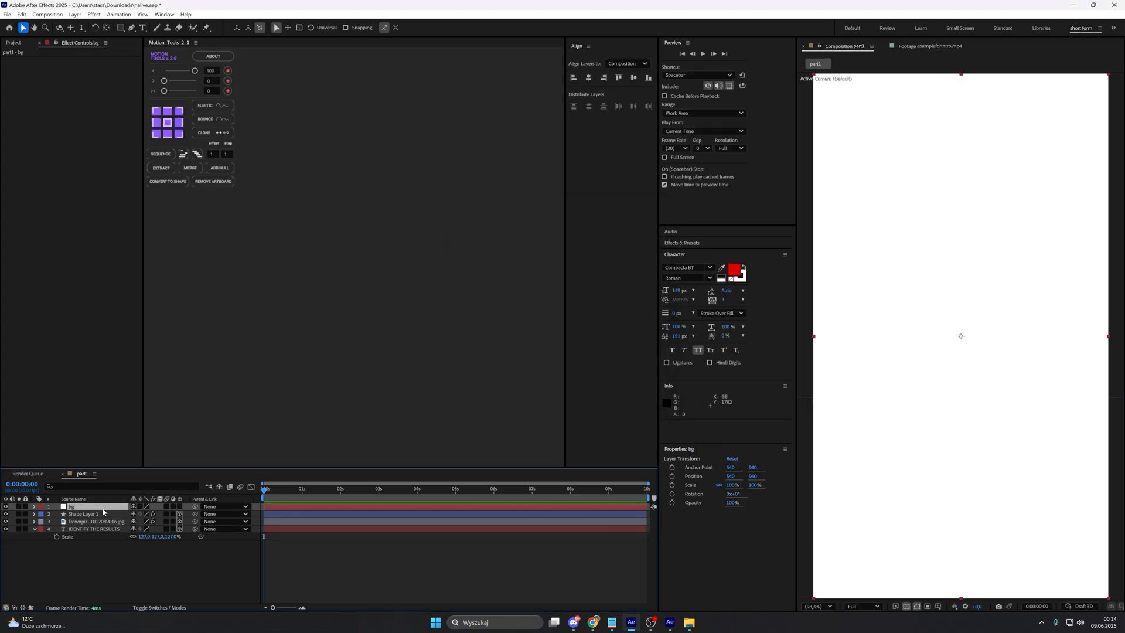
left_click_drag(103, 512, 106, 543)
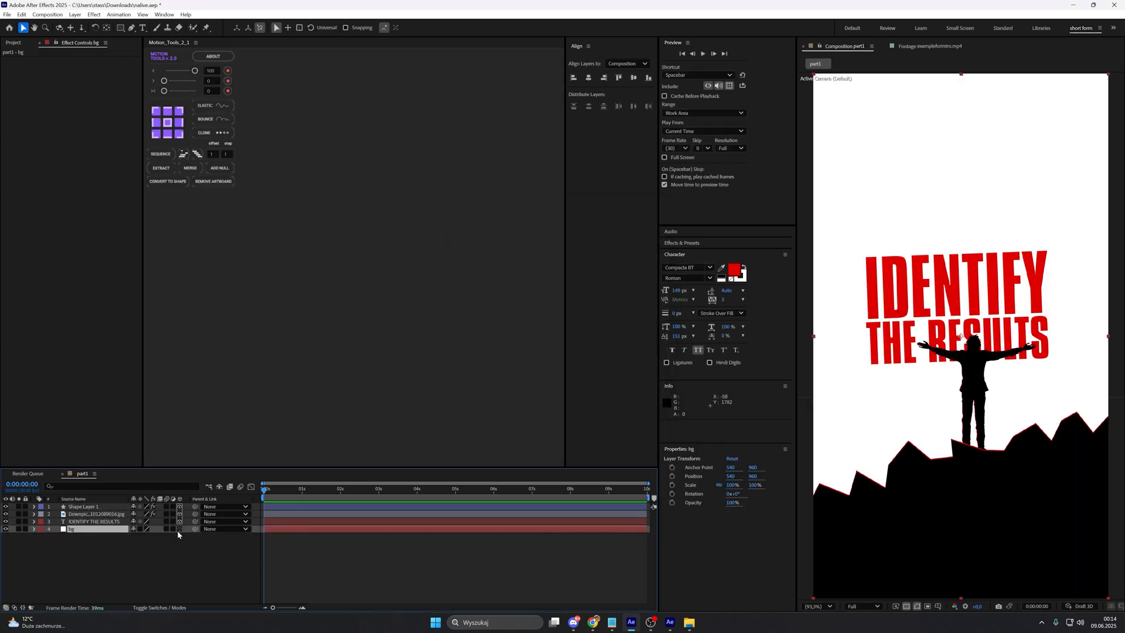
left_click(179, 529)
Step: Apply Fractal Noise to the bg layer with the Dynamic Progressive fractal type and the Spline noise type
left_click(110, 532)
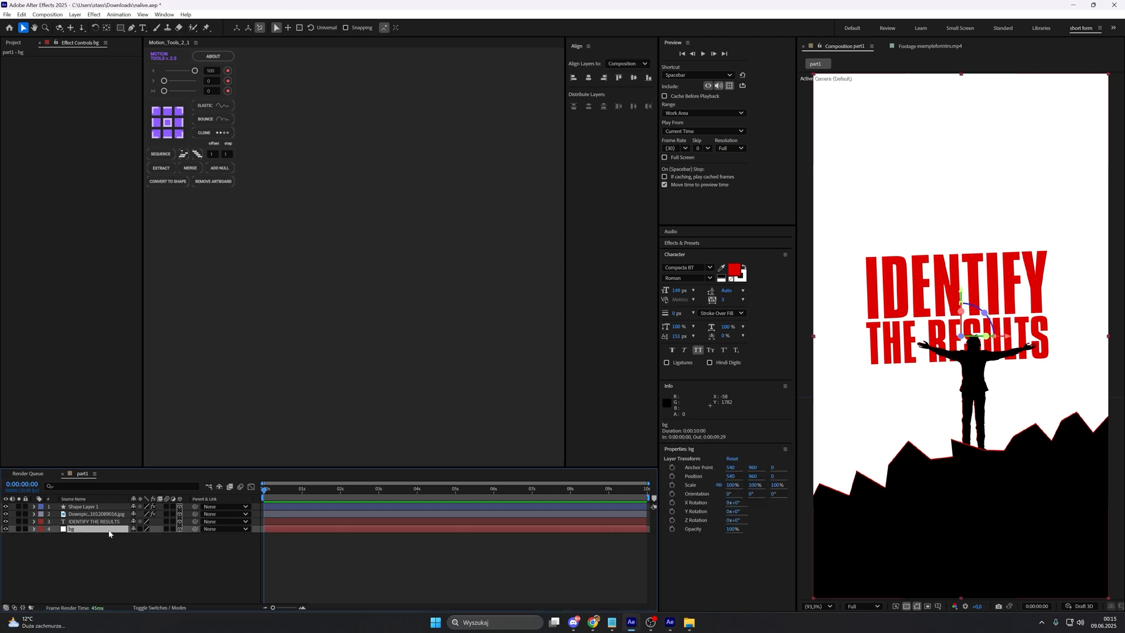
key("ctrl+space")
type("frac")
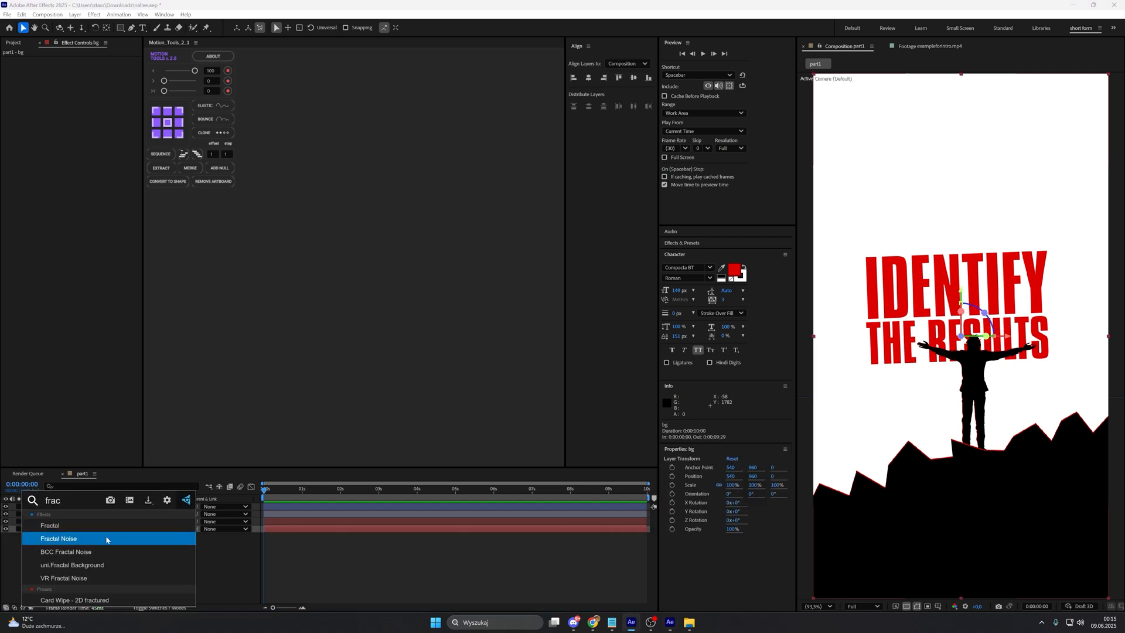
left_click(106, 537)
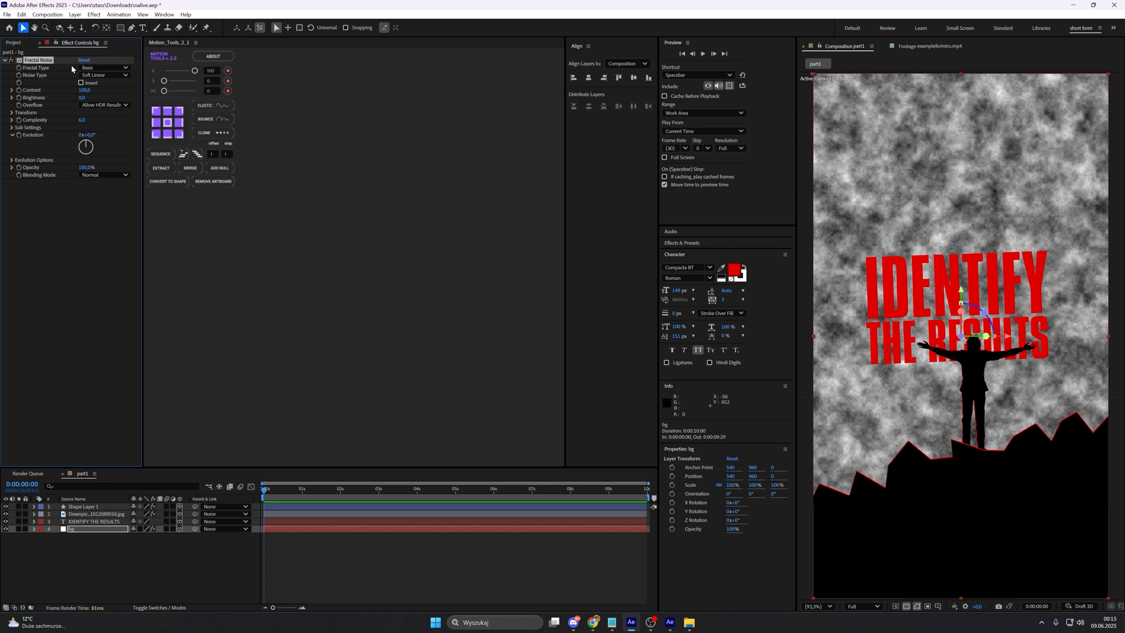
left_click(104, 67)
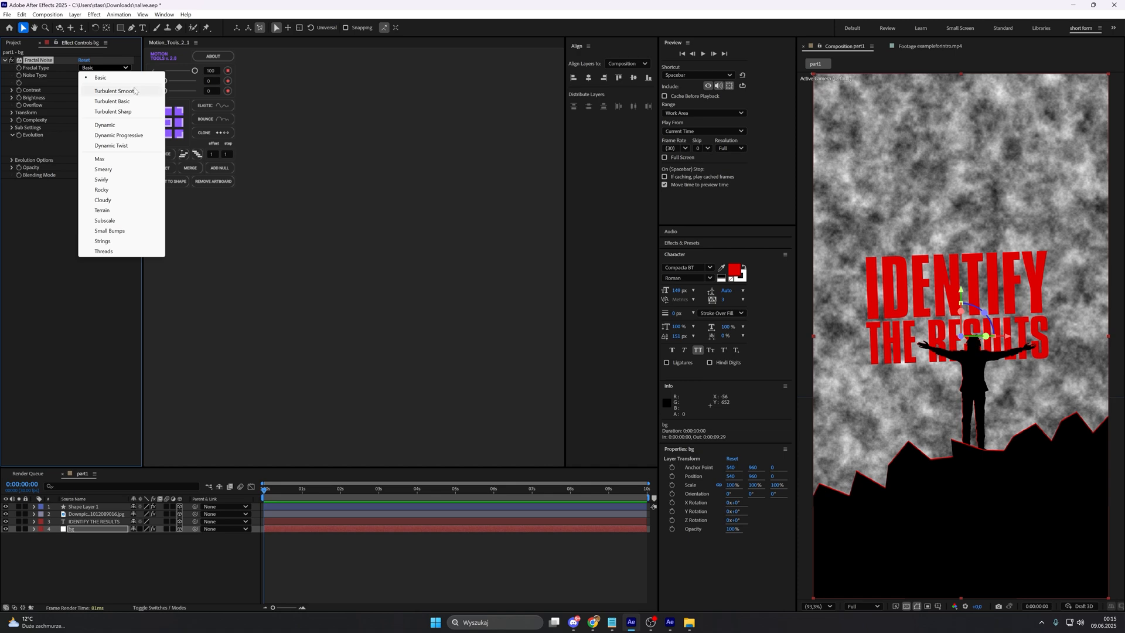
left_click(119, 135)
left_click(103, 75)
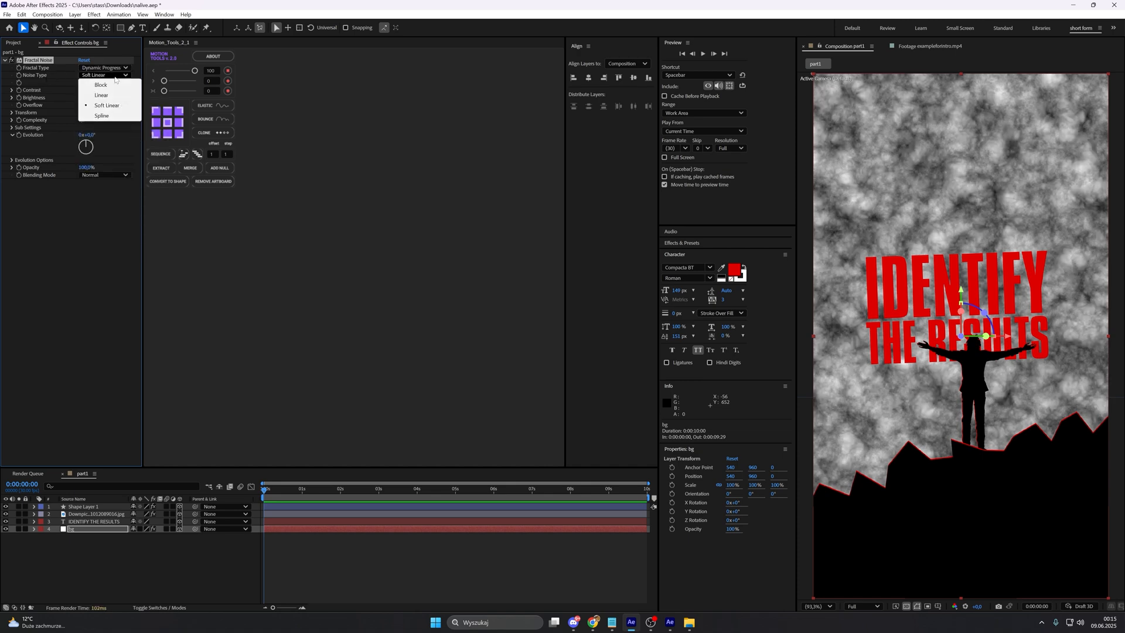
left_click(102, 116)
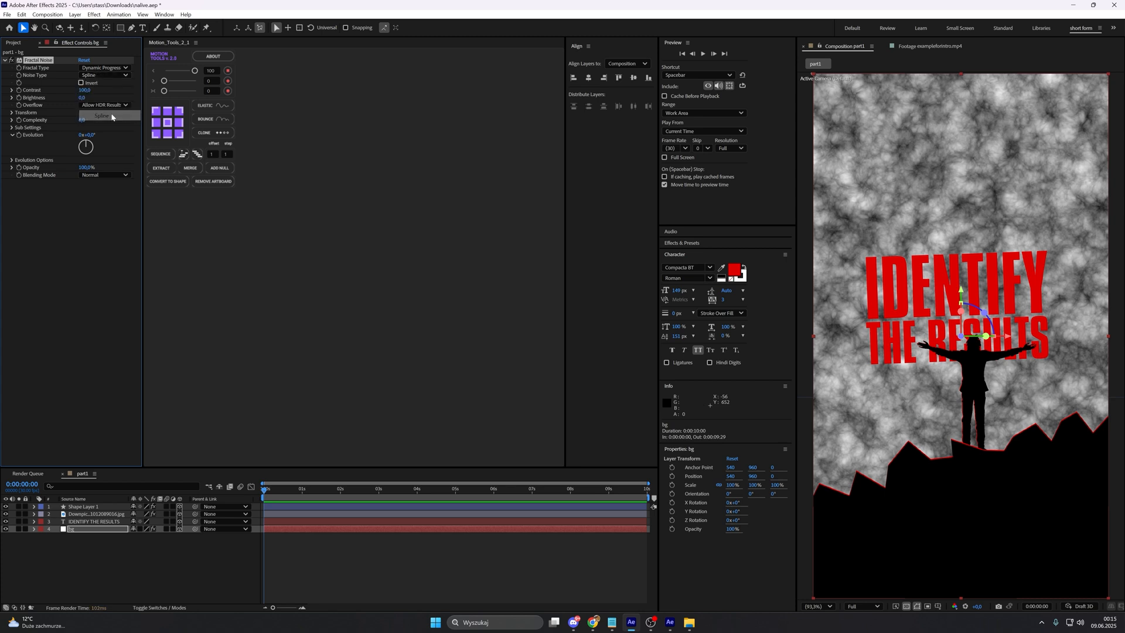
Step: Set the Fractal Noise contrast to 150, brightness to -40 and complexity to 8
left_click(86, 91)
type("1")
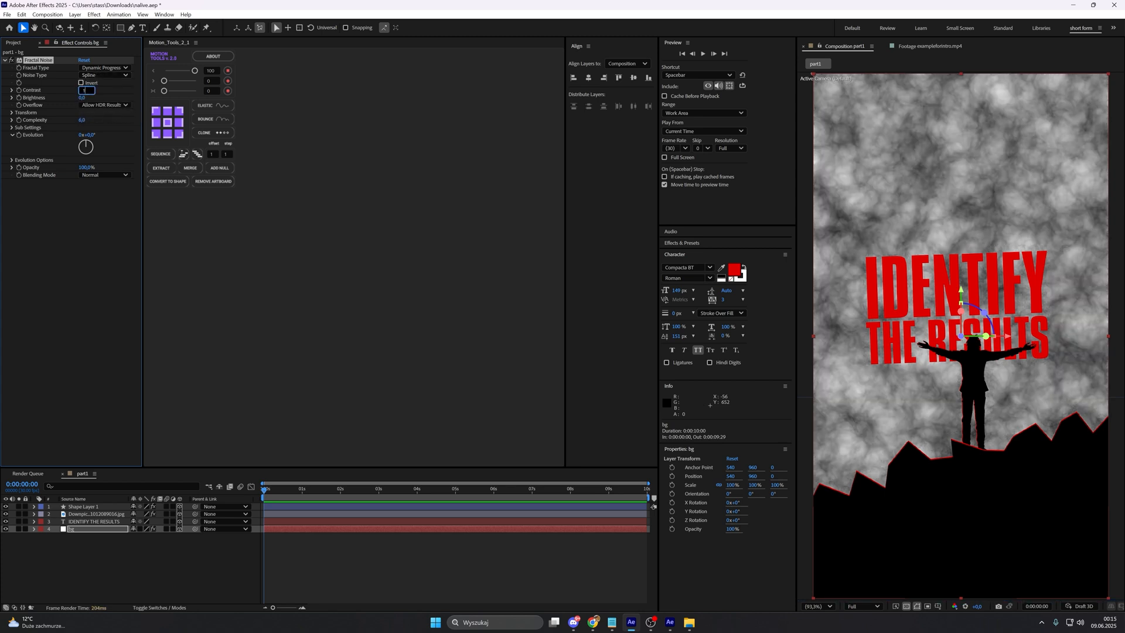
type("50")
key("Return")
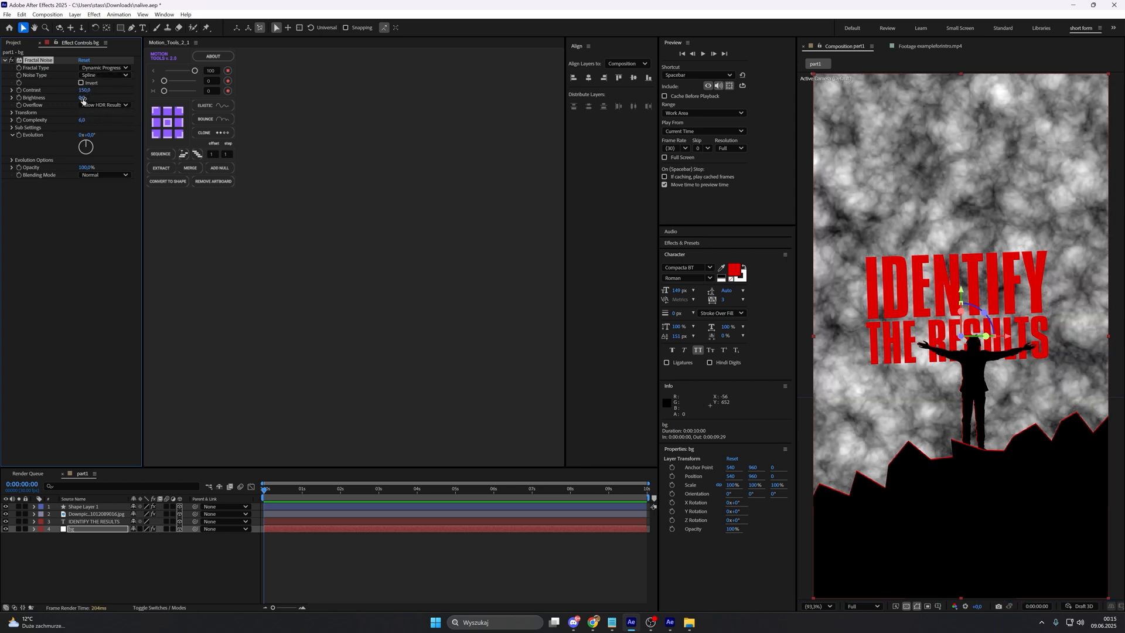
left_click(82, 99)
type("-40")
key("Return")
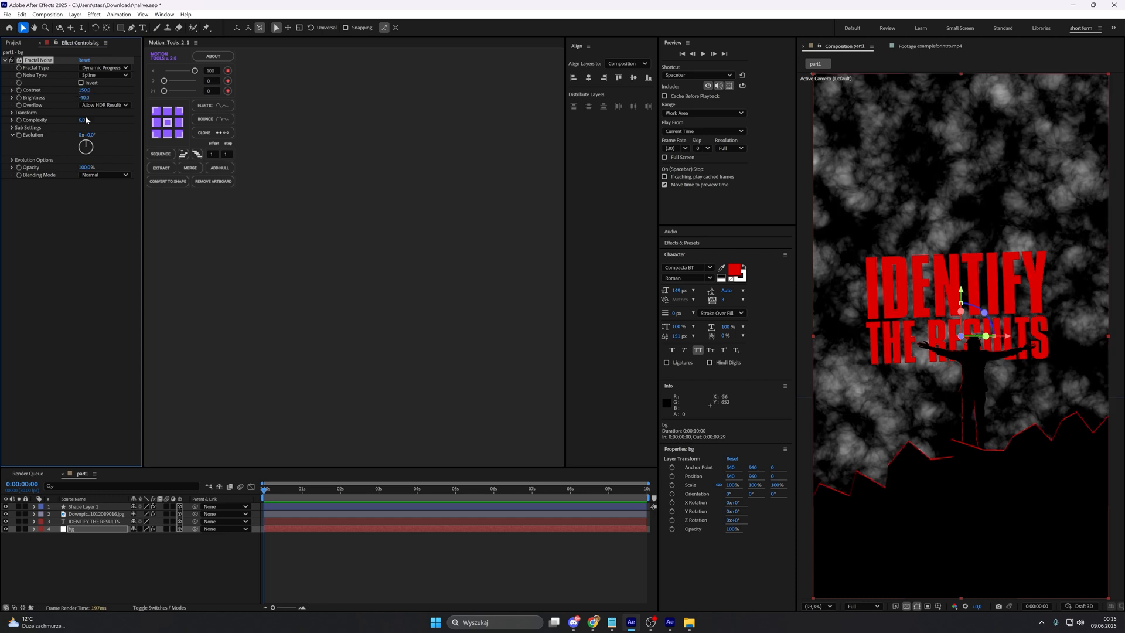
left_click(86, 119)
type("8")
key("Return")
Step: Turn off uniform scaling for the Fractal Noise and set its scale width to 550
left_click(22, 115)
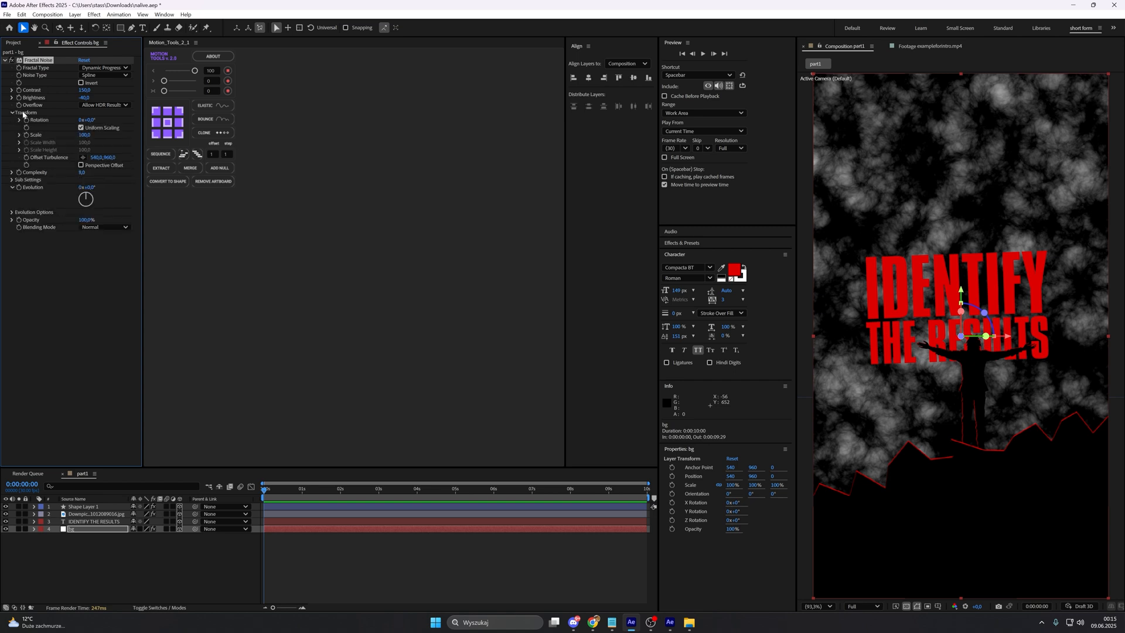
left_click(80, 128)
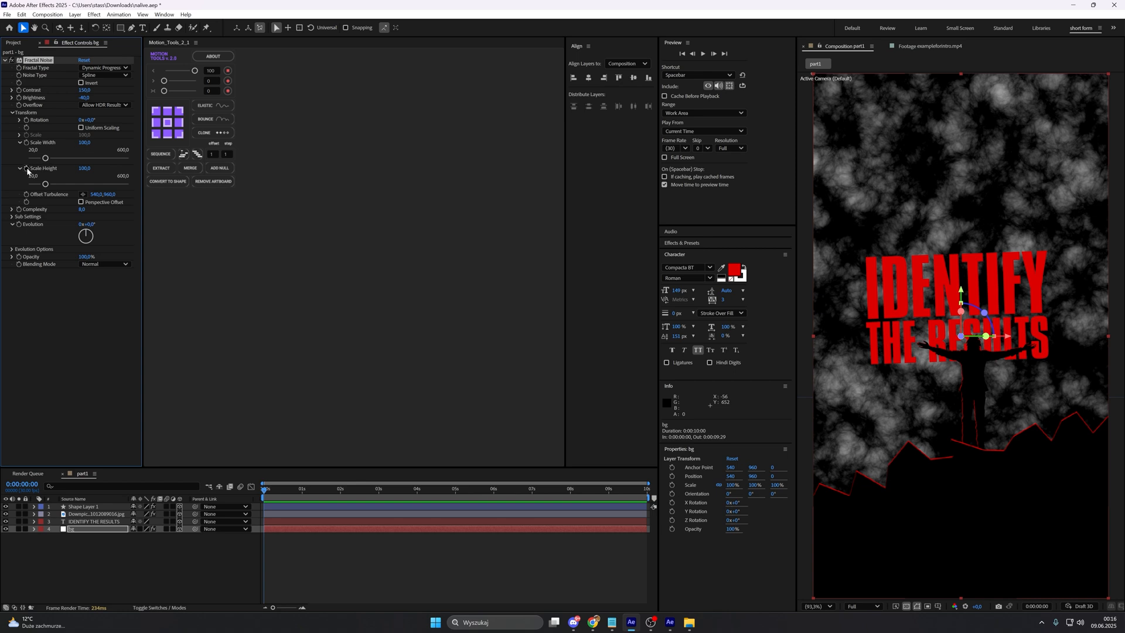
left_click(84, 145)
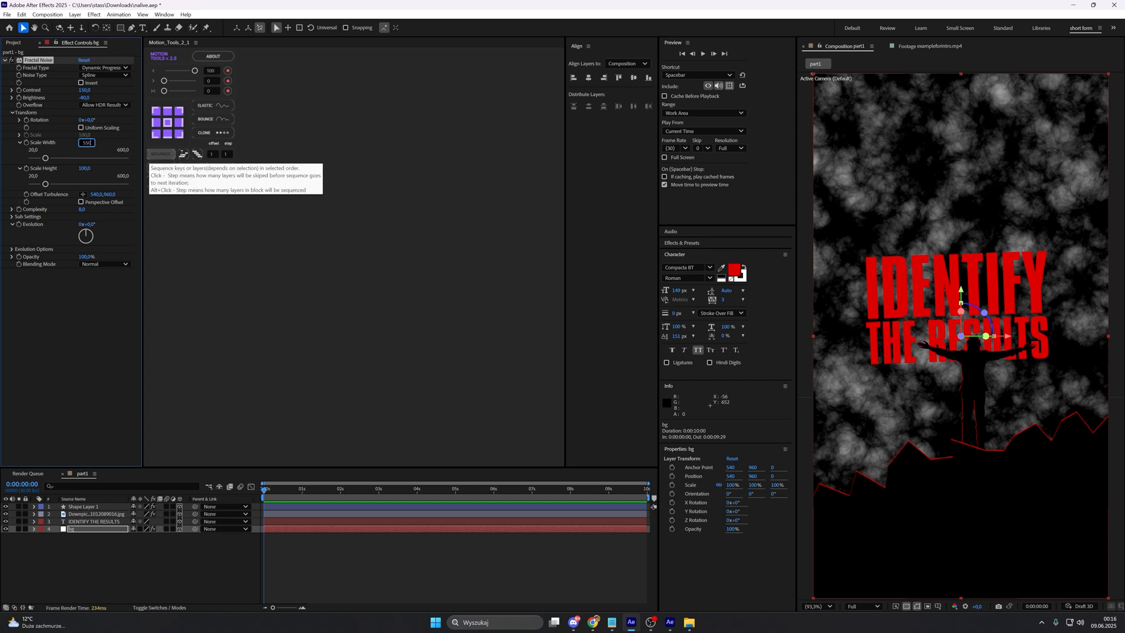
type("550")
key("Return")
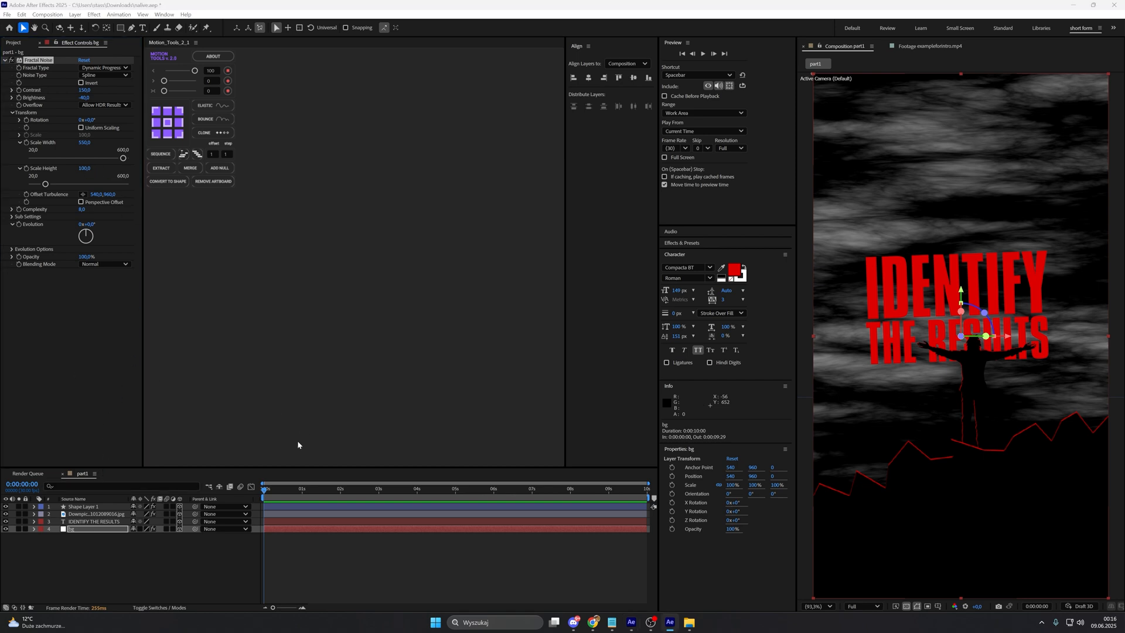
Step: Set the bg layer's blending mode to Screen
left_click(164, 608)
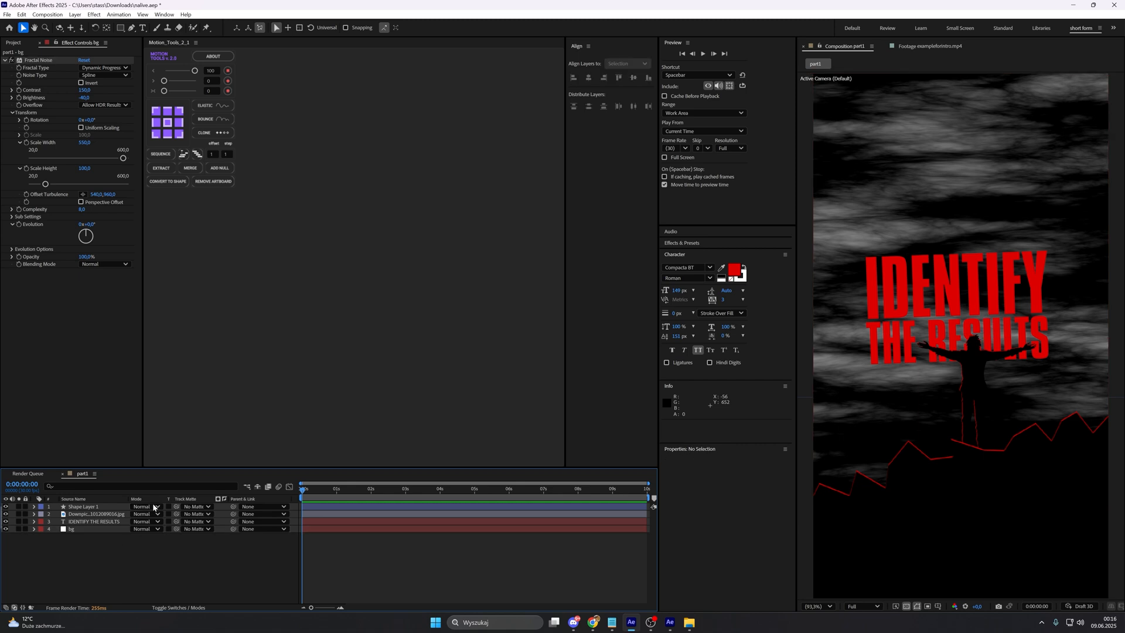
left_click(148, 530)
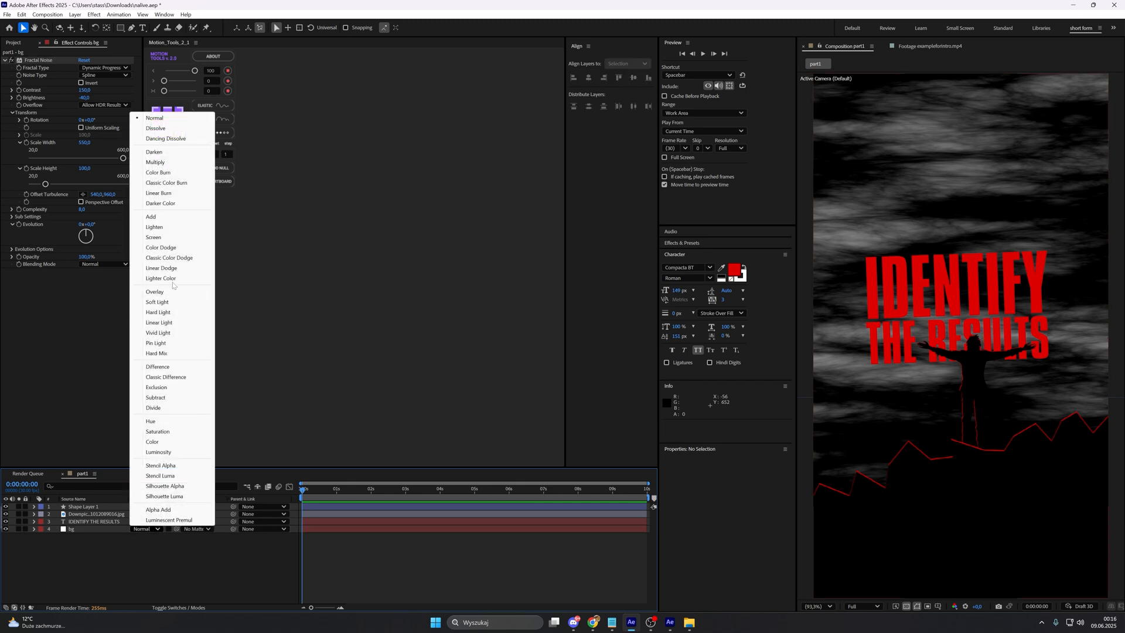
left_click(170, 236)
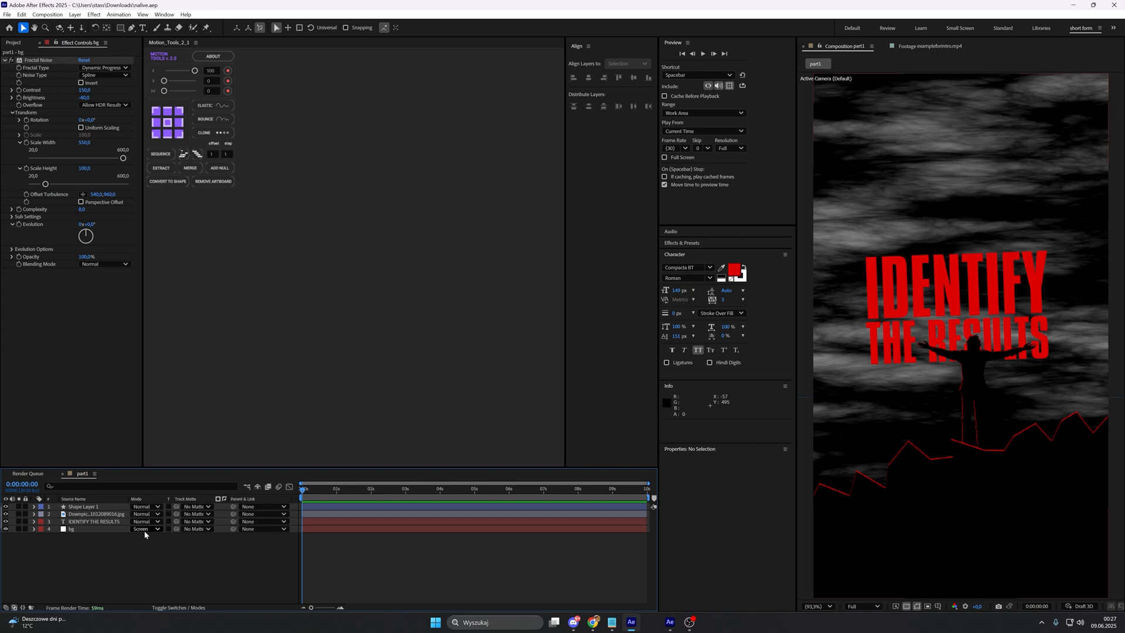
Step: Apply the Turbulent Displace effect to the bg layer
left_click(93, 530)
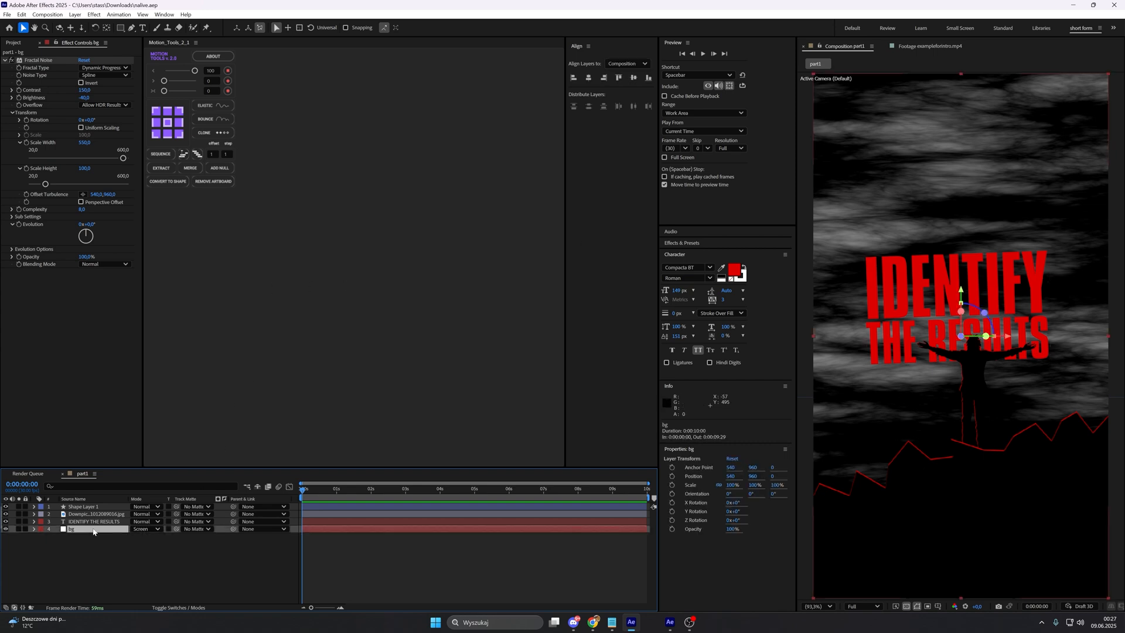
key("ctrl+space")
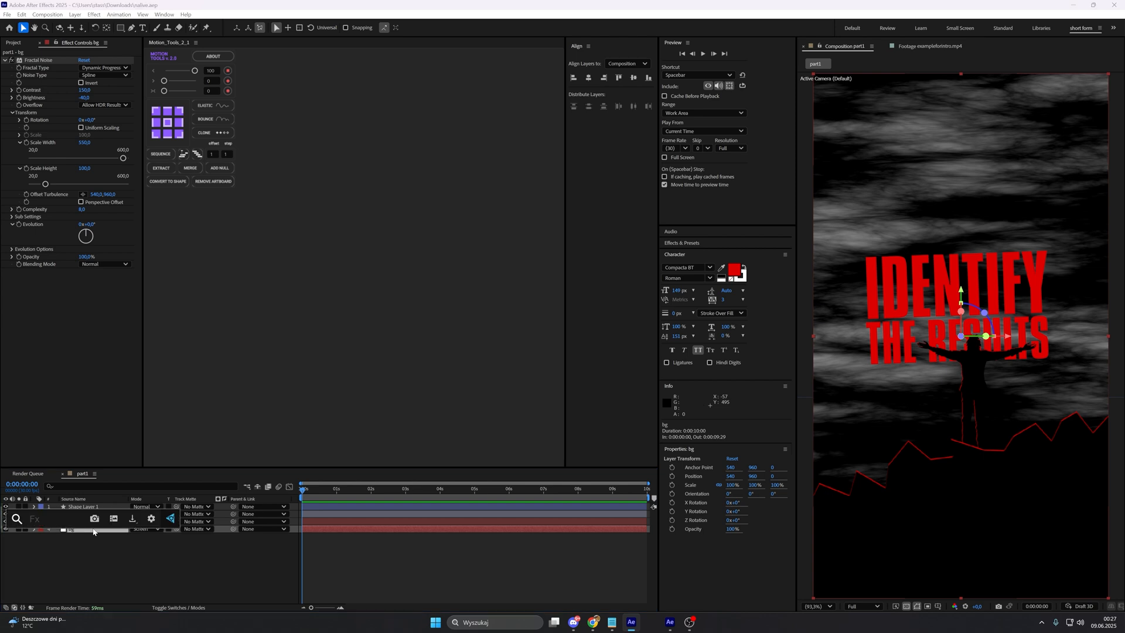
type("tu")
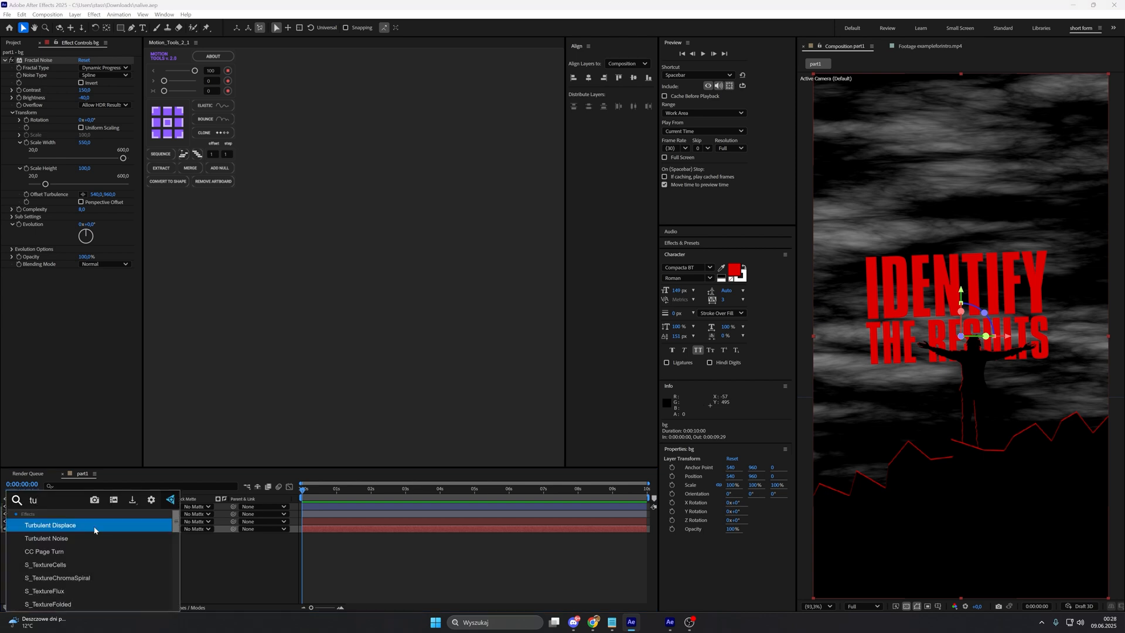
left_click(95, 527)
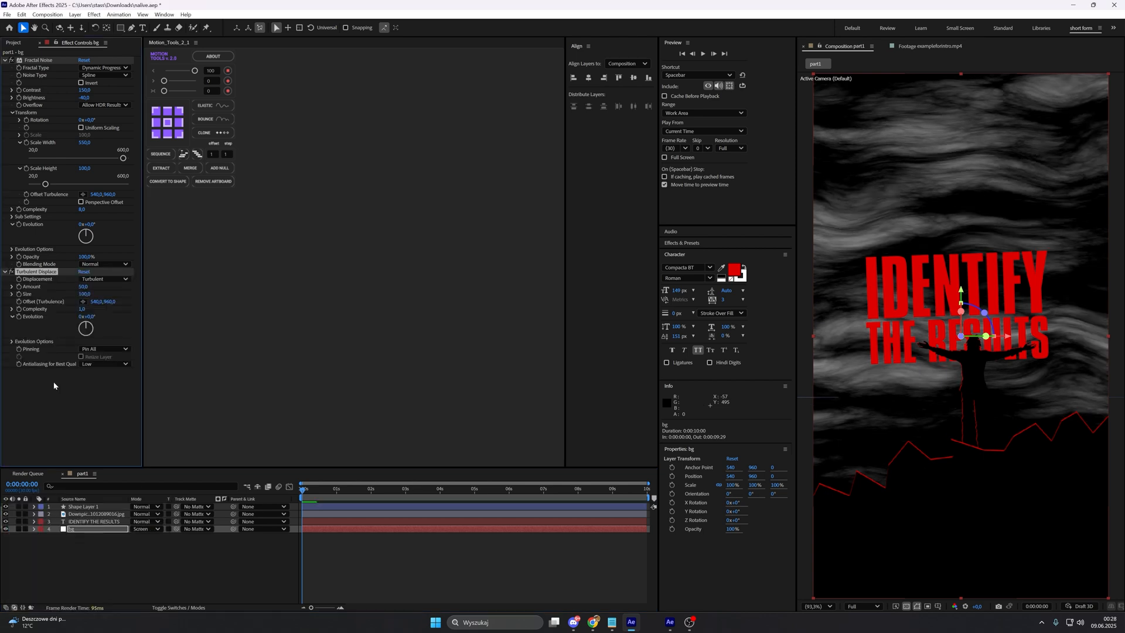
Step: Set the bg layer's Turbulent Displace amount to 85, size to 125 and complexity to 1,3, using the reference footage as a guide
left_click(930, 46)
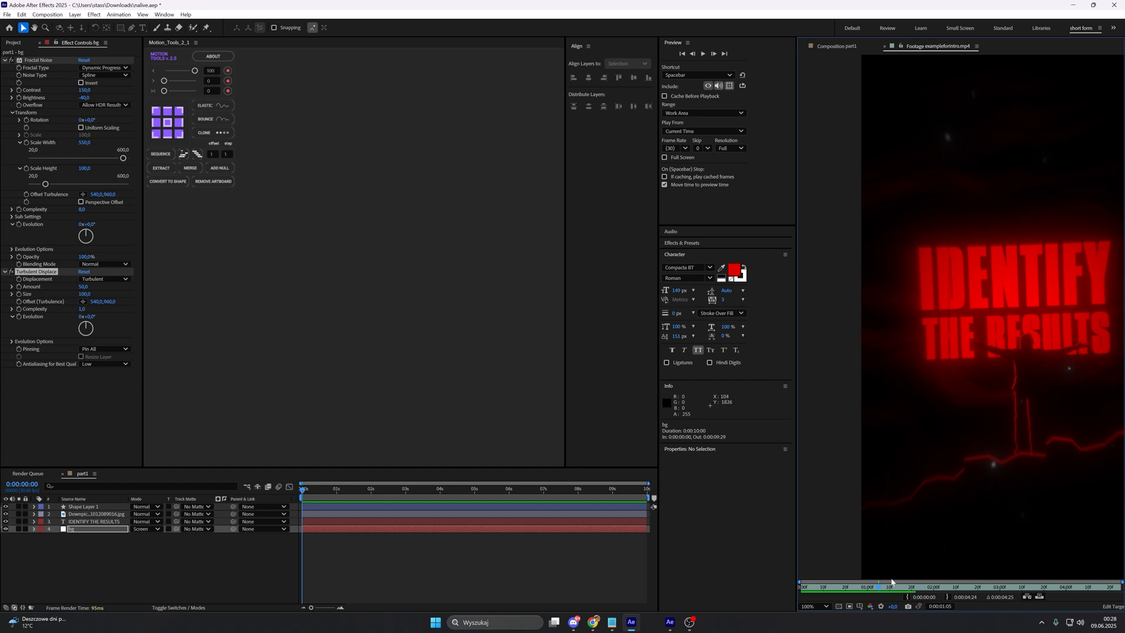
left_click_drag(889, 586, 799, 586)
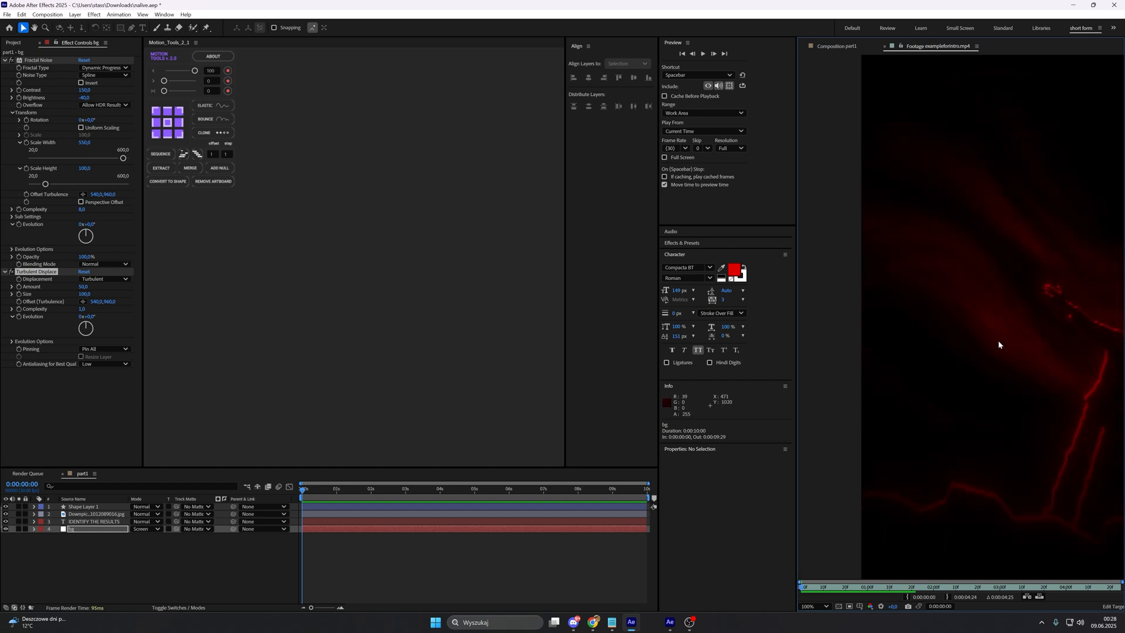
left_click(823, 47)
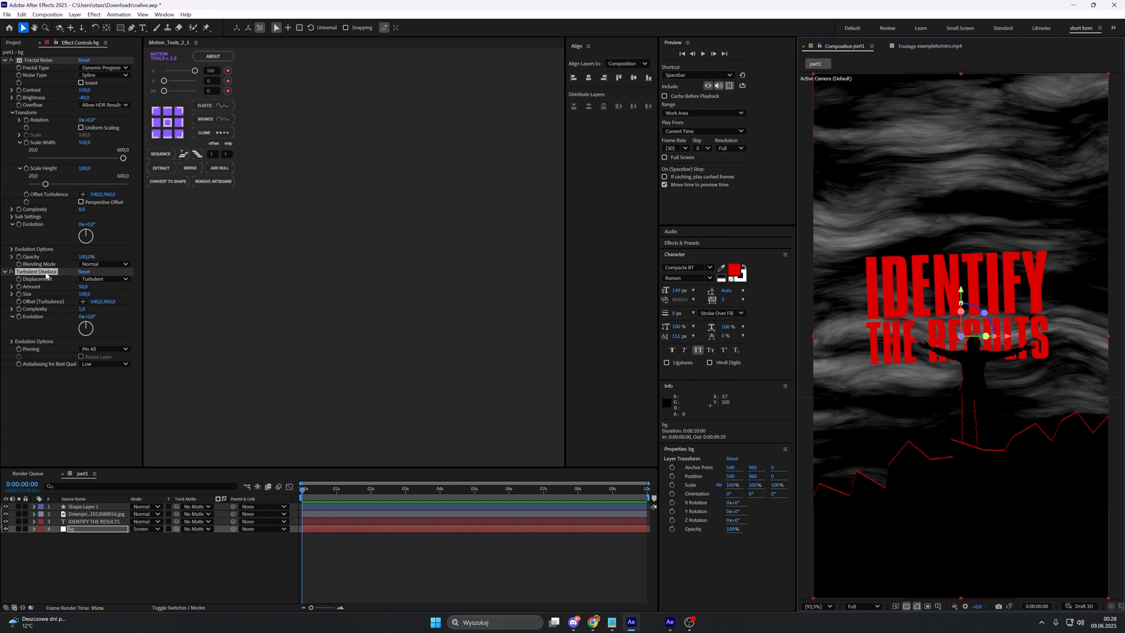
left_click(85, 286)
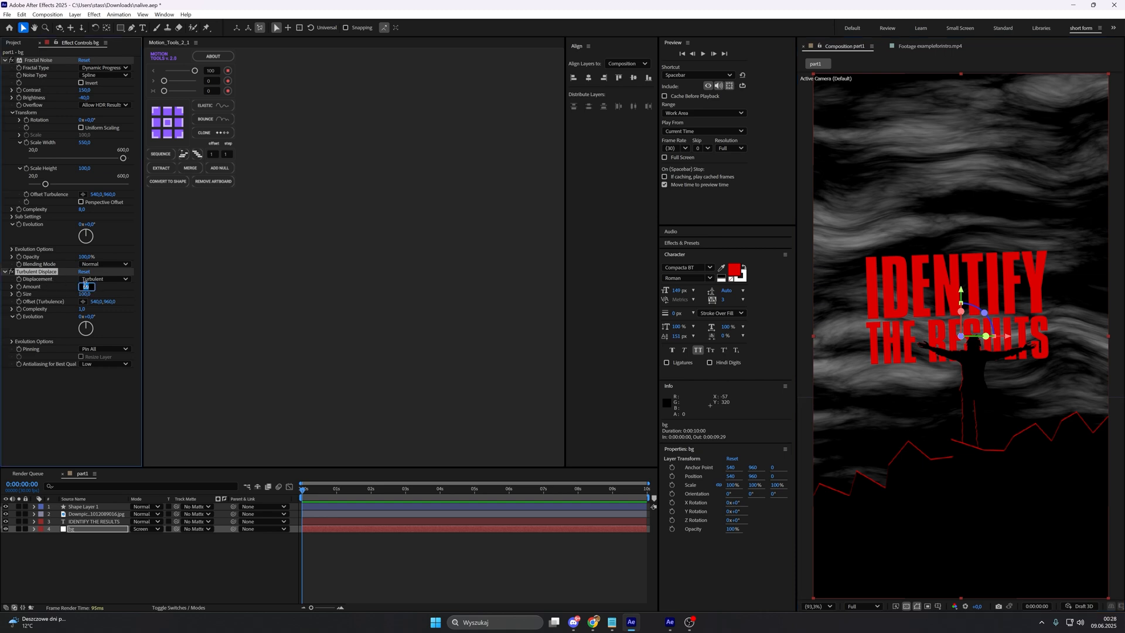
type("85")
key("Return")
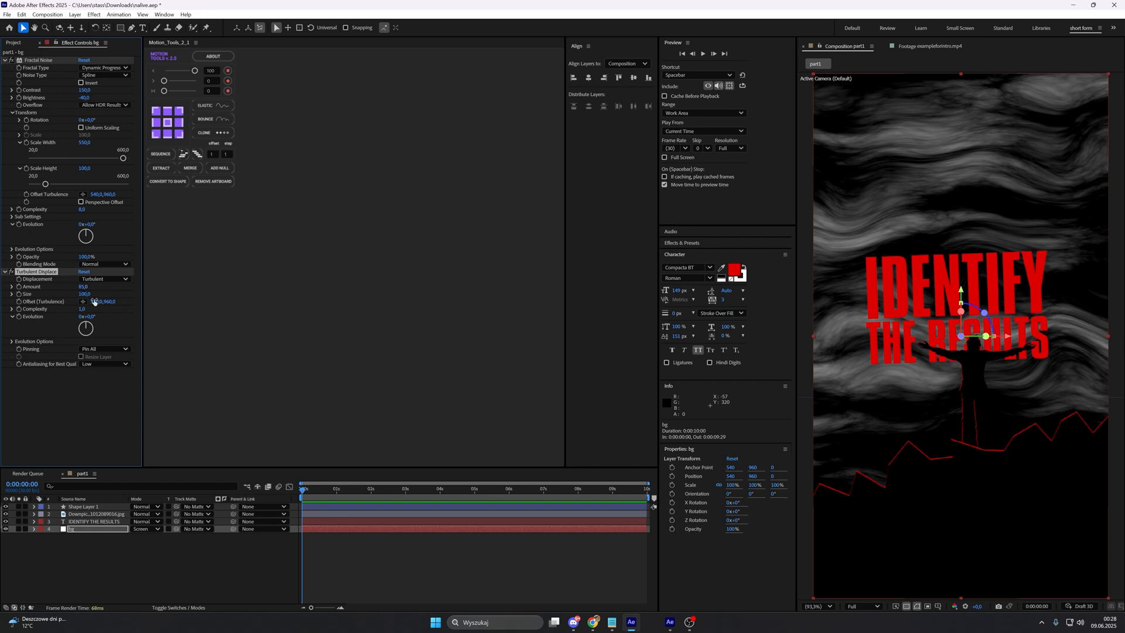
left_click(83, 295)
type("125")
key("Return")
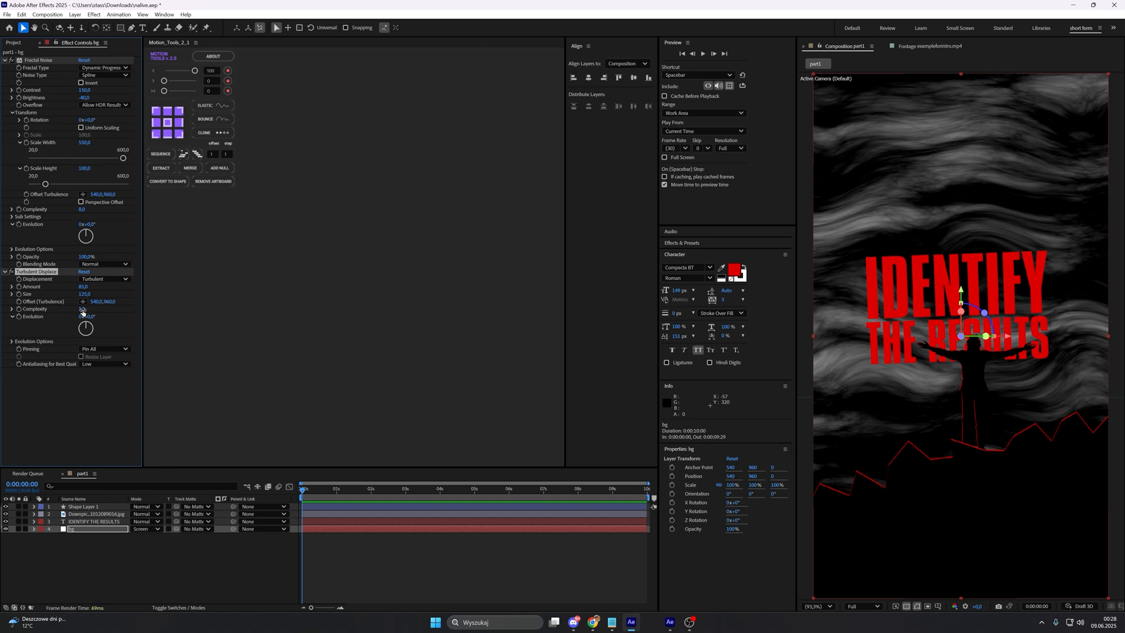
left_click(83, 310)
type("1,3")
key("Return")
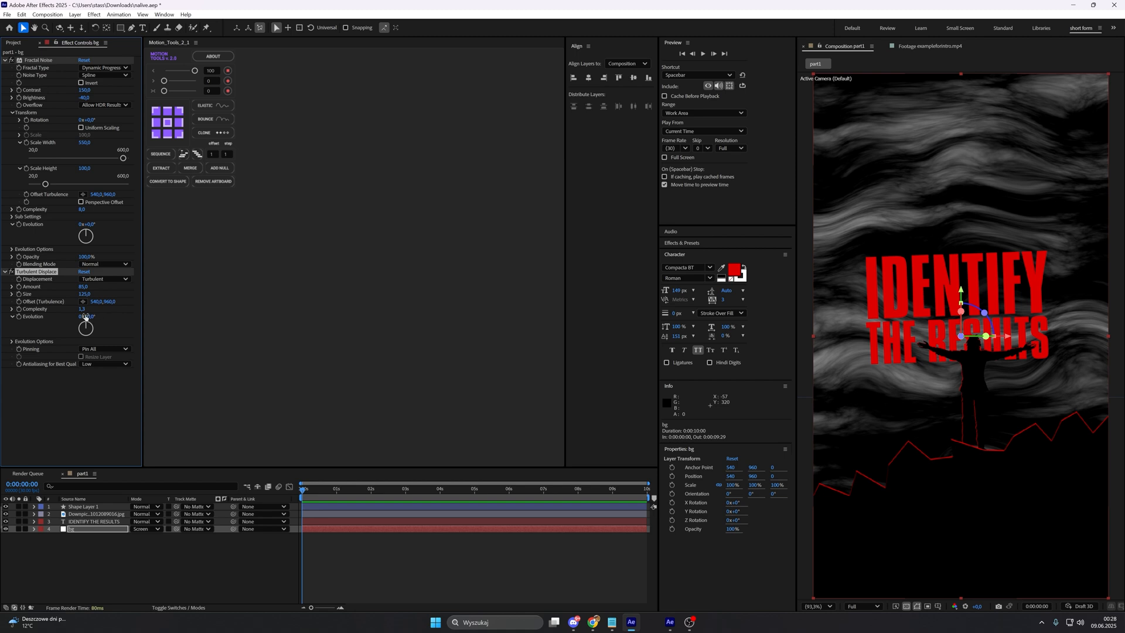
left_click(148, 596)
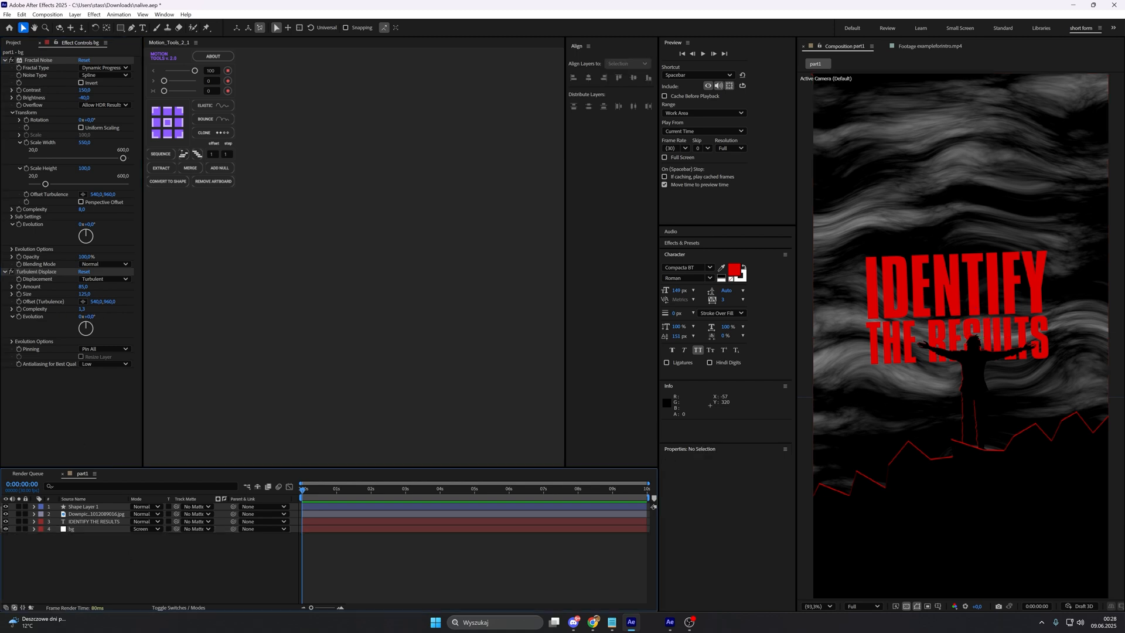
mouse_move(88, 334)
left_mouse_down()
mouse_move(98, 347)
mouse_move(75, 329)
mouse_move(83, 321)
left_mouse_up()
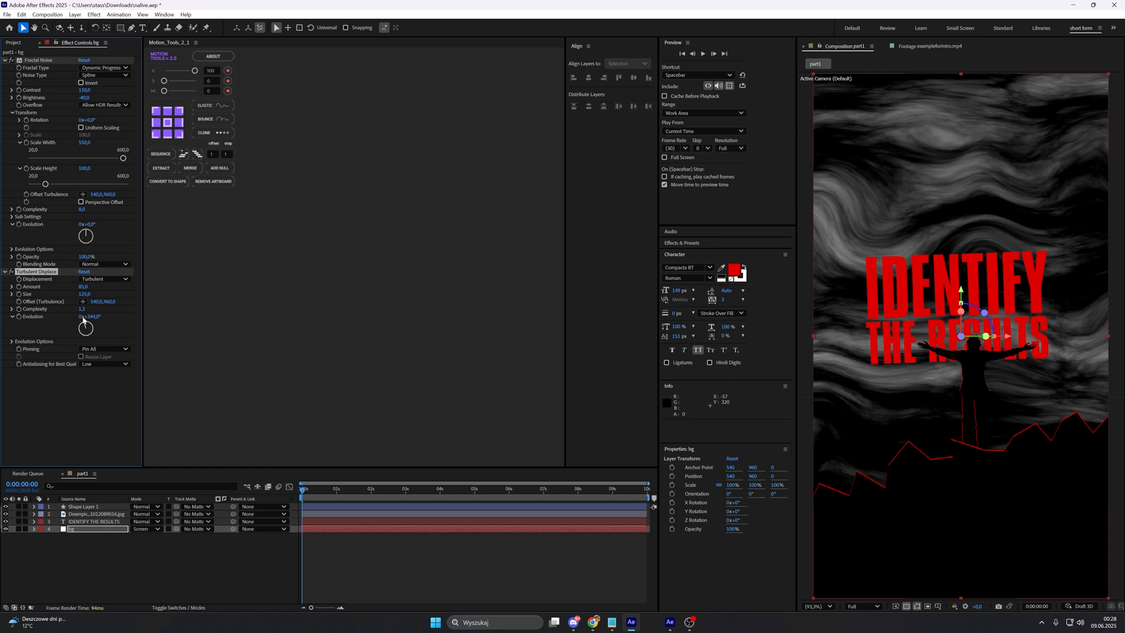
key("ctrl+z")
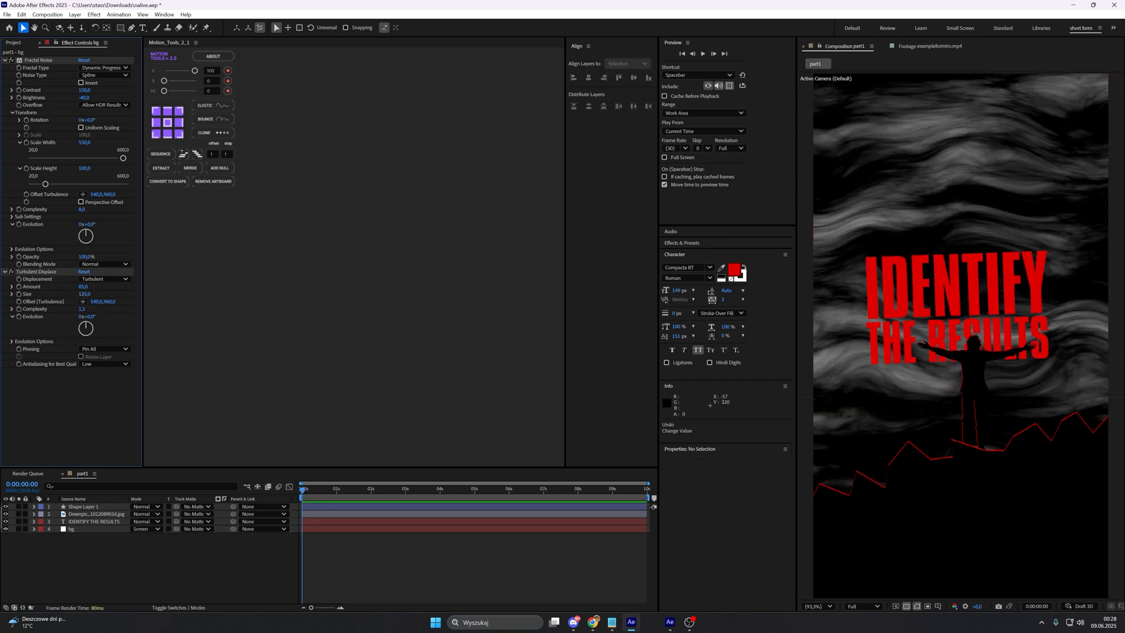
left_click(350, 534)
Step: Keyframe the bg layer's Turbulent Displace evolution from 0 at the first frame to 2 revolutions at the last frame and preview it
left_click(45, 320)
left_click(20, 316)
key("u")
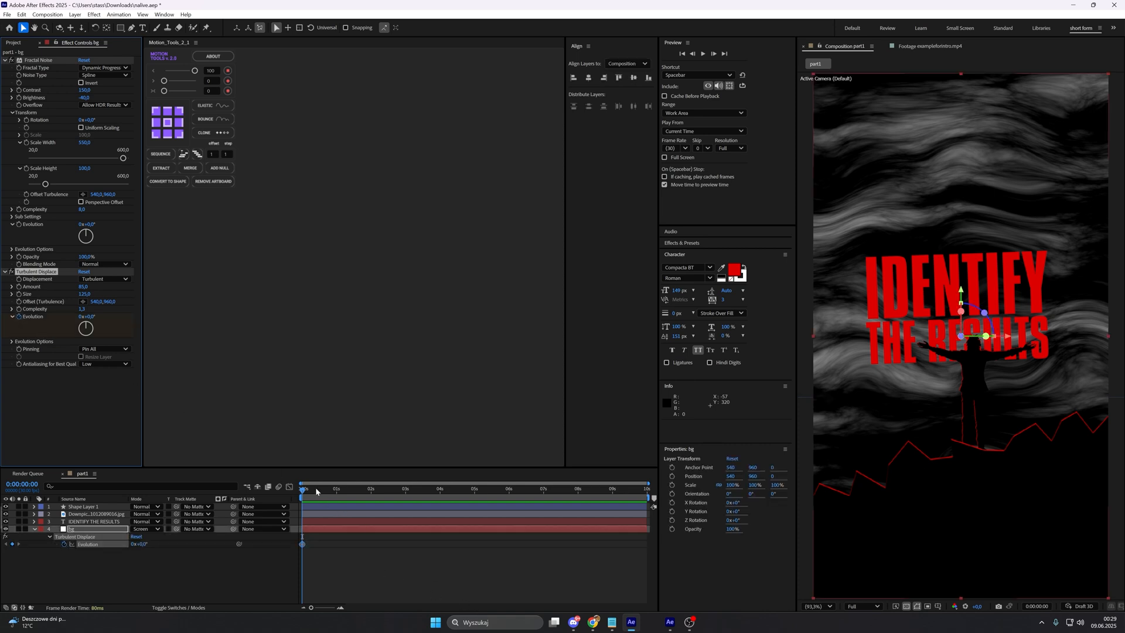
left_click_drag(316, 489, 730, 519)
left_click(86, 321)
left_click(85, 317)
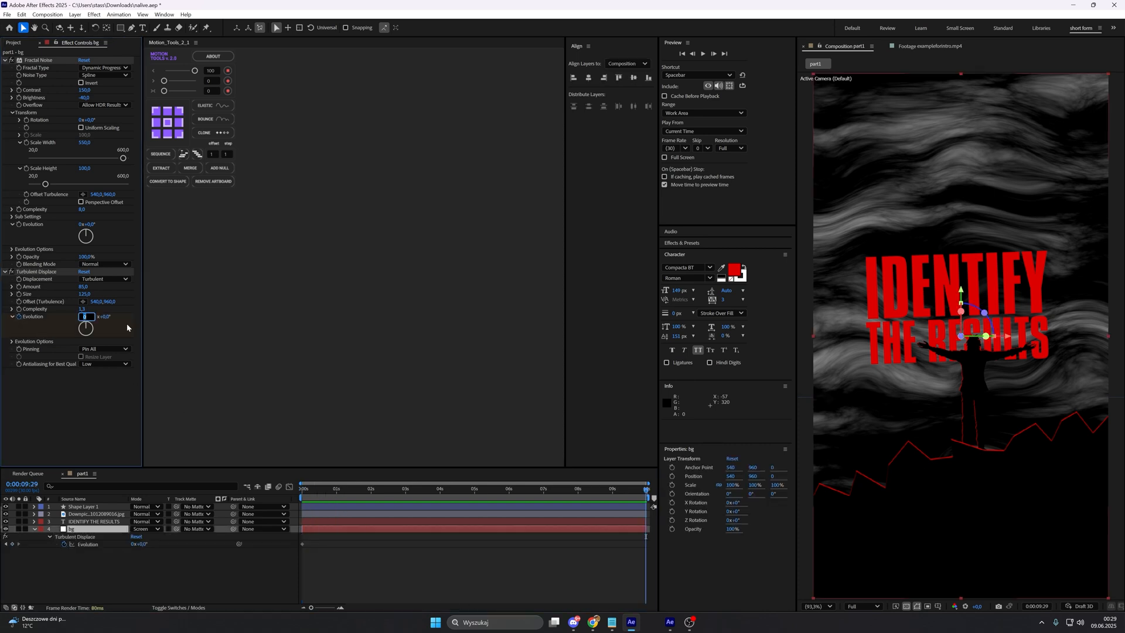
type("2")
key("Return")
key("space")
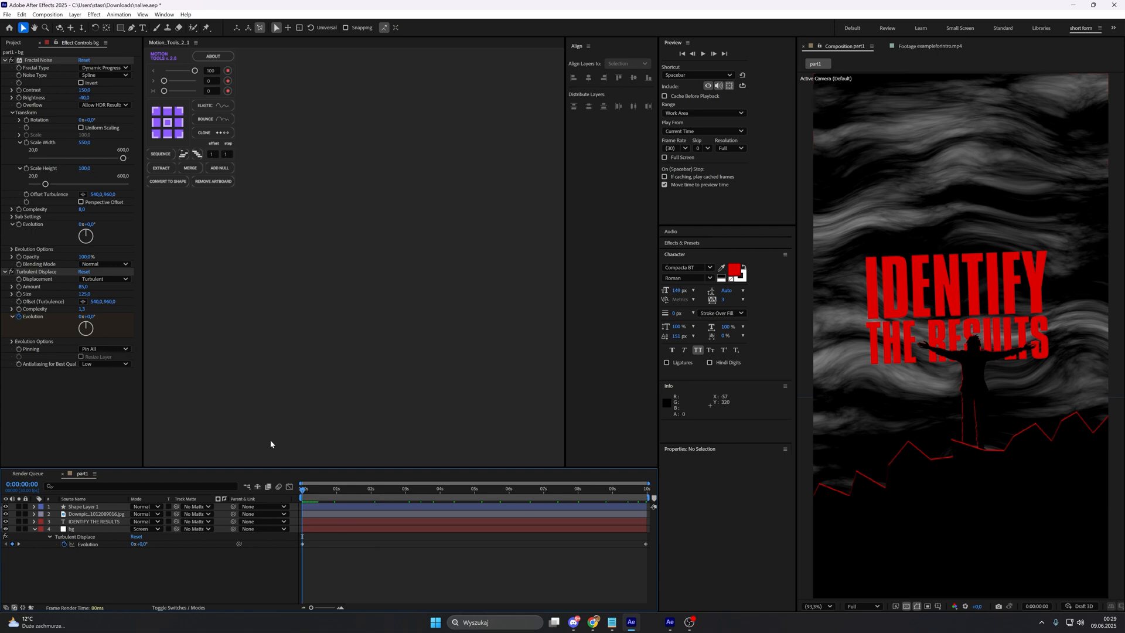
Step: Apply the Tint effect to the bg layer and map white to red E40000
left_click(73, 529)
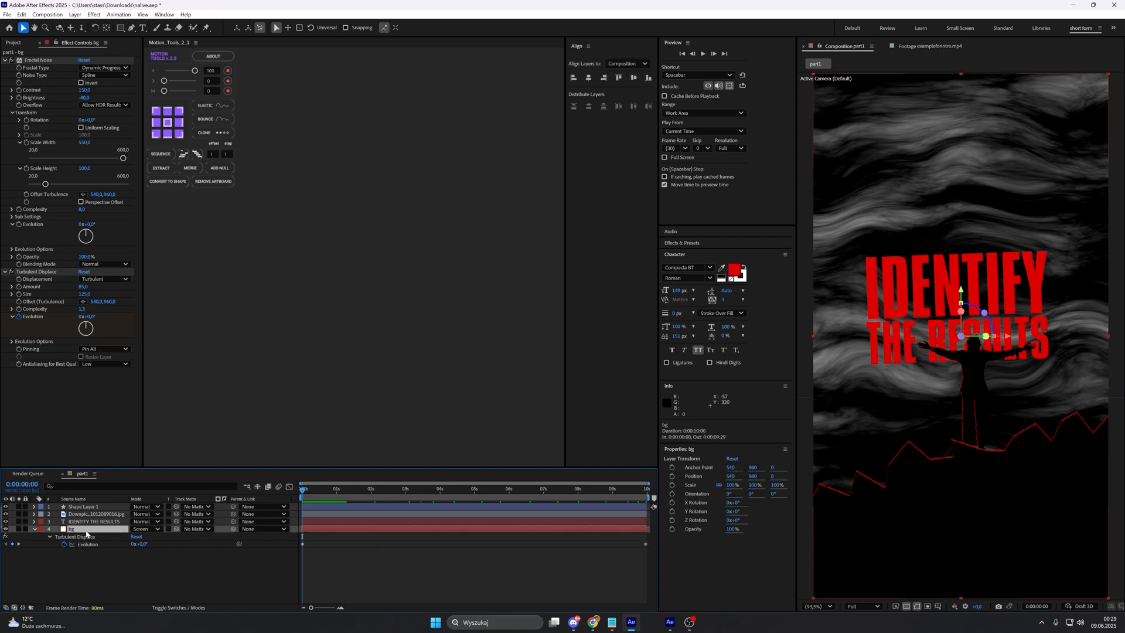
key("ctrl+space")
type("tint")
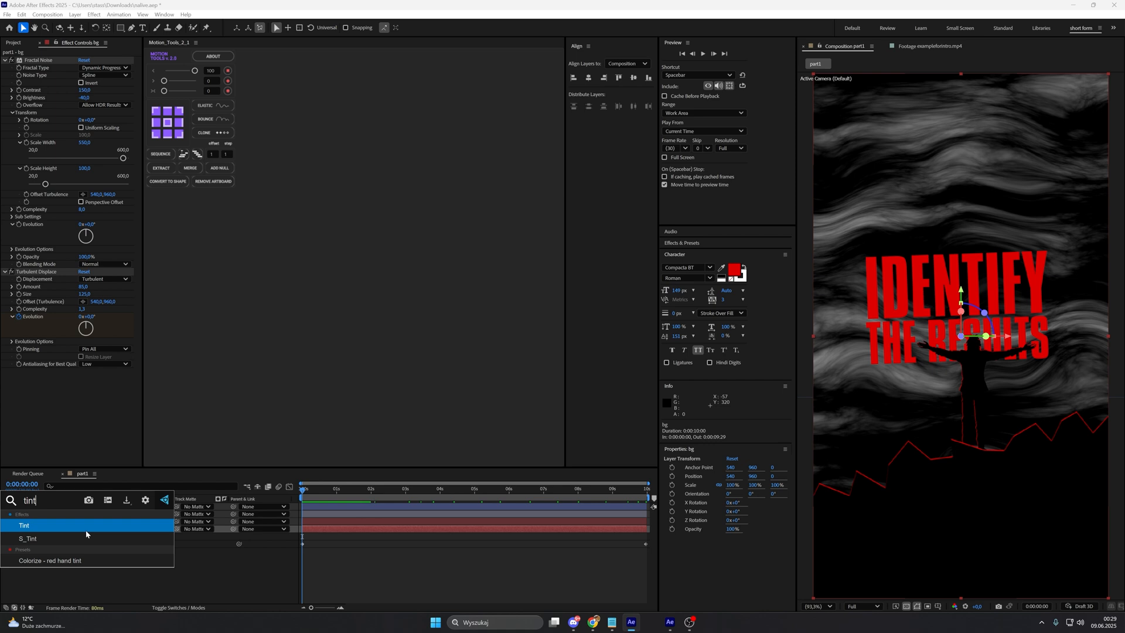
key("Return")
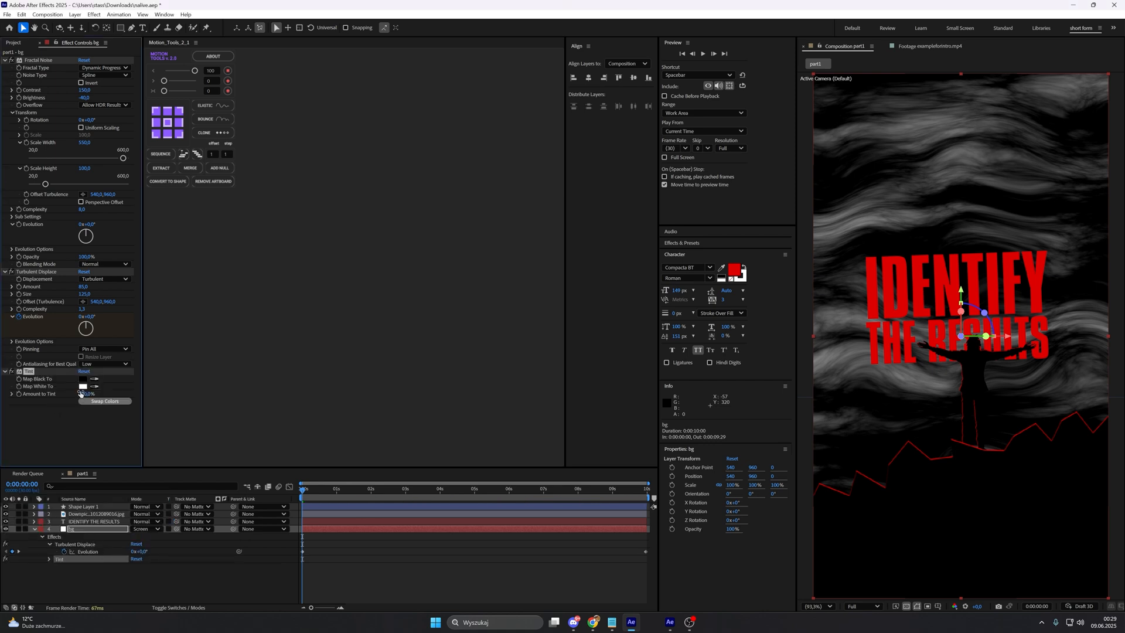
left_click(65, 407)
left_click(82, 386)
left_click(573, 264)
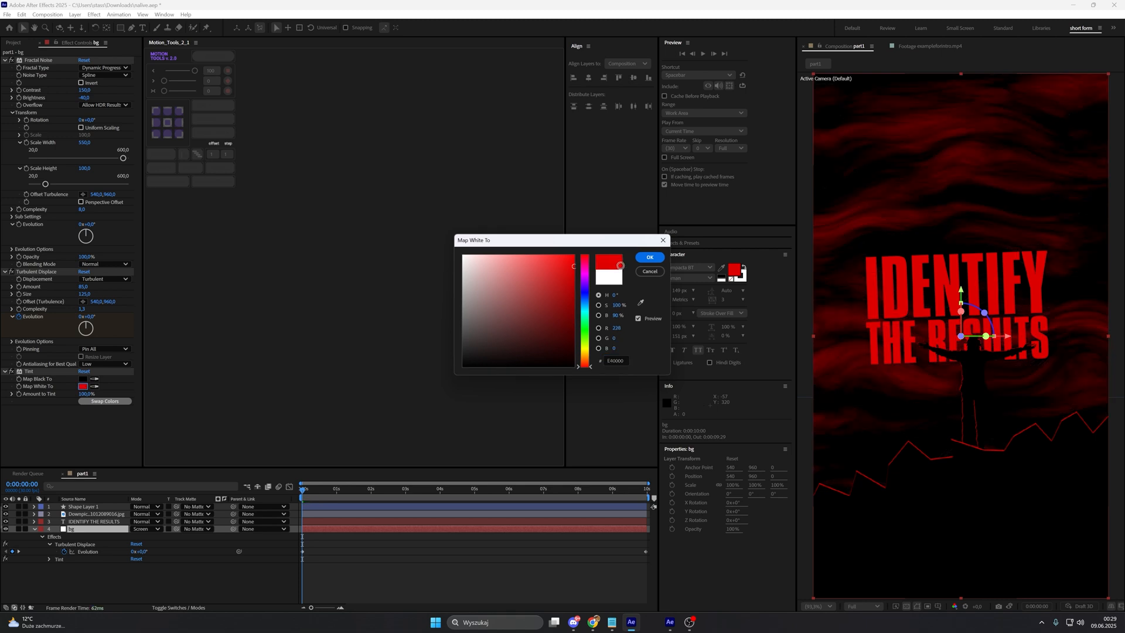
left_click(648, 257)
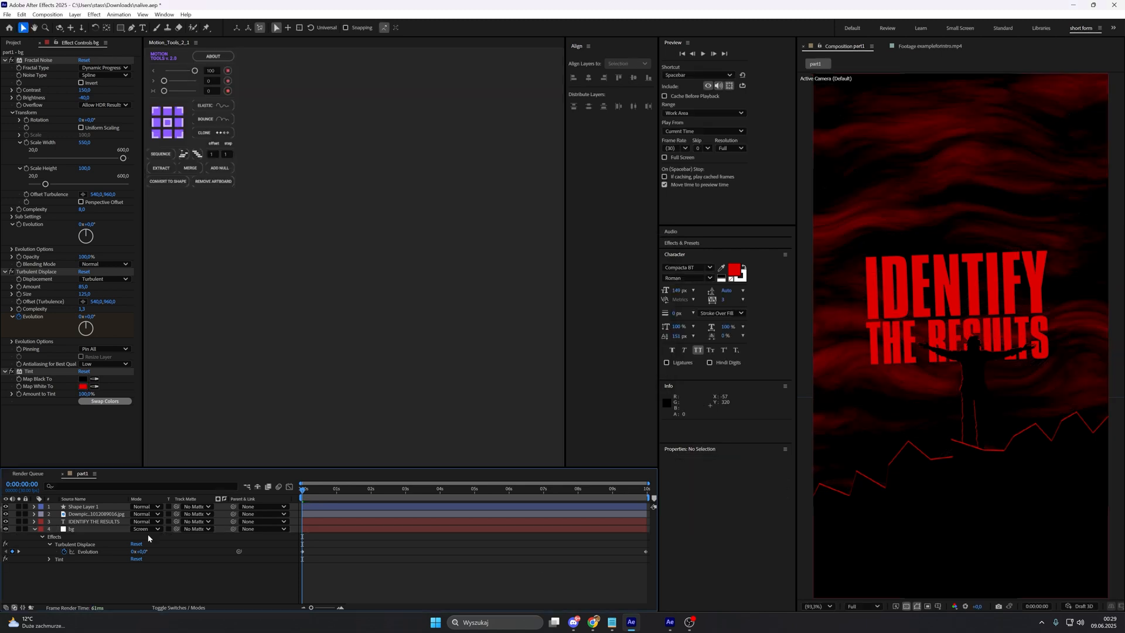
Step: Apply the Curves effect to the bg layer and bend the RGB curve downward to darken the smoke
left_click(107, 531)
key("ctrl+space")
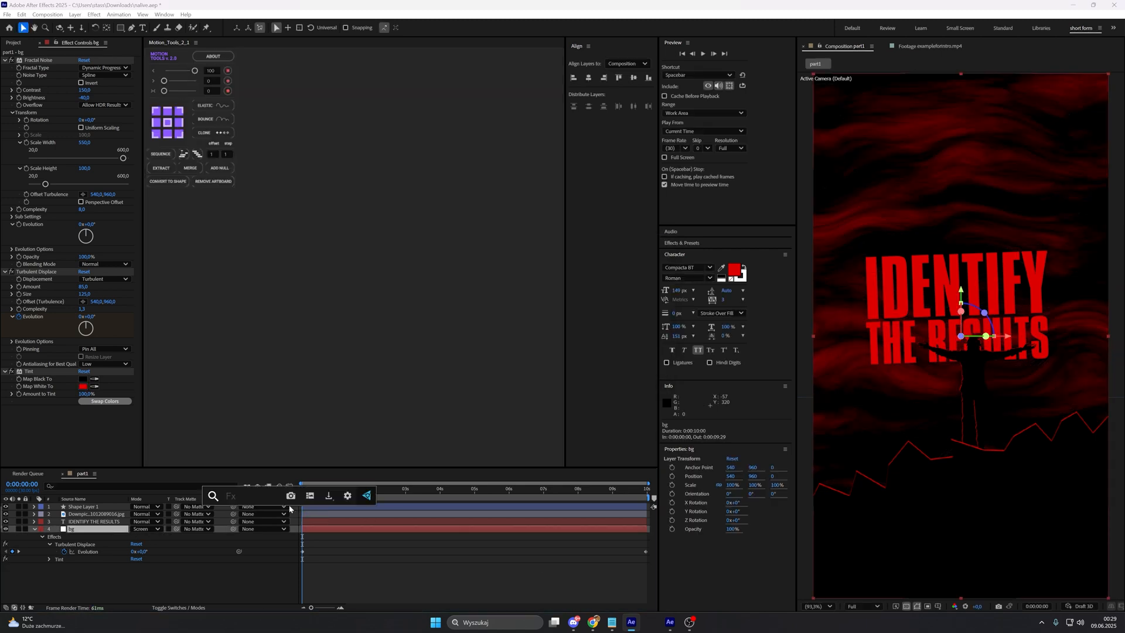
type("c")
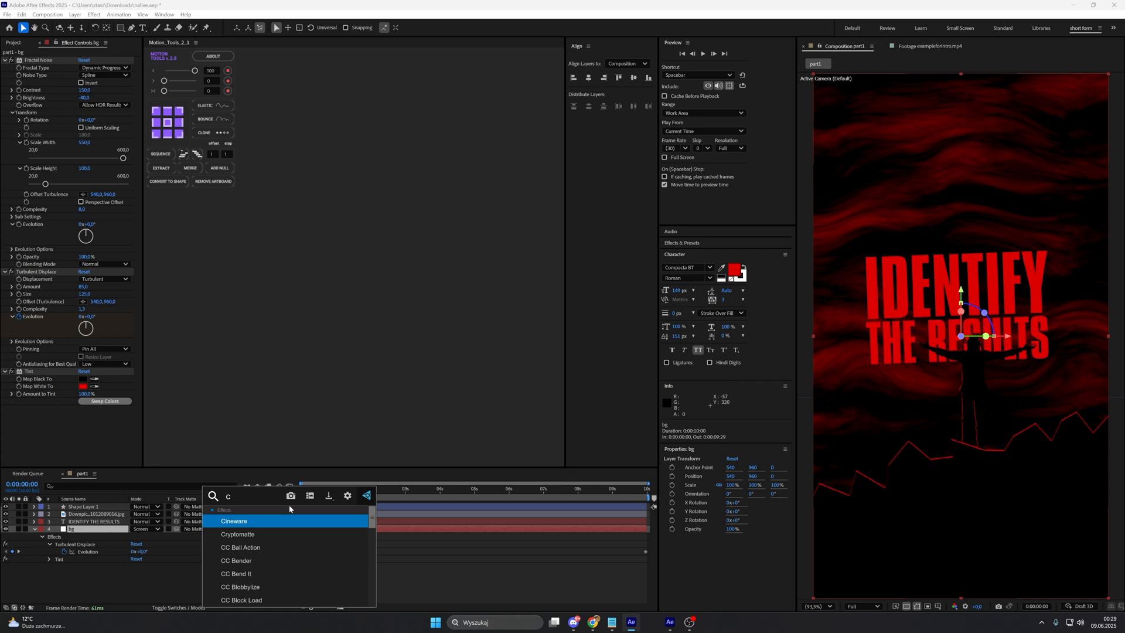
type("ur")
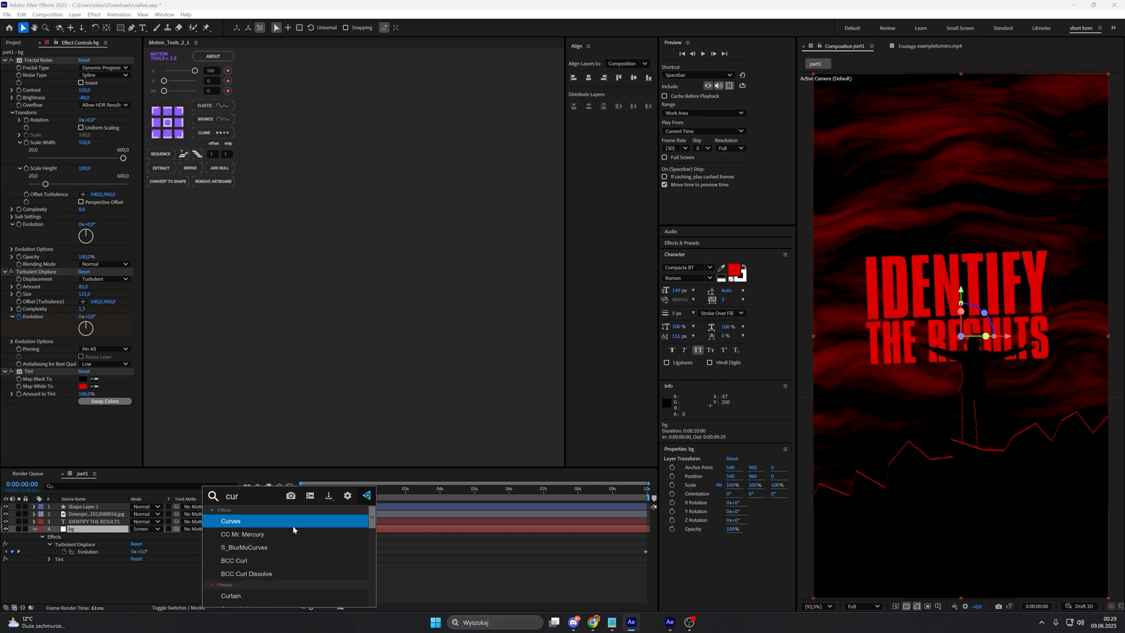
left_click(294, 524)
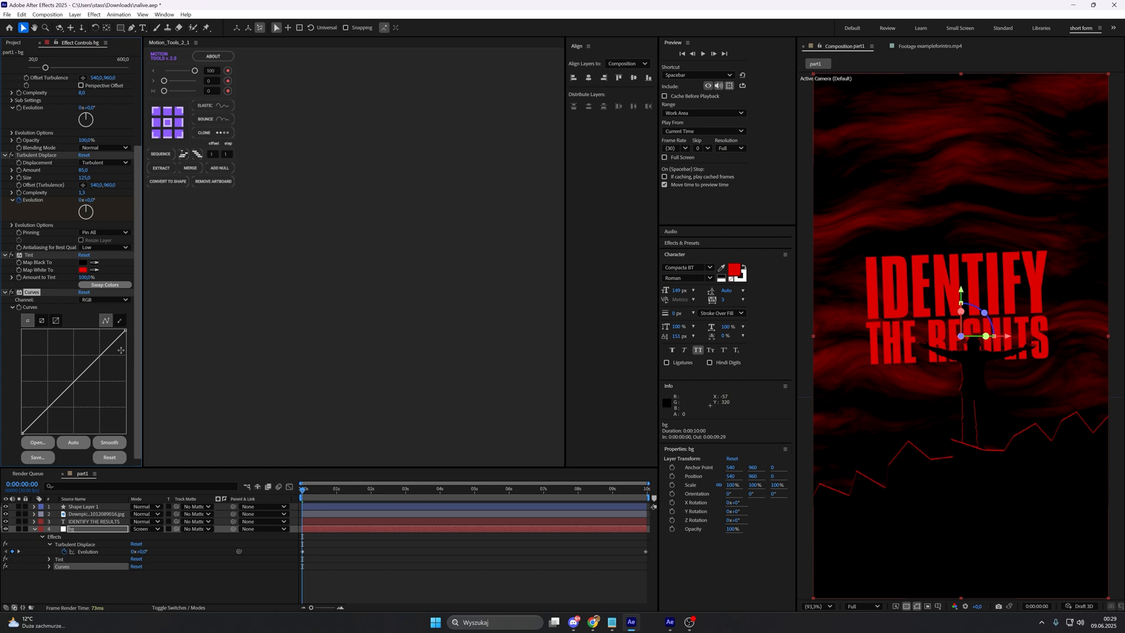
left_click_drag(119, 336, 118, 348)
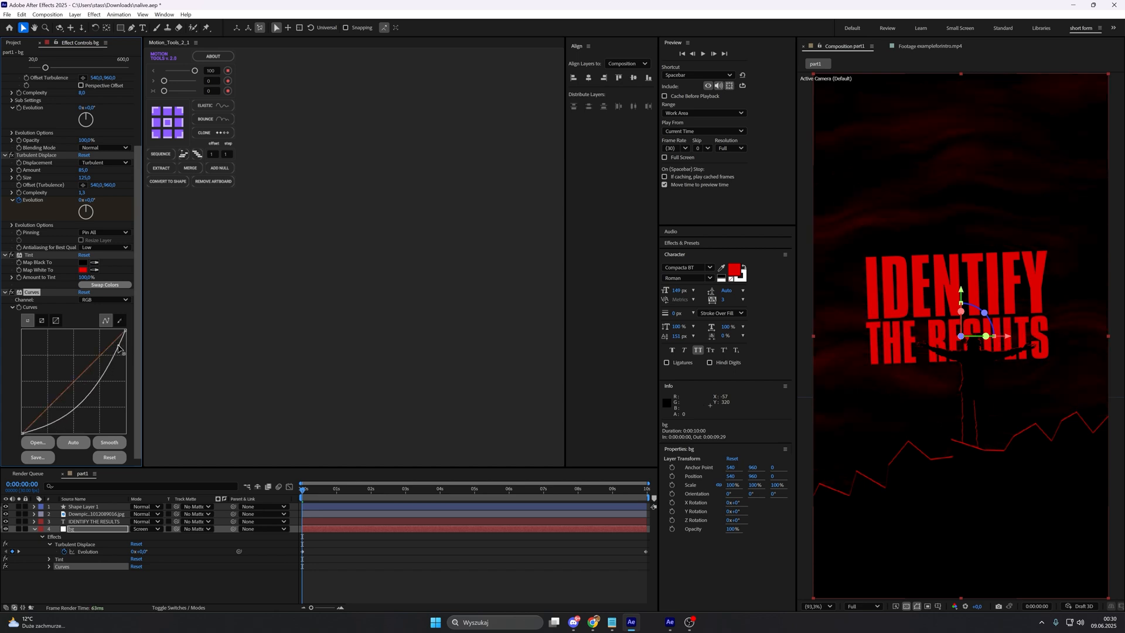
left_click(371, 585)
left_click(34, 529)
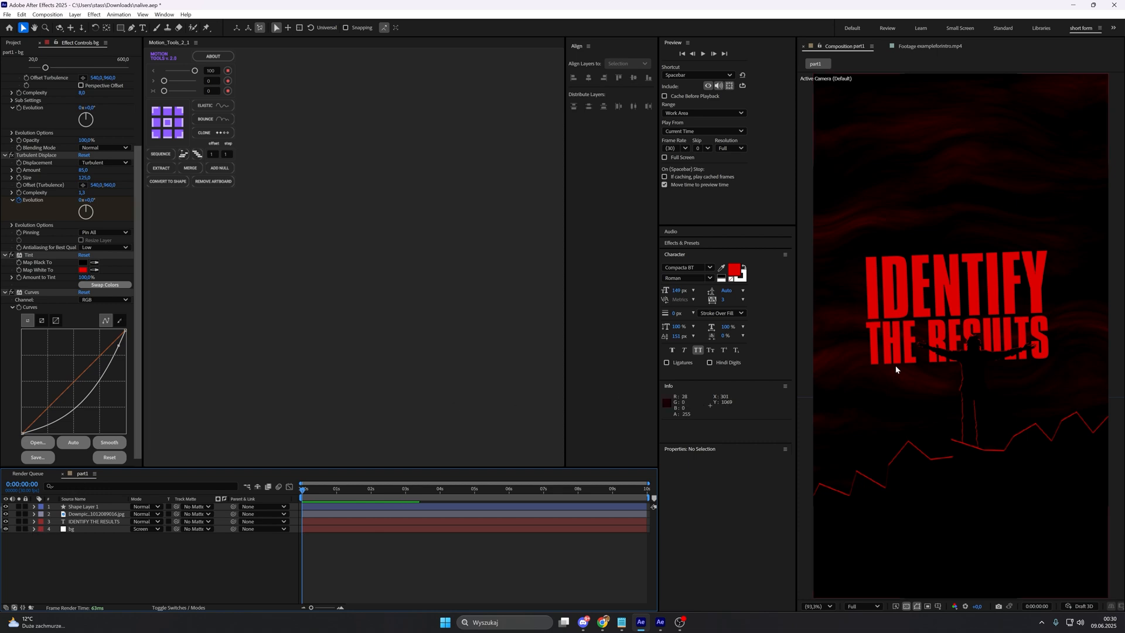
Step: Scrub and play the reference intro footage to examine its smoke, title glow and floating particles
left_click(930, 45)
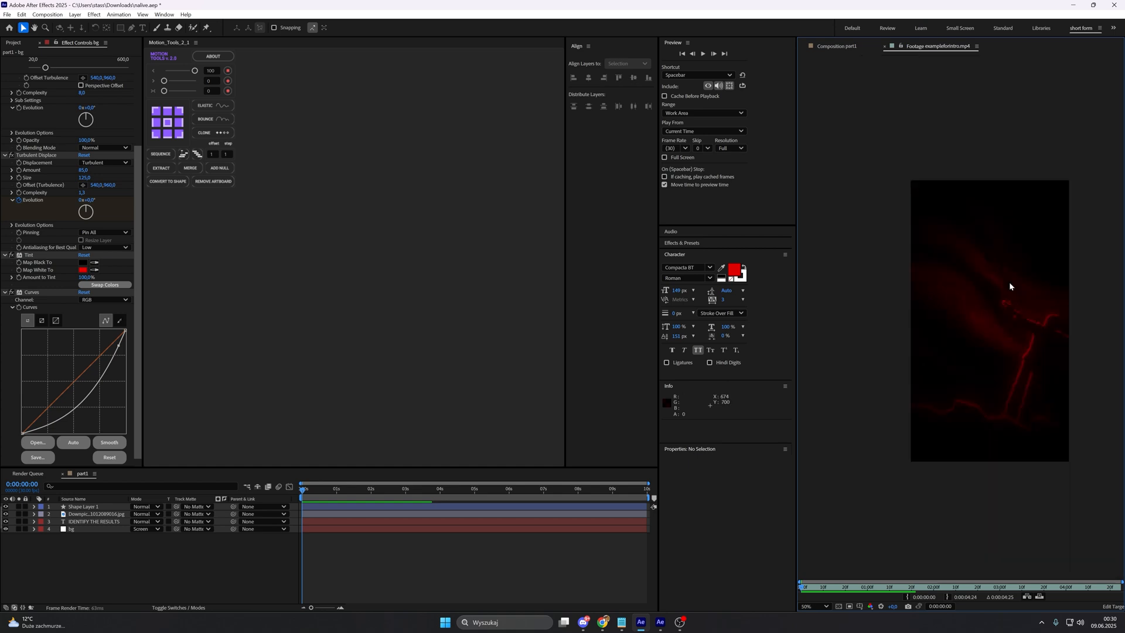
left_click(871, 584)
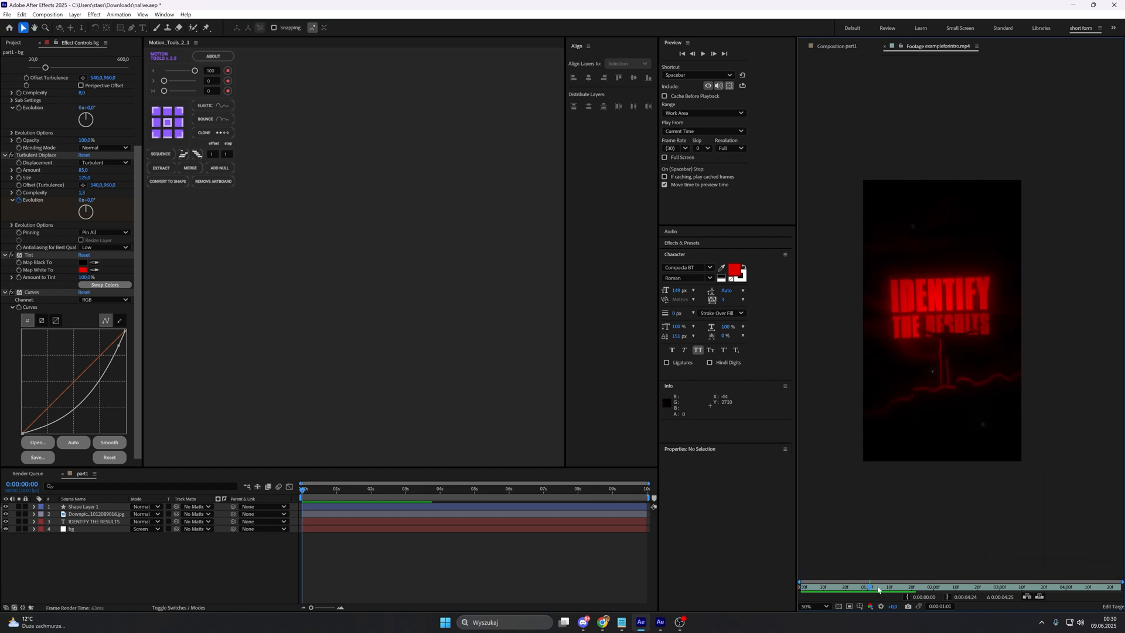
mouse_move(879, 590)
left_mouse_down()
mouse_move(907, 589)
mouse_move(861, 589)
mouse_move(871, 589)
left_mouse_up()
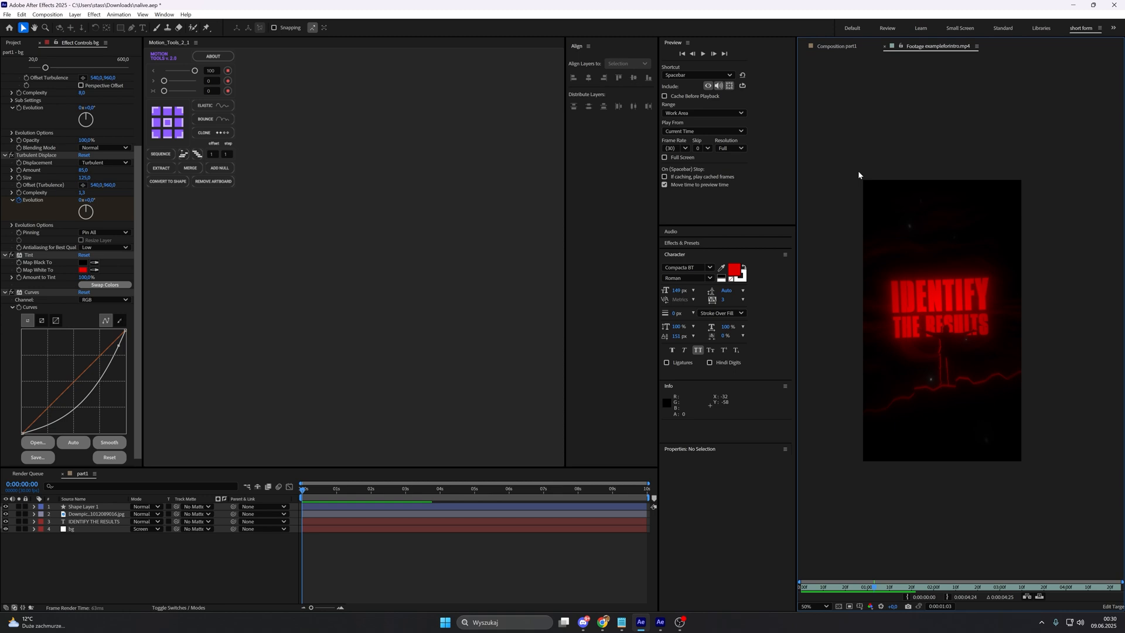
left_click(896, 588)
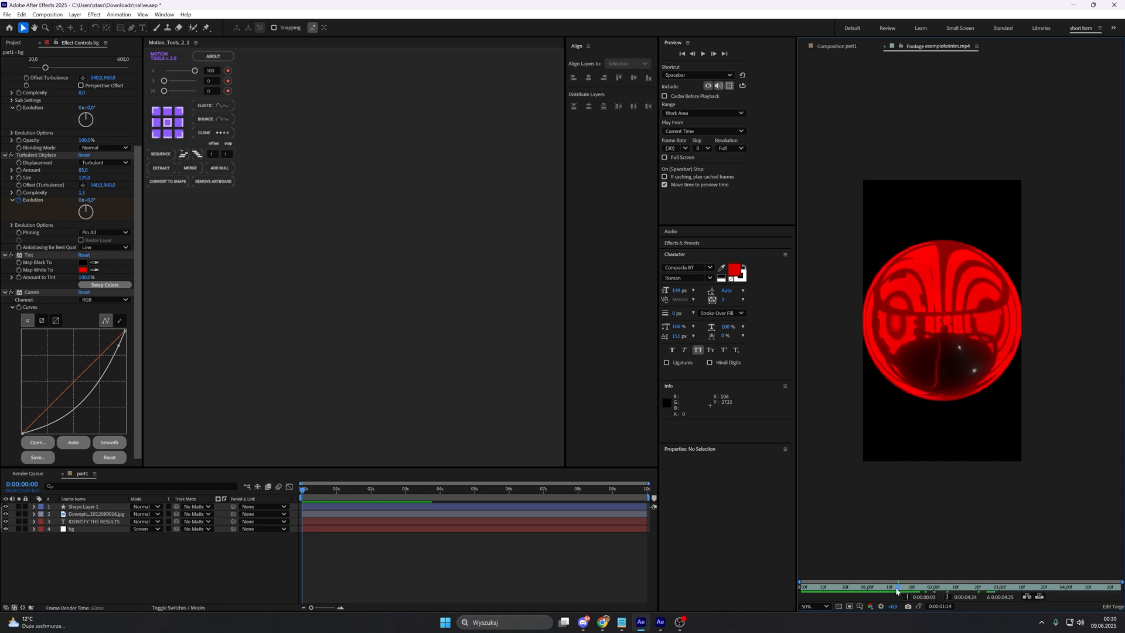
left_click_drag(897, 591, 800, 564)
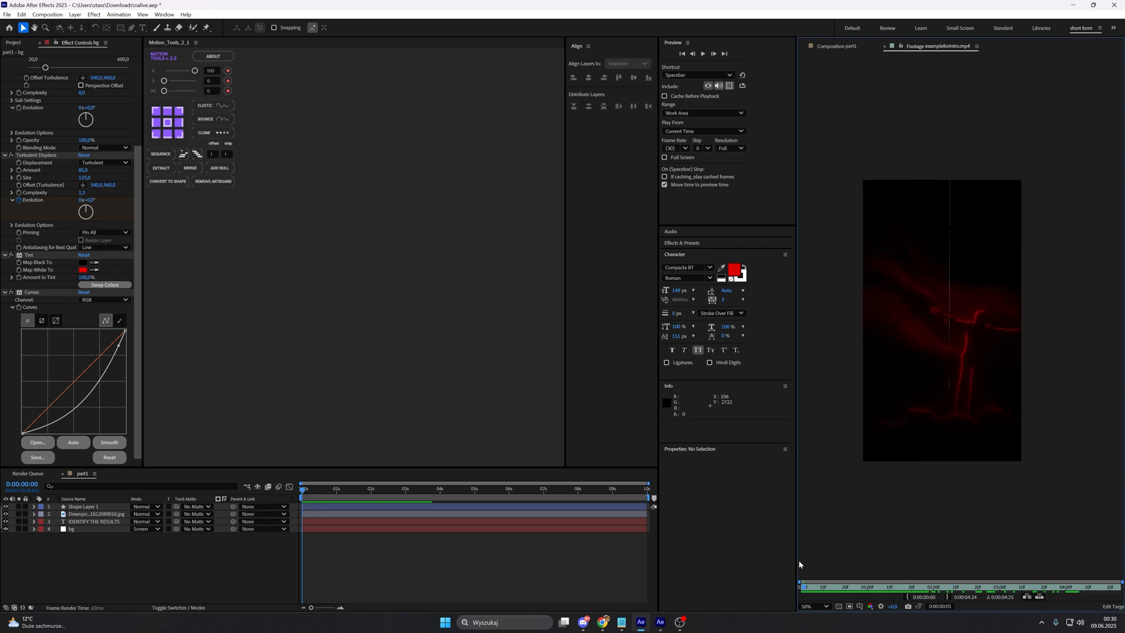
key("space")
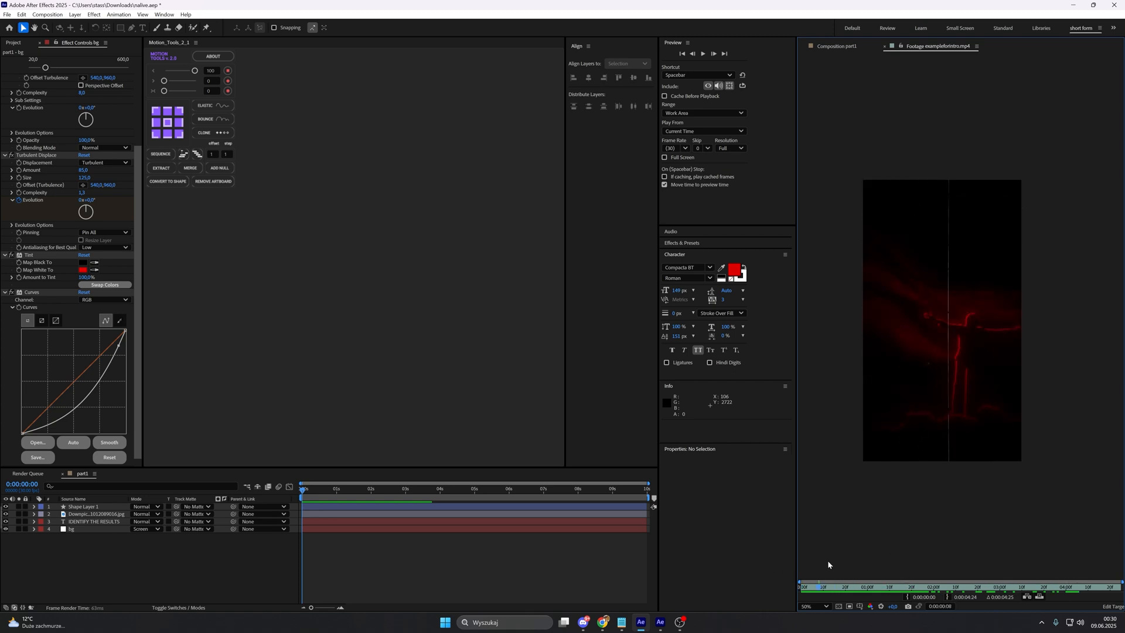
left_click(842, 47)
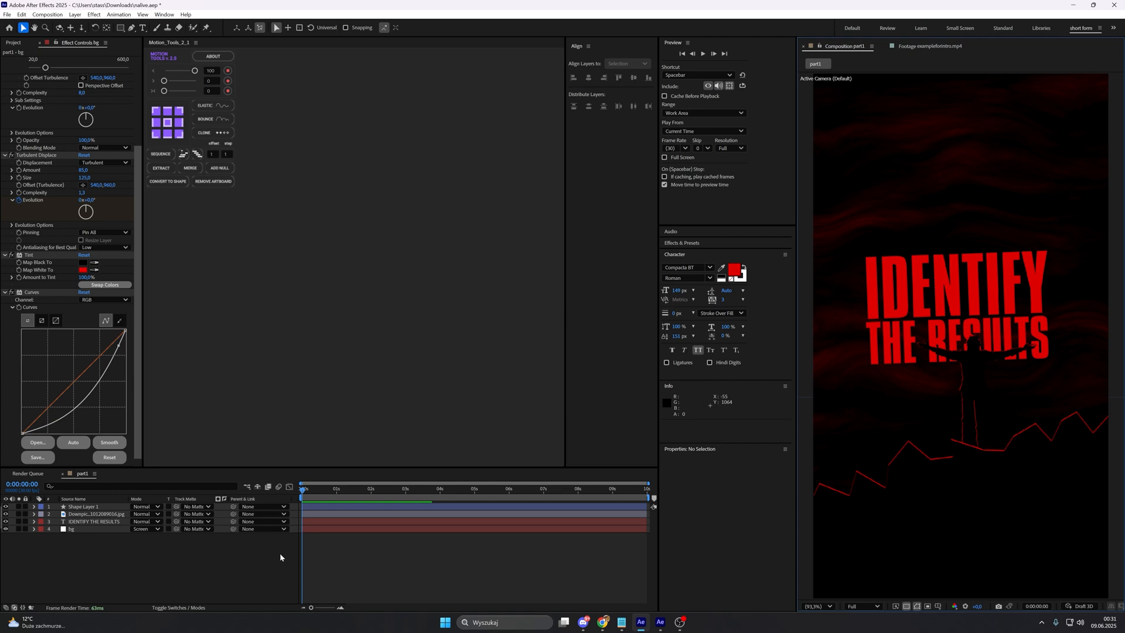
Step: Create a white 1080 x 1920 px solid named particles in the part1 composition
right_click(233, 560)
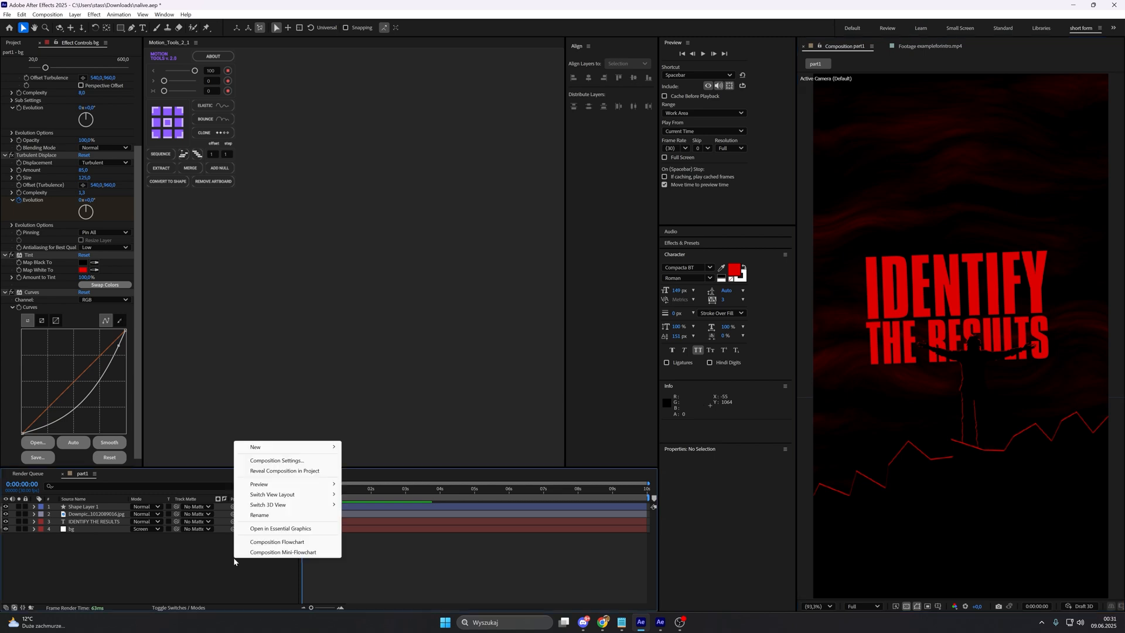
right_click(182, 574)
mouse_move(252, 464)
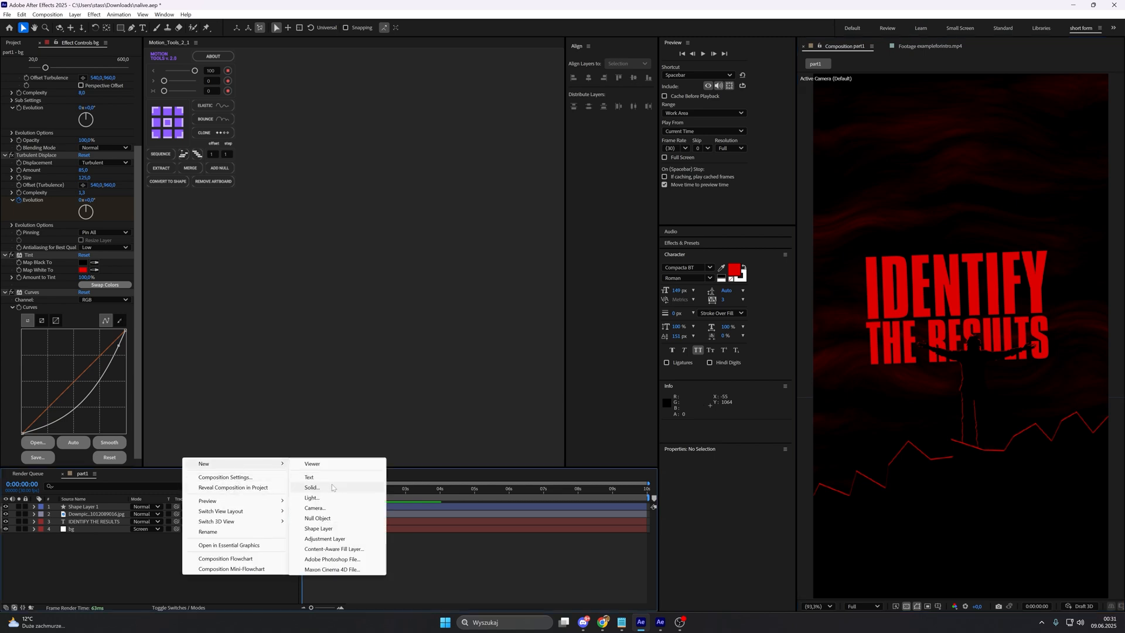
left_click(312, 487)
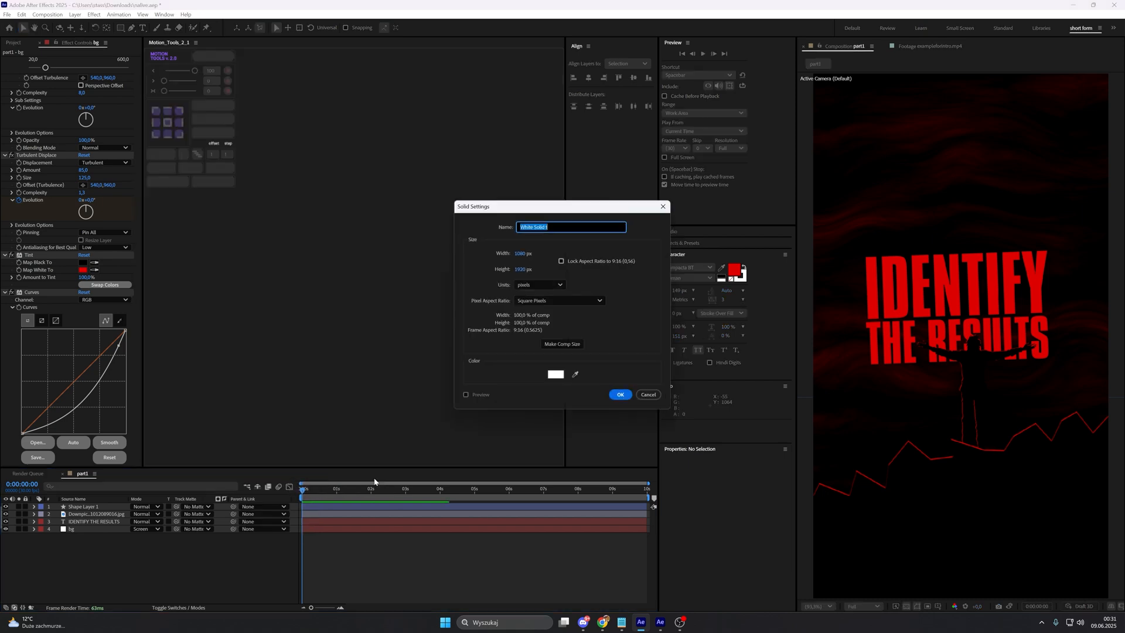
type("particles")
key("Return")
Step: Apply the CC Particle World effect to the particles layer and show the timeline's layer switches
key("ctrl+space")
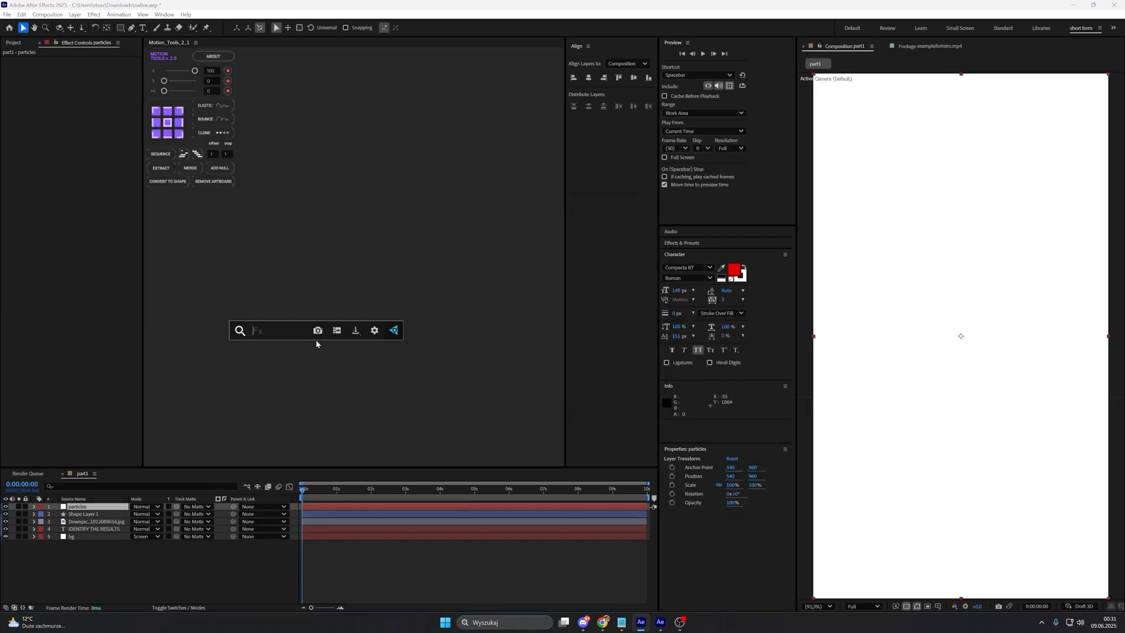
type("cc part")
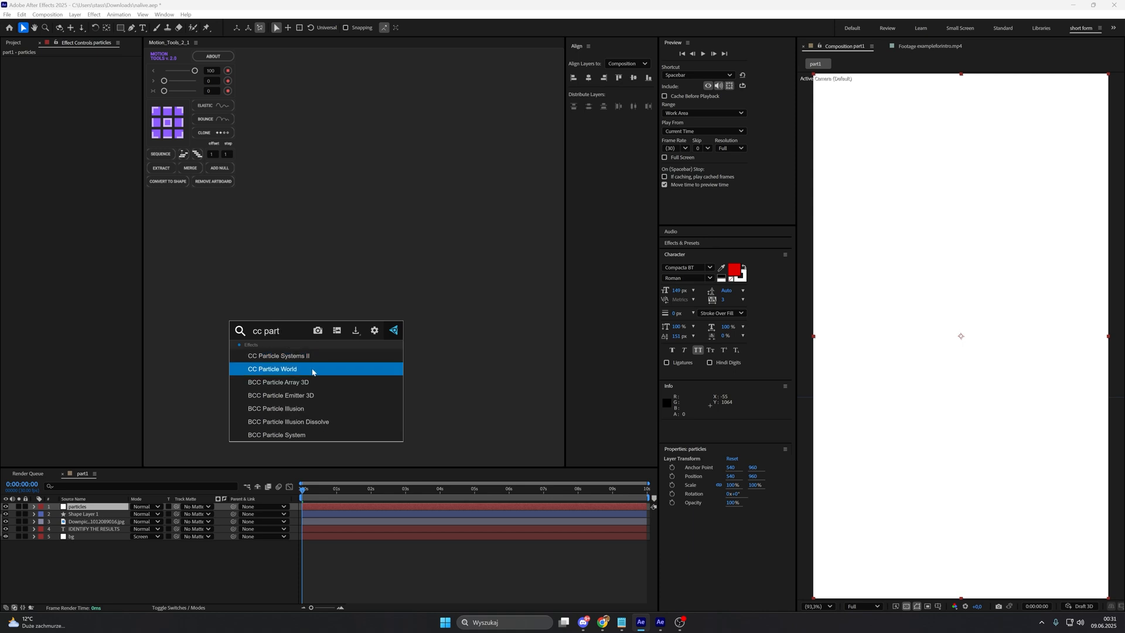
left_click(312, 370)
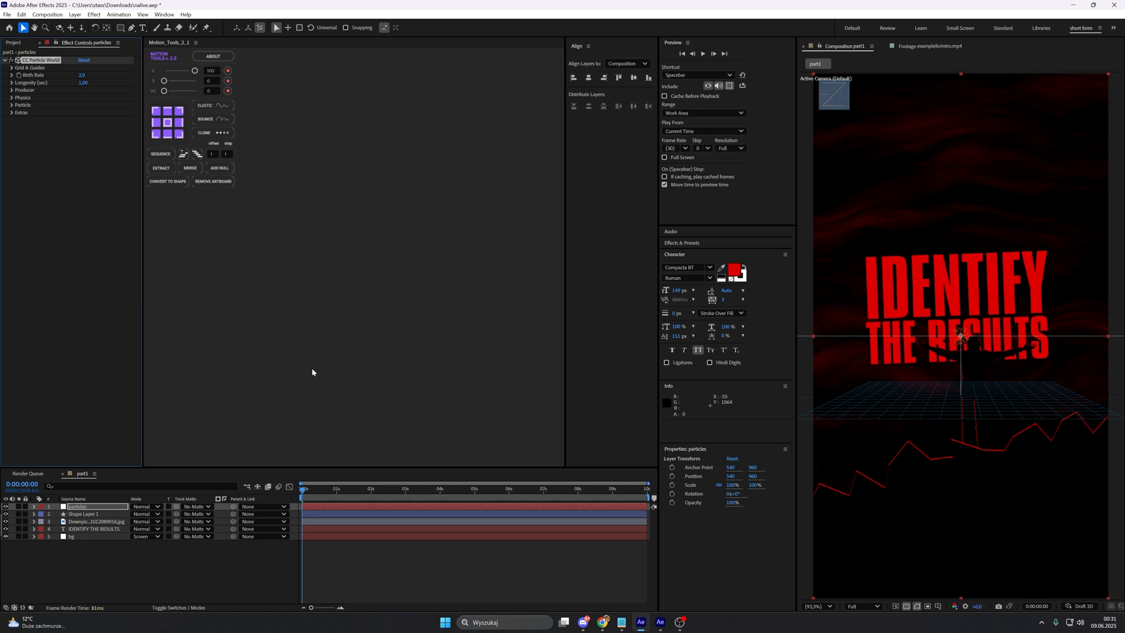
left_click(178, 607)
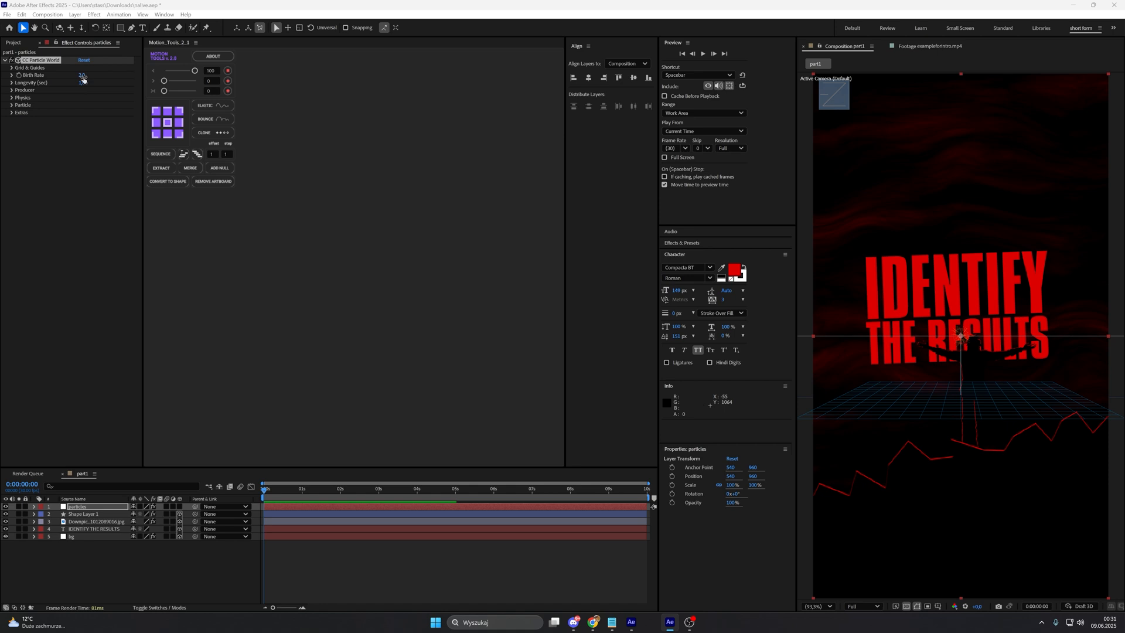
Step: Set the Birth Rate of CC Particle World on the particles layer to 0,2
left_click(83, 75)
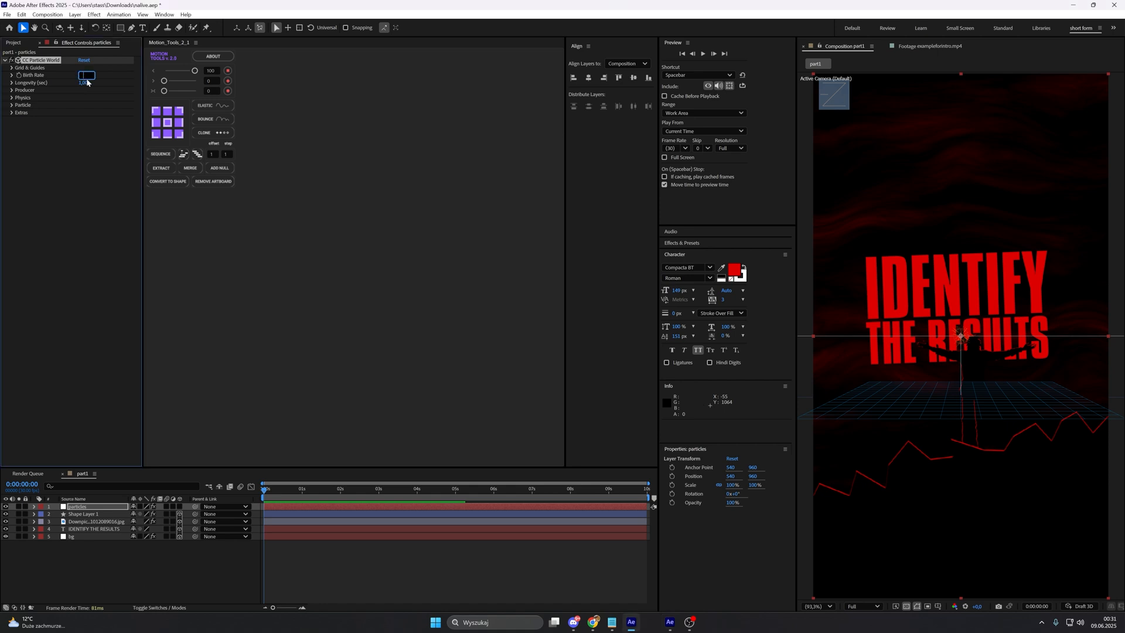
type("0,2")
key("Return")
Step: Set the particle producer's Radius Y to 1,4 and Radius X to 0,6
left_click(12, 91)
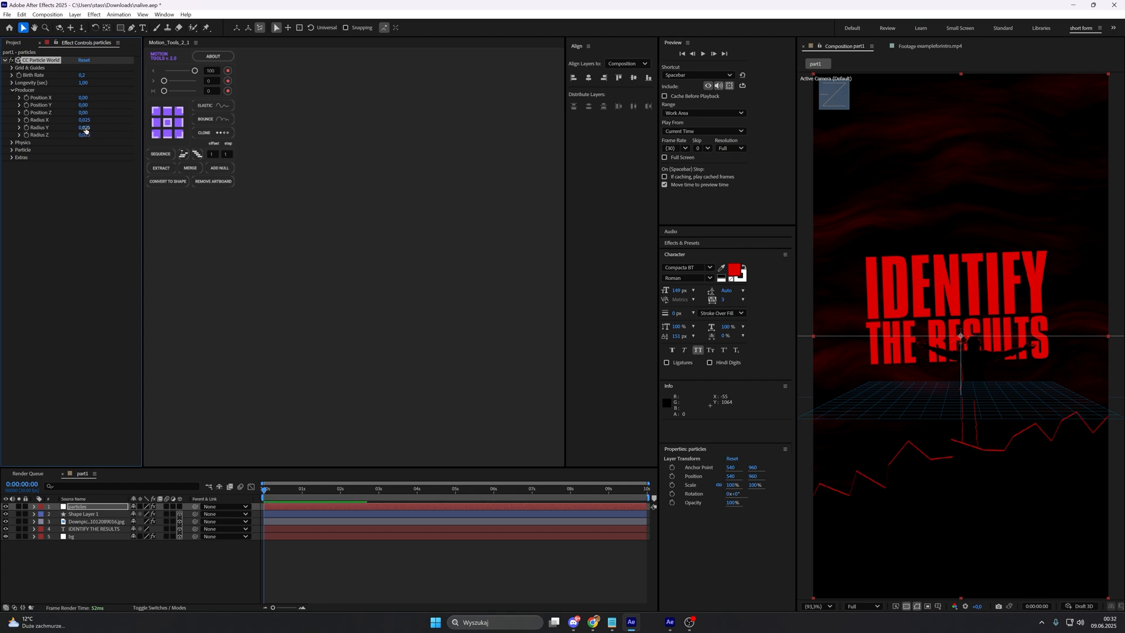
left_click(85, 130)
key("BackSpace")
type("1,4")
key("Return")
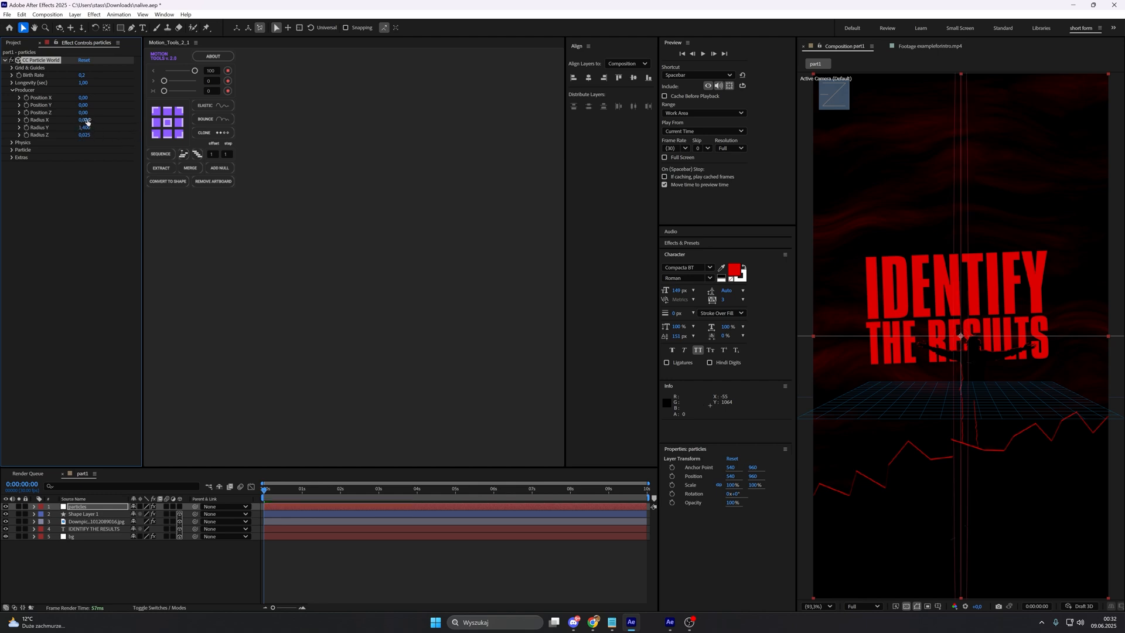
left_click(84, 119)
key("BackSpace")
type("0,6")
key("Return")
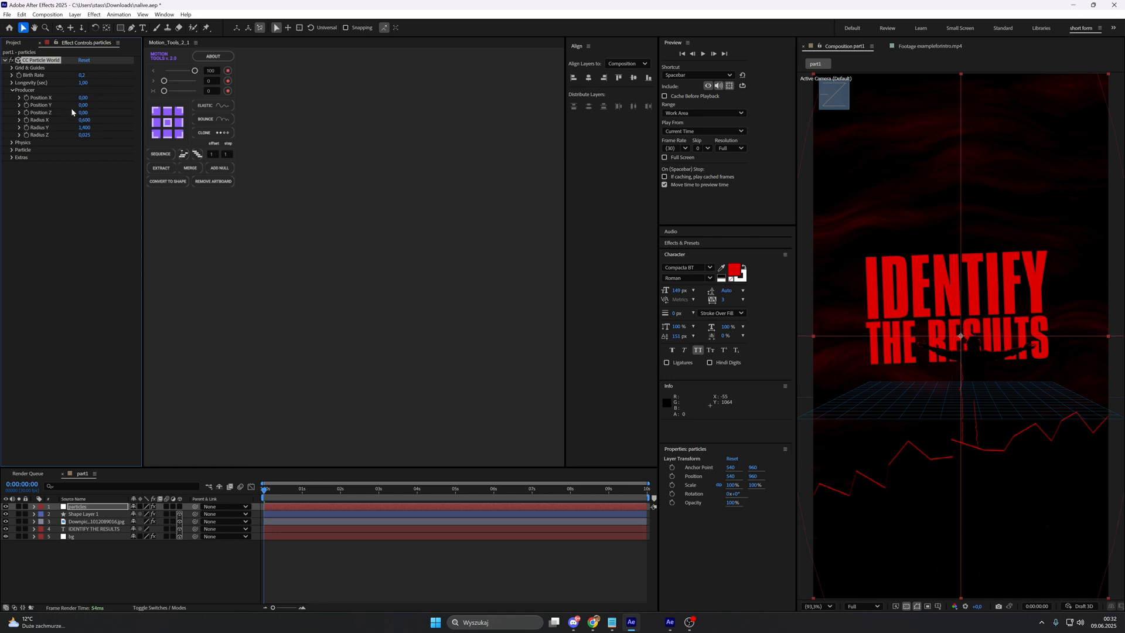
Step: Examine how far the particle producer's ellipse extends beyond the composition frame, and fit the composition back in view
scroll(909, 308, "down", 2)
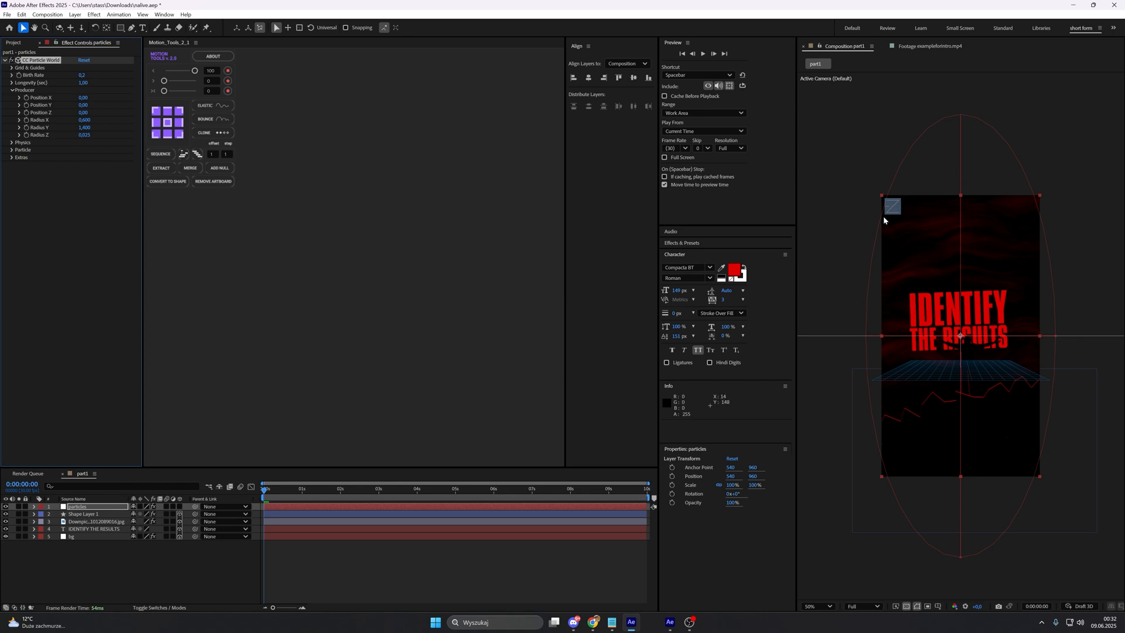
scroll(884, 216, "up", 2)
scroll(937, 255, "down", 2)
scroll(915, 224, "up", 2)
scroll(915, 224, "down", 2)
key("slash")
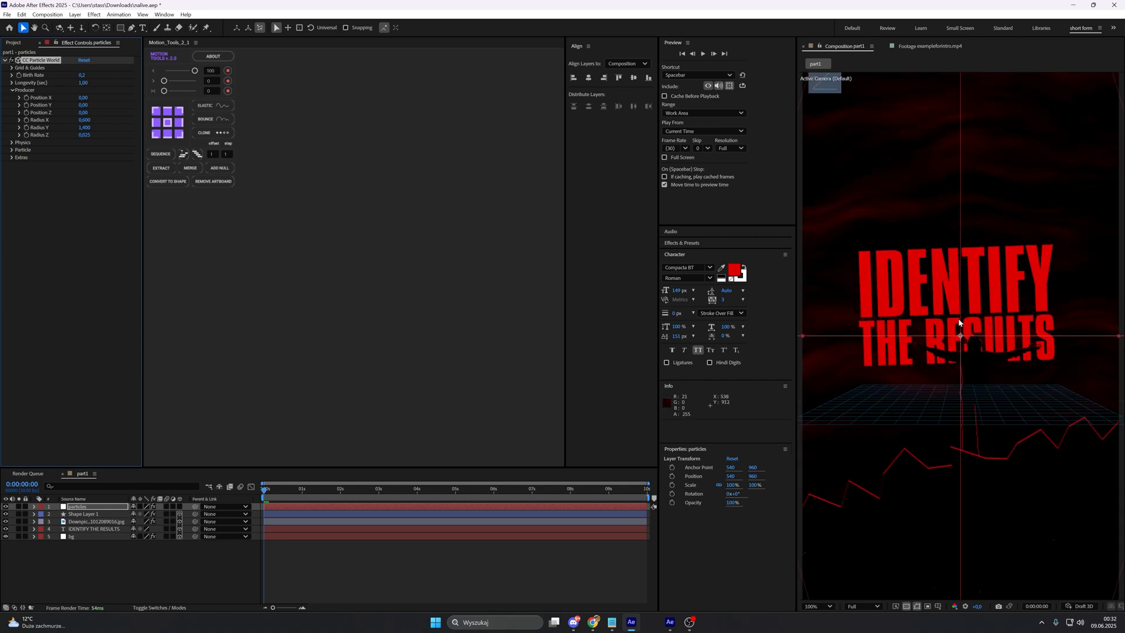
left_click(820, 606)
left_click(820, 604)
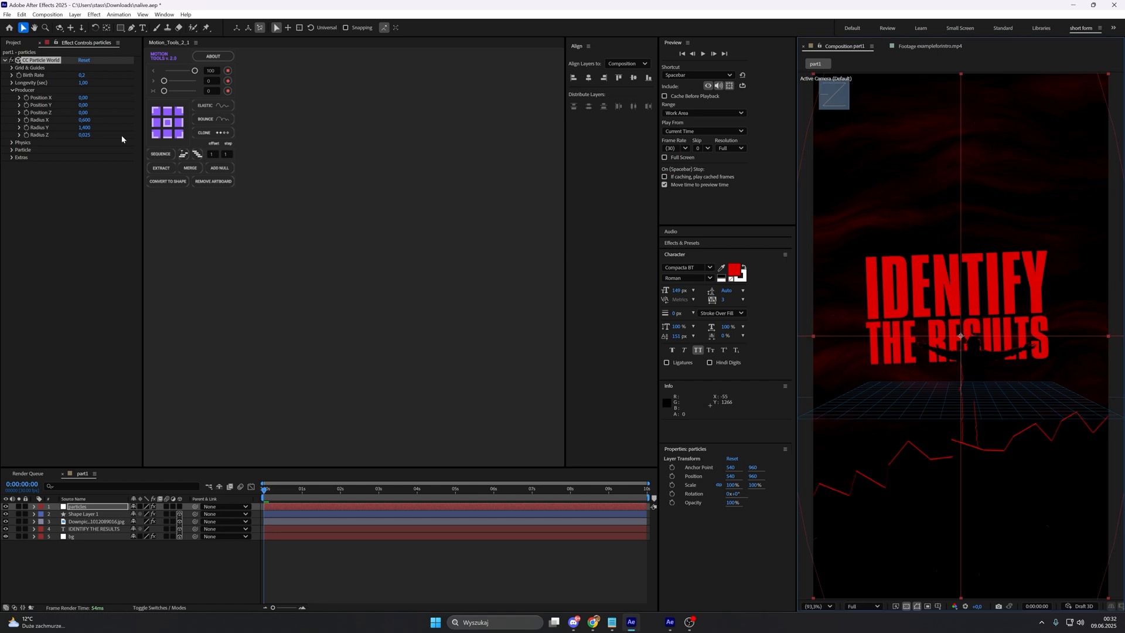
Step: Set Gravity Z in the particles' gravity vector to -1
left_click(13, 143)
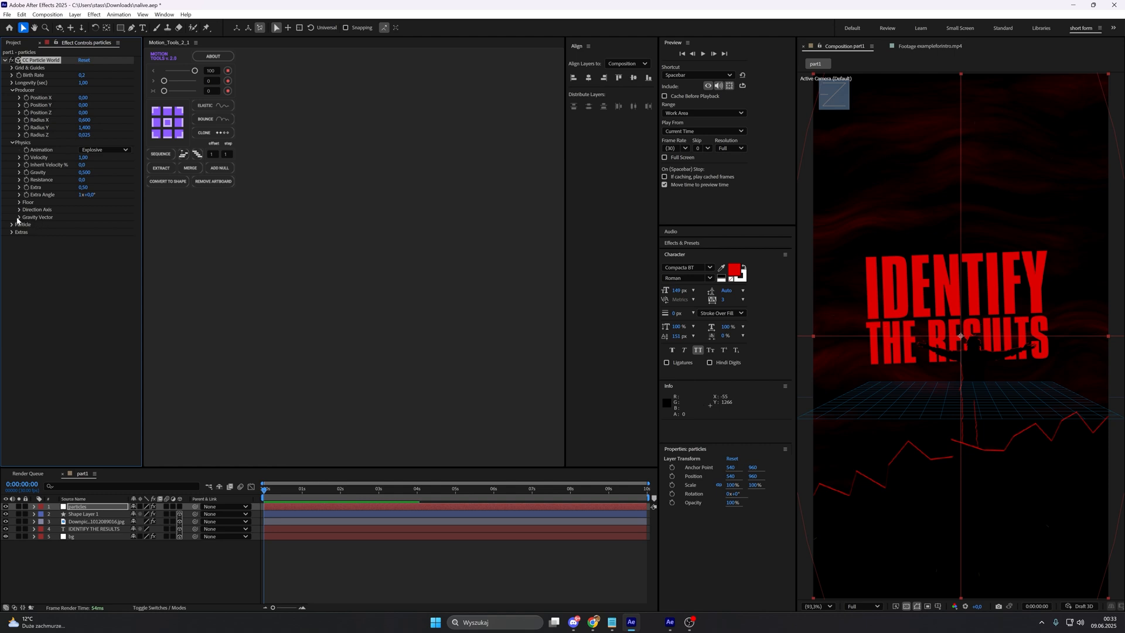
left_click(19, 217)
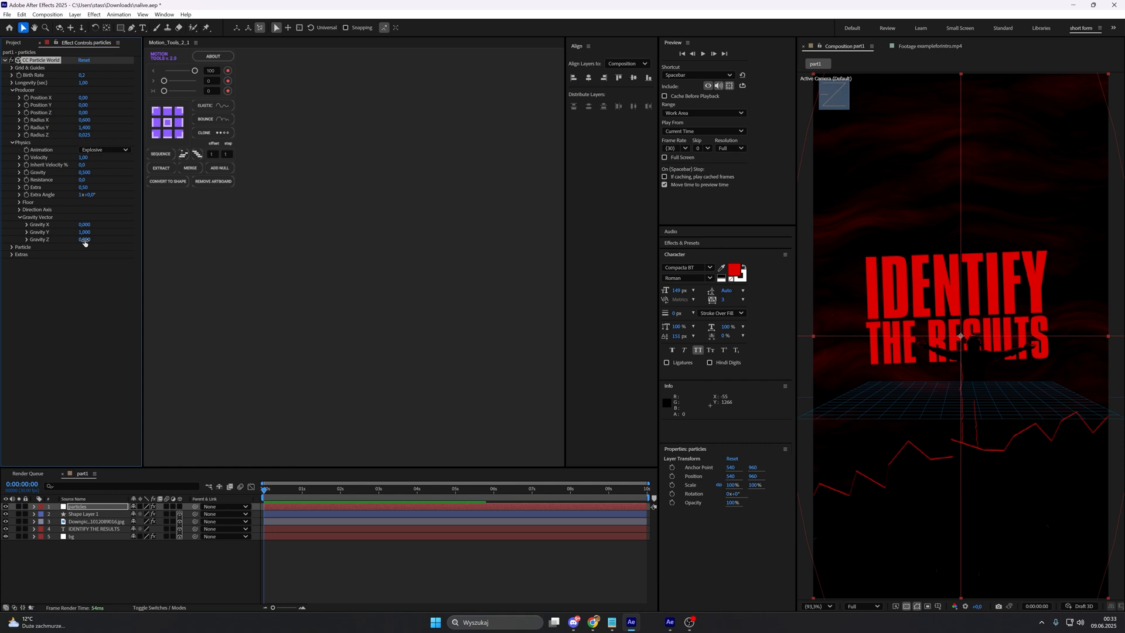
left_click(84, 240)
type("-1")
key("Return")
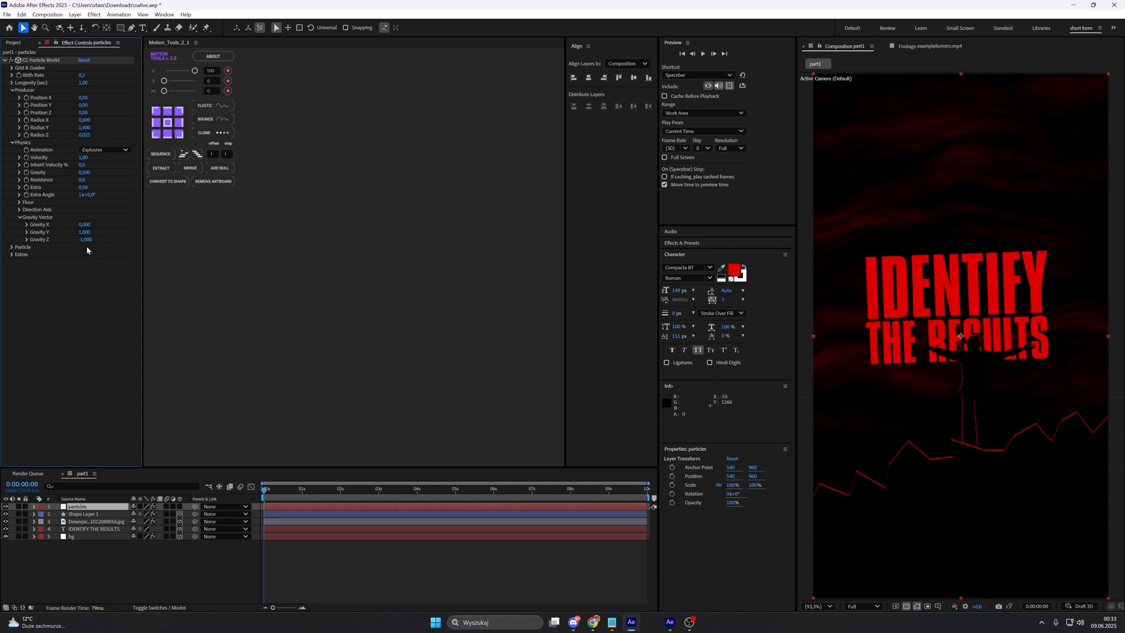
Step: Change the Particle Type to Faded Sphere, checking the default line particles at a frame where they are present
left_click(12, 248)
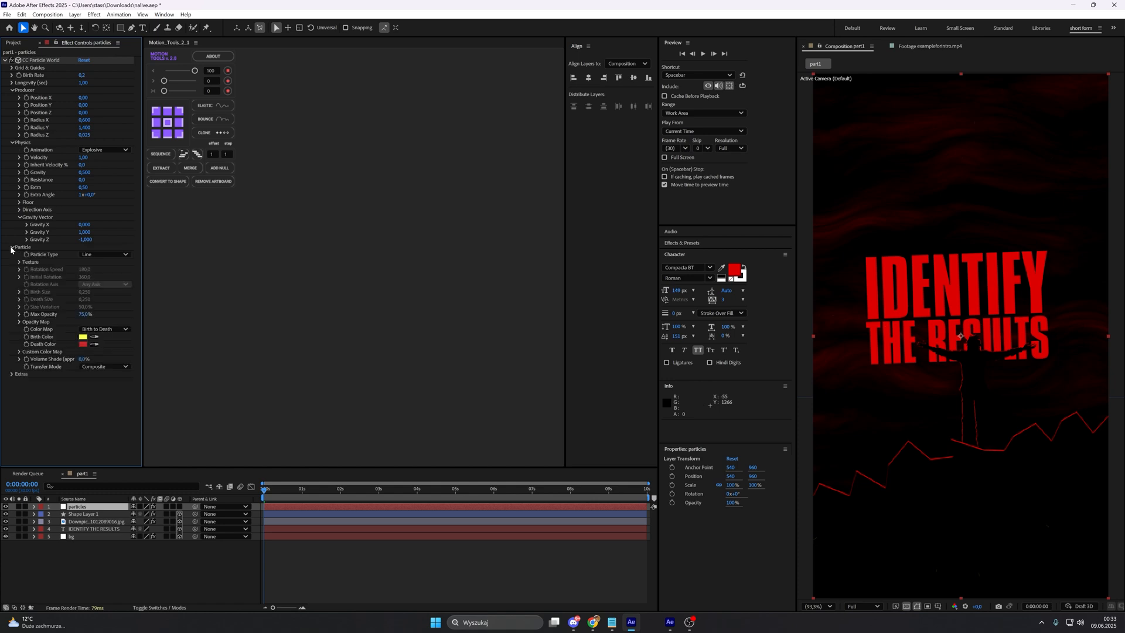
left_click(90, 256)
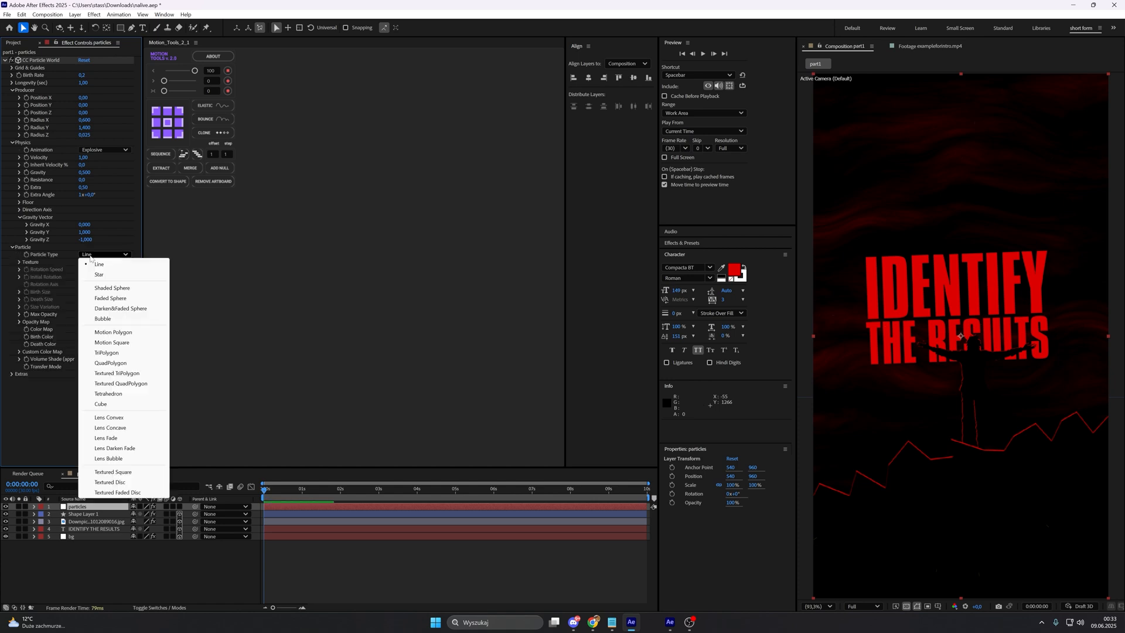
left_click_drag(269, 504, 334, 503)
key("slash")
scroll(937, 263, "up", 4)
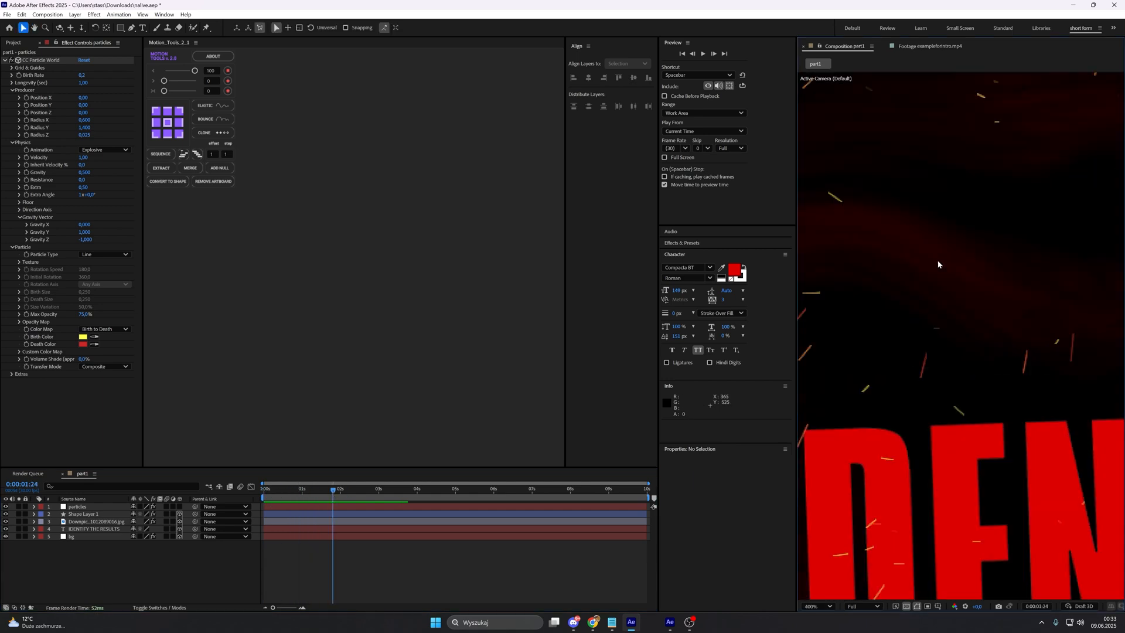
scroll(959, 262, "down", 4)
scroll(933, 263, "up", 2)
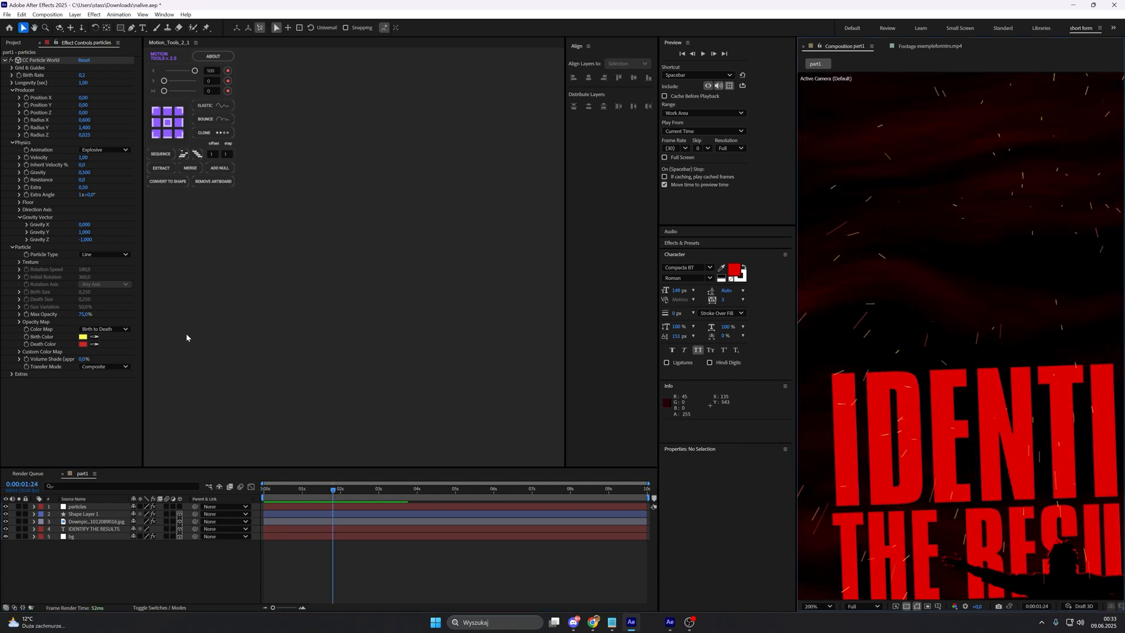
left_click(105, 257)
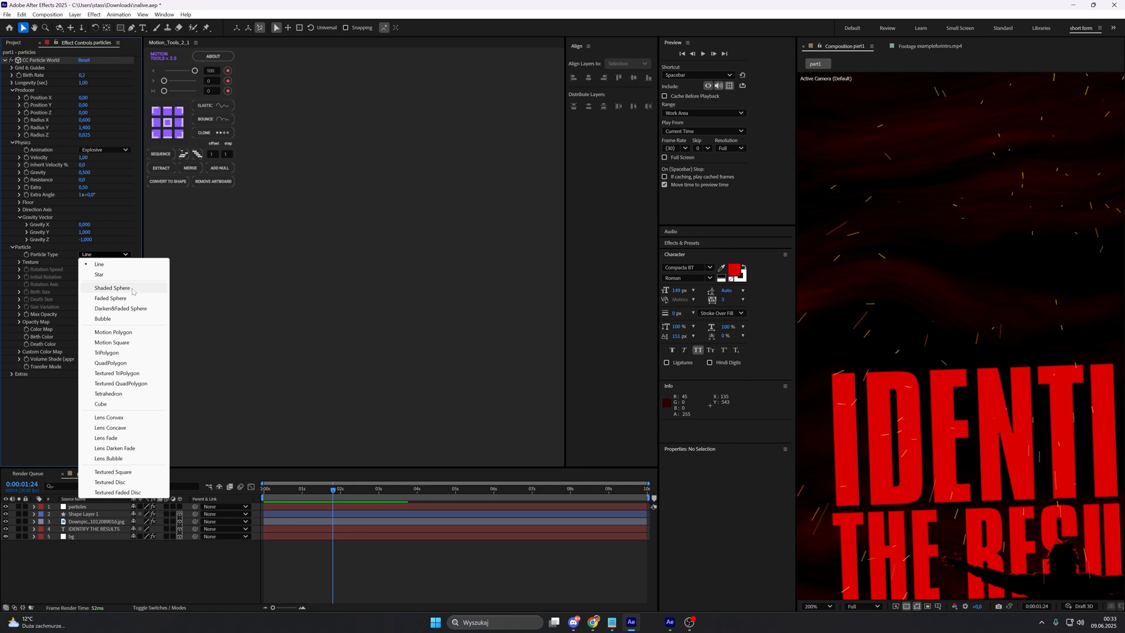
left_click(110, 298)
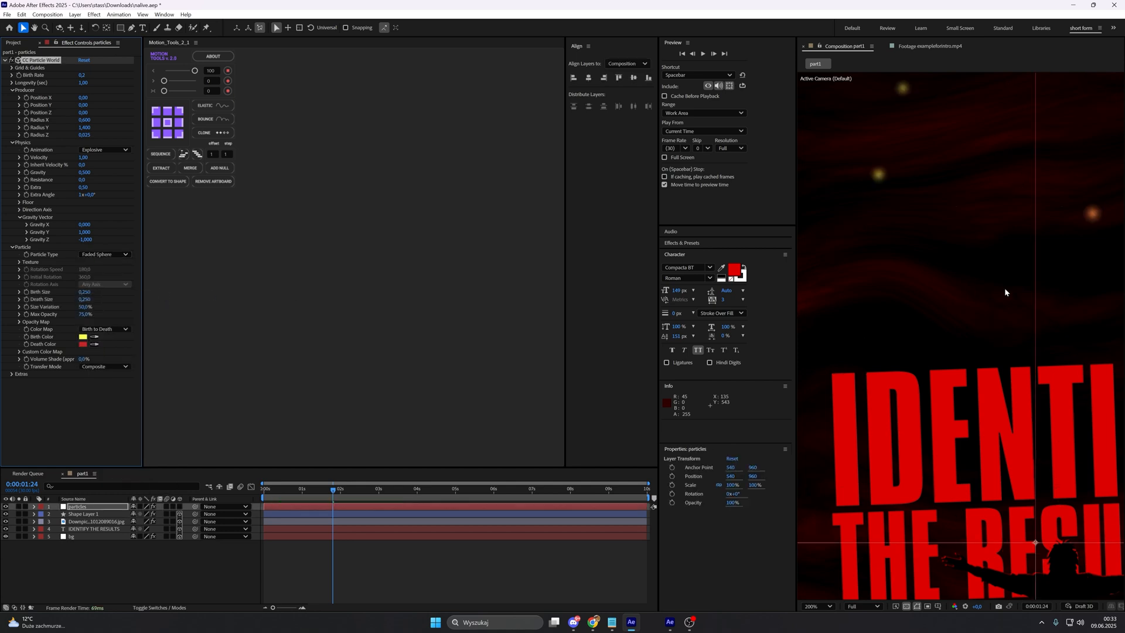
Step: Set the particles' Color Map to Origin Constant
scroll(1006, 293, "down", 4)
scroll(997, 296, "up", 1)
left_click_drag(964, 309, 972, 183)
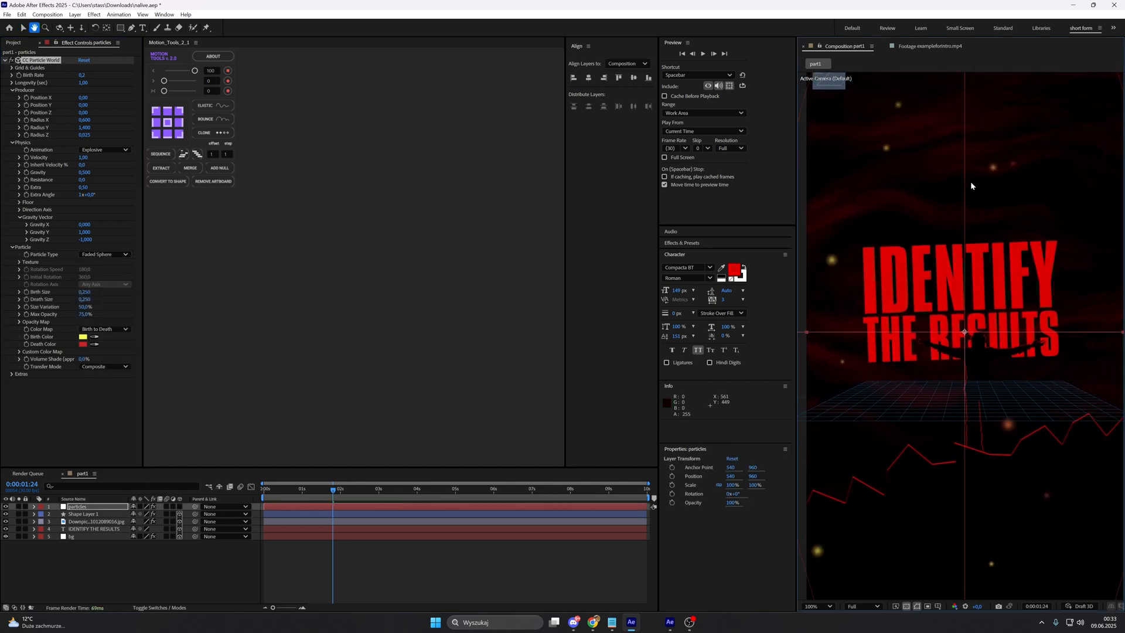
left_click_drag(928, 271, 919, 281)
key("shift+slash")
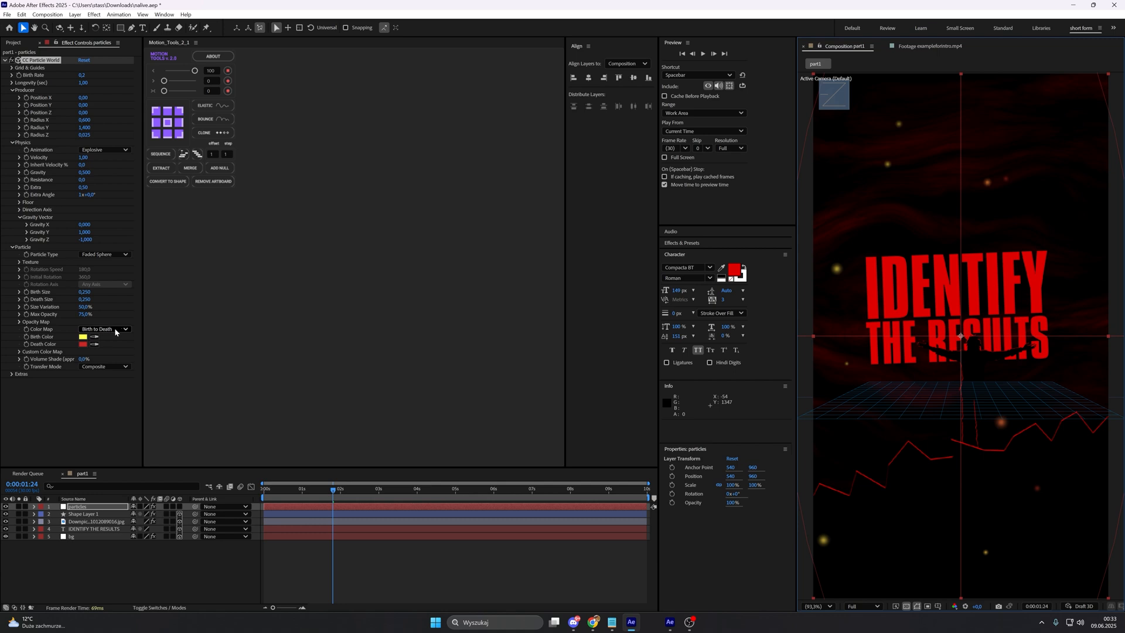
left_click(120, 332)
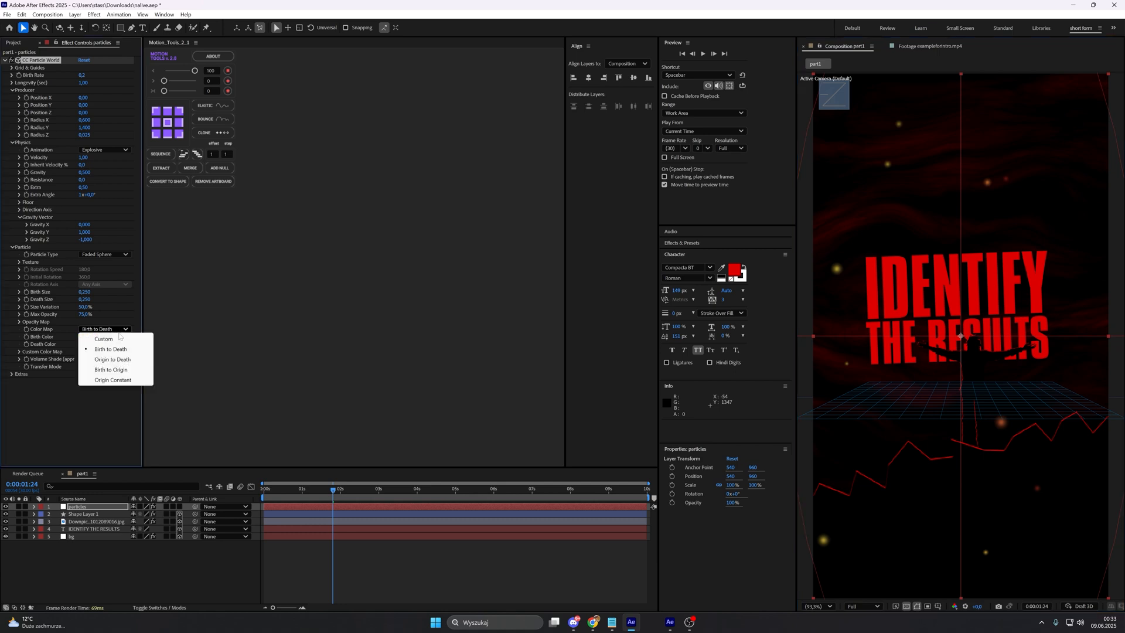
left_click(113, 380)
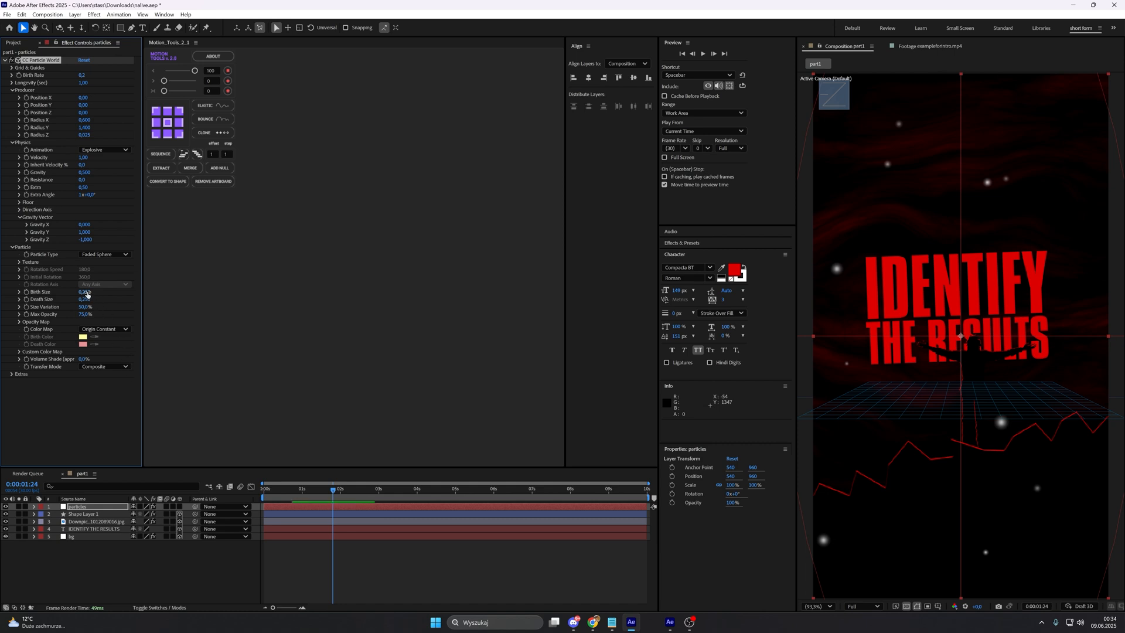
Step: Set the particles' Birth Size to 0, with the playhead at 0:00:00:12
left_click_drag(318, 492, 279, 490)
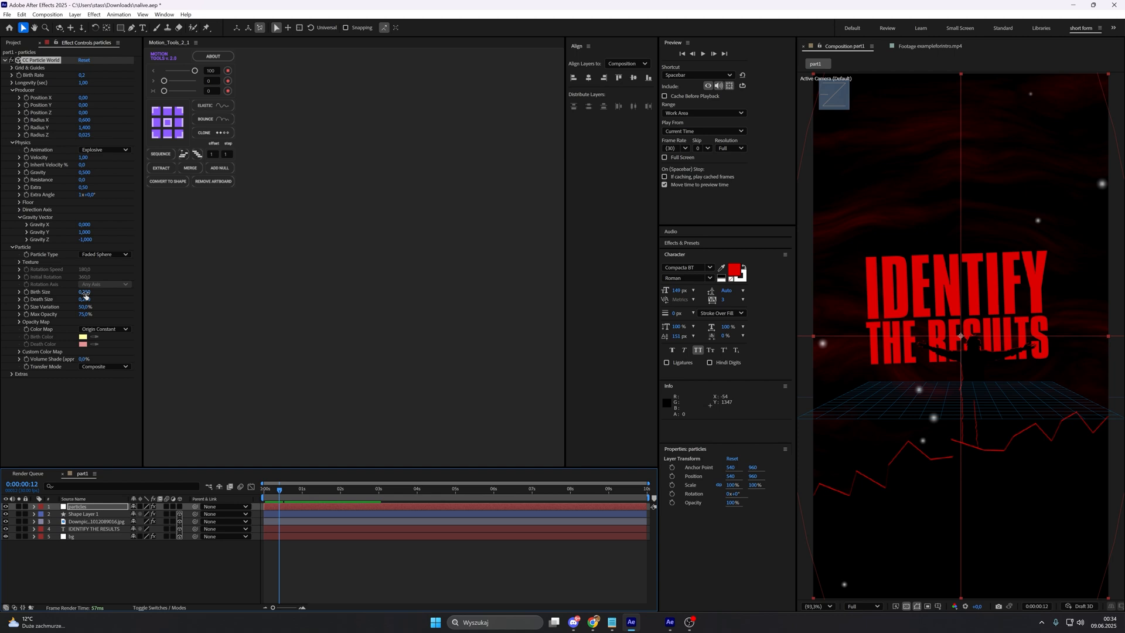
left_click(85, 293)
type("0")
key("Return")
Step: Scrub the early frames close up and play the part1 composition from the start to examine the particles' growth and motion
mouse_move(299, 491)
left_mouse_down()
mouse_move(312, 492)
mouse_move(280, 491)
left_mouse_up()
left_click_drag(986, 276, 986, 412)
scroll(903, 349, "up", 3)
left_click_drag(280, 492, 285, 495)
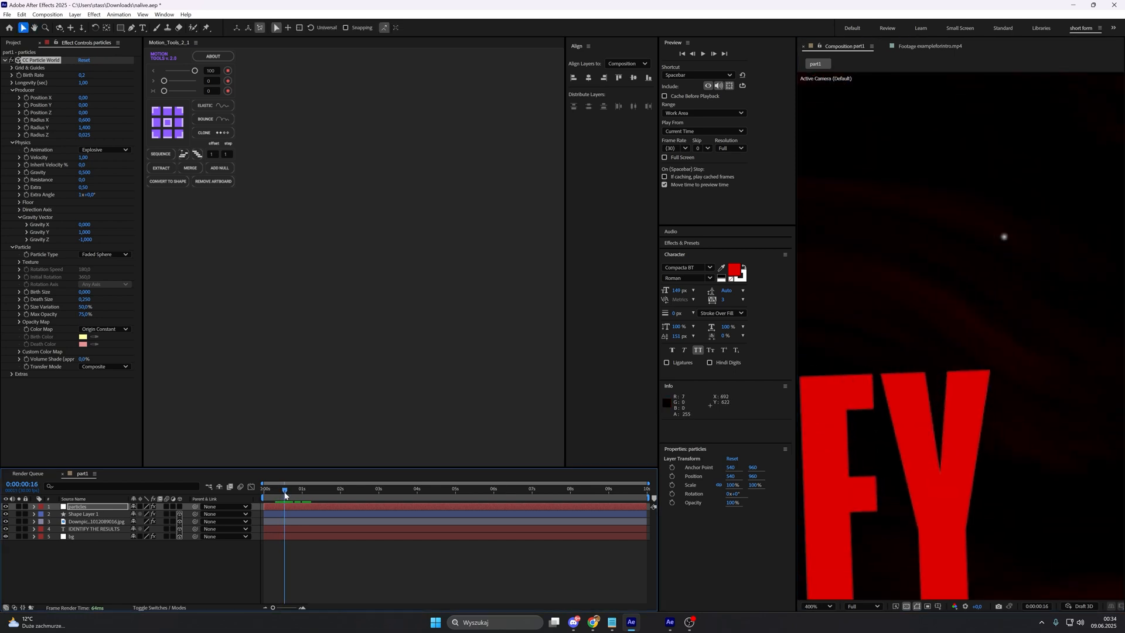
scroll(906, 325, "down", 4)
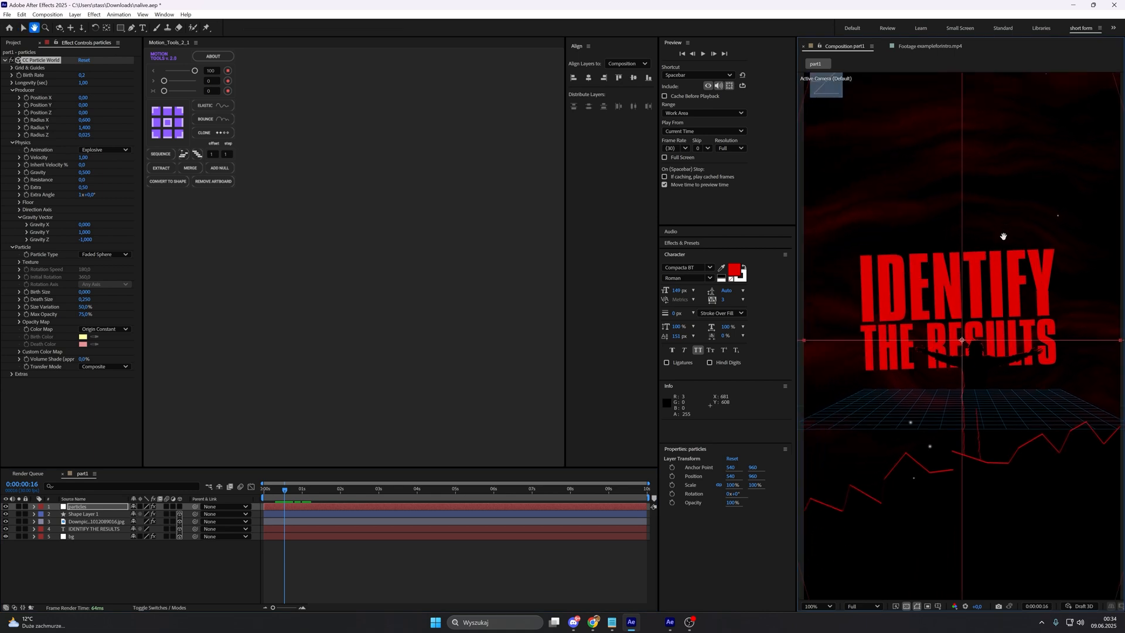
left_click(874, 606)
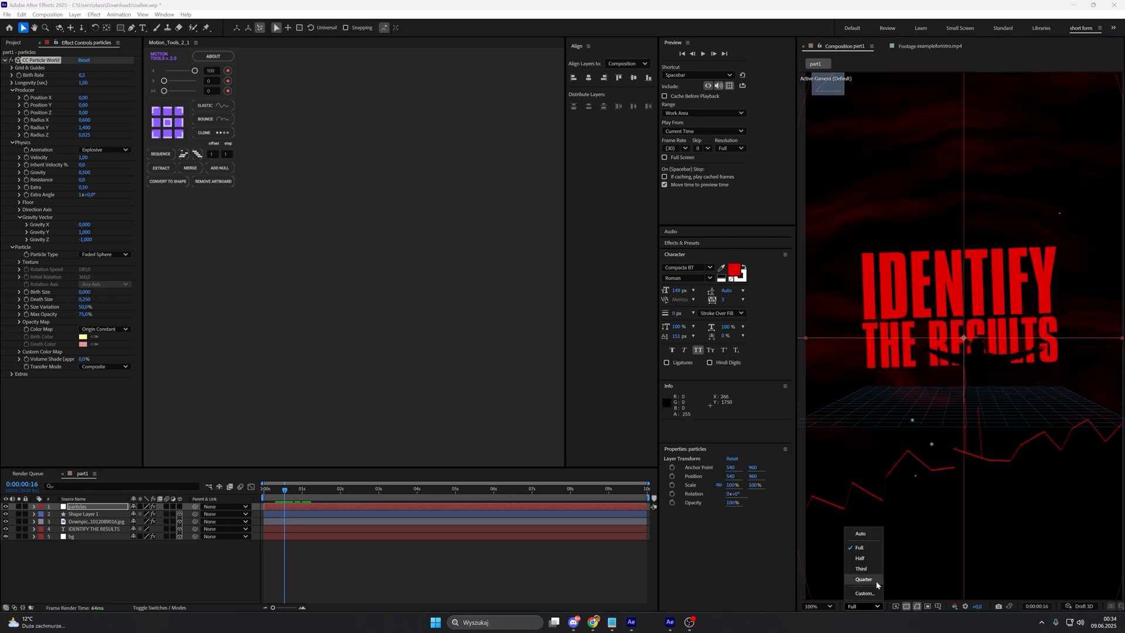
left_click(819, 606)
left_click(840, 441)
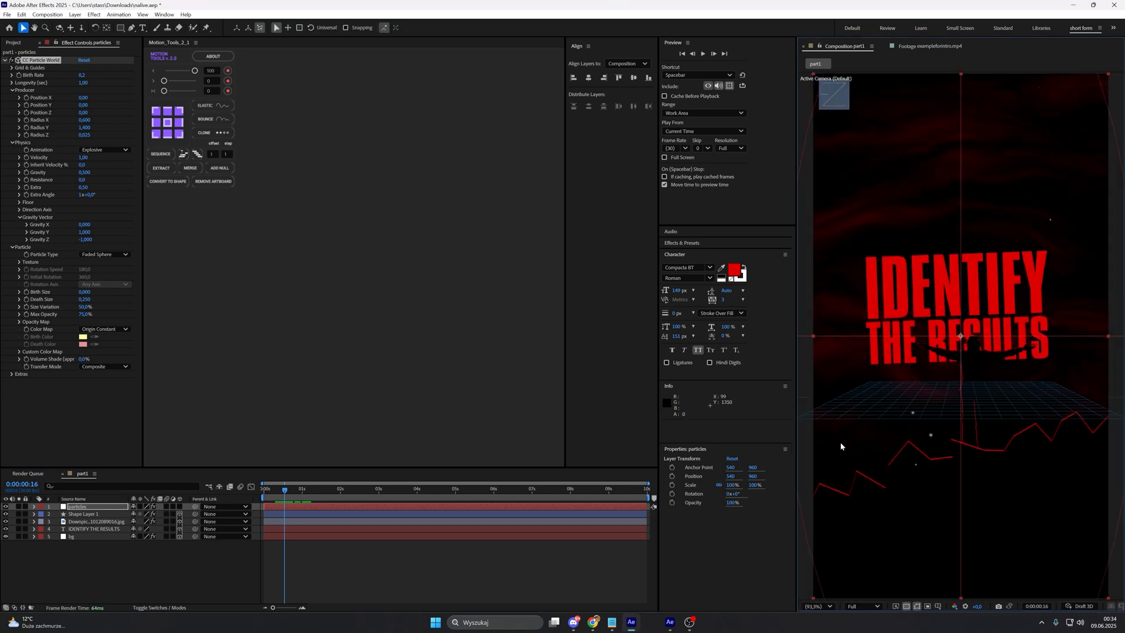
left_click_drag(328, 490, 264, 491)
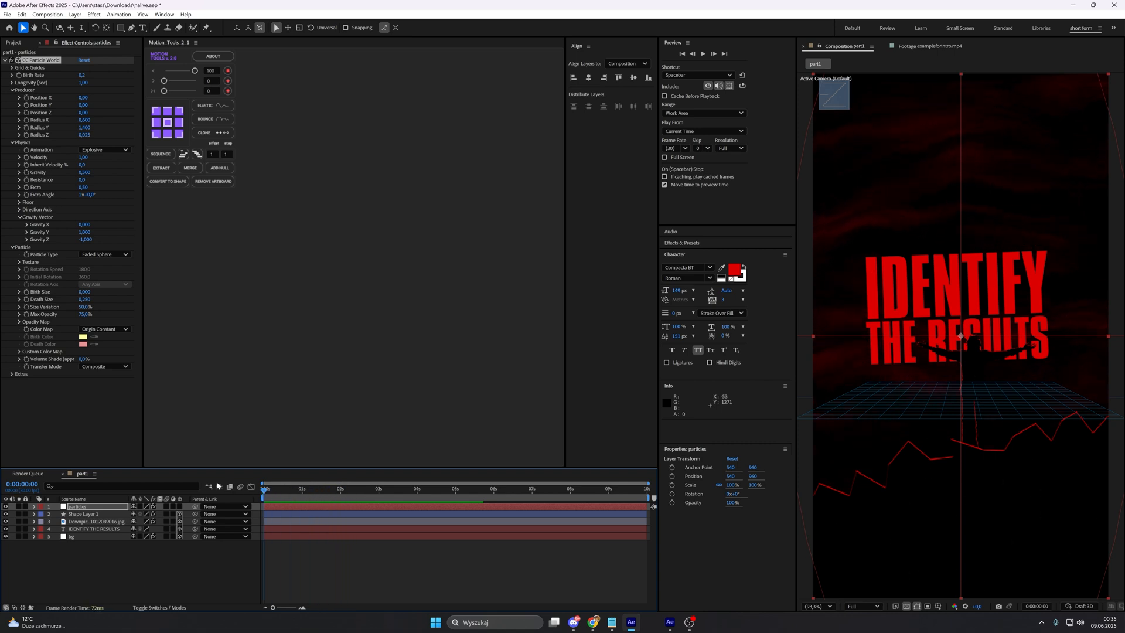
key("space")
left_click(328, 567)
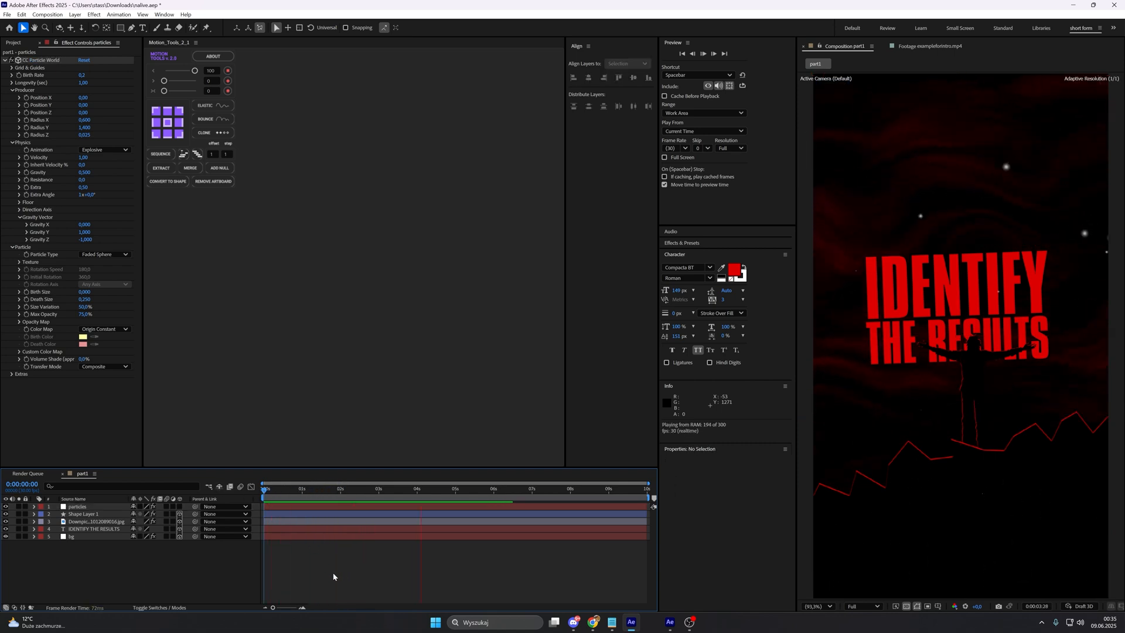
key("space")
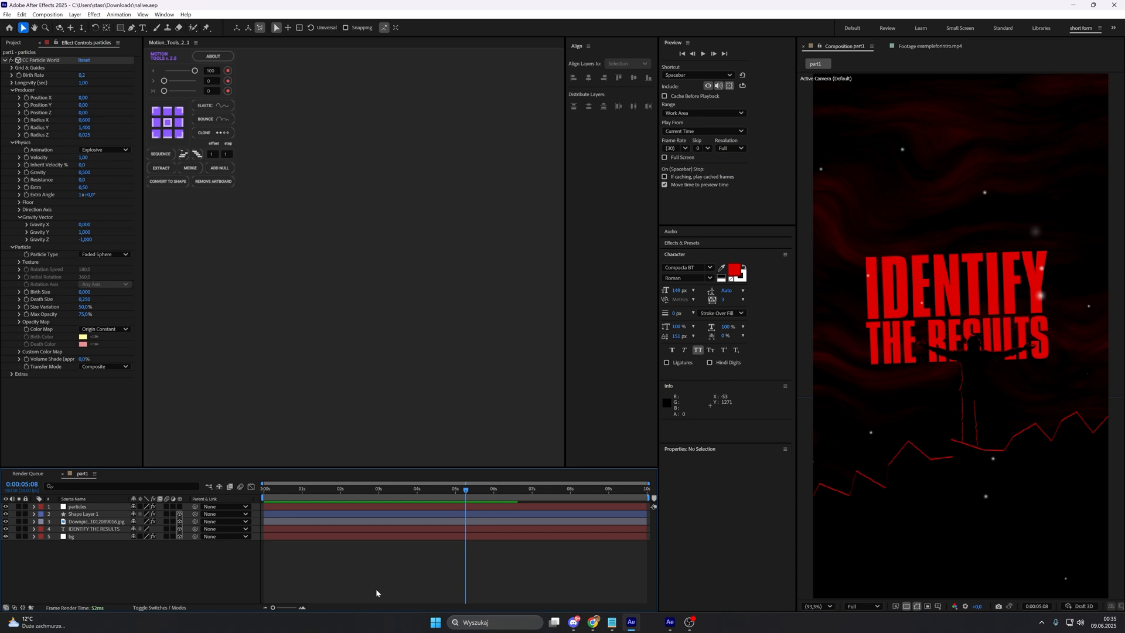
Step: Fit the reference intro footage in the viewer and scrub it to compare its floating particles and title glow
left_click(930, 46)
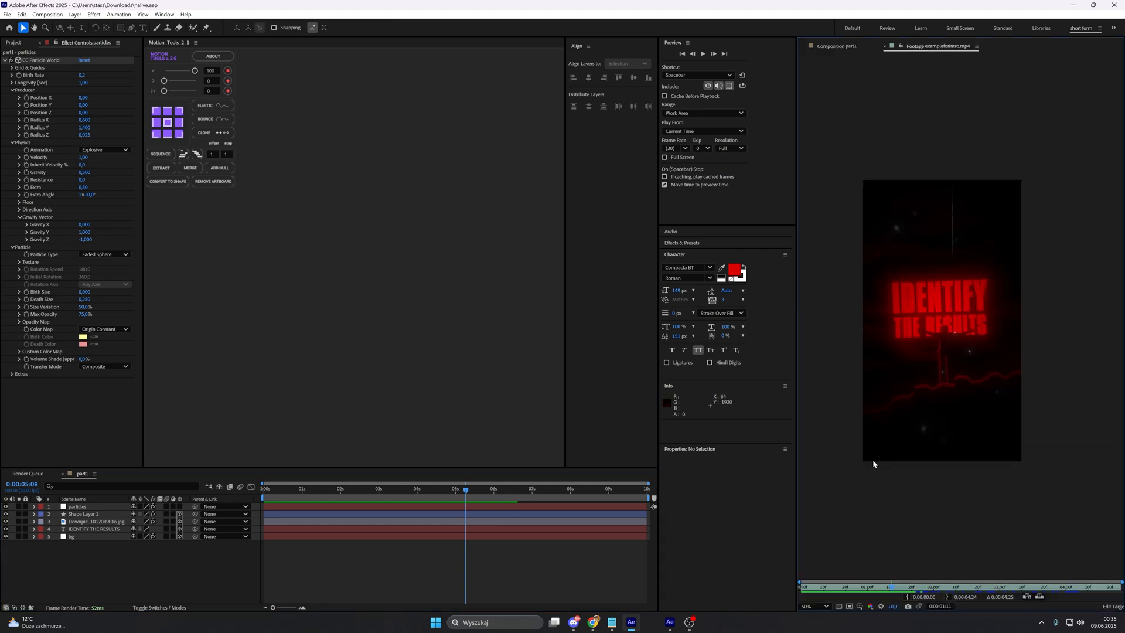
left_click(826, 605)
left_click(819, 444)
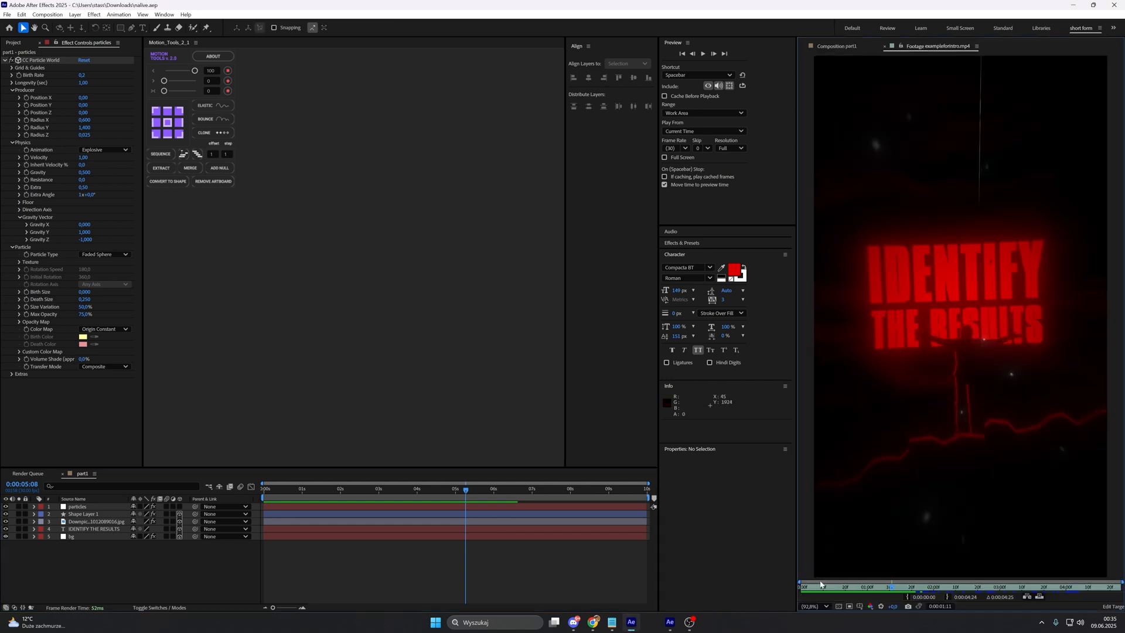
left_click_drag(803, 587, 880, 553)
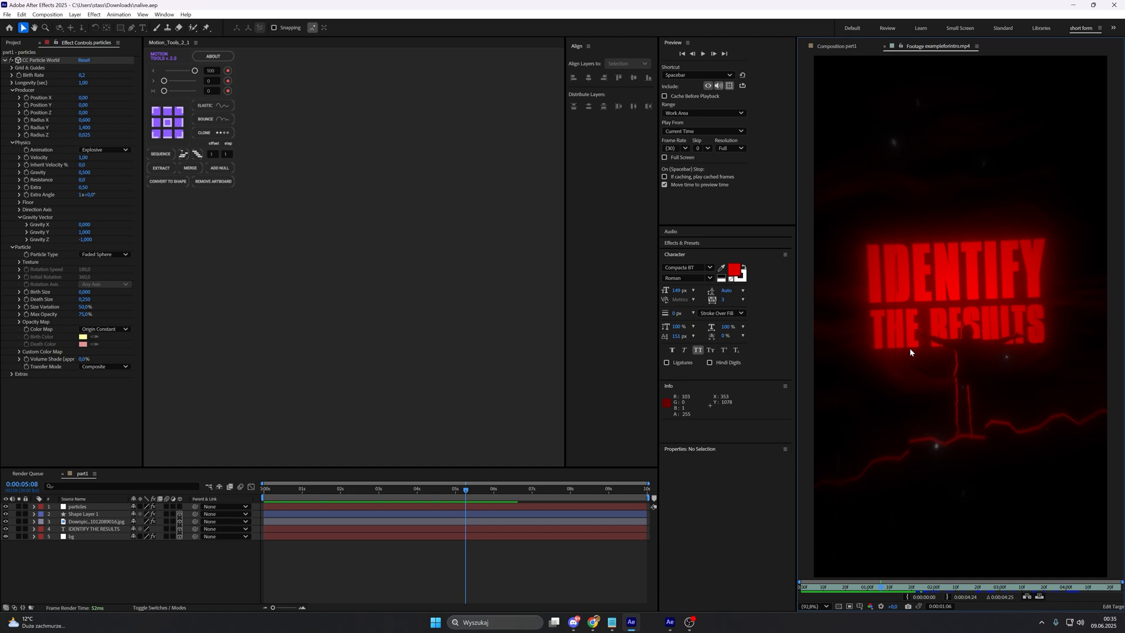
Step: Add a camera to the part1 composition and a 3D null object that the camera is parented to
left_click(847, 45)
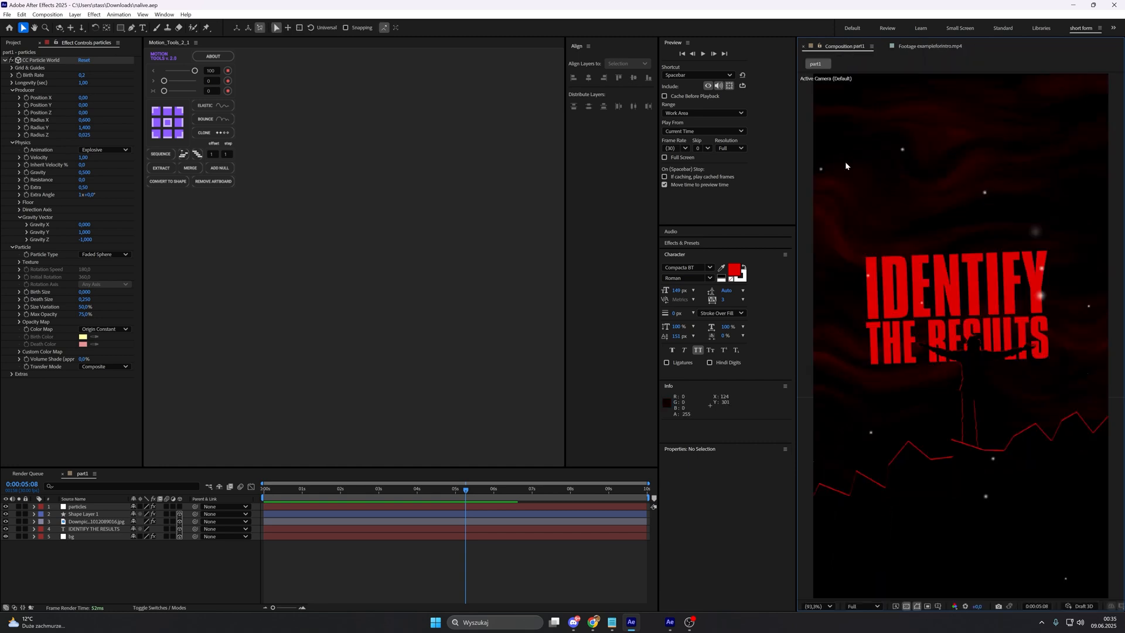
right_click(233, 561)
mouse_move(269, 451)
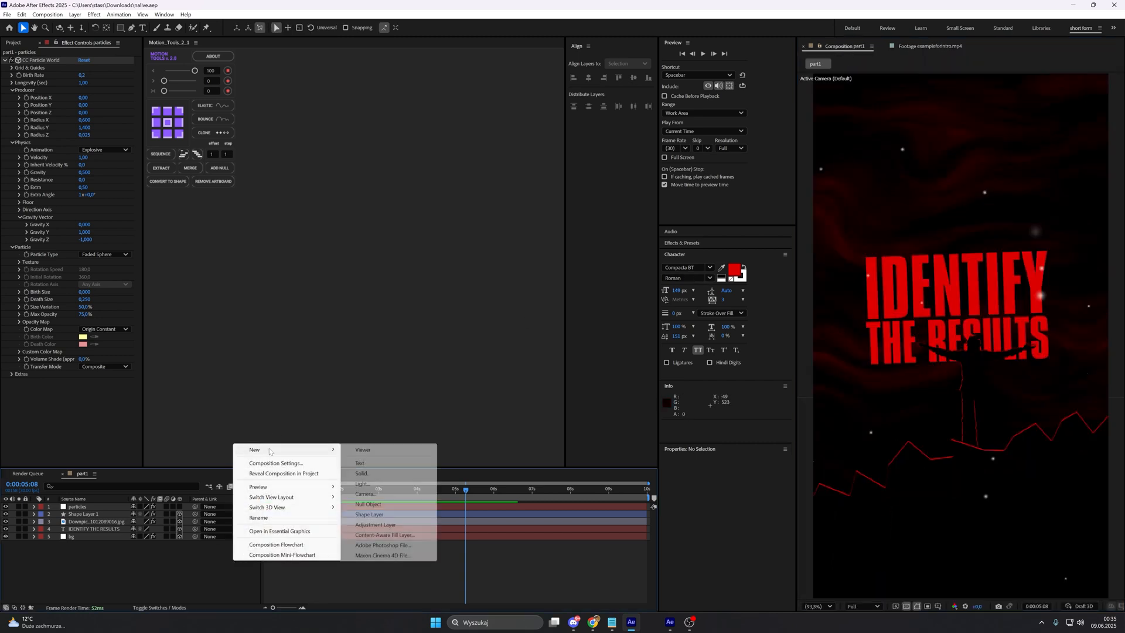
left_click(386, 494)
left_click(671, 401)
left_click(229, 169)
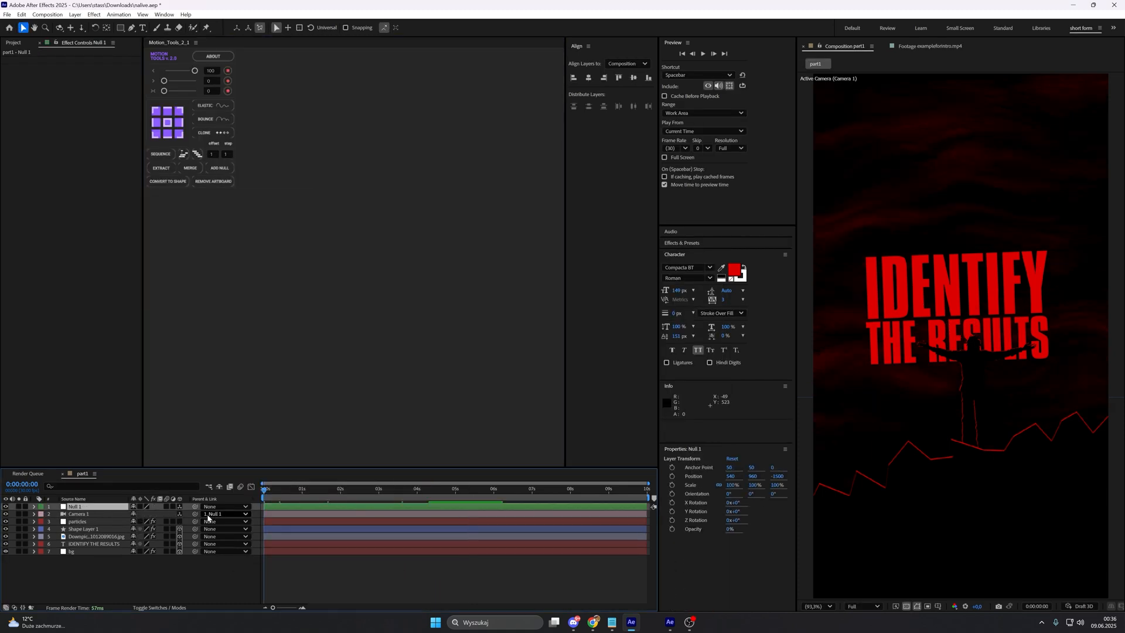
Step: Add Position keyframes for the camera's null at 0:00:00:00 and 0:00:01:15
key("p")
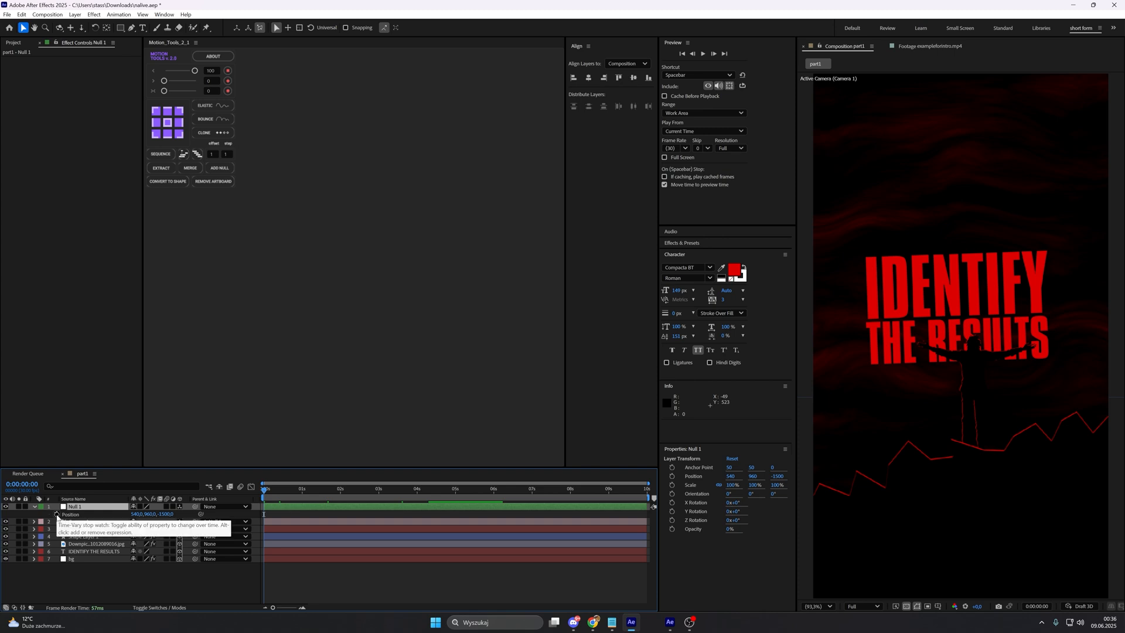
left_click(56, 514)
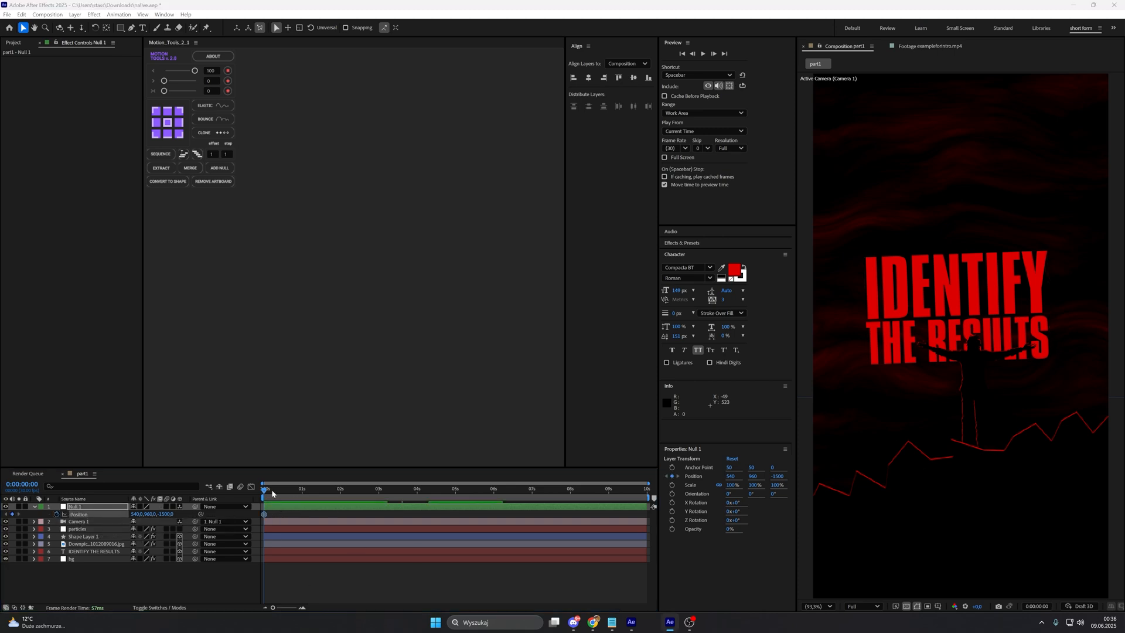
mouse_move(271, 489)
left_mouse_down()
mouse_move(334, 491)
mouse_move(316, 508)
mouse_move(389, 494)
mouse_move(261, 496)
left_mouse_up()
scroll(316, 507, "up", 1)
left_click(12, 514)
left_click(280, 520)
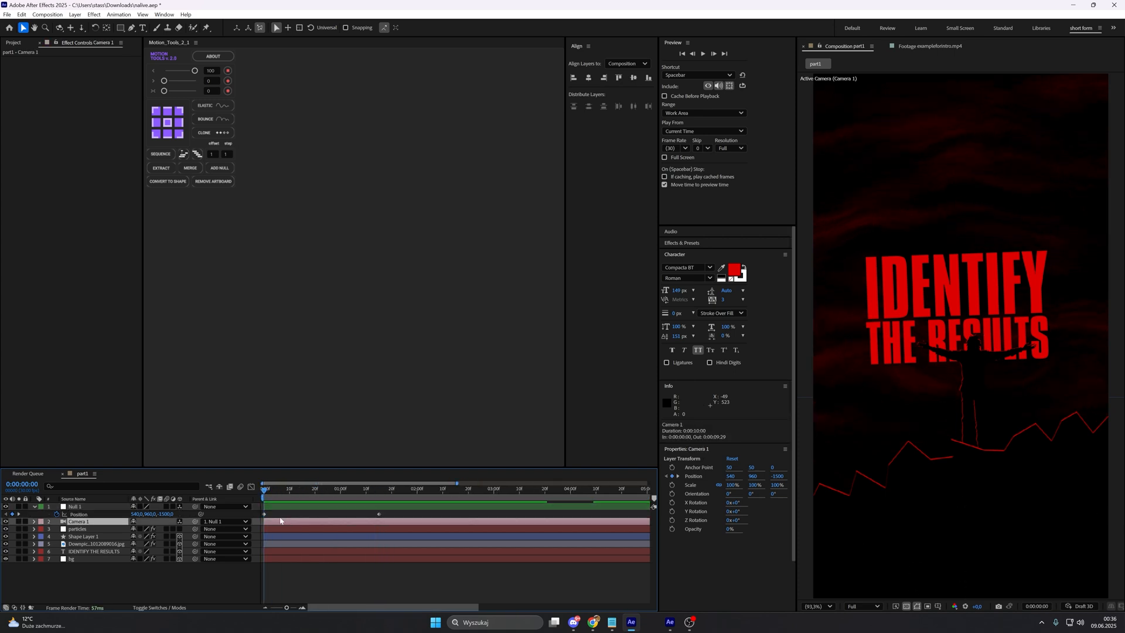
Step: Set the null's Position on the first frame to 366, 960, -928 so the shot starts closer and off-centre
left_click(182, 516)
left_click_drag(170, 515, 209, 505)
left_click_drag(136, 515, 129, 515)
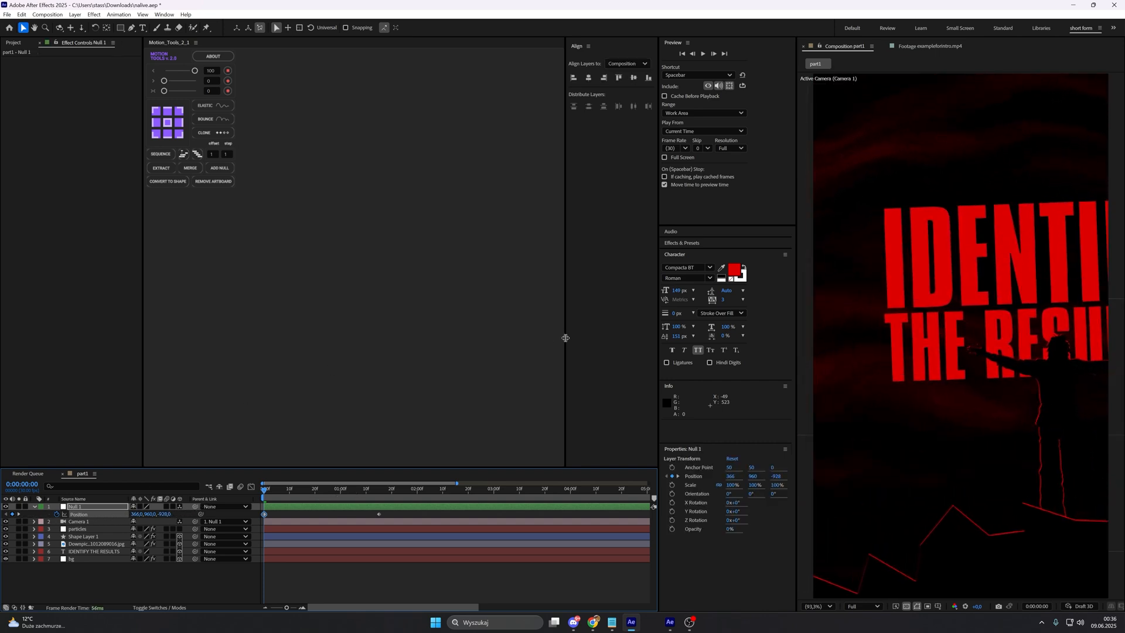
Step: Set the Z value of the null's Position keyframe at 0:00:01:15 to -1110
left_click(282, 485)
left_click_drag(279, 488, 379, 494)
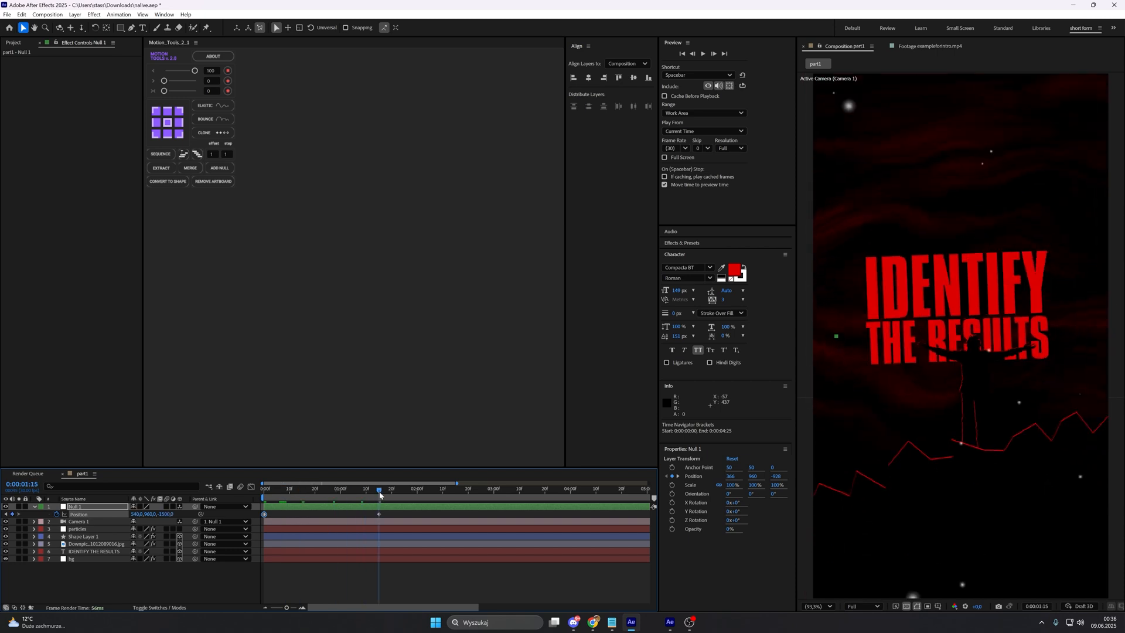
left_click(379, 515)
left_click_drag(167, 514, 296, 514)
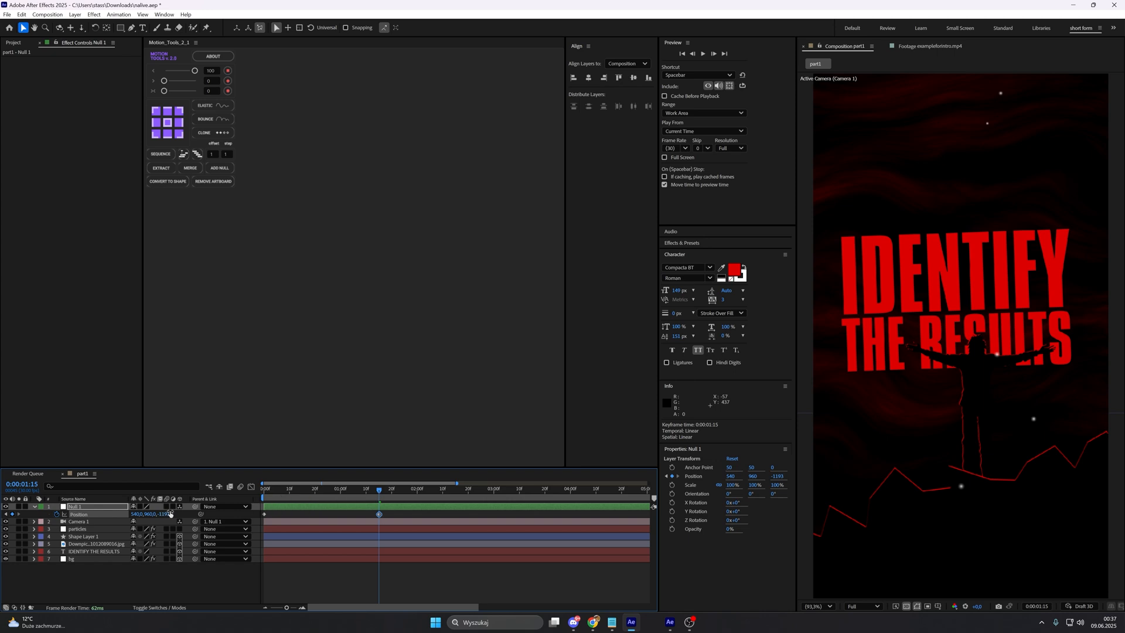
left_click_drag(169, 514, 199, 506)
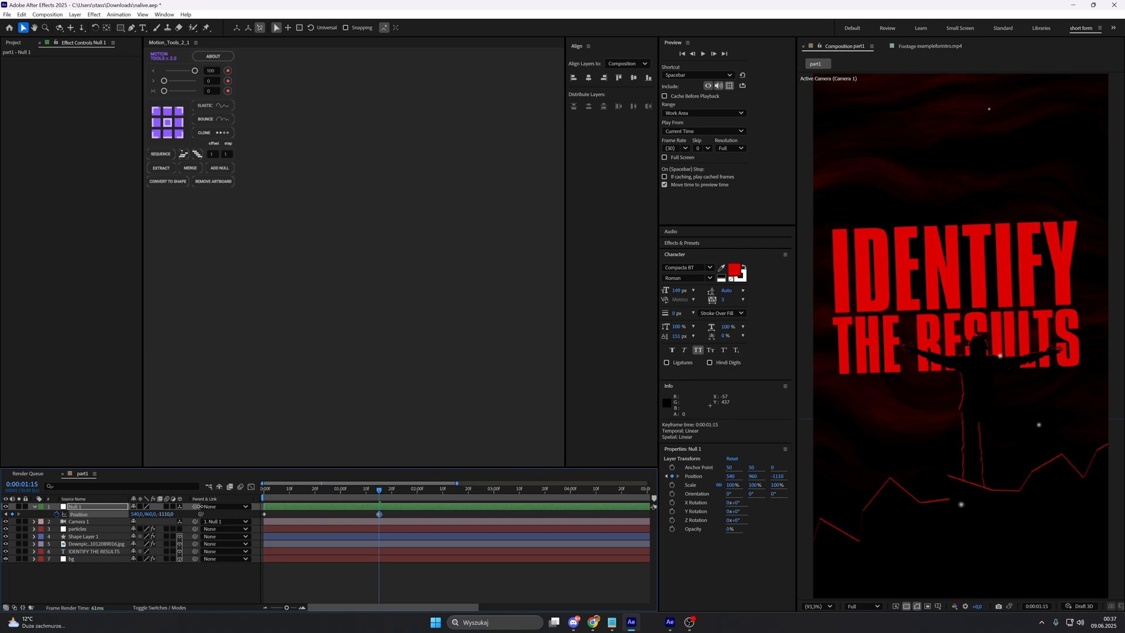
Step: Shape the null's Position speed graph to start at 0 px/sec, peak early and slow gradually into the second keyframe
key("Home")
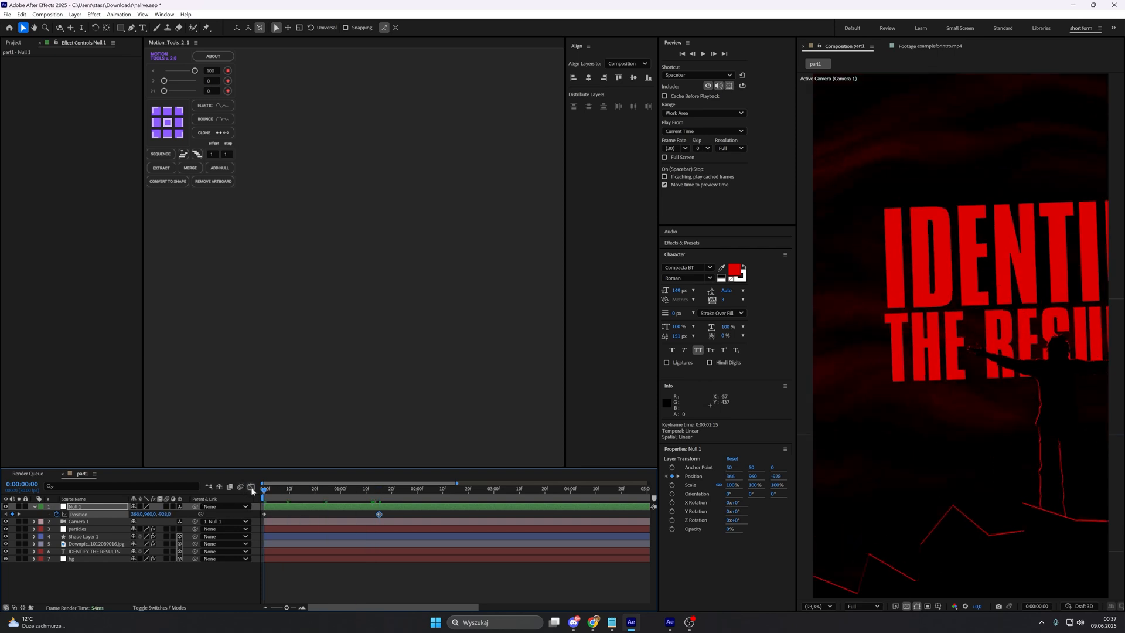
left_click(251, 486)
left_click(400, 599)
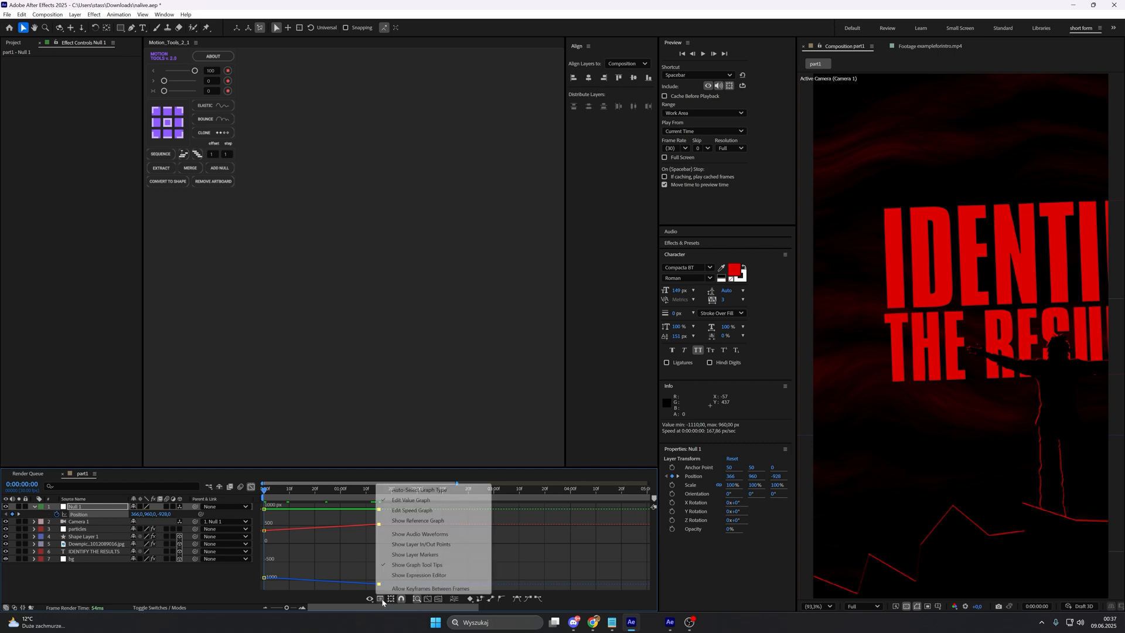
left_click(402, 511)
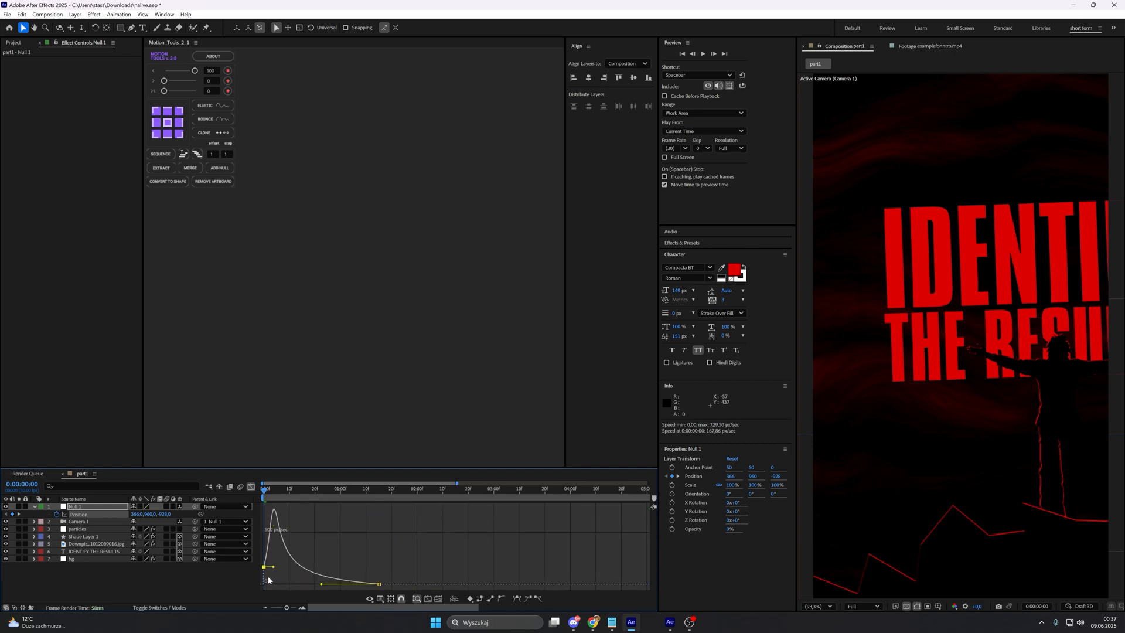
left_click_drag(268, 577, 265, 584)
left_click(251, 487)
Step: Scrub and play the composition from the start to check the eased camera move
left_click_drag(268, 491, 276, 492)
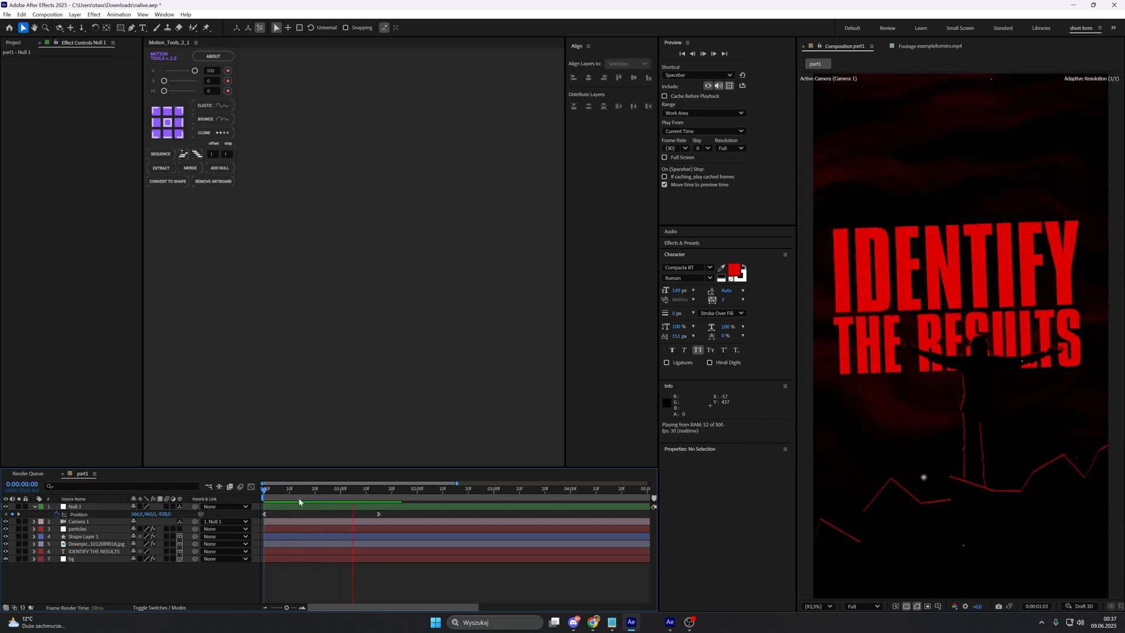
left_click_drag(297, 492, 178, 483)
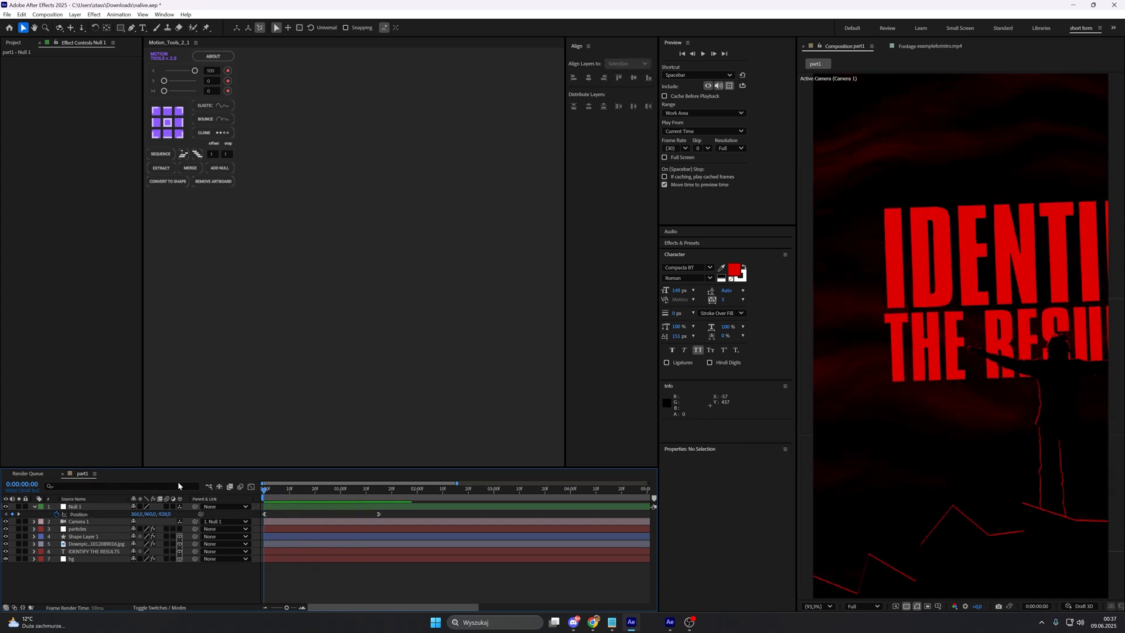
key("space")
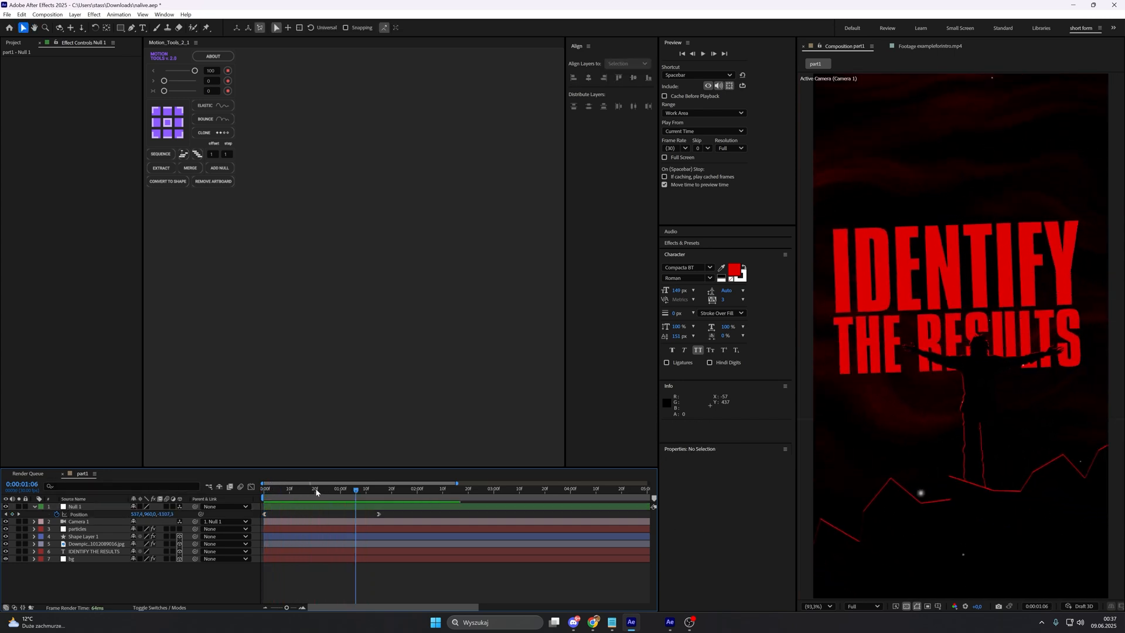
Step: Add Z Rotation keyframes for the null at 0:00:00:00 and 0:00:01:02
left_click(74, 506)
key("r")
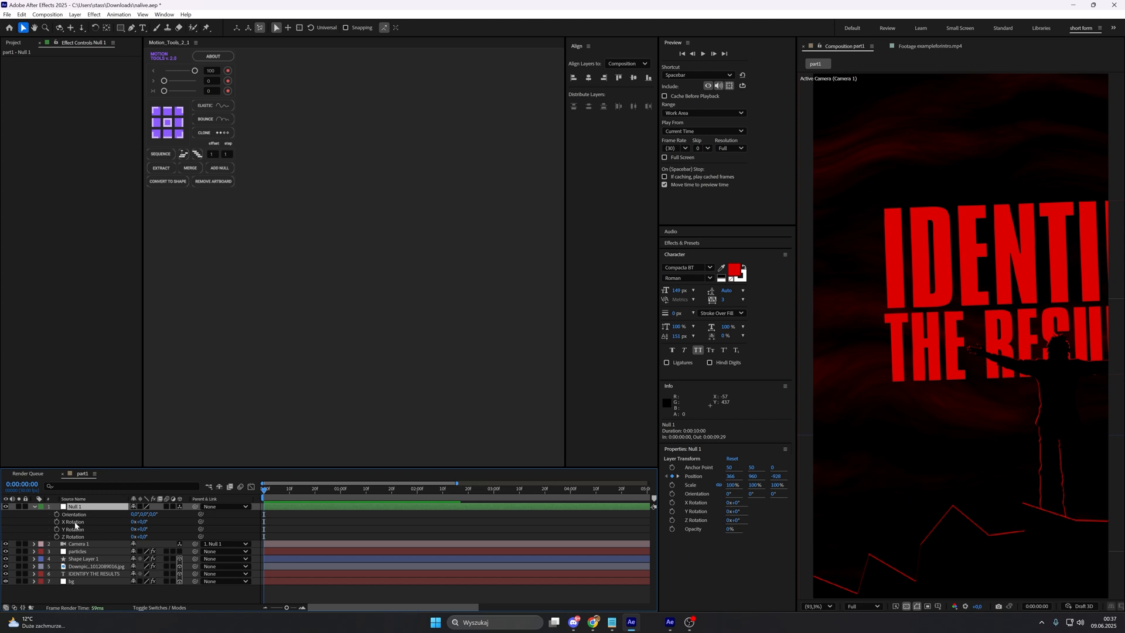
left_click(57, 536)
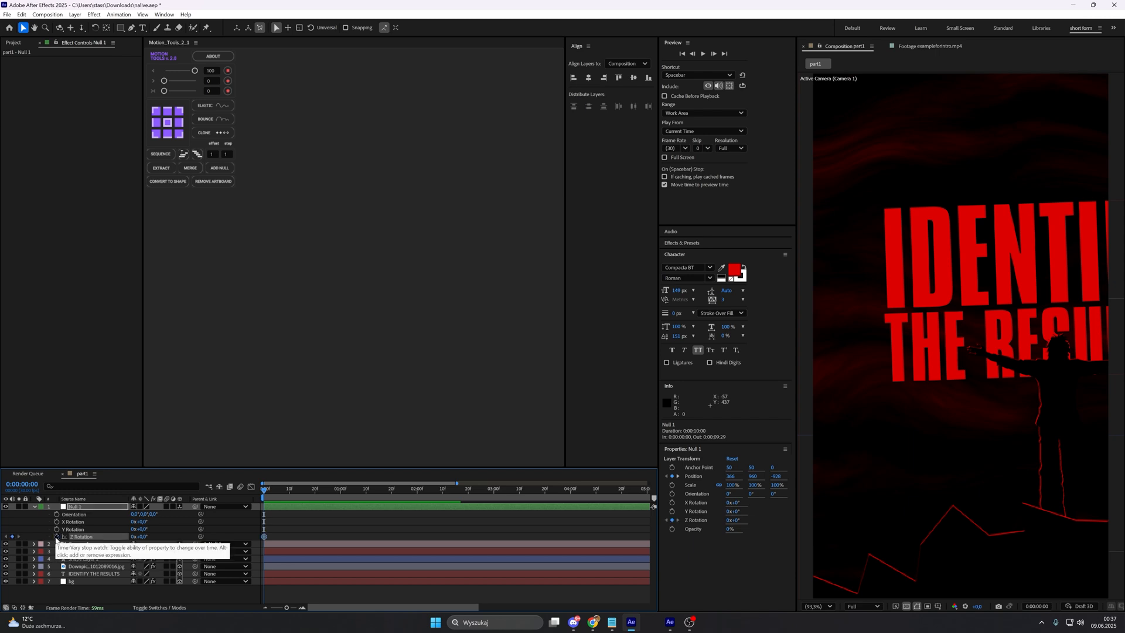
key("u")
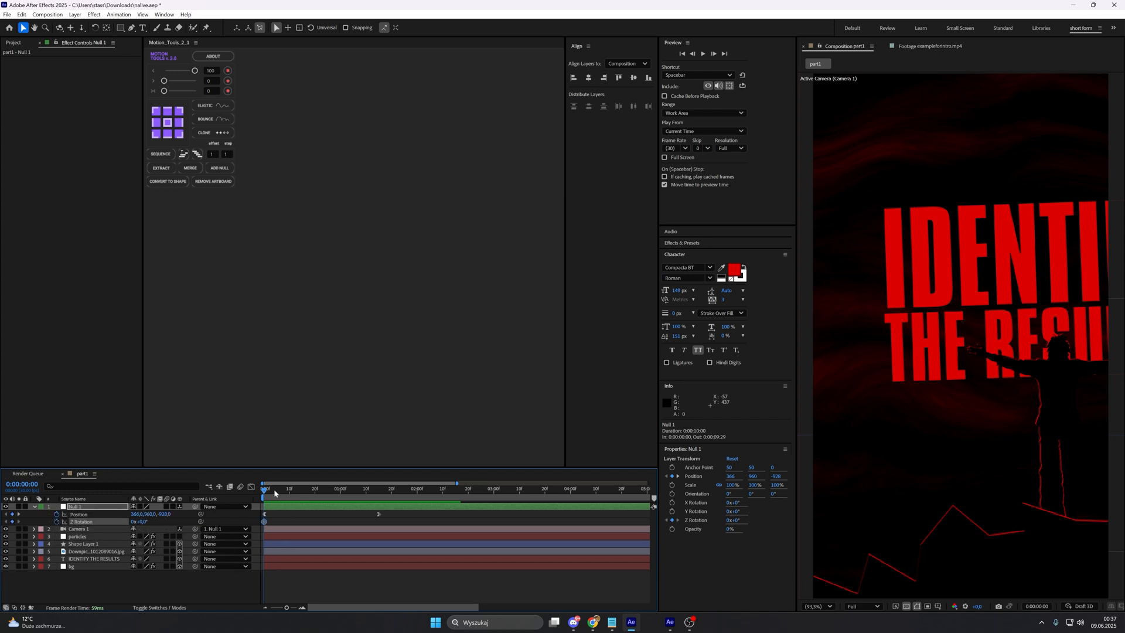
left_click_drag(275, 493, 345, 490)
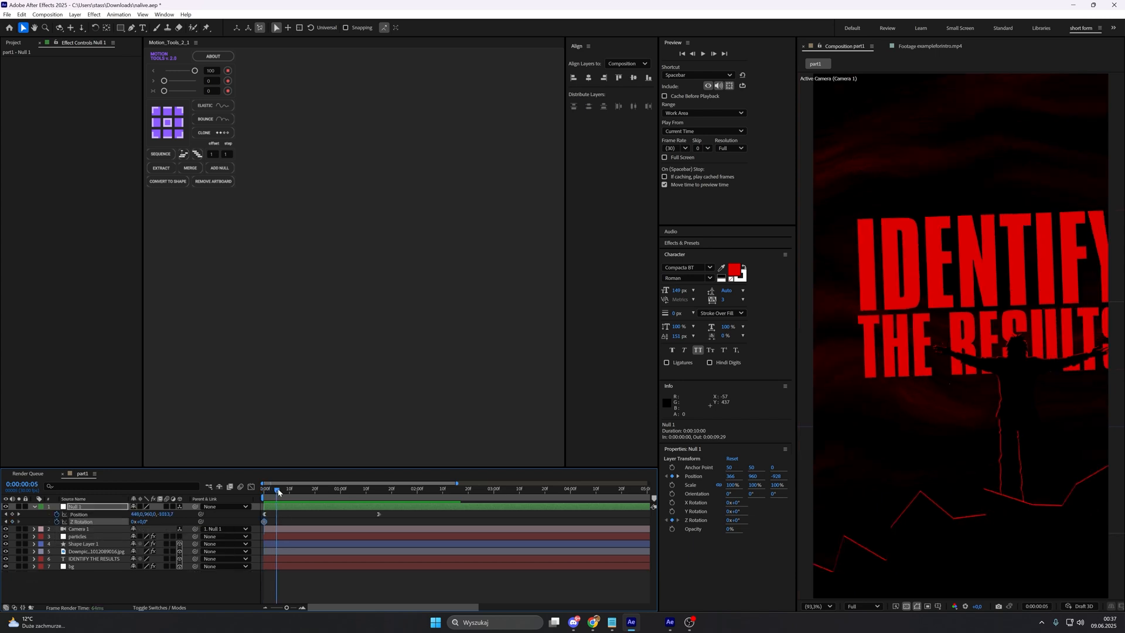
left_click(12, 522)
Step: Set the null's Z Rotation on the first frame to -20°
left_click_drag(345, 490, 224, 497)
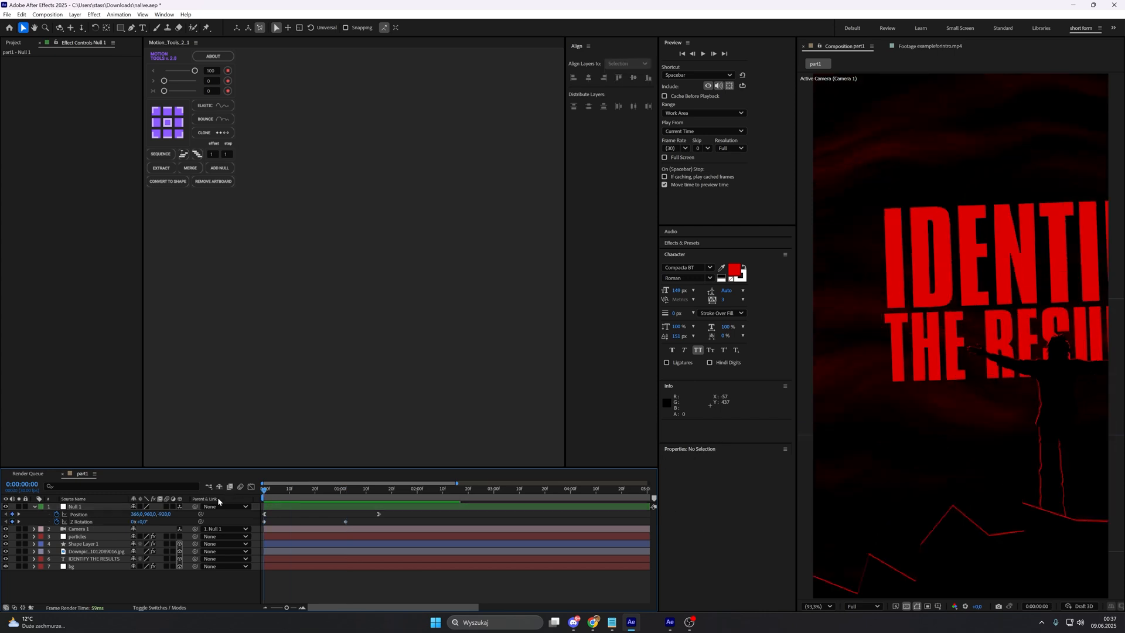
left_click(143, 521)
type("-20")
key("Return")
left_click(852, 225)
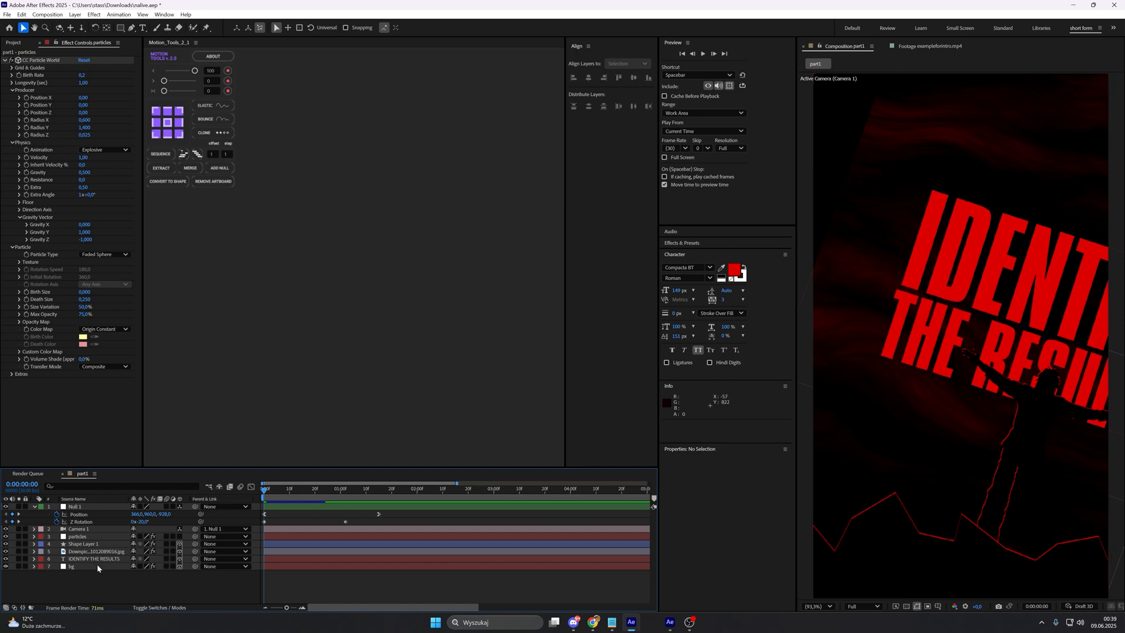
Step: Scale the smoke bg layer to 128% so it covers more of the tilted frame
left_click(111, 566)
key("s")
left_click_drag(152, 573, 155, 574)
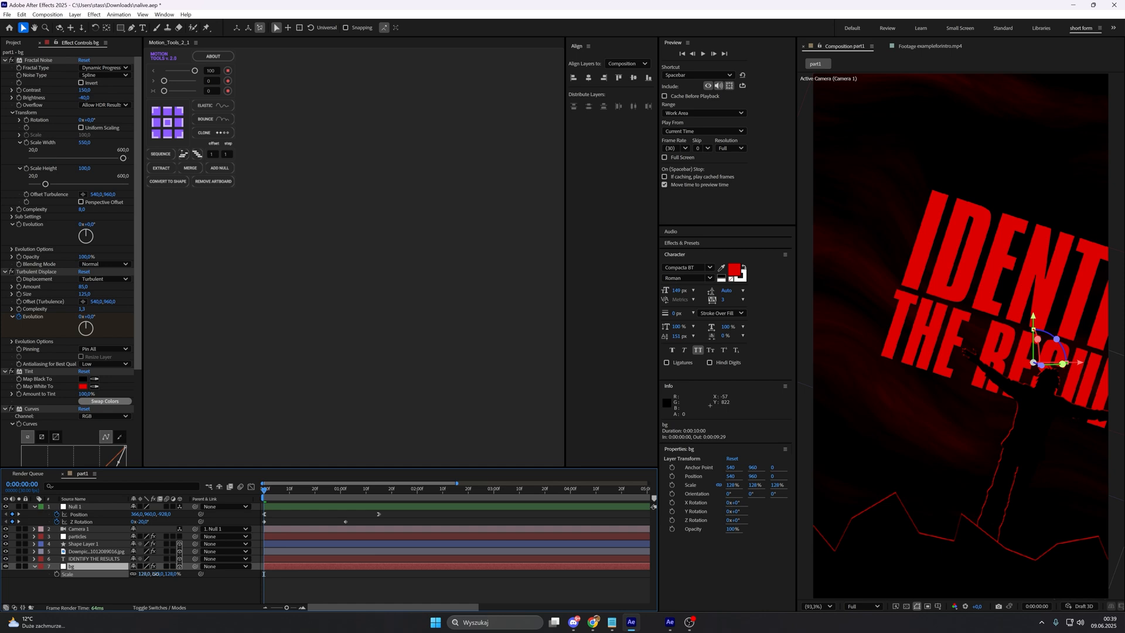
Step: Create a black 1080 x 1920 px solid named bg and place it beneath all other layers
right_click(150, 581)
mouse_move(222, 472)
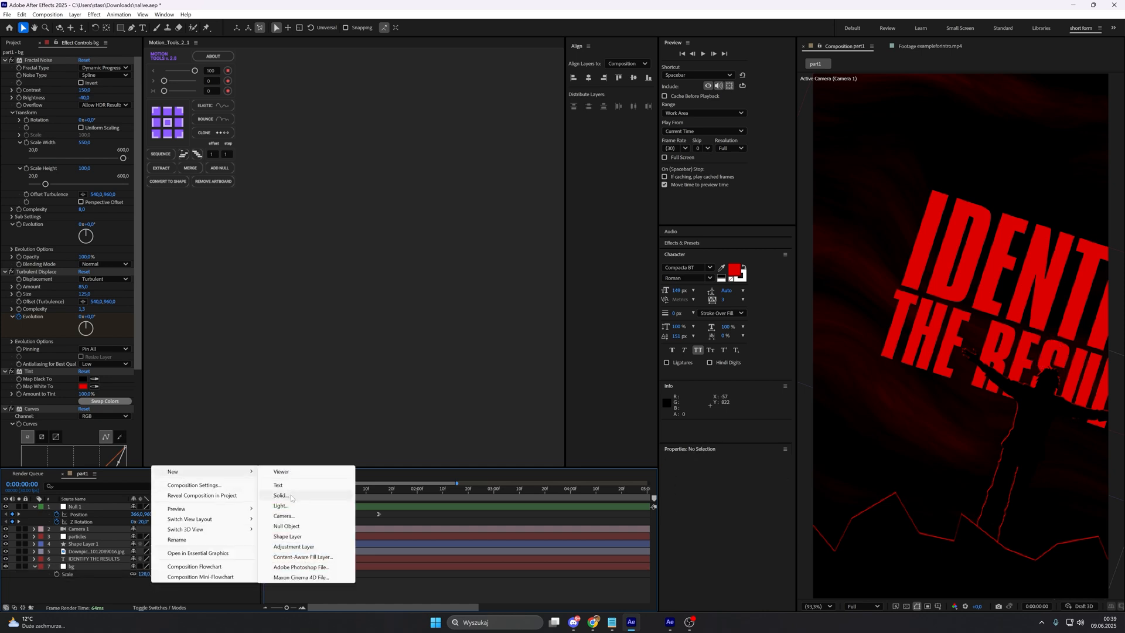
left_click(291, 495)
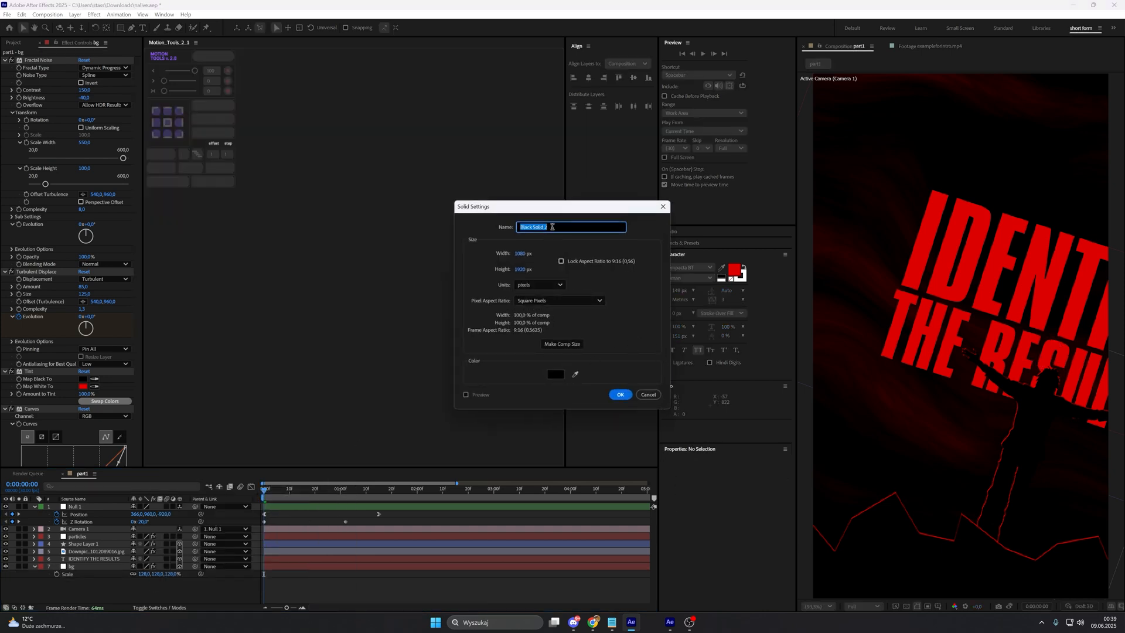
type("bg")
key("Return")
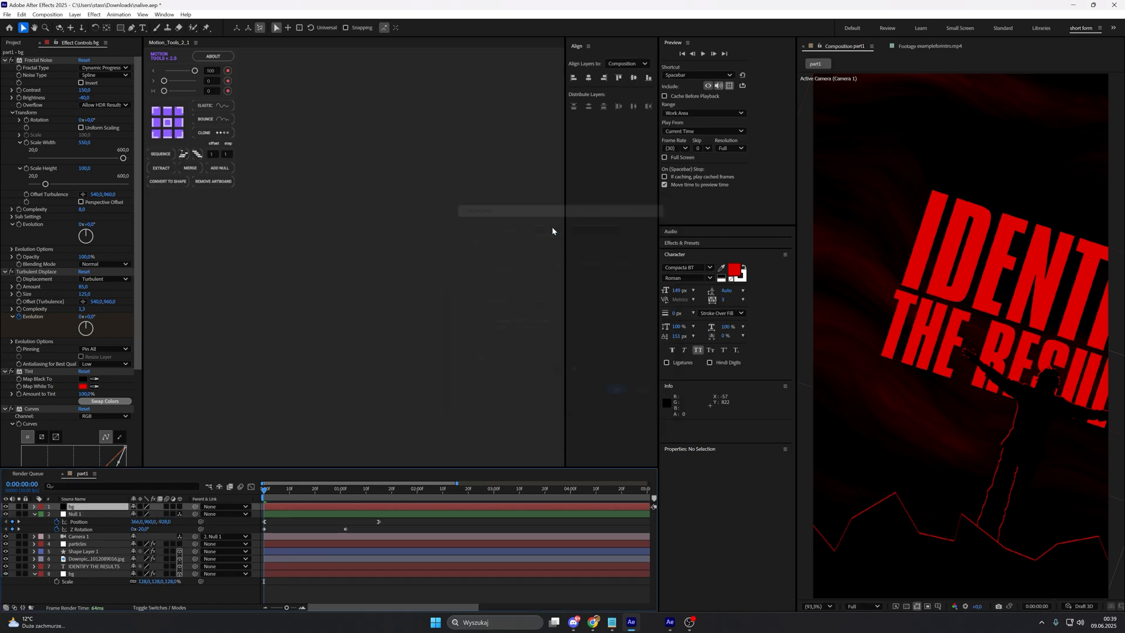
key("ctrl+shift+bracketleft")
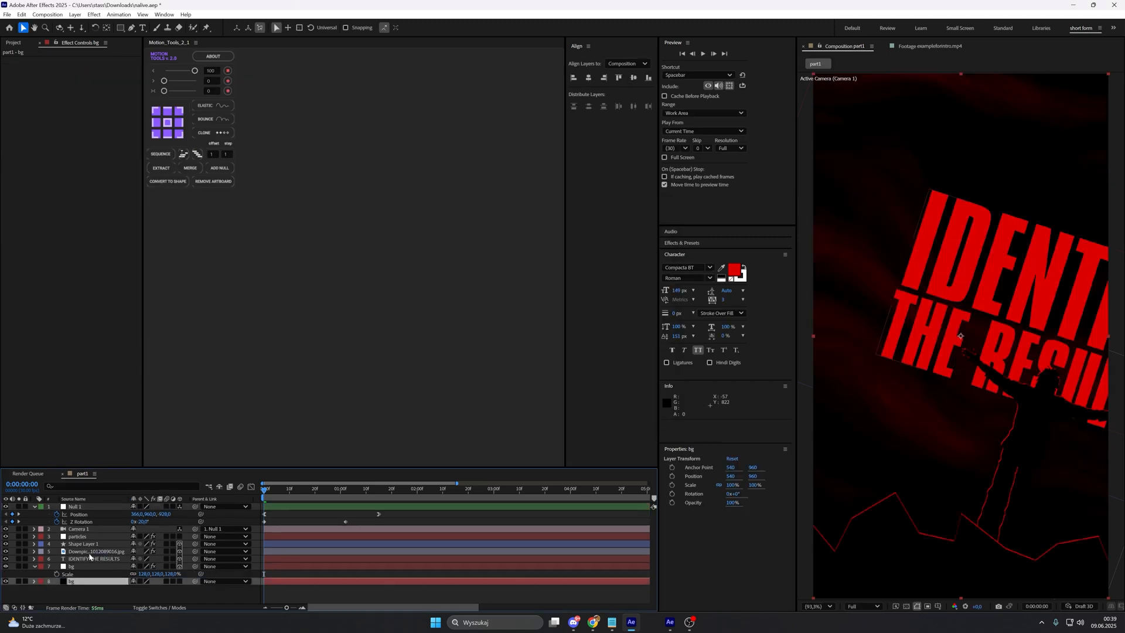
left_click(35, 565)
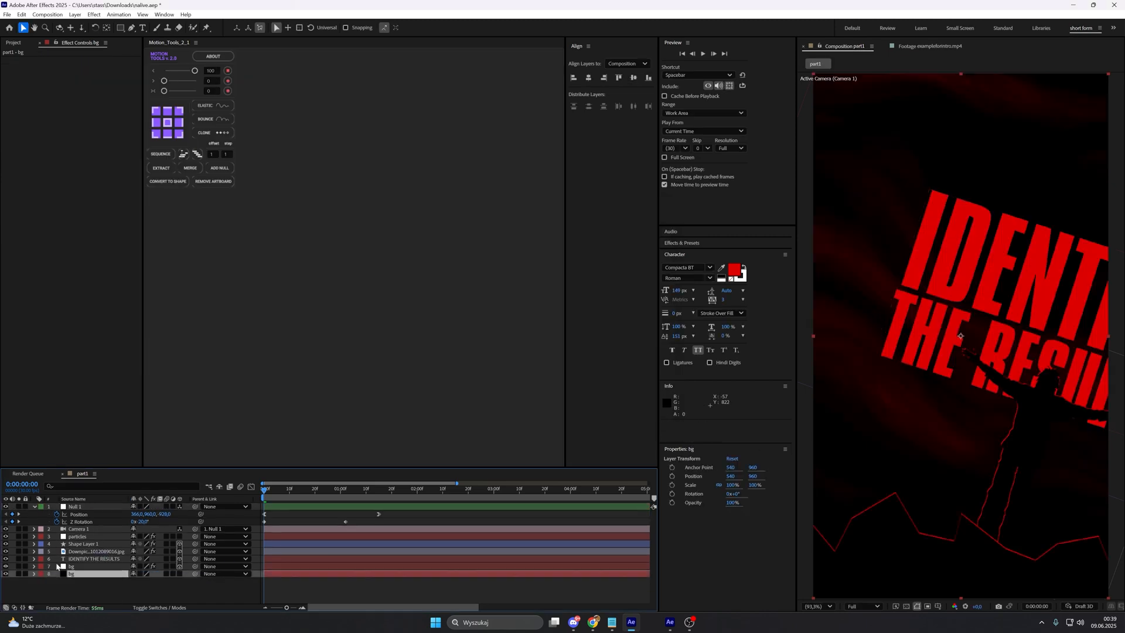
left_click(86, 574)
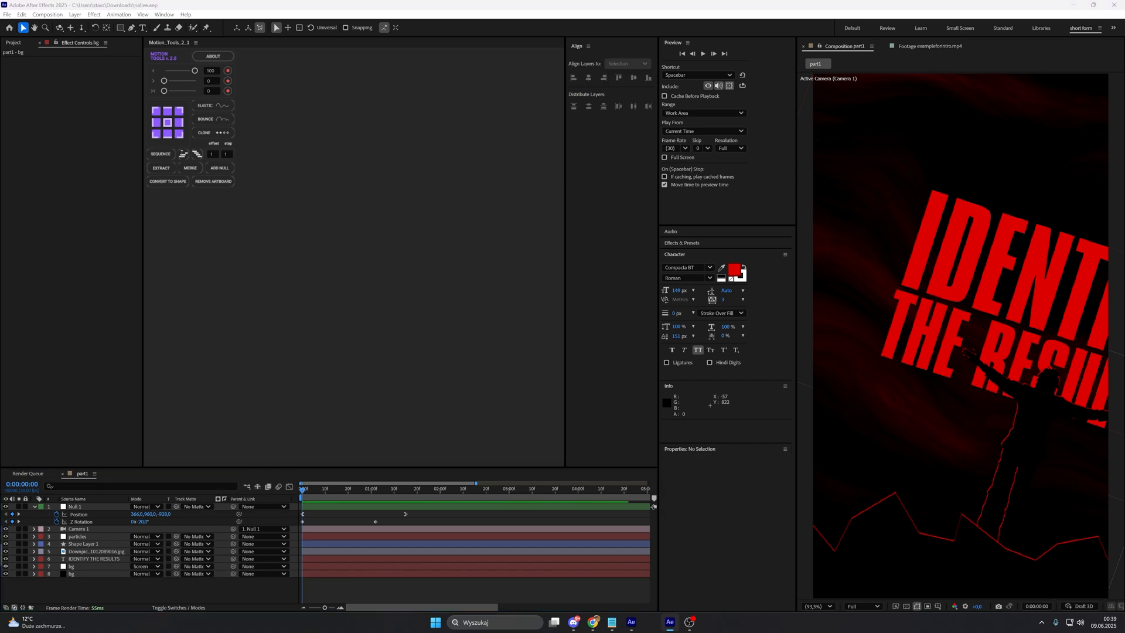
Step: Ease the null's Z Rotation keyframes in the value graph into a curve that rises quickly and levels off smoothly
left_click(302, 522)
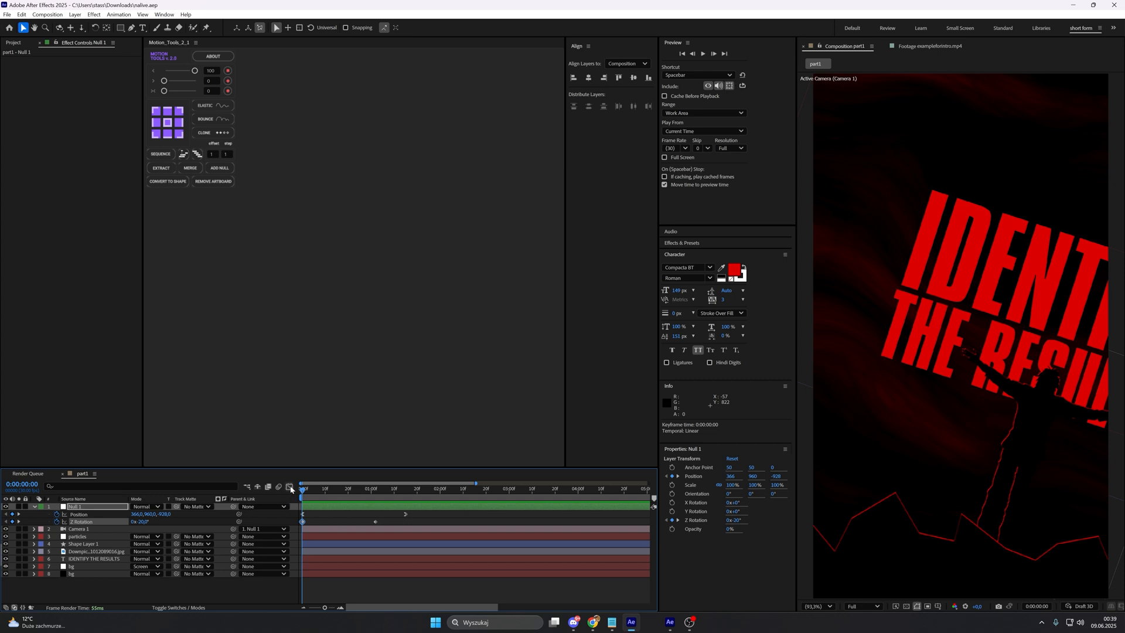
left_click(289, 486)
left_click(399, 598)
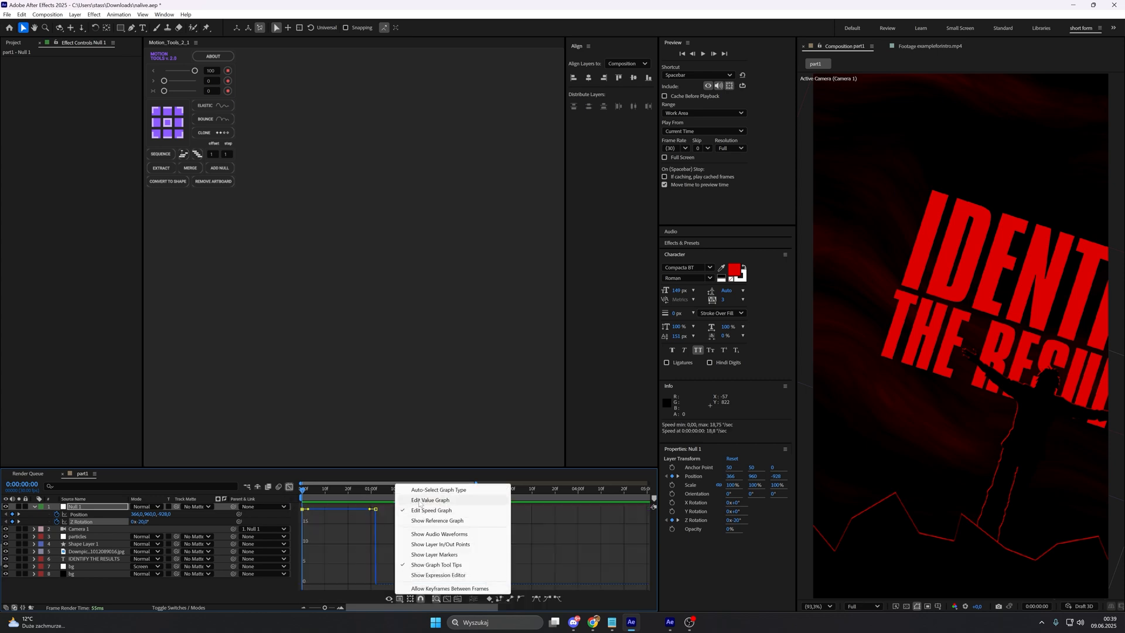
left_click(421, 505)
left_click(353, 531)
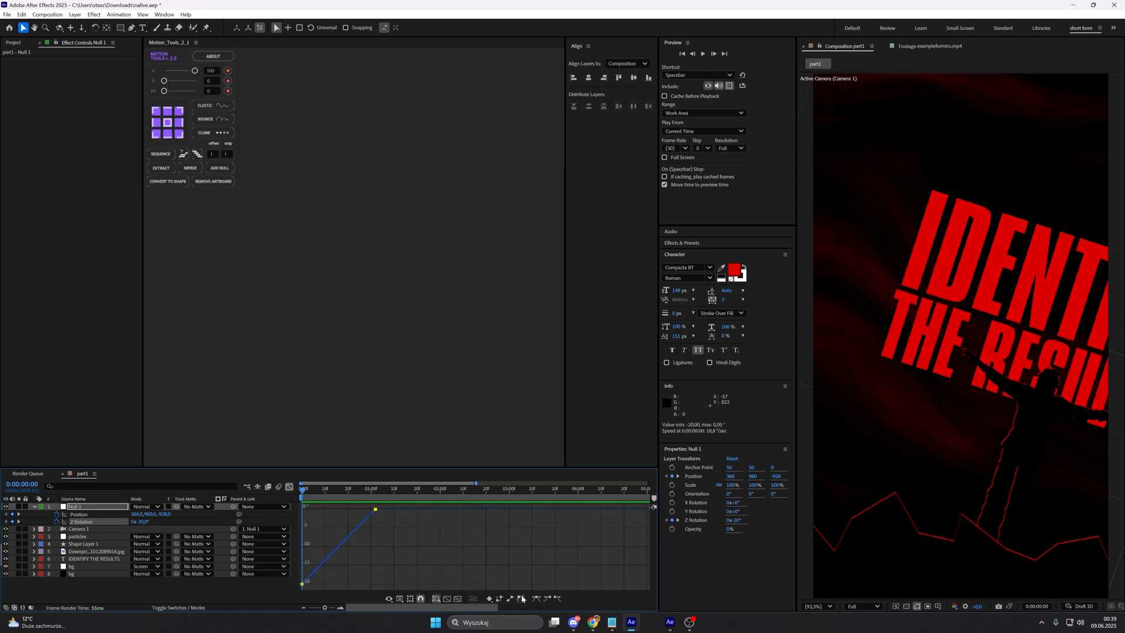
left_click(520, 598)
mouse_move(363, 522)
left_mouse_down()
mouse_move(304, 508)
mouse_move(334, 530)
mouse_move(375, 515)
mouse_move(355, 525)
mouse_move(337, 511)
mouse_move(360, 528)
mouse_move(342, 521)
mouse_move(348, 511)
left_mouse_up()
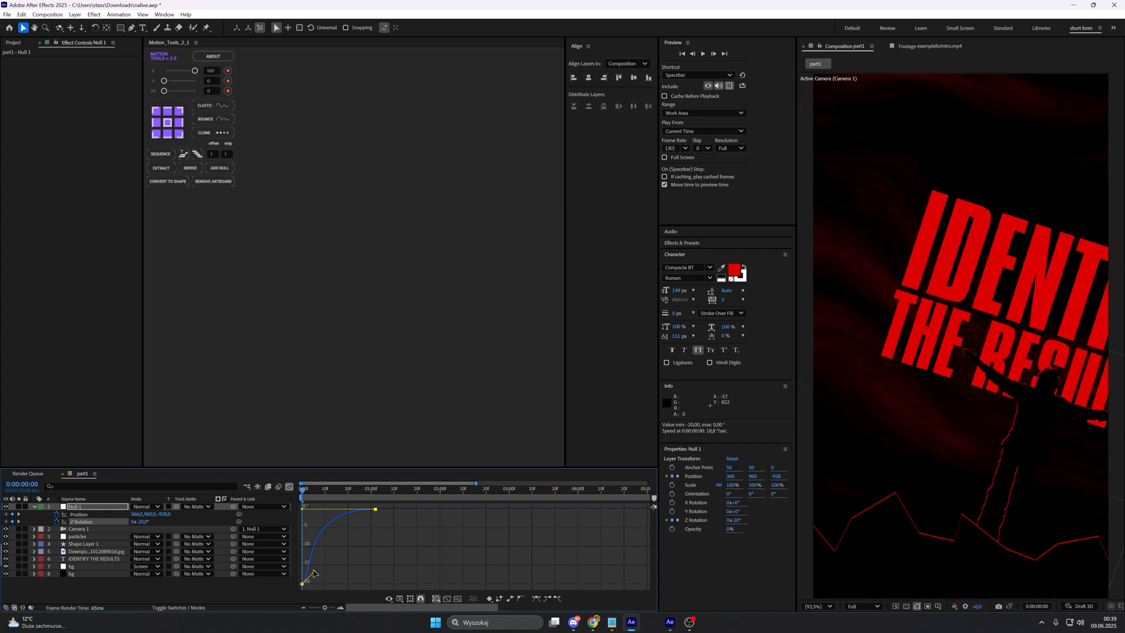
Step: Steepen the start of the null's Z Rotation curve and compare the camera move with the reference footage
mouse_move(314, 573)
left_mouse_down()
mouse_move(307, 534)
mouse_move(300, 561)
left_mouse_up()
left_click(289, 487)
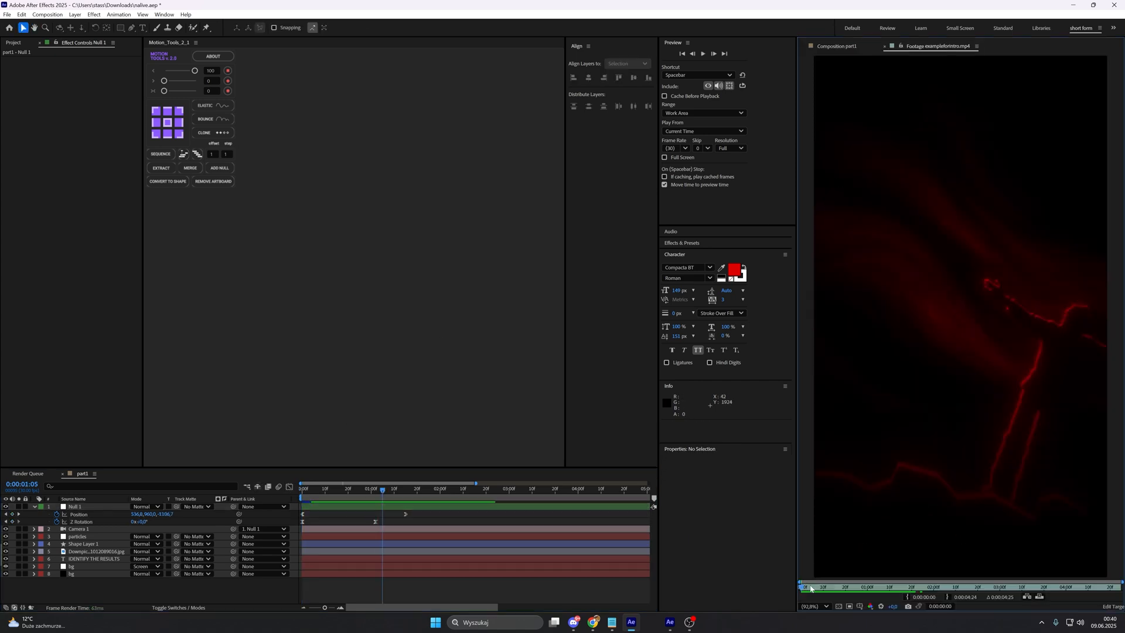
left_click_drag(811, 589, 884, 590)
left_click(836, 47)
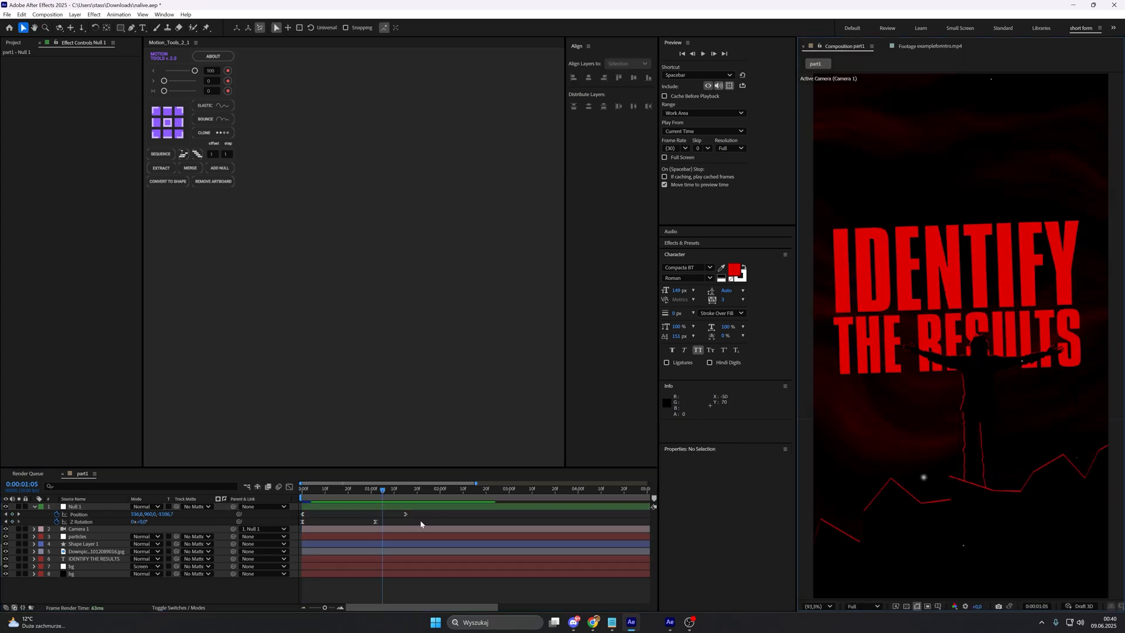
Step: Add a second null as the parent of Null 1 and set a Position keyframe for it on the first frame
left_click(423, 507)
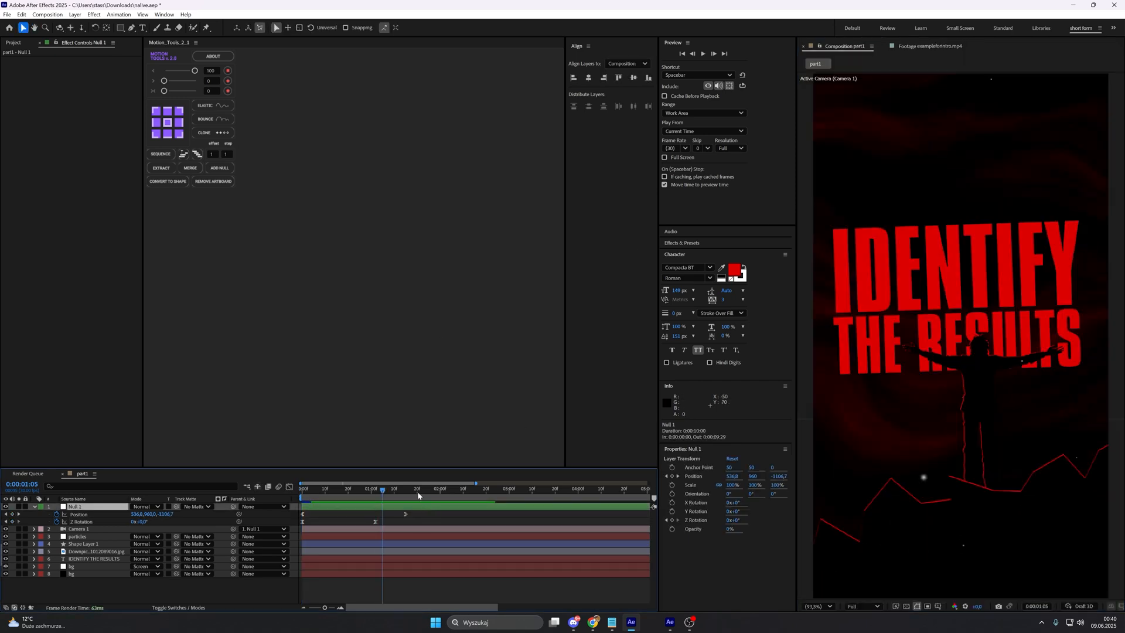
left_click(35, 507)
left_click(227, 170)
key("p")
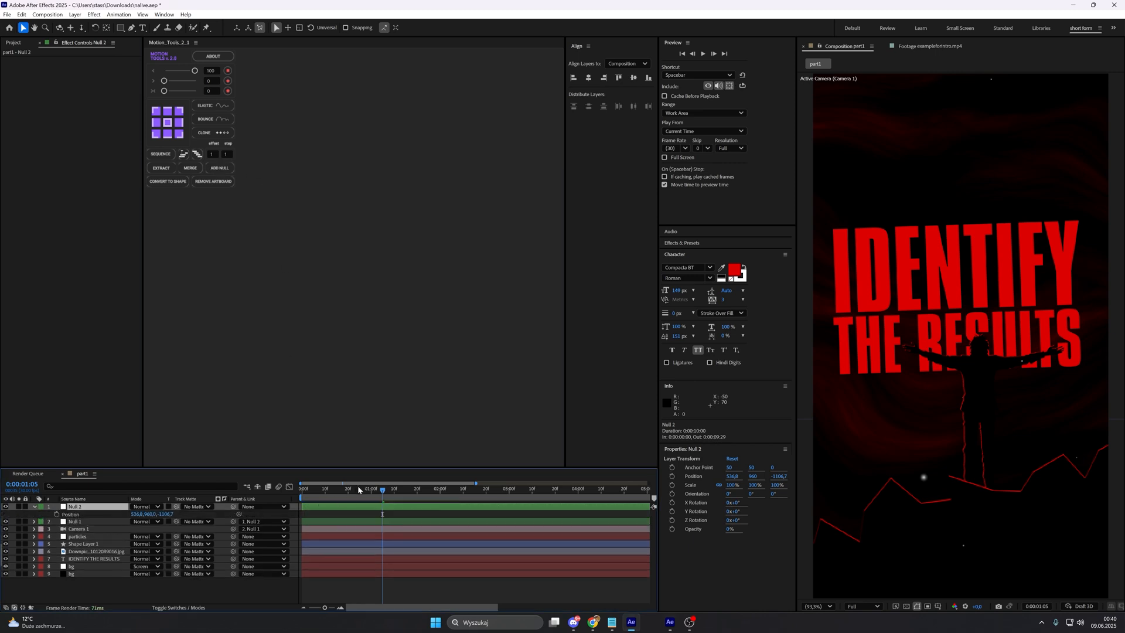
left_click_drag(355, 490, 87, 506)
left_click(57, 514)
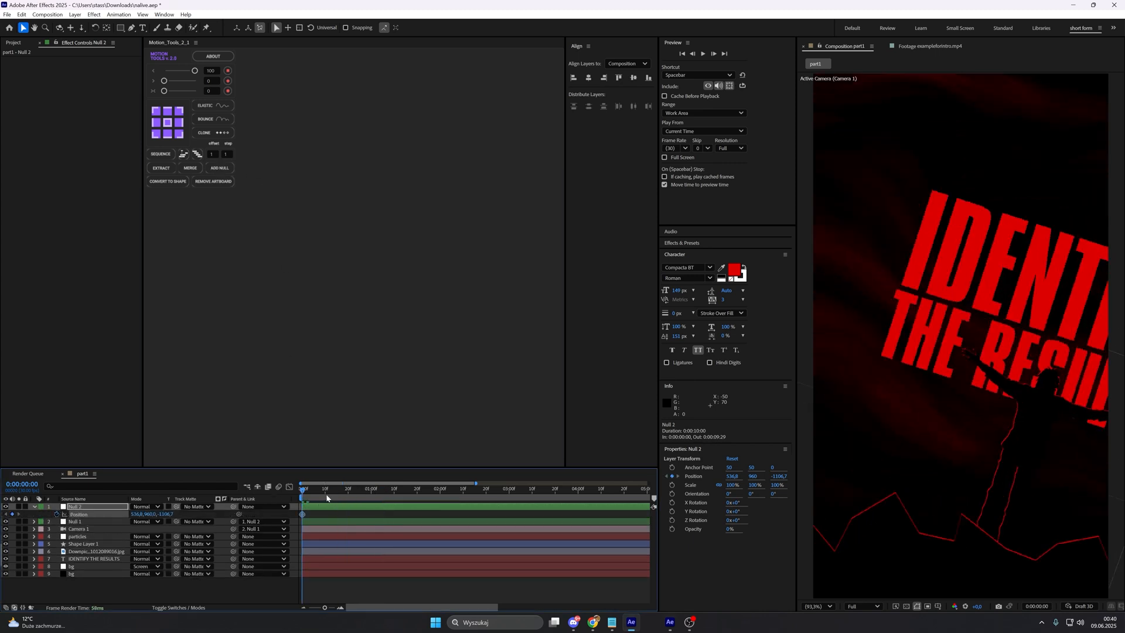
Step: Keyframe Null 2's Position at 0:00:01:18 with a Z value of about -1498.7 to pull the camera back
left_click(348, 491)
left_click_drag(348, 491, 412, 491)
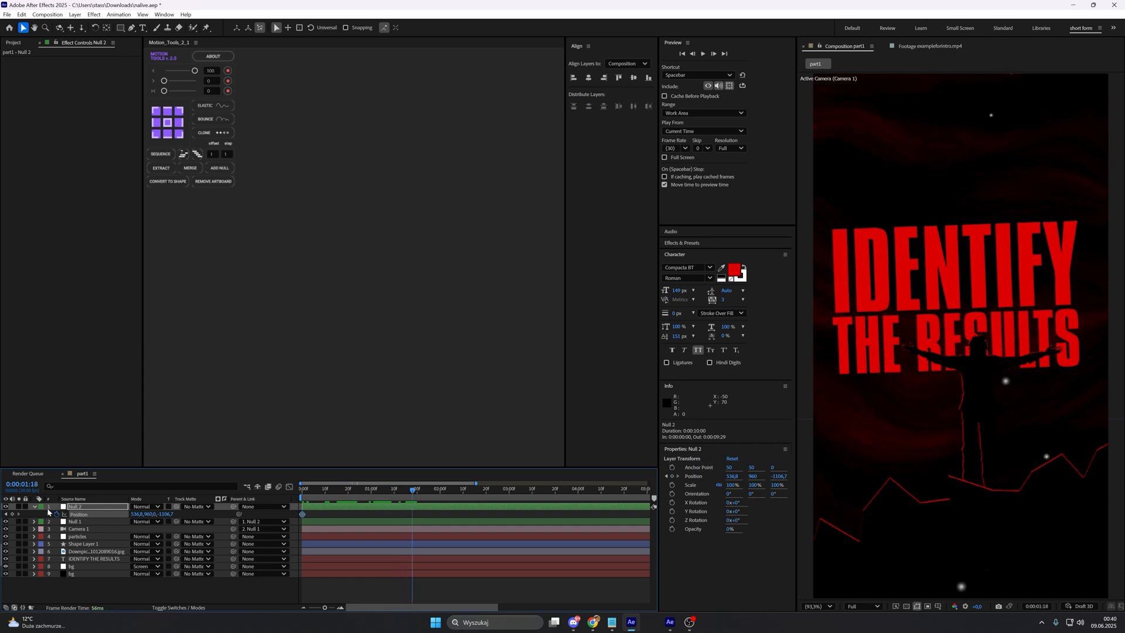
left_click(13, 514)
left_click_drag(166, 515, 71, 522)
left_click(831, 356)
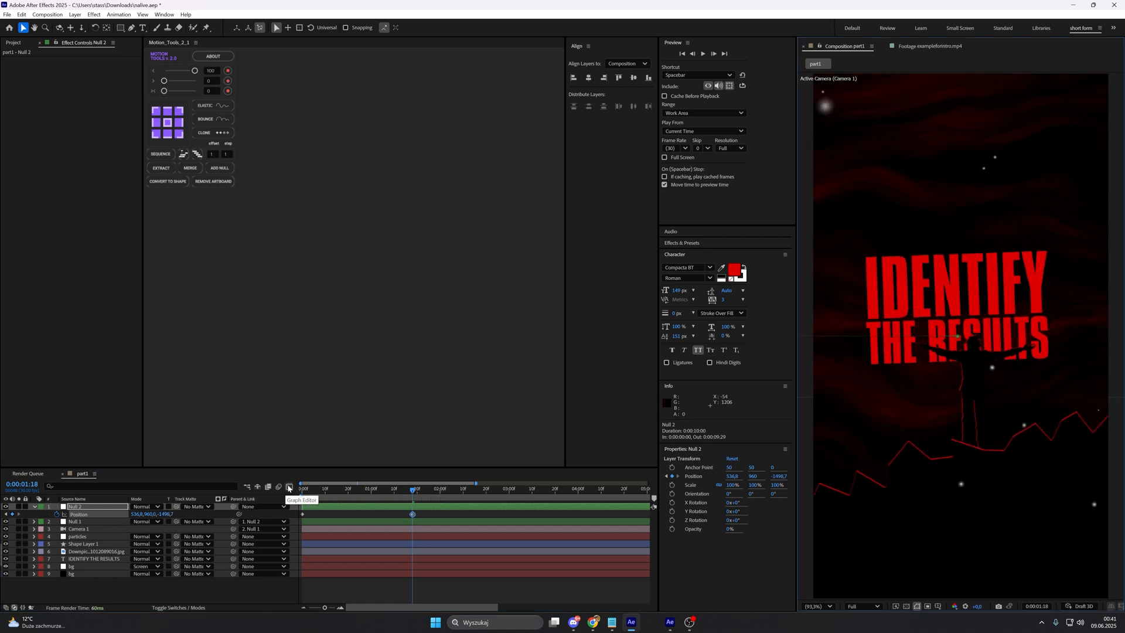
Step: Ease both of Null 2's Position keyframes in the speed graph into a sharp peak in the middle of the move
left_click(289, 488)
left_click(388, 598)
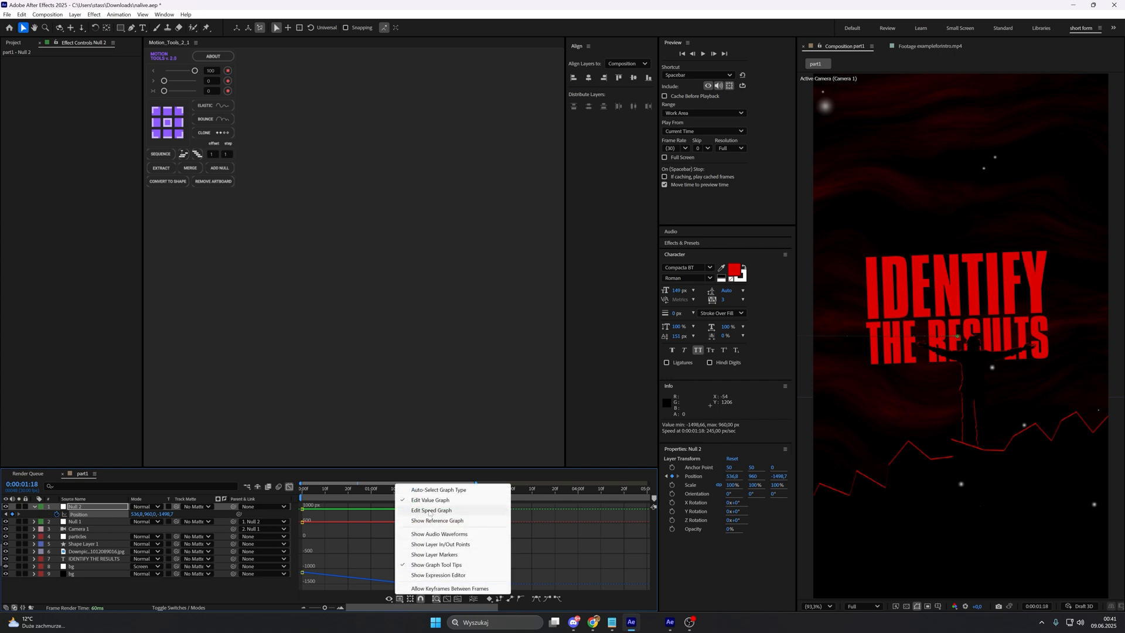
left_click(430, 510)
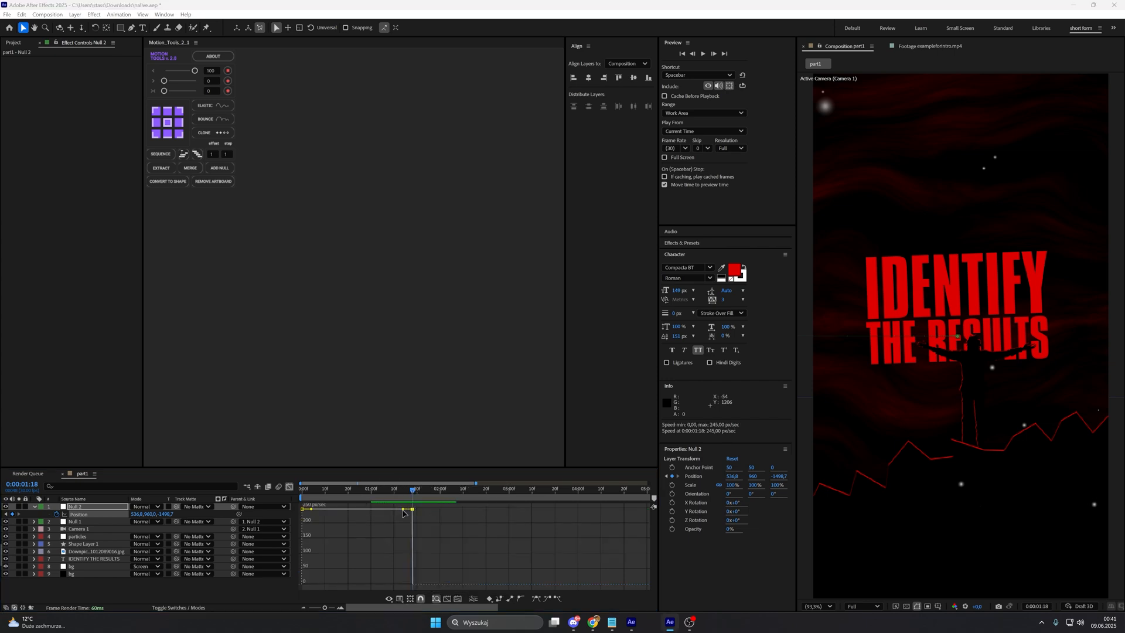
left_click_drag(403, 509, 370, 586)
left_click_drag(311, 552, 353, 595)
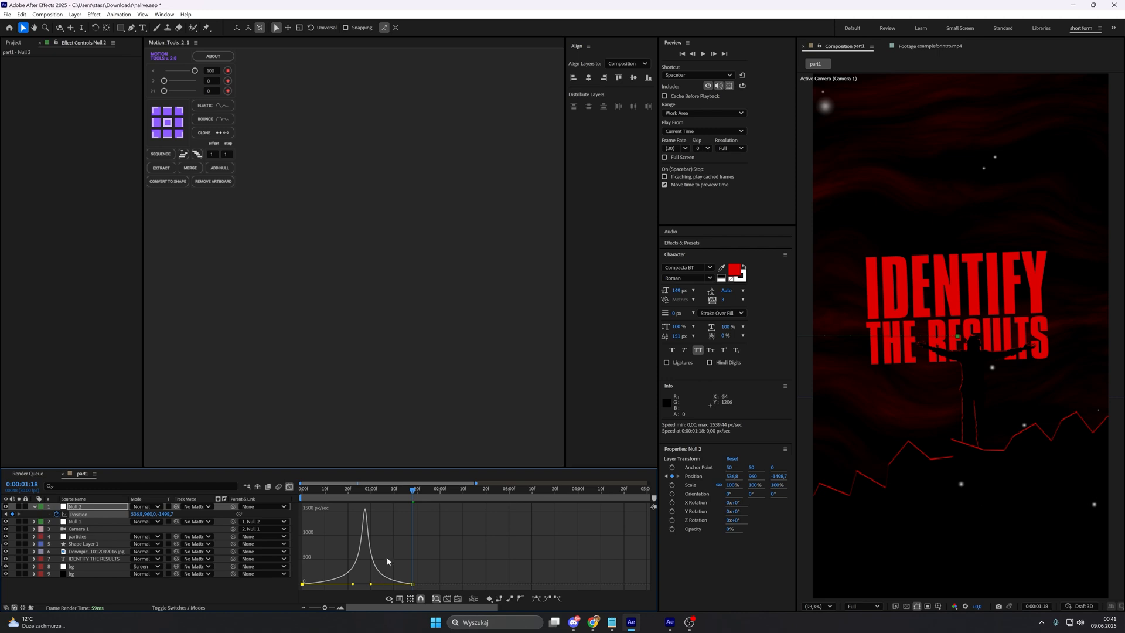
Step: Shift the speed peak of Null 2's Position slightly earlier to 0:00:00:26 and return to the first frame
left_click_drag(381, 489, 362, 495)
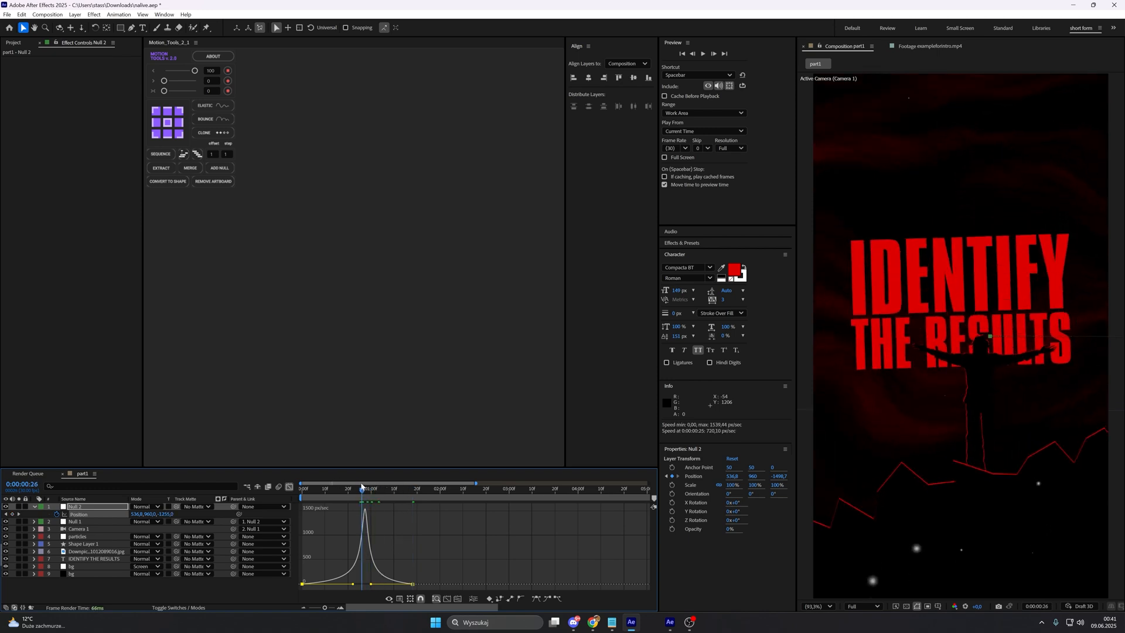
left_click_drag(354, 584, 351, 584)
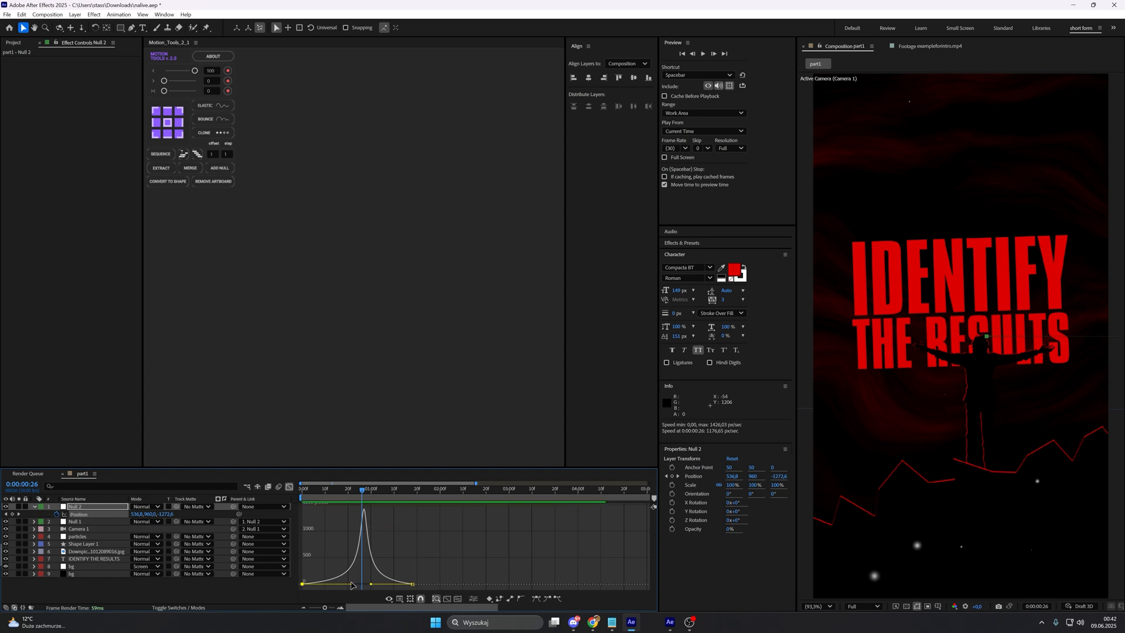
left_click_drag(352, 584, 350, 586)
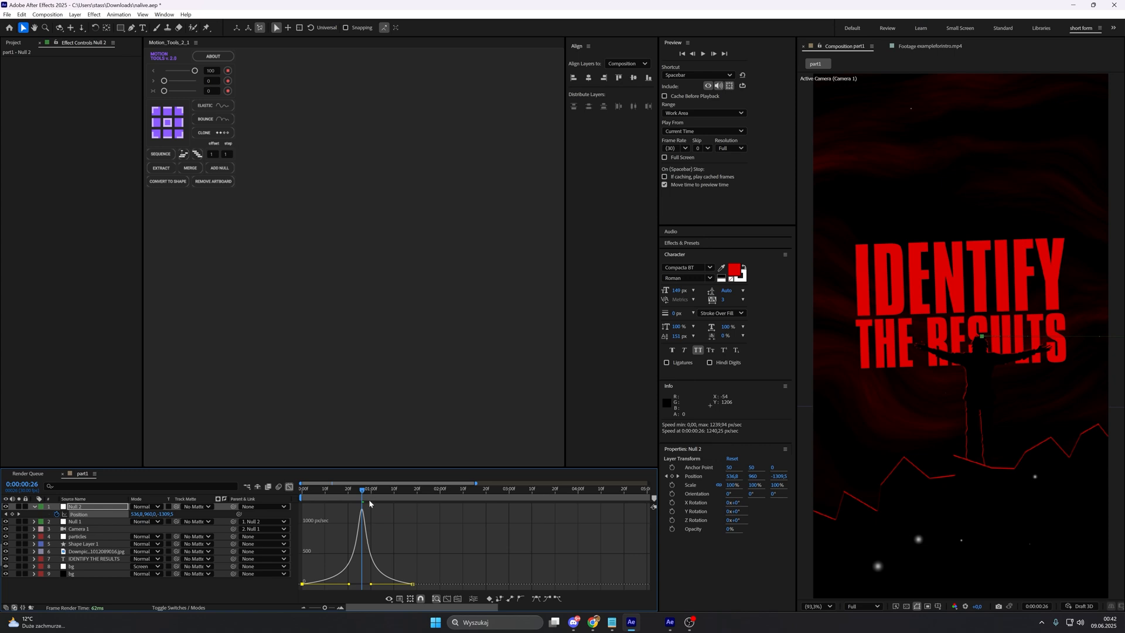
key("shift+F3")
key("Home")
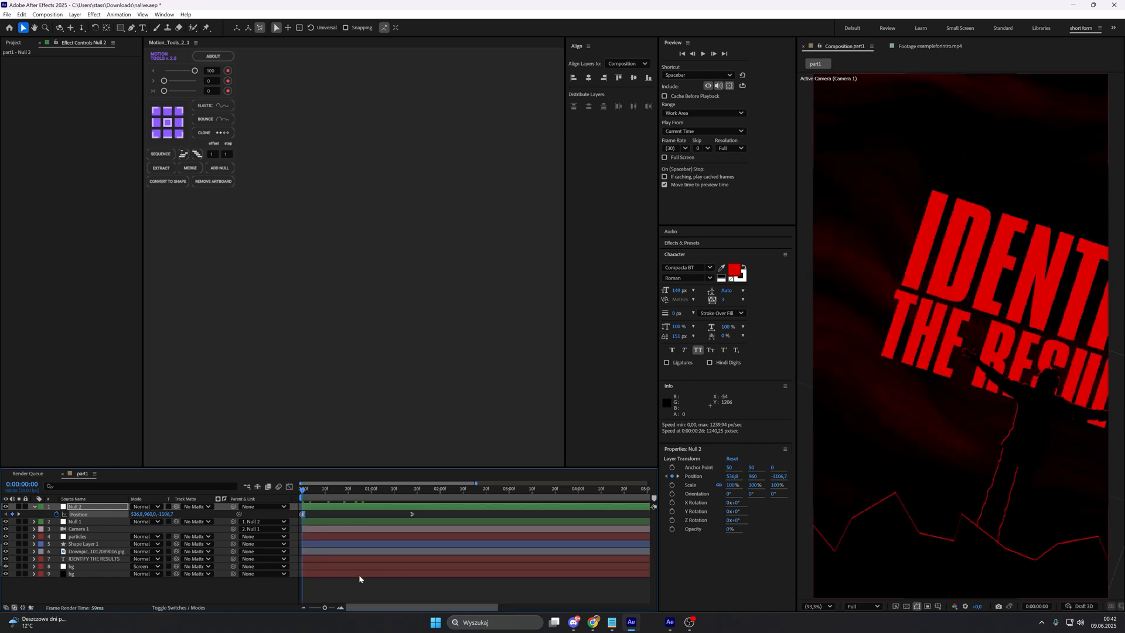
Step: Limit the work area to the first two seconds and place a composition marker at the speed peak, 0:00:00:26
left_click(316, 608)
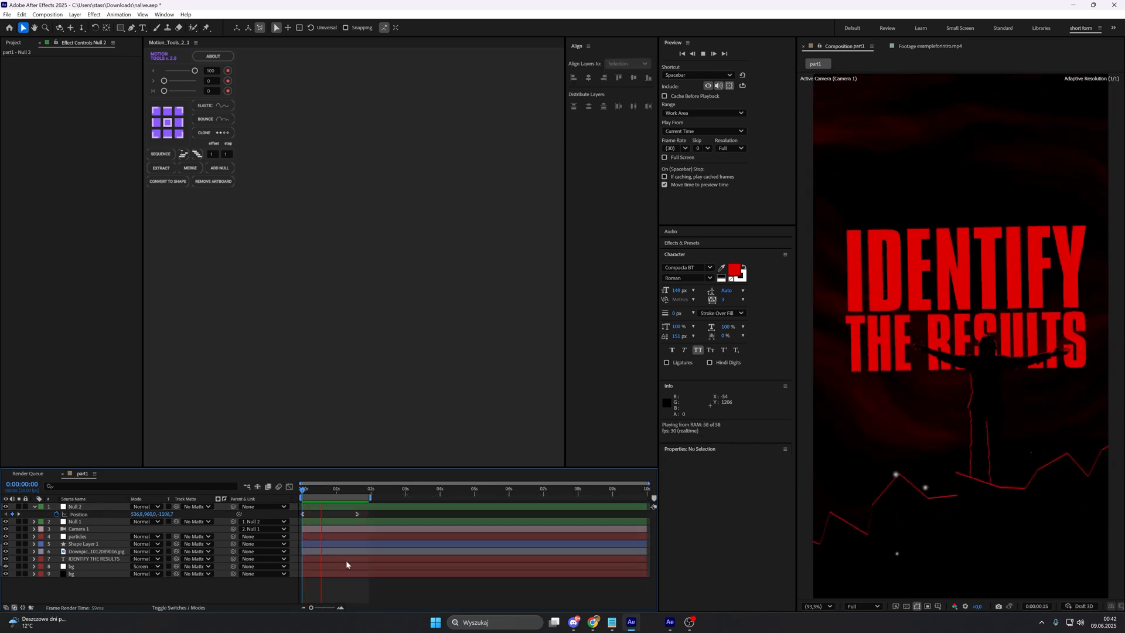
left_click(339, 487)
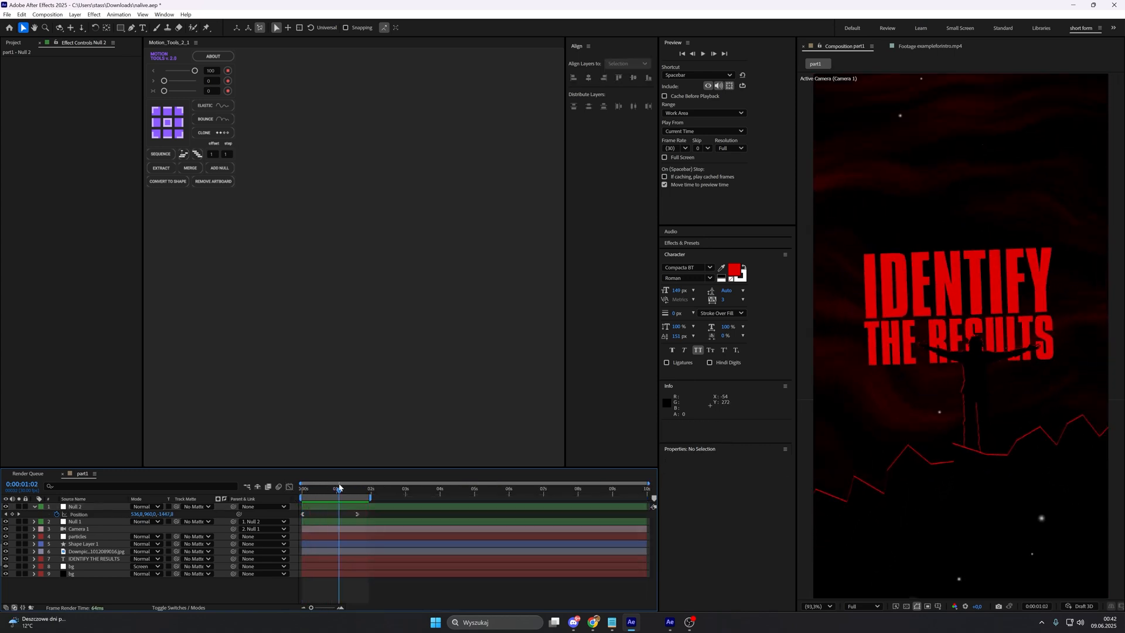
left_click_drag(339, 487, 327, 487)
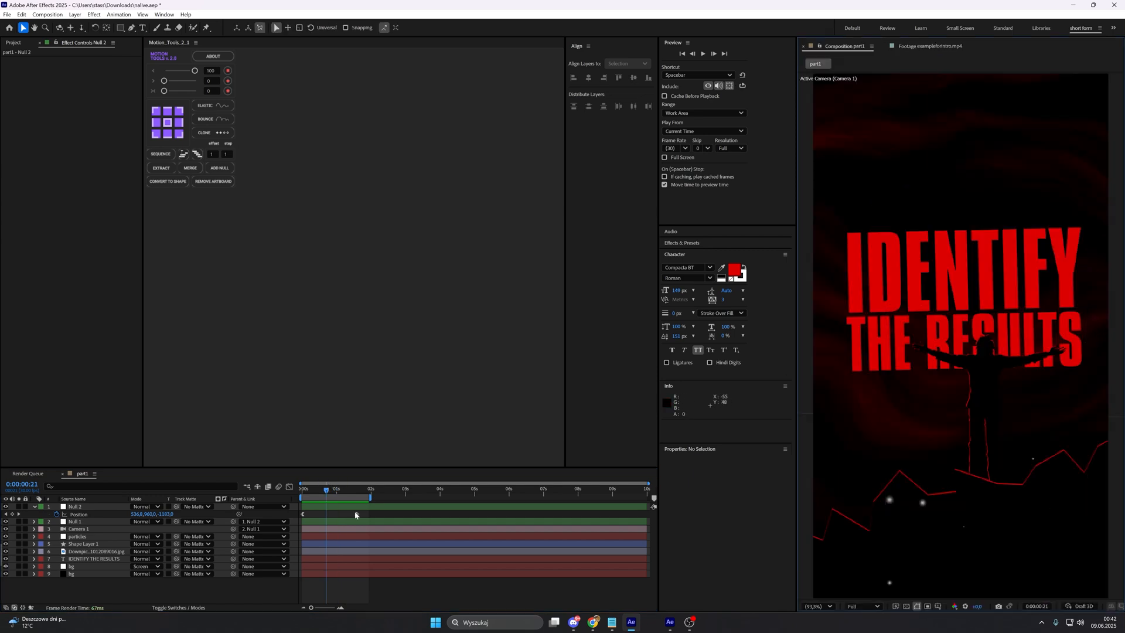
left_click(302, 515)
left_click(290, 486)
left_click_drag(326, 491, 333, 491)
left_click(289, 487)
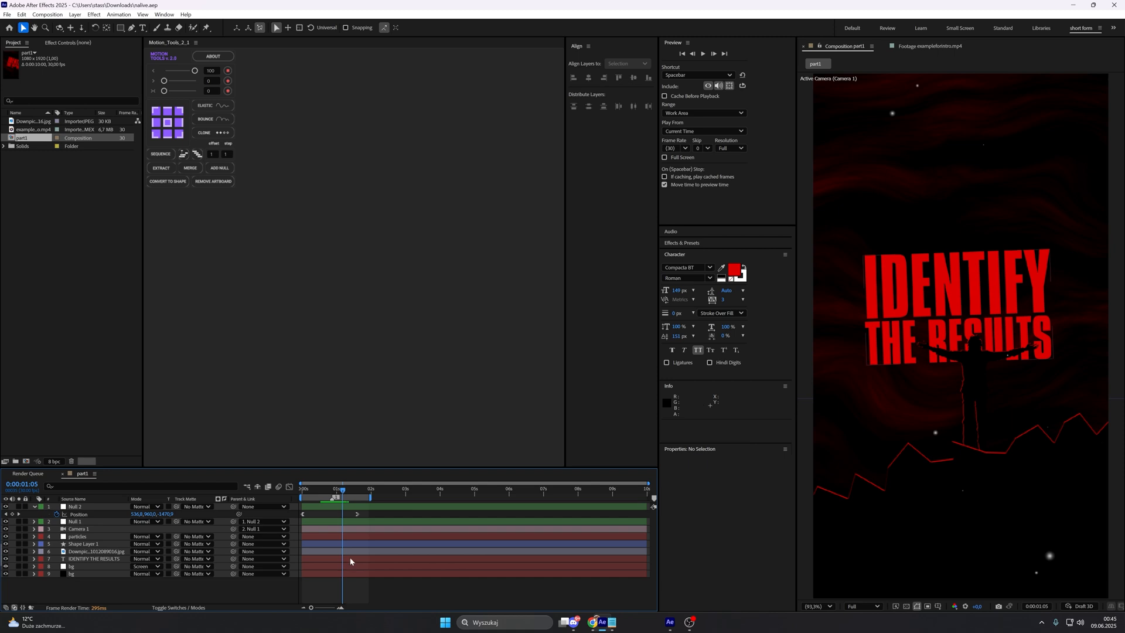
Step: Add a textevo2 animation to the IDENTIFY THE RESULTS layer and base it on words
left_click(350, 558)
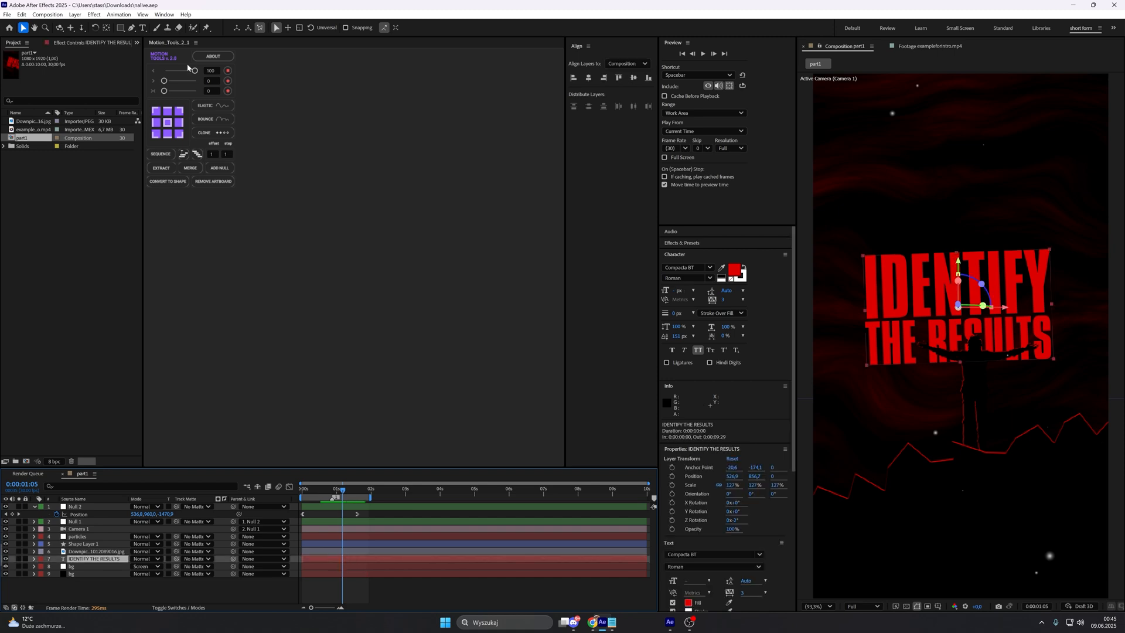
left_click(165, 14)
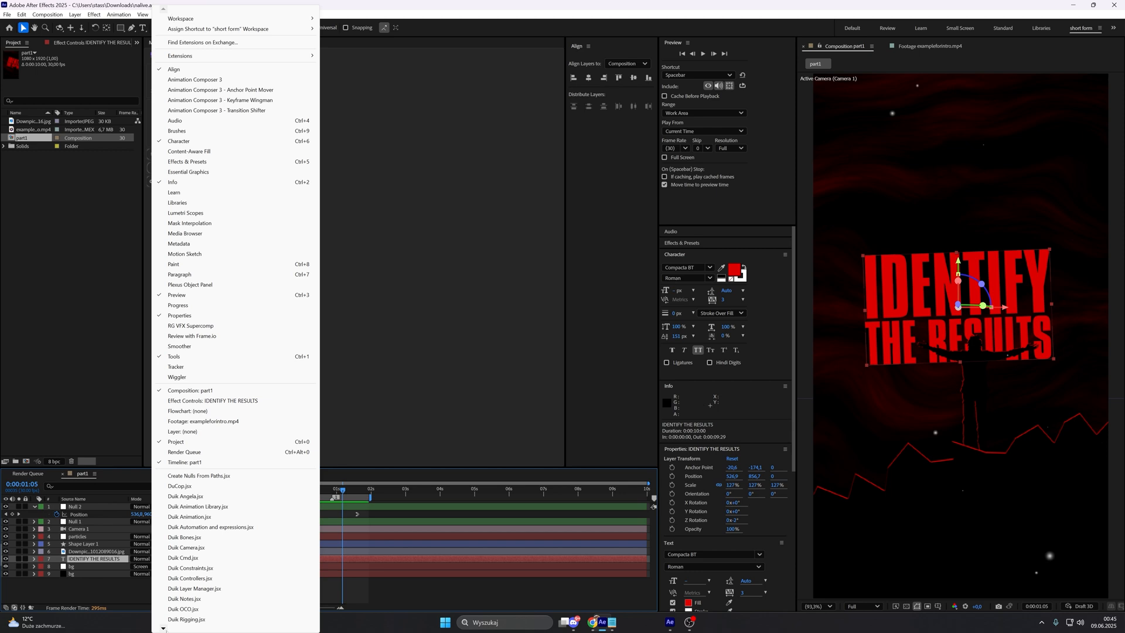
scroll(195, 593, "down", 3)
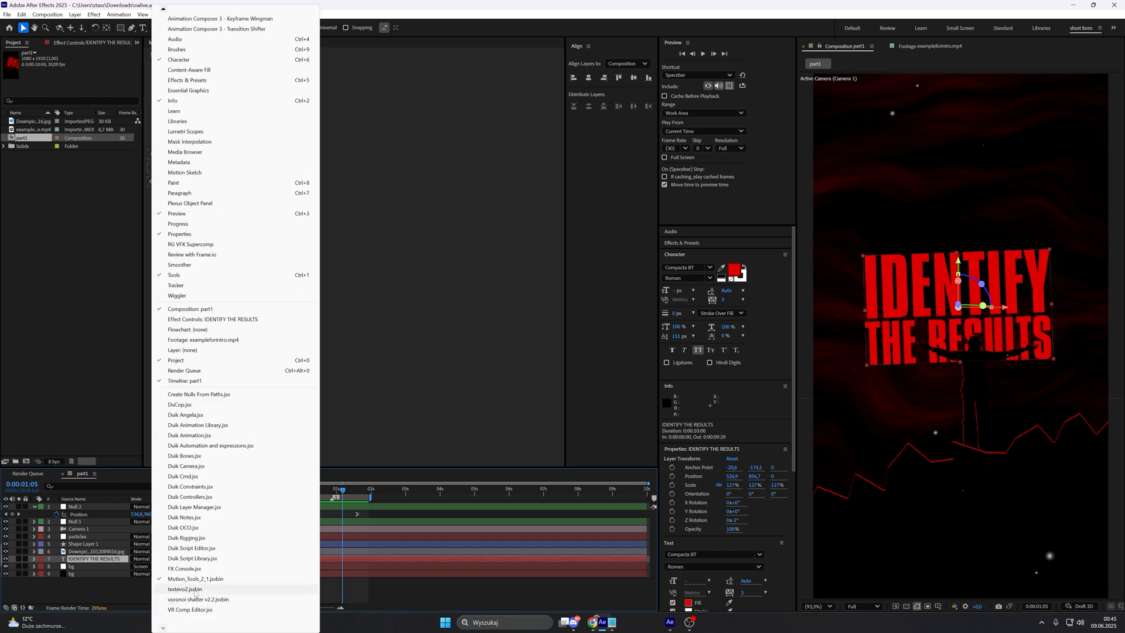
left_click(195, 589)
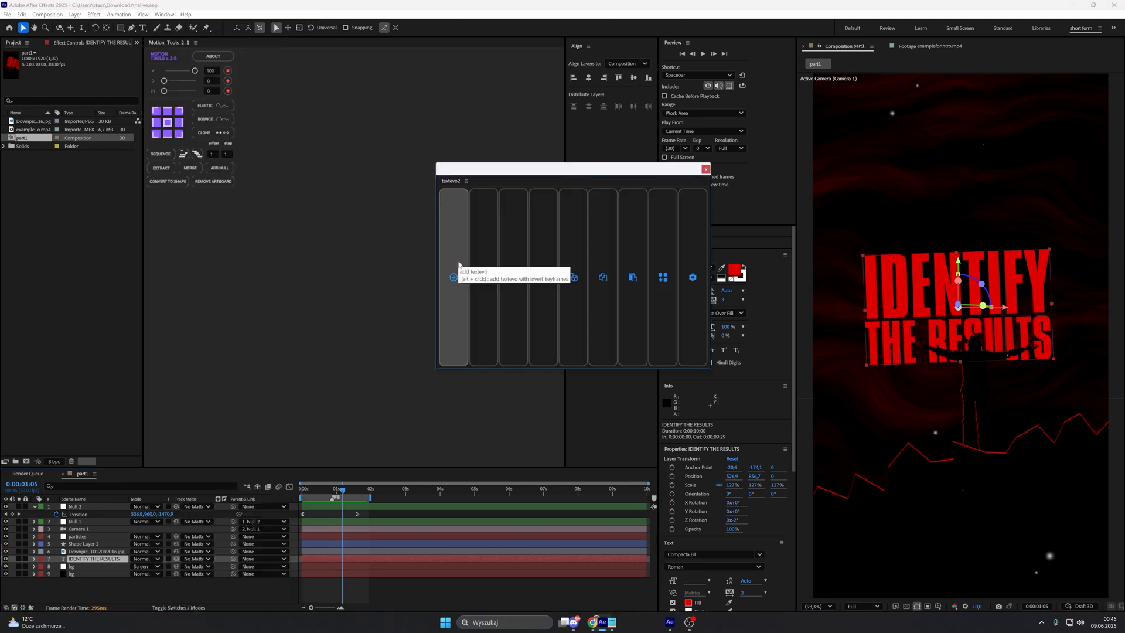
left_click(458, 261)
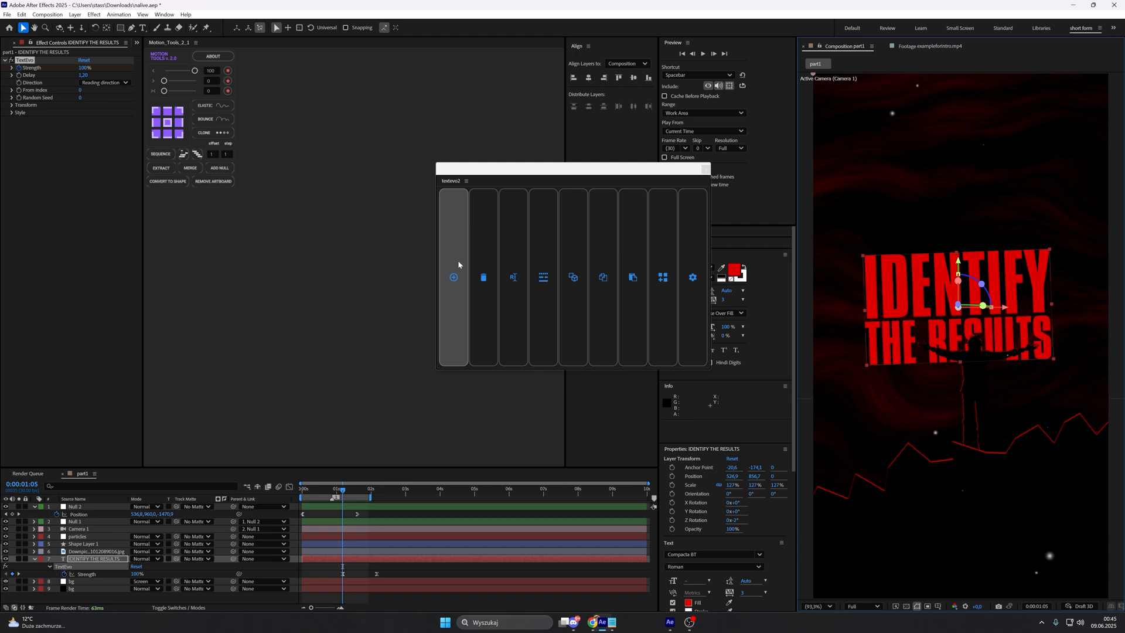
left_click(551, 285)
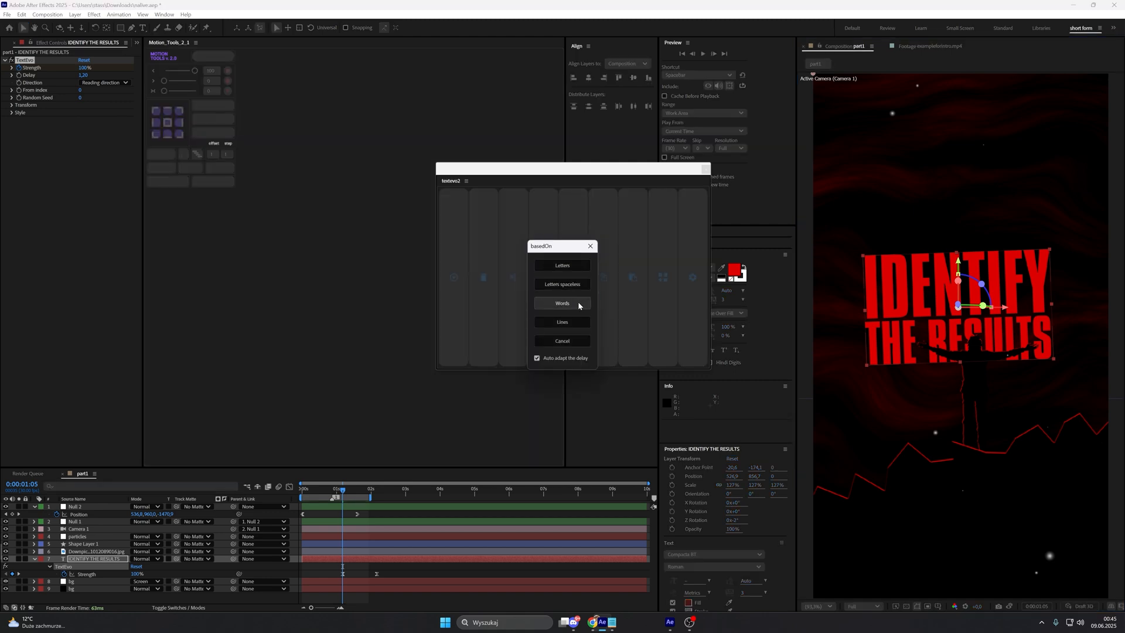
left_click(577, 303)
left_click(706, 168)
Step: Move both of the title's TextEvo Strength keyframes earlier so the animation starts at about 0:00:00:21
left_click_drag(344, 490, 333, 495)
left_click_drag(403, 567, 327, 578)
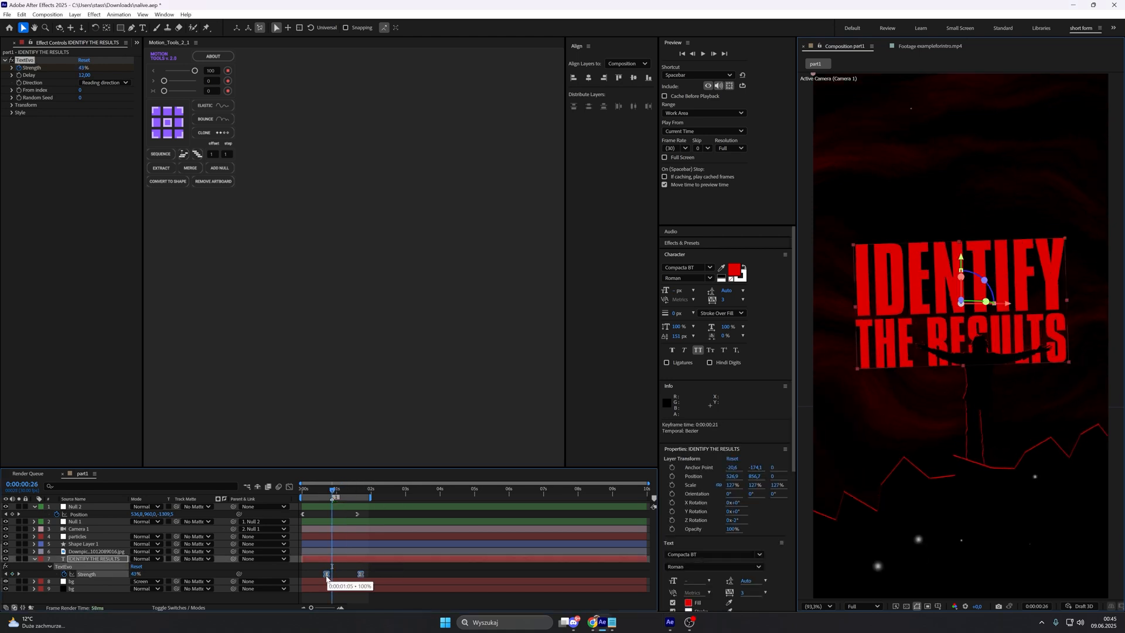
left_click(393, 573)
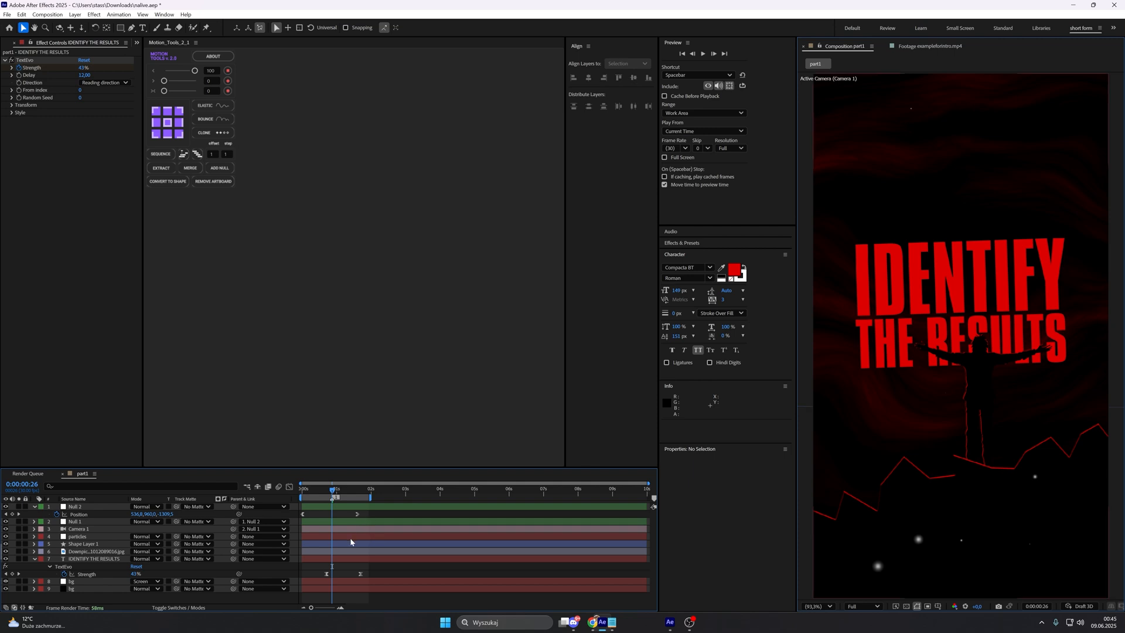
left_click(342, 608)
left_click_drag(373, 609, 350, 608)
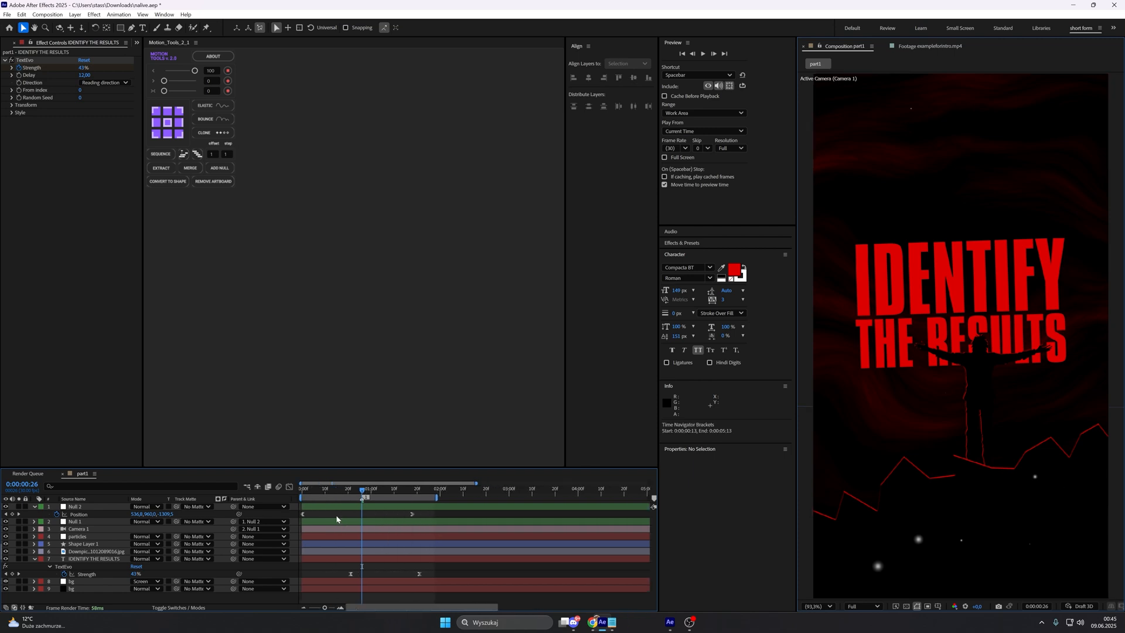
Step: Set the title's TextEvo Delay to 5 and its Transform Opacity to 0%, and preview the word reveal
left_click(86, 76)
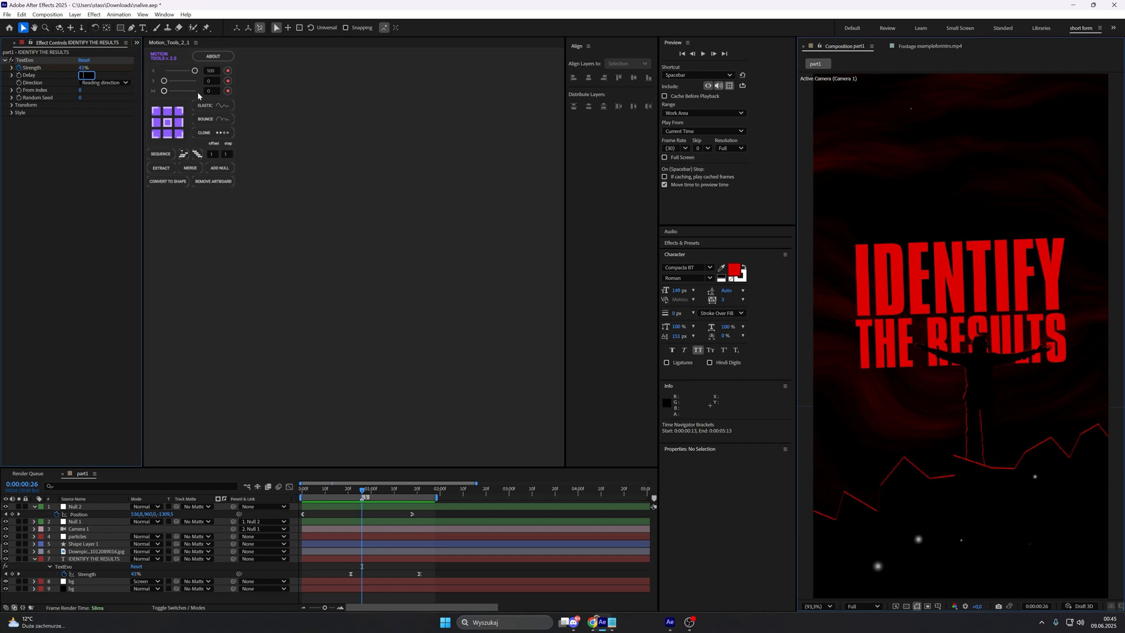
key("Return")
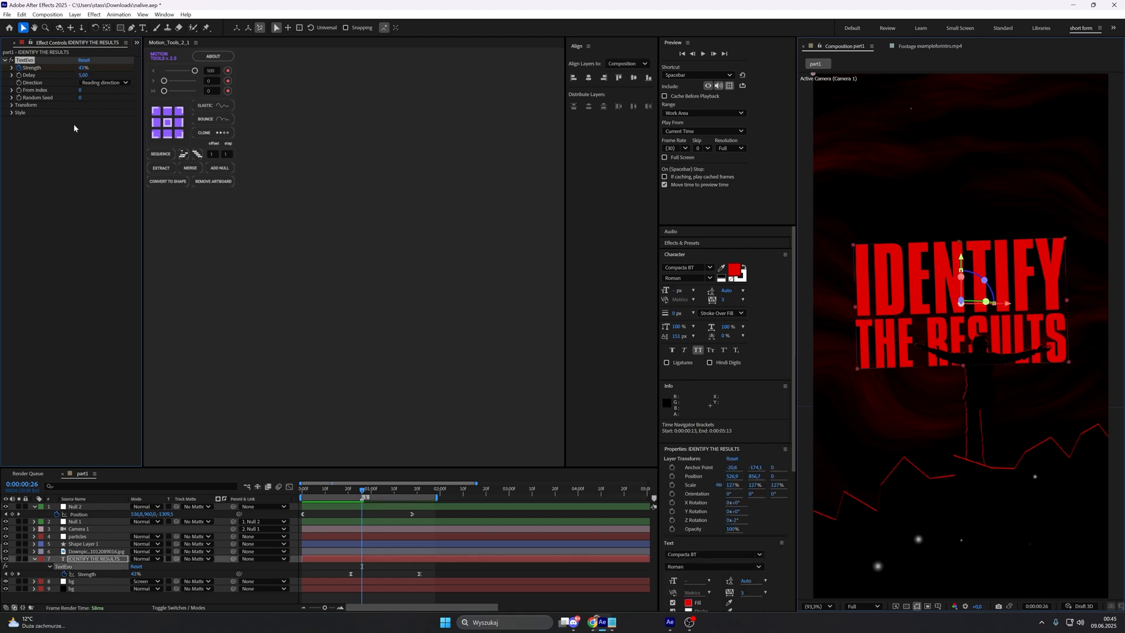
left_click(17, 106)
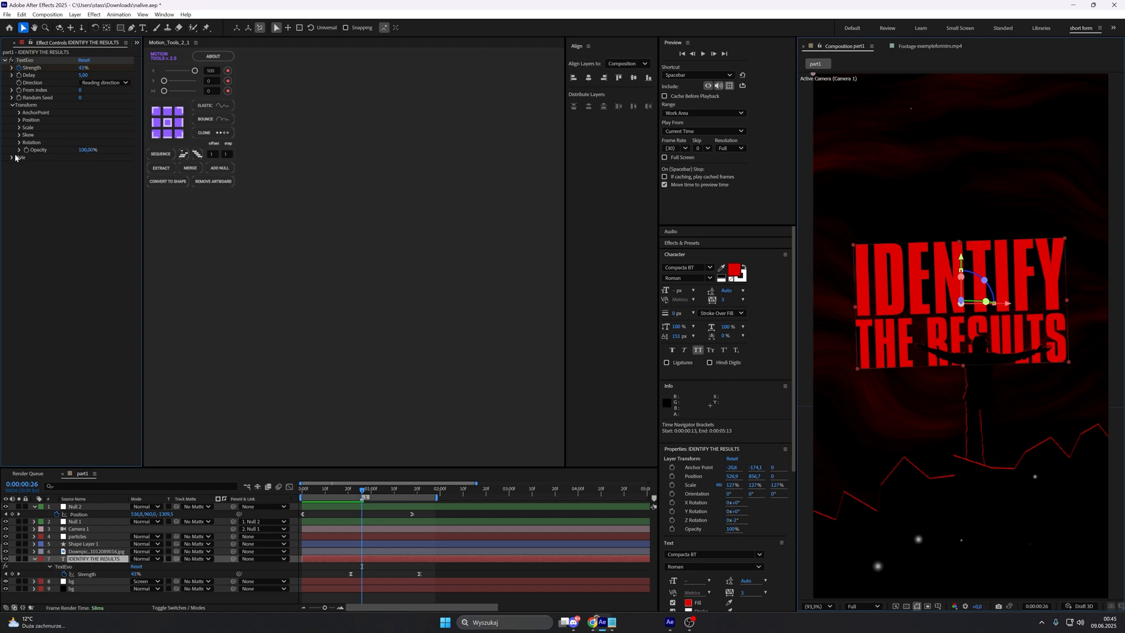
left_click(86, 151)
type("0")
key("Return")
key("space")
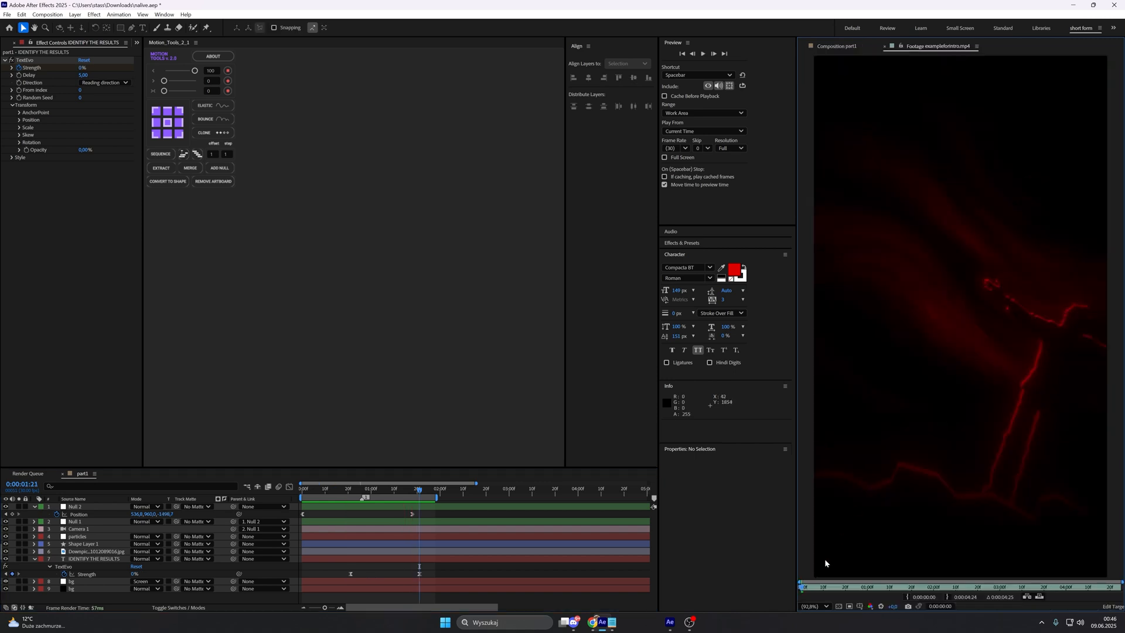
Step: Check the title's look in the reference footage and create an adjustment layer above all other layers in part1
left_click_drag(805, 586, 891, 578)
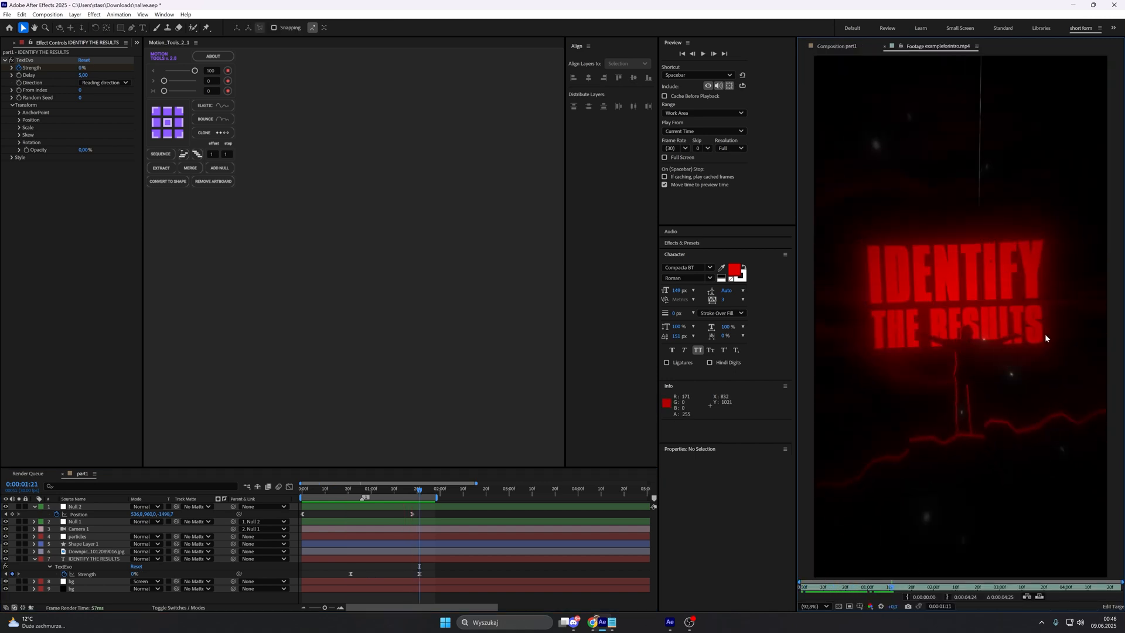
left_click(837, 46)
left_click(35, 506)
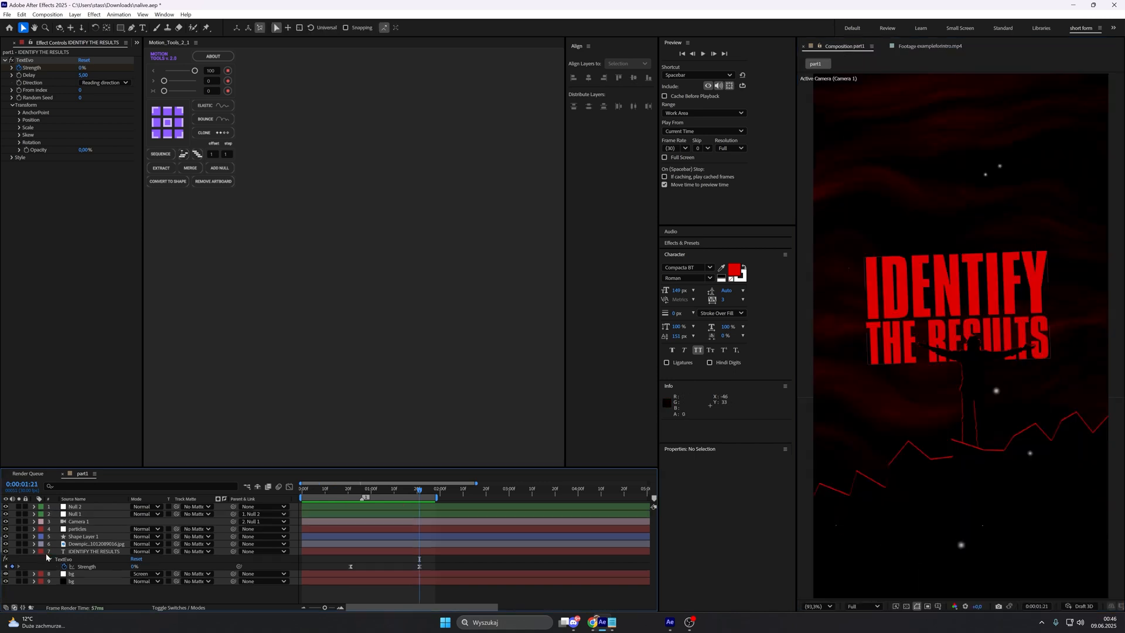
left_click(34, 551)
right_click(93, 589)
mouse_move(141, 479)
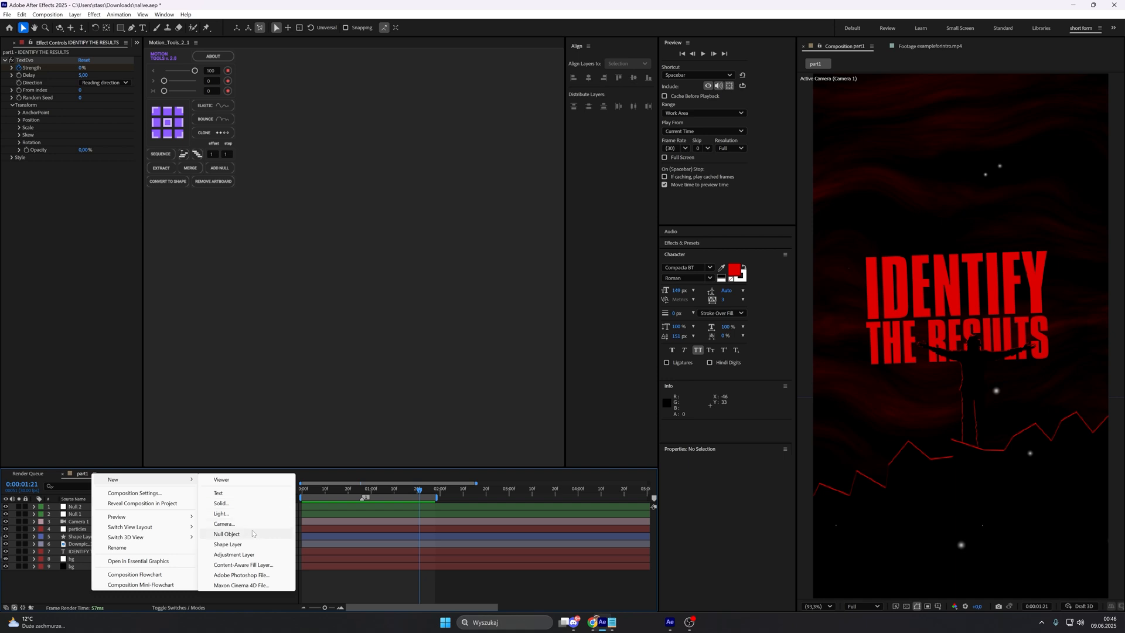
left_click(261, 555)
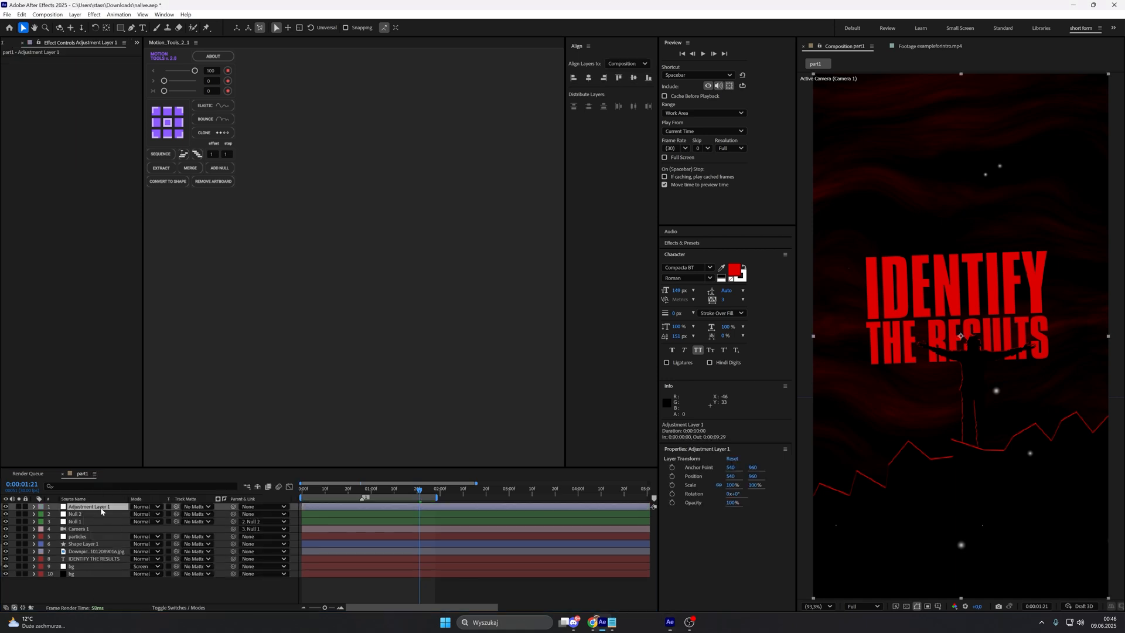
Step: Apply Deep Glow to Adjustment Layer 1 and set its Exposure to 0.30
key("ctrl+space")
type("deep")
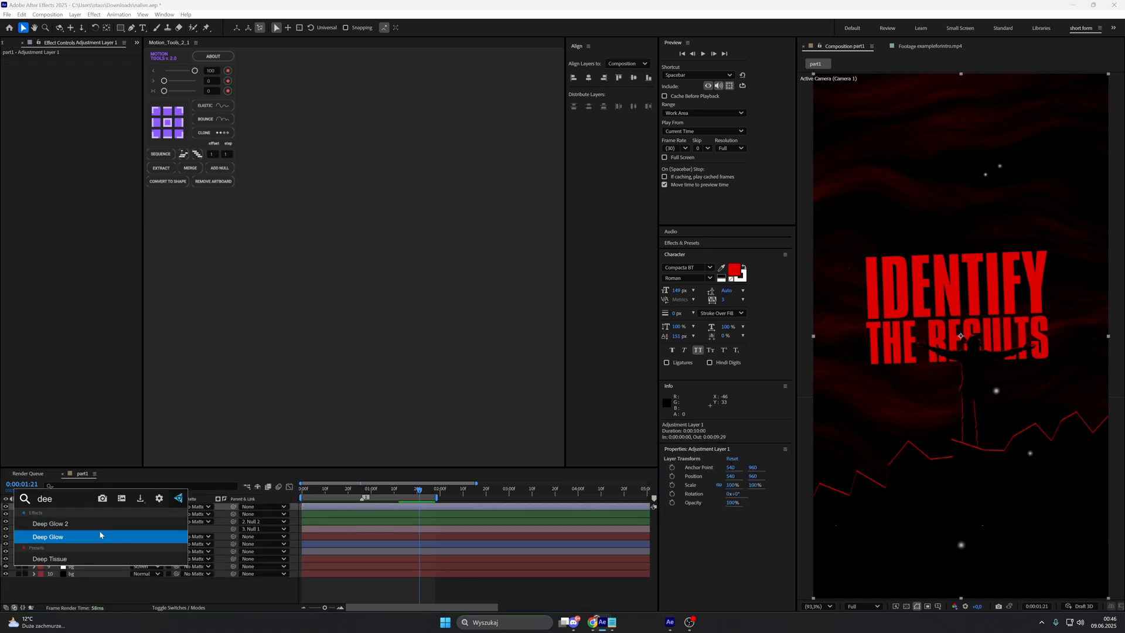
left_click(99, 532)
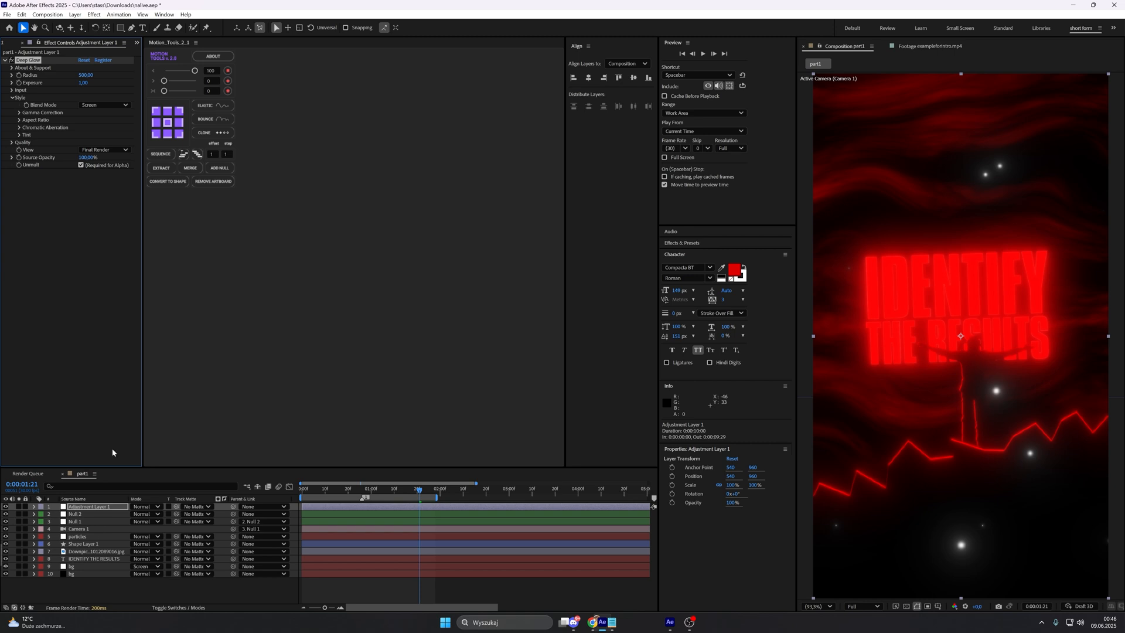
left_click(84, 83)
key("Return")
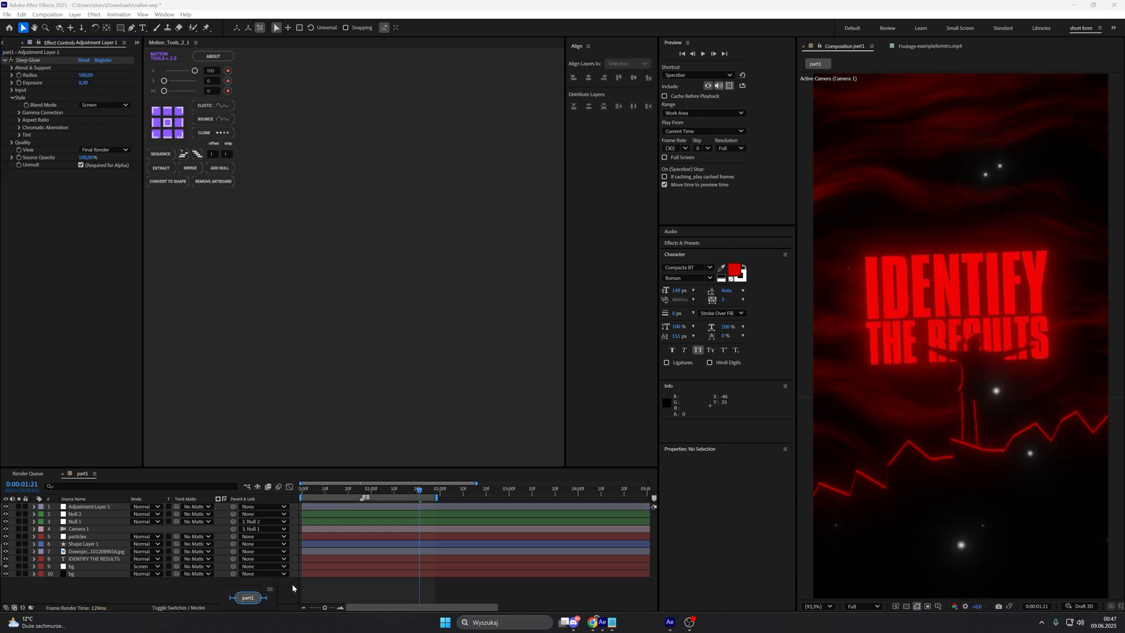
Step: Create a new adjustment layer above the glow layer, apply CC Vignette to it and set its Amount to 200
right_click(293, 584)
mouse_move(316, 474)
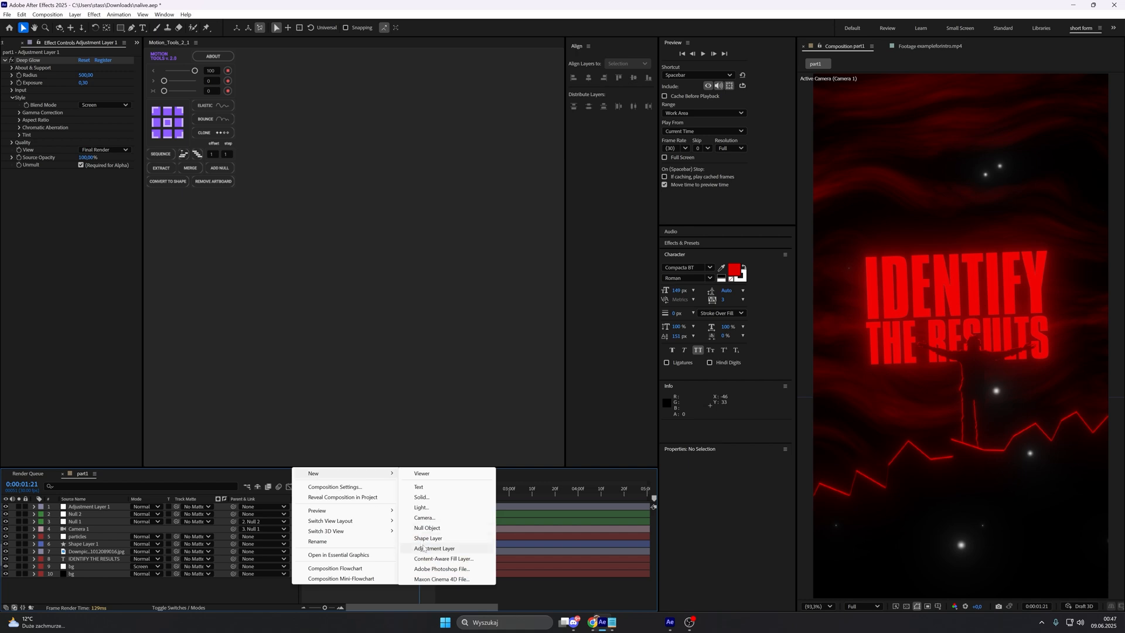
left_click(462, 537)
key("ctrl+space")
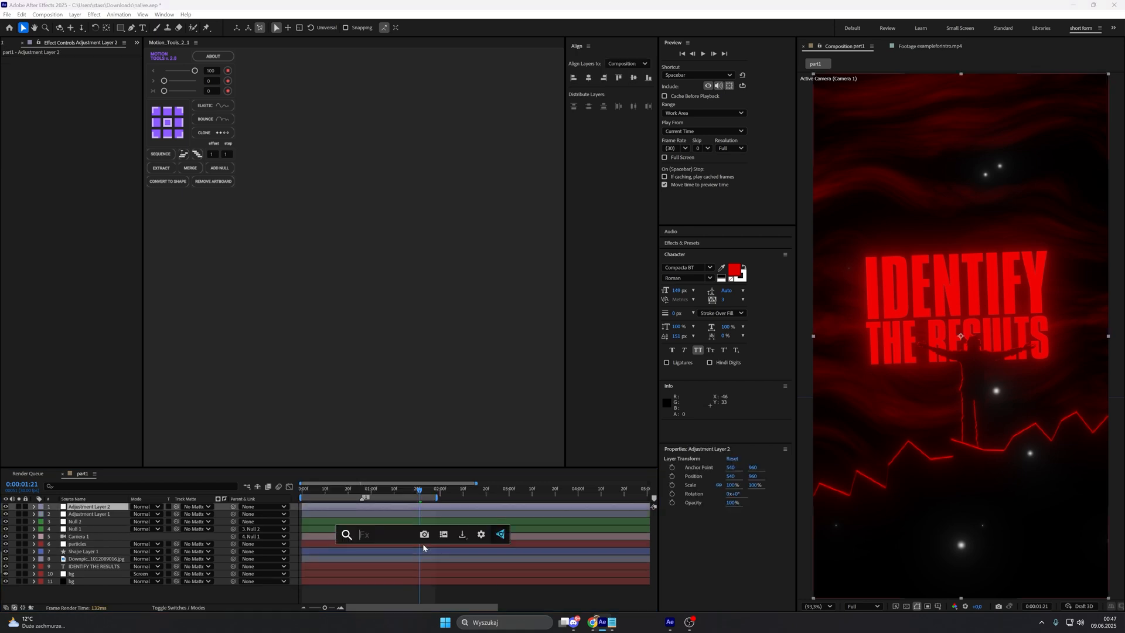
type("cc")
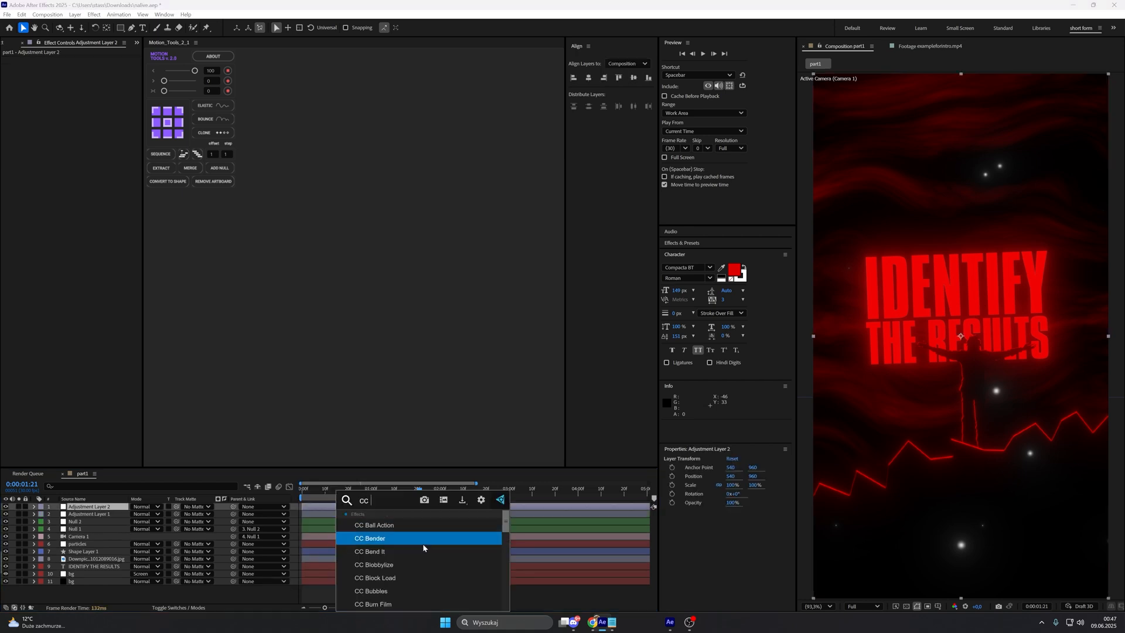
type(" v")
left_click(410, 540)
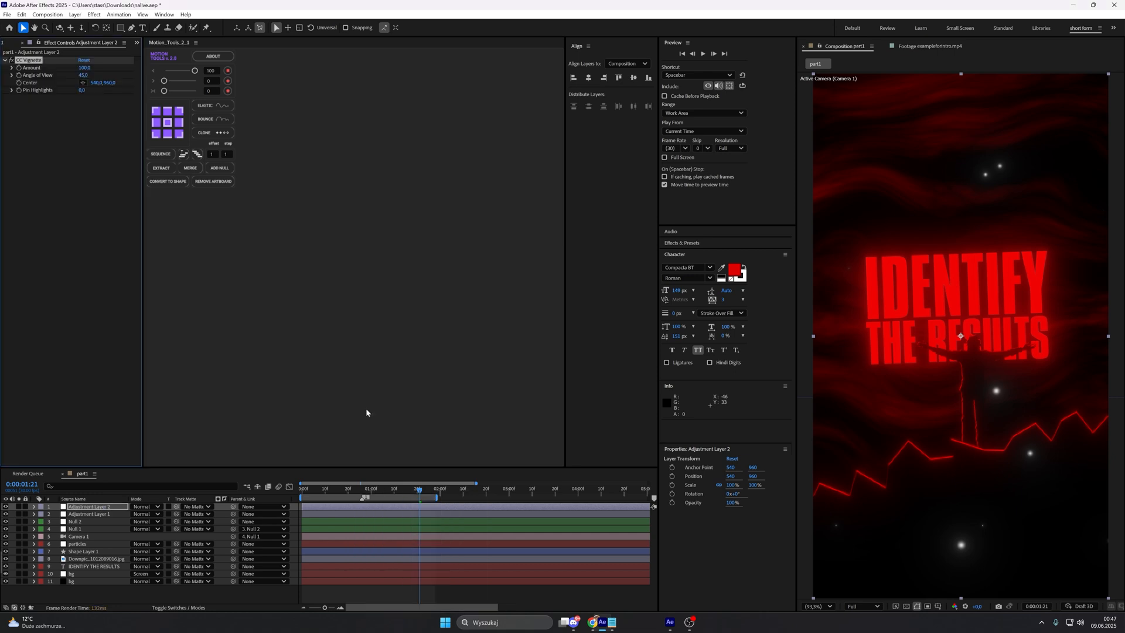
left_click(84, 68)
type("200")
key("Return")
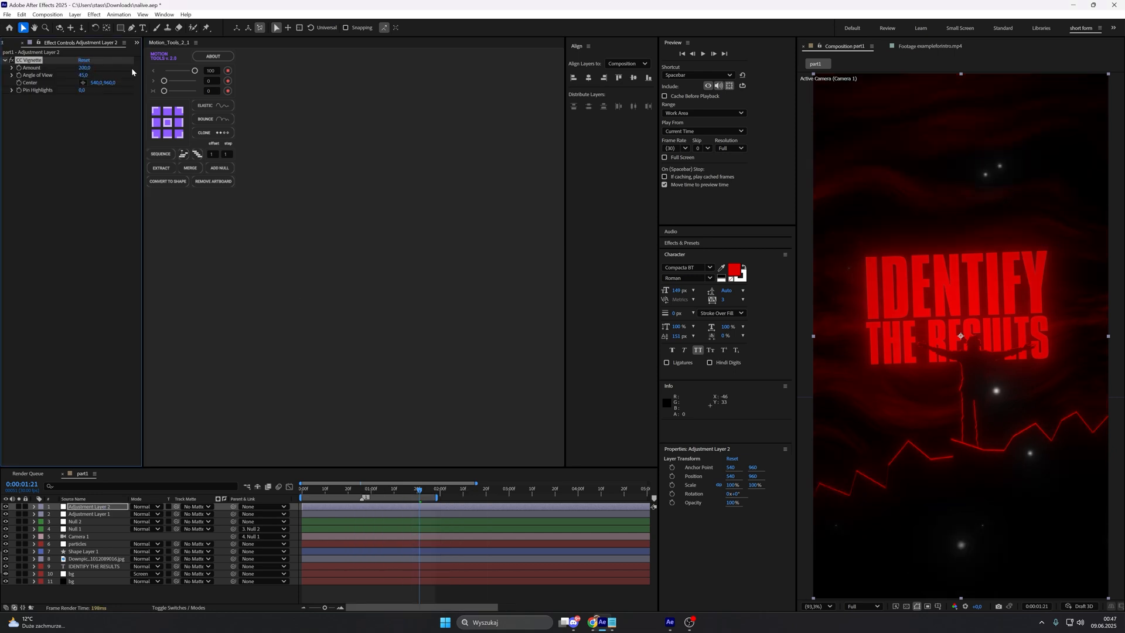
Step: Create another adjustment layer above the vignette layer and apply S_FilmDamage to it
right_click(261, 594)
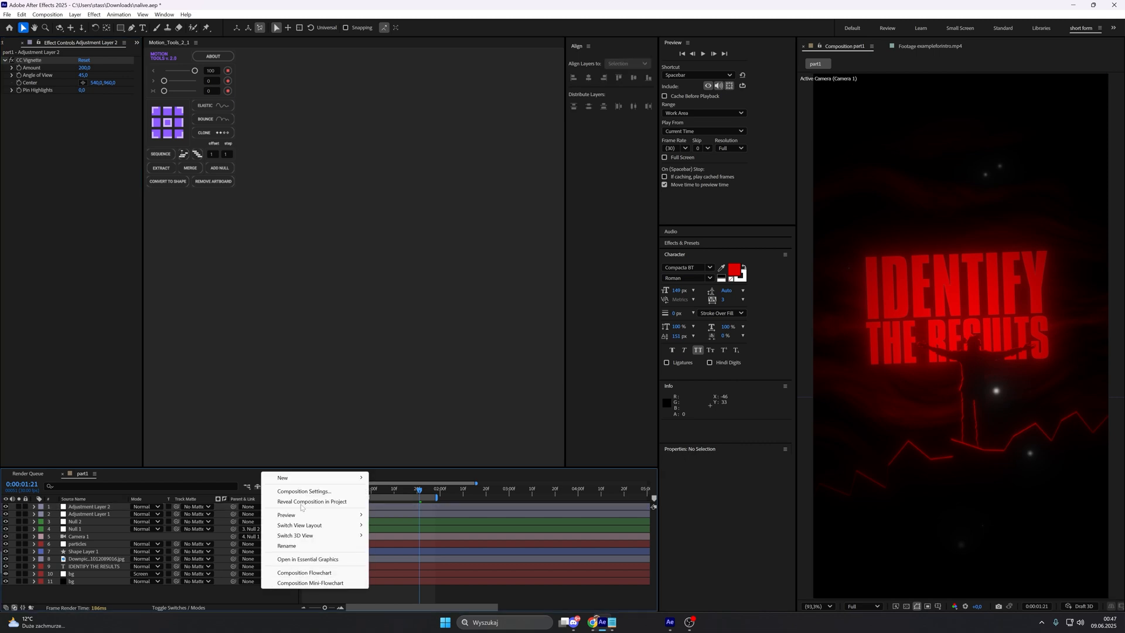
mouse_move(287, 476)
left_click(415, 551)
key("ctrl+space")
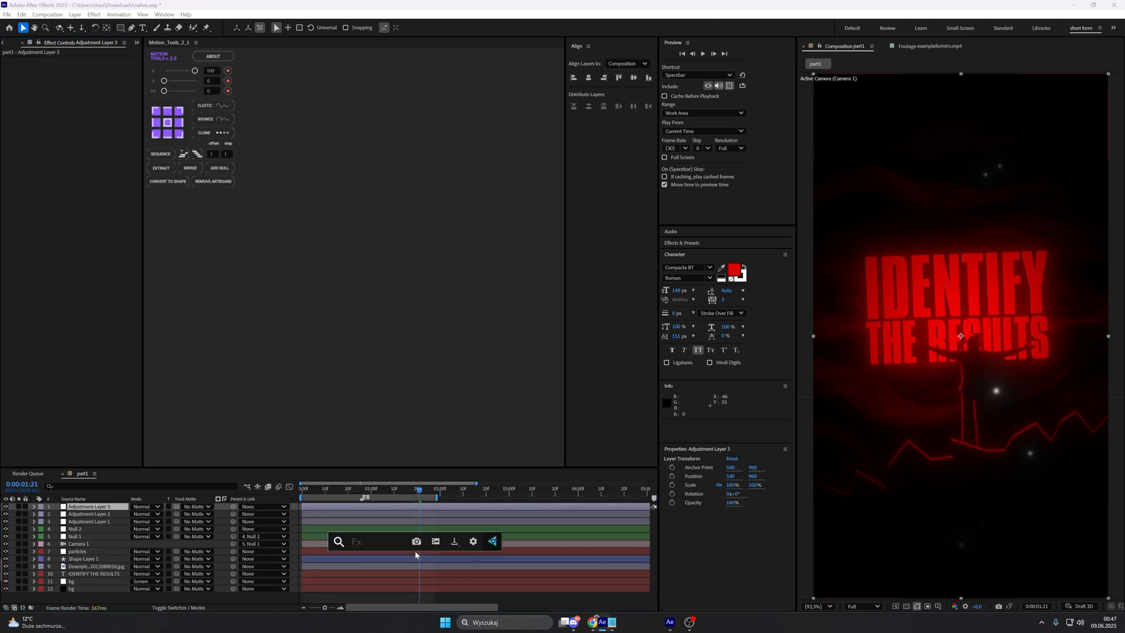
type("film")
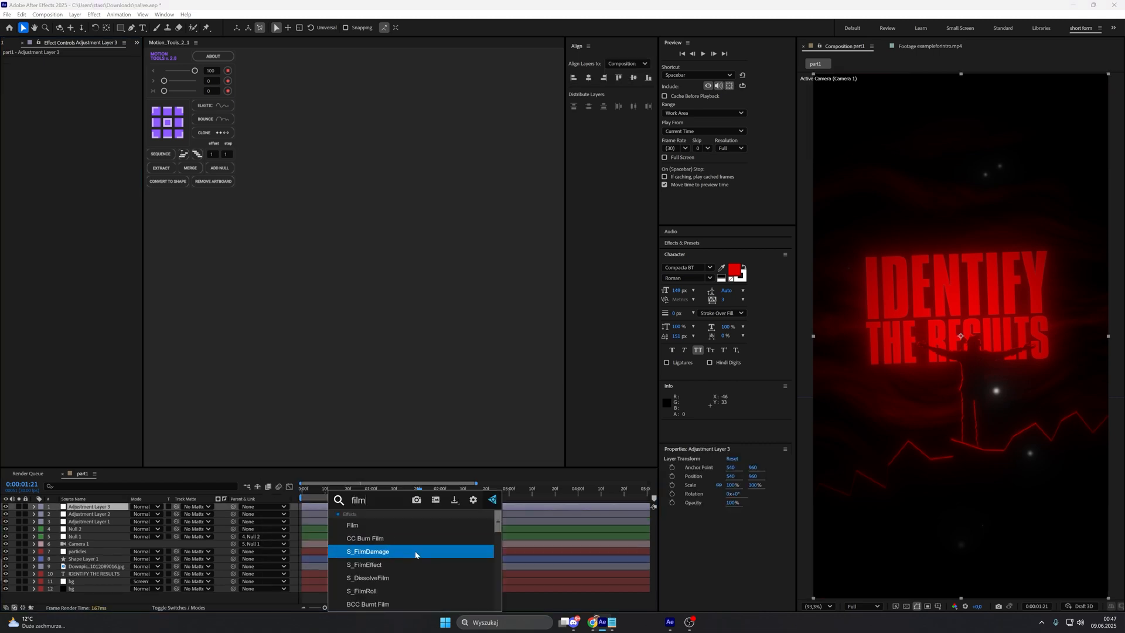
left_click(428, 553)
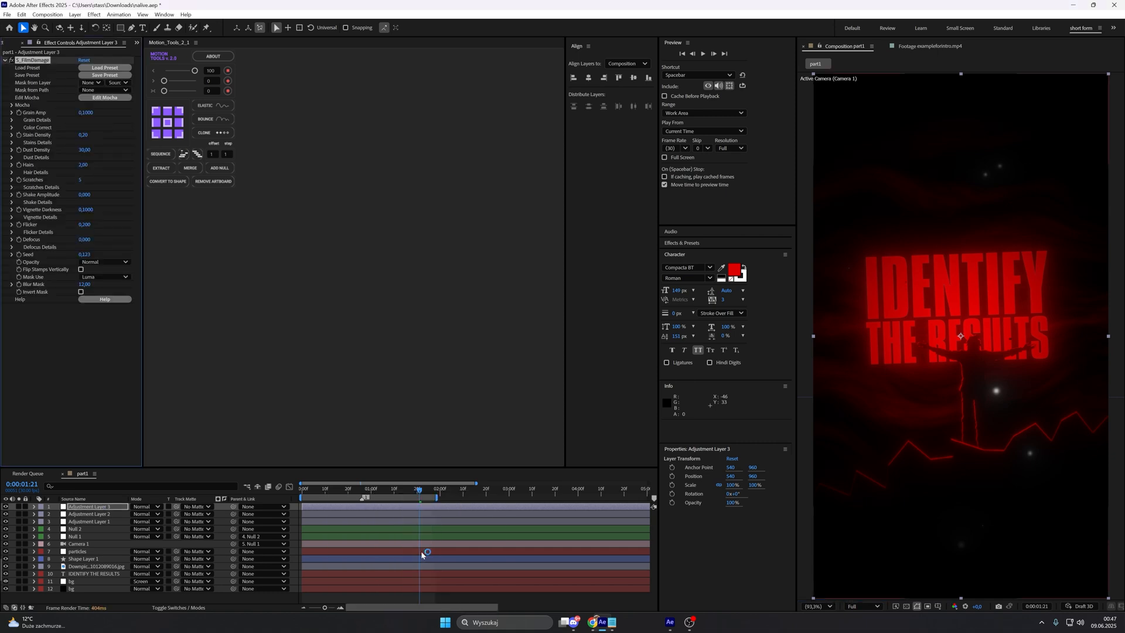
Step: Create an adjustment layer above the film damage layer with Posterize Time at a Frame Rate of 12
right_click(286, 596)
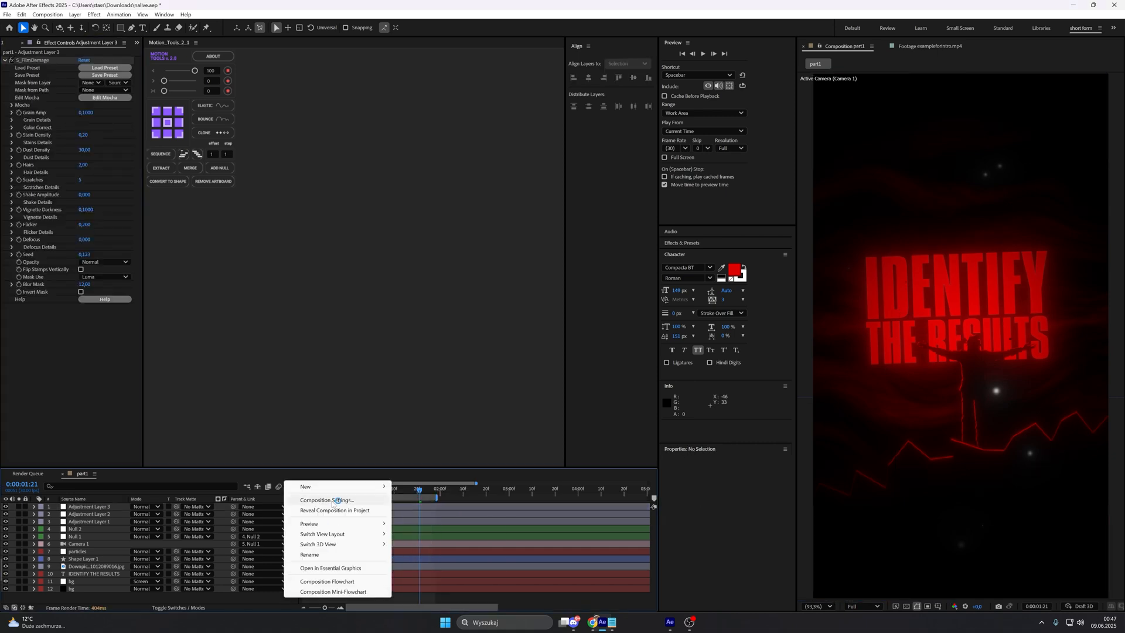
mouse_move(331, 491)
left_click(428, 557)
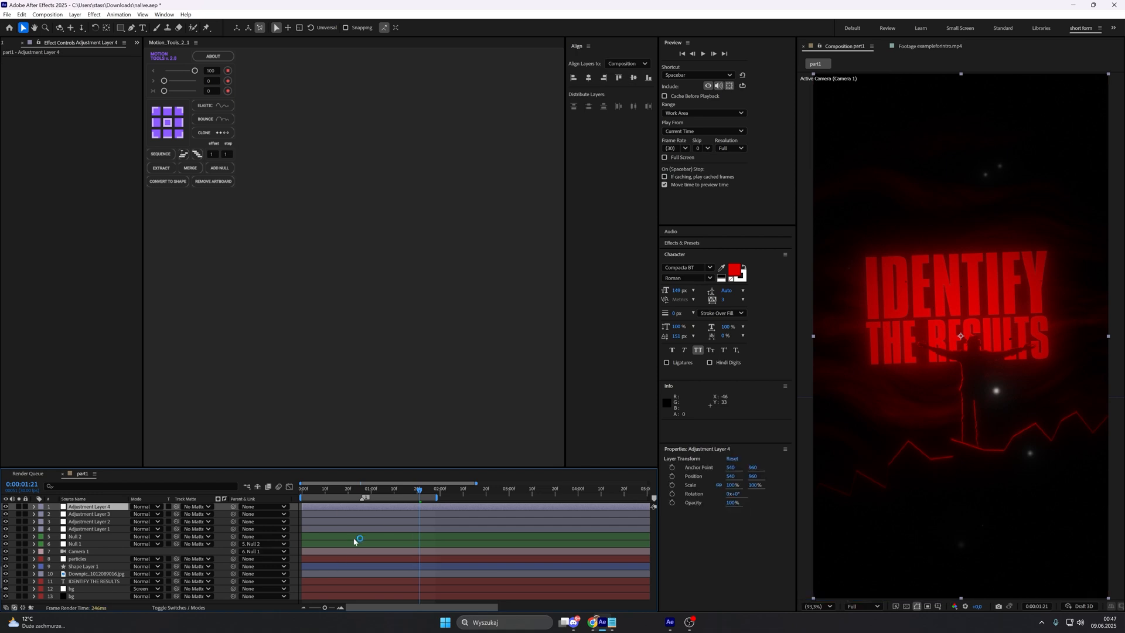
key("ctrl+space")
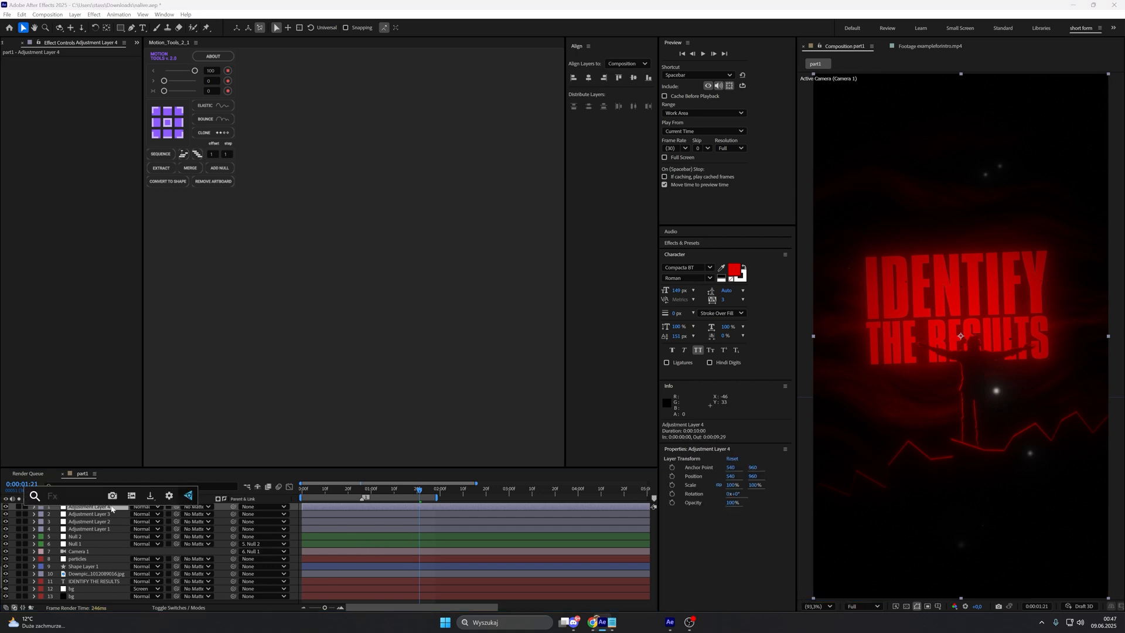
type("pos")
left_click(104, 534)
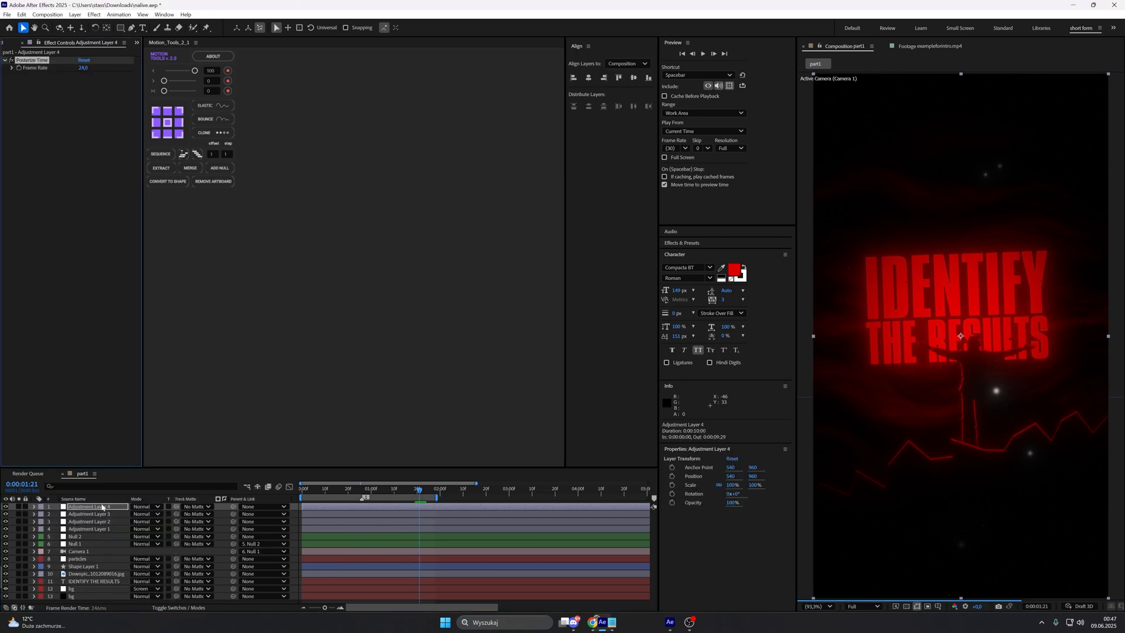
left_click(88, 68)
type("12")
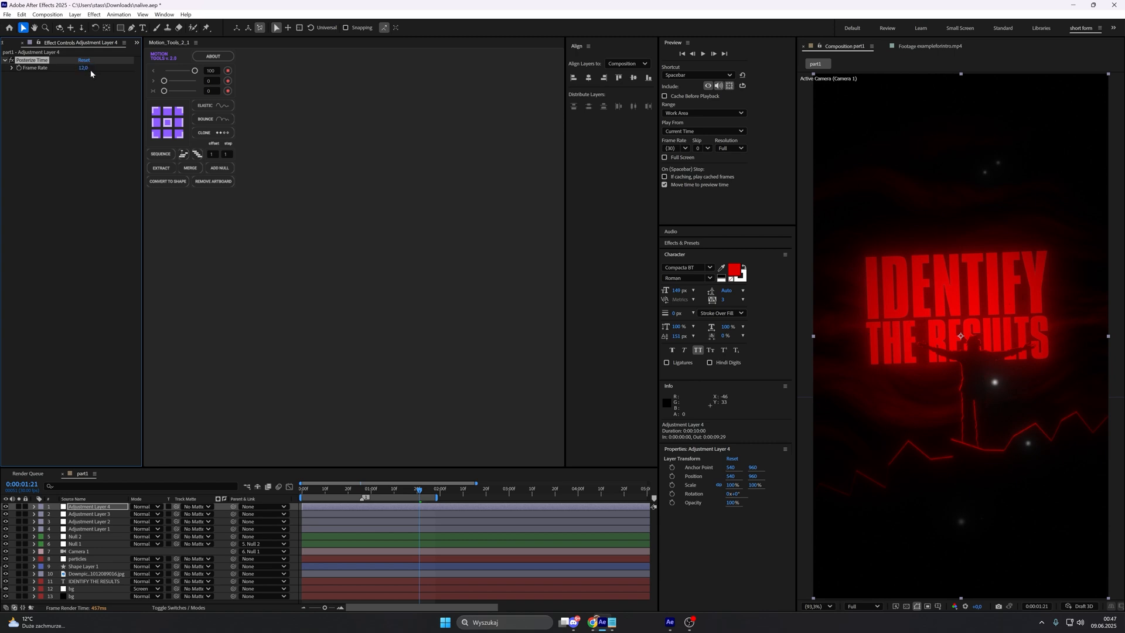
key("Return")
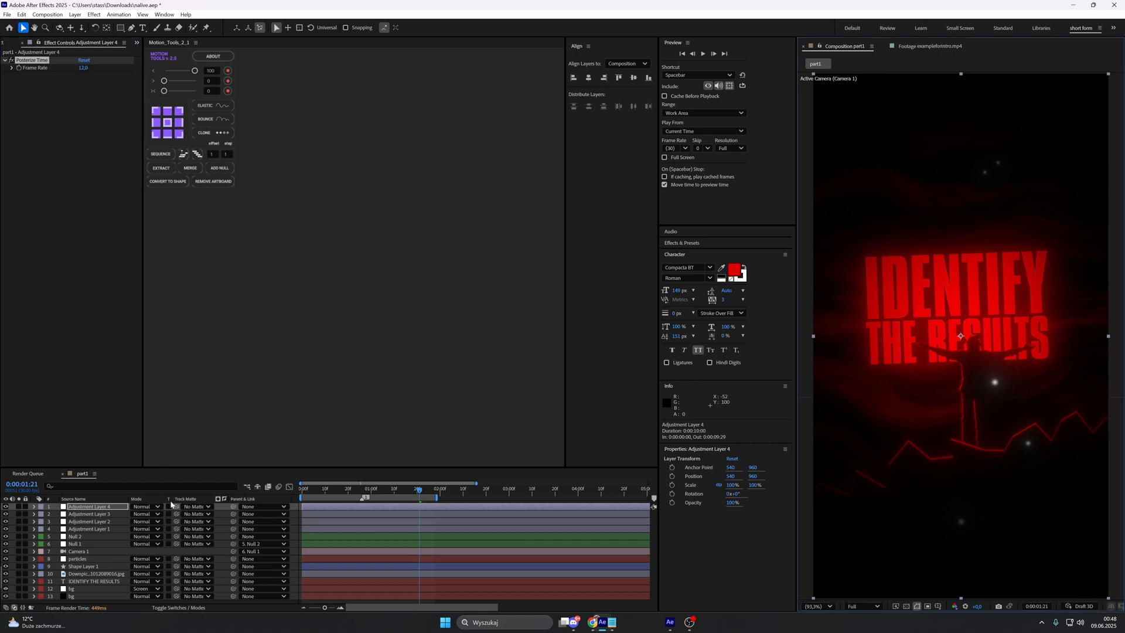
Step: Create another adjustment layer, place it directly below the Posterize Time layer and apply CC Radial Blur to it
right_click(298, 526)
left_click(472, 486)
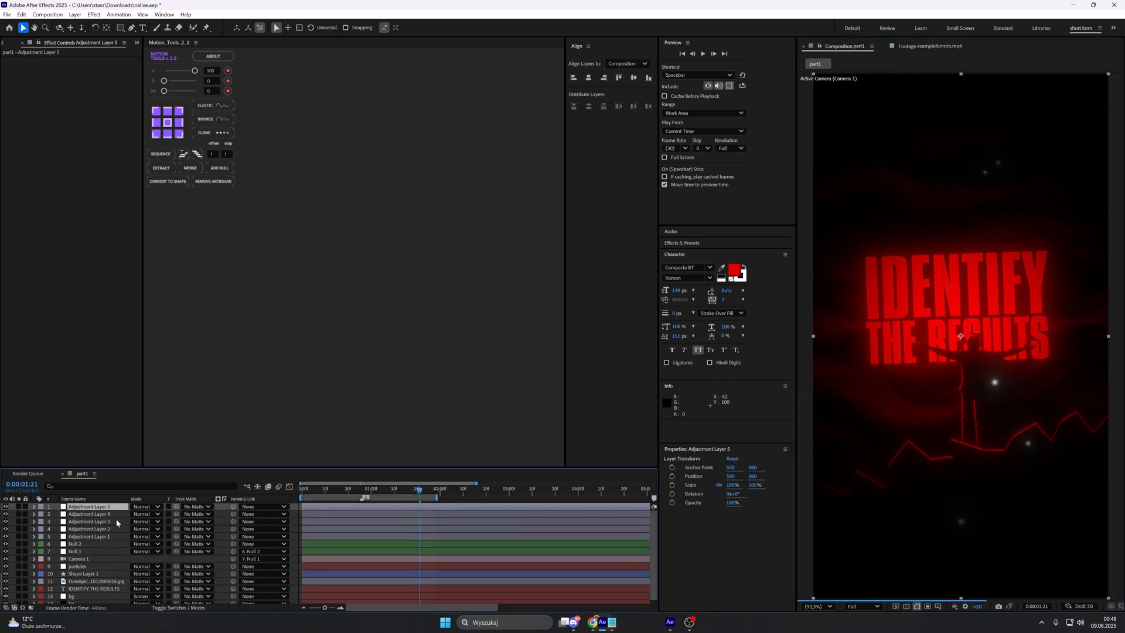
left_click_drag(111, 508, 112, 519)
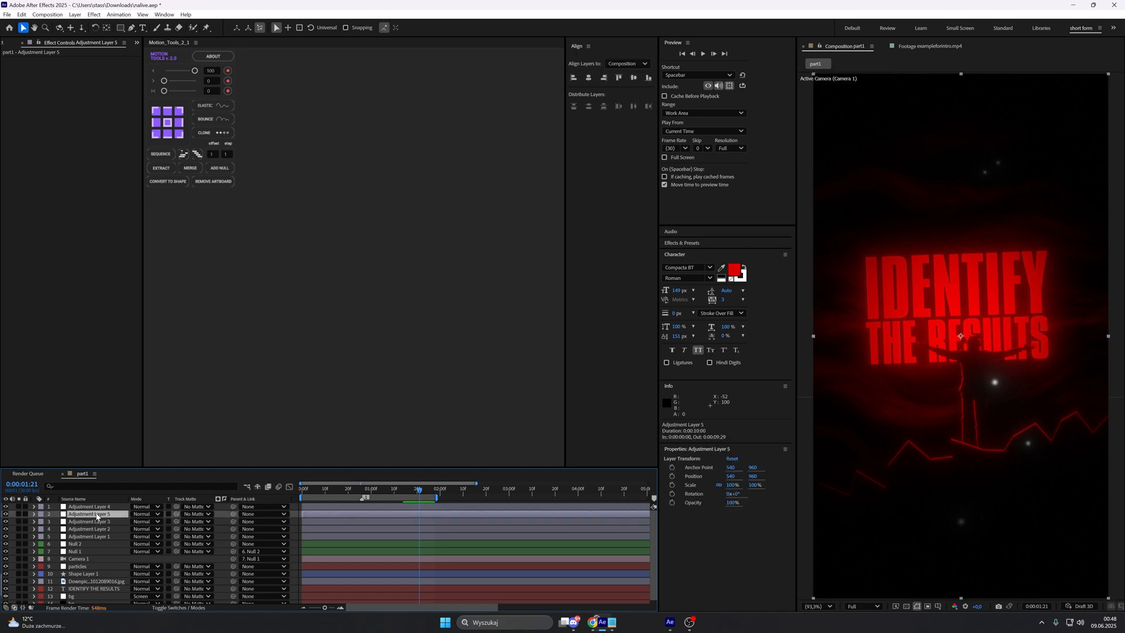
key("ctrl+space")
type("cc")
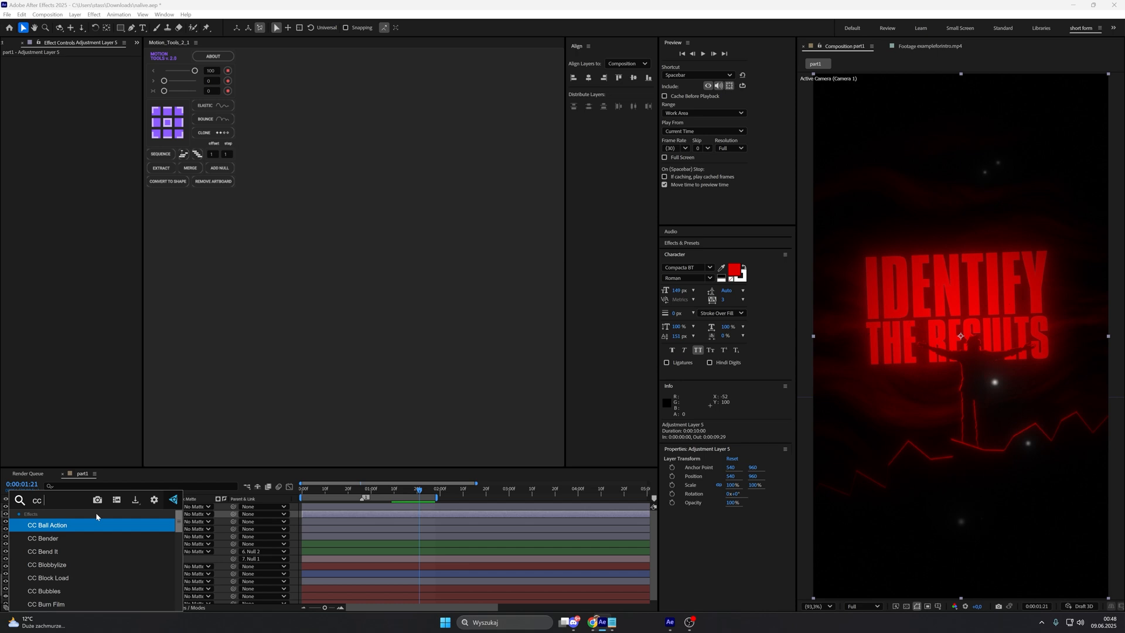
type(" rad")
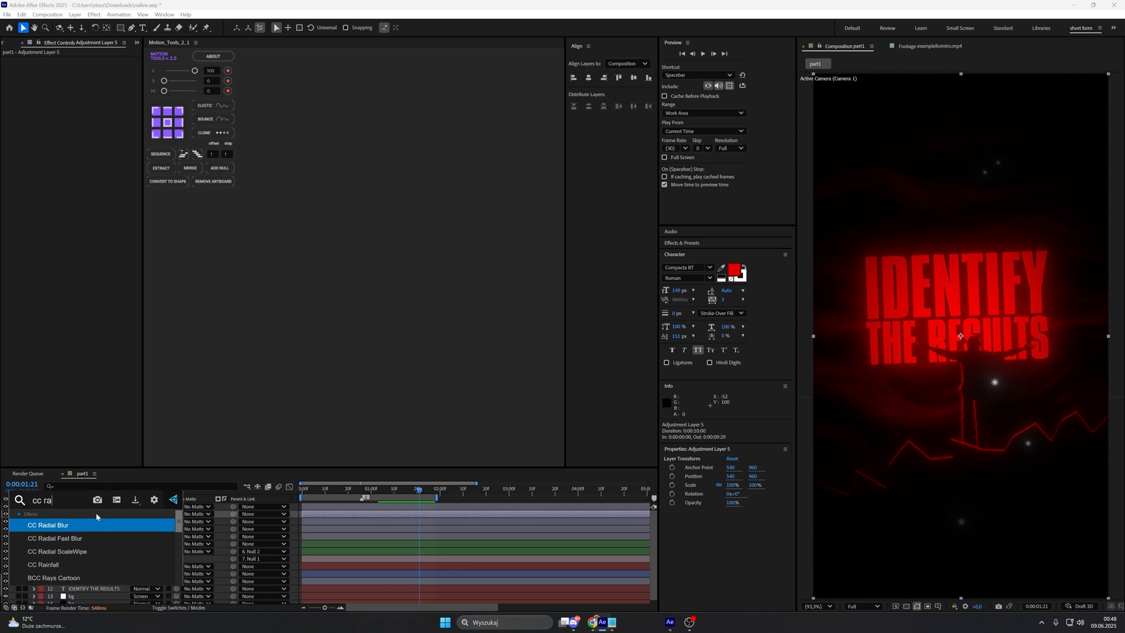
left_click(95, 531)
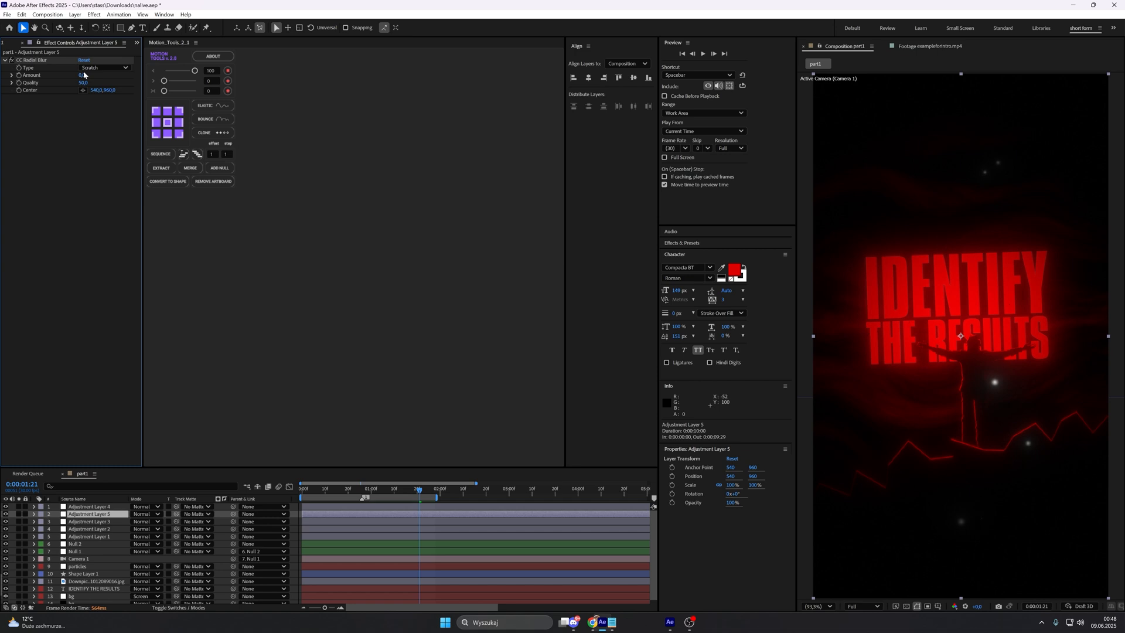
Step: Set the CC Radial Blur's Amount to 5, its Quality to 30 and its Type to Straight Zoom
left_click(87, 76)
type("5")
key("Return")
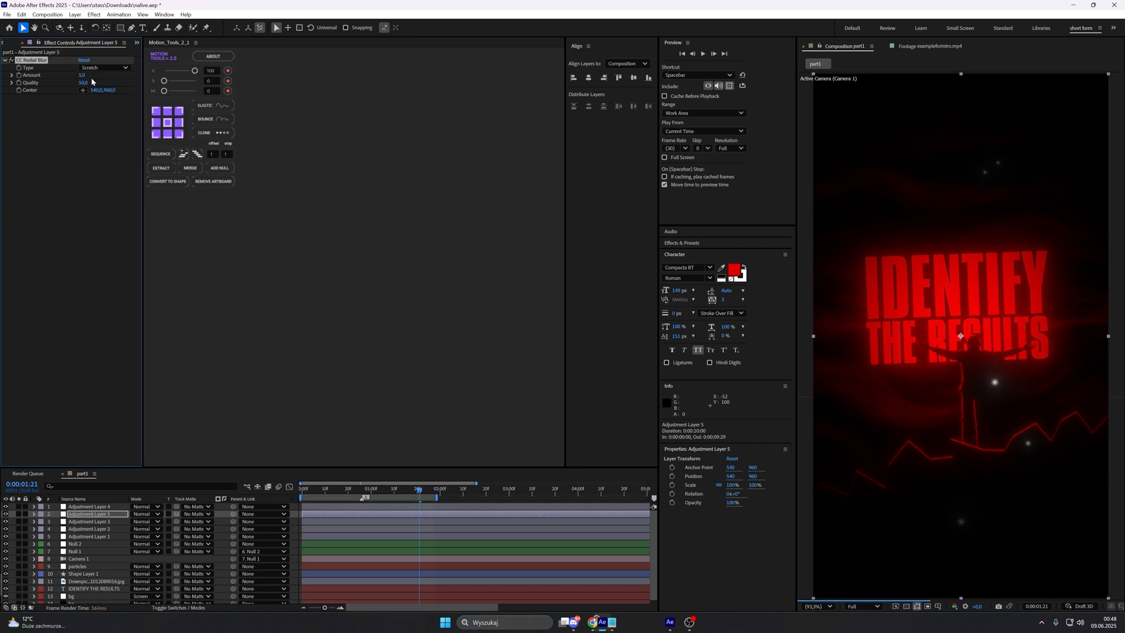
left_click(89, 82)
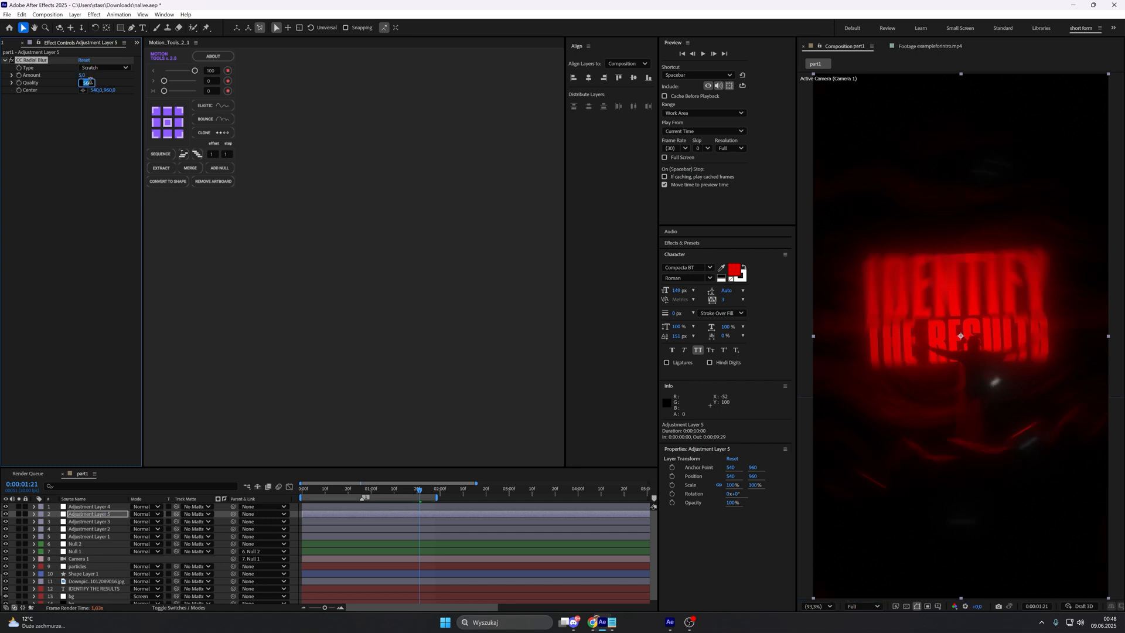
type("30")
key("Return")
left_click(103, 69)
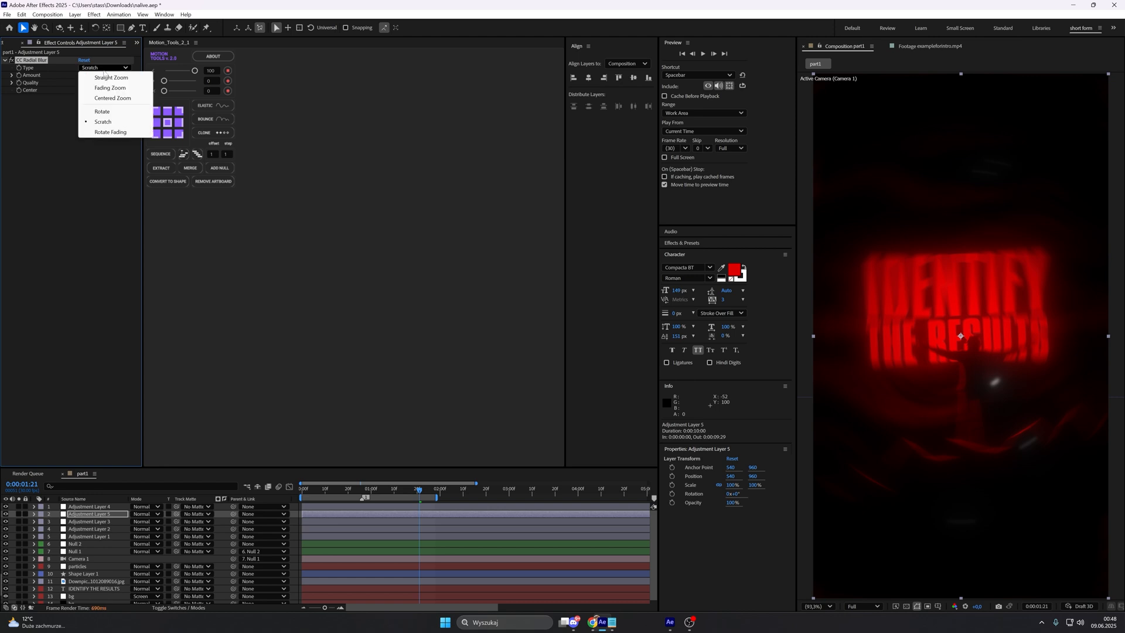
left_click(110, 78)
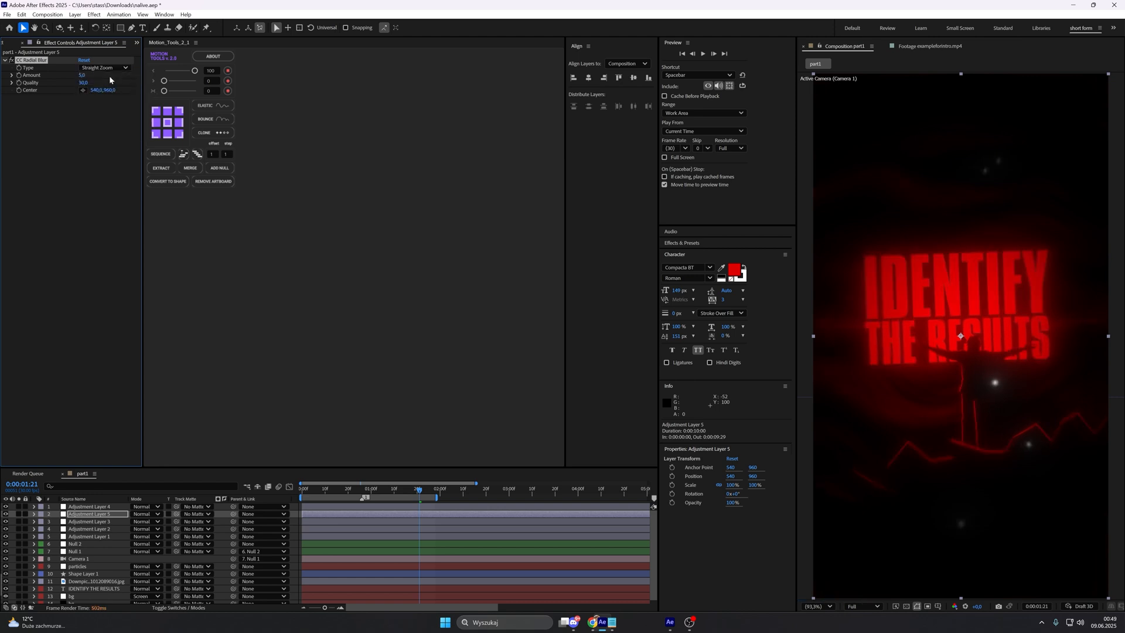
Step: Add CC Lens to the radial blur's adjustment layer with Size 190 and Convergence 25
key("ctrl+space")
type("cc le")
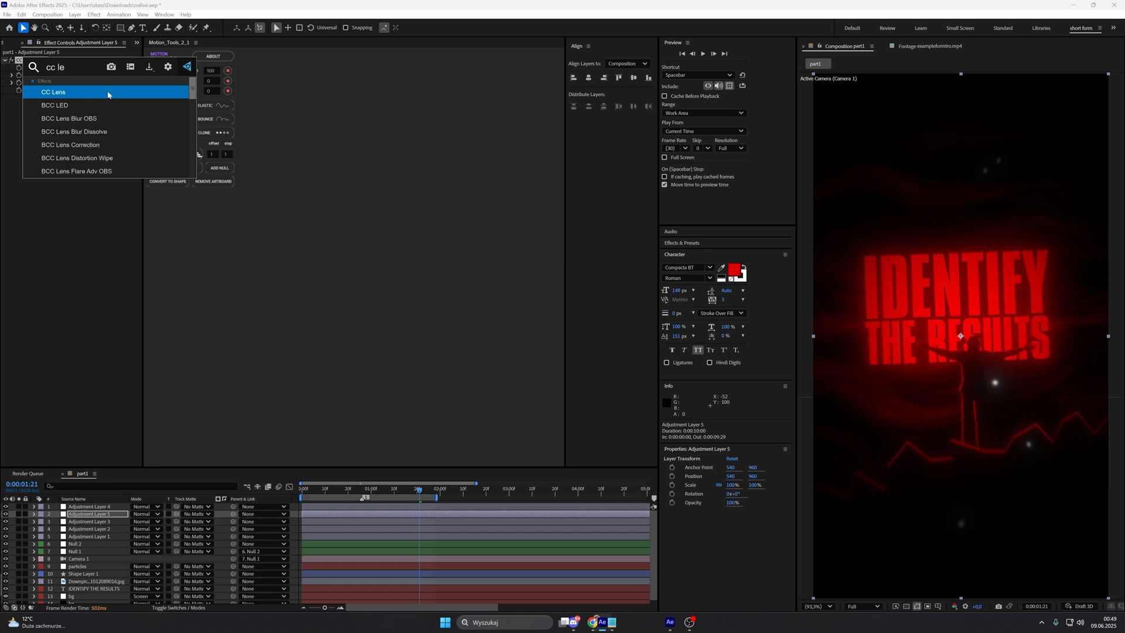
key("Return")
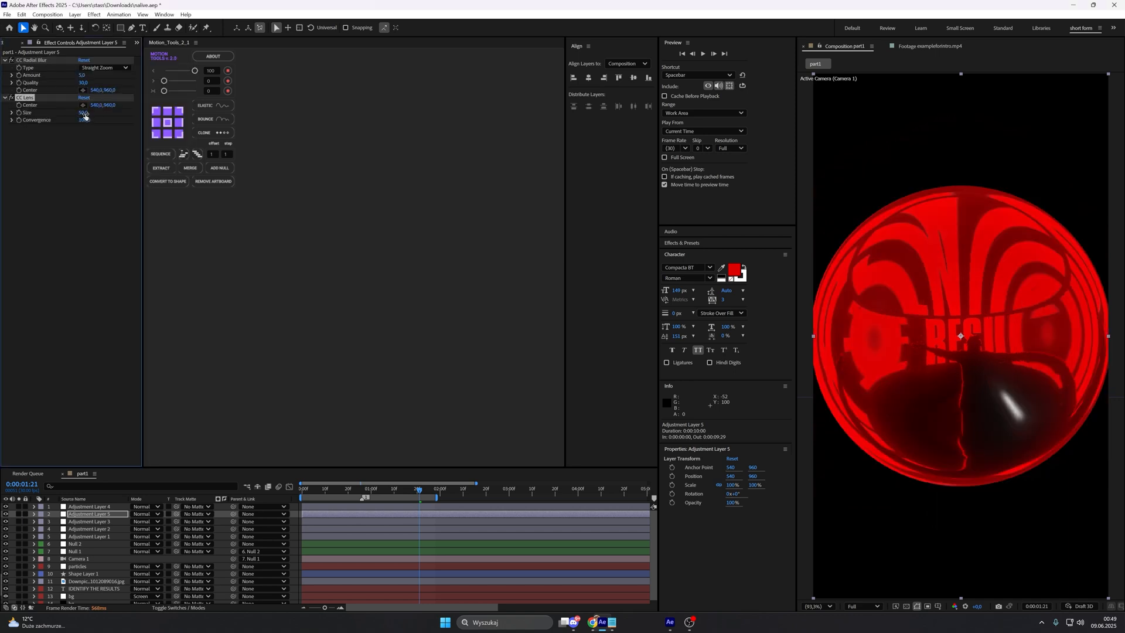
left_click(85, 113)
type("190")
key("Return")
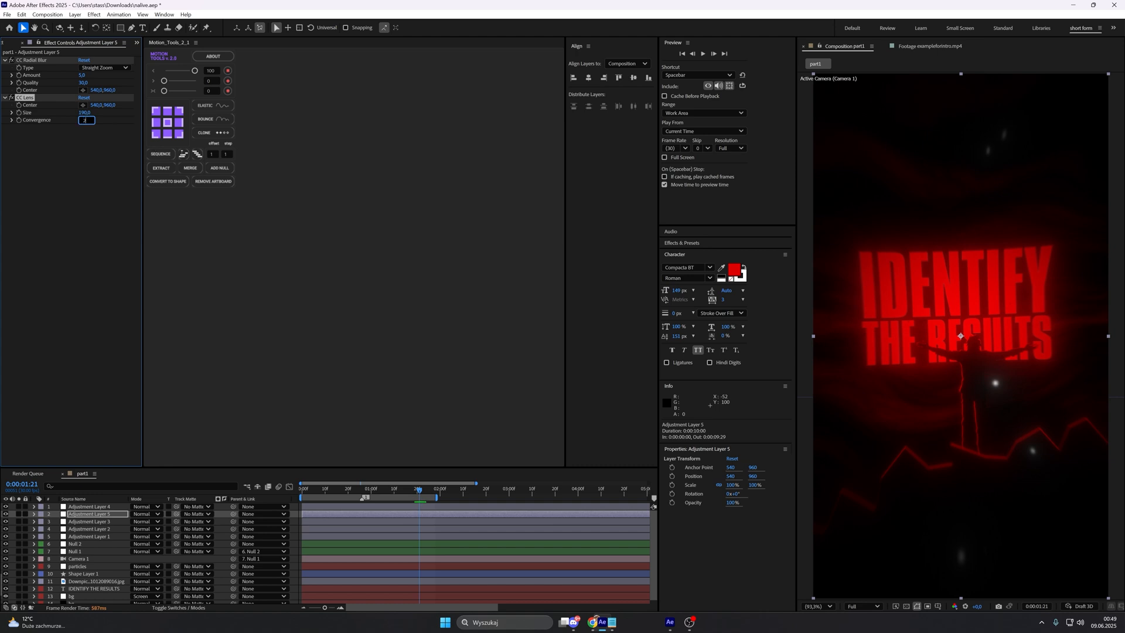
type("5")
key("Return")
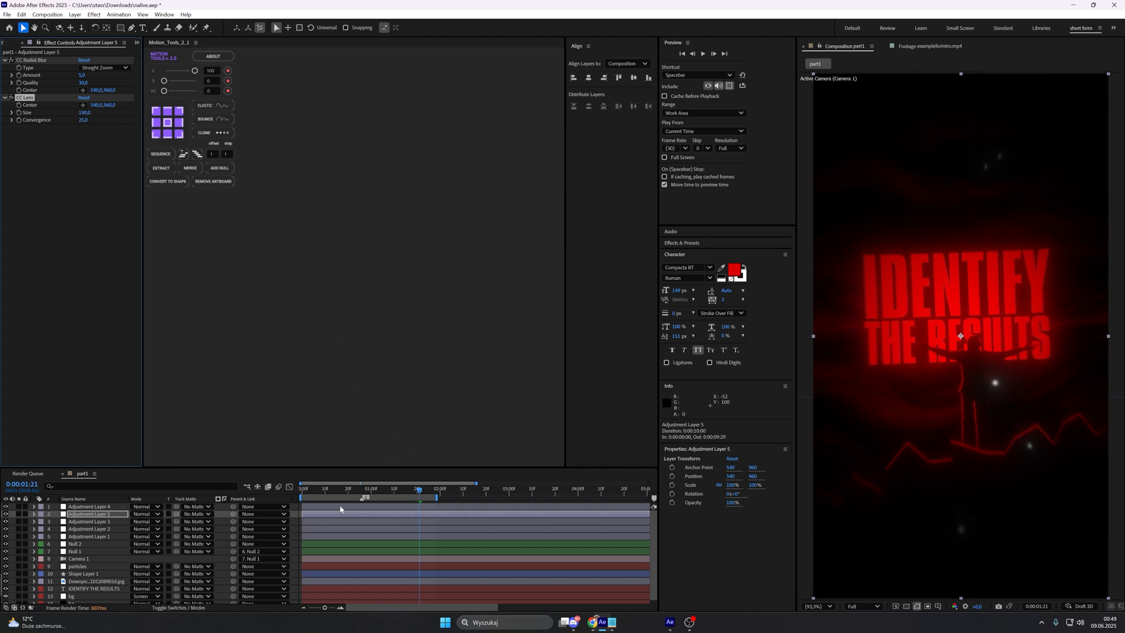
Step: Compare the look of part1 with the reference footage and preview the composition
left_click(293, 529)
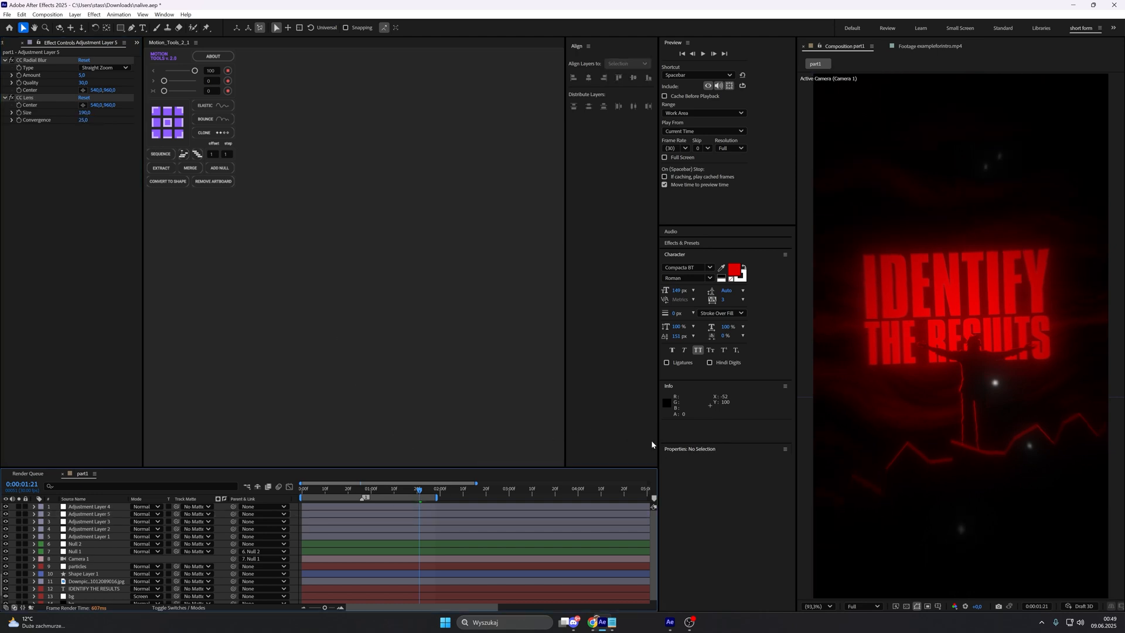
left_click(954, 47)
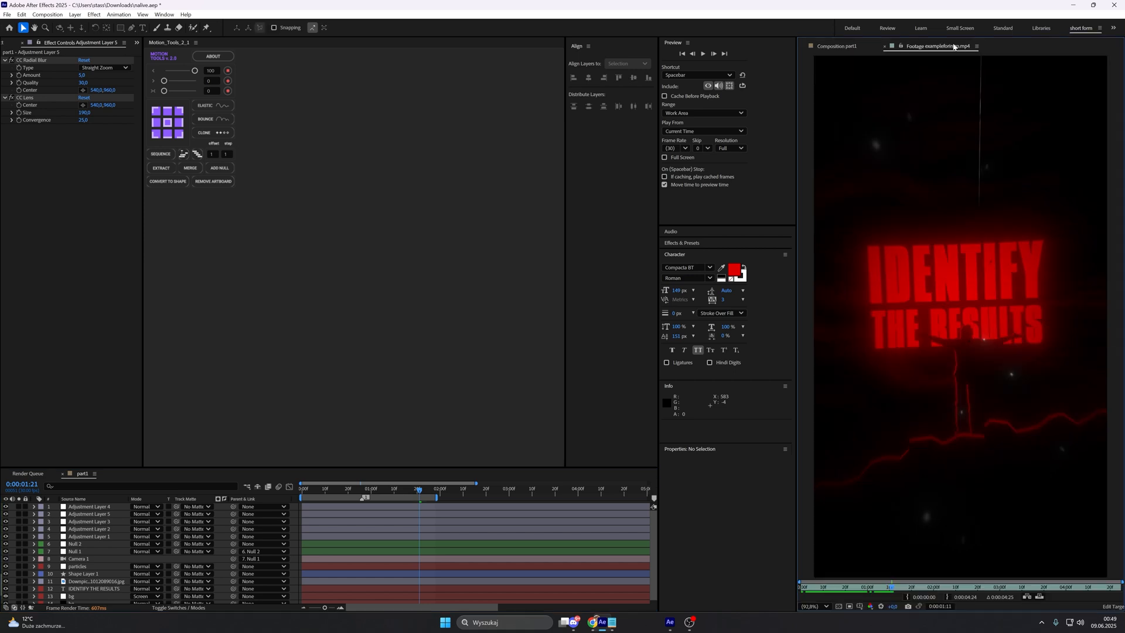
left_click(843, 46)
left_click(930, 47)
left_click(868, 47)
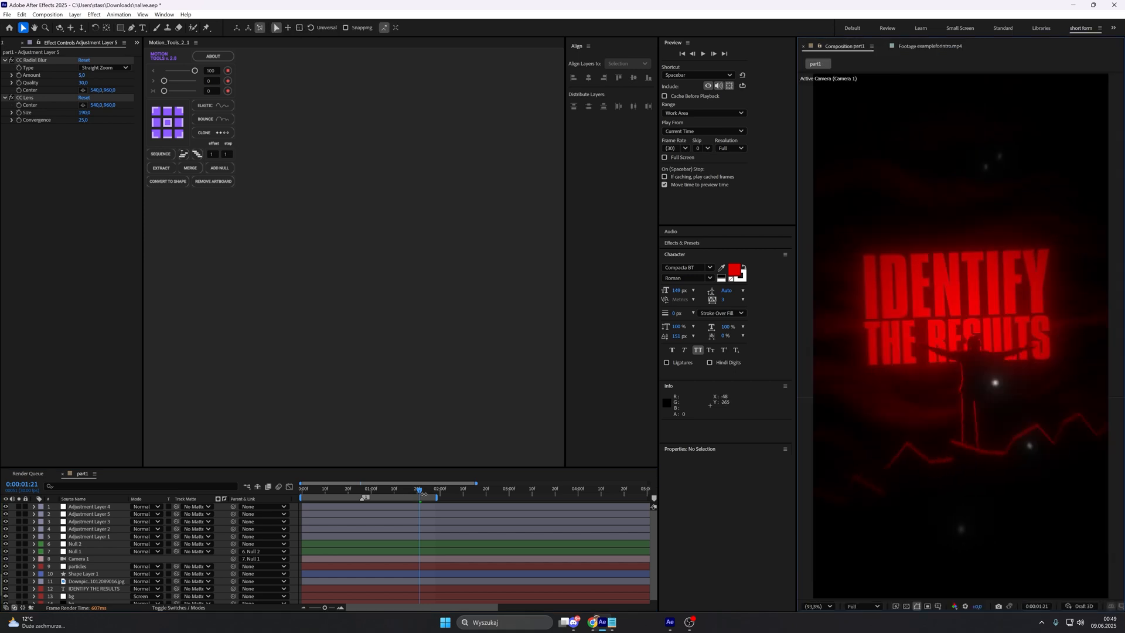
left_click(422, 491)
left_click(426, 492)
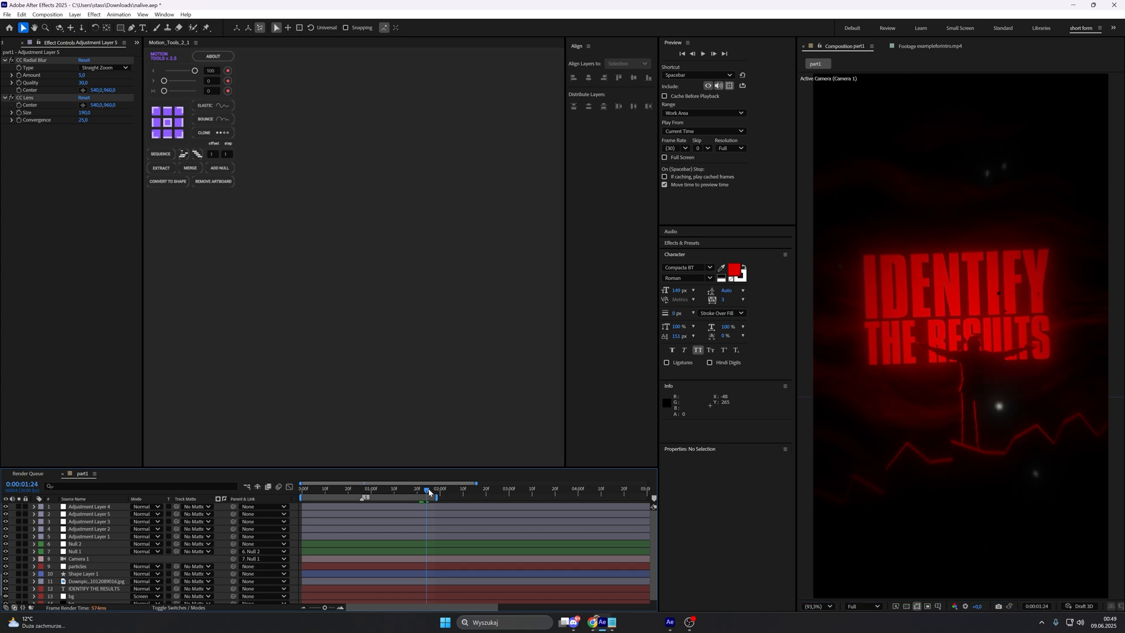
key("space")
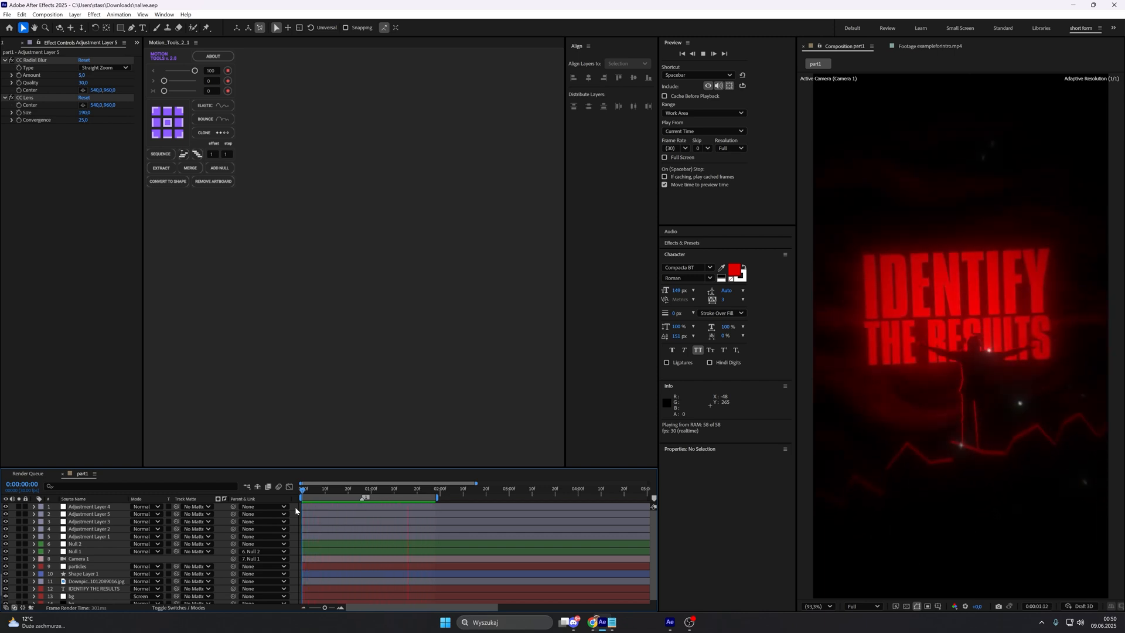
Step: Examine the reference footage around 0:00:02:17, where the lens sphere is split by a jagged cut
left_click(943, 46)
left_click_drag(897, 588, 970, 589)
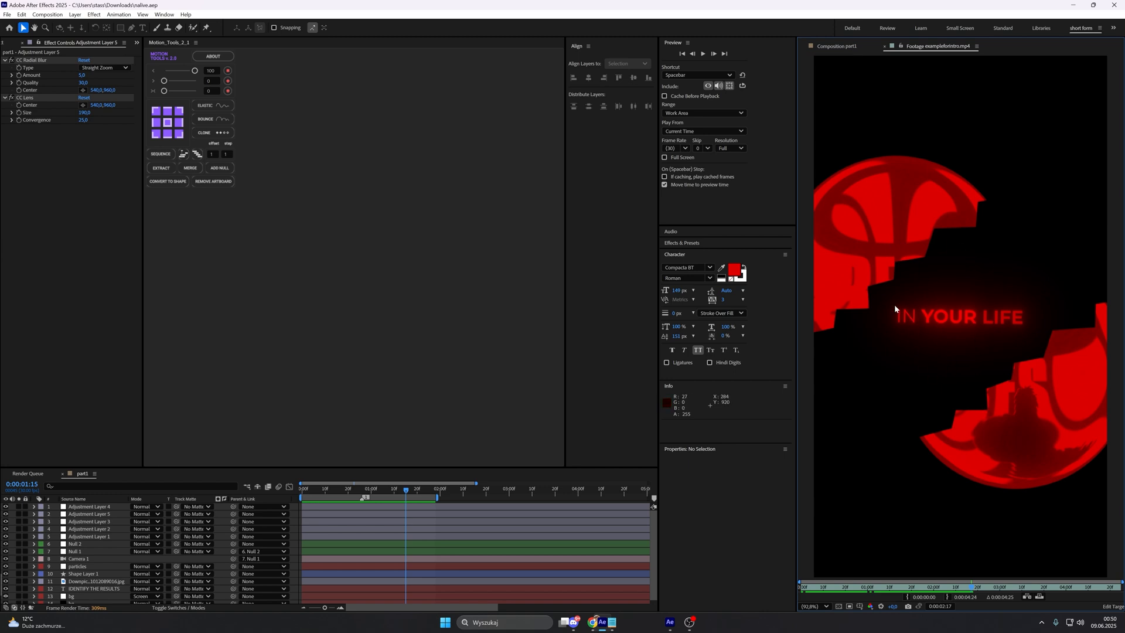
mouse_move(972, 589)
left_mouse_down()
mouse_move(1090, 589)
mouse_move(970, 588)
left_mouse_up()
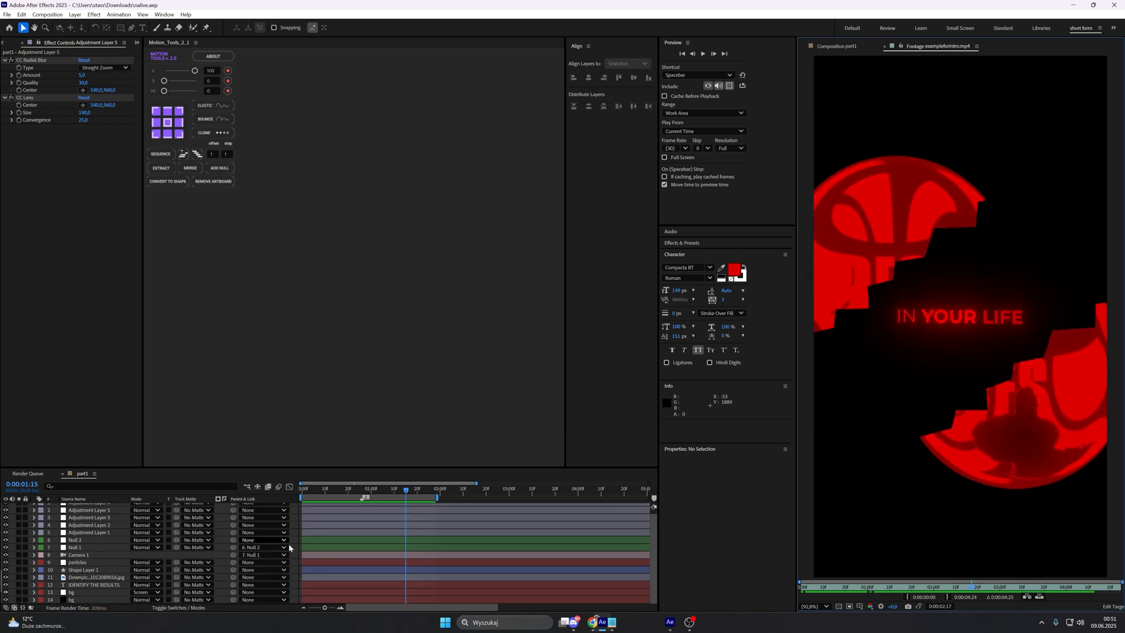
Step: Pre-compose all layers of the composition into a new composition named part1, moving all attributes
left_click(293, 509)
key("ctrl+a")
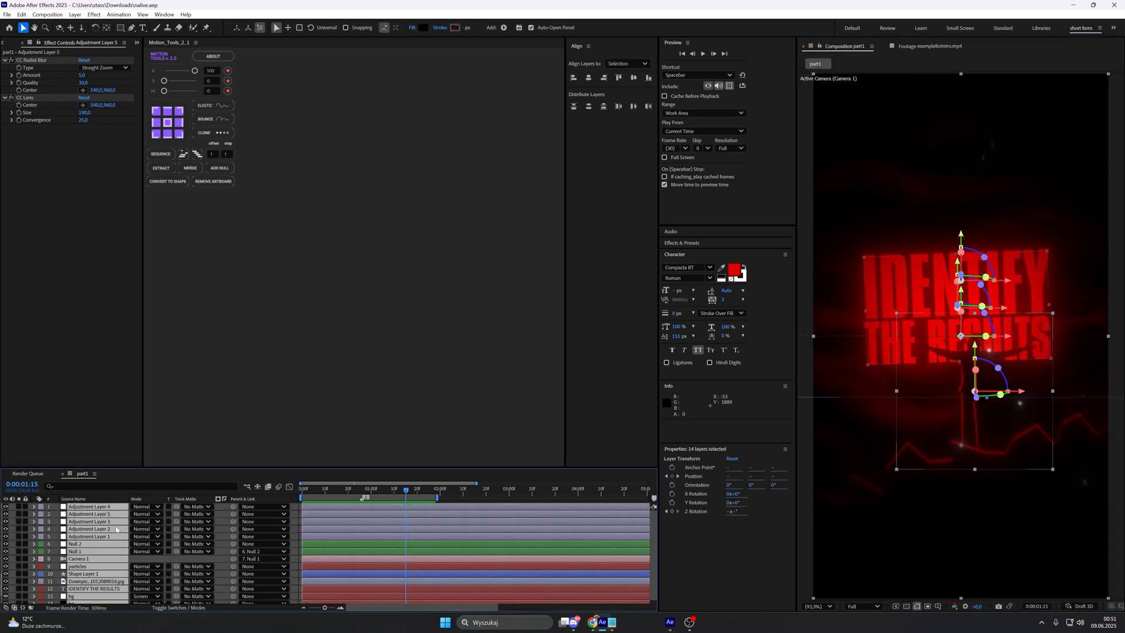
right_click(116, 530)
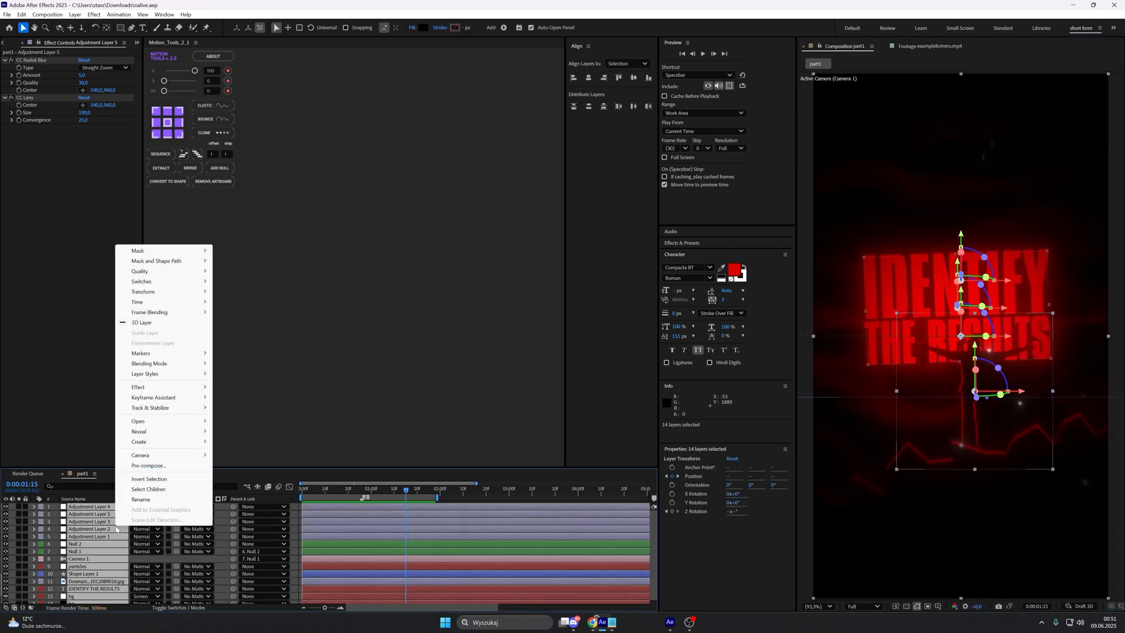
left_click(148, 466)
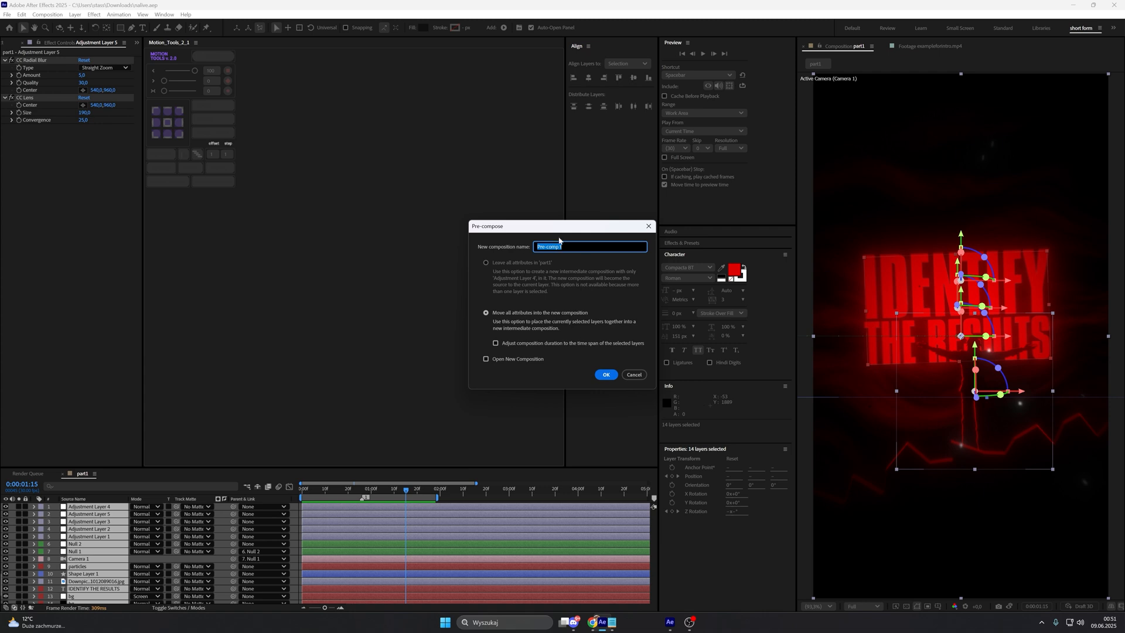
type("part1")
key("Return")
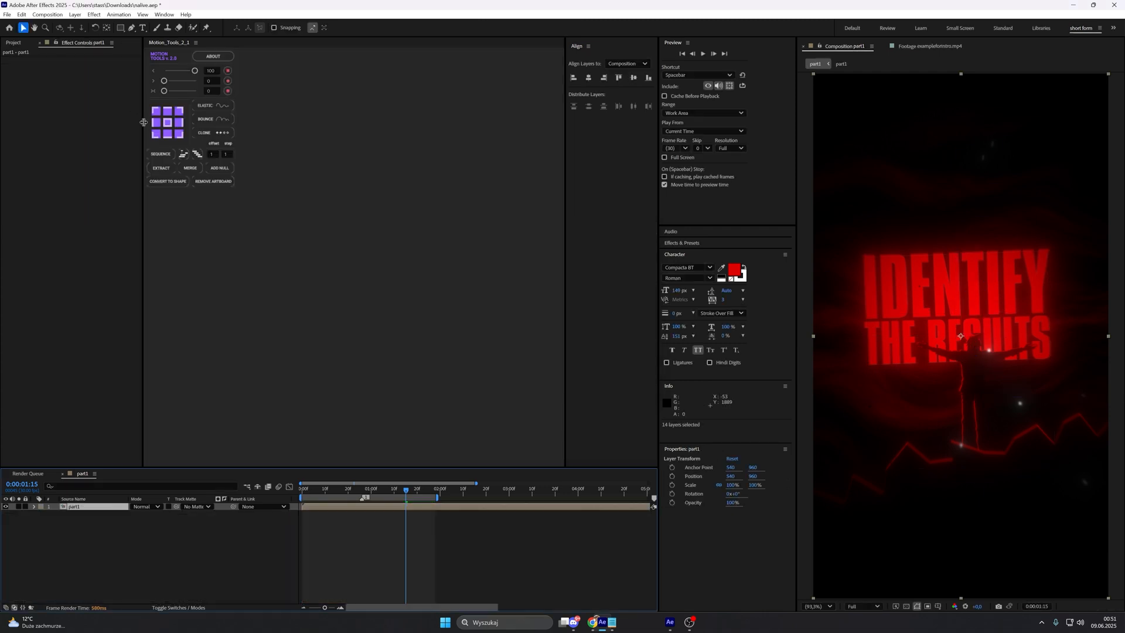
Step: Apply the CC Lens effect to the part1 pre-comp layer
key("ctrl+space")
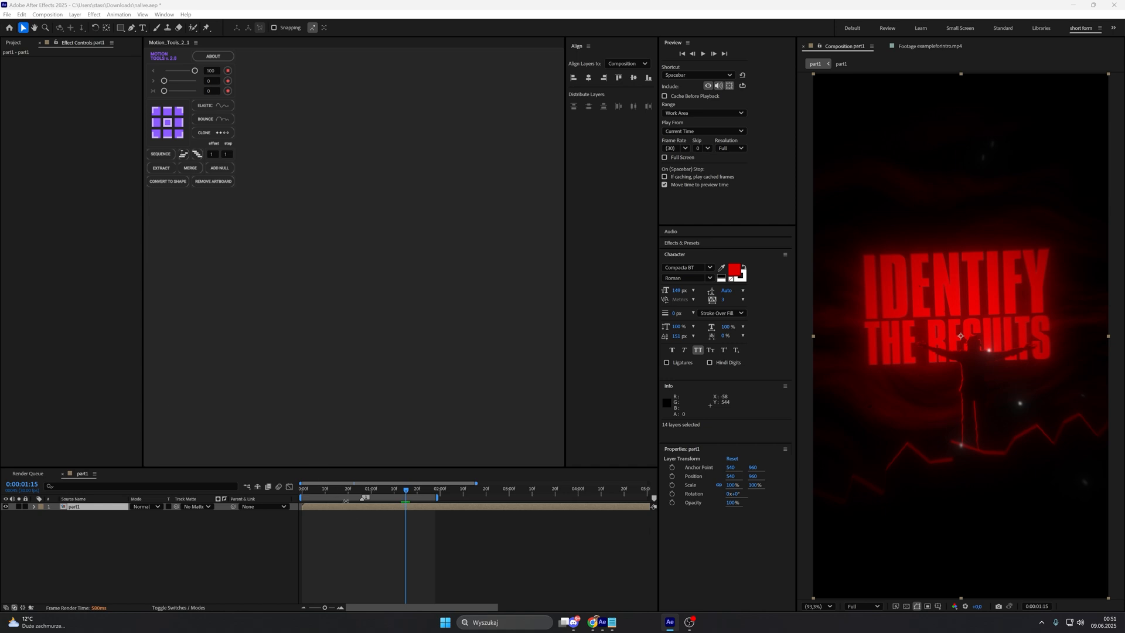
type("cc")
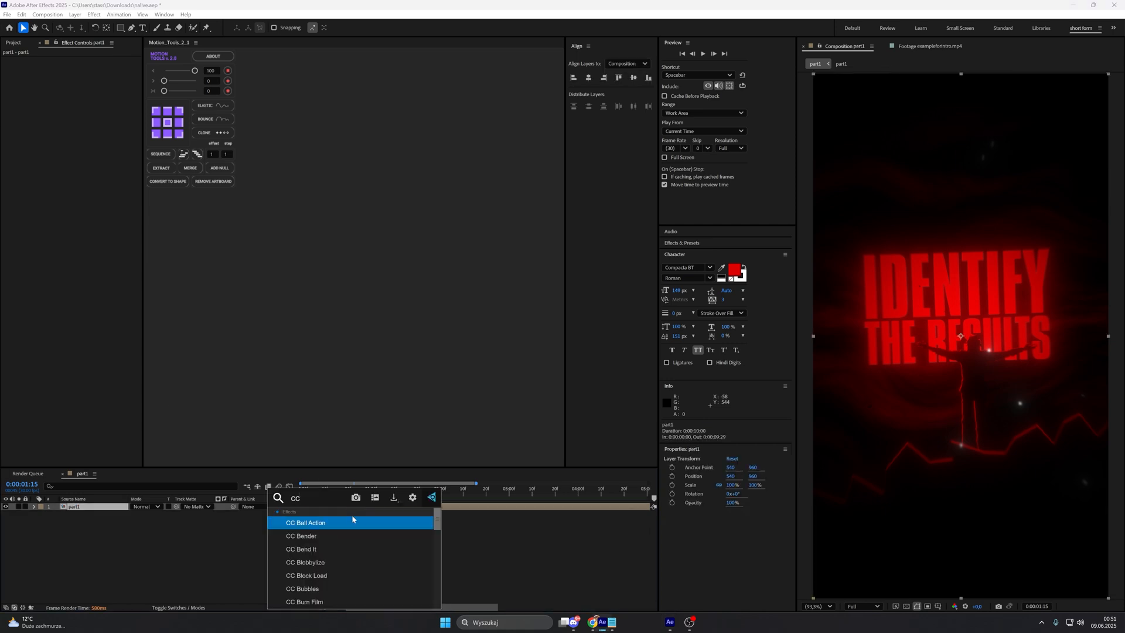
type(" le")
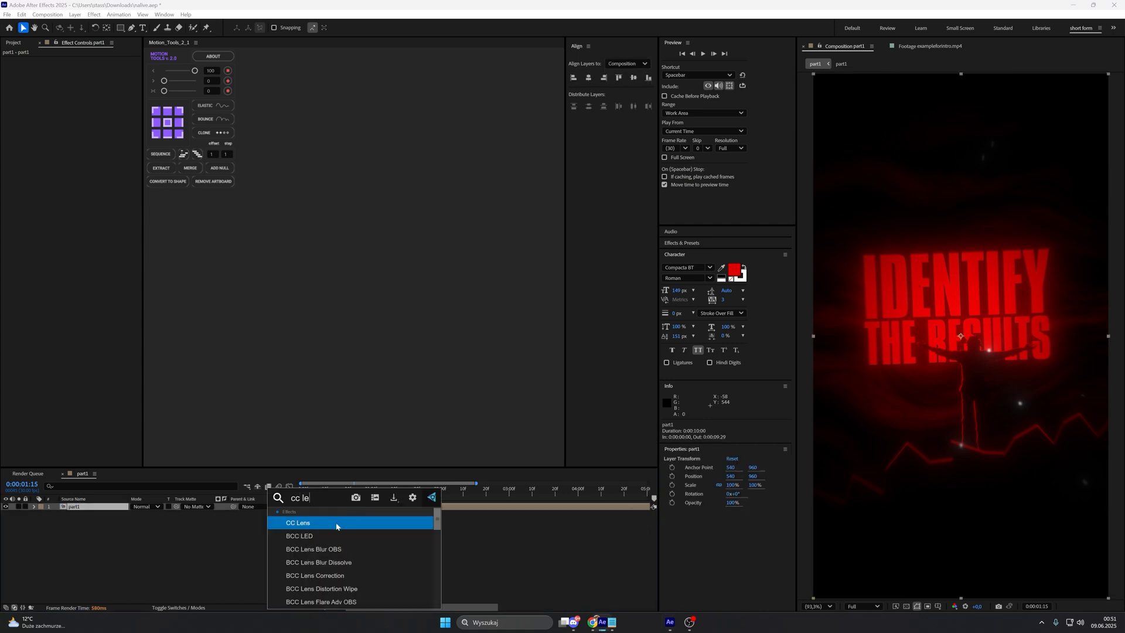
left_click(337, 523)
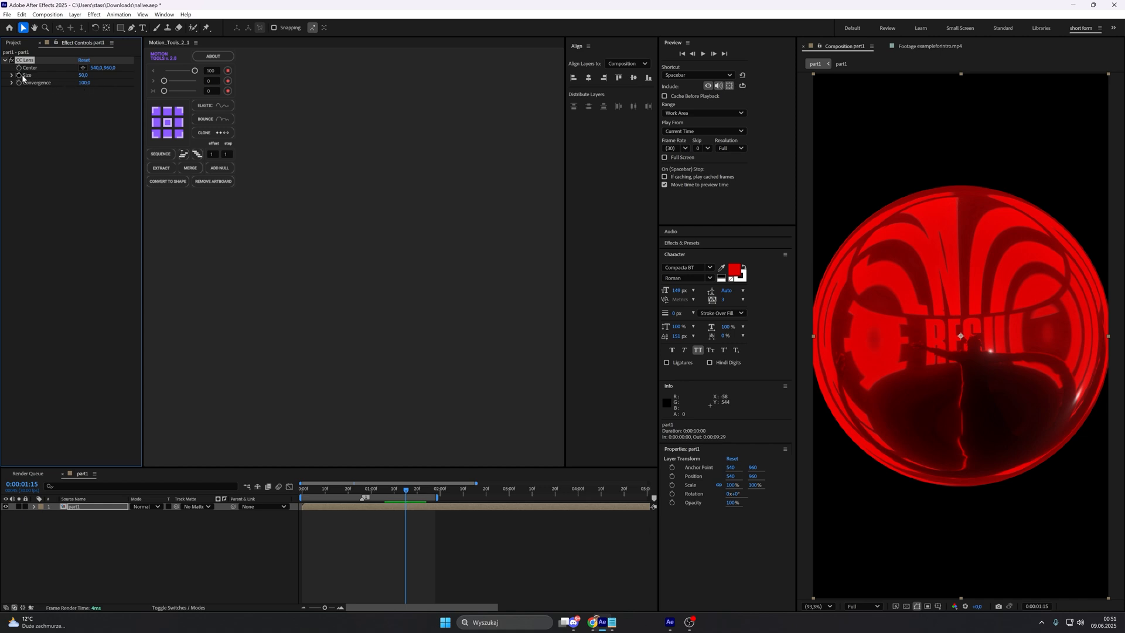
Step: Add keyframes for the CC Lens Size at 0:00:00:20 and 0:00:01:20
left_click_drag(405, 493, 348, 500)
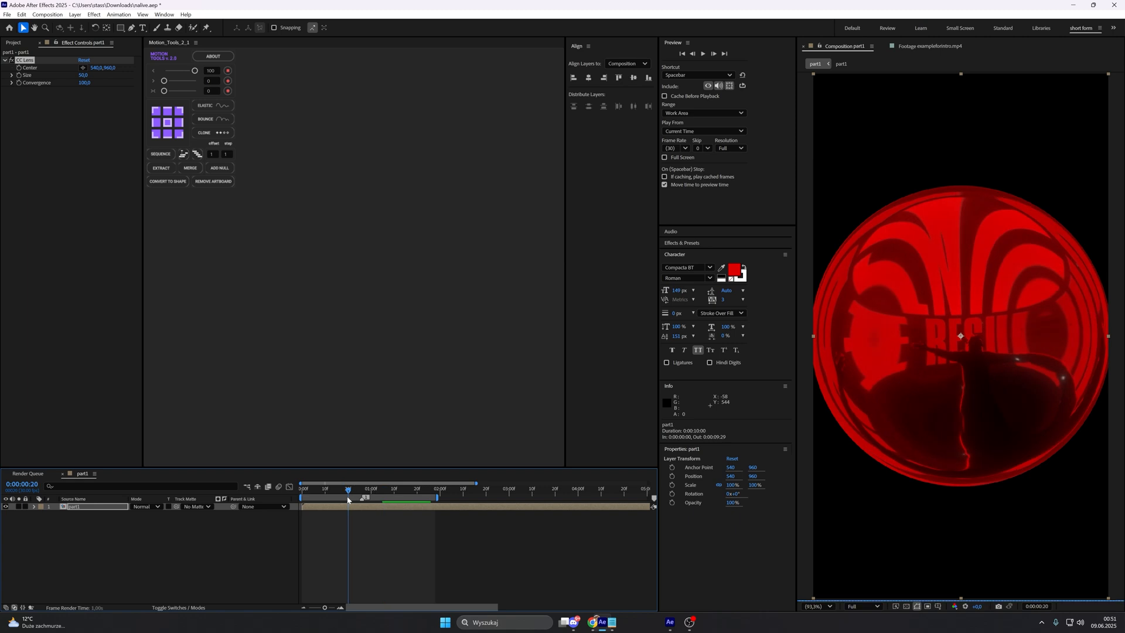
left_click(19, 76)
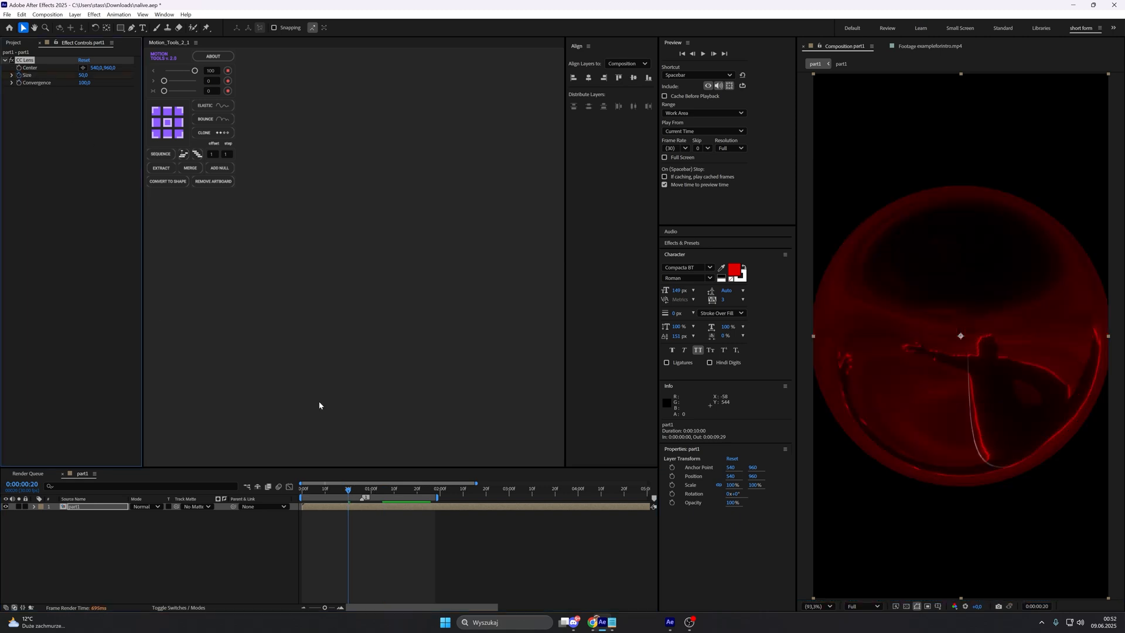
left_click(418, 497)
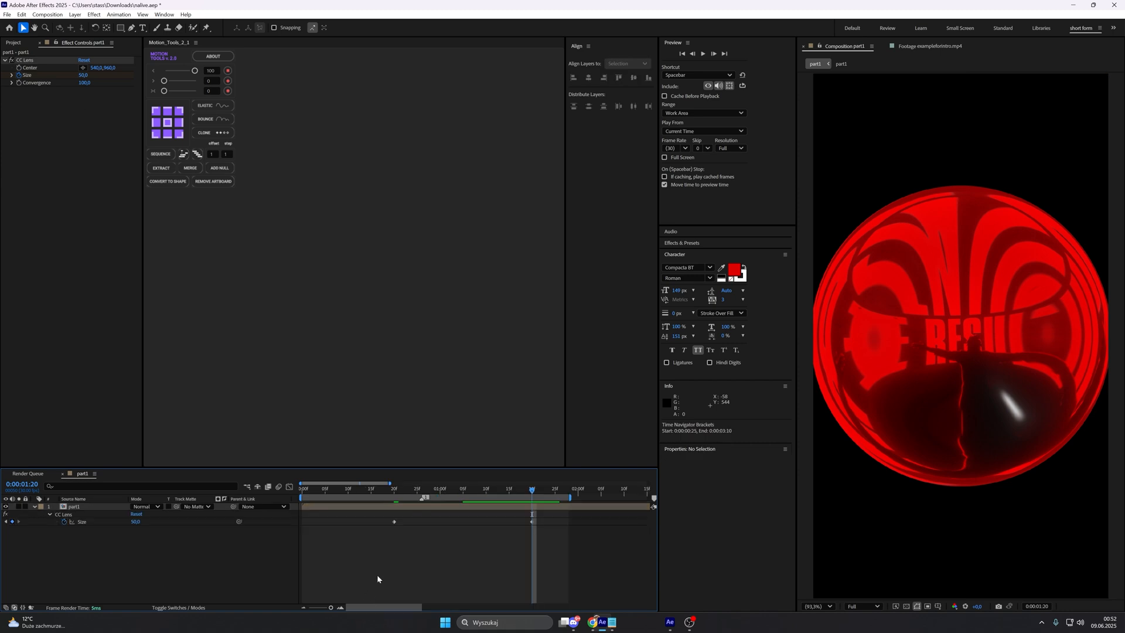
Step: Set the CC Lens Size to 500 on the keyframe at 0:00:00:20
left_click_drag(516, 497, 394, 500)
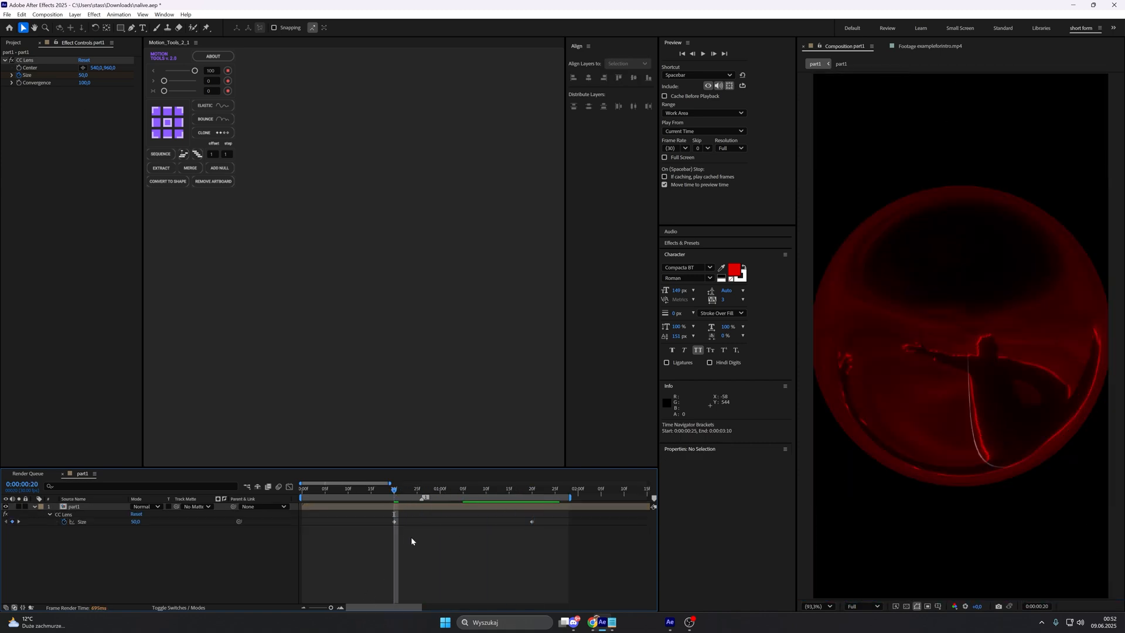
key("ctrl+space")
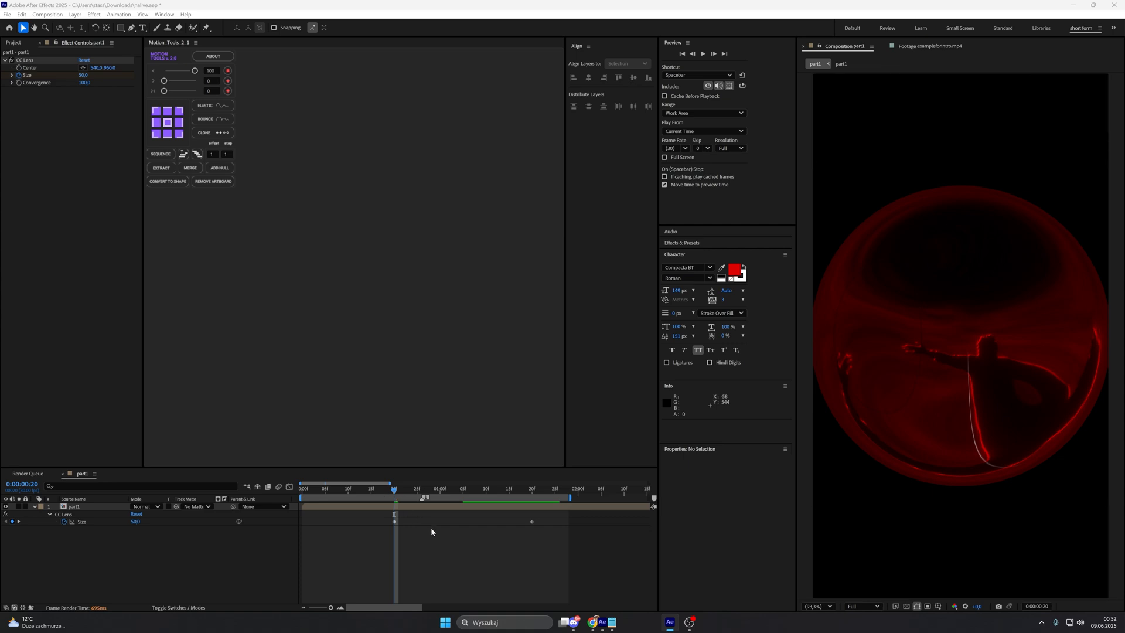
left_click(135, 521)
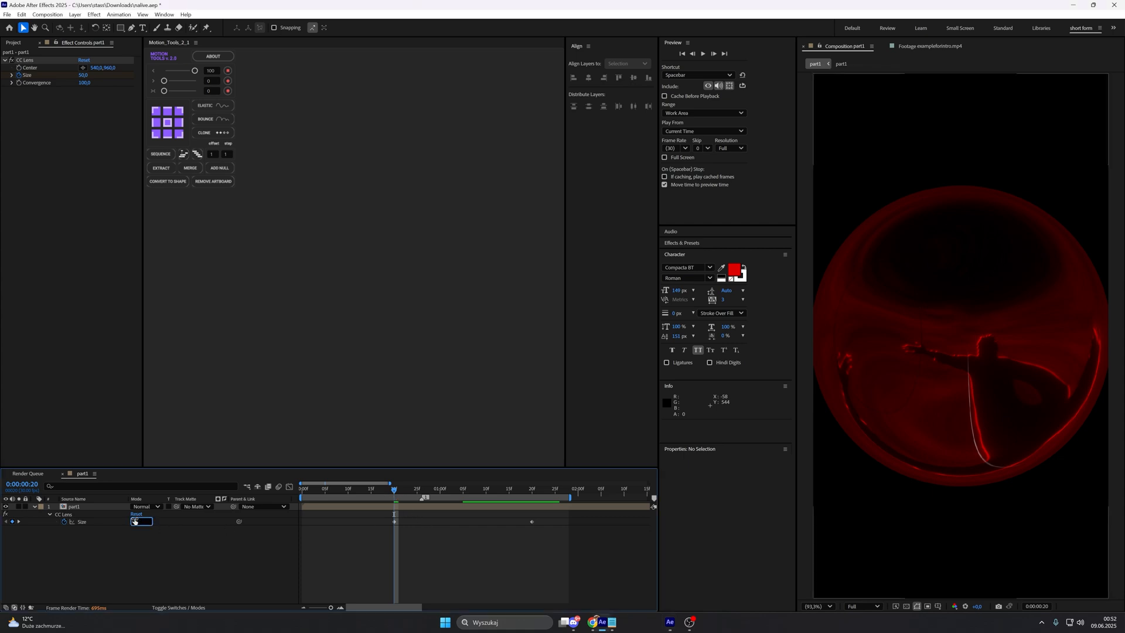
type("500")
key("Return")
Step: Set the CC Lens Size to 22 on the keyframe at 0:00:01:20
left_click_drag(423, 493, 529, 498)
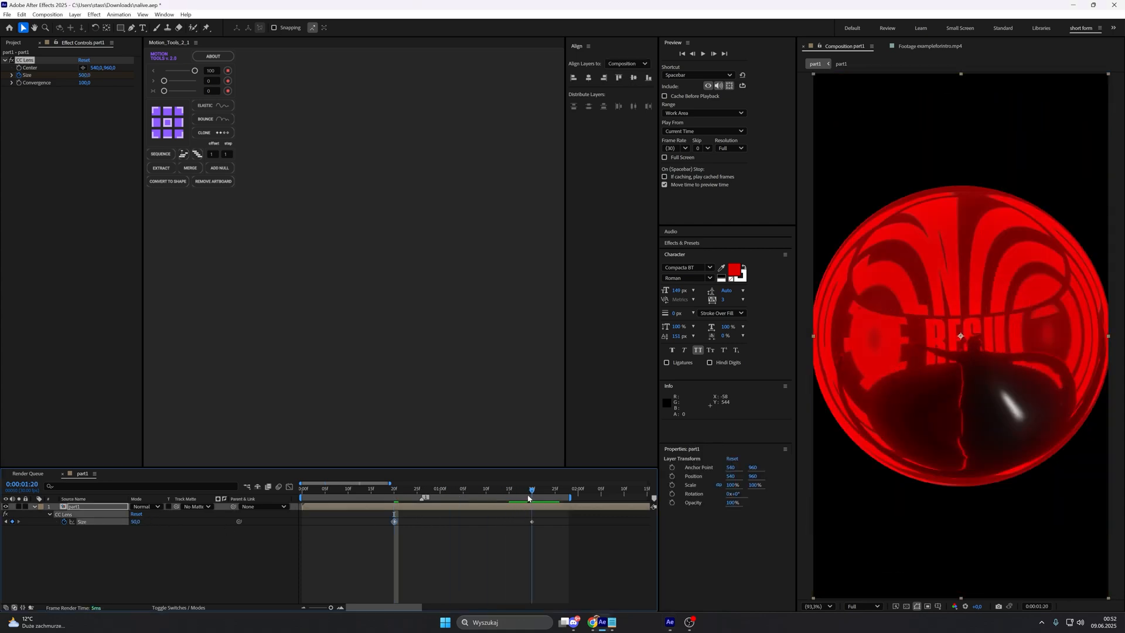
left_click(91, 494)
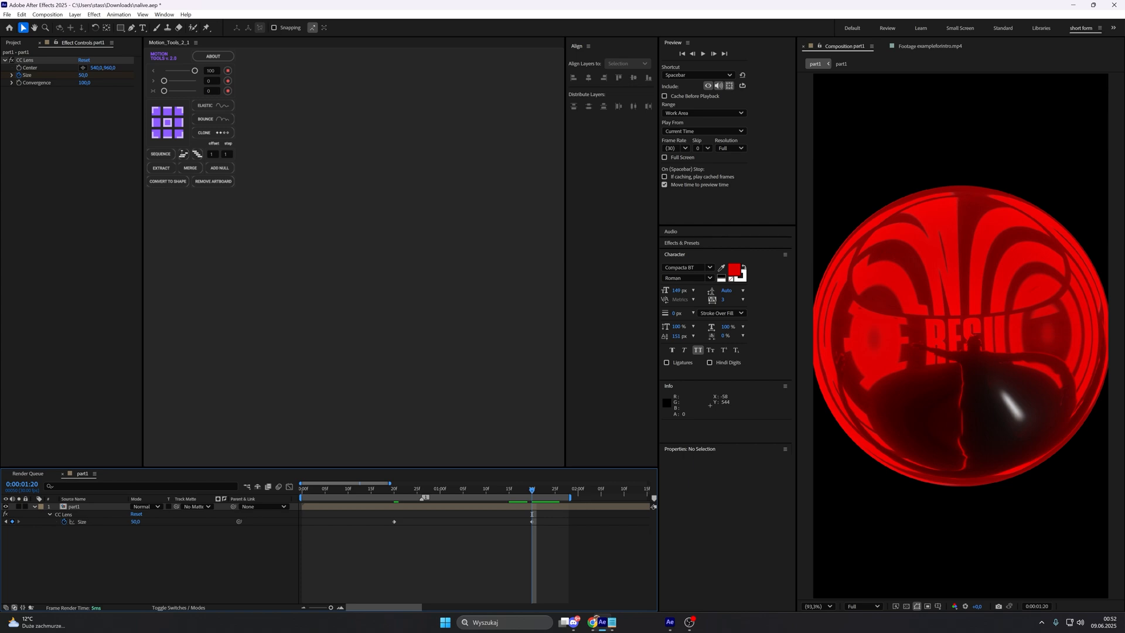
left_click(137, 521)
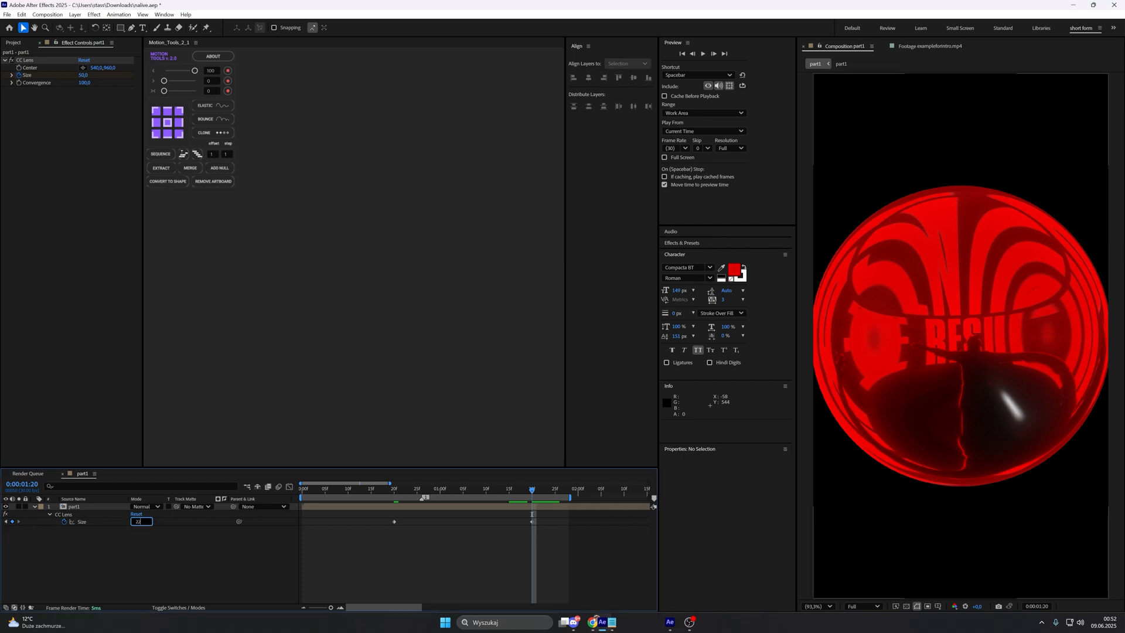
key("Return")
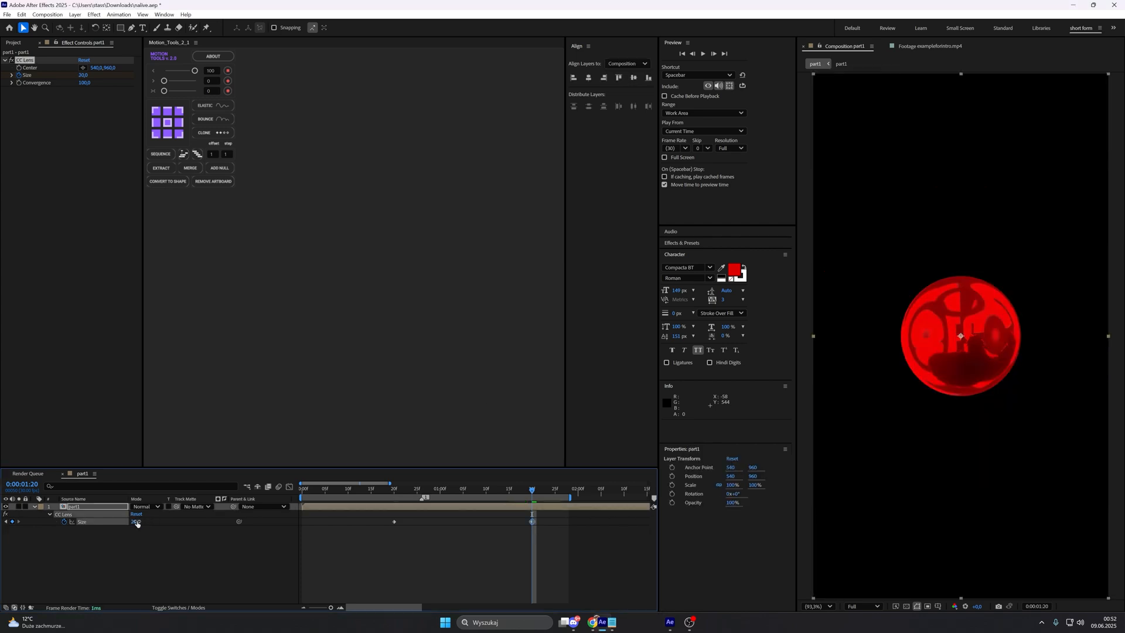
left_click(137, 522)
type("22")
key("Return")
left_click(162, 560)
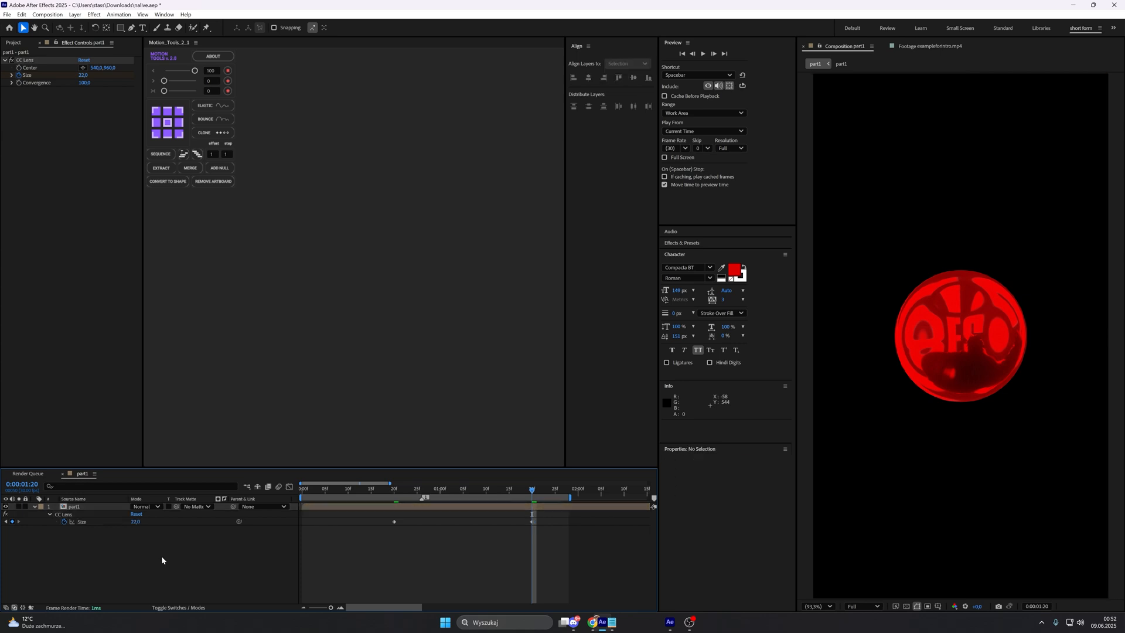
Step: Ease both CC Lens Size keyframes, shape the value graph into a steep S-curve with long handles, and preview the animation
left_click(394, 522)
left_click(290, 486)
left_click(400, 598)
left_click(430, 500)
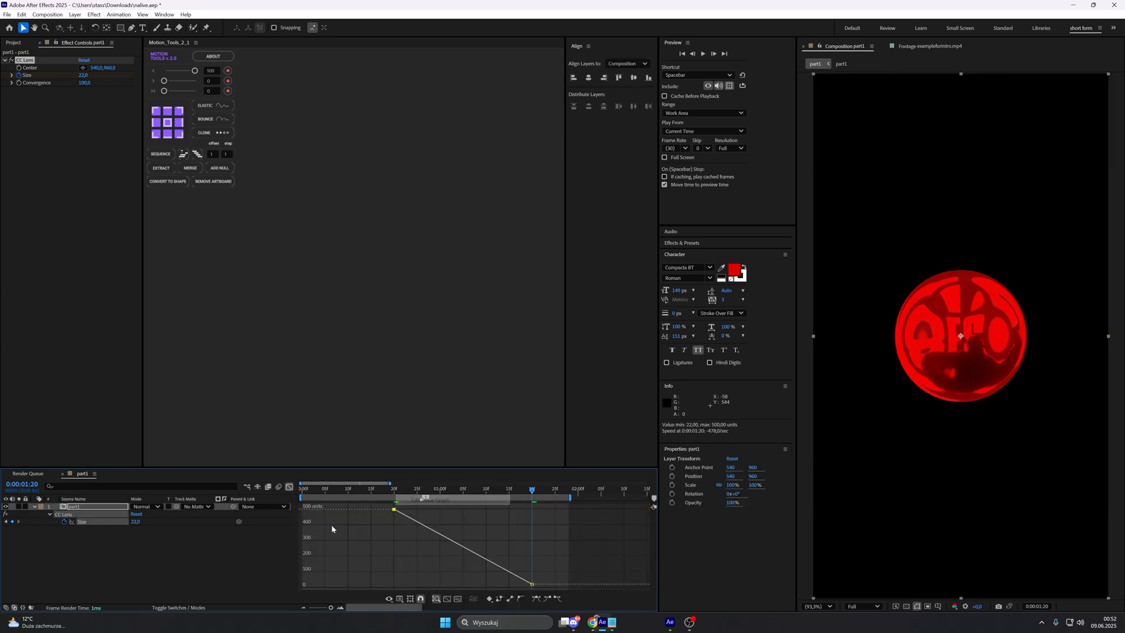
key("F9")
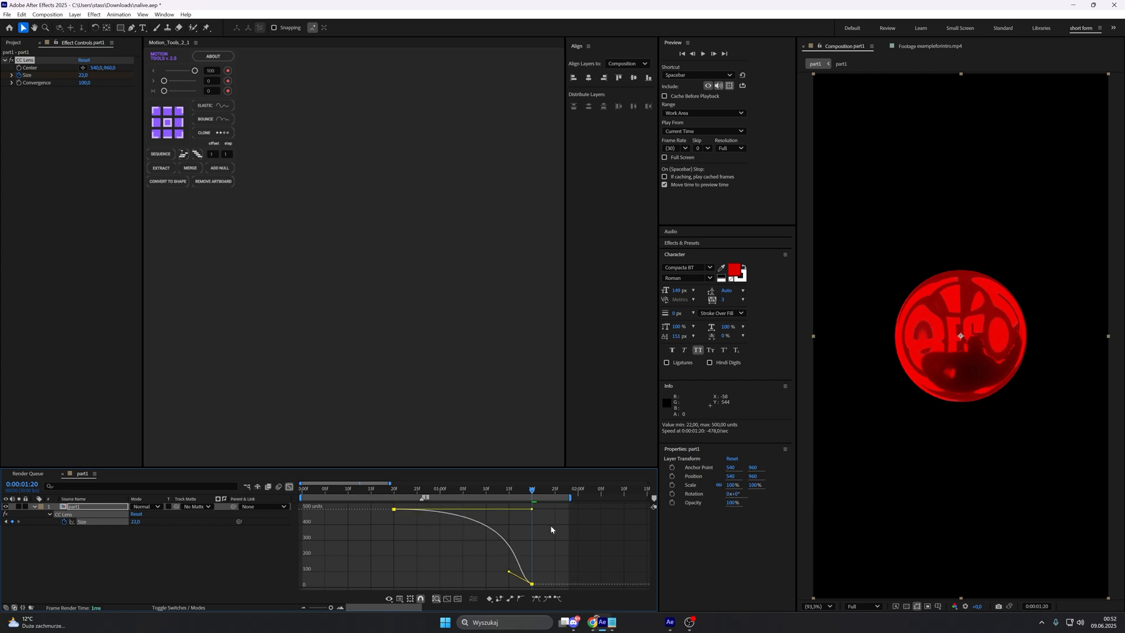
left_click_drag(508, 574, 460, 579)
left_click(453, 566)
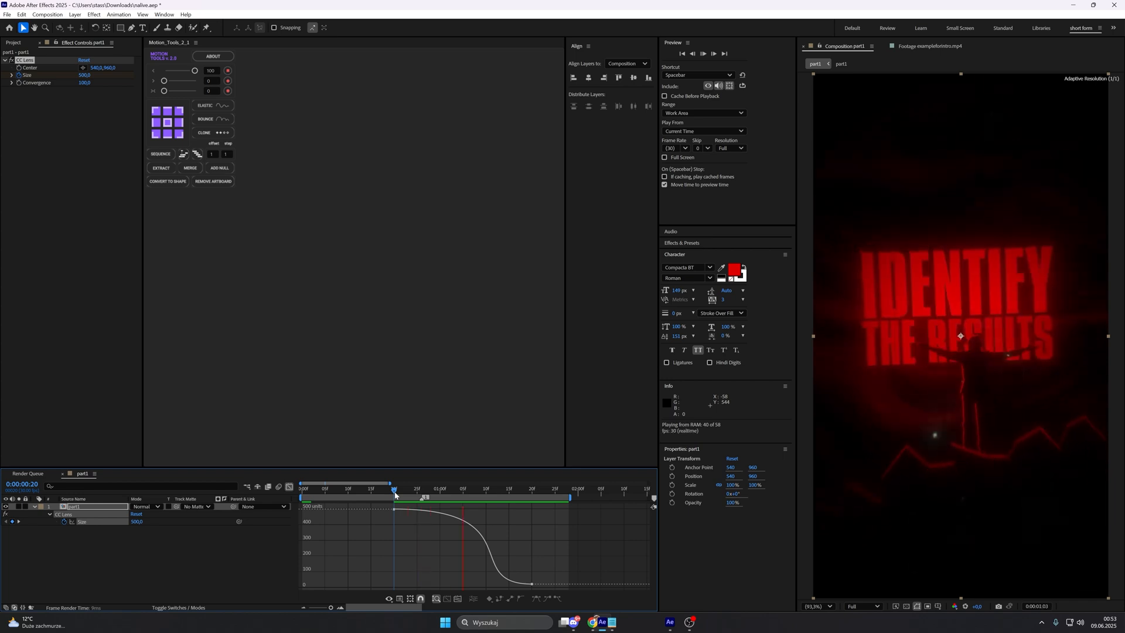
key("space")
key("space")
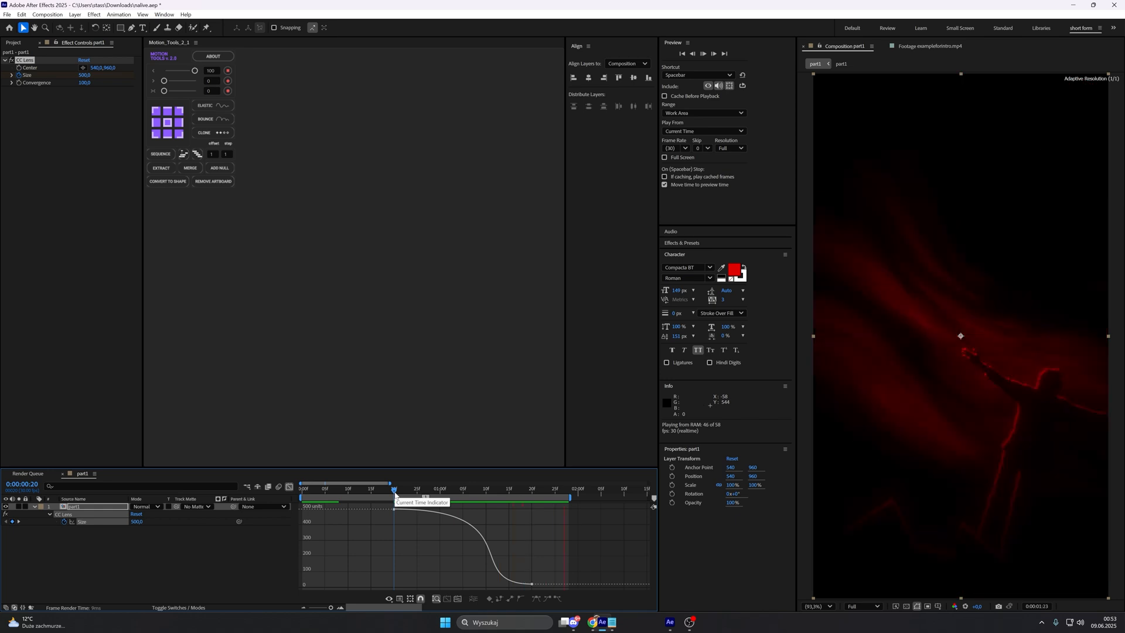
Step: Pre-compose the part1 layer with its lens animation as part1 Comp 1, moving all attributes into the new composition
left_click(465, 500)
left_click_drag(465, 500, 473, 502)
left_click(289, 486)
left_click(124, 539)
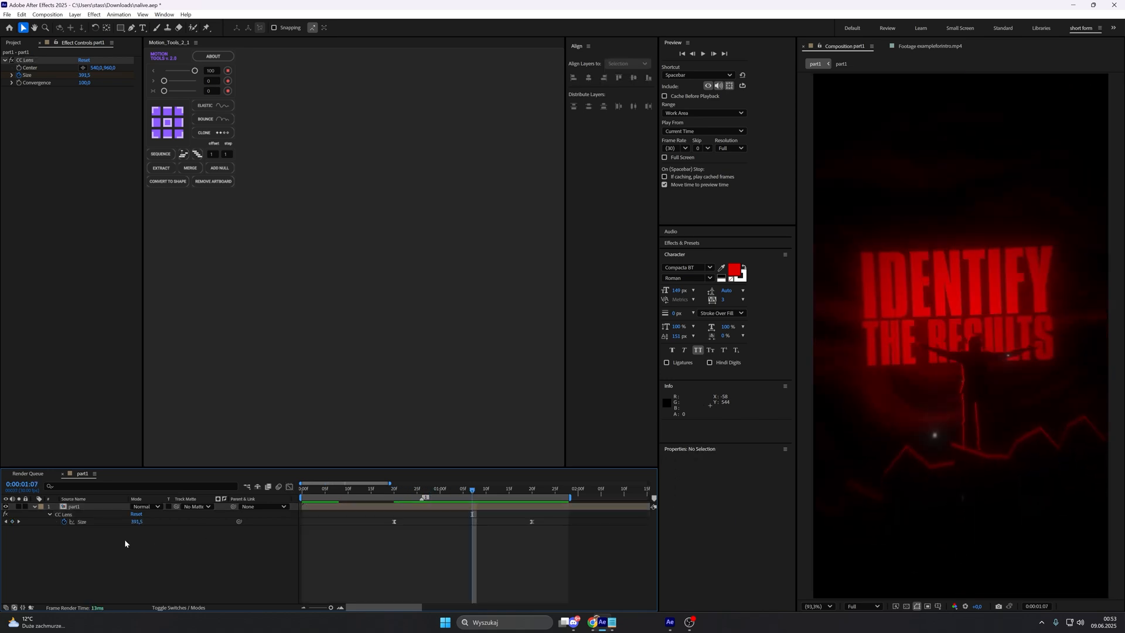
left_click(34, 507)
right_click(73, 507)
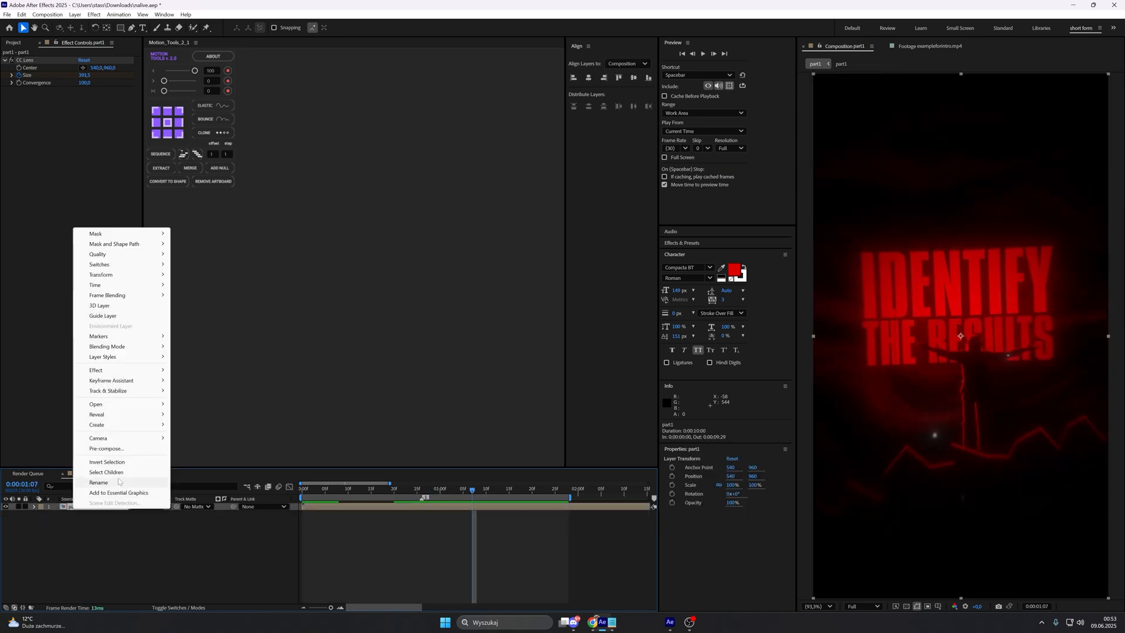
left_click(140, 447)
left_click(486, 313)
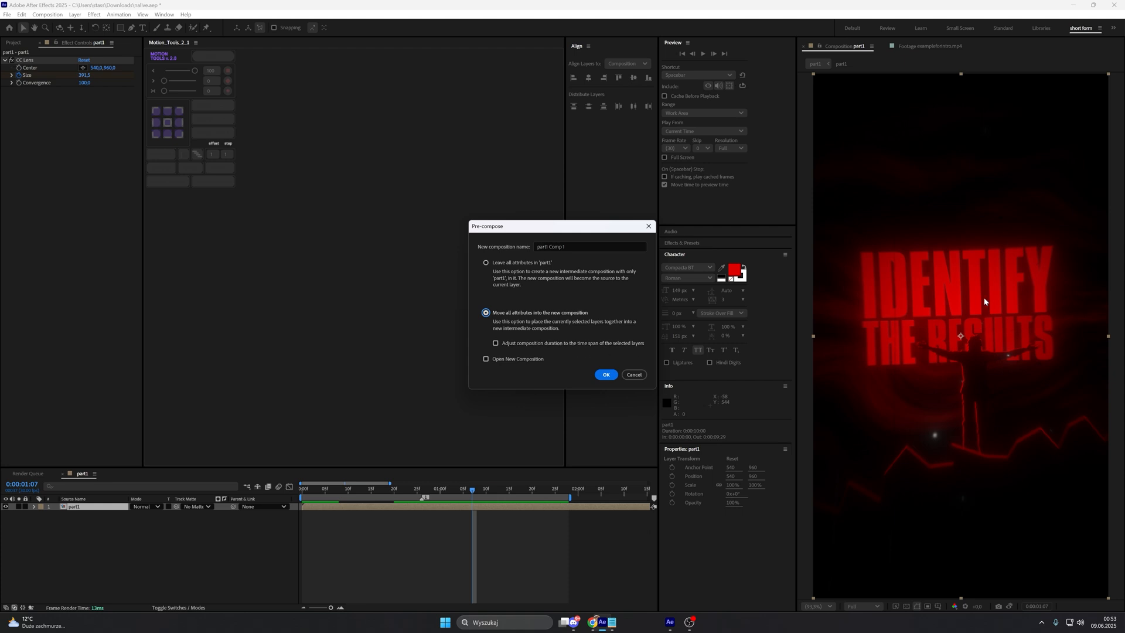
left_click(615, 375)
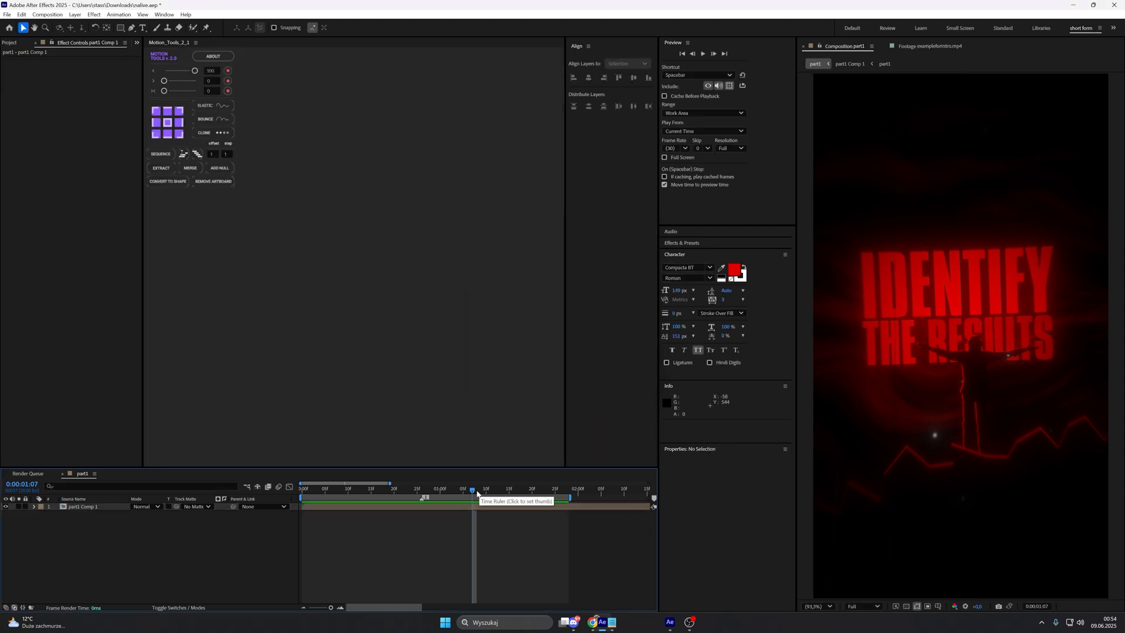
Step: Split the part1 Comp 1 layer at 0:00:01:18
left_click_drag(474, 493, 409, 495)
left_click(397, 507)
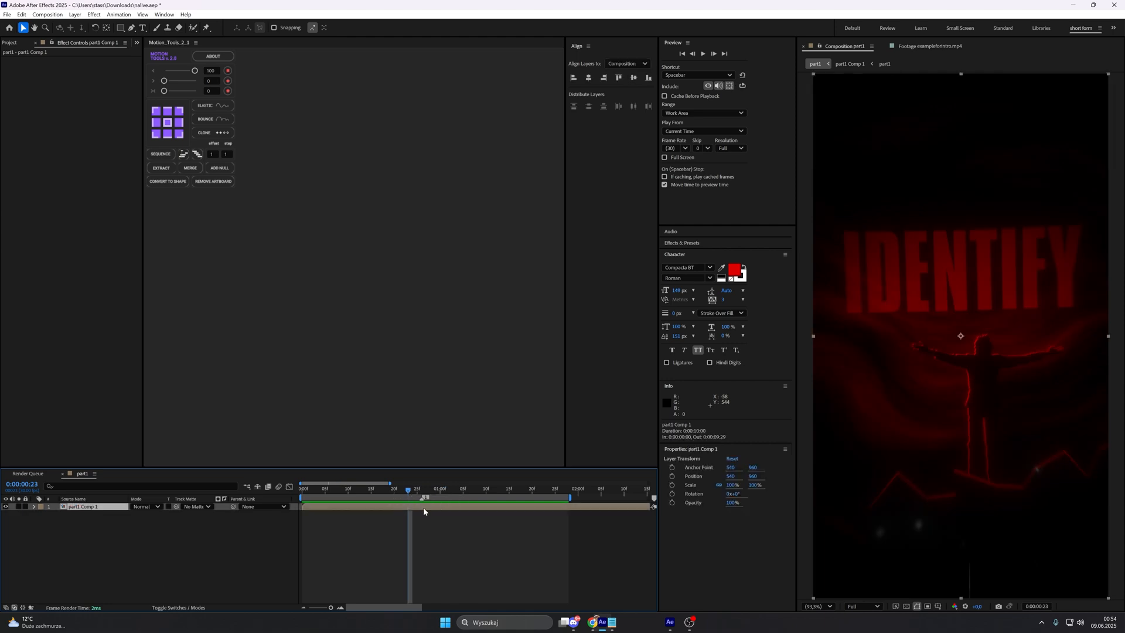
left_click(527, 495)
left_click_drag(526, 496, 525, 496)
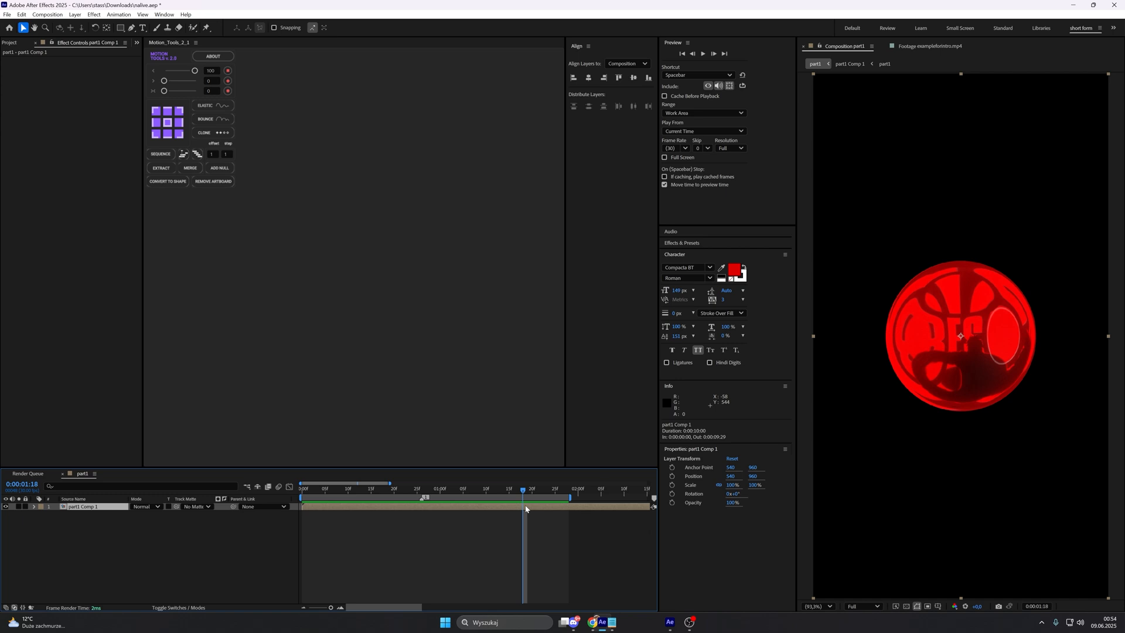
key("ctrl+shift+d")
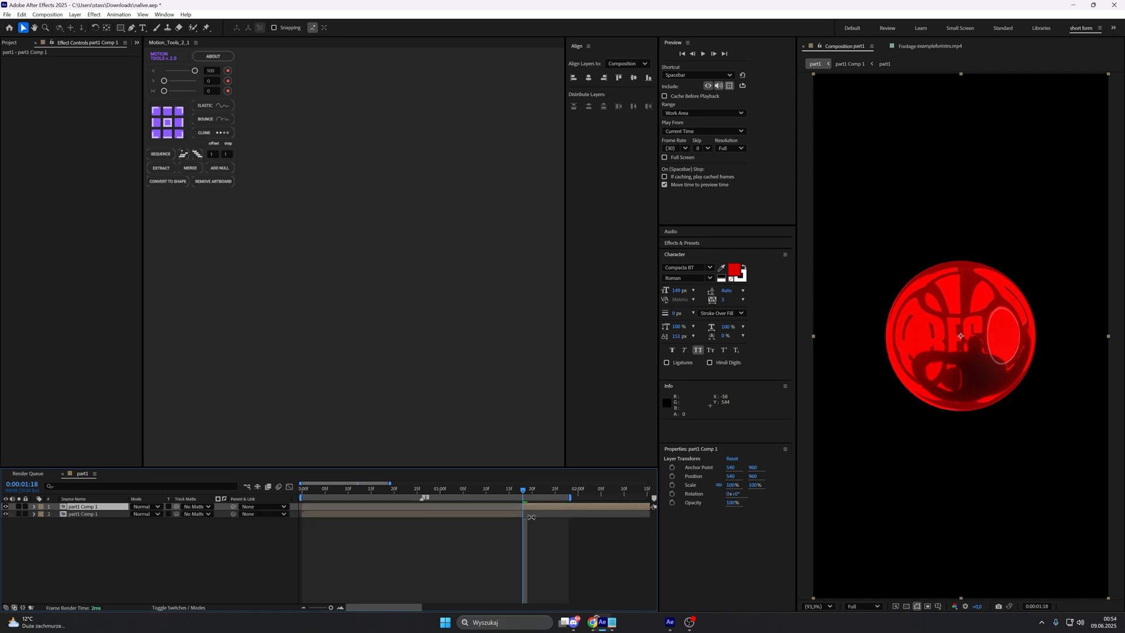
Step: Draw a jagged closed Pen tool mask around the lower-right half of the sphere on the later part1 Comp 1 layer at 0:00:01:25
left_click_drag(530, 494, 556, 492)
left_click(546, 510)
scroll(546, 509, "right", 5)
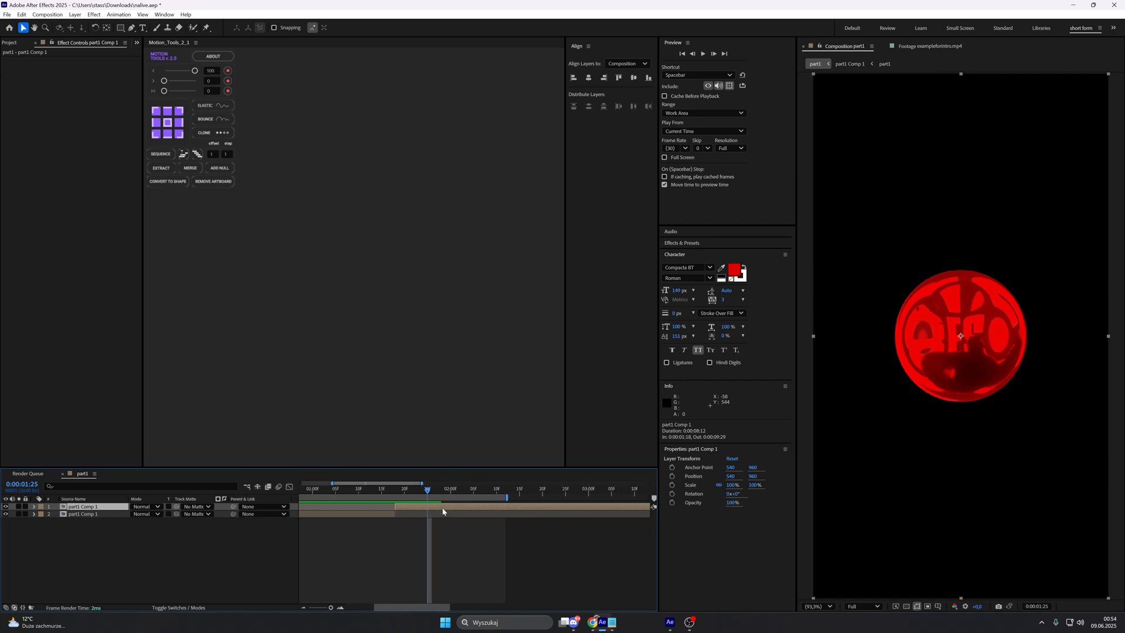
left_click(132, 28)
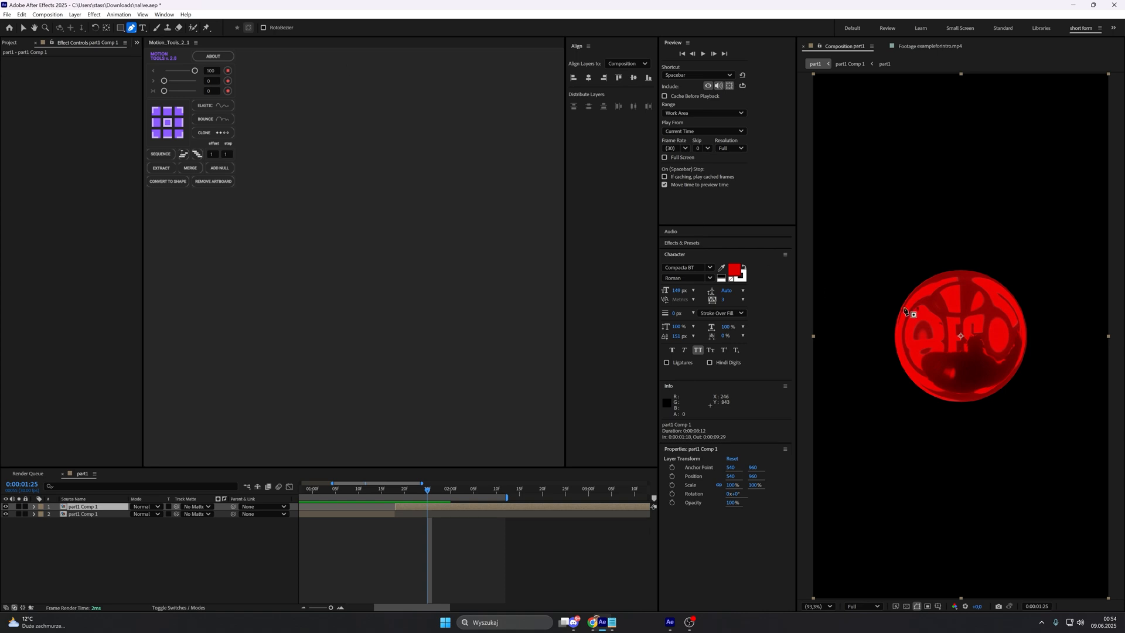
left_click(1051, 291)
left_click(1008, 294)
left_click(983, 309)
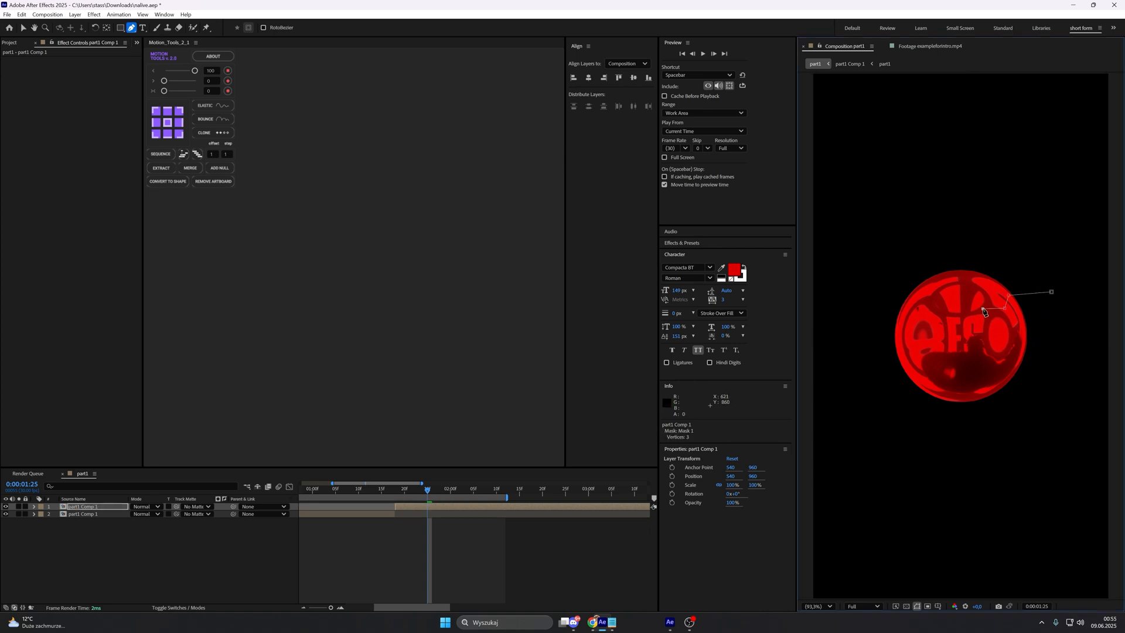
left_click(981, 322)
left_click(965, 329)
left_click(962, 340)
left_click(930, 353)
left_click(901, 371)
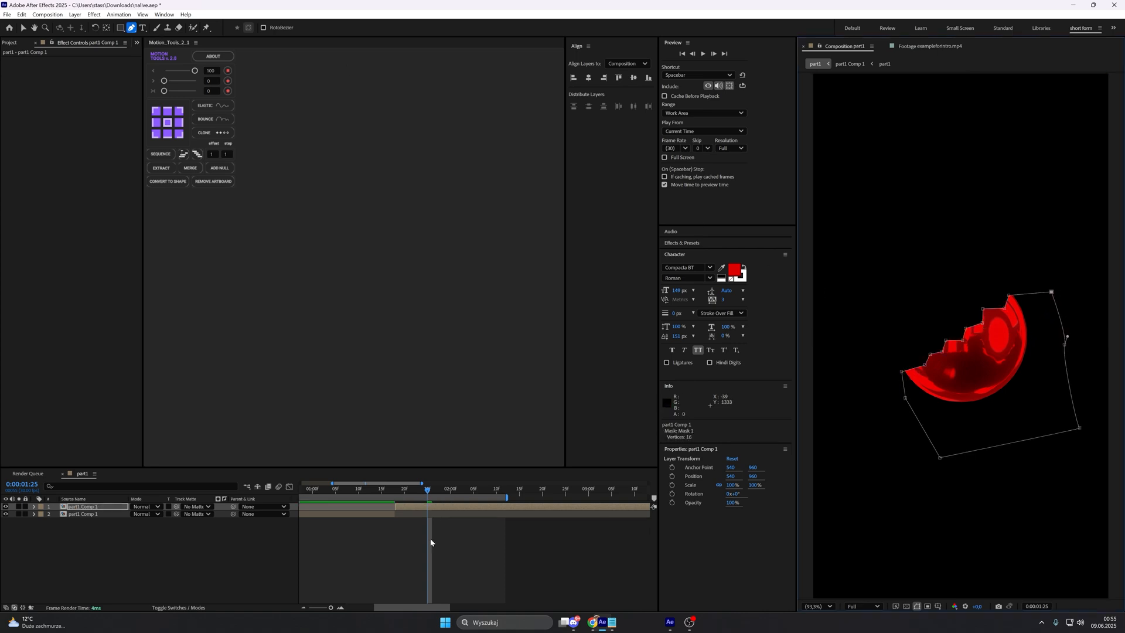
Step: Duplicate the masked part1 Comp 1 layer and set Mask 1 on the lower copy to Subtract
left_click(432, 541)
left_click(440, 507)
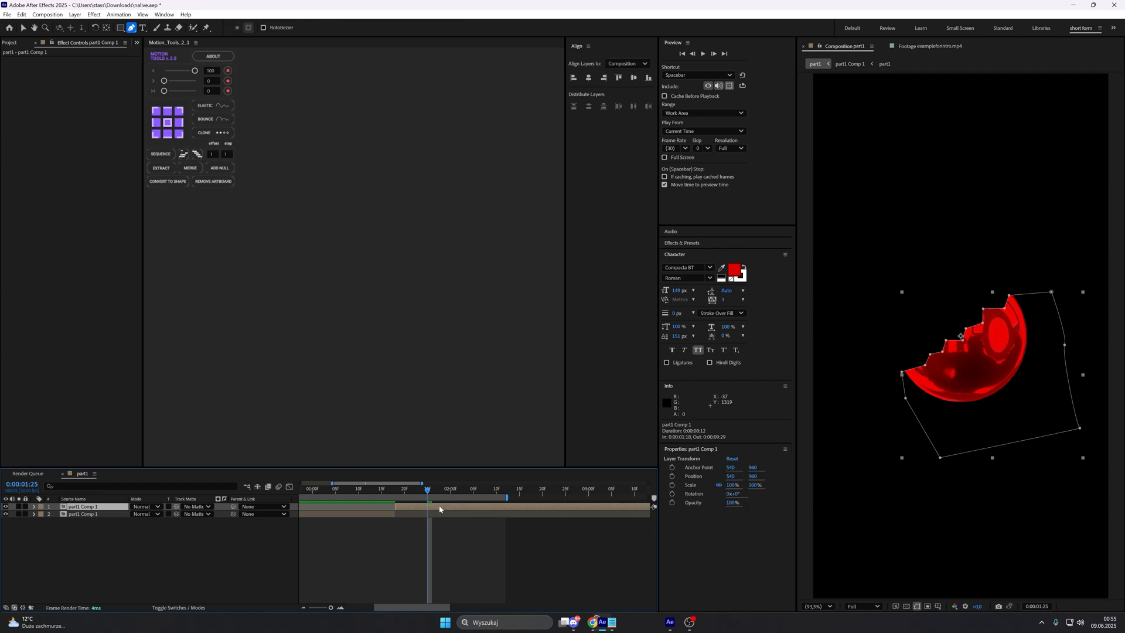
key("ctrl+d")
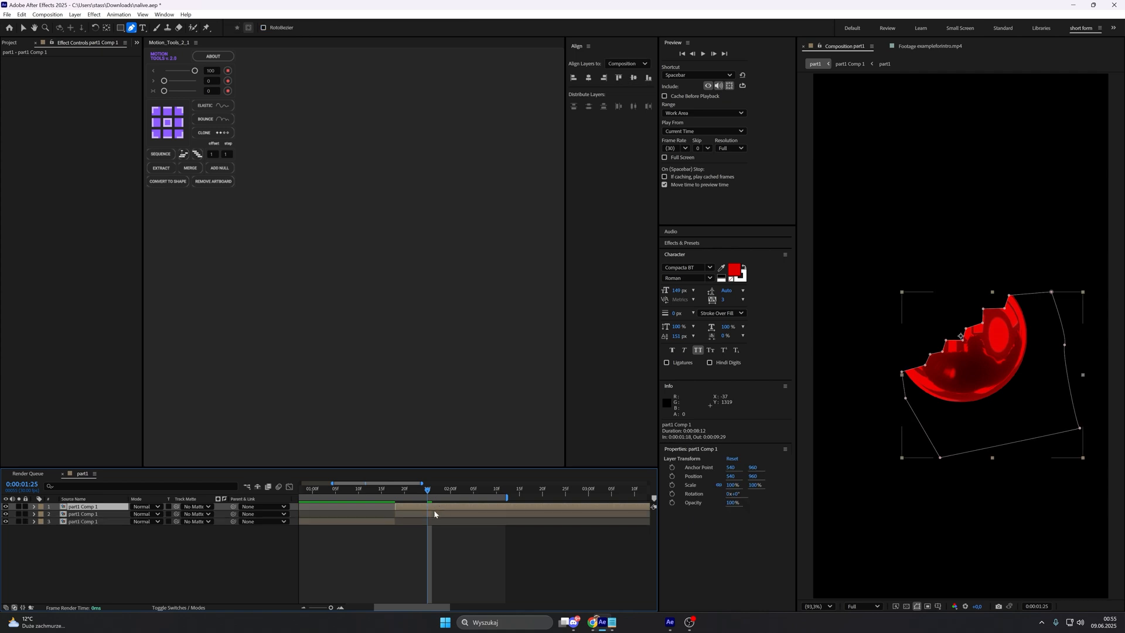
left_click(49, 514)
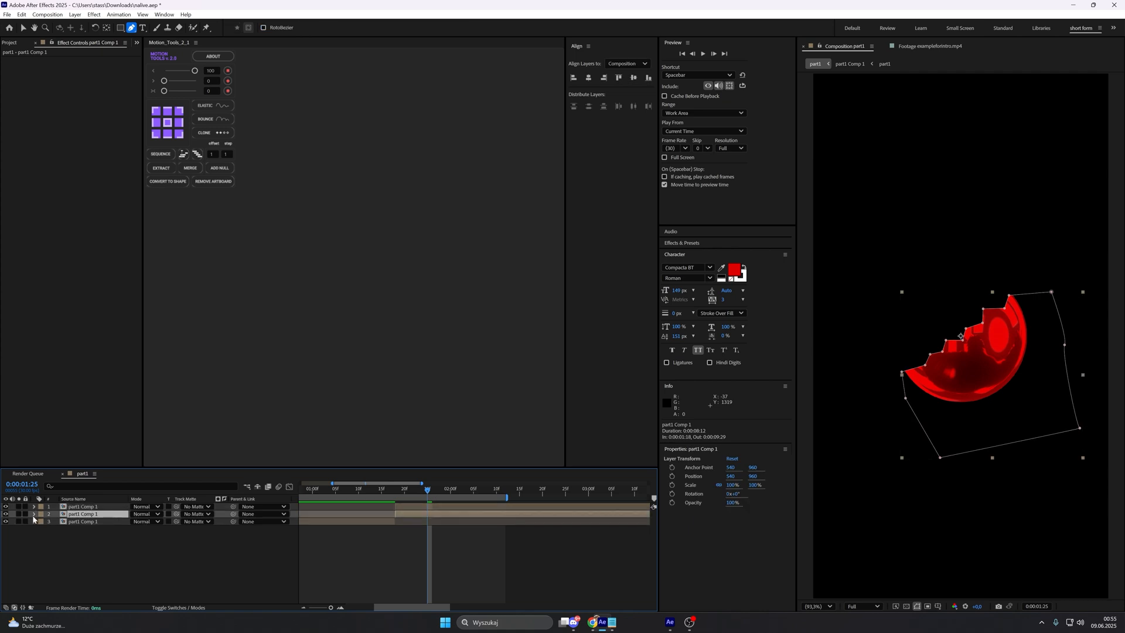
left_click(33, 514)
left_click(42, 522)
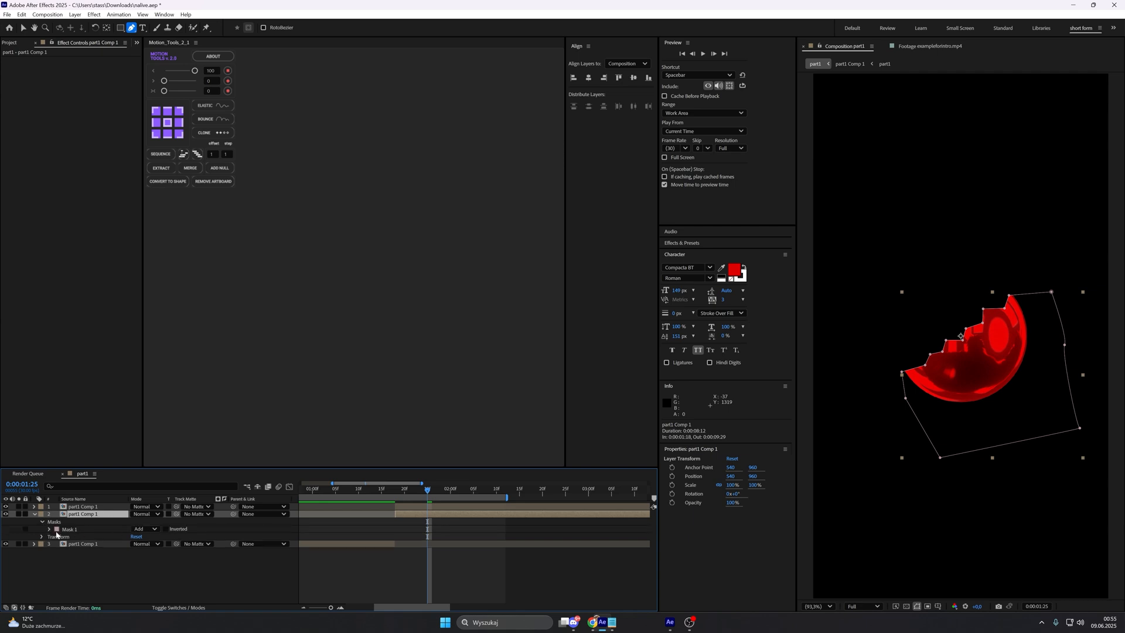
left_click(156, 529)
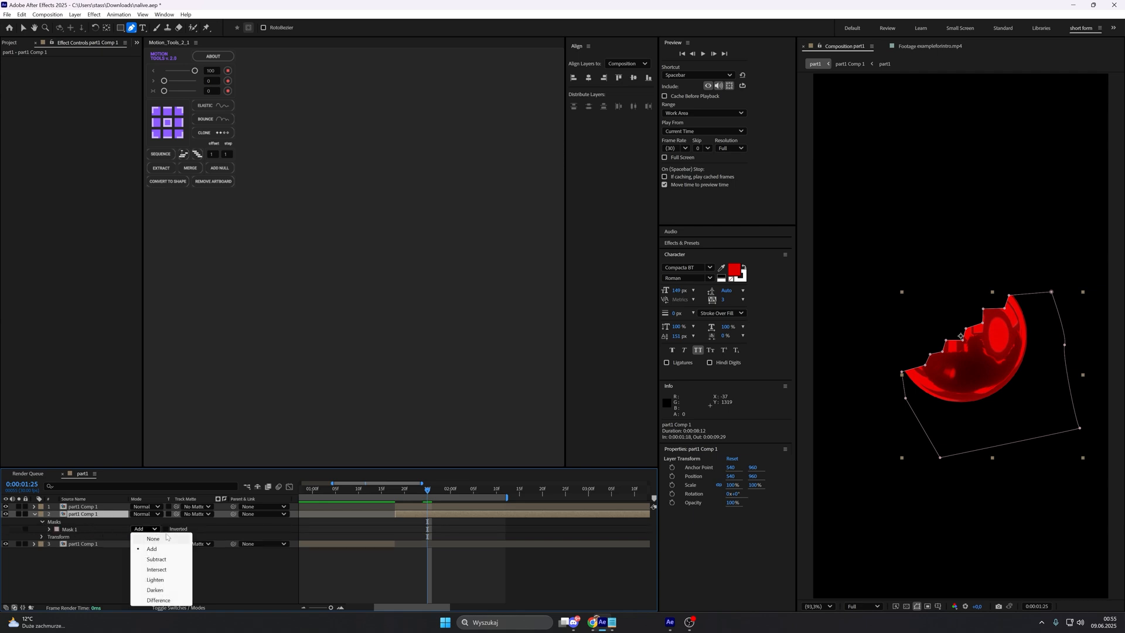
left_click(157, 559)
left_click(184, 600)
Step: Examine the jagged seam between the two sphere halves up close and check the earlier frames of the animation
scroll(918, 455, "up", 5)
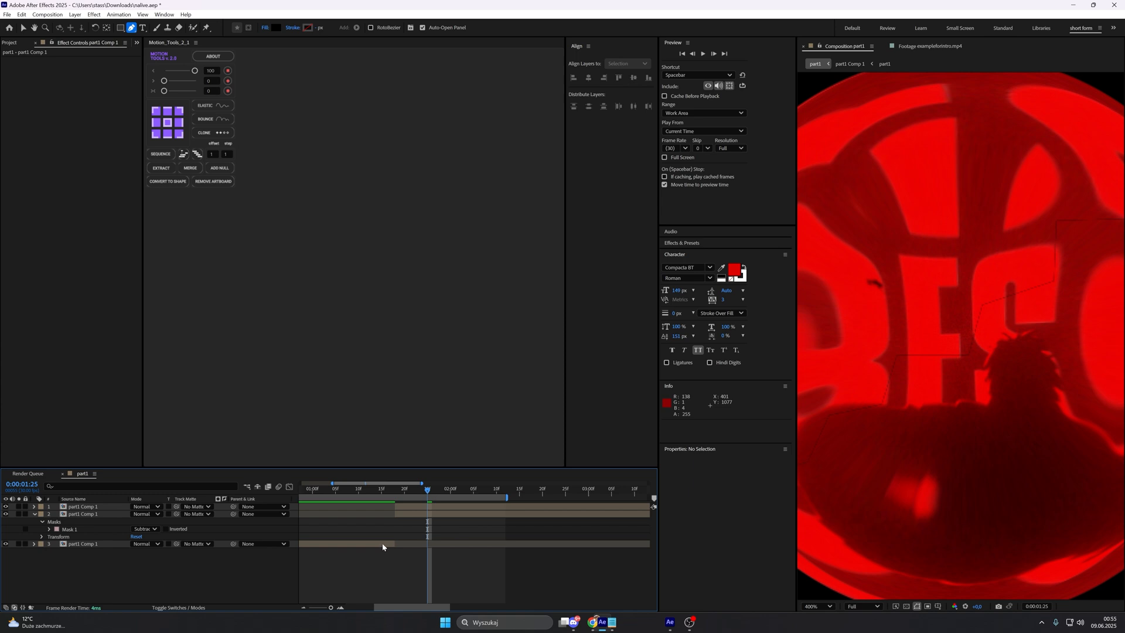
left_click(383, 547)
mouse_move(420, 488)
left_mouse_down()
mouse_move(377, 487)
mouse_move(423, 487)
left_mouse_up()
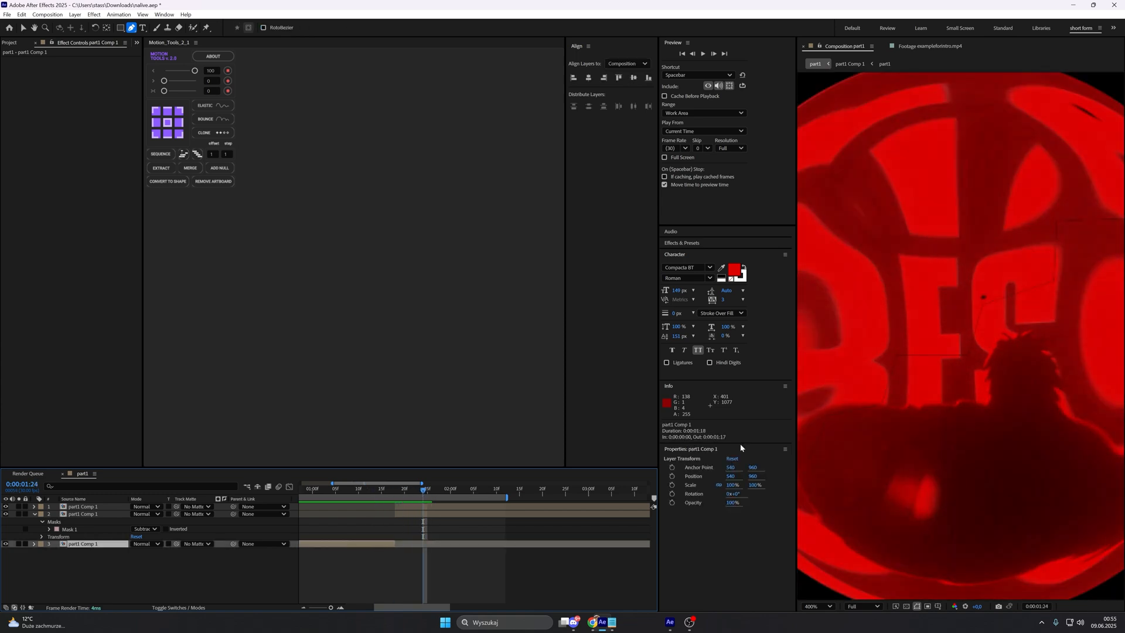
scroll(944, 431, "down", 1)
scroll(979, 378, "up", 1)
left_click_drag(978, 377, 952, 406)
scroll(963, 391, "up", 1)
scroll(934, 405, "down", 1)
left_click_drag(1023, 307, 1012, 313)
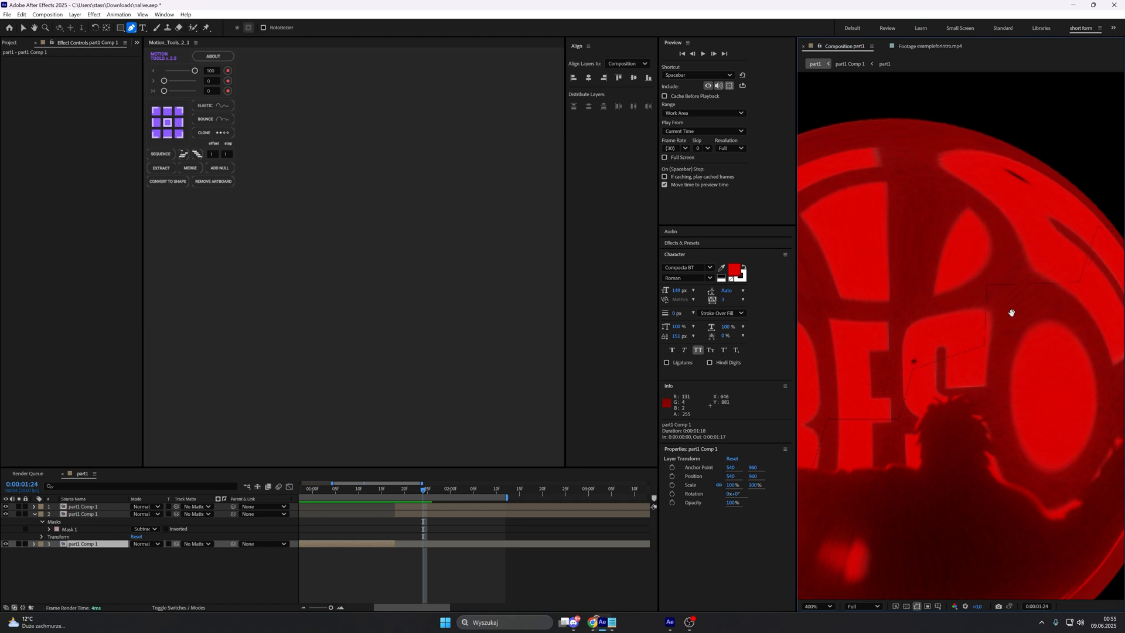
scroll(972, 349, "down", 1)
scroll(967, 367, "down", 1)
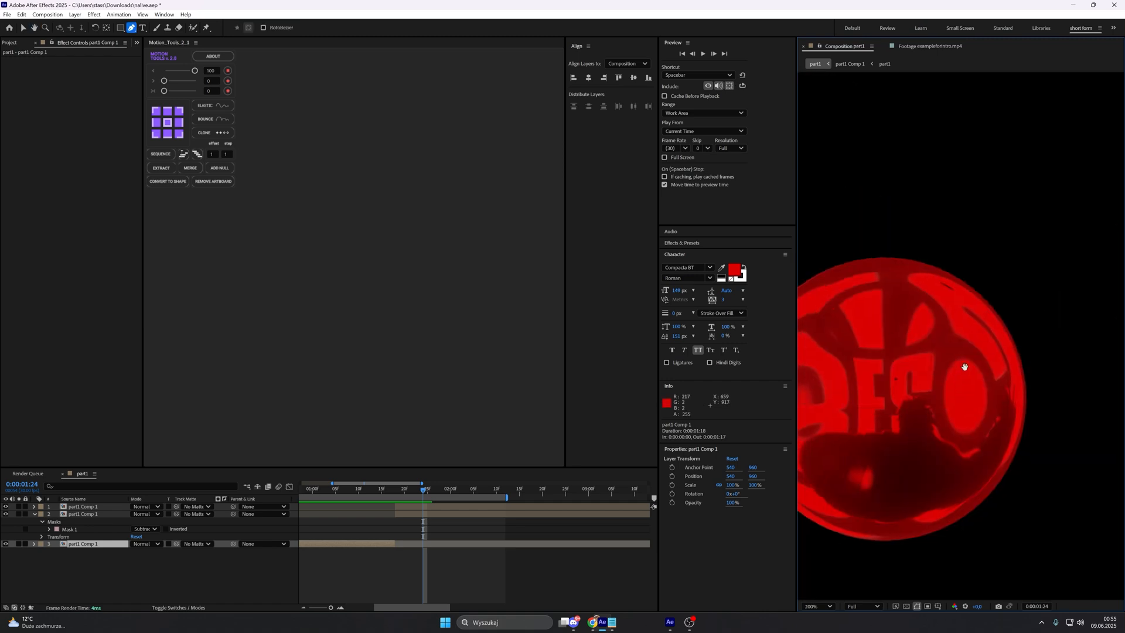
scroll(965, 367, "down", 1)
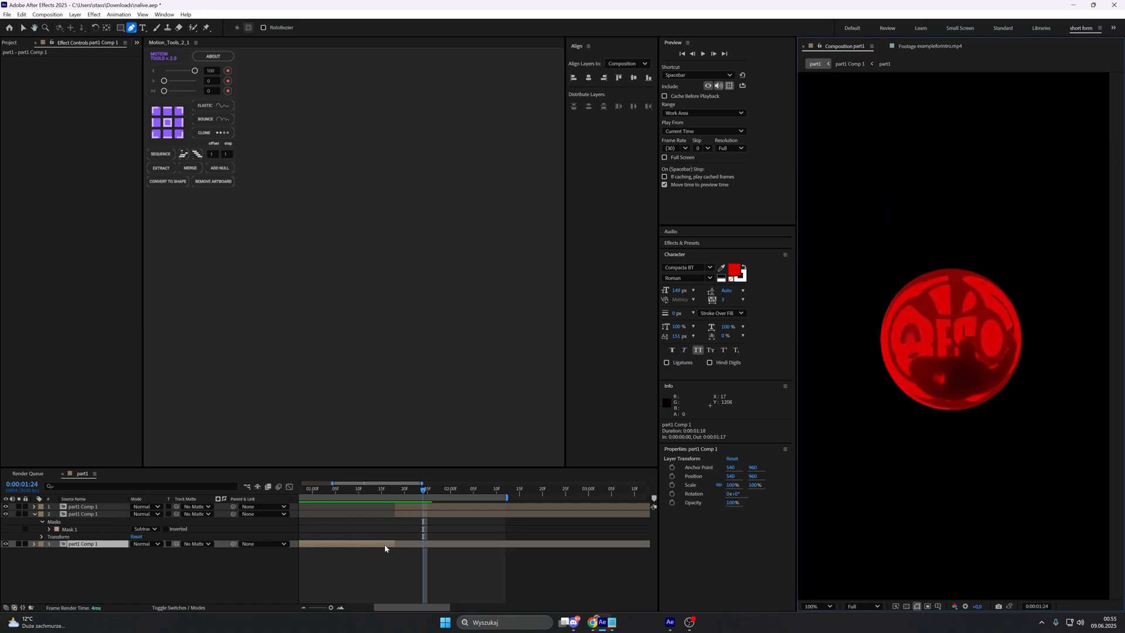
left_click_drag(416, 489, 344, 489)
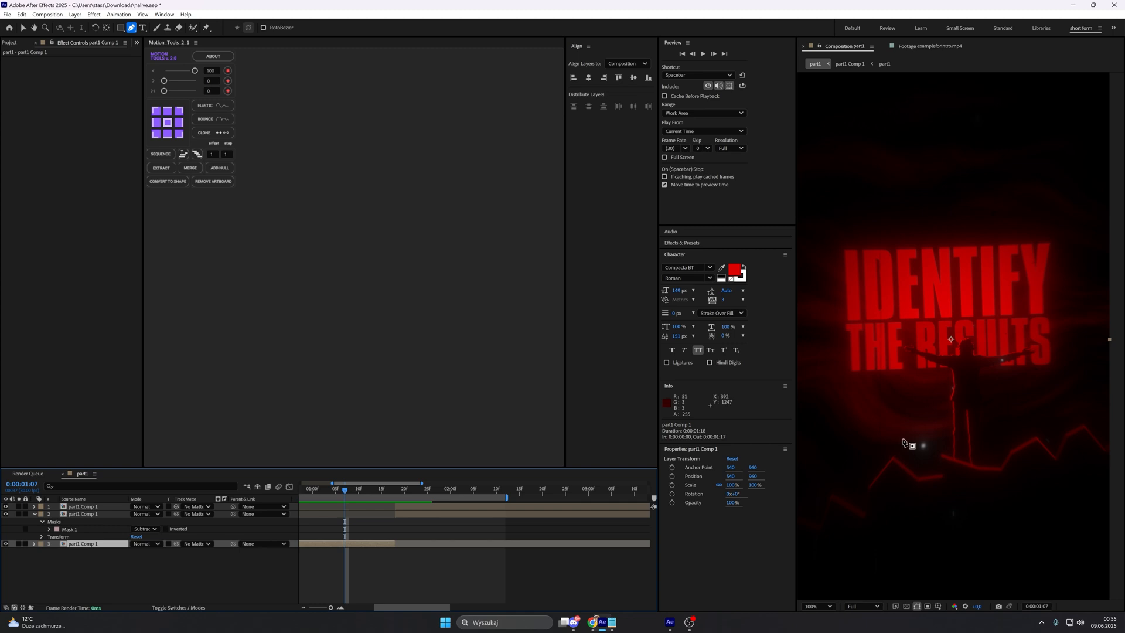
scroll(353, 495, "left", 3)
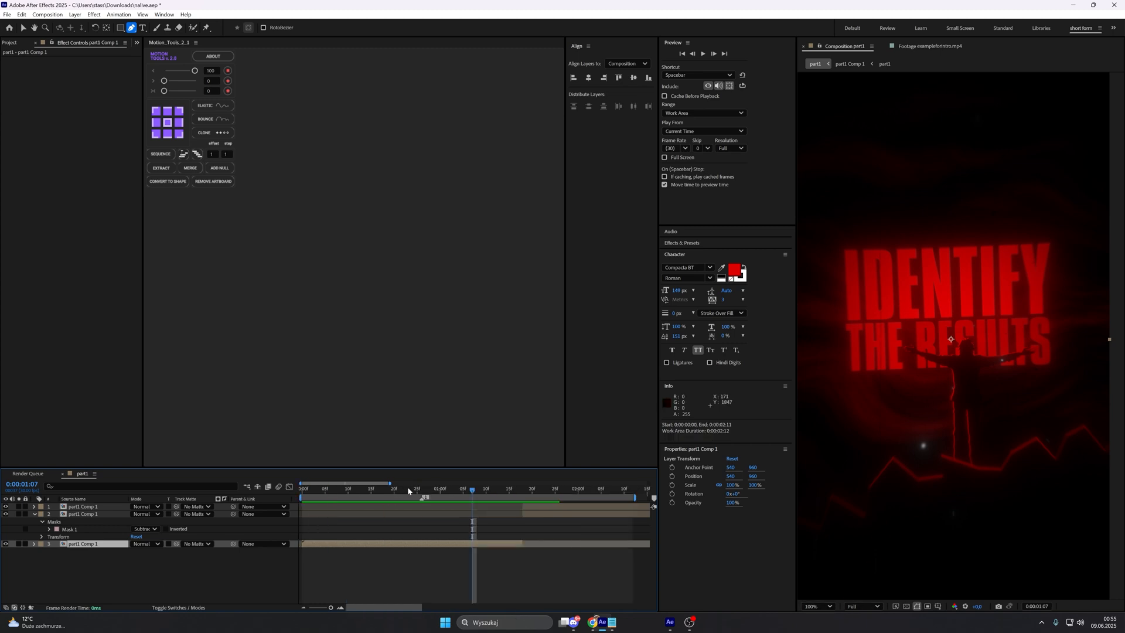
Step: Reveal the top part1 Comp 1 layer's Position at 0:00:01:18 and make the part1 Comp 1 layers 3D
left_click_drag(413, 491, 522, 491)
left_click(817, 606)
left_click(821, 456)
left_click(543, 491)
left_click(530, 506)
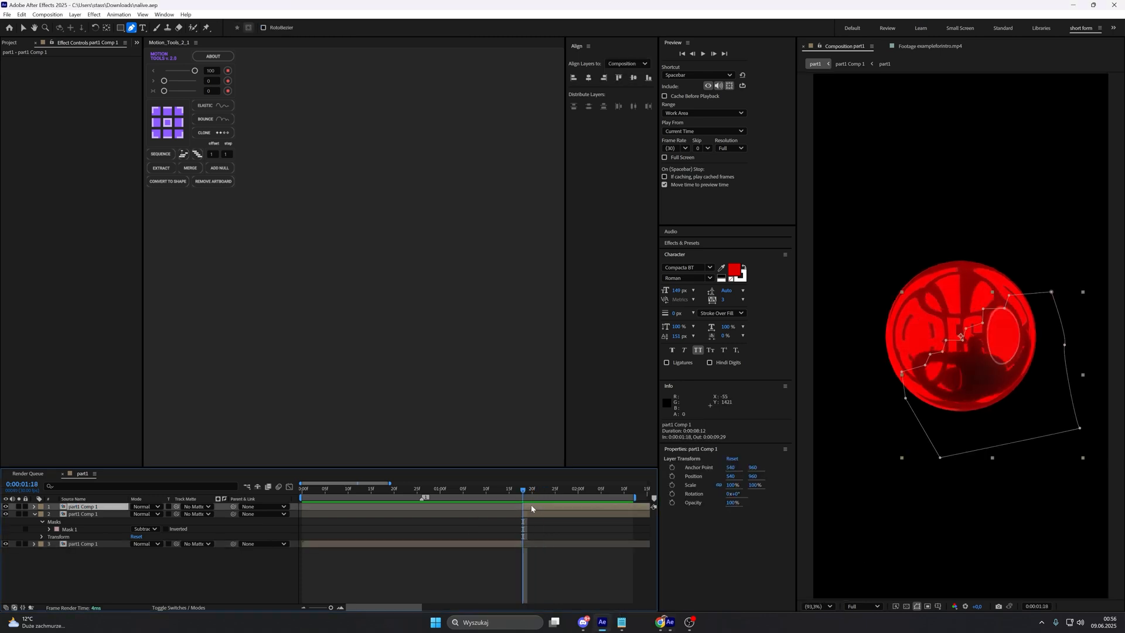
left_click_drag(358, 610, 385, 607)
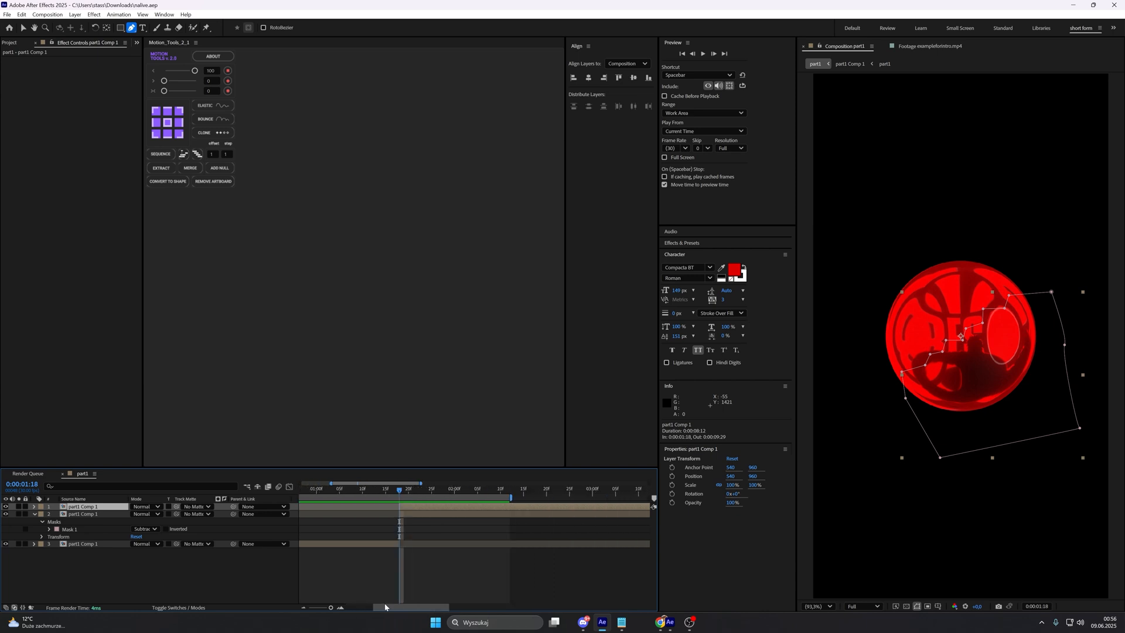
key("p")
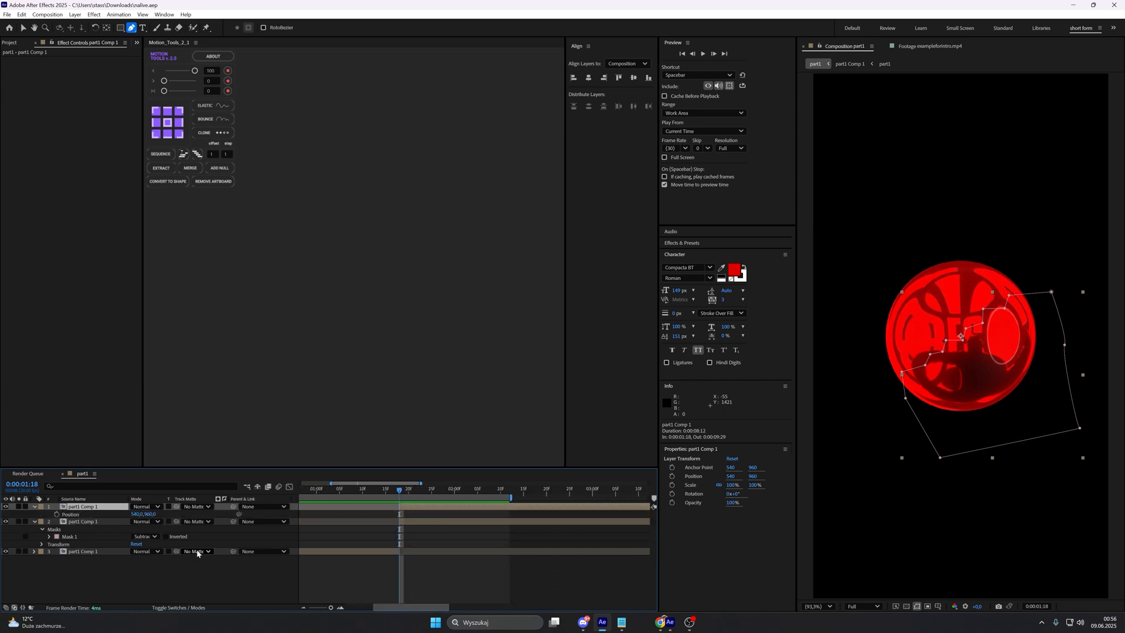
left_click(179, 608)
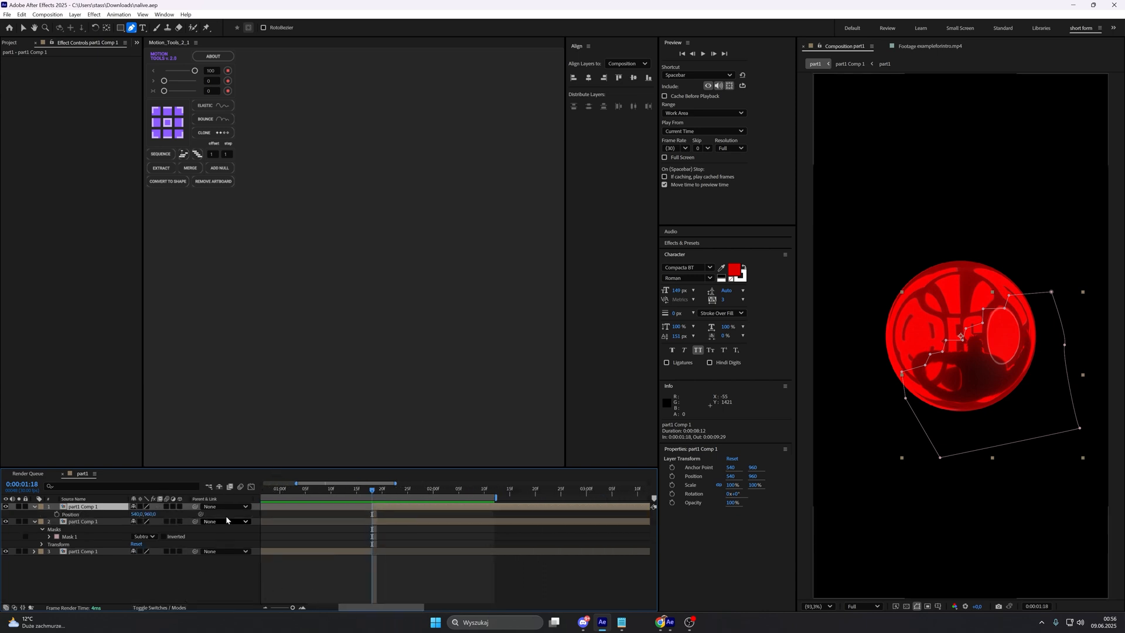
left_click(180, 506)
left_click_drag(184, 549, 180, 590)
left_click(87, 507)
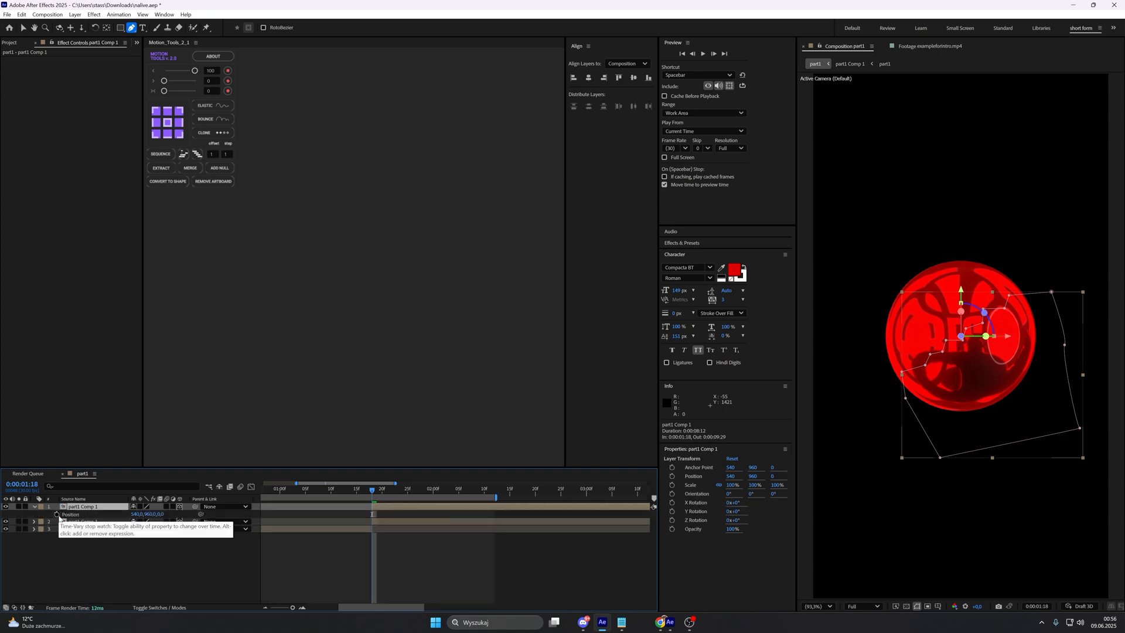
Step: Keyframe the top half's Position at 0:00:01:18 and set it to 731, 1110, 0 at 0:00:02:20, extending the work area past that keyframe
left_click(56, 514)
left_click_drag(372, 491, 582, 498)
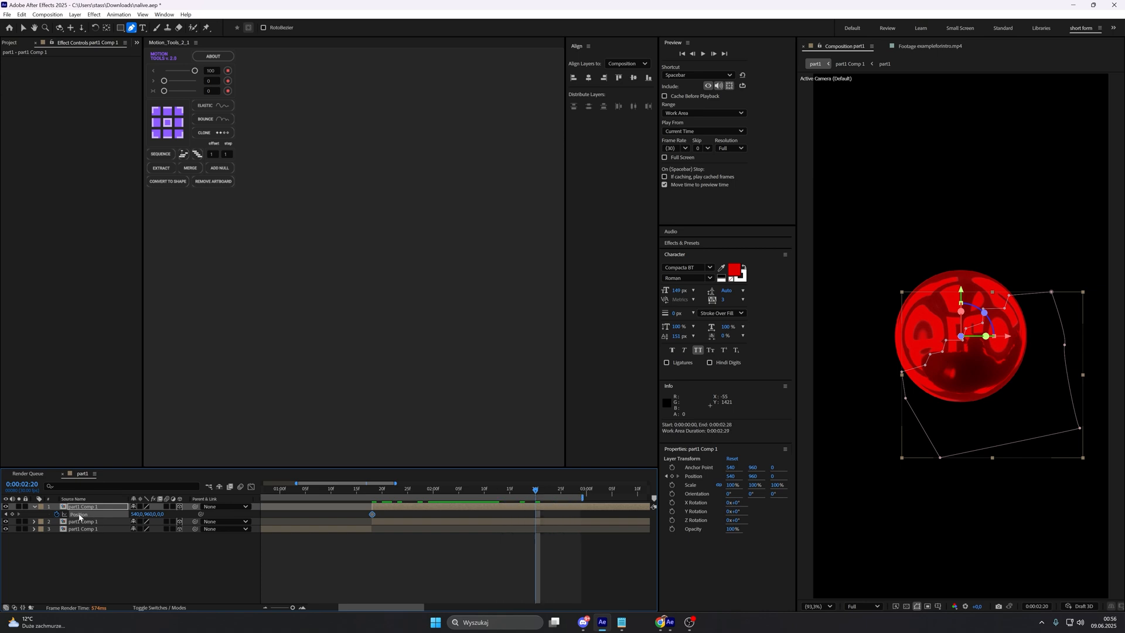
left_click(86, 566)
left_click(535, 515)
left_click_drag(151, 517, 165, 513)
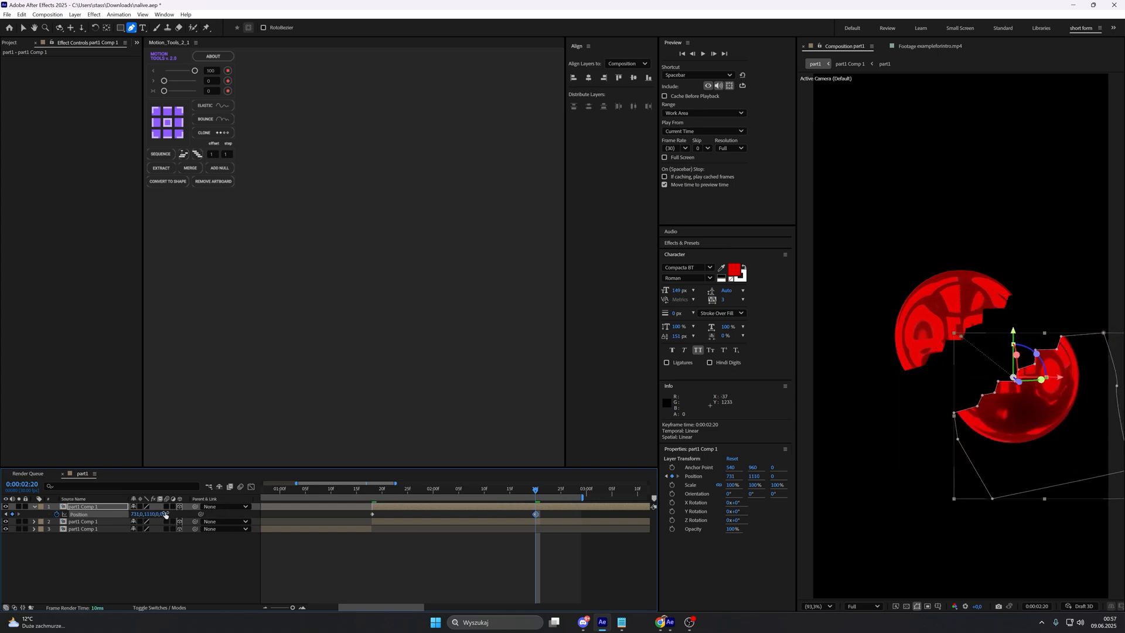
Step: Shape the top layer's Position speed graph into a steep central peak that eases to zero at both keyframes
left_click(252, 487)
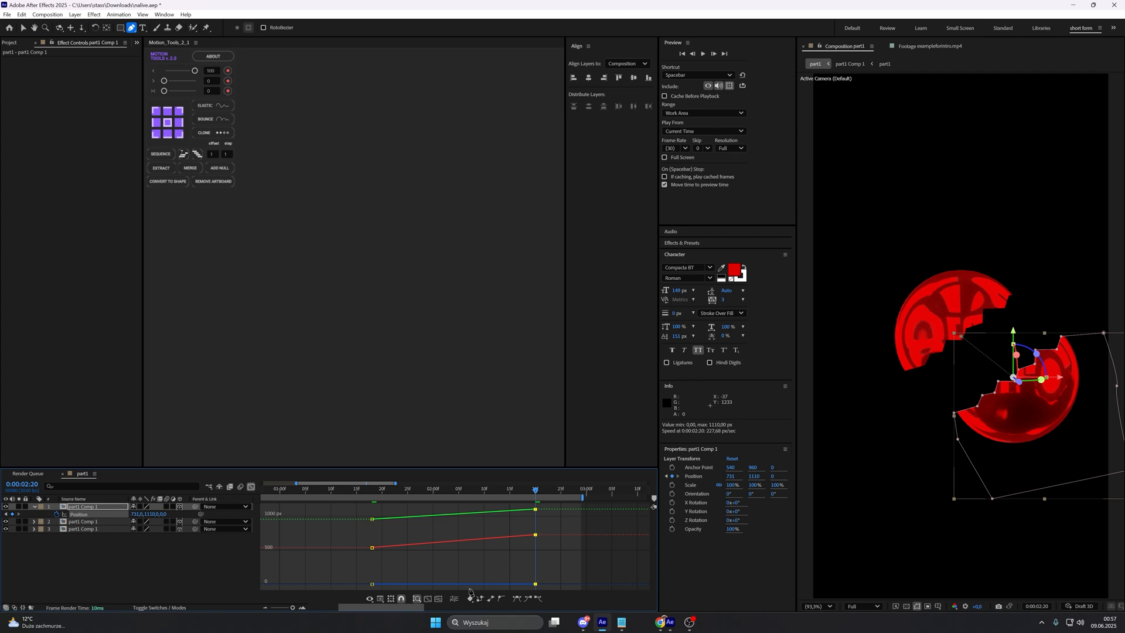
left_click(385, 599)
left_click(387, 512)
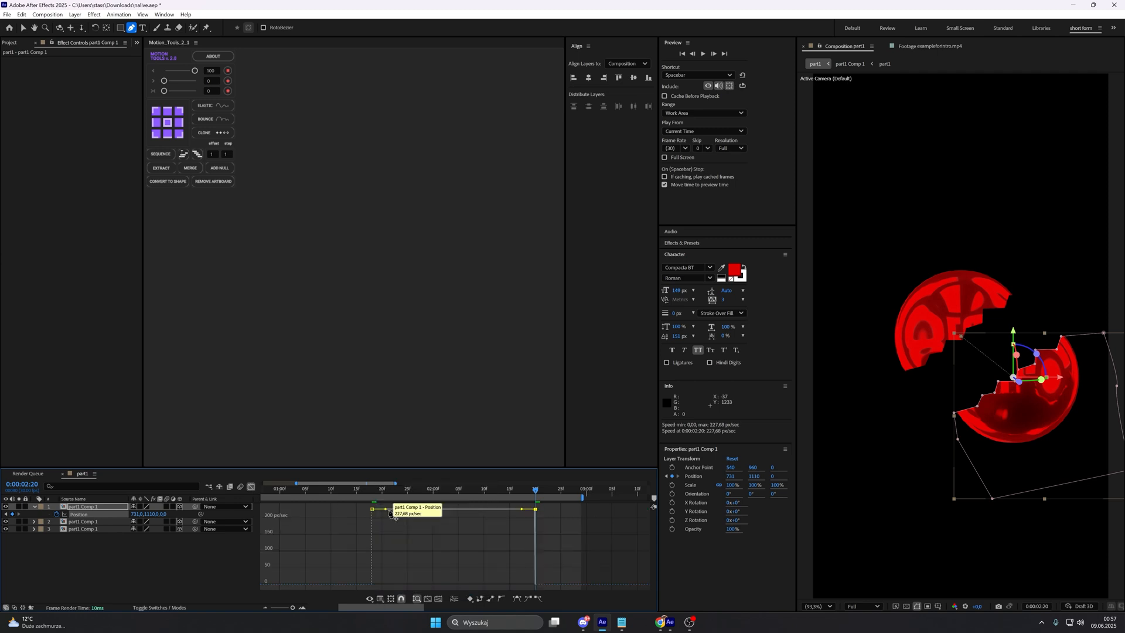
key("v")
left_click_drag(385, 509, 446, 584)
left_click_drag(523, 564, 483, 583)
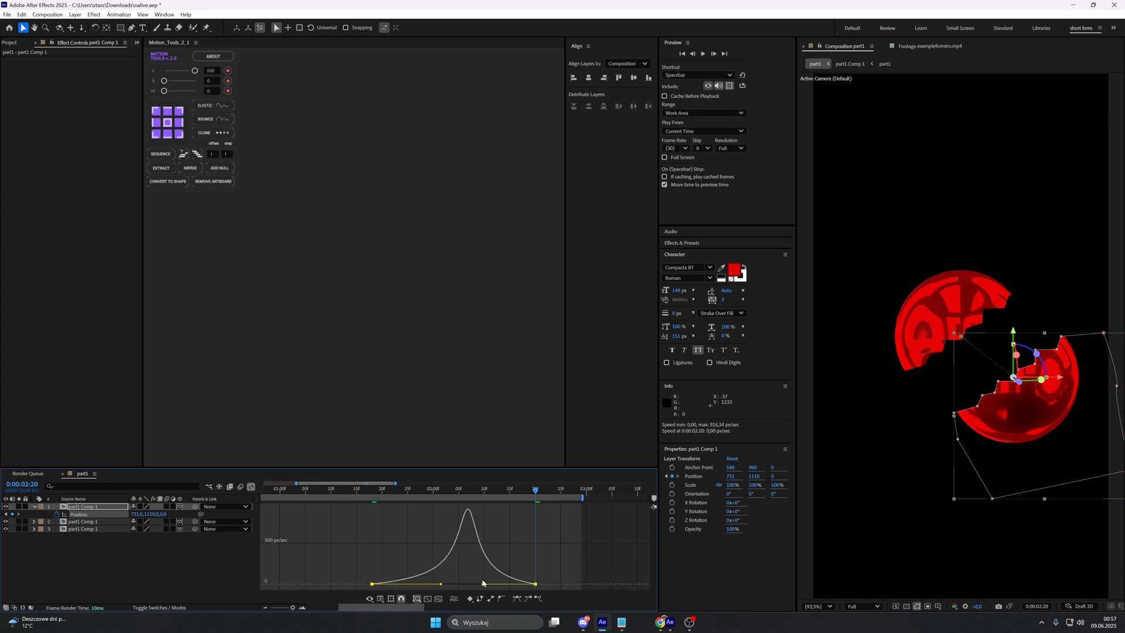
left_click(251, 487)
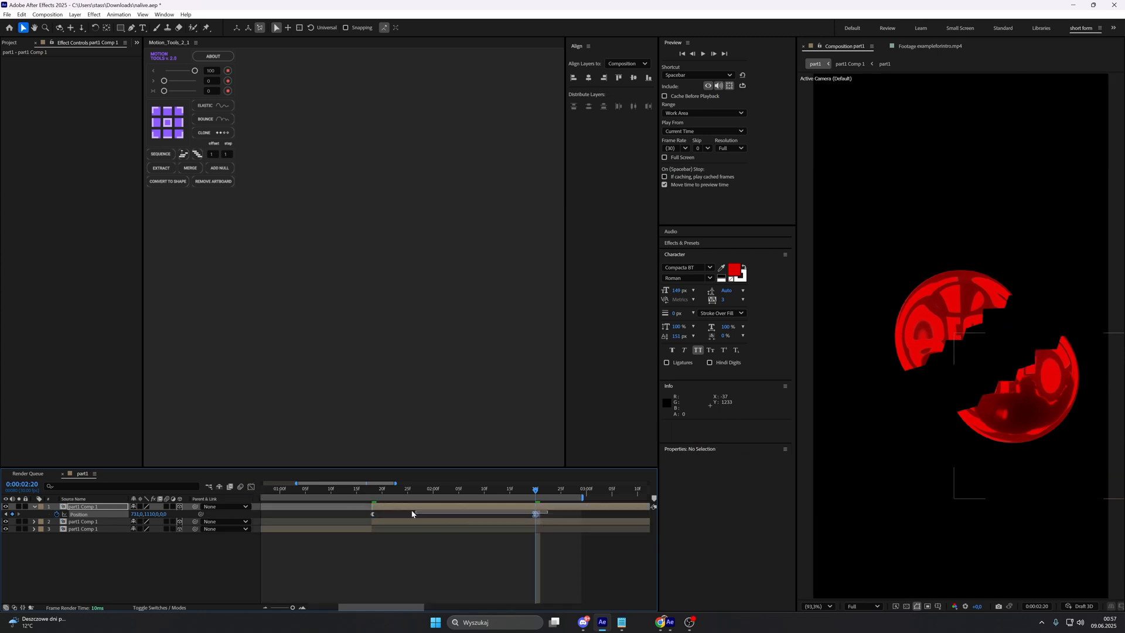
Step: Copy the Position keyframes to the subtracted half at 0:00:01:18, set its 0:00:02:20 Position to 348, 774, 0, and preview the split
key("j")
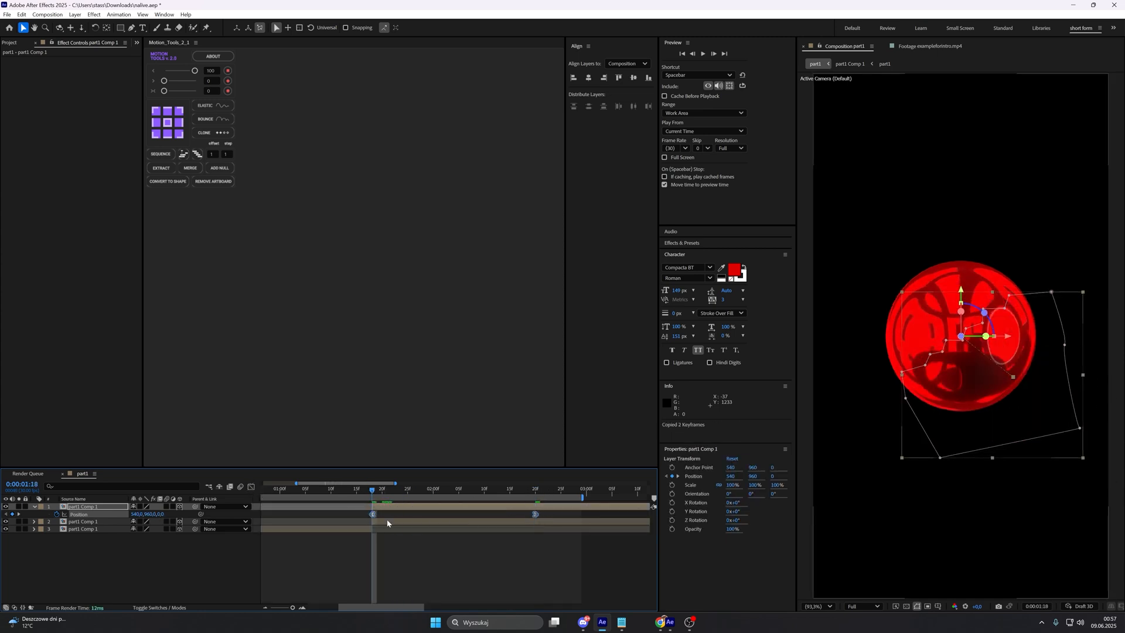
left_click(389, 520)
key("ctrl+v")
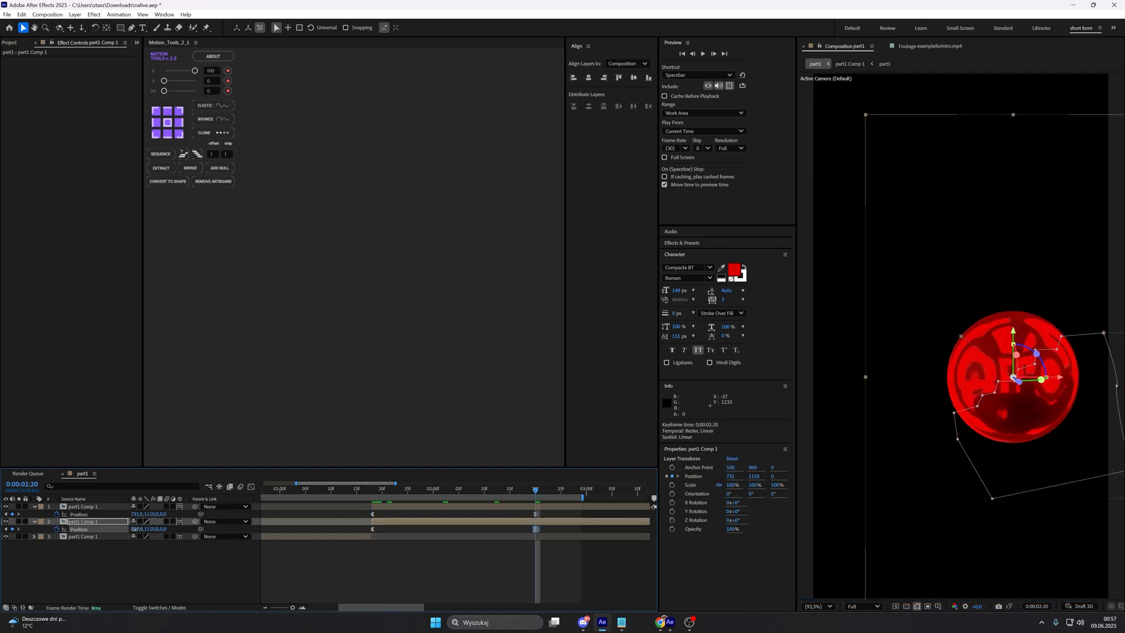
left_click_drag(135, 529, 100, 529)
left_click(389, 554)
key("space")
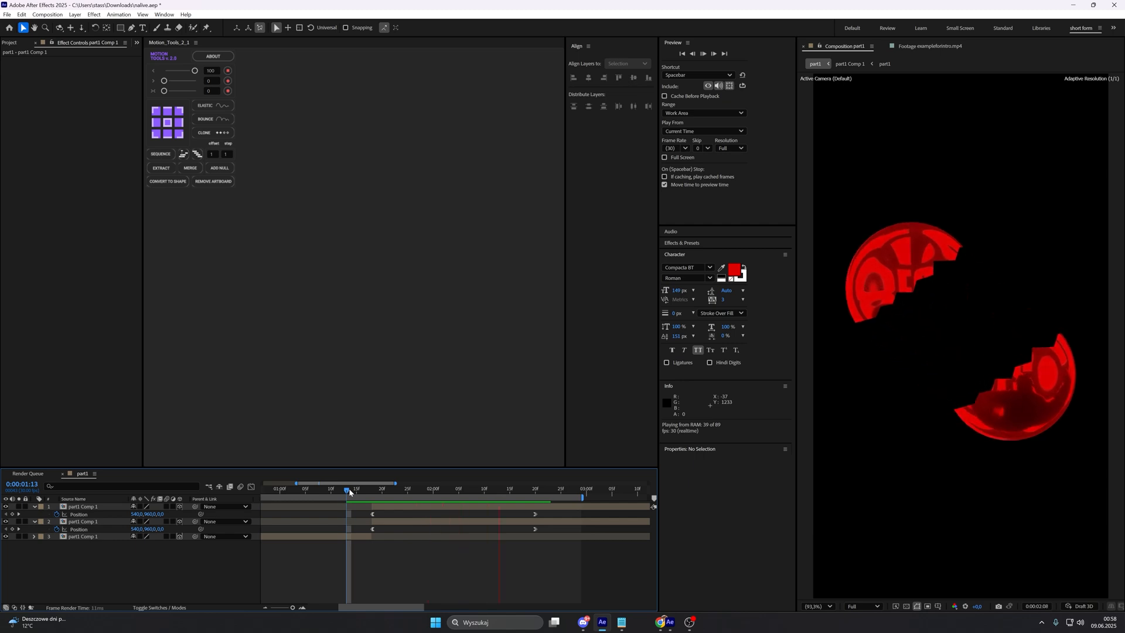
key("space")
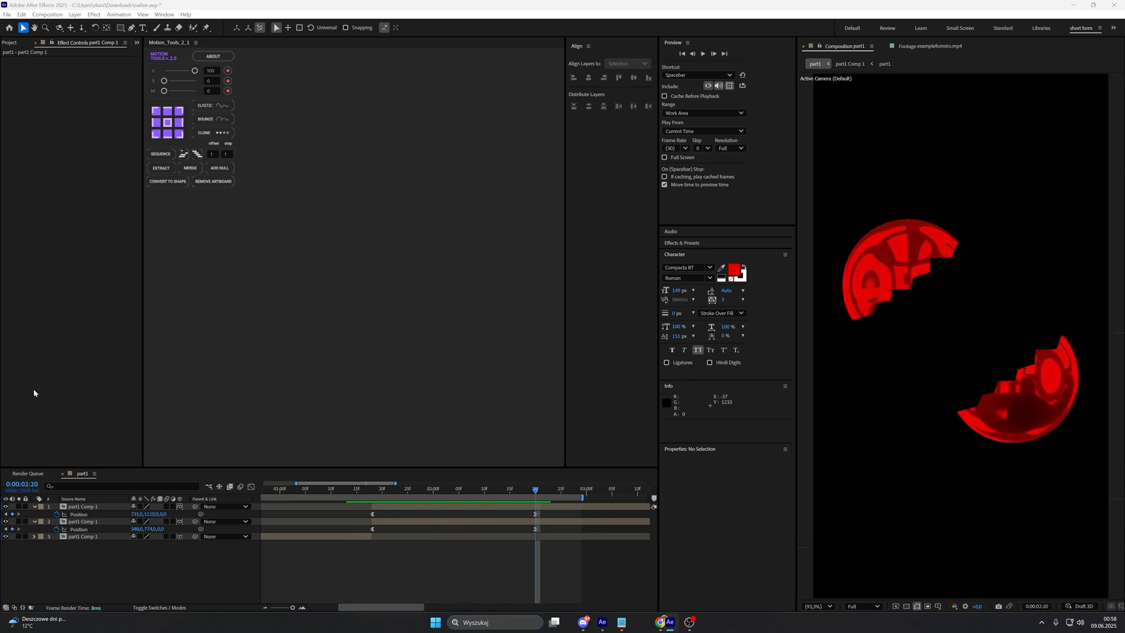
Step: Add an adjustment layer above the sphere halves and apply Posterize Time with a frame rate of 12
right_click(209, 577)
mouse_move(246, 468)
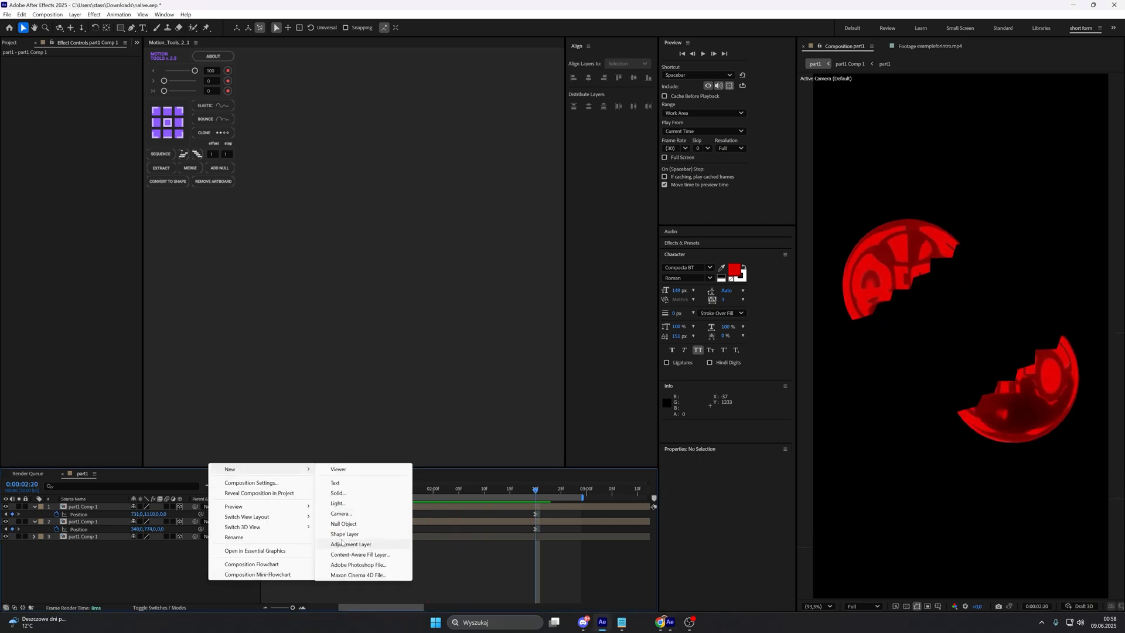
left_click(387, 544)
key("ctrl+space")
type("post")
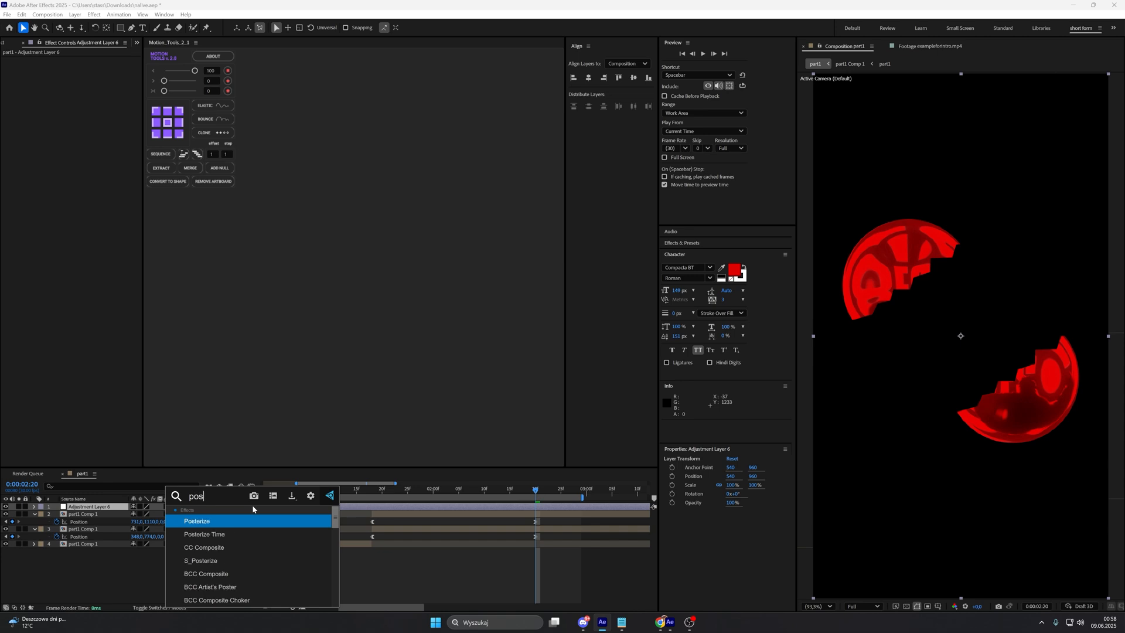
left_click(258, 532)
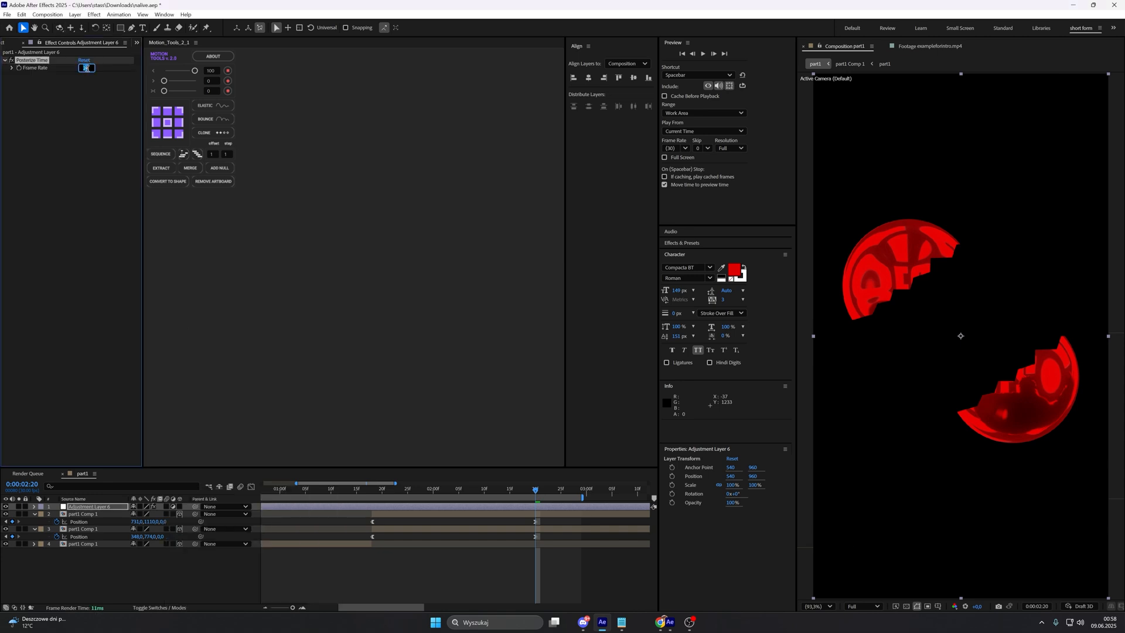
left_click_drag(535, 488, 509, 505)
left_click(504, 558)
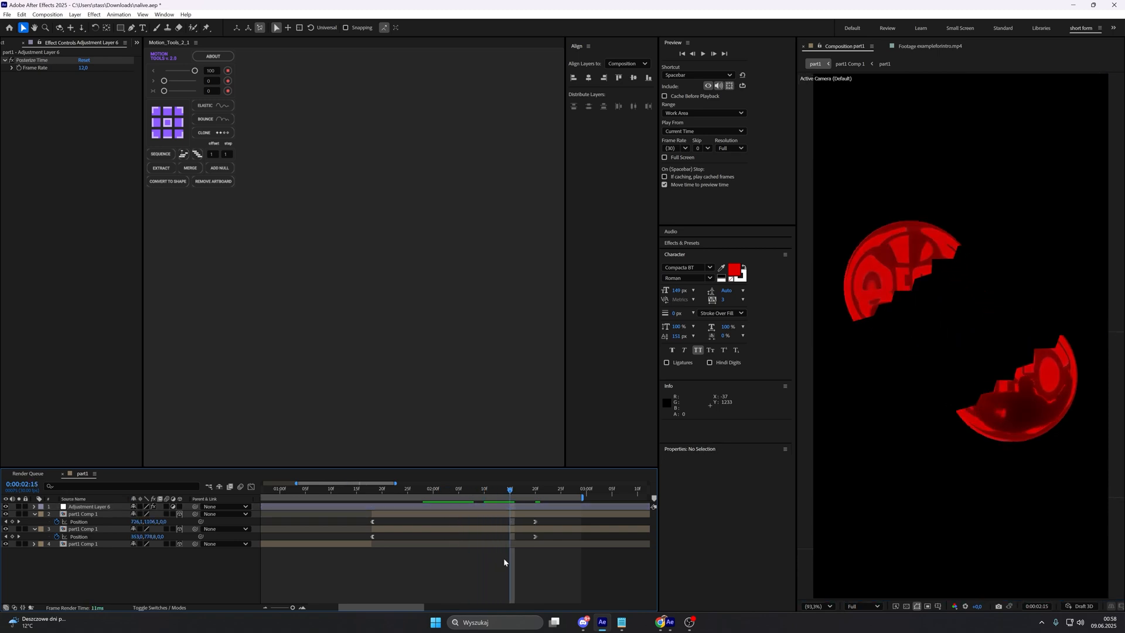
Step: Check the reference's caption, and copy the IDENTIFY THE RESULTS text layer from the nested part1 composition into the main part1 composition
left_click(952, 46)
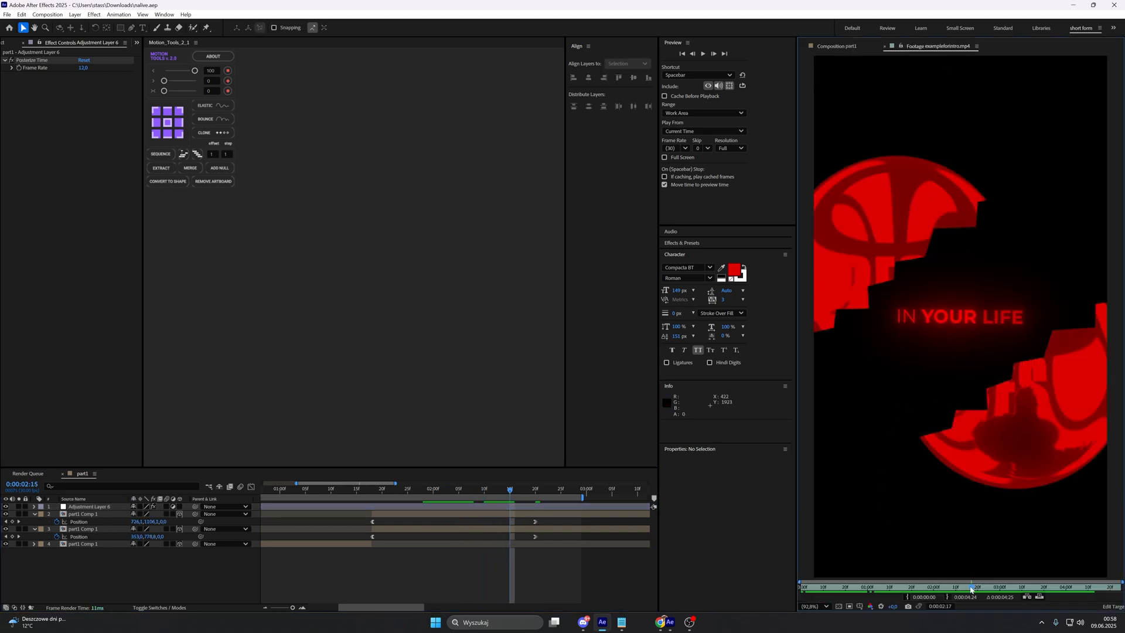
mouse_move(971, 589)
left_mouse_down()
mouse_move(926, 591)
mouse_move(965, 592)
mouse_move(955, 601)
left_mouse_up()
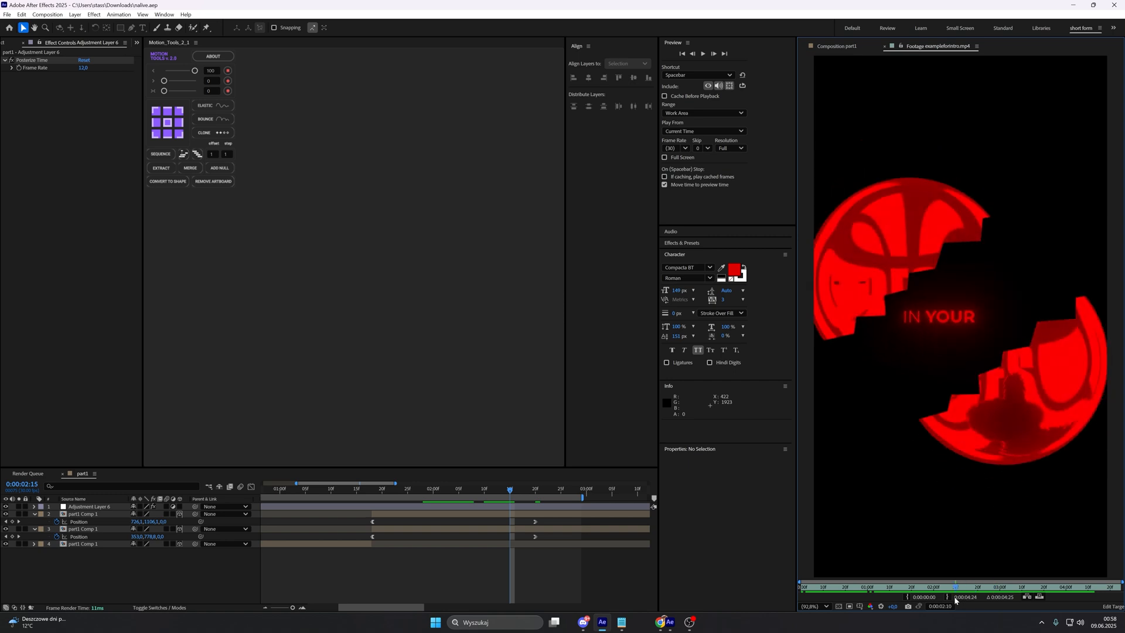
left_click(483, 525)
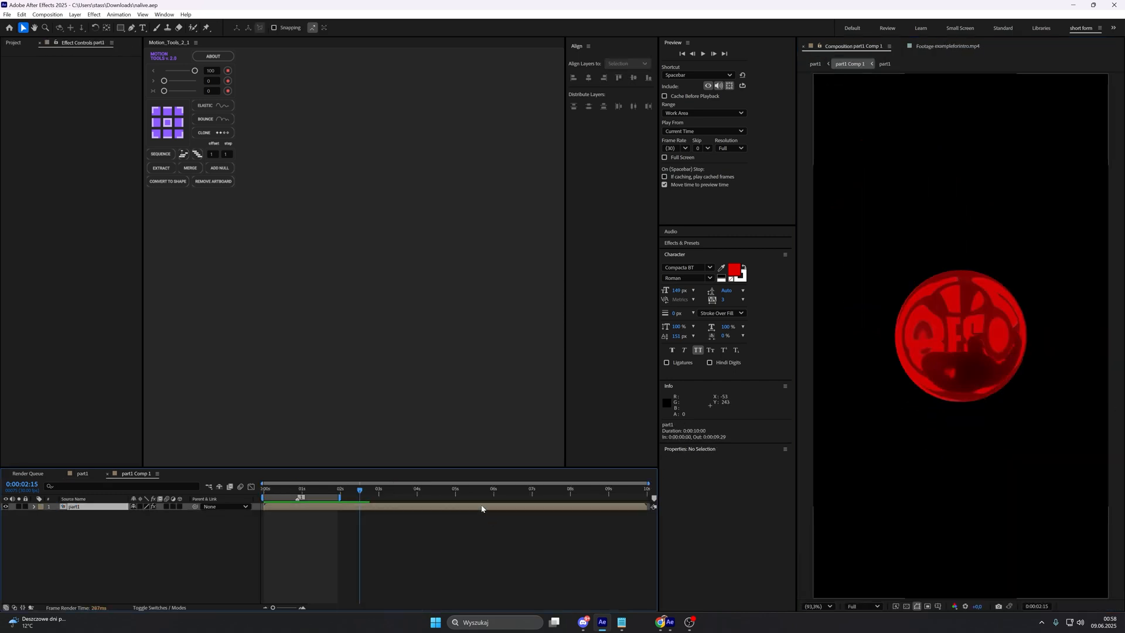
double_click(485, 515)
scroll(367, 571, "down", 1)
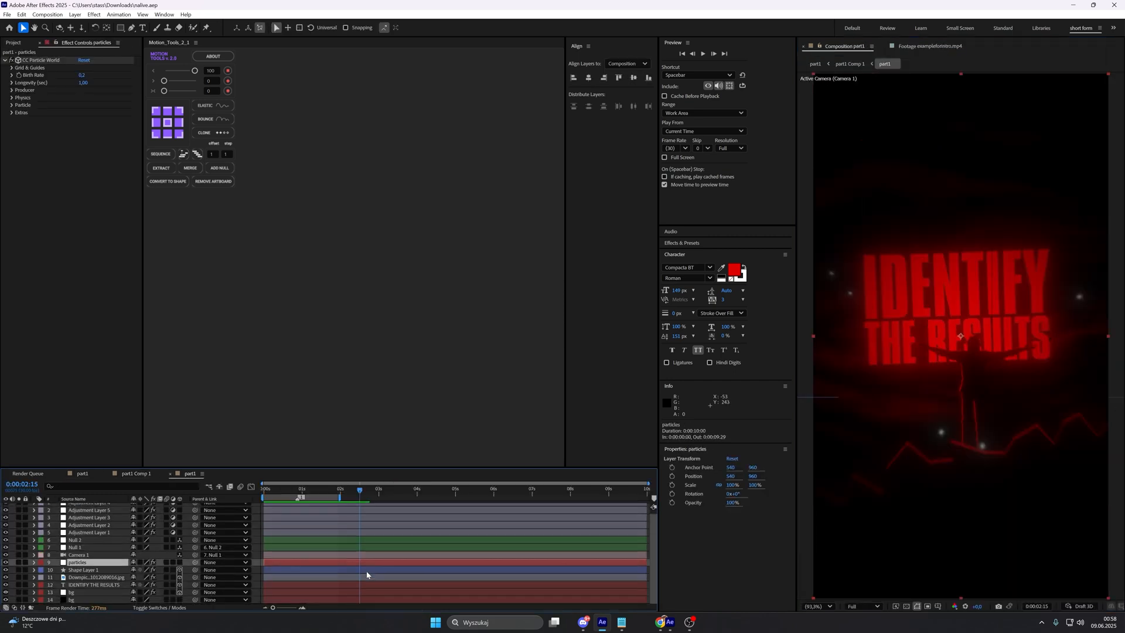
left_click(356, 585)
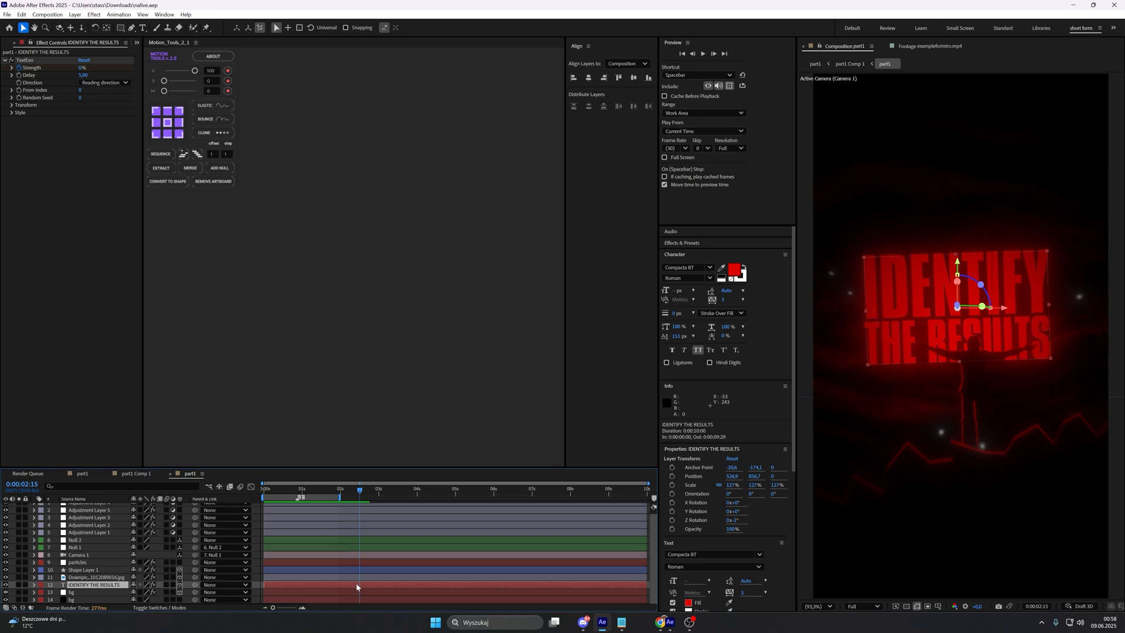
key("super+v")
left_click(182, 448)
left_click(90, 473)
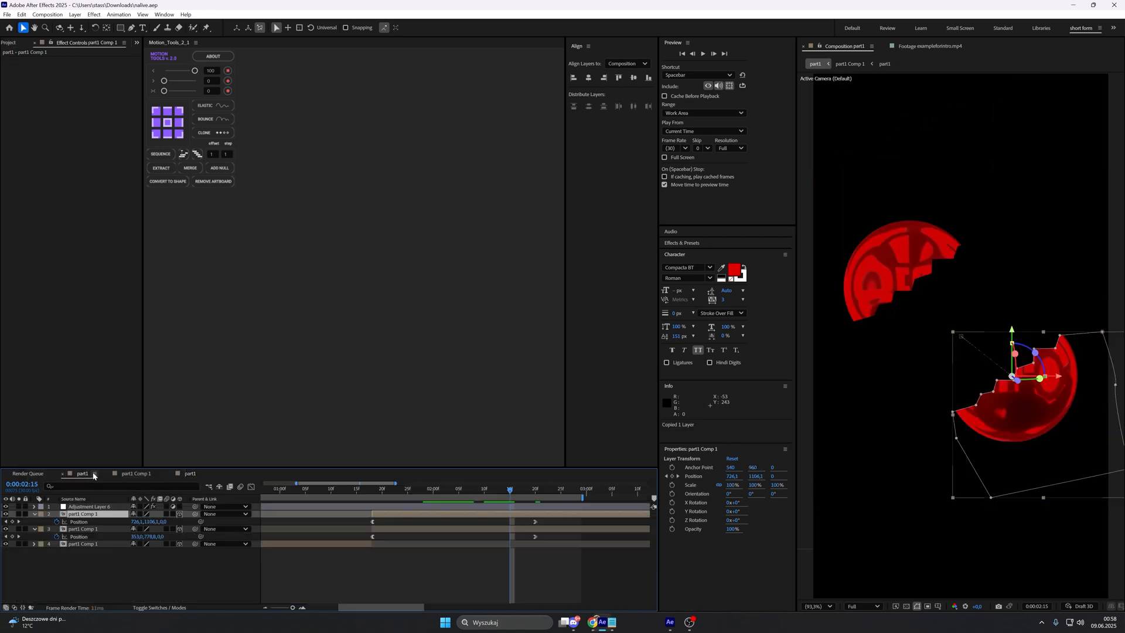
left_click(134, 563)
key("ctrl+v")
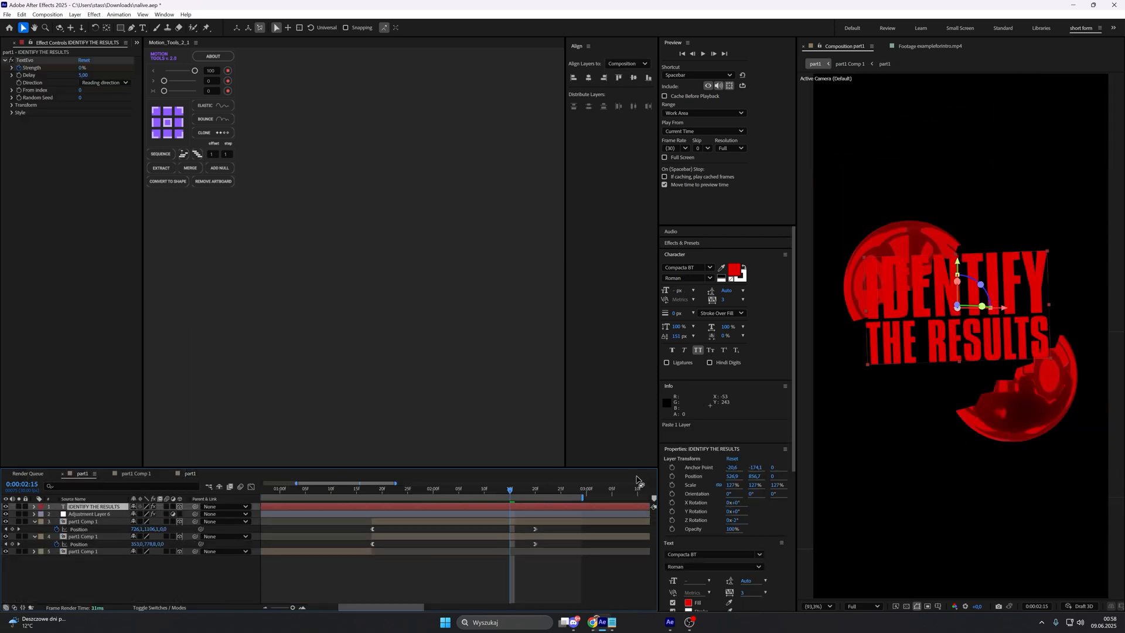
Step: Set the pasted text layer's Z Rotation to 0°
key("r")
left_click(141, 536)
type("0")
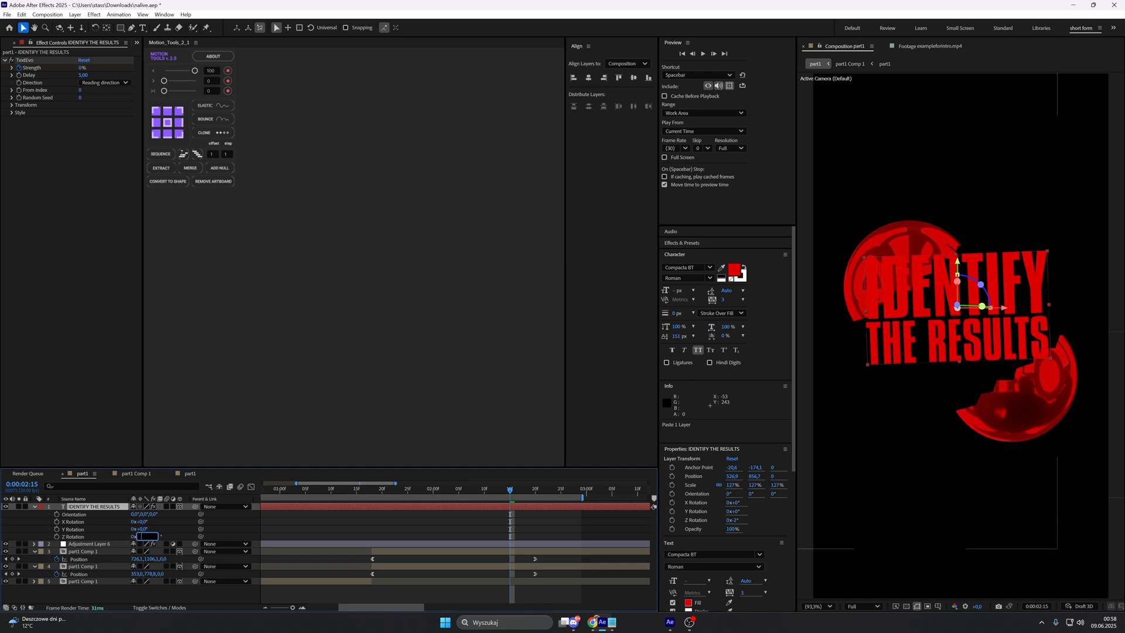
key("Return")
Step: Change the pasted text's font to Montserrat SemiBold and replace its wording with "in your life"
key("ctrl+t")
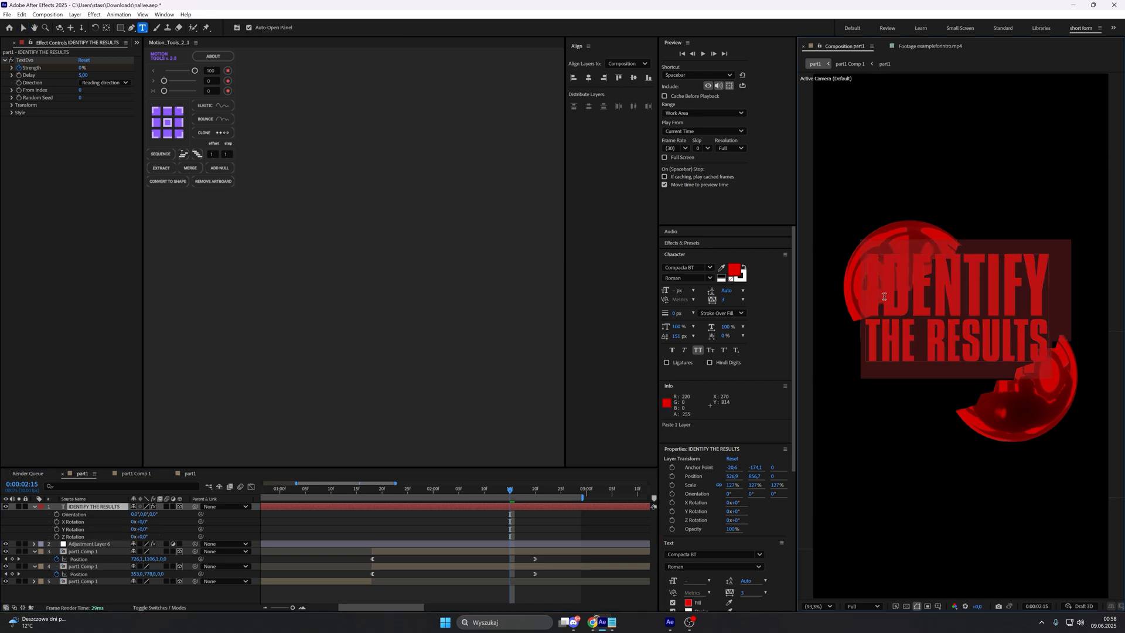
left_click(687, 268)
type("montse")
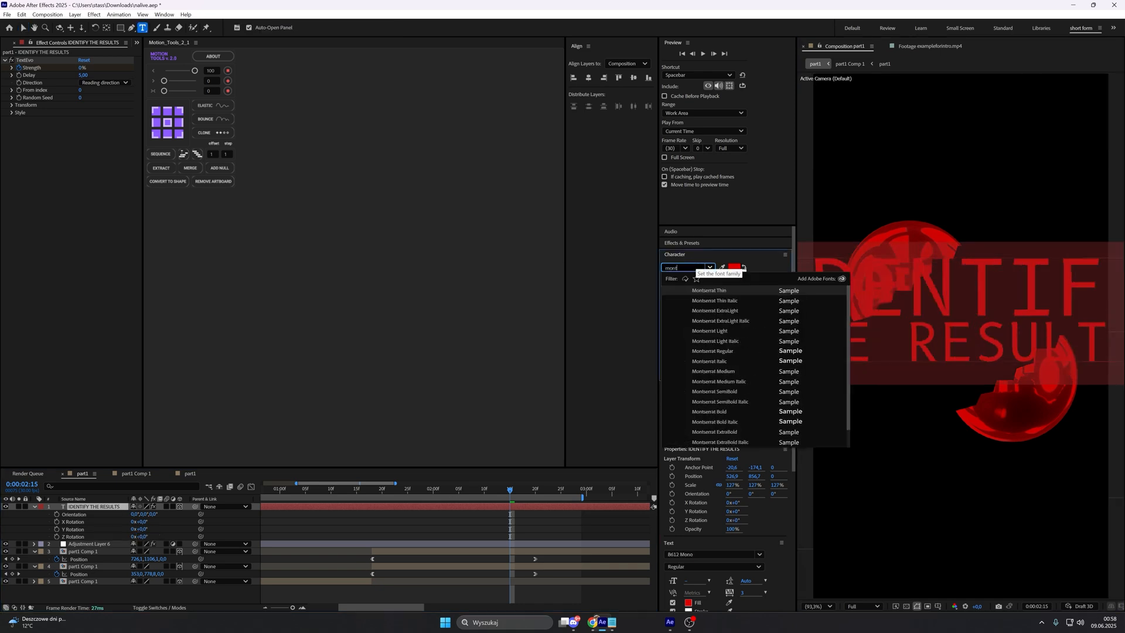
left_click(787, 391)
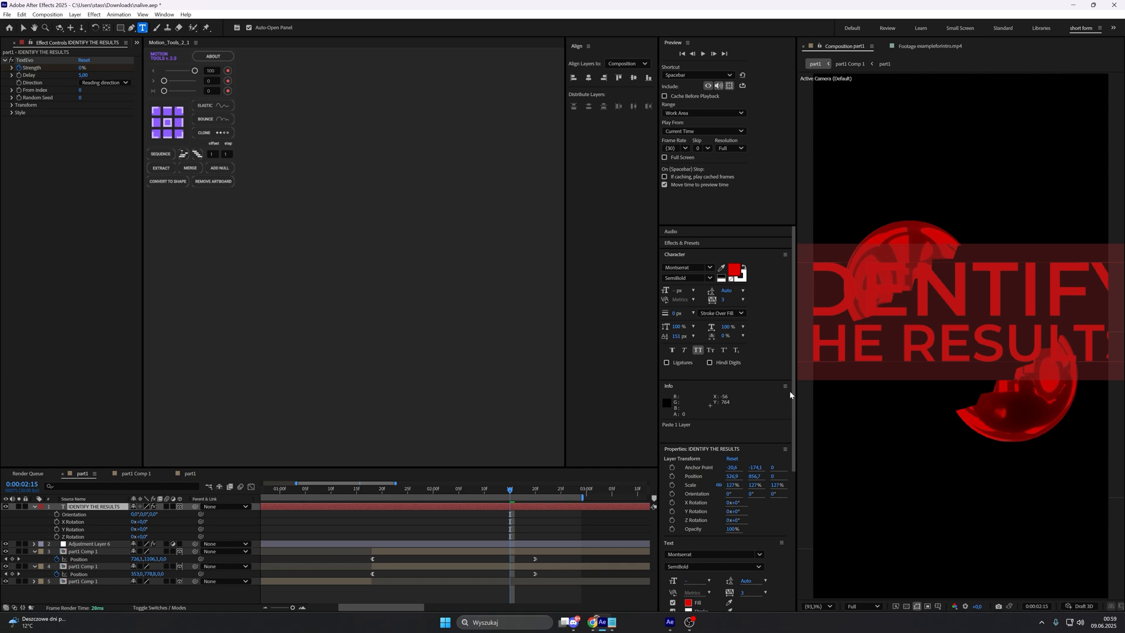
left_click(508, 507)
type("iun")
key("BackSpace")
key("BackSpace")
key("BackSpace")
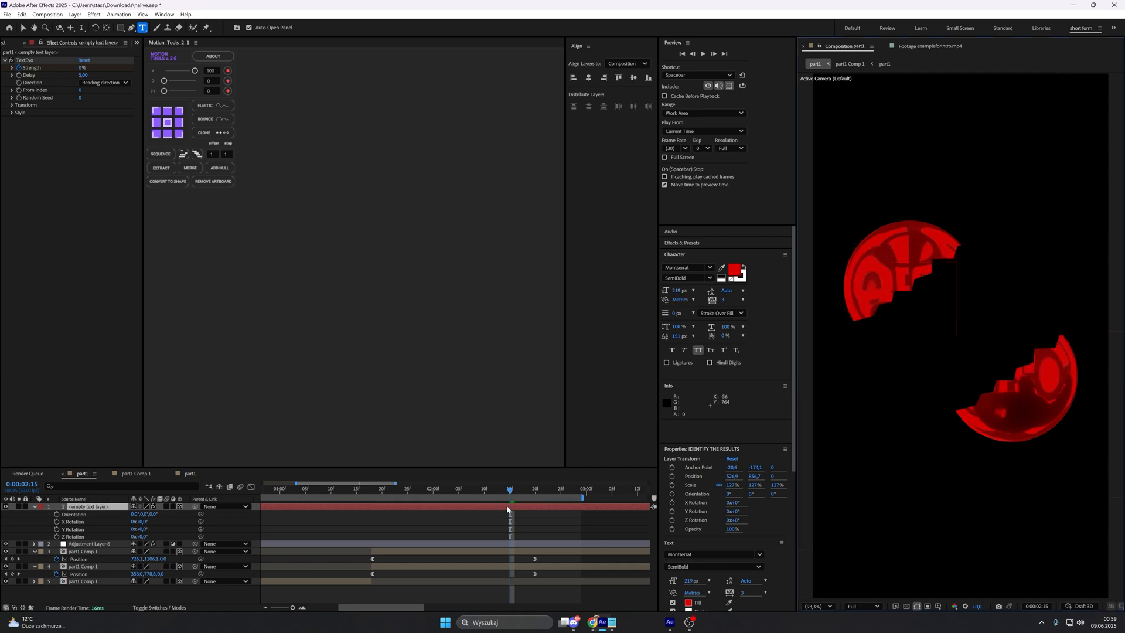
type("in your life")
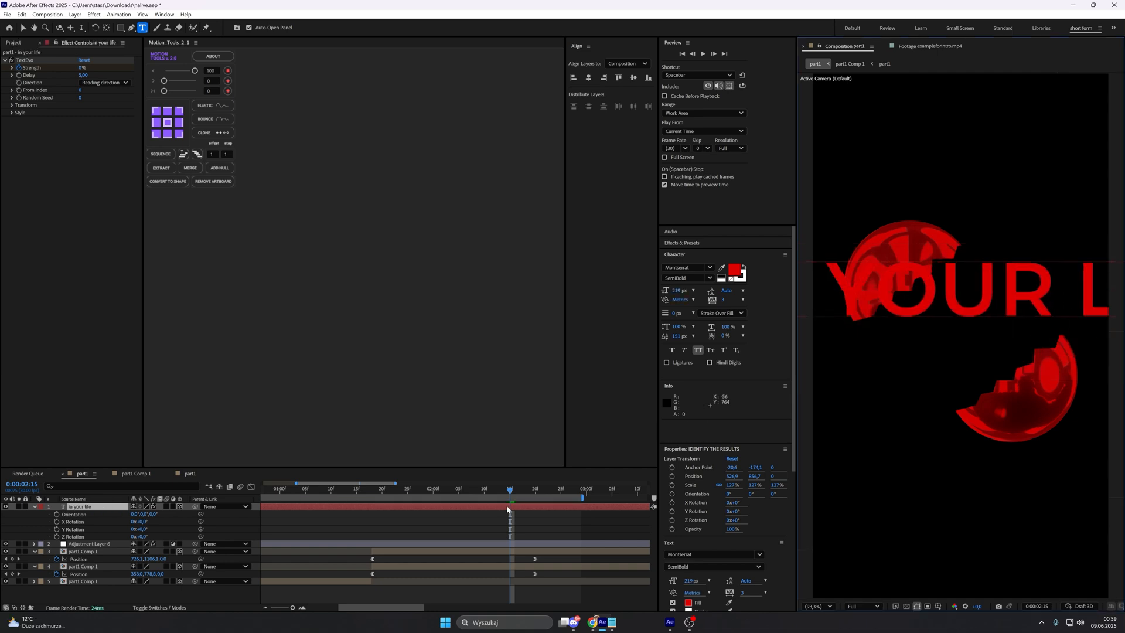
Step: Scale the "in your life" text to 29% and place it between the sphere halves at about 533, 952
left_click(100, 507)
key("s")
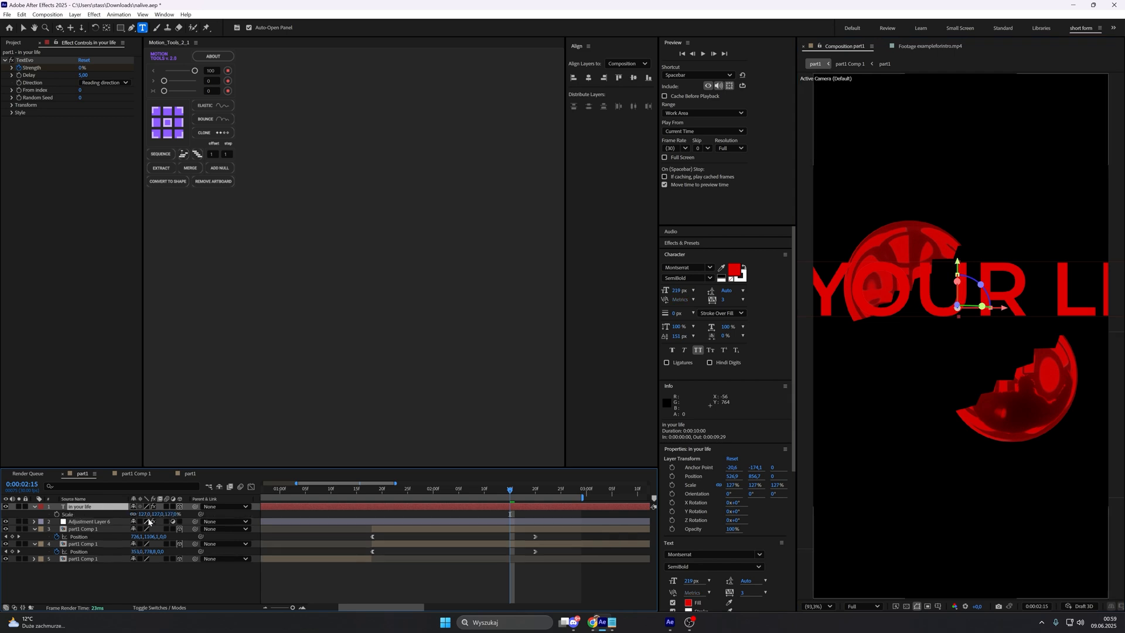
left_click_drag(144, 515, 87, 514)
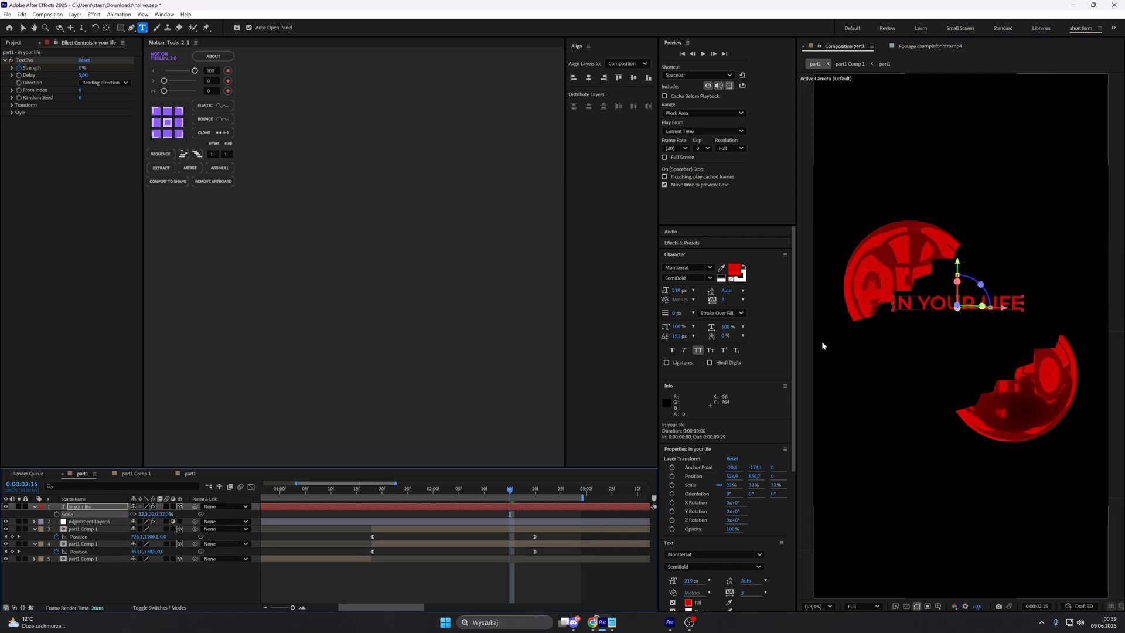
key("v")
left_click_drag(921, 304, 923, 331)
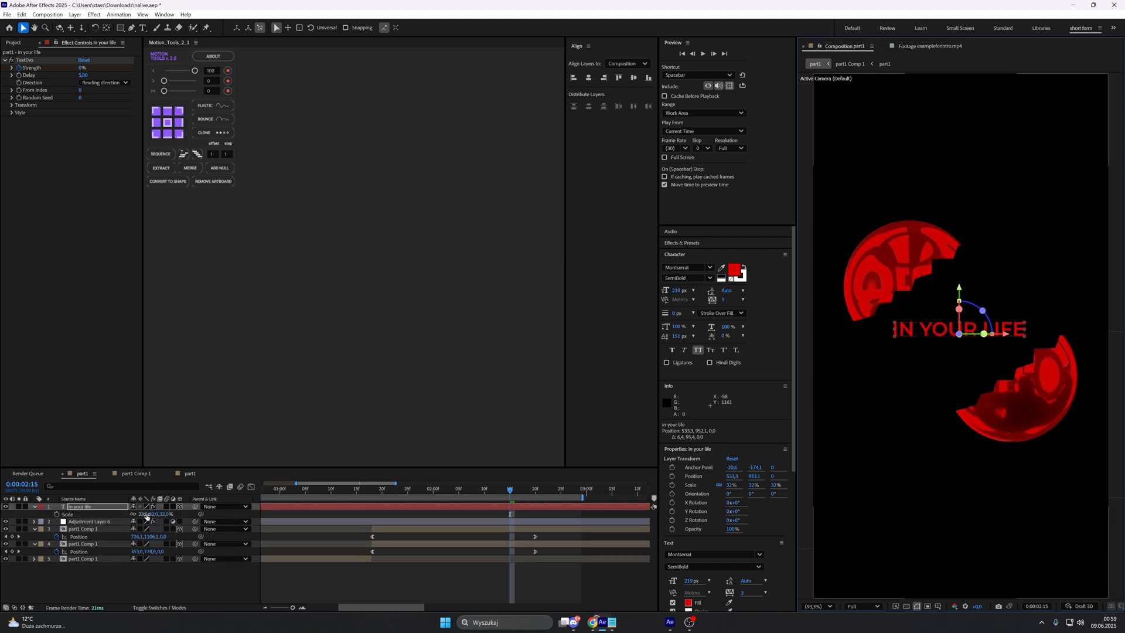
left_click_drag(146, 515, 145, 516)
left_click(163, 580)
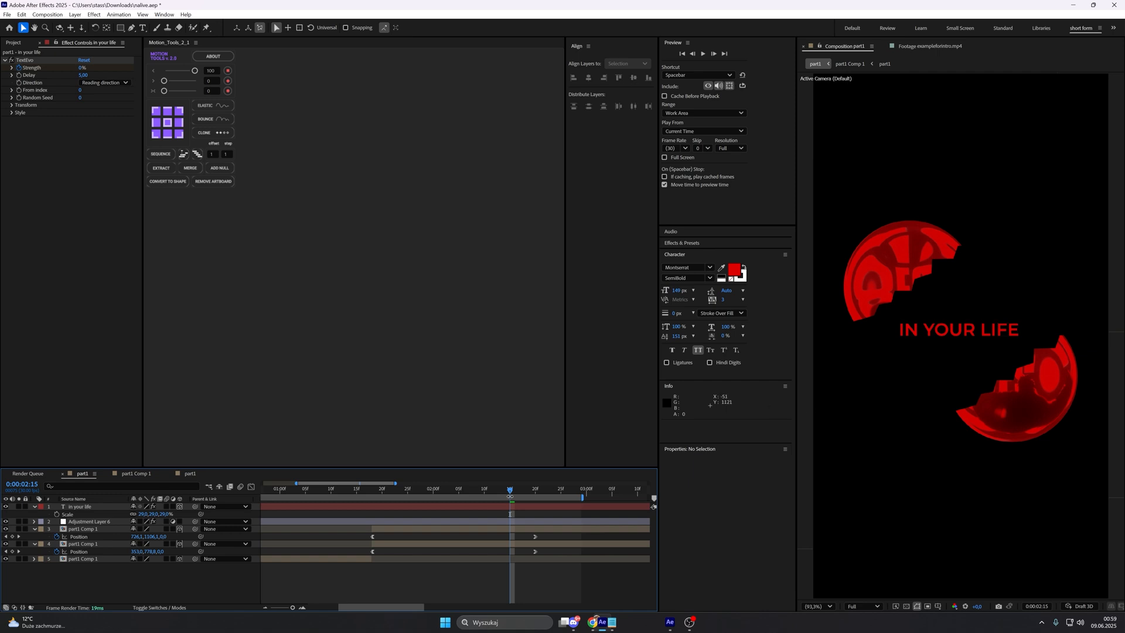
Step: Set only the word IN of the caption to the Montserrat Thin style
left_click(910, 329)
double_click(910, 329)
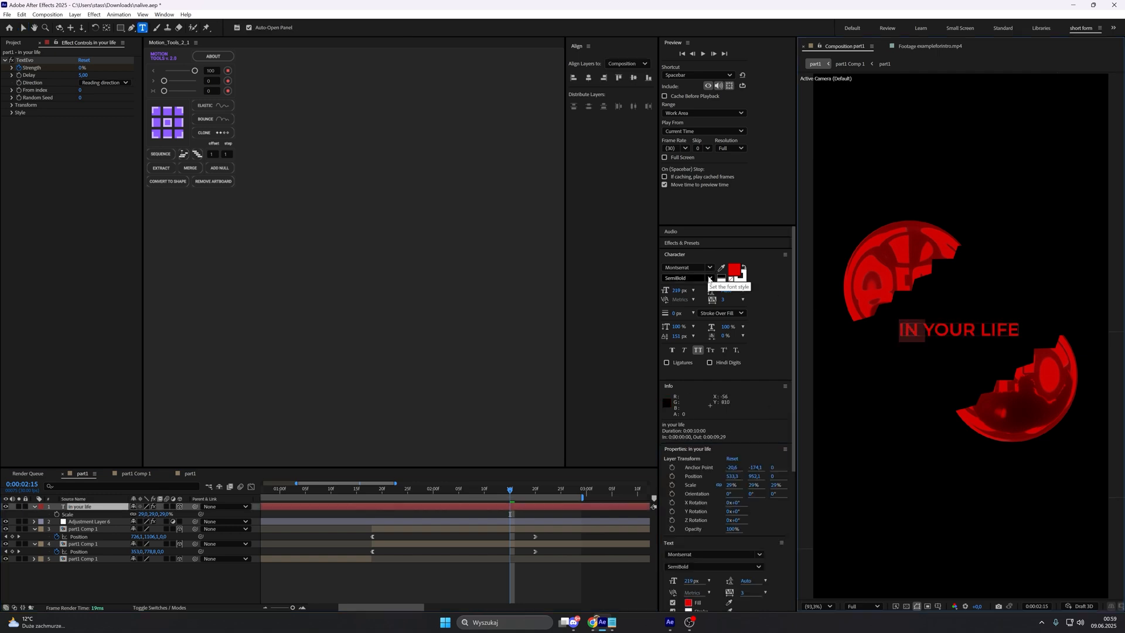
left_click(903, 48)
left_click(847, 48)
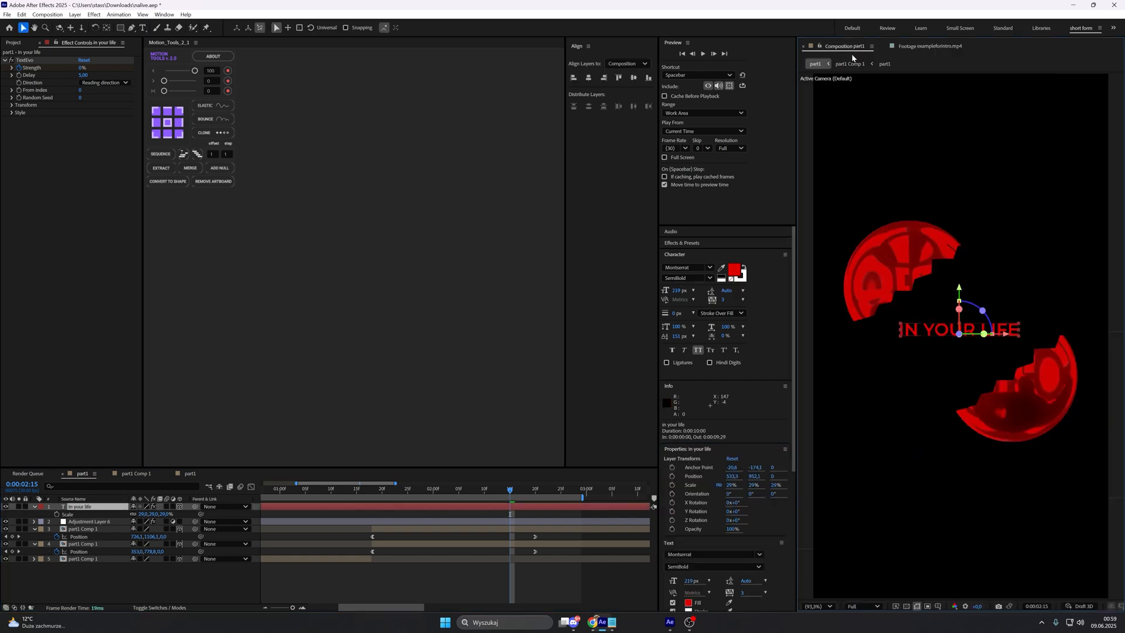
double_click(910, 330)
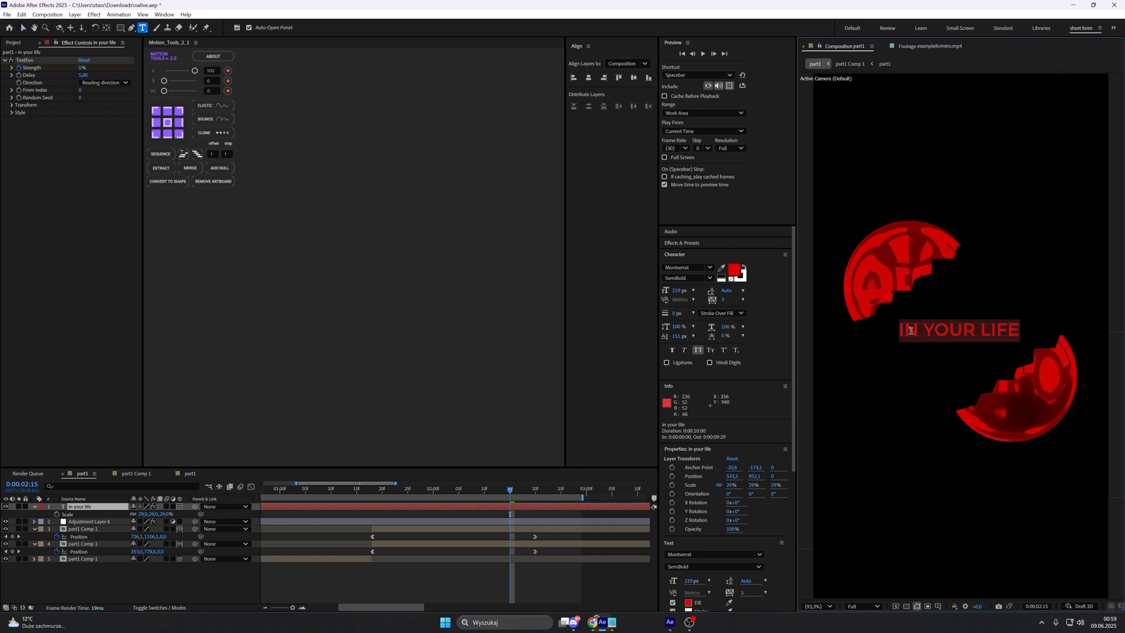
double_click(908, 329)
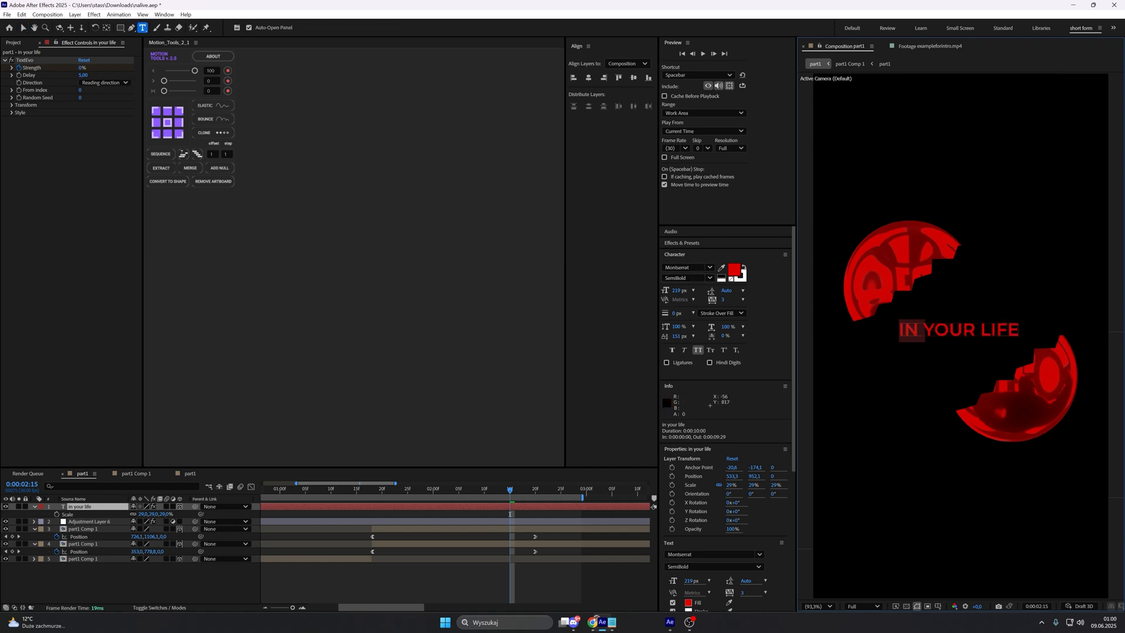
key("ctrl+a")
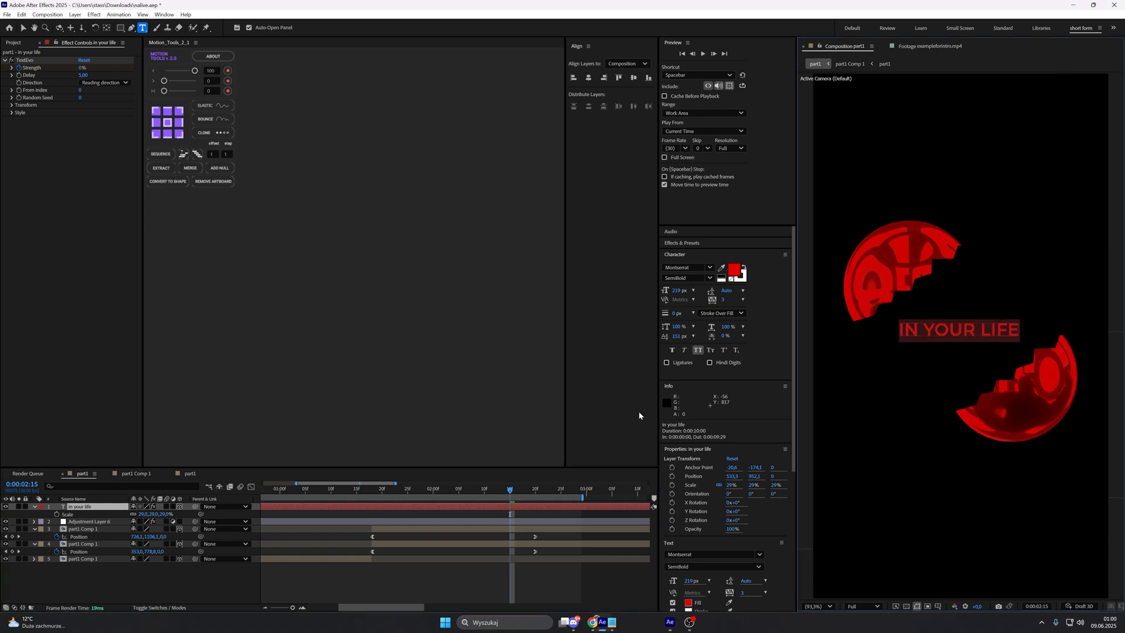
double_click(907, 335)
left_click(709, 278)
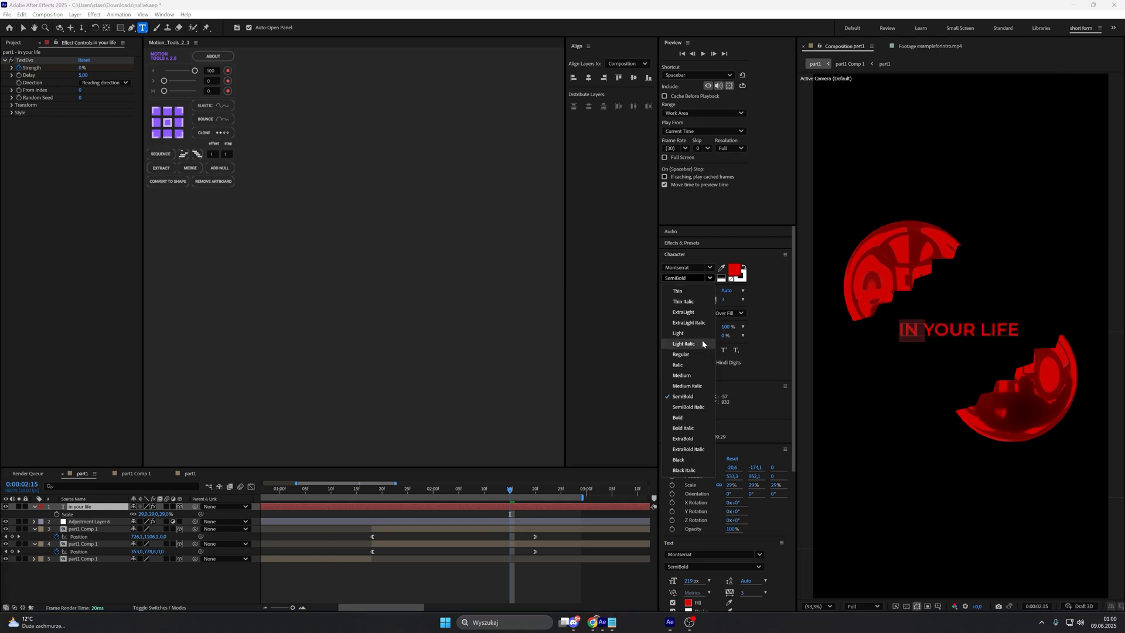
left_click(680, 291)
left_click(554, 597)
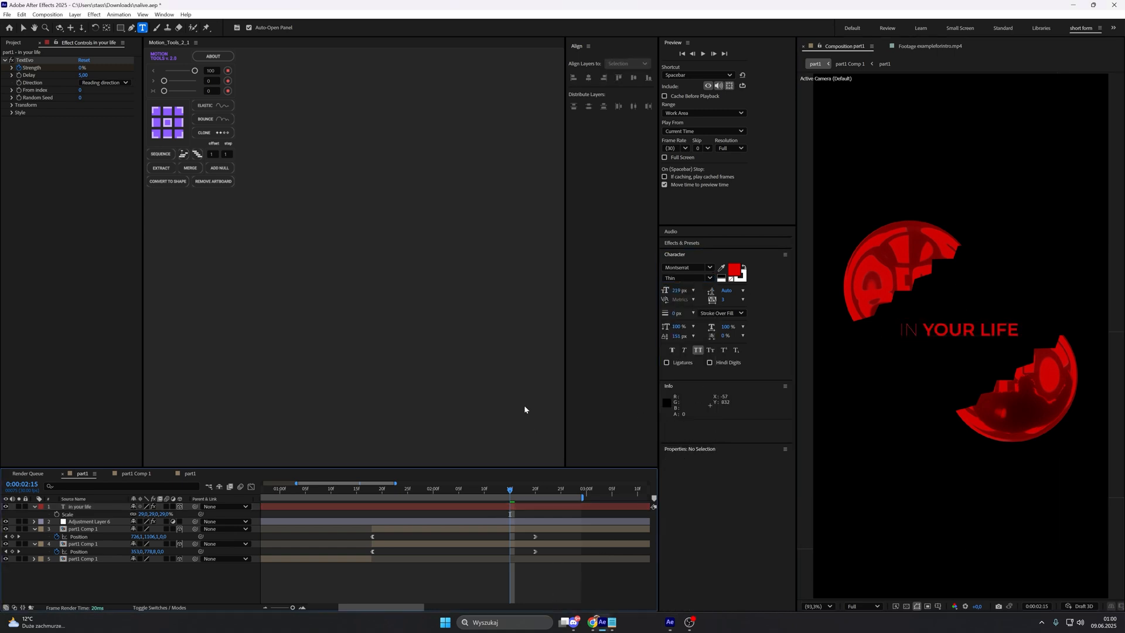
Step: Reveal the caption's TextEvo Strength keyframes and move the pair so the first one sits at 0:00:01:22
left_click(390, 508)
key("u")
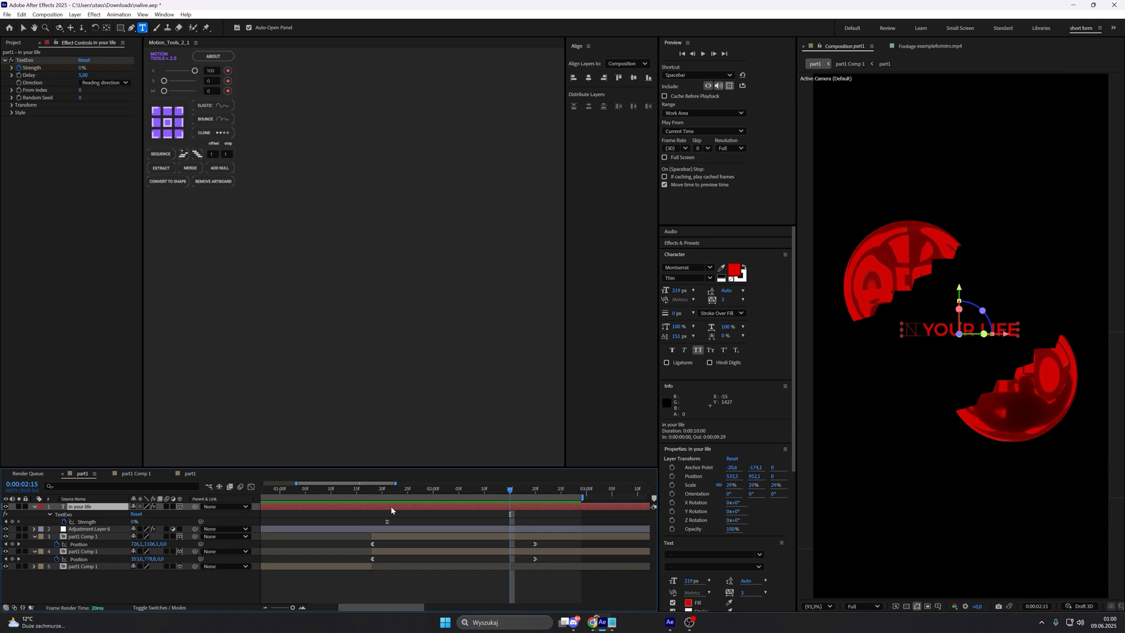
left_click_drag(292, 608, 283, 608)
left_click_drag(385, 515, 307, 525)
left_click_drag(310, 522, 379, 525)
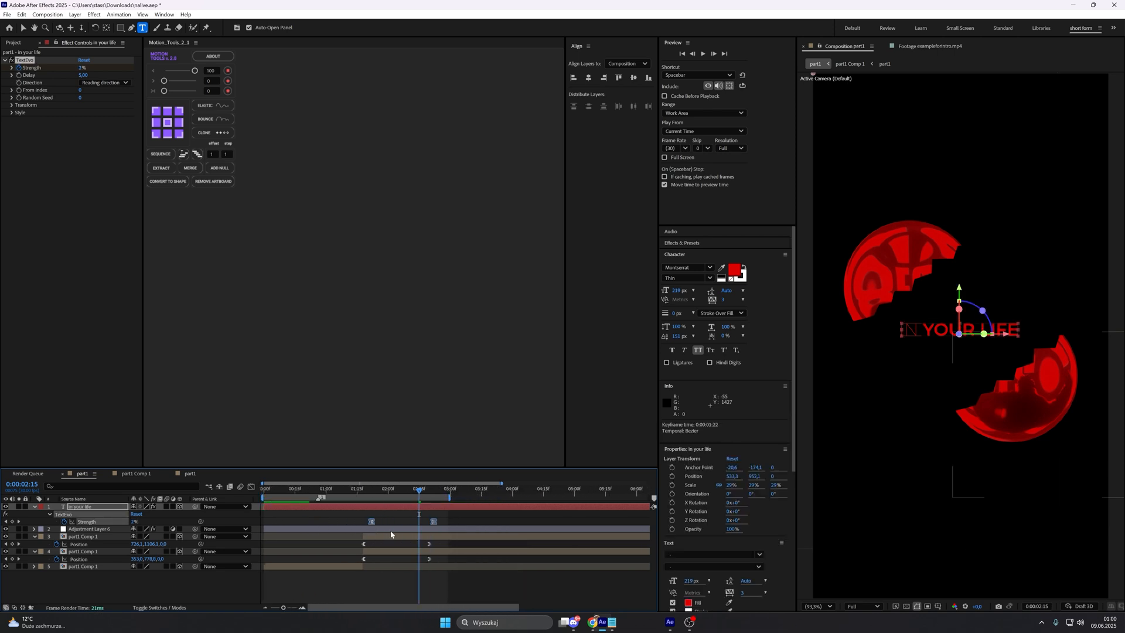
left_click(388, 521)
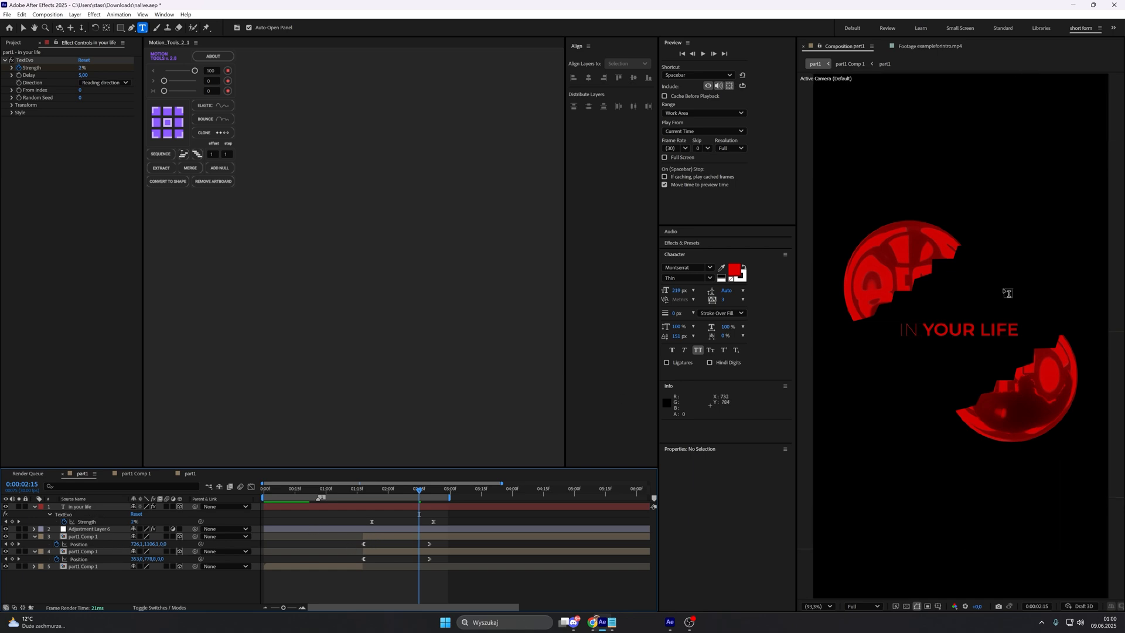
Step: Move the "in your life" layer to the bottom of the layer stack, beneath the sphere halves
left_click(94, 507)
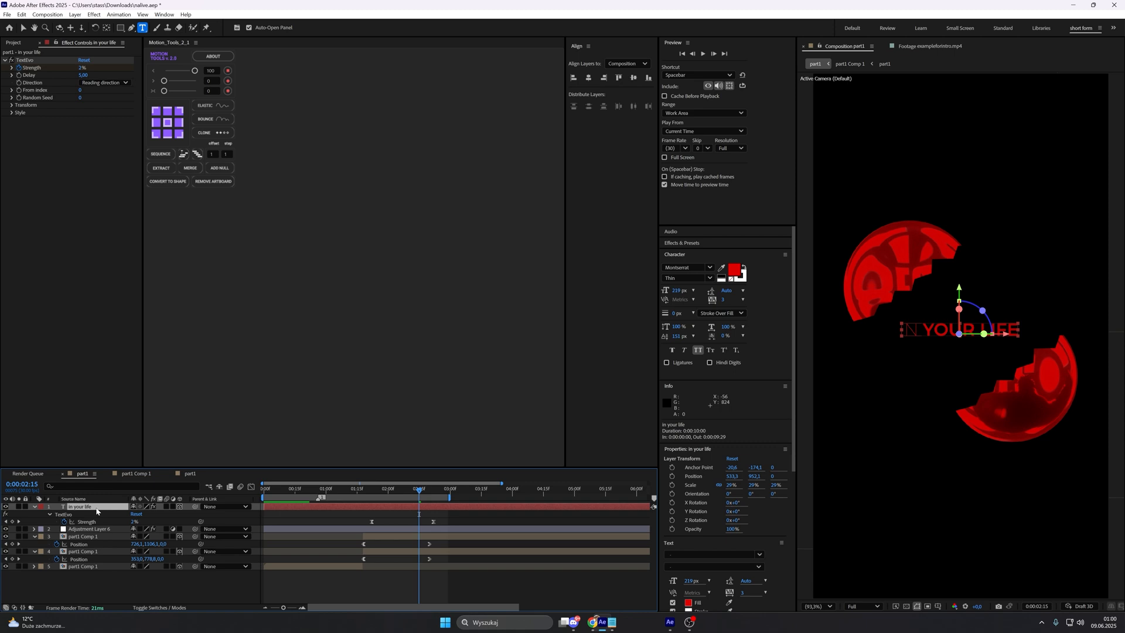
left_click_drag(97, 508, 103, 586)
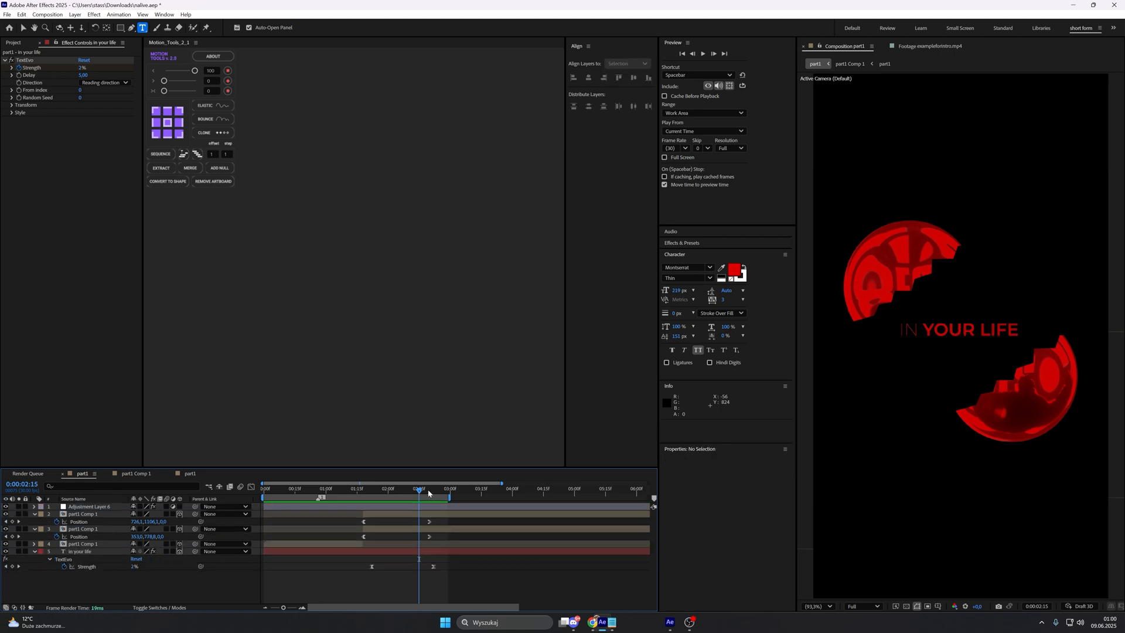
mouse_move(428, 493)
left_mouse_down()
mouse_move(351, 494)
mouse_move(424, 494)
left_mouse_up()
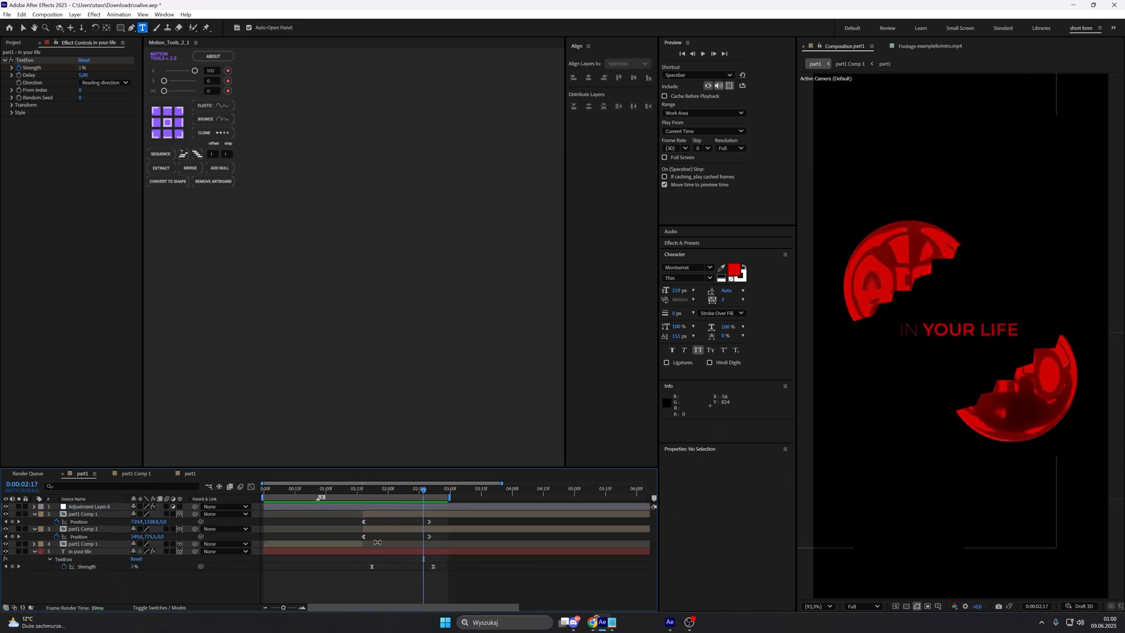
Step: Shift the caption's Strength keyframes later so the last one sits at 0:00:02:25, and increase the TextEvo Delay
mouse_move(365, 563)
left_mouse_down()
mouse_move(441, 565)
mouse_move(367, 572)
mouse_move(387, 567)
left_mouse_up()
left_click(375, 581)
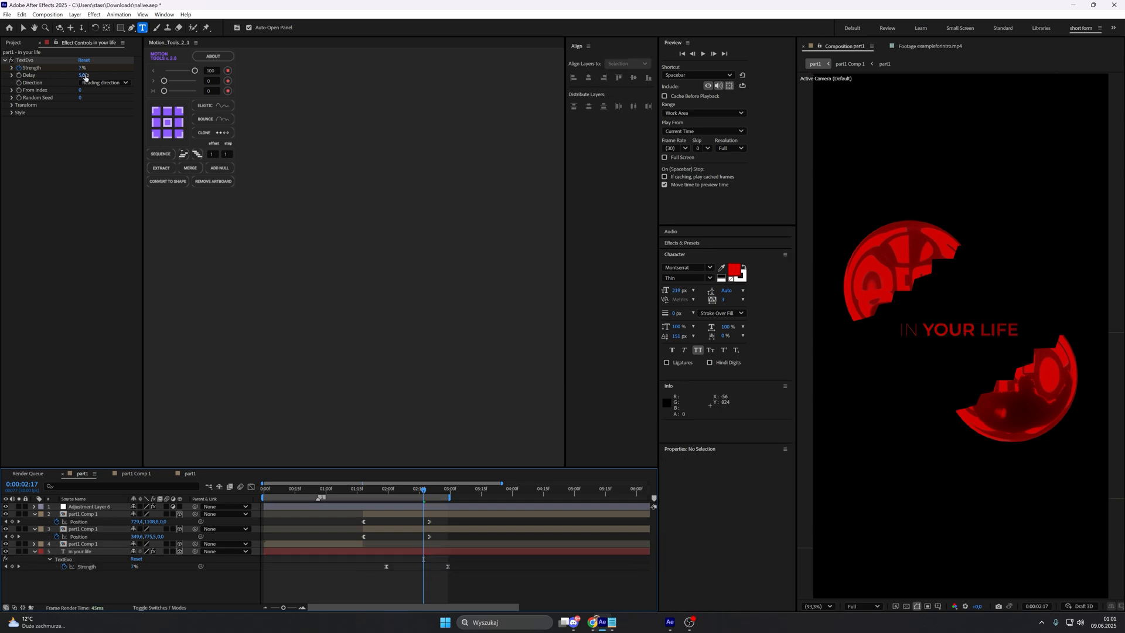
left_click(82, 76)
type("5")
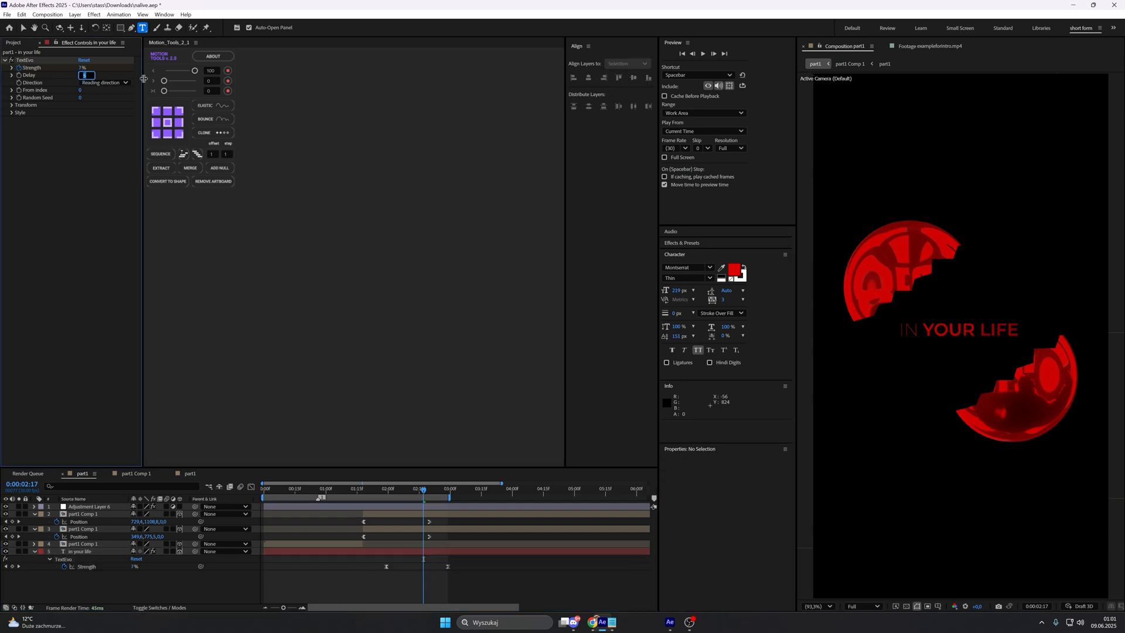
key("Return")
key("ctrl+z")
key("ctrl+z")
left_click(389, 572)
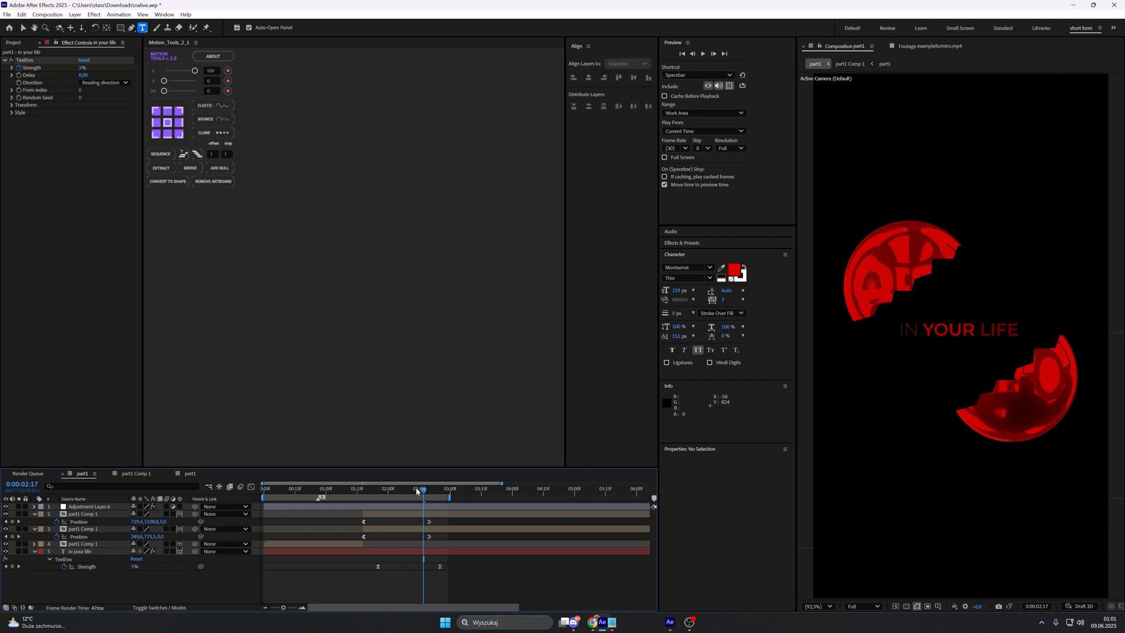
Step: Preview the caption reveal with the sphere split and open the exampleforintro.mp4 reference footage for comparison
key("space")
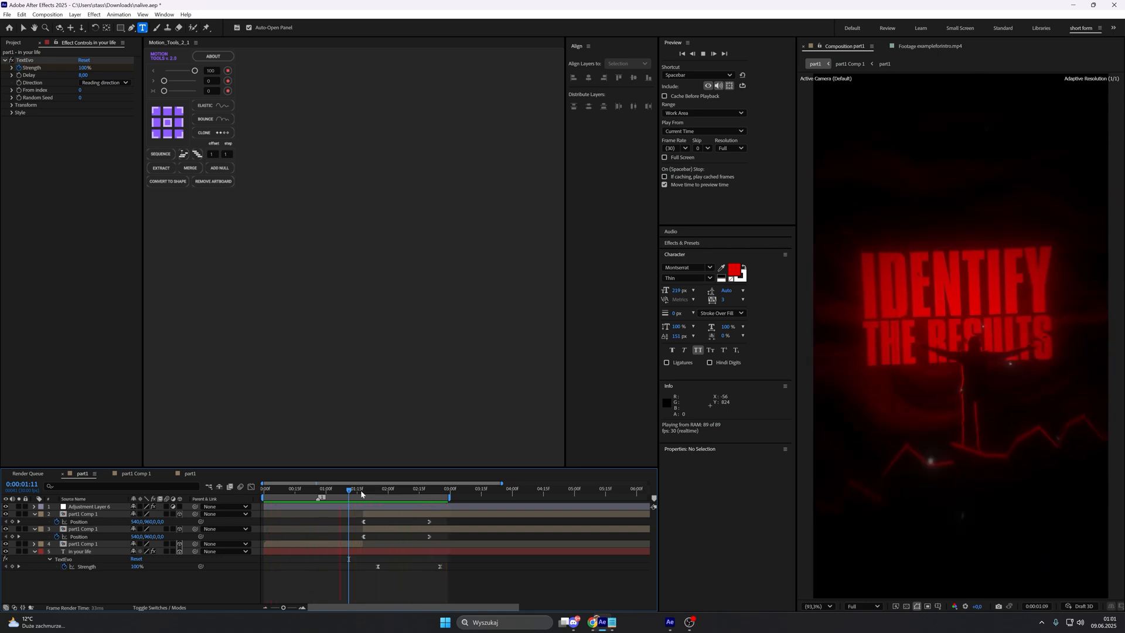
key("space")
left_click(931, 47)
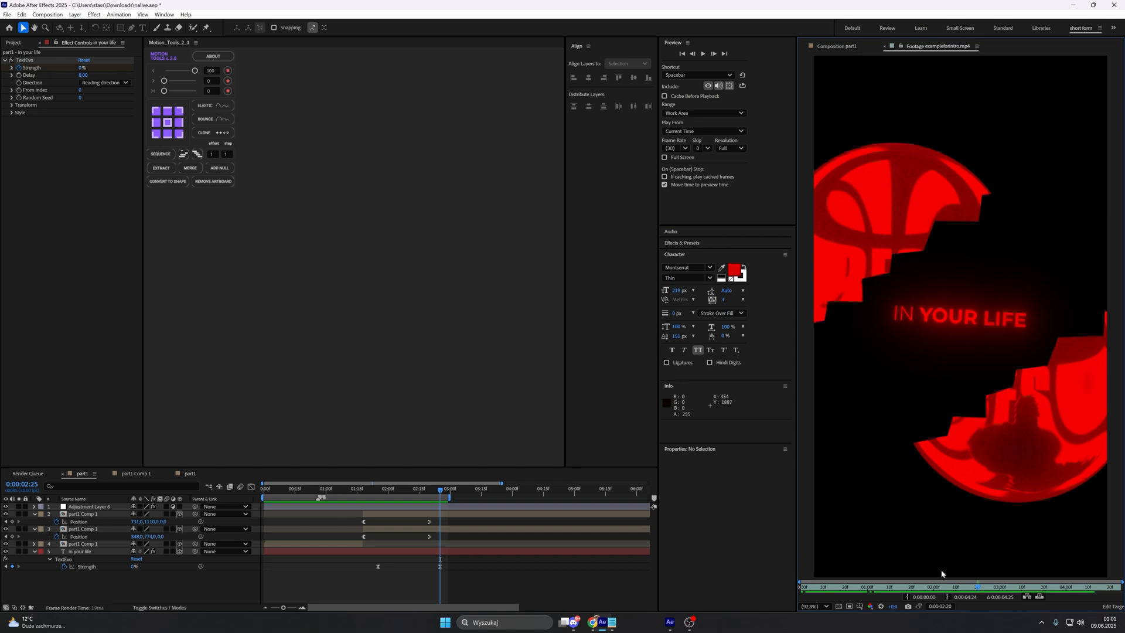
Step: Compare the sphere split with the reference footage and add a composition marker at 0:00:02:06, where the lower half's Position speed peaks
left_click_drag(976, 589, 956, 578)
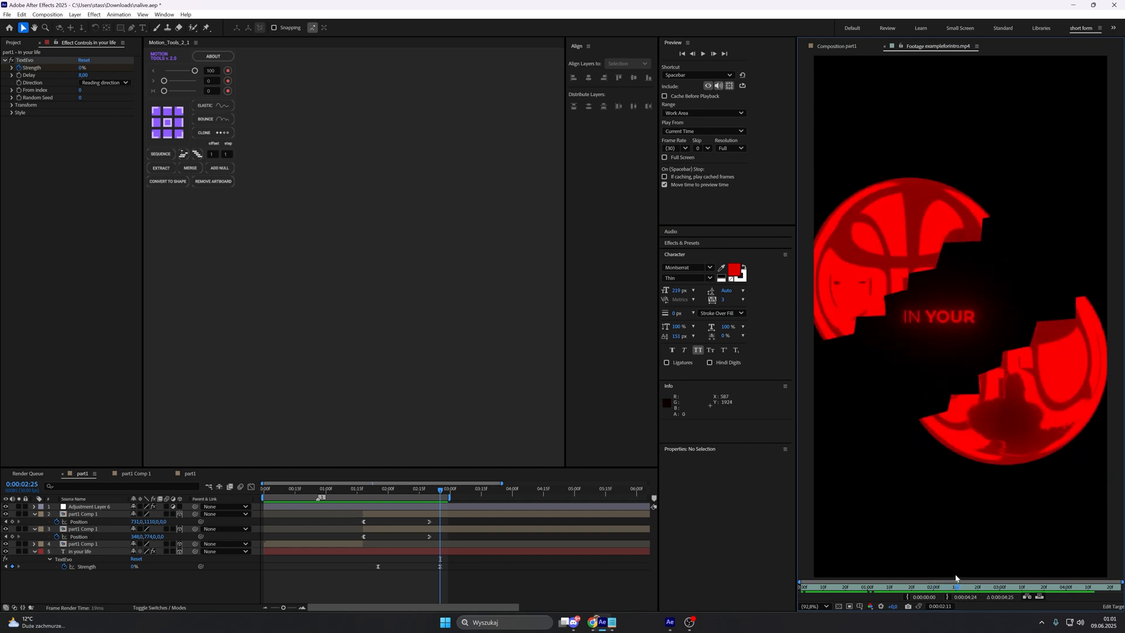
left_click(838, 46)
left_click(78, 521)
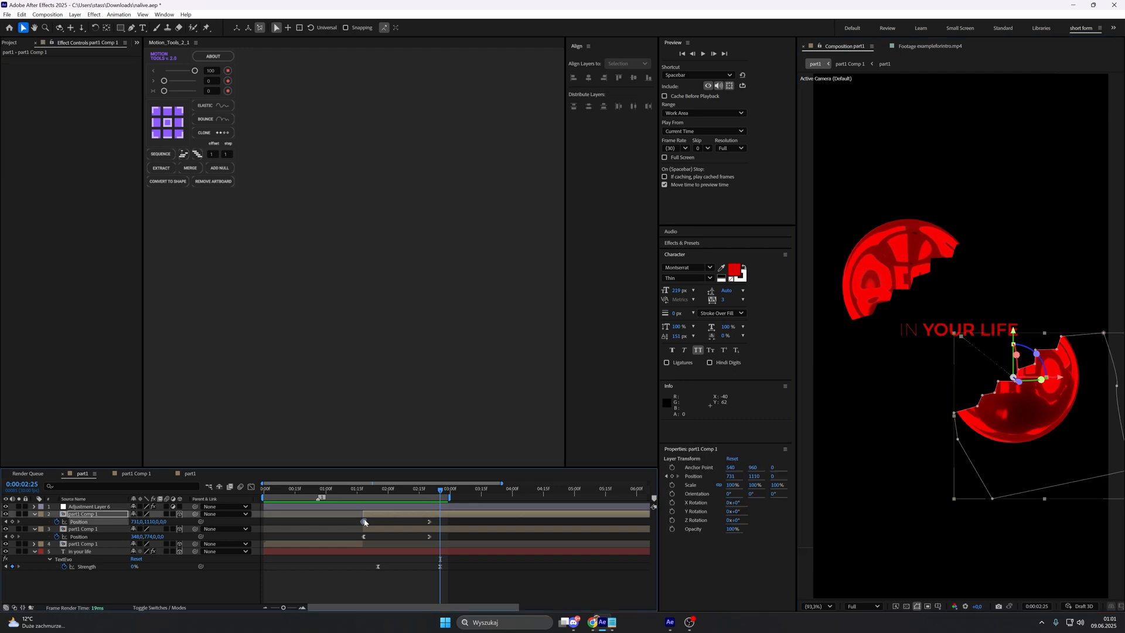
left_click(251, 487)
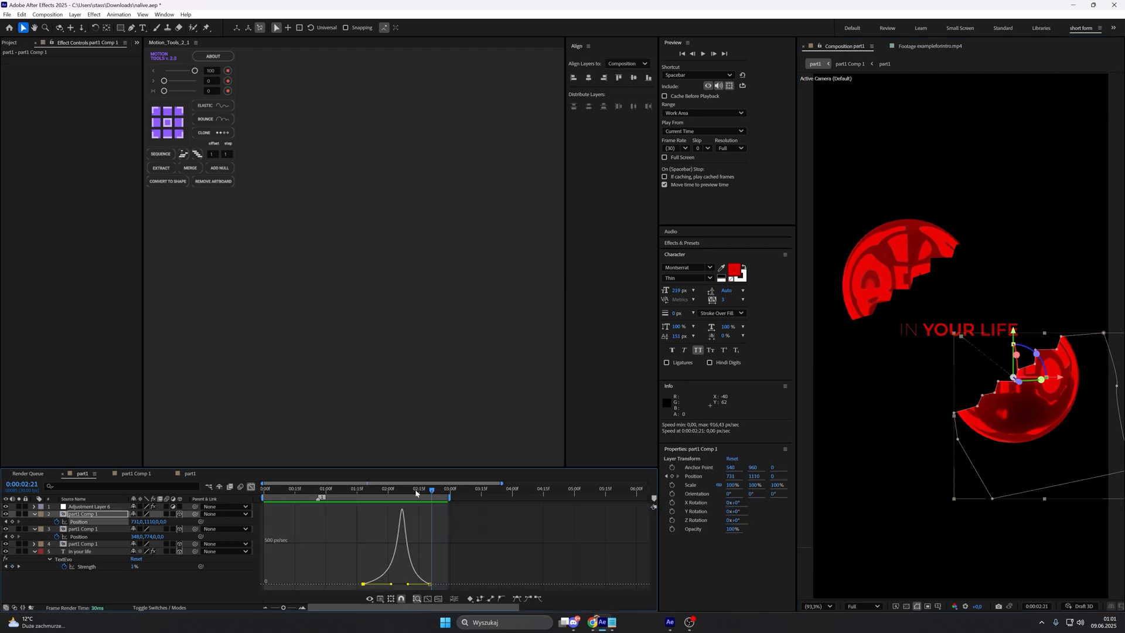
left_click_drag(416, 493, 401, 494)
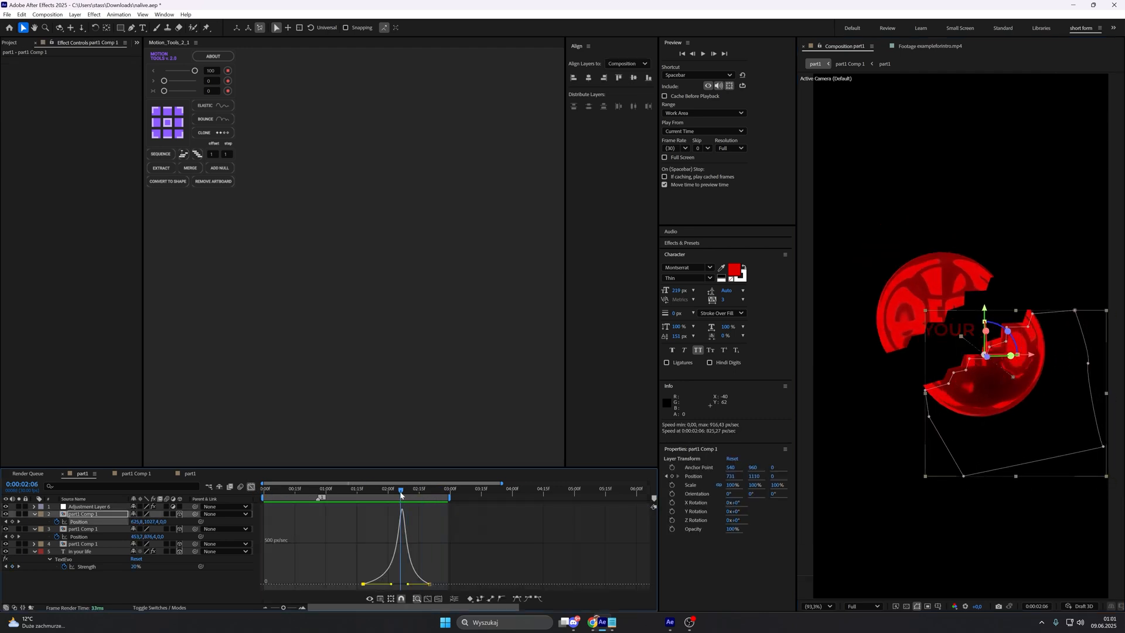
left_click(251, 487)
left_click(654, 498)
Step: Add a two-node 50mm camera to the composition and parent it to a new null
right_click(207, 580)
mouse_move(249, 472)
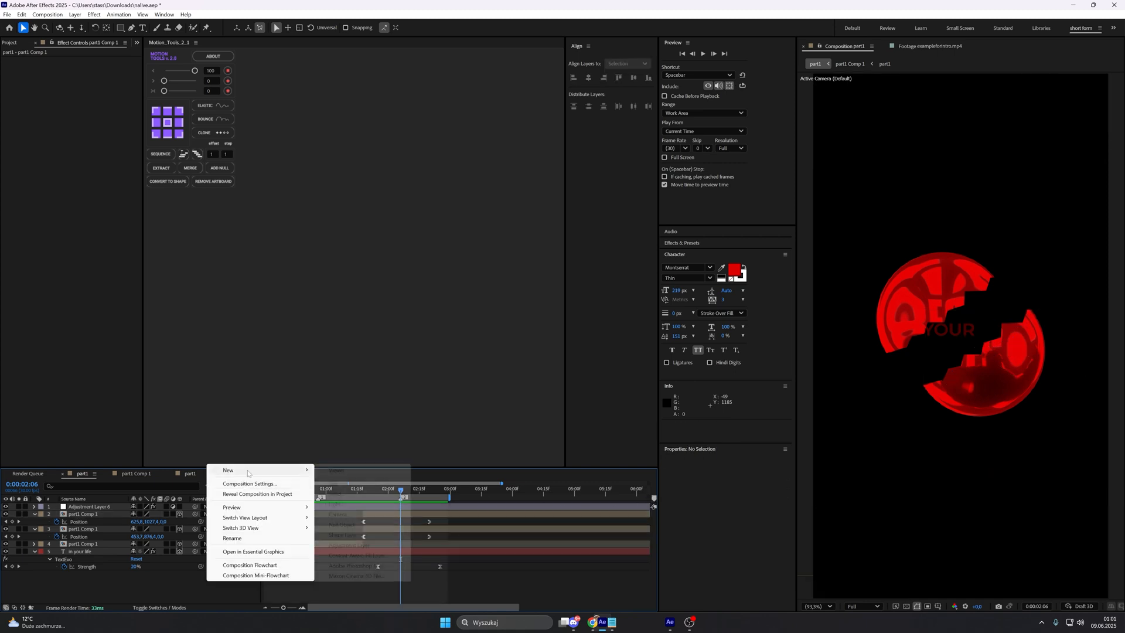
left_click(348, 515)
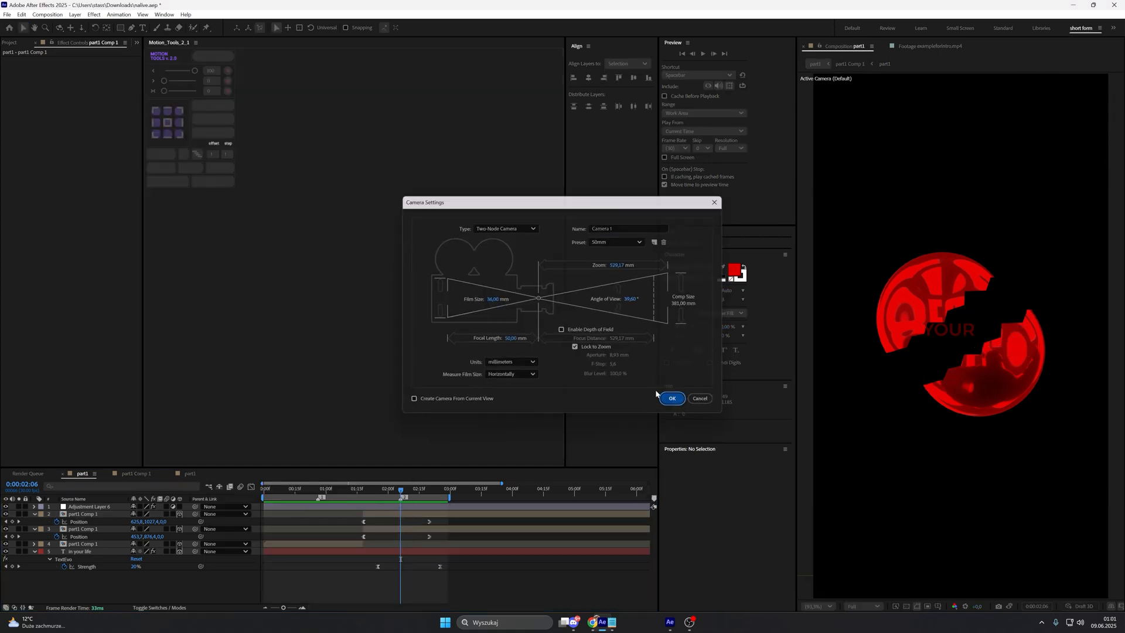
left_click(672, 399)
left_click(224, 170)
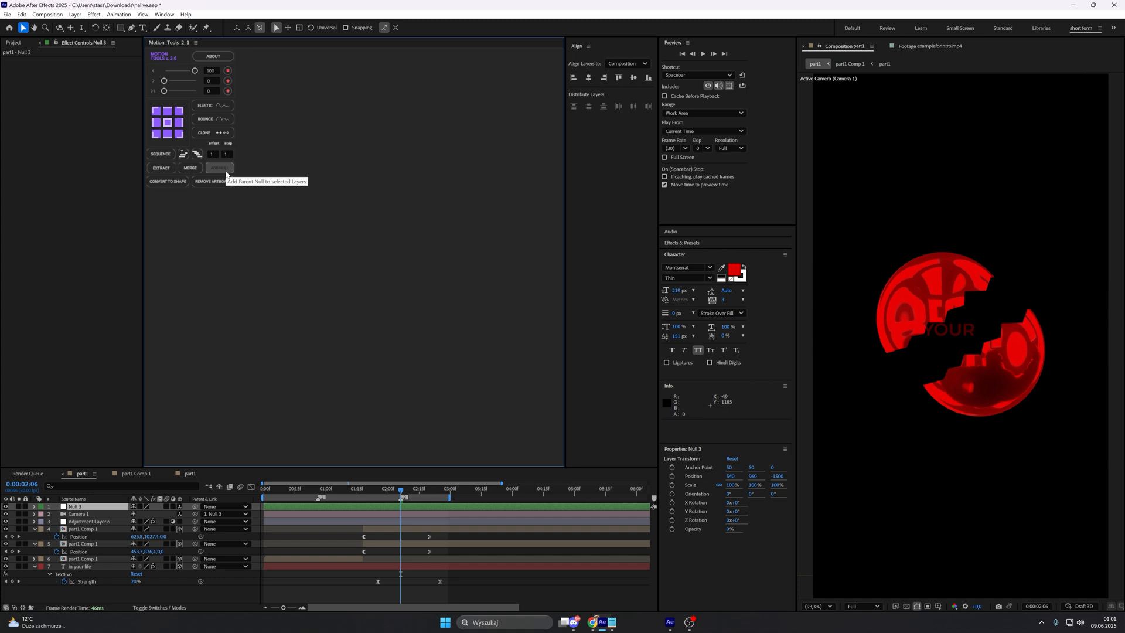
Step: Keyframe the camera null's Position at 0:00:01:12 and at 0:00:02:27 with Z at -789, and scale the caption to 25%
key("p")
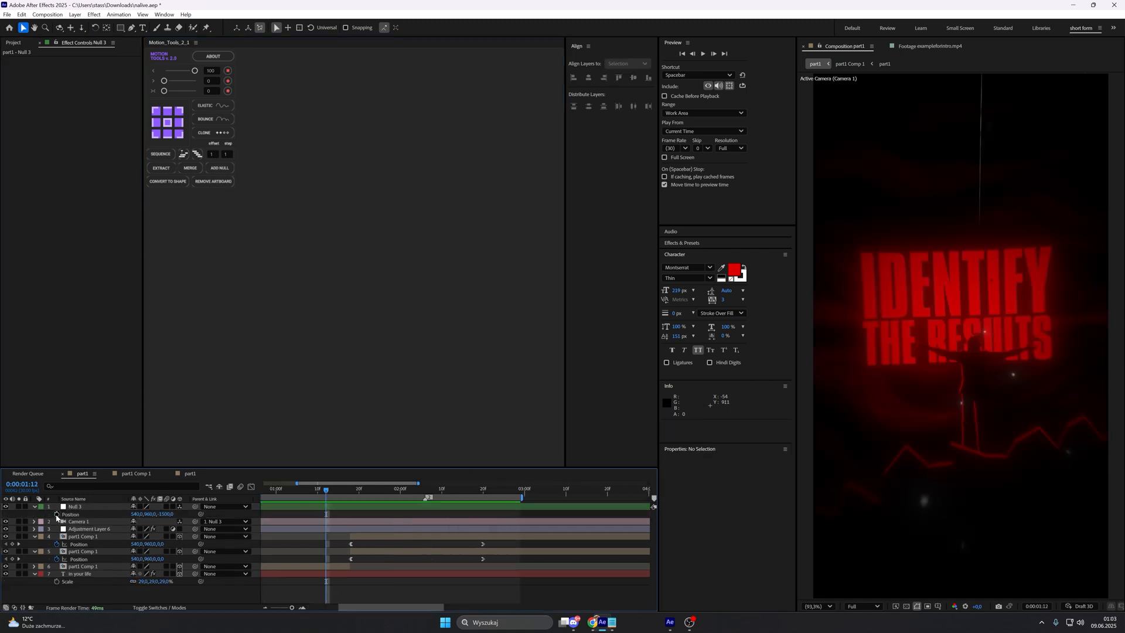
left_click(56, 514)
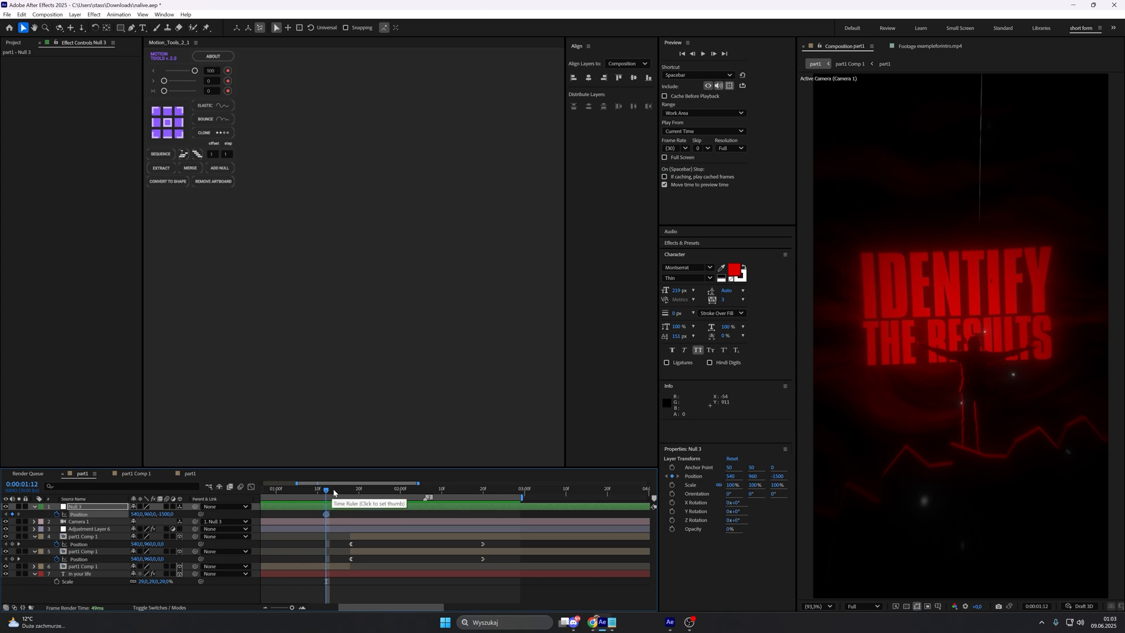
left_click_drag(328, 490, 491, 489)
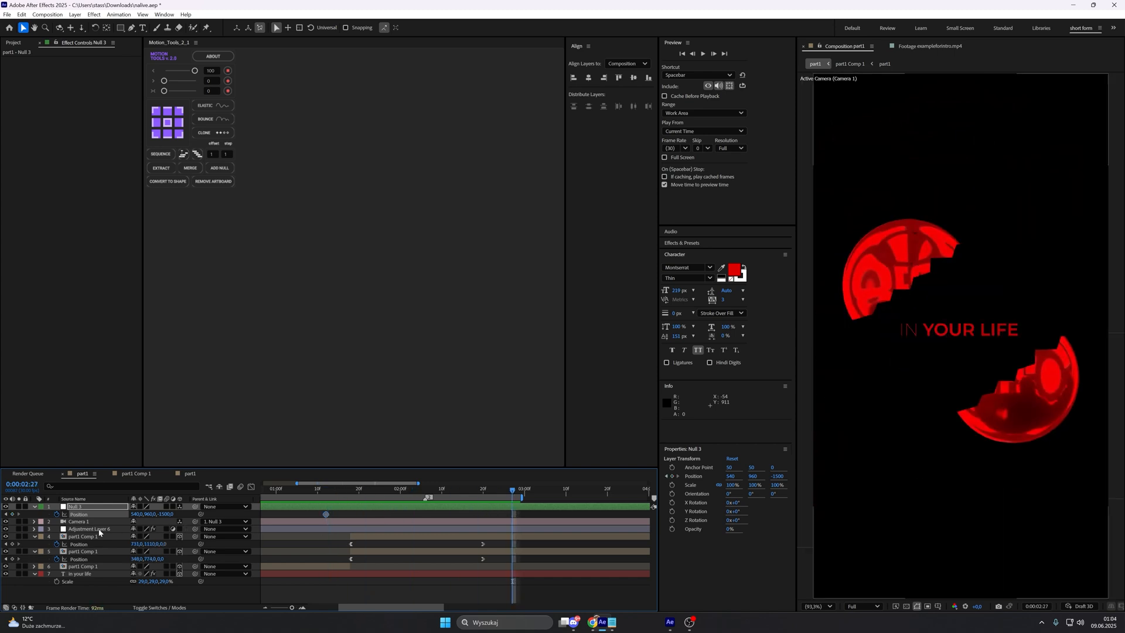
left_click(12, 514)
left_click_drag(145, 582, 143, 582)
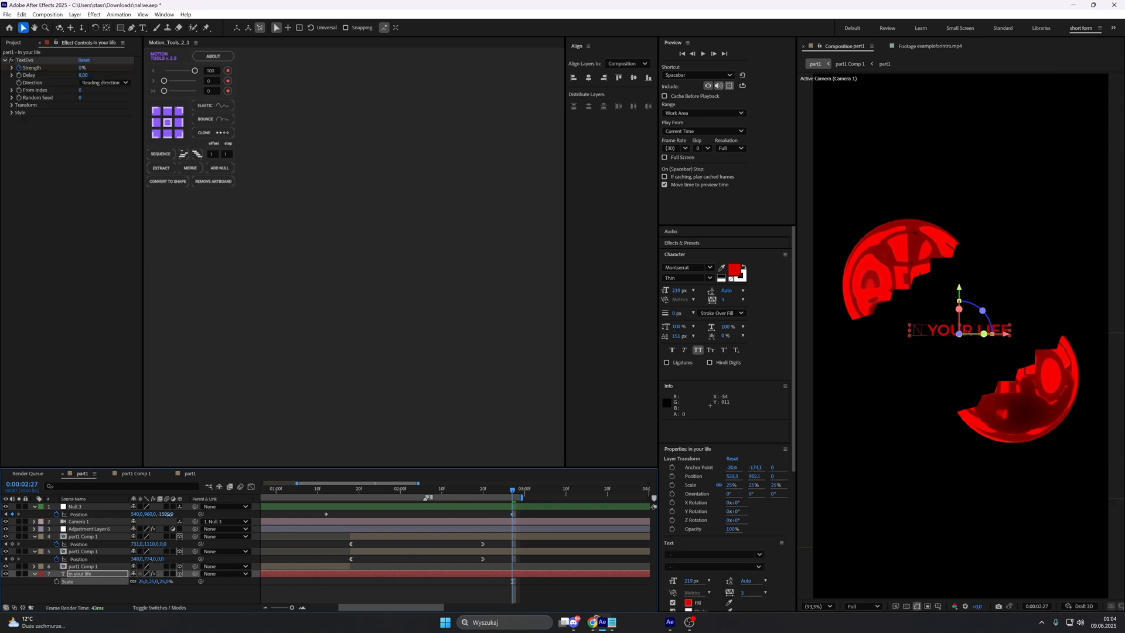
left_click_drag(169, 514, 467, 503)
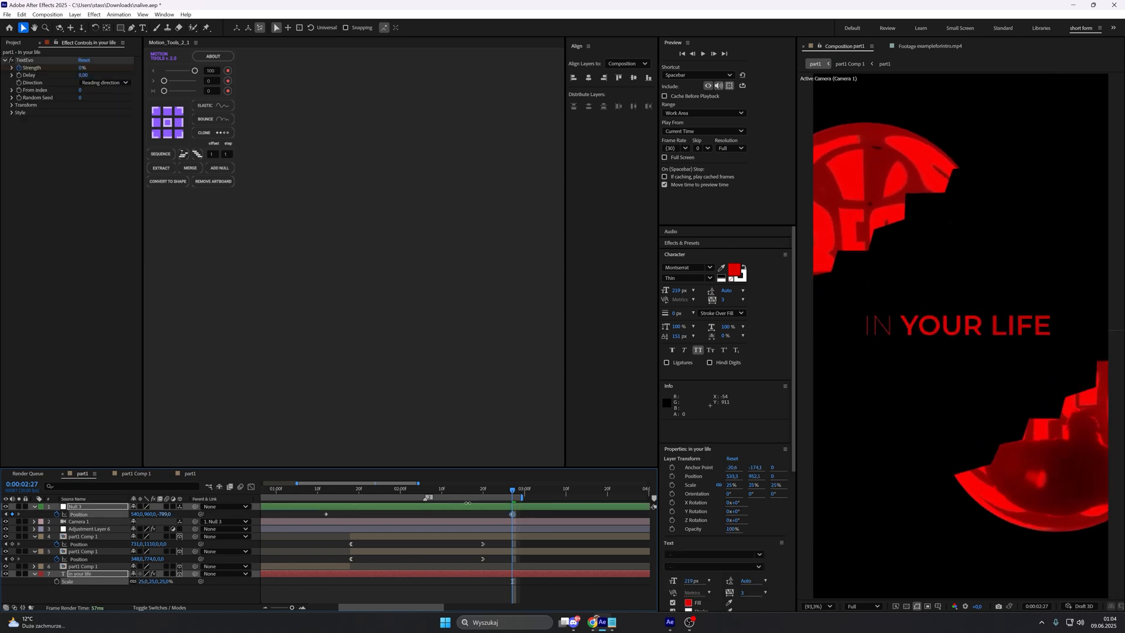
Step: Ease both ends of the camera null's Position speed graph so the movement peaks at the 0:00:02:06 marker
left_click(425, 489)
left_click(251, 487)
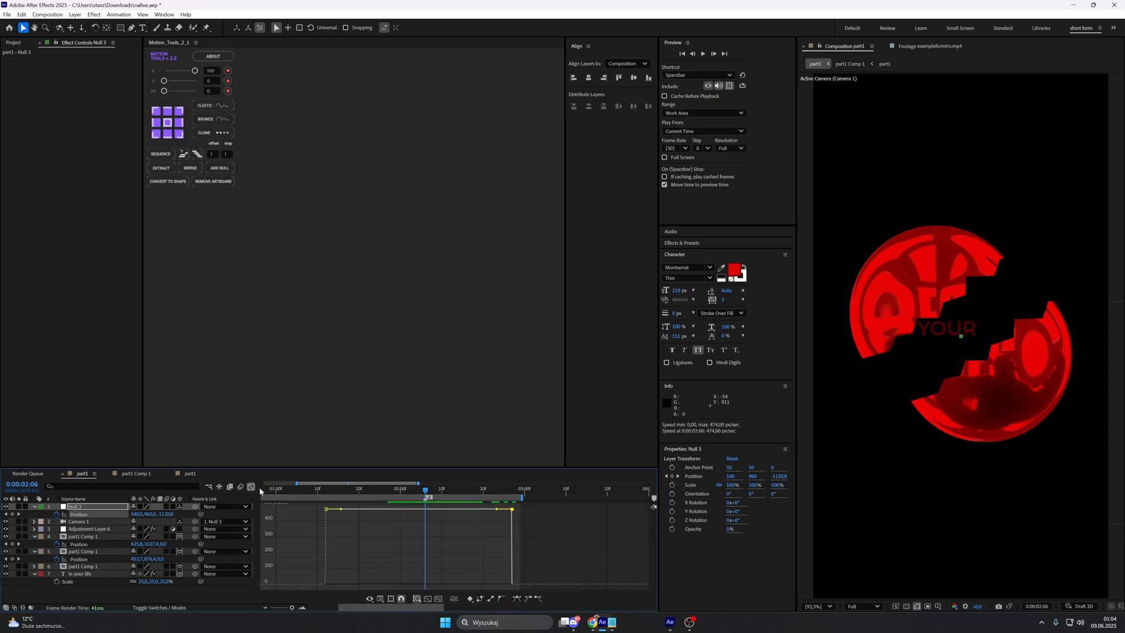
left_click_drag(343, 512, 382, 563)
left_click_drag(413, 585, 413, 585)
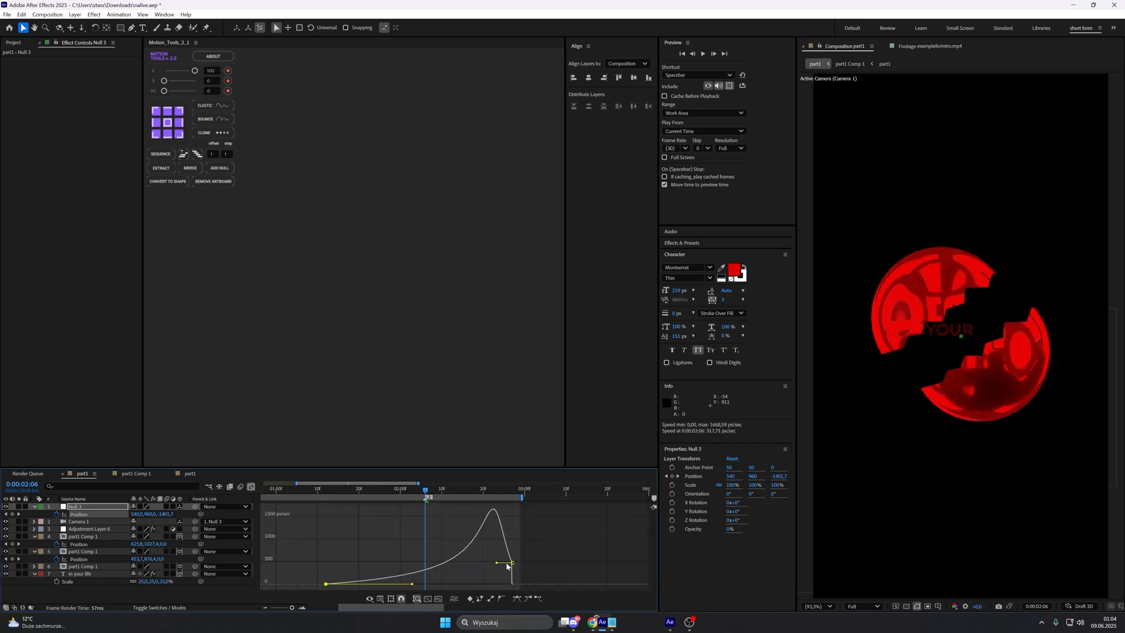
left_click_drag(497, 562, 408, 584)
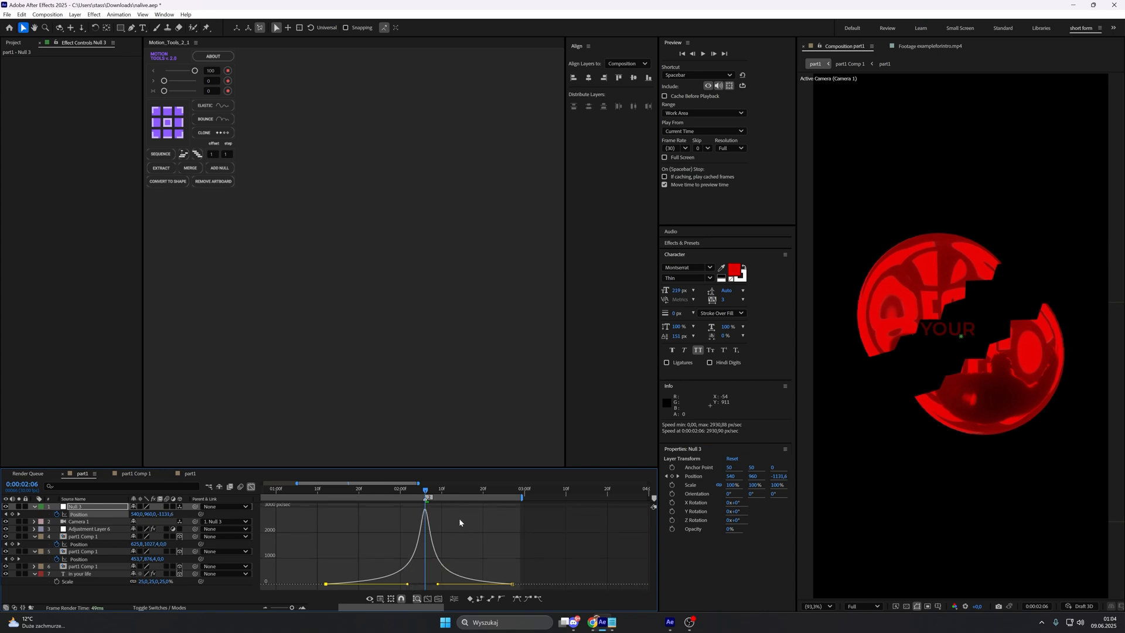
Step: Preview the camera push-in together with the sphere split and caption reveal
left_click_drag(426, 497, 301, 492)
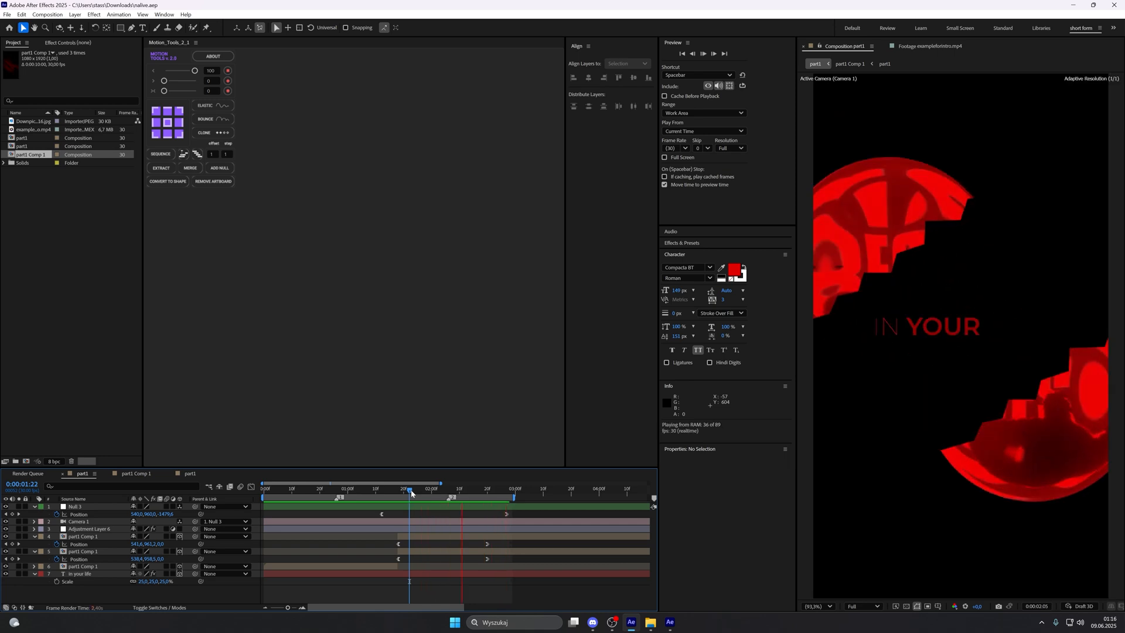
left_click(403, 494)
key("space")
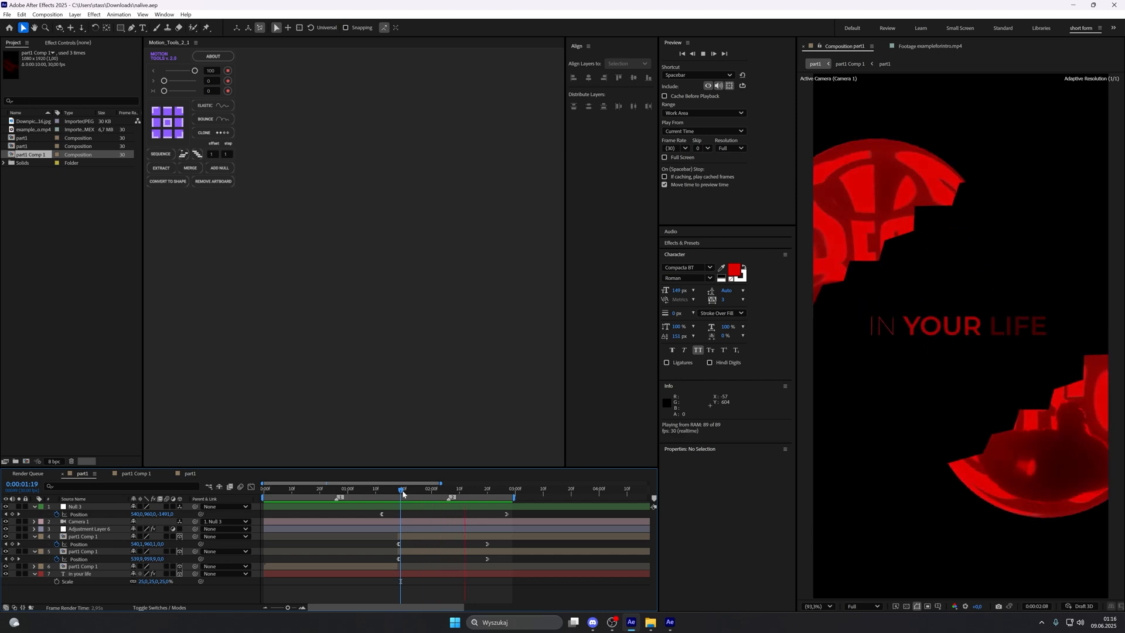
key("space")
Step: Center the anchor point of the "in your life" layer and set its Scale to 22%
left_click(501, 574)
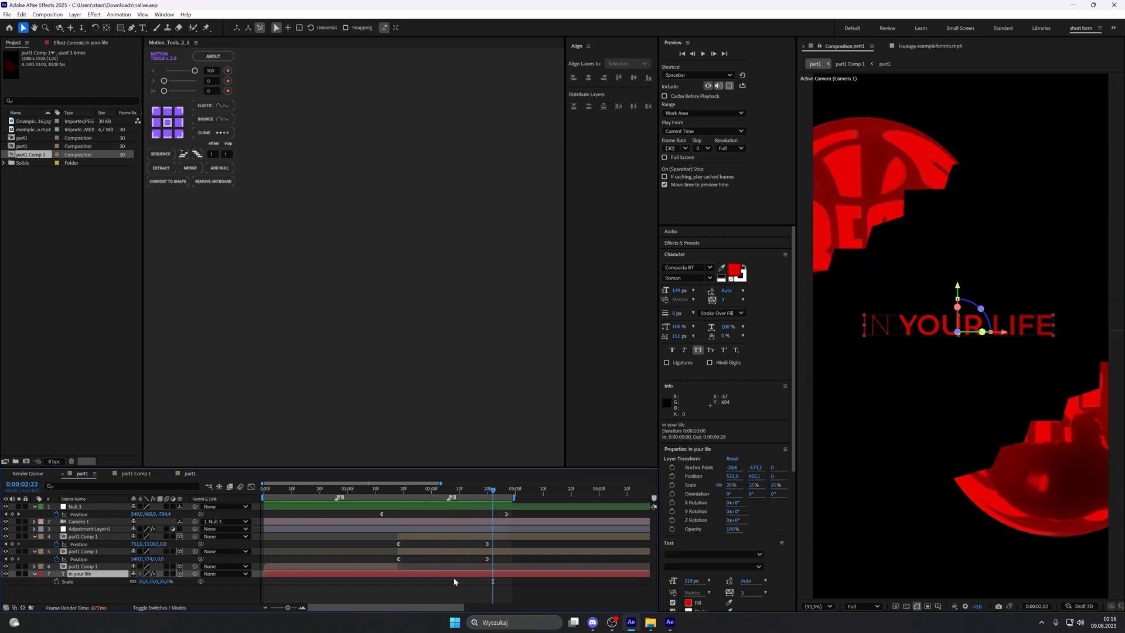
left_click(143, 581)
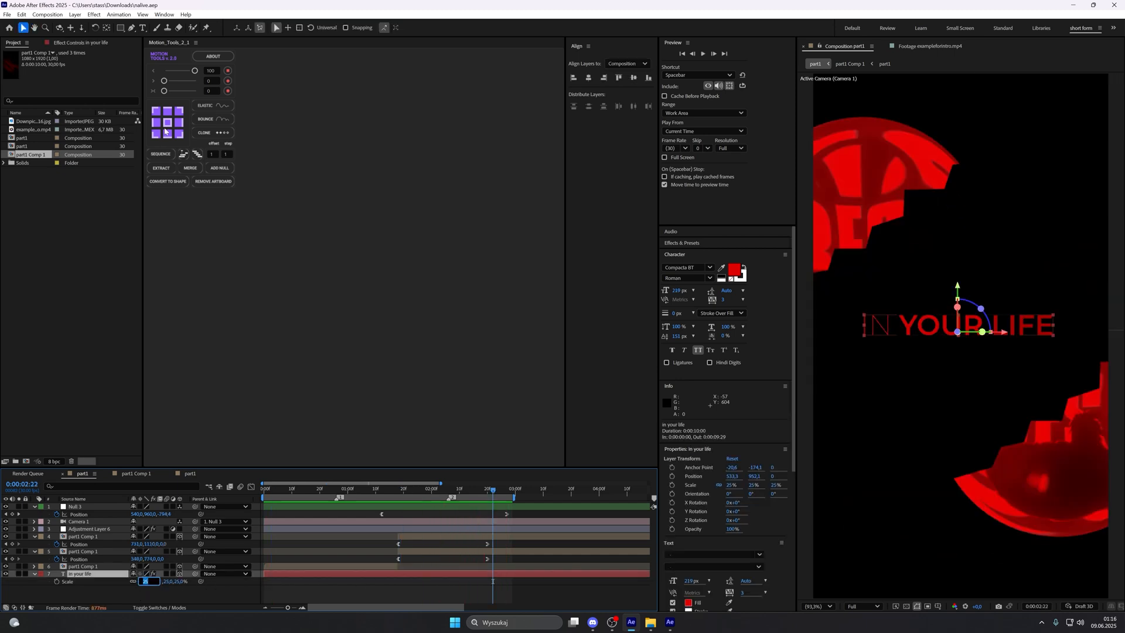
left_click(168, 122)
left_click(145, 581)
type("22")
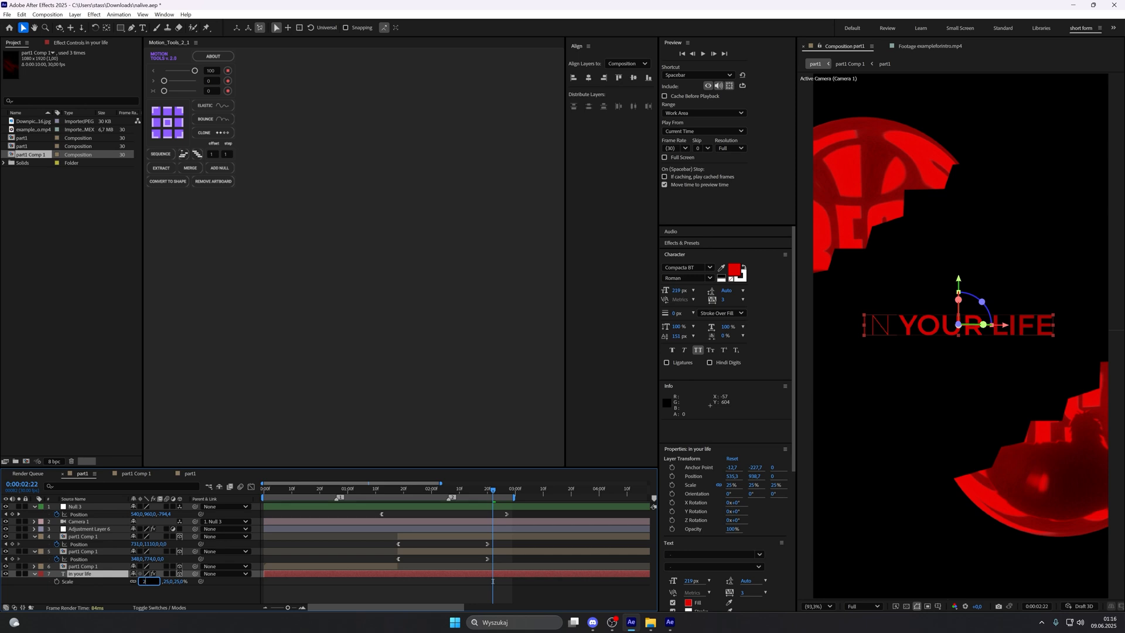
key("Return")
left_click(488, 513)
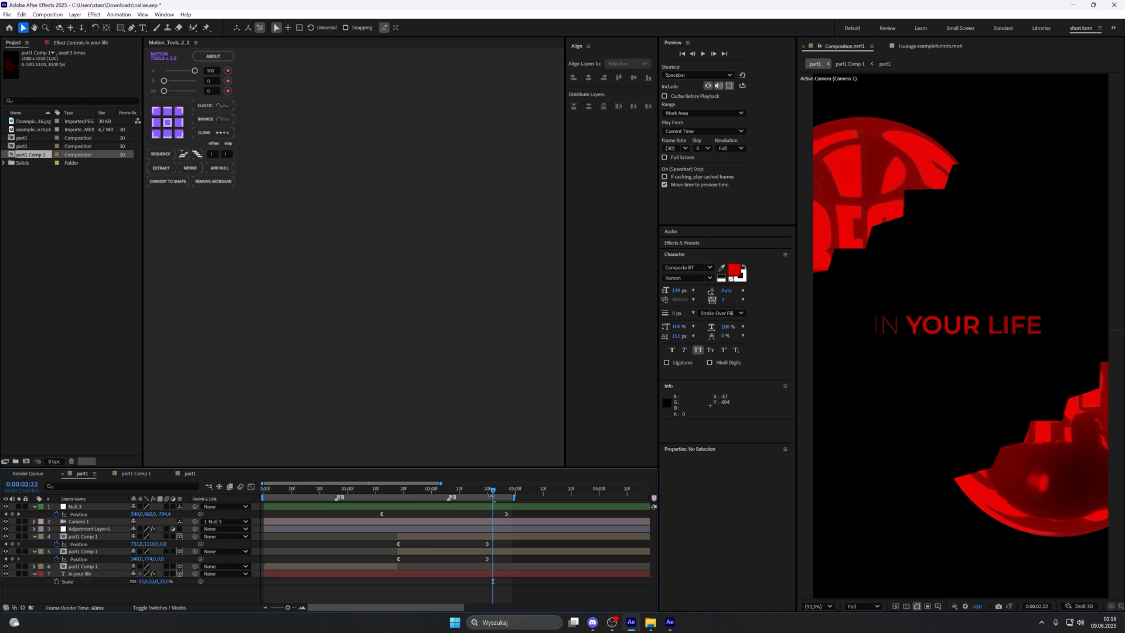
Step: Scrub through the exampleforintro.mp4 reference footage to study the motion after the caption reveal
left_click(925, 46)
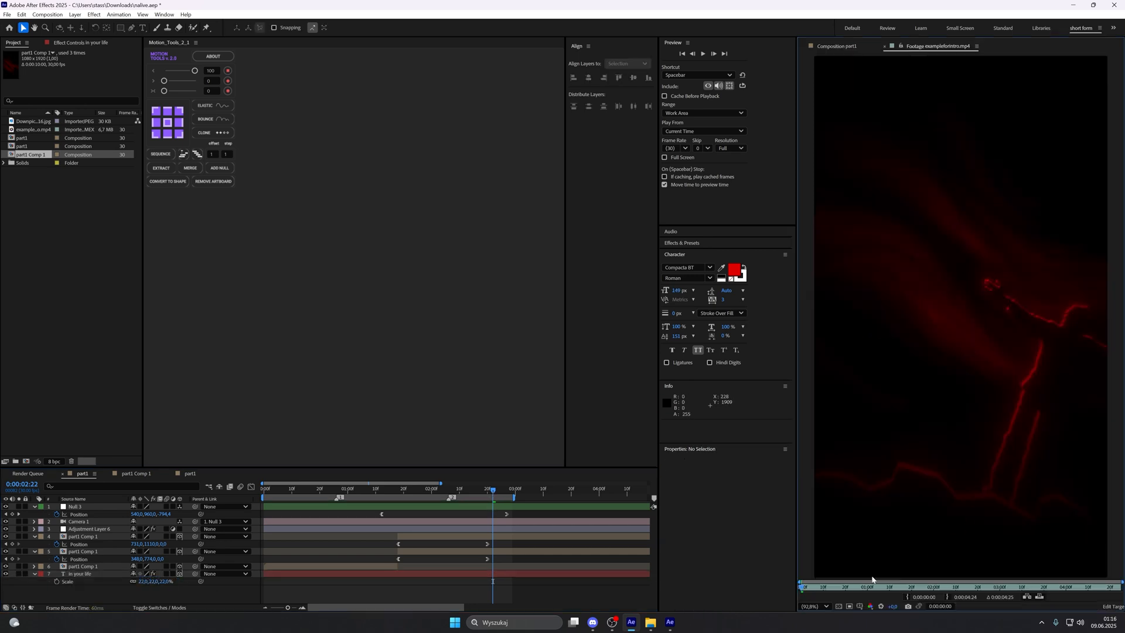
left_click_drag(808, 592, 1081, 553)
left_click(837, 47)
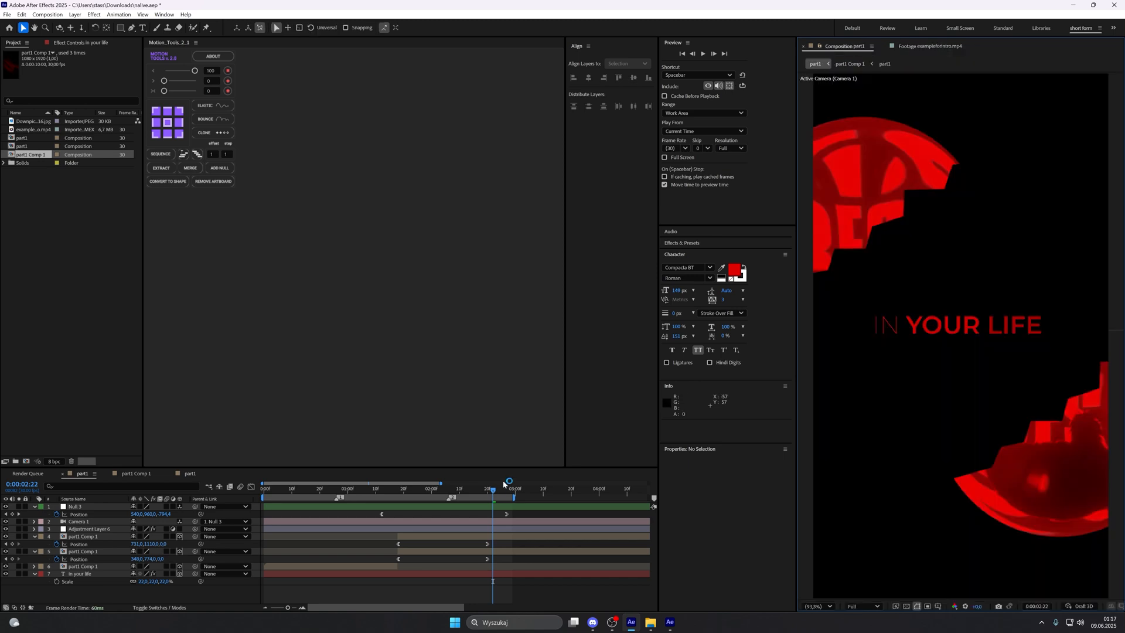
Step: Bring the sphere halves closer at 0:00:02:20 by setting the lower half's Position to 669, 1065 and the upper half's to 434, 802
left_click(494, 491)
left_click_drag(493, 491, 487, 491)
left_click(979, 405)
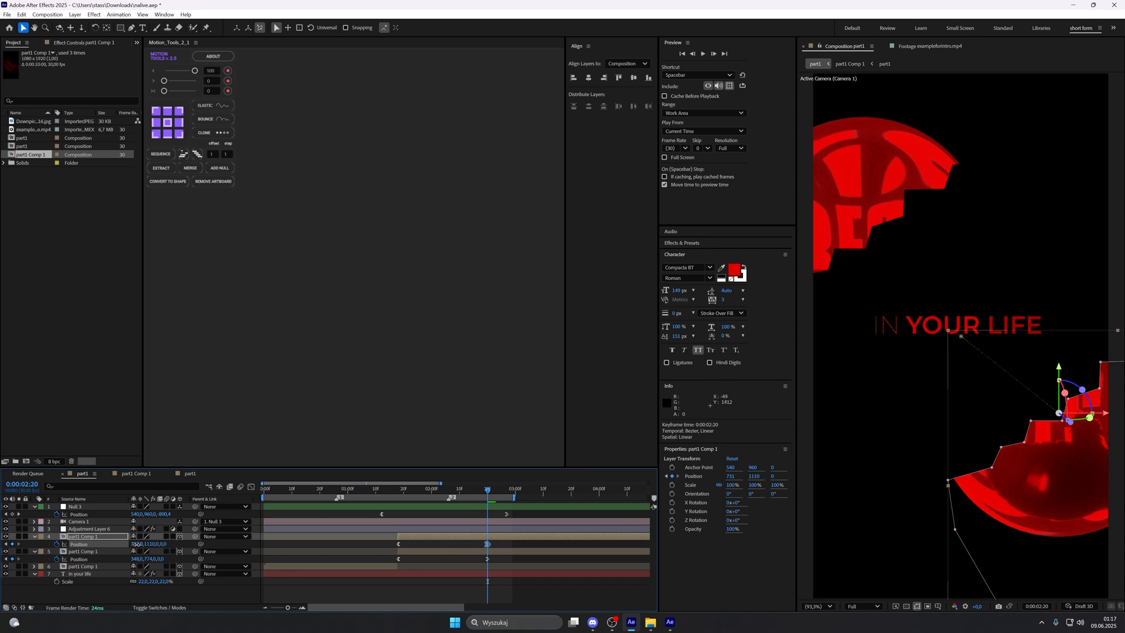
left_click_drag(140, 544, 406, 595)
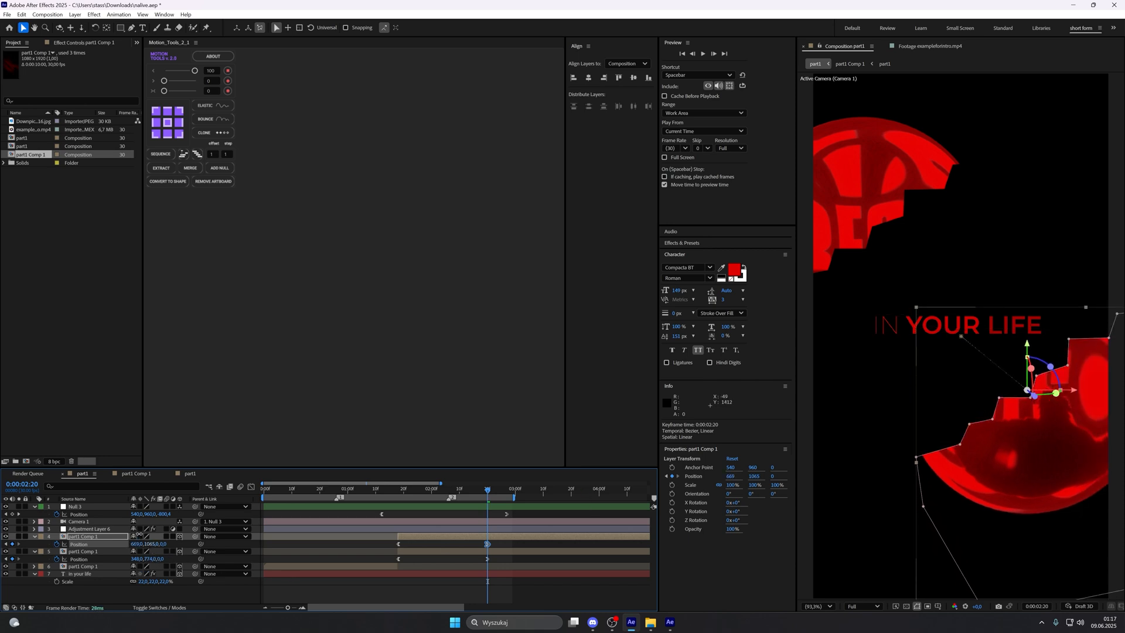
left_click(488, 559)
left_click_drag(146, 559, 158, 558)
left_click_drag(135, 559, 158, 555)
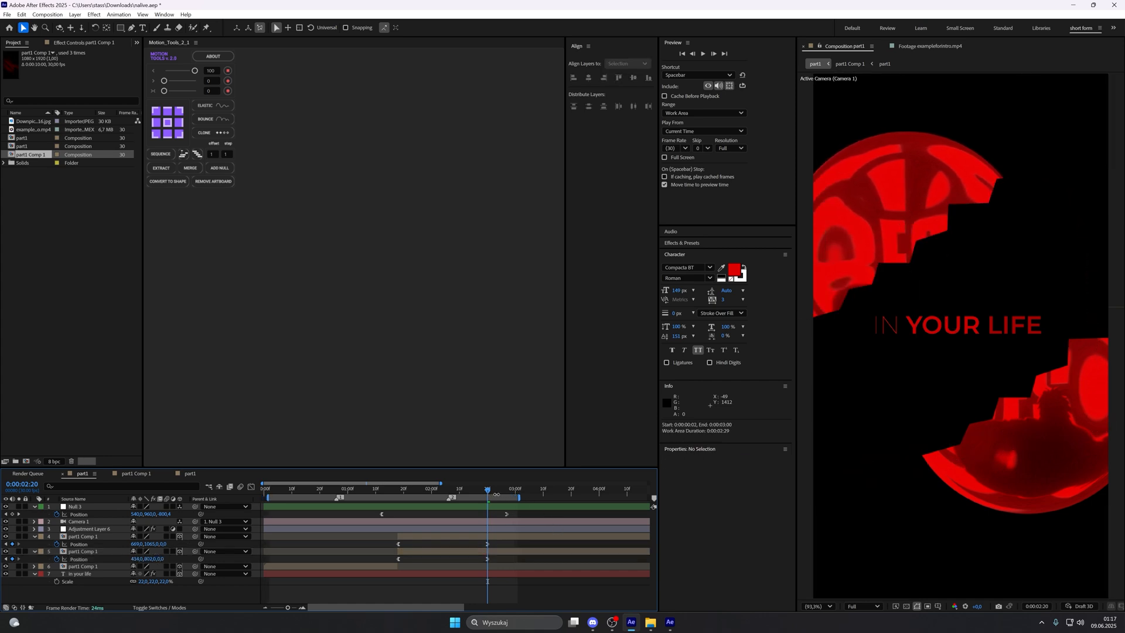
left_click_drag(484, 498, 492, 498)
Step: Add another null as the parent of the camera's null
left_click(487, 508)
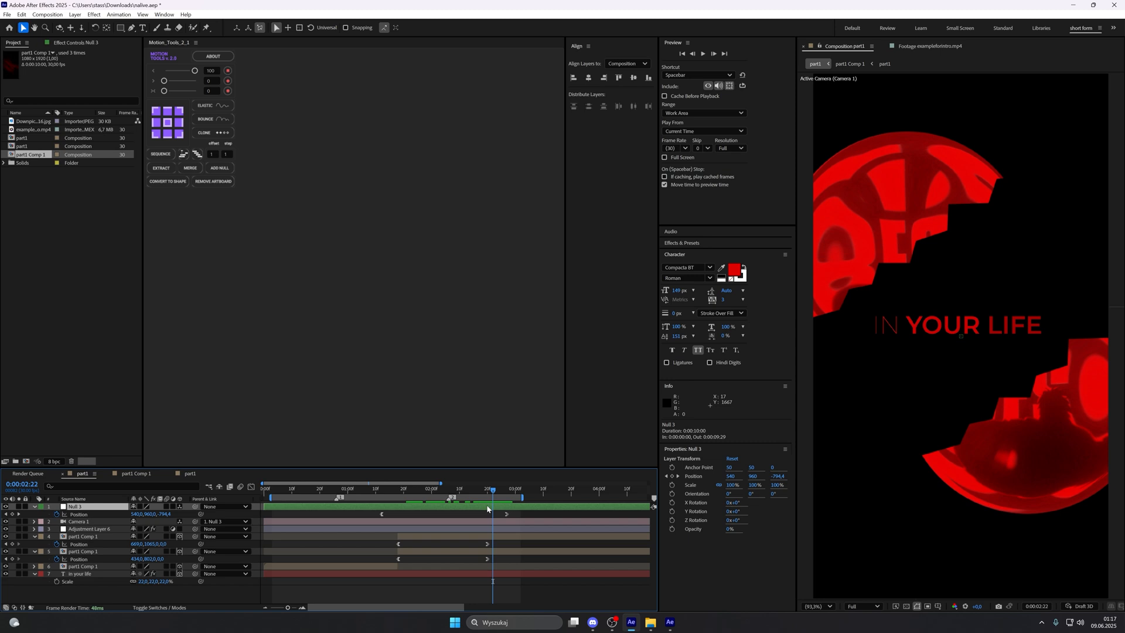
left_click(219, 168)
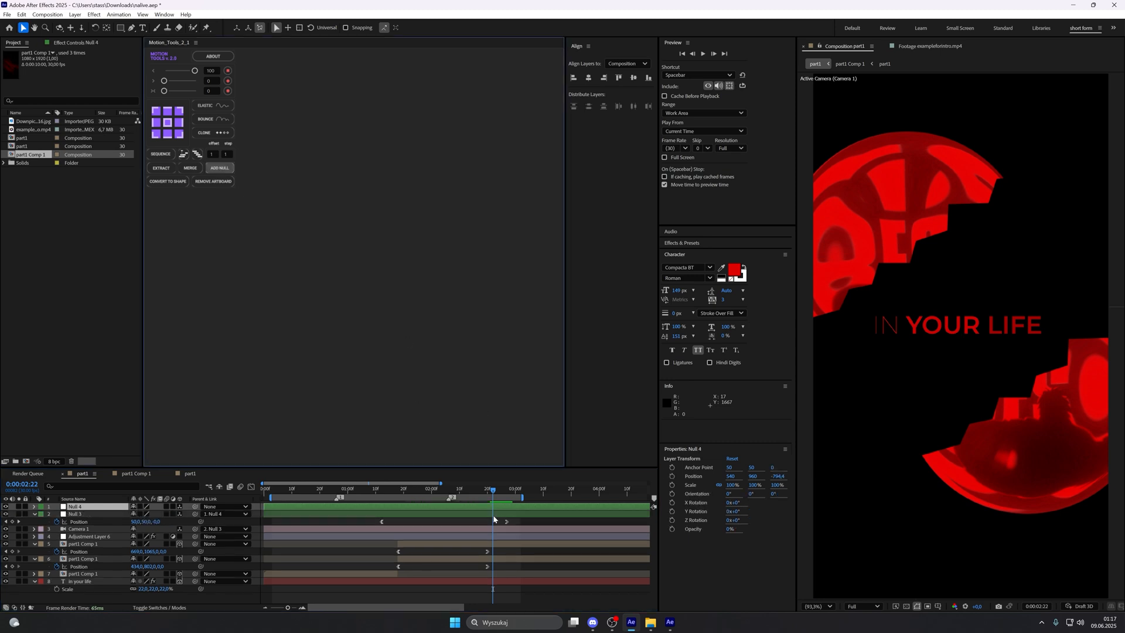
left_click(434, 507)
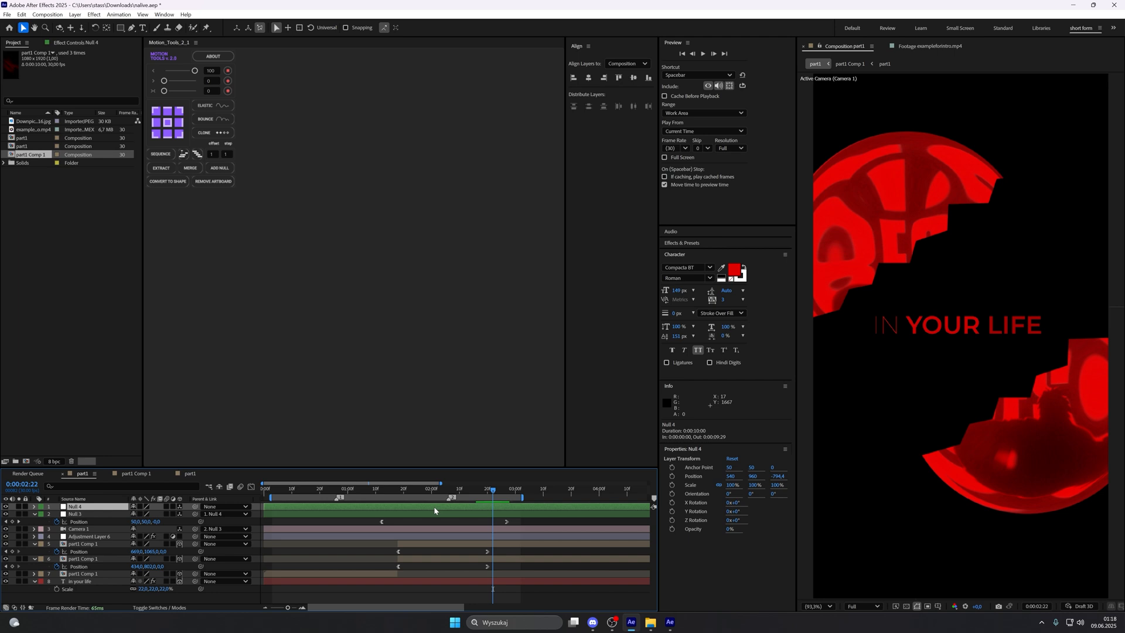
Step: Keyframe the new null's Z Rotation at 0° at 0:00:02:10 and -100° at 0:00:03:25, extending the work area to 0:00:04:12
key("r")
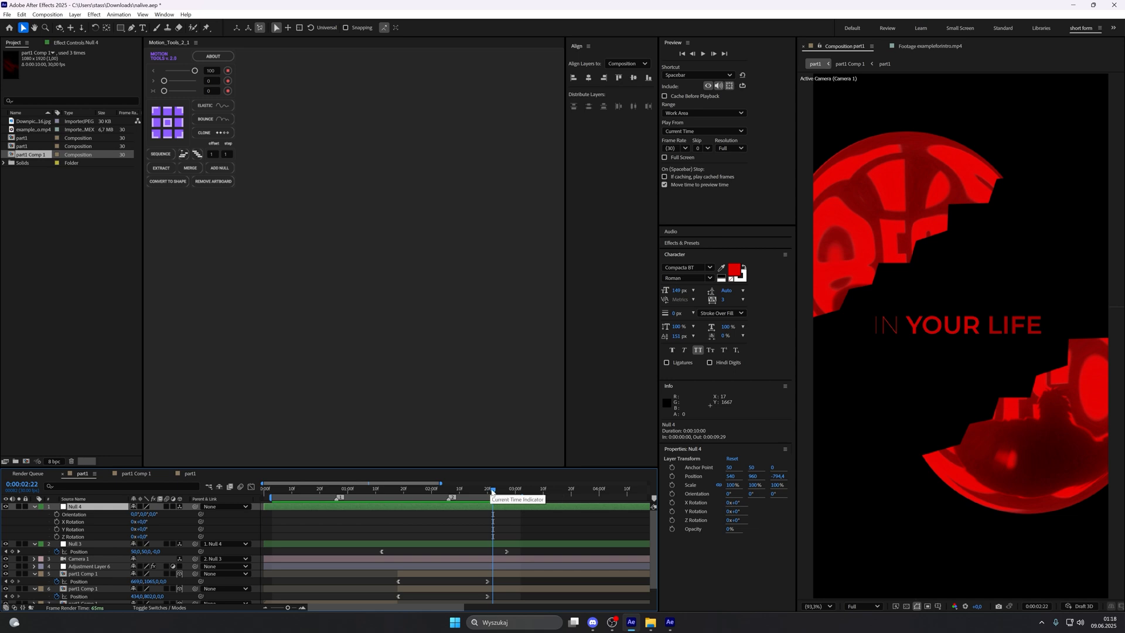
left_click_drag(491, 492, 460, 502)
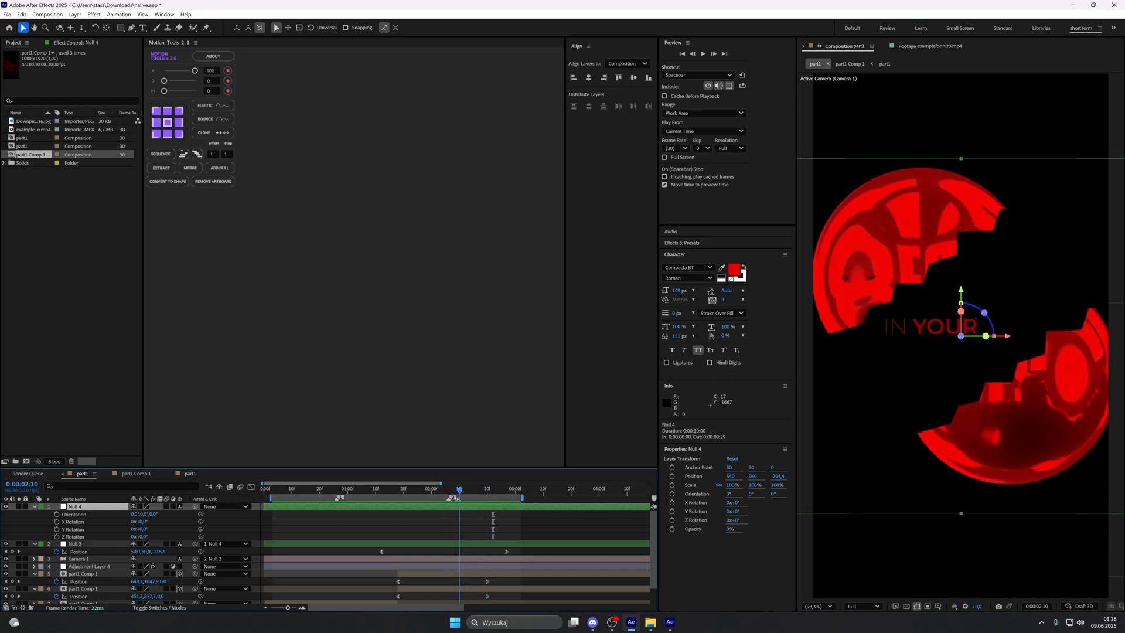
left_click(57, 537)
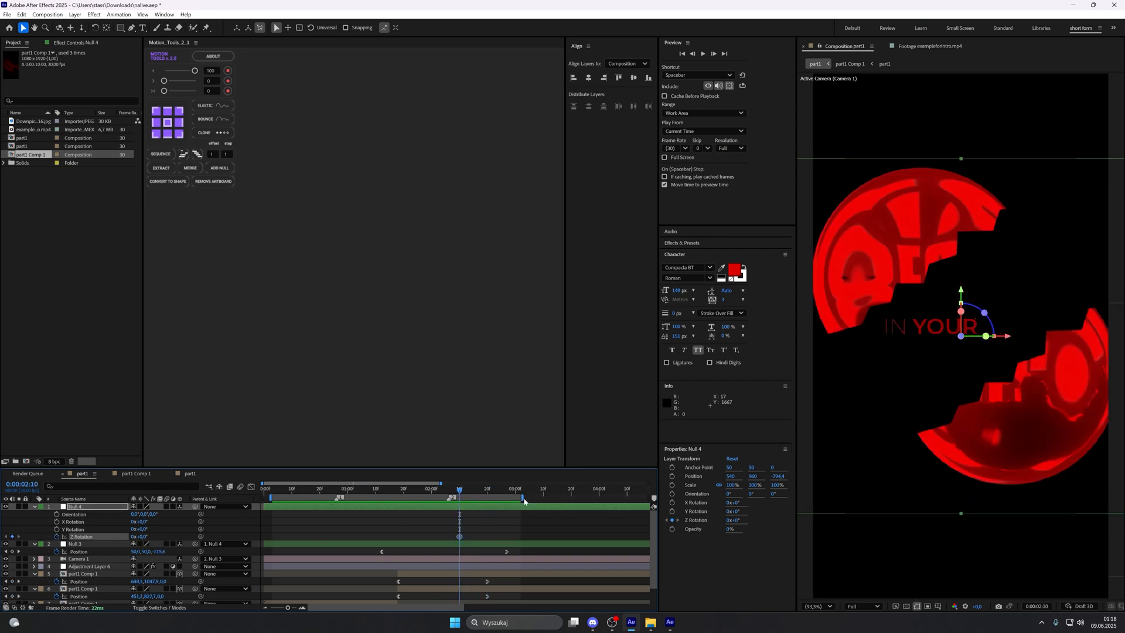
left_click(626, 492)
left_click_drag(587, 494, 585, 494)
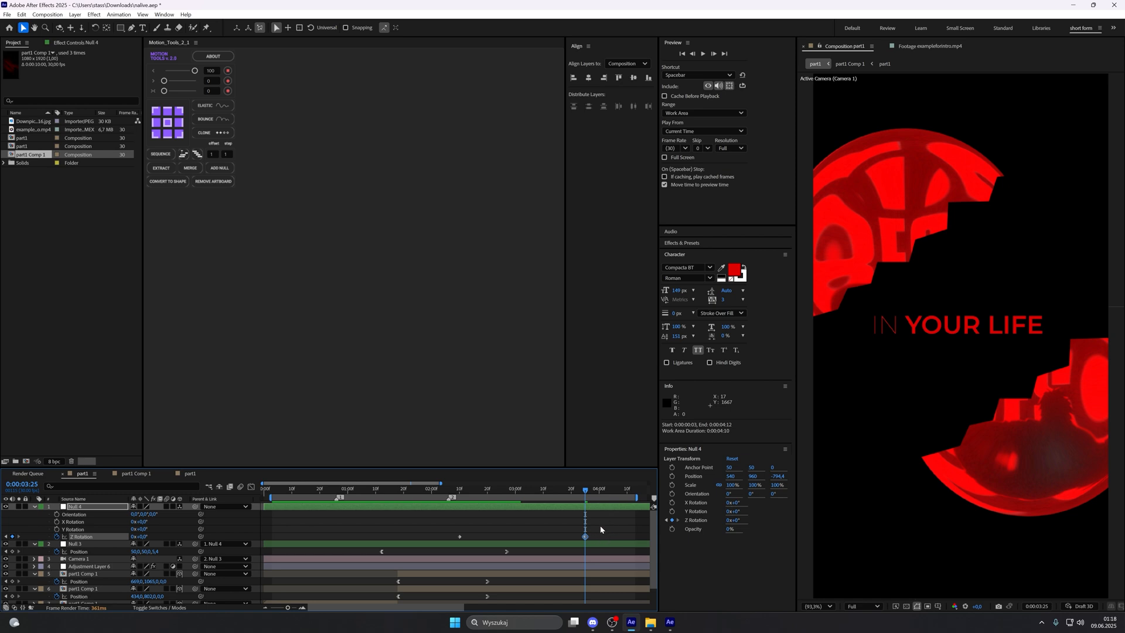
left_click(143, 536)
type("-100")
key("Return")
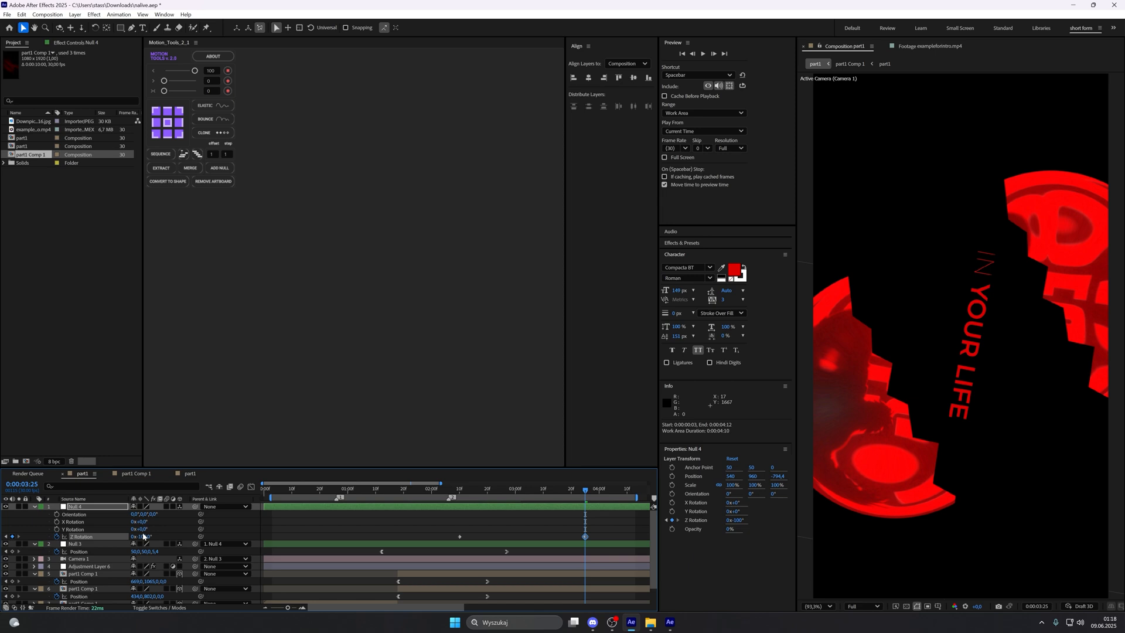
Step: Ease the rotating null's two Z Rotation keyframes into a steep S-curve in the value graph
left_click(529, 490)
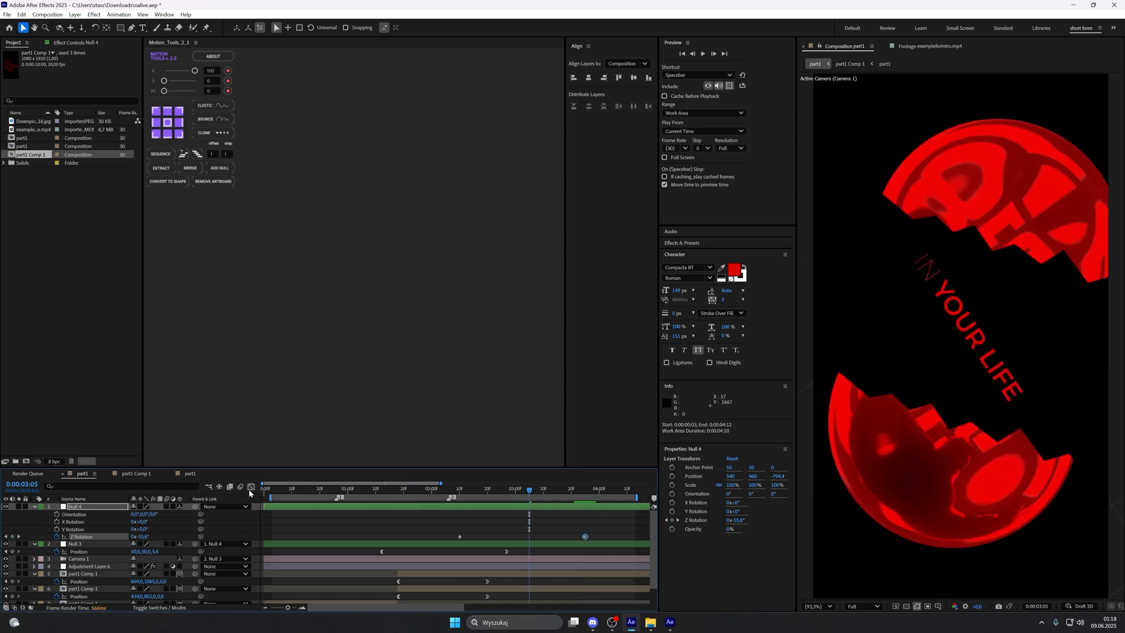
left_click(251, 486)
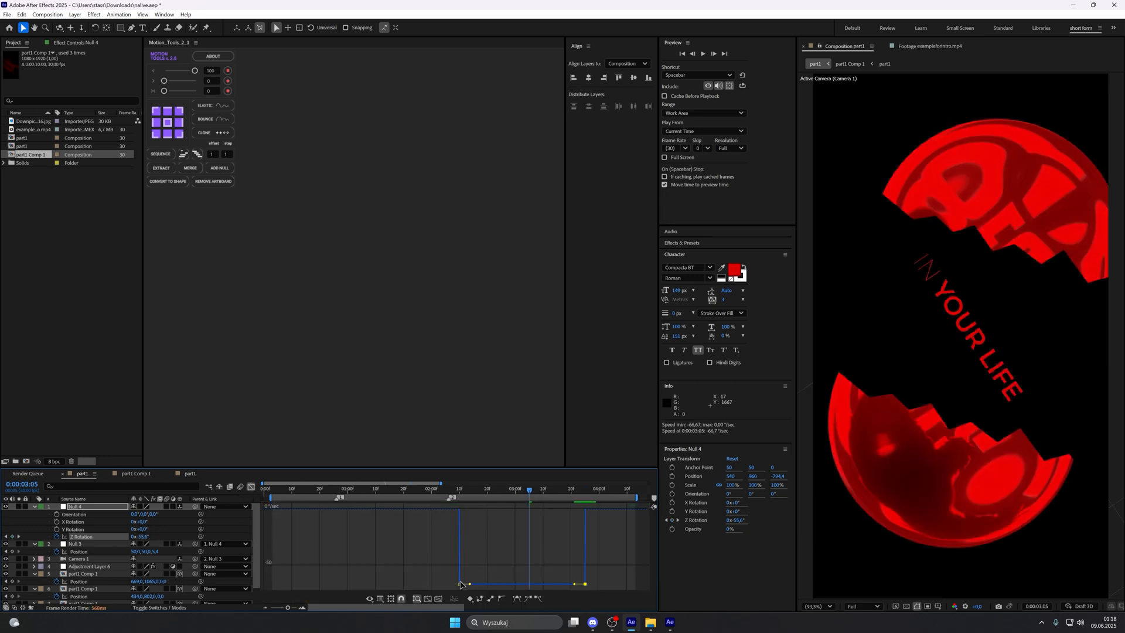
left_click(381, 599)
left_click(463, 500)
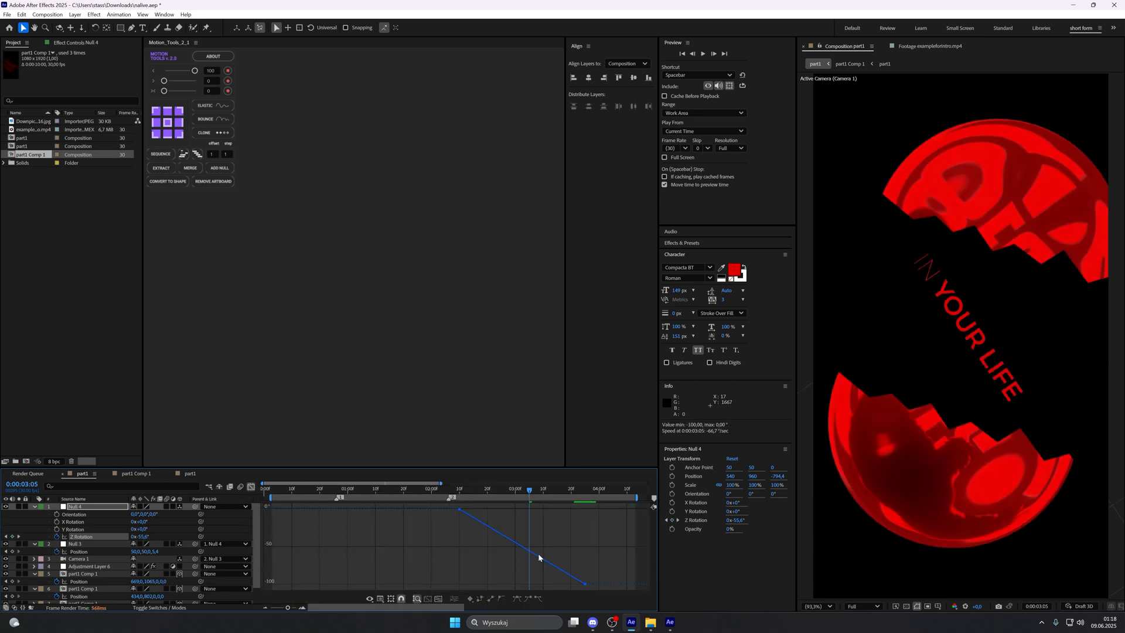
left_click(481, 521)
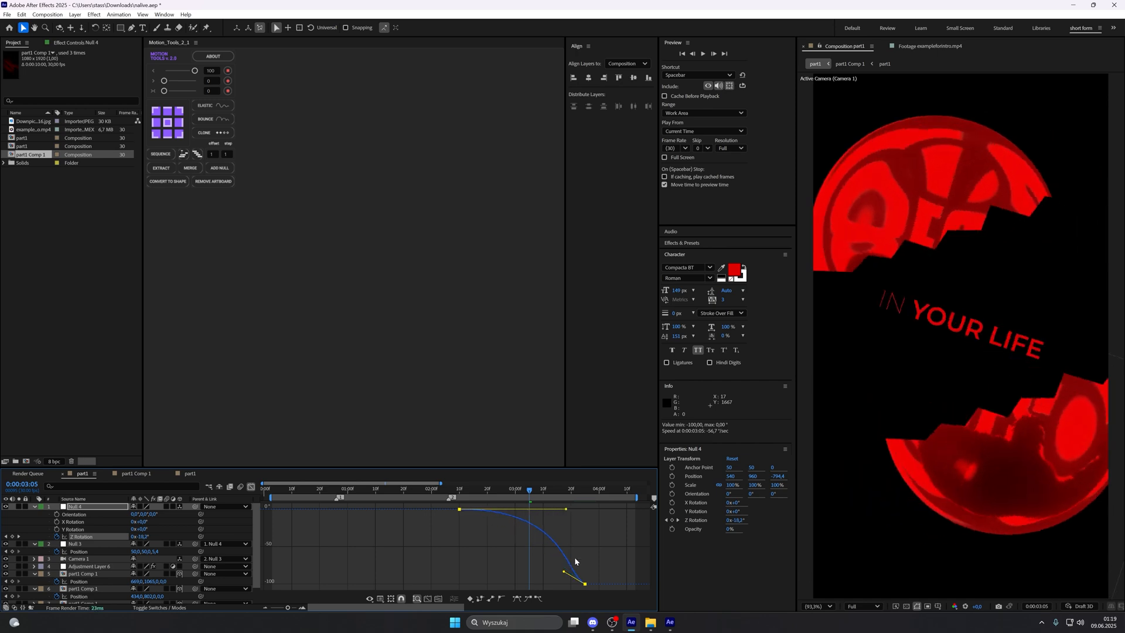
key("F9")
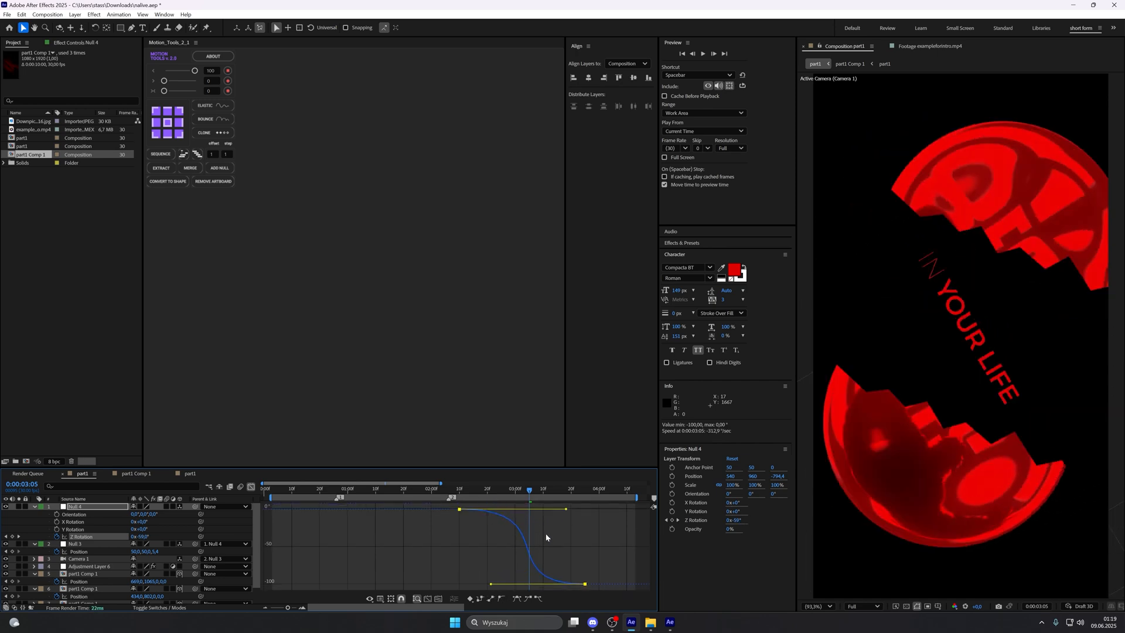
left_click_drag(491, 585, 493, 585)
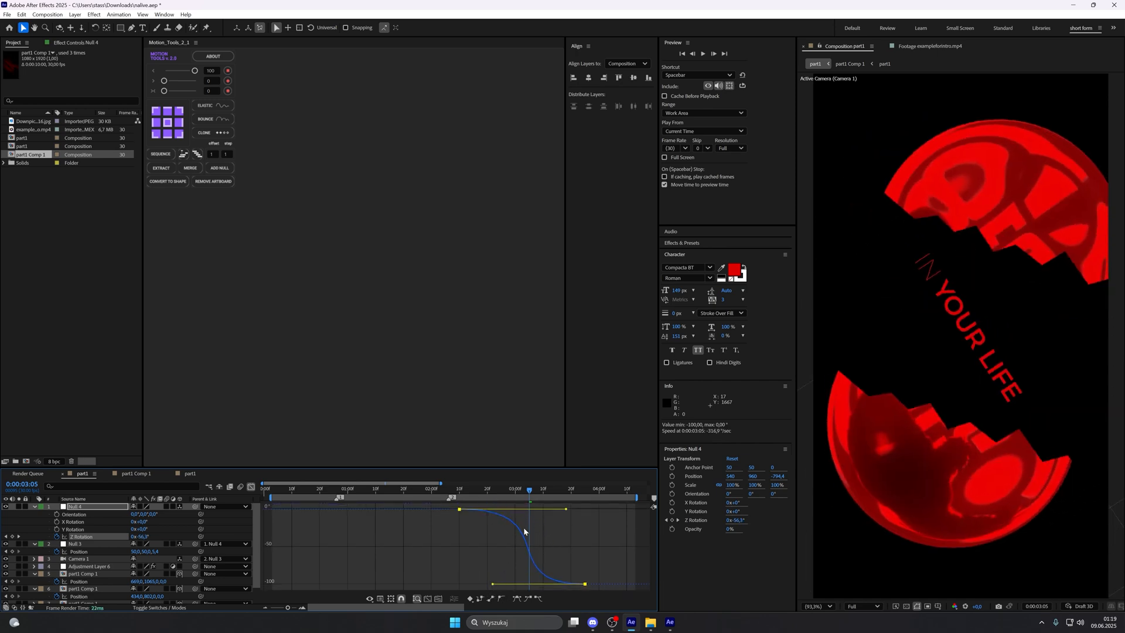
key("shift+F3")
Step: Start Position keyframing on the same null at 0:00:02:10, keeping its keyframed properties displayed
left_click_drag(529, 491, 460, 502)
left_click(480, 521)
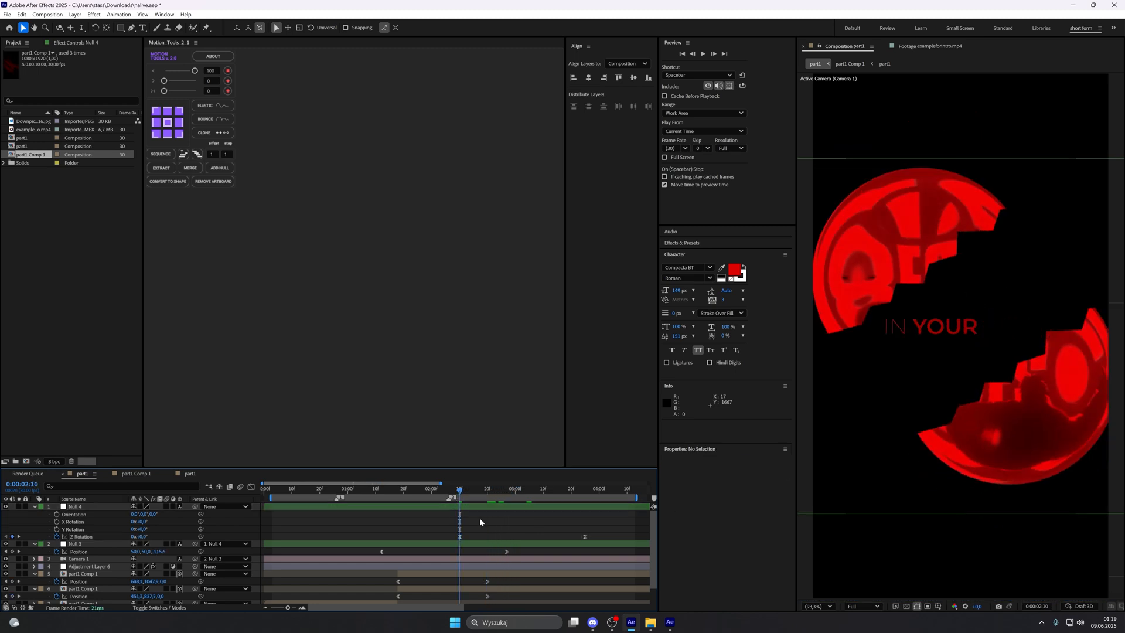
left_click(483, 507)
key("p")
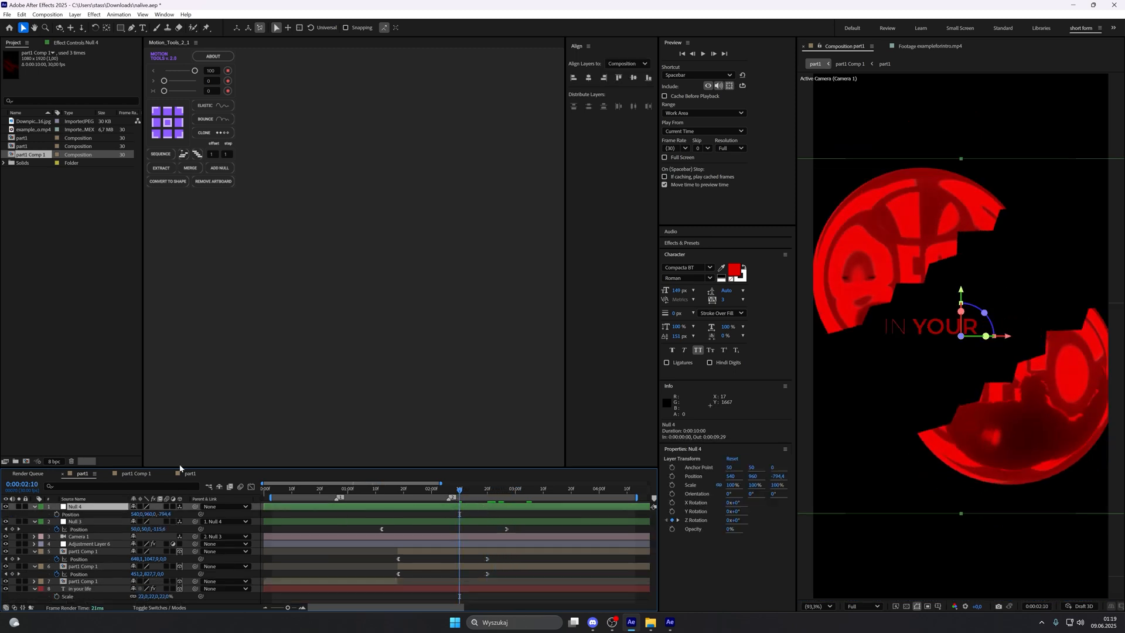
left_click(57, 514)
key("u")
key("u")
Step: Add a second Position keyframe to the null at 0:00:03:25 with the Z value at -594.4
left_click_drag(465, 489, 584, 498)
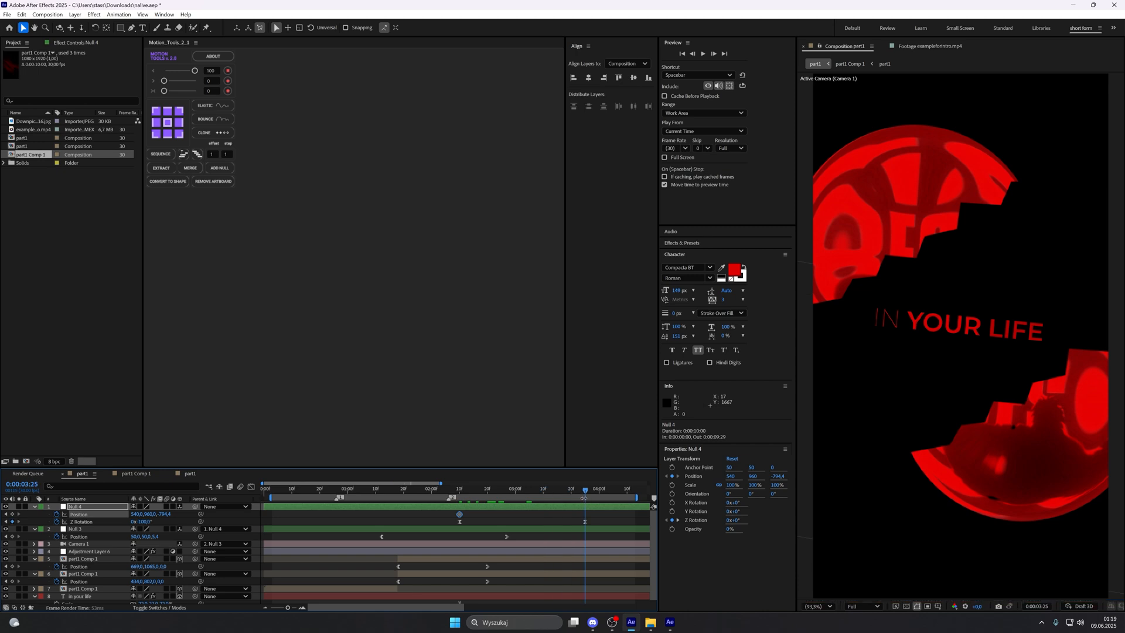
left_click(597, 512)
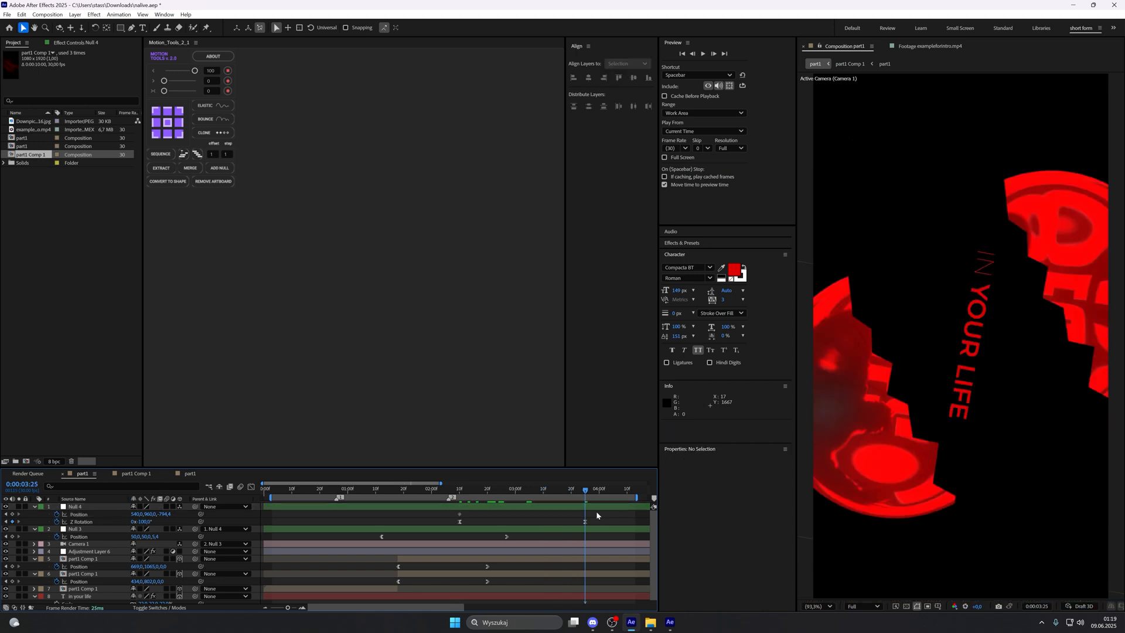
key("alt+shift+p")
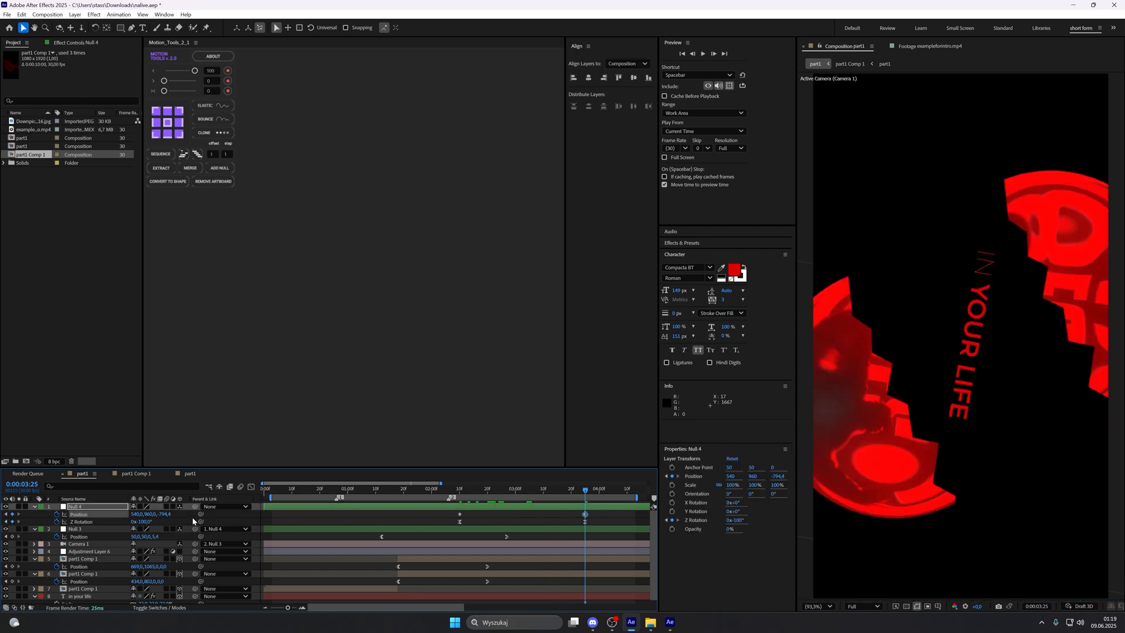
left_click_drag(164, 514, 252, 510)
Step: Display the null's Z Rotation as a speed graph and move the current time to its speed peak at 0:00:03:04
left_click(459, 521)
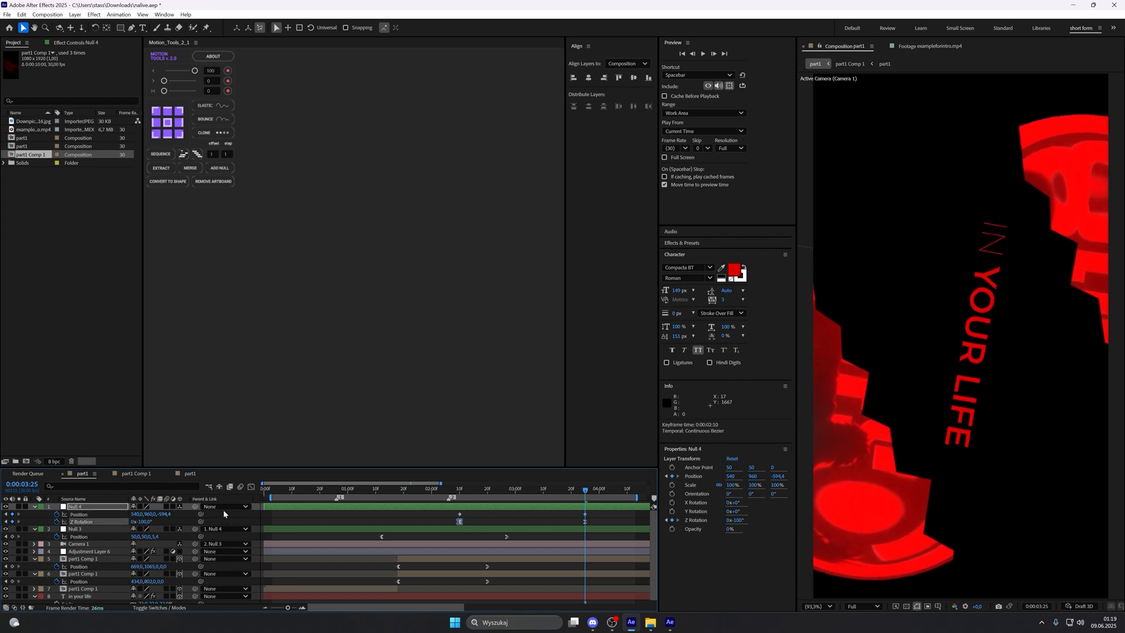
key("shift+F3")
left_click(371, 598)
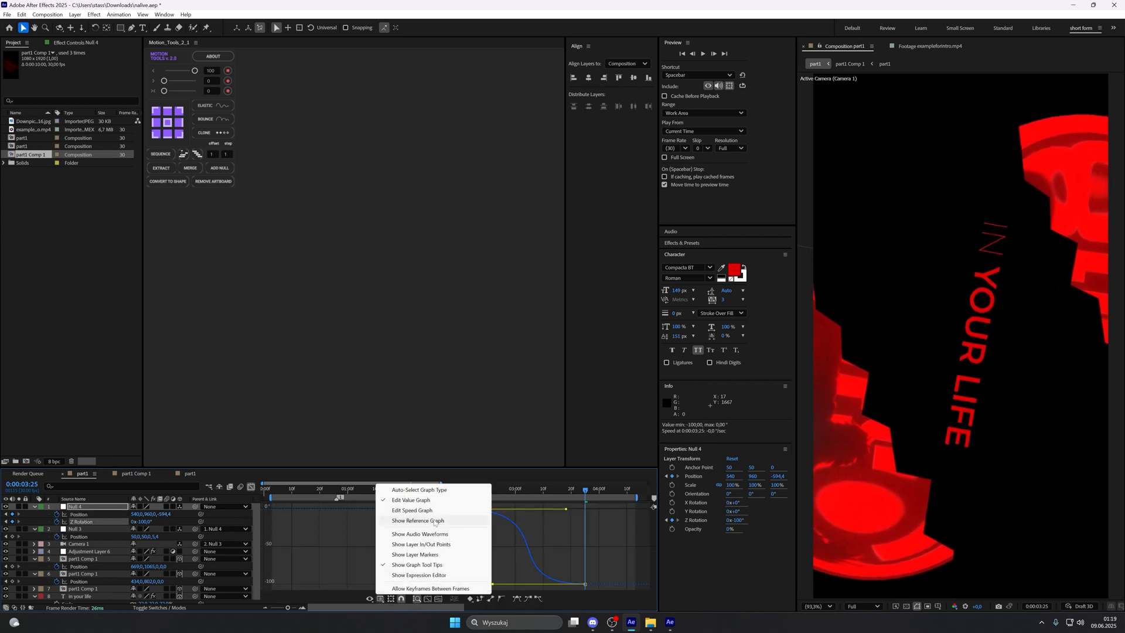
left_click(436, 510)
left_click_drag(532, 497, 528, 497)
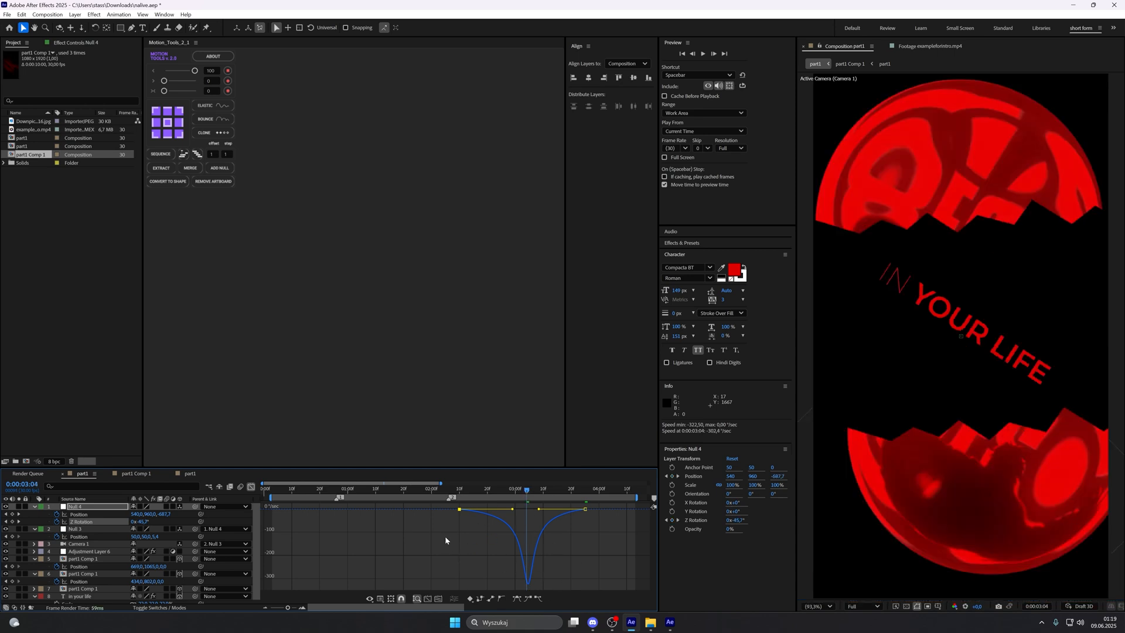
Step: Ease the null's Position keyframes in the speed graph so their speed peak lines up with the rotation's at 0:00:03:04
left_click(251, 487)
left_click(78, 514)
left_click(250, 487)
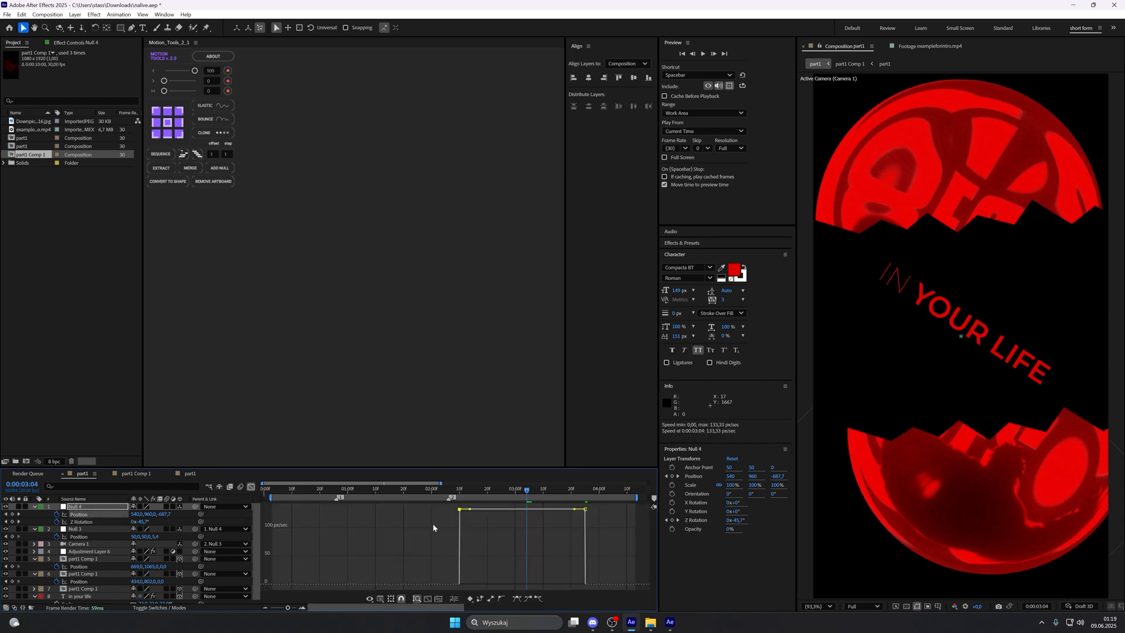
left_click_drag(469, 512, 515, 583)
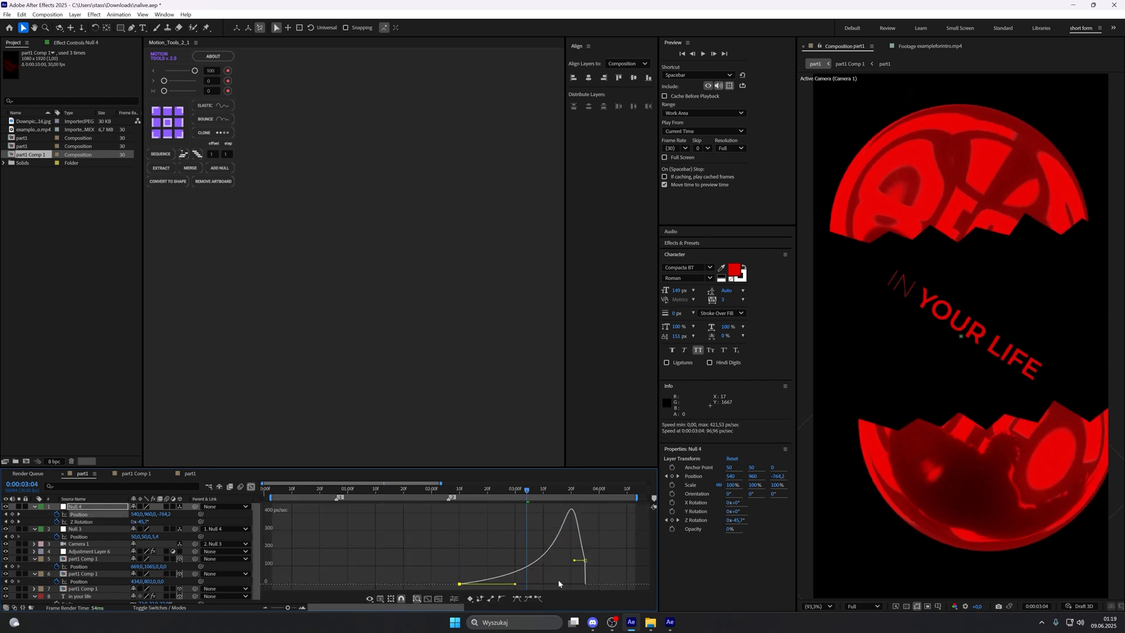
left_click_drag(573, 562, 512, 585)
left_click(250, 486)
Step: Preview the eased camera move from 0:00:02:05 and scrub through the rotation to 0:00:03:07
left_click(493, 521)
left_click(446, 490)
key("space")
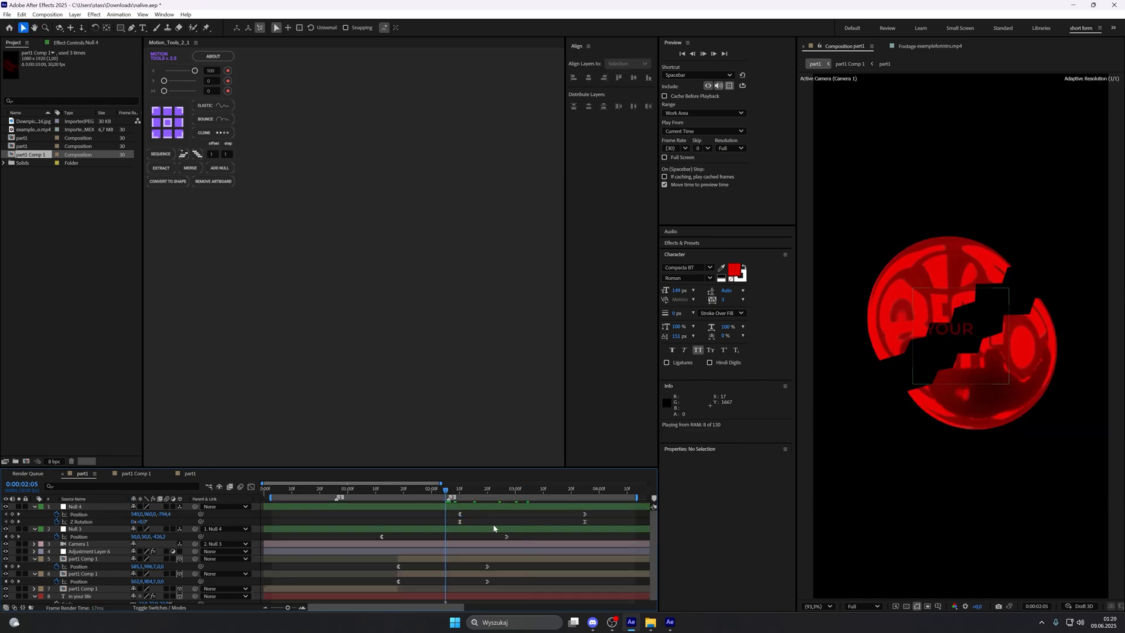
left_click(446, 490)
left_click_drag(447, 490, 535, 503)
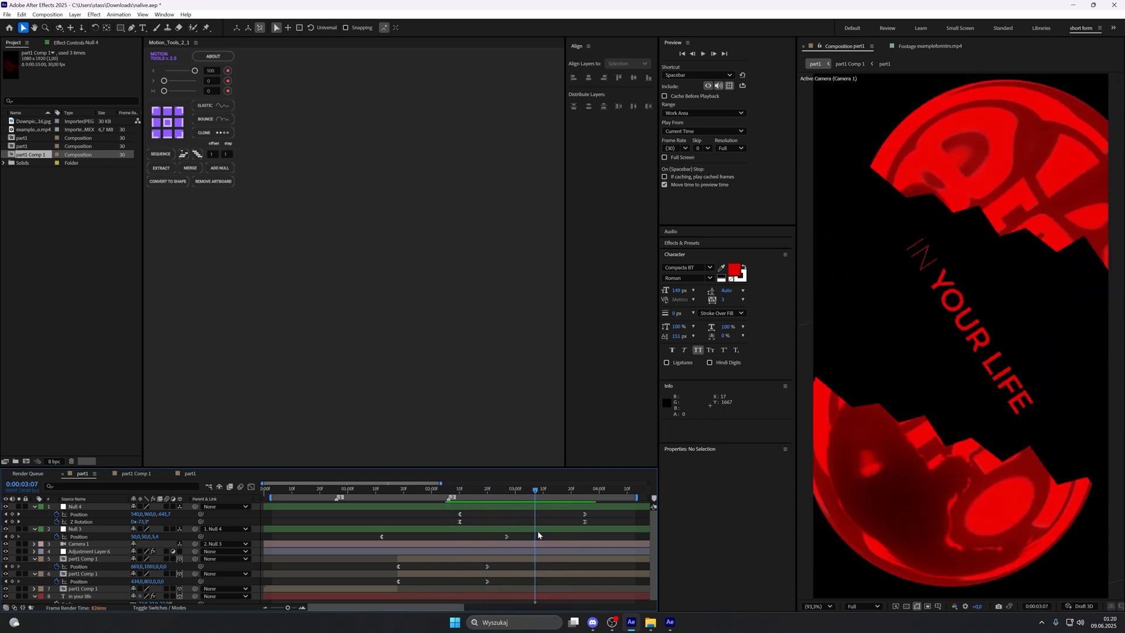
Step: Add another null as the parent of the rotating null and show a longer stretch of the timeline
left_click(550, 508)
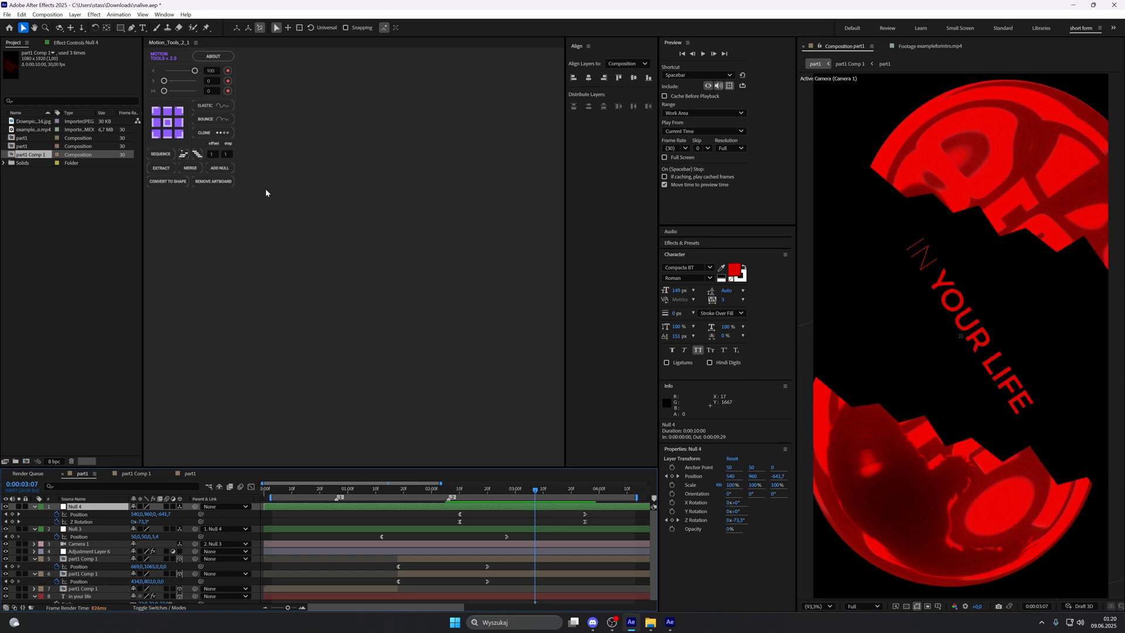
left_click(228, 172)
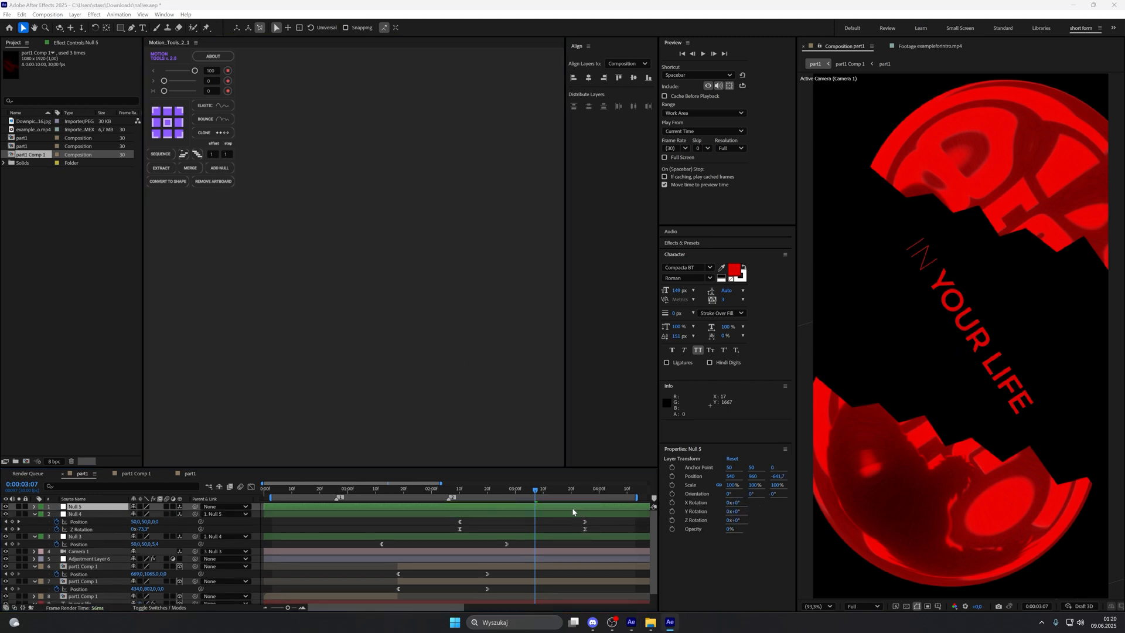
left_click_drag(288, 607, 285, 608)
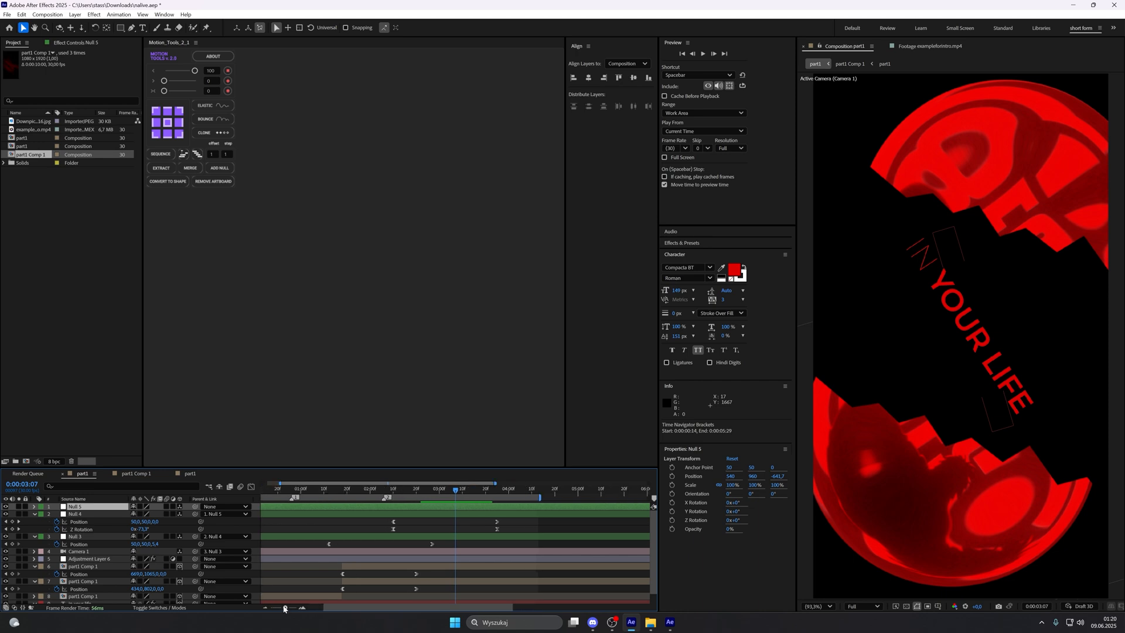
Step: Keyframe the new null's Z Rotation at 0° at 0:00:03:04
key("z")
key("r")
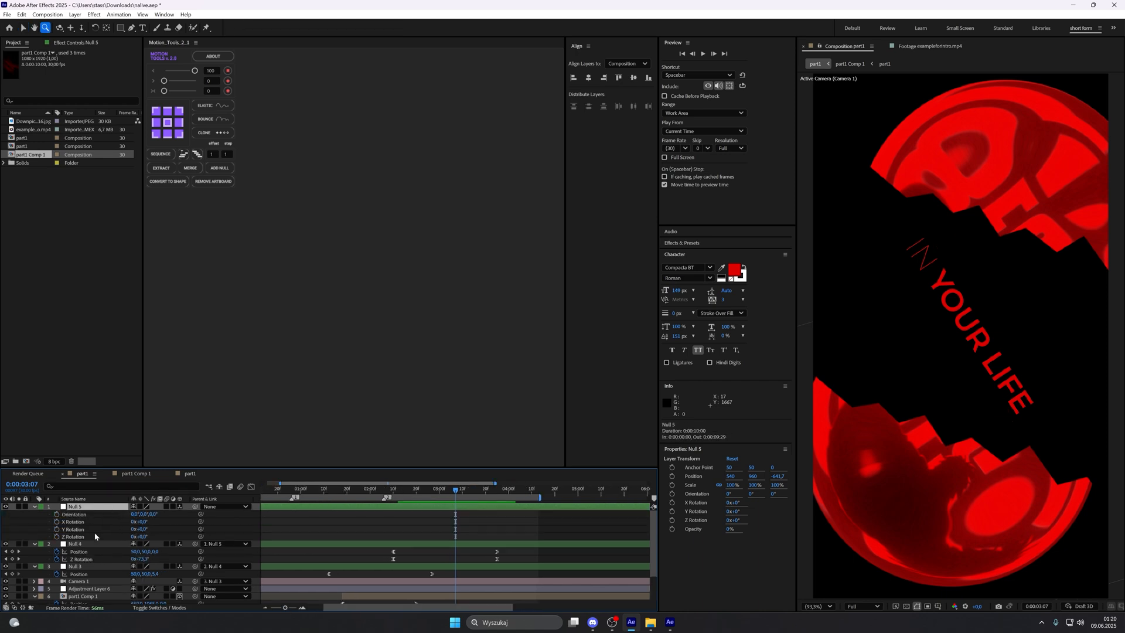
left_click(89, 536)
left_click_drag(456, 490, 449, 491)
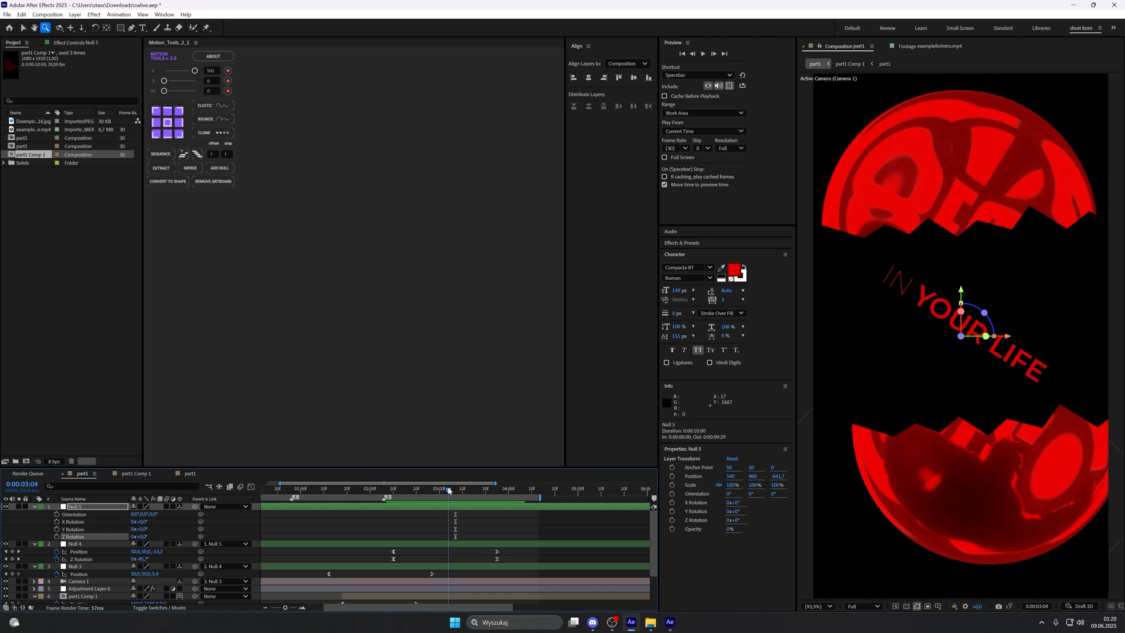
left_click(57, 536)
Step: Keyframe the new null's Z Rotation at -90° at 0:00:04:16, extending the work area to 0:00:05:07
left_click_drag(462, 492, 551, 509)
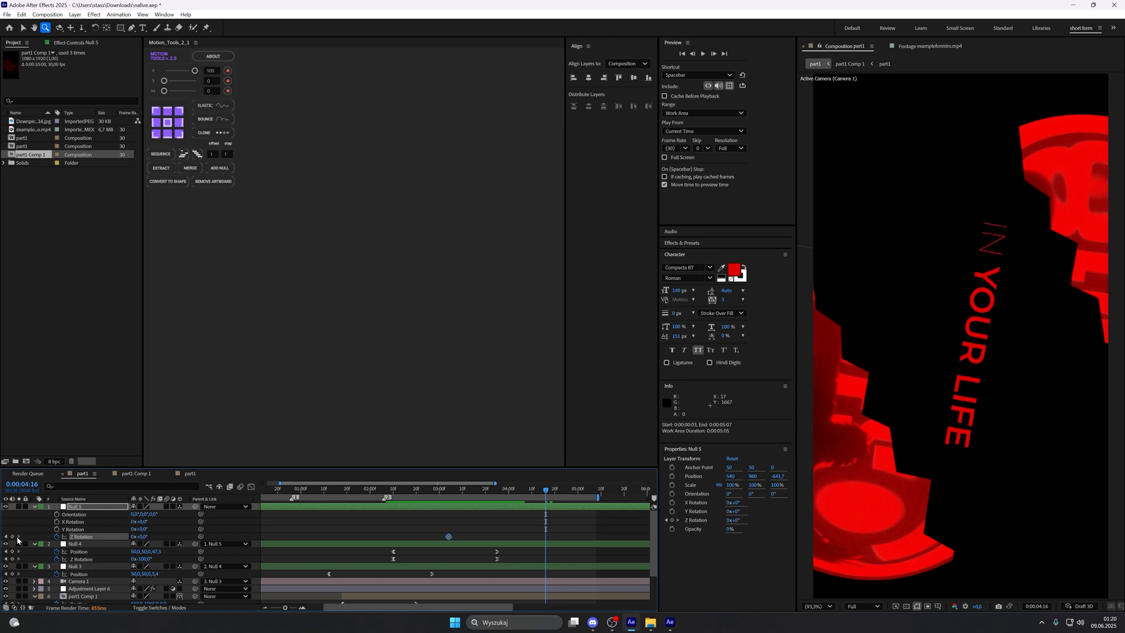
left_click(12, 536)
key("alt+Tab")
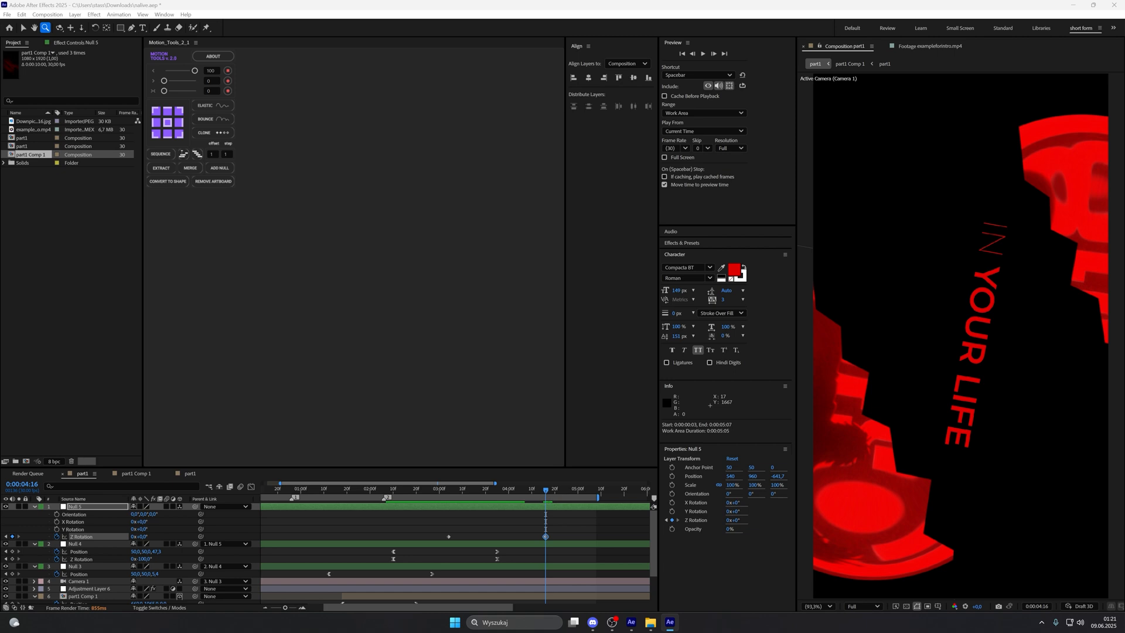
left_click(144, 536)
type("-9")
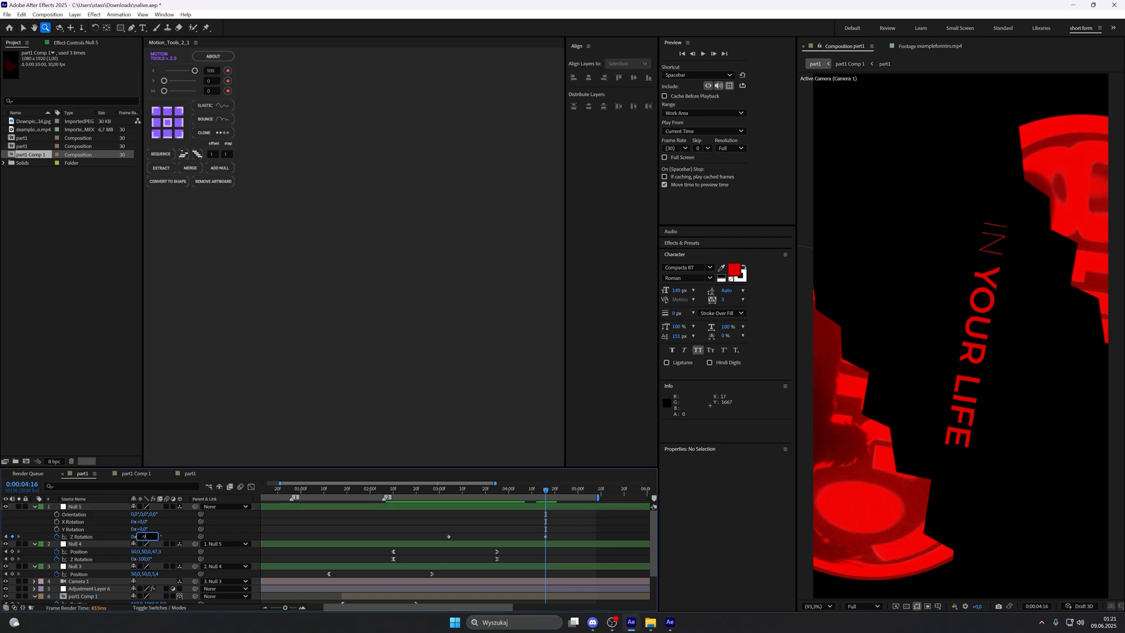
type("0")
key("Return")
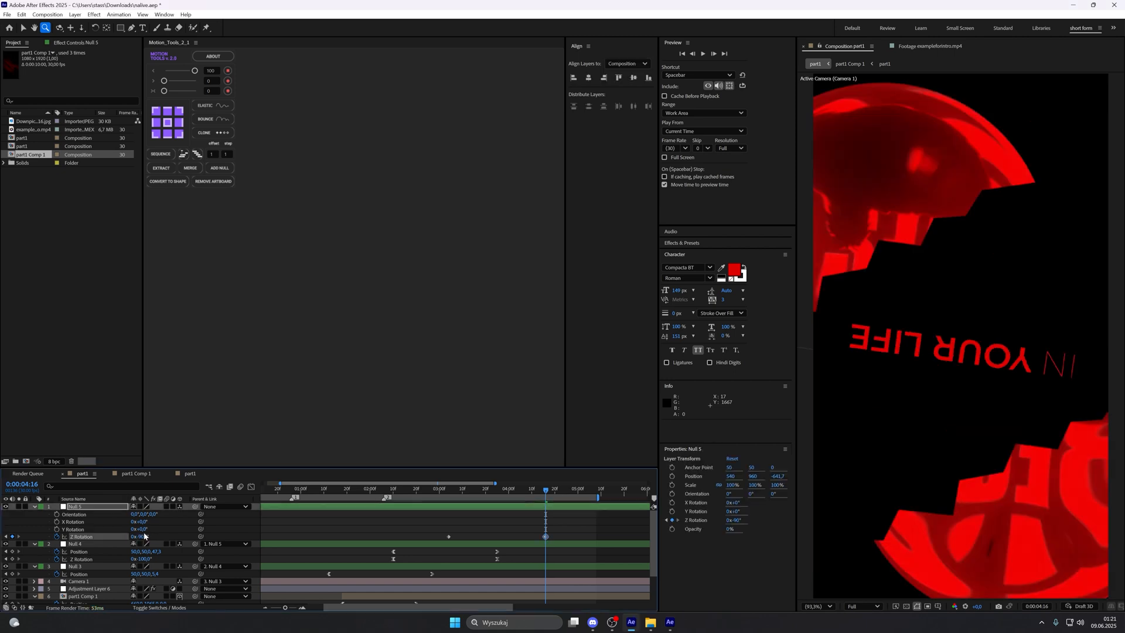
key("v")
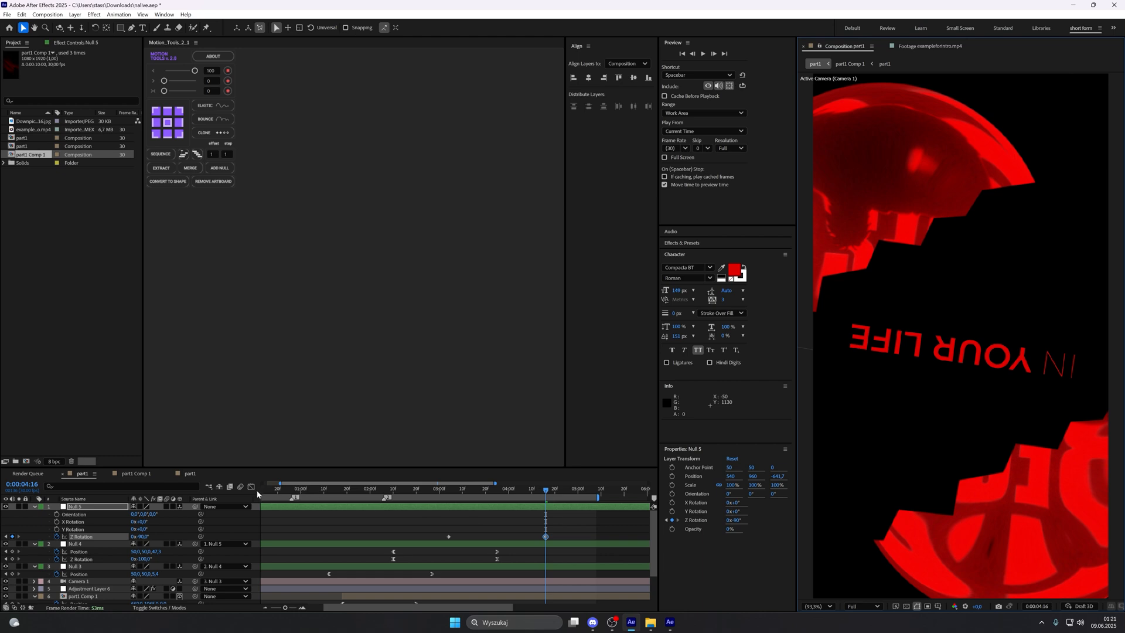
Step: Ease the new null's Z Rotation from 0° to -90° into a steep S-curve in the value graph
left_click(252, 487)
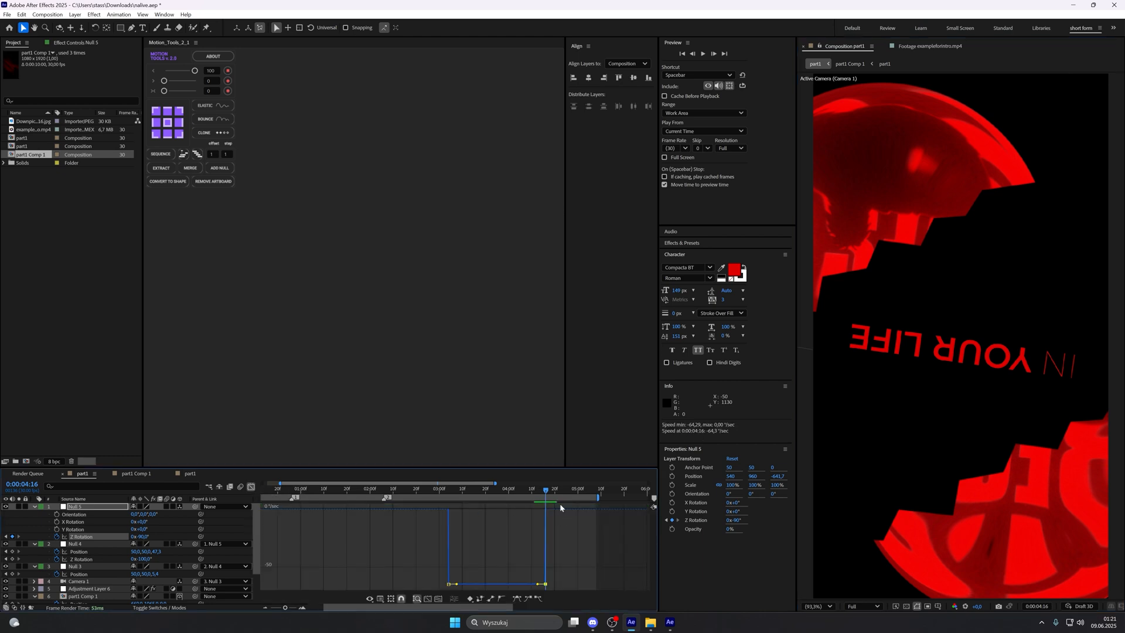
left_click(497, 490)
left_click(380, 598)
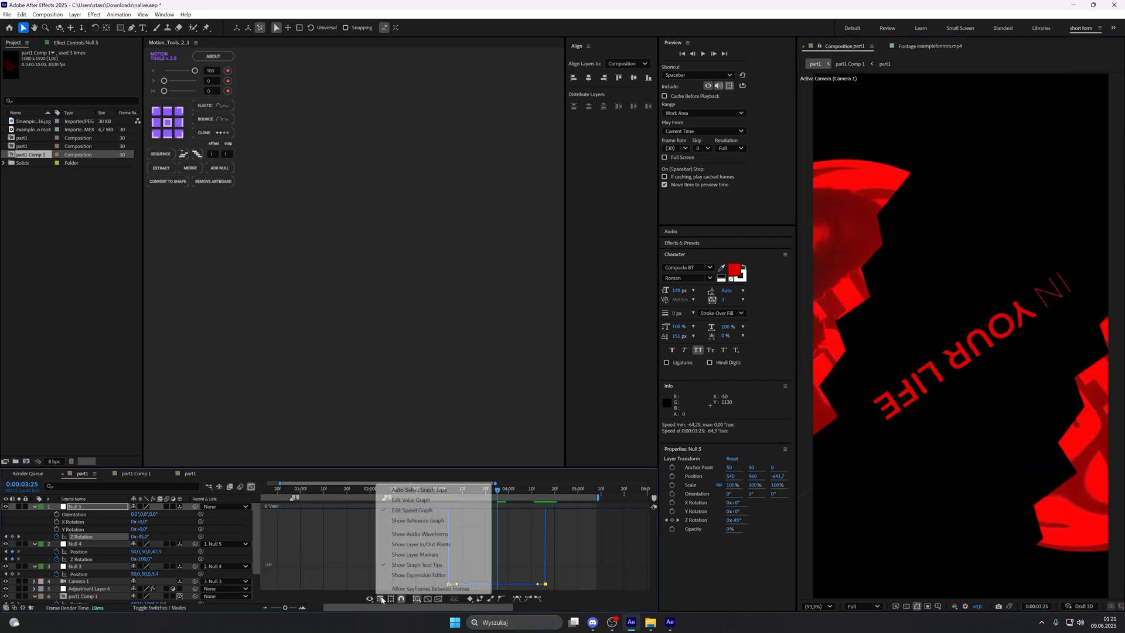
left_click(445, 499)
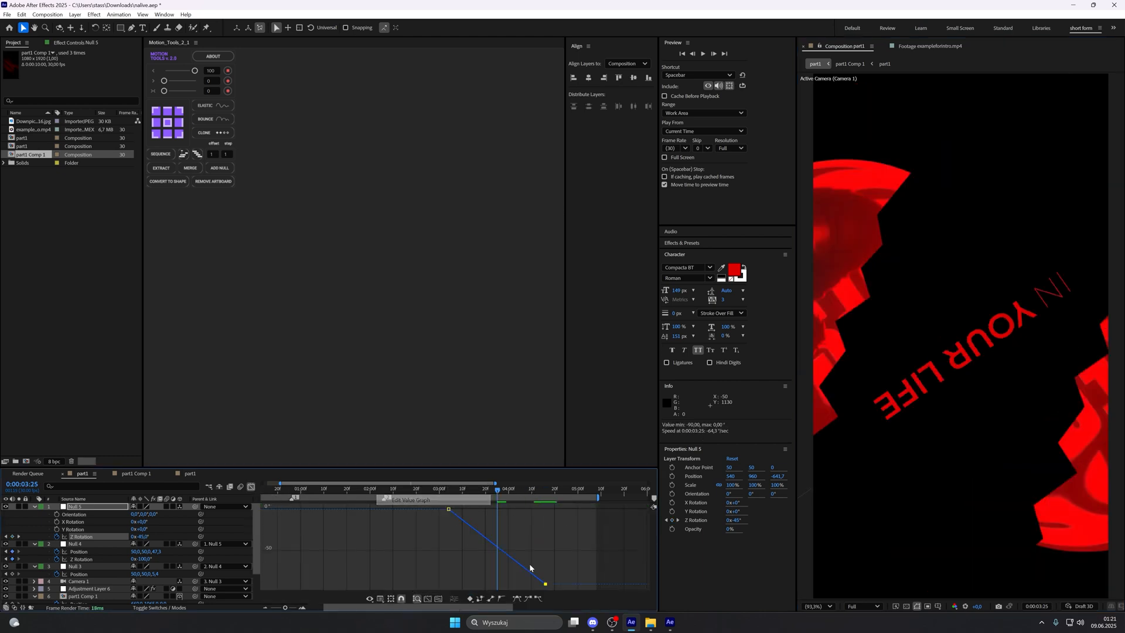
left_click(502, 599)
left_click_drag(464, 522, 546, 509)
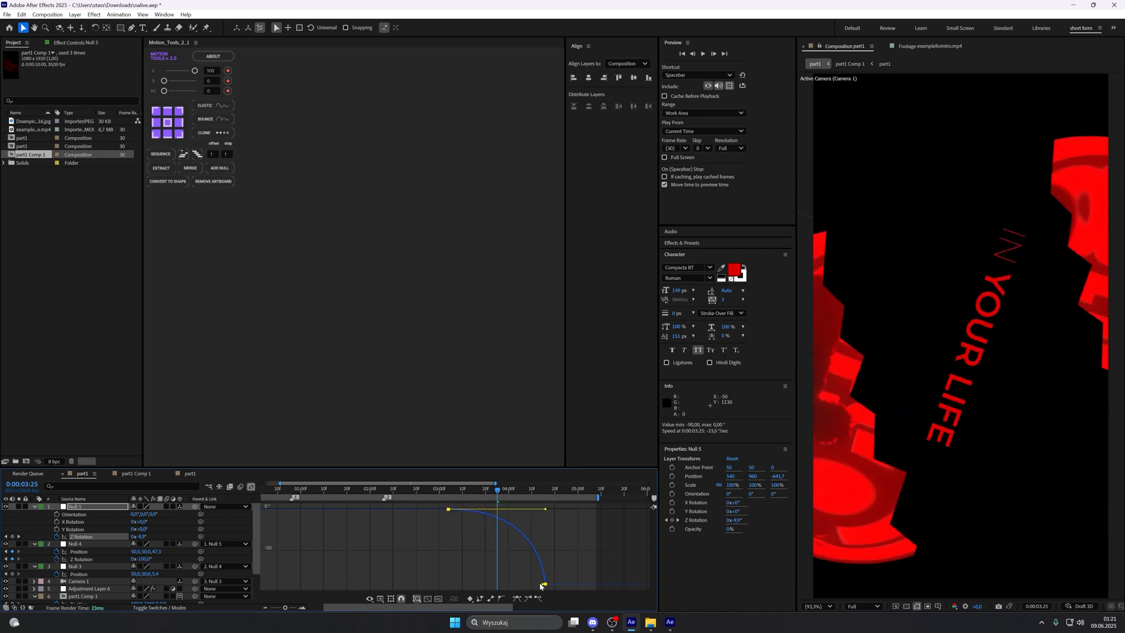
left_click_drag(543, 585, 462, 583)
left_click_drag(547, 509, 534, 513)
left_click_drag(471, 588, 469, 585)
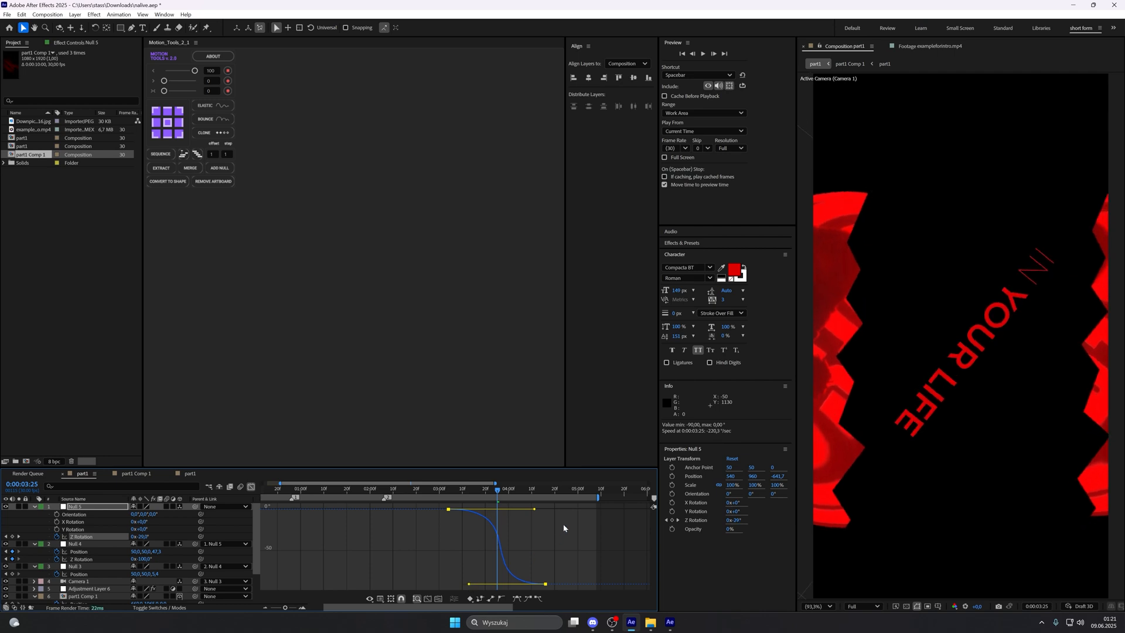
left_click_drag(535, 510, 529, 511)
key("shift+F3")
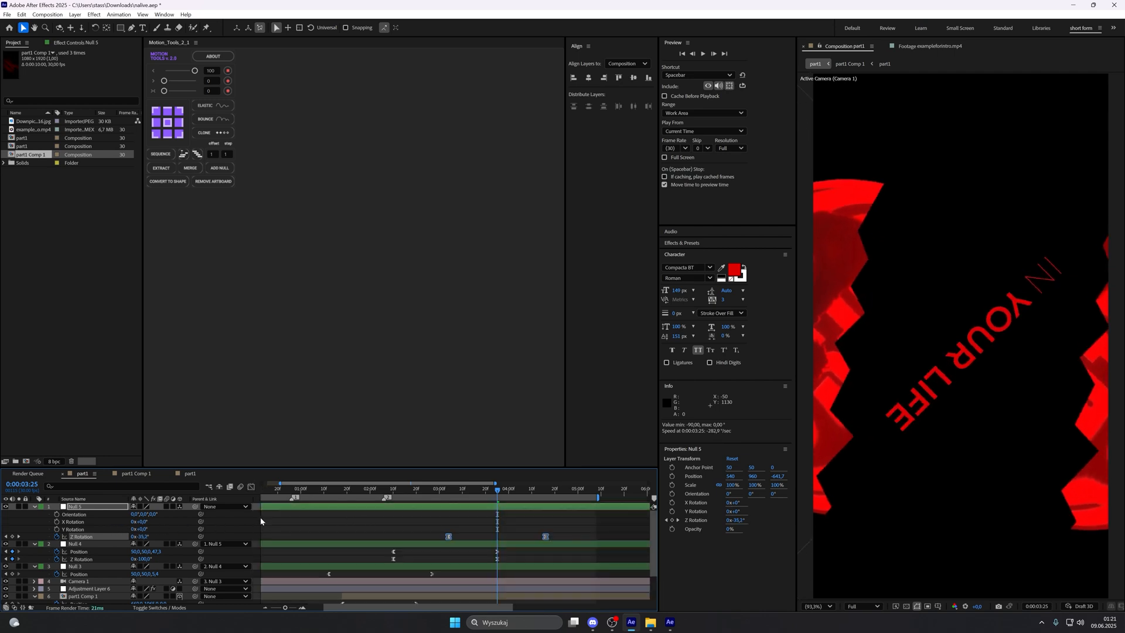
Step: Keyframe the newest null's Position at 0:00:03:04 and 0:00:04:16, alongside its Z Rotation keyframes
key("p")
left_click(57, 513)
key("p")
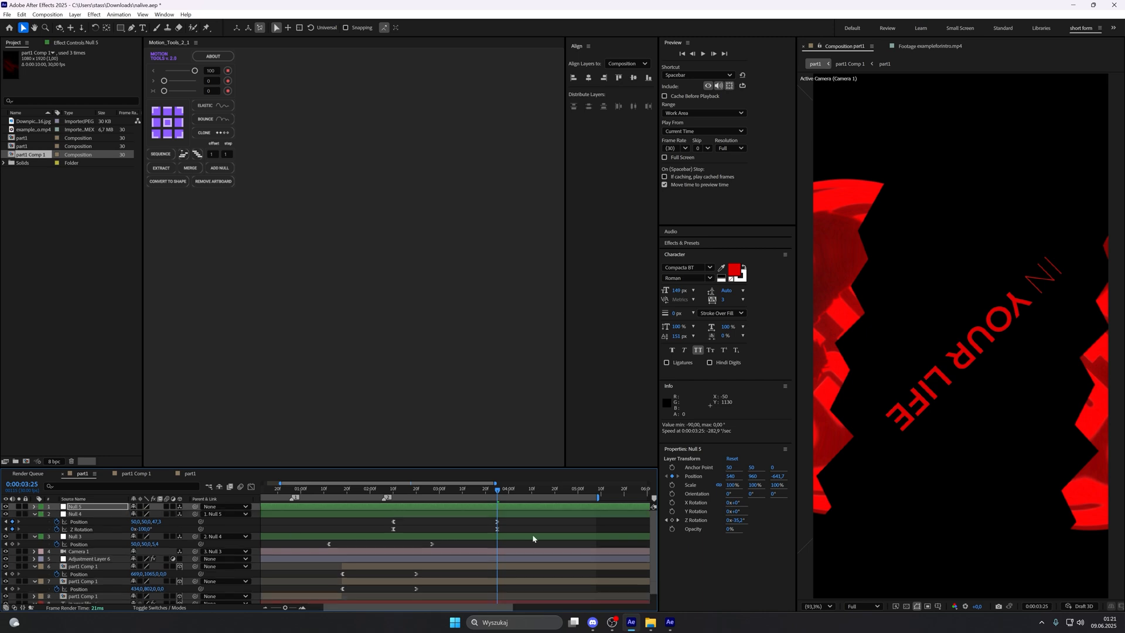
key("u")
left_click_drag(497, 514, 546, 491)
left_click(519, 518)
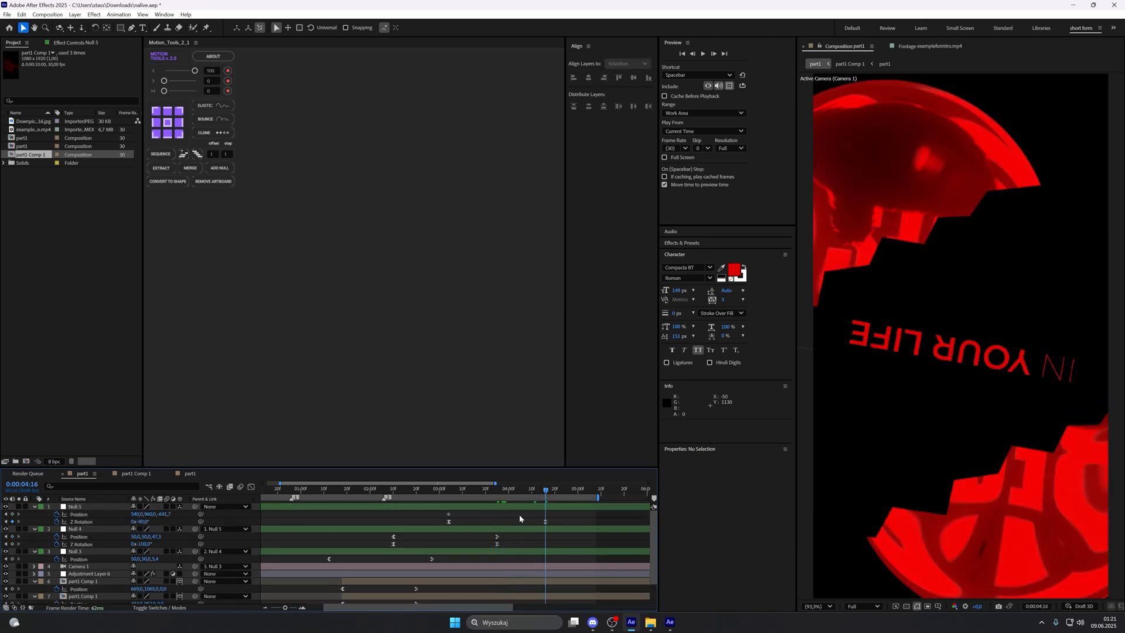
left_click(12, 514)
Step: Compare the speed graphs of the newest null's Z Rotation and Position around 0:00:03:26
left_click_drag(533, 493, 497, 493)
left_click(436, 519)
left_click(449, 521)
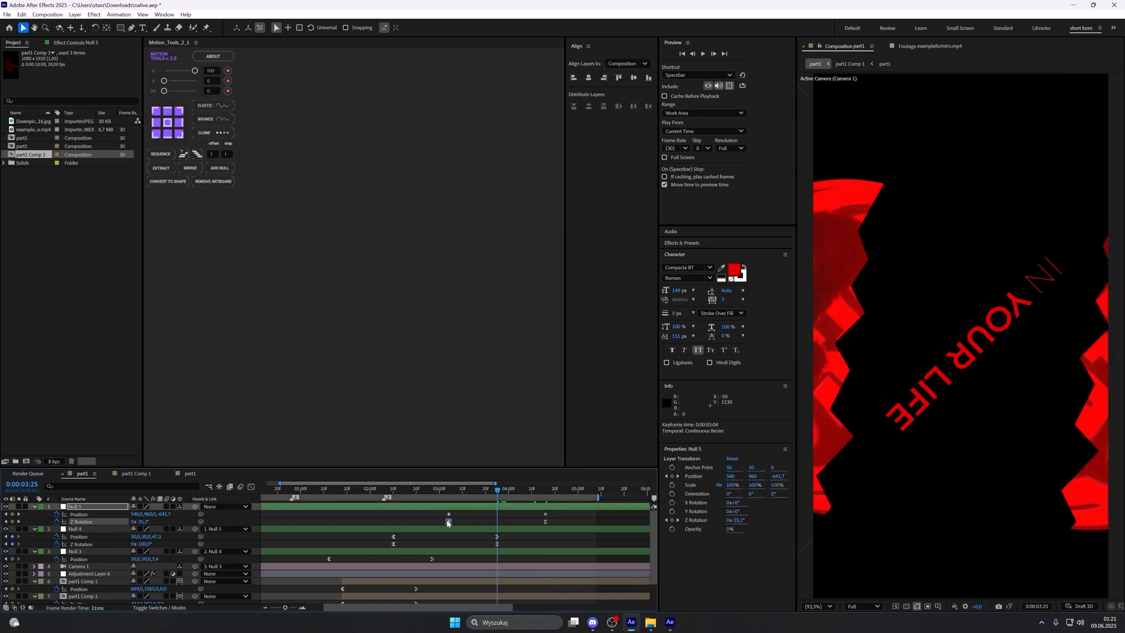
key("shift+F3")
left_click(413, 510)
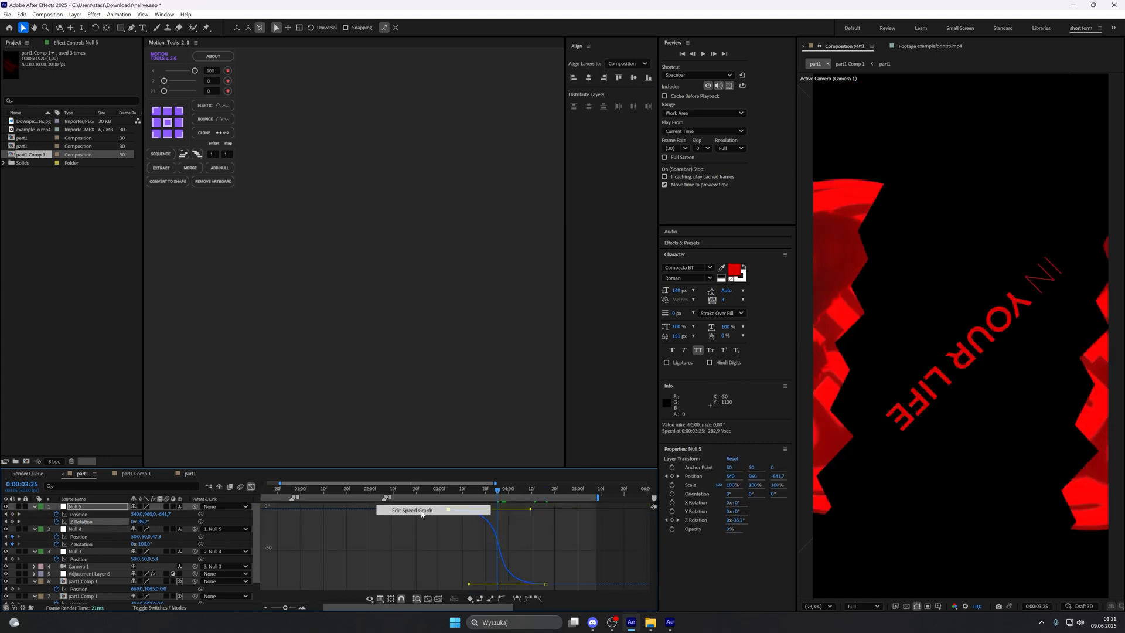
left_click_drag(505, 493, 500, 491)
left_click(252, 487)
left_click(449, 514)
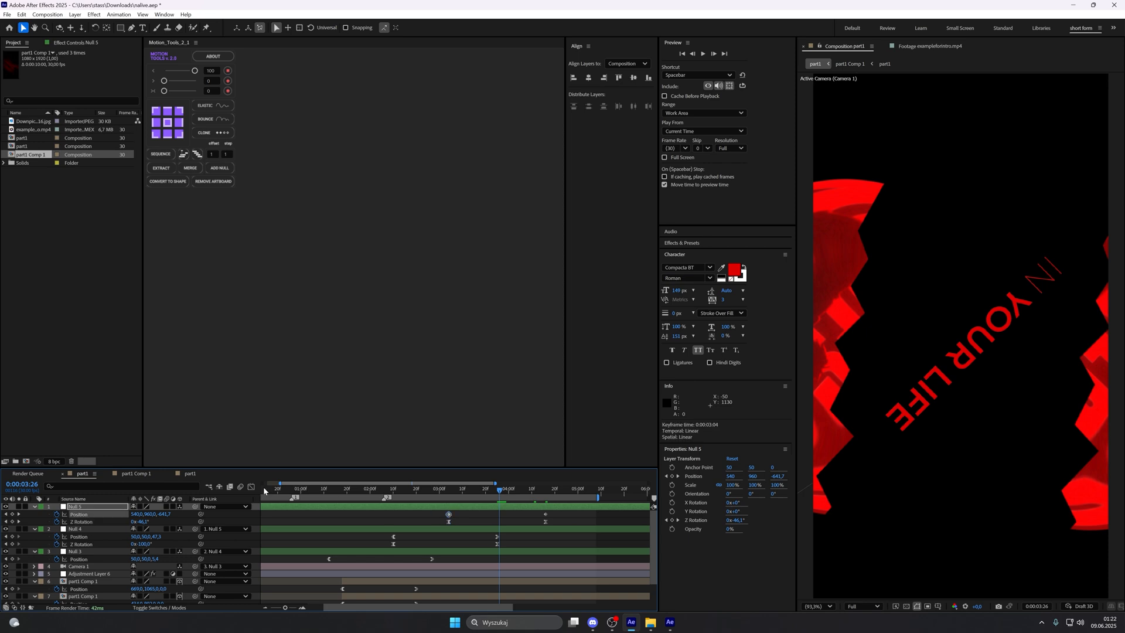
left_click(252, 487)
key("shift+F3")
Step: Set the Z value of the newest null's Position keyframe at 0:00:04:16 to -416.7
left_click_drag(505, 489, 546, 489)
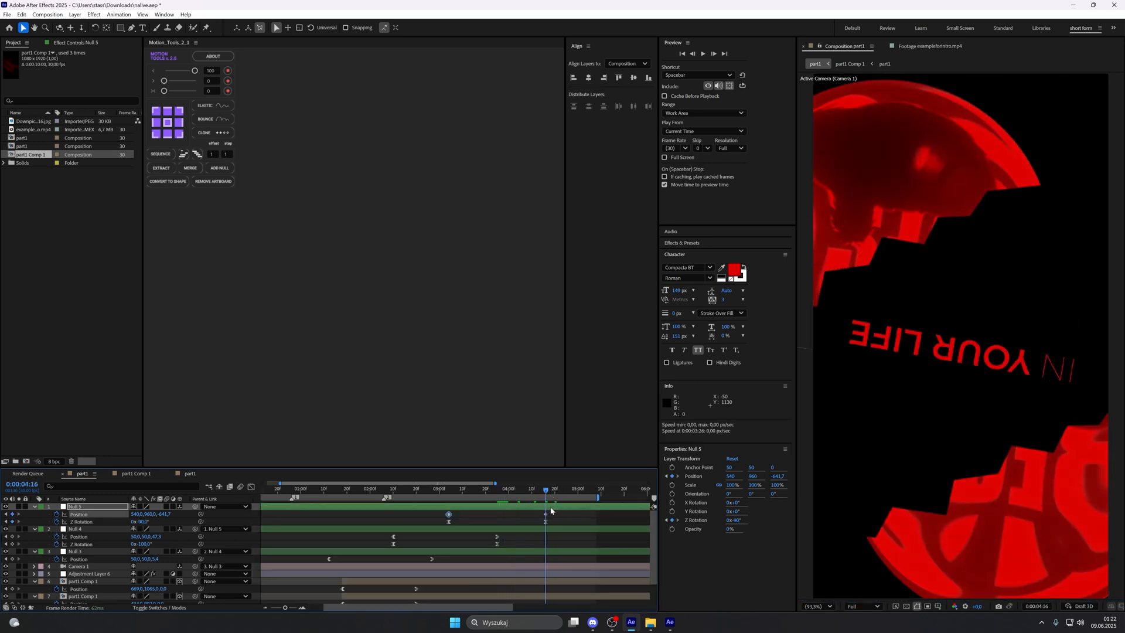
left_click(546, 515)
left_click_drag(164, 514, 250, 499)
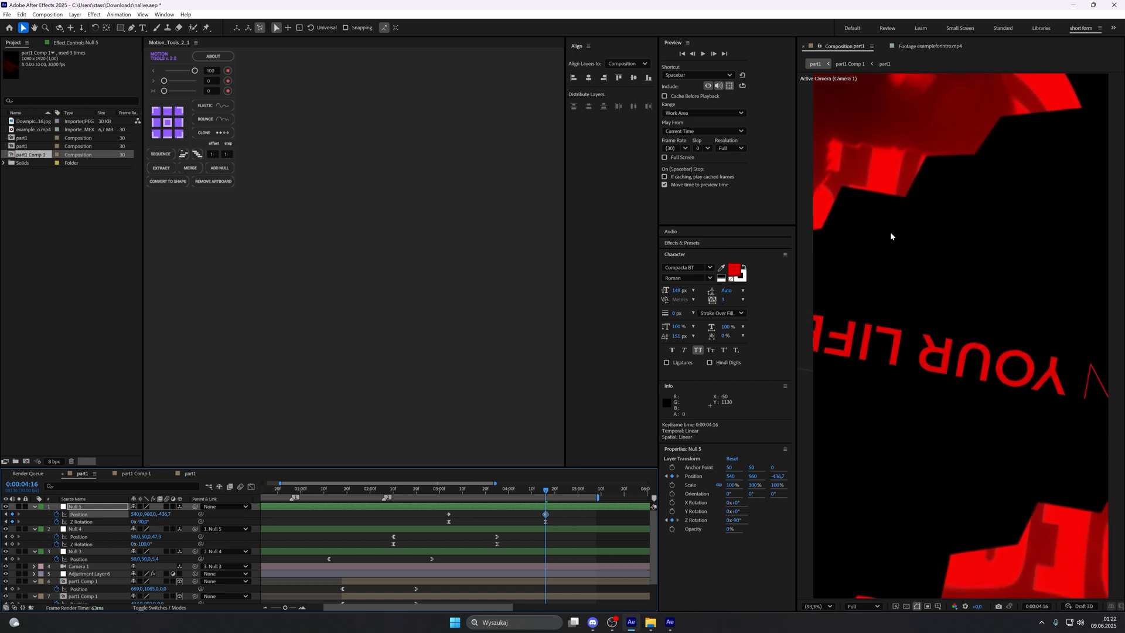
left_click_drag(945, 52, 168, 514)
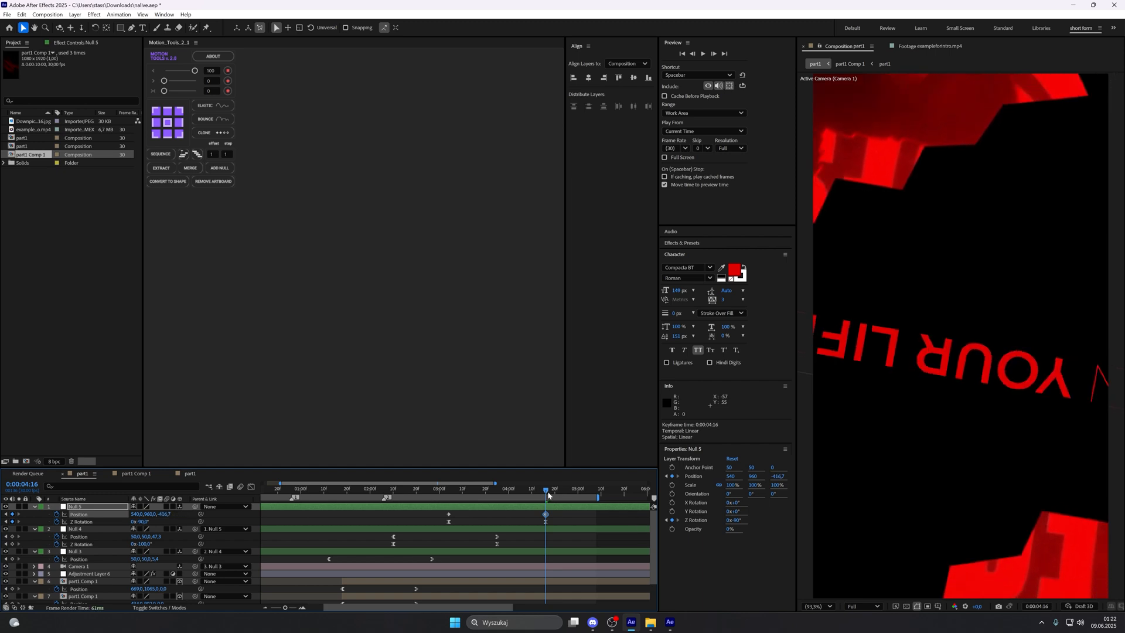
Step: Ease the newest null's Position keyframes so their speed peaks together with its Z Rotation at 0:00:03:26
left_click_drag(548, 494, 501, 493)
left_click(448, 522)
key("shift+F3")
left_click(501, 491)
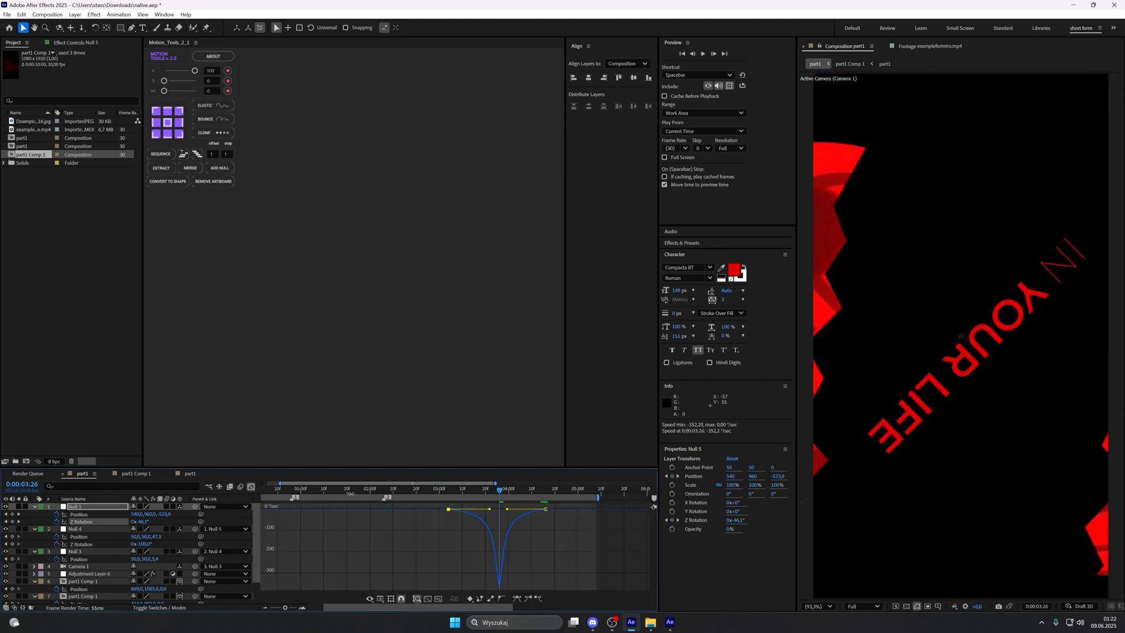
left_click(250, 487)
left_click(449, 514)
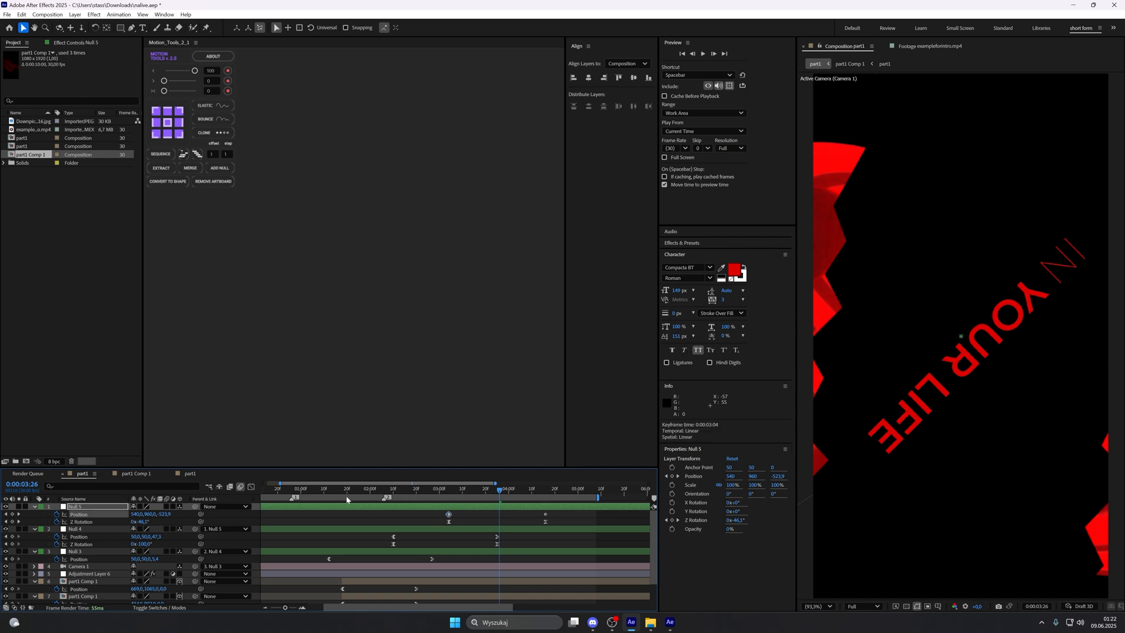
left_click(250, 487)
left_click_drag(538, 509, 508, 587)
left_click(251, 486)
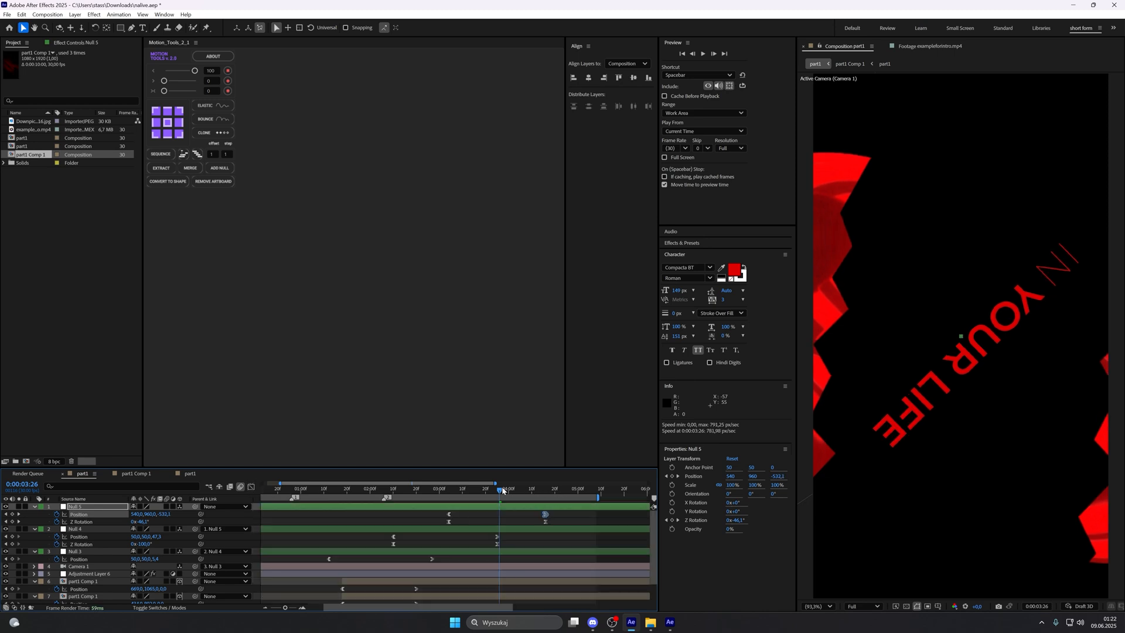
Step: Study how the glowing white card rotates into view between the sphere halves in the reference footage near 0:00:03:22
left_click_drag(503, 490, 448, 490)
left_click(930, 45)
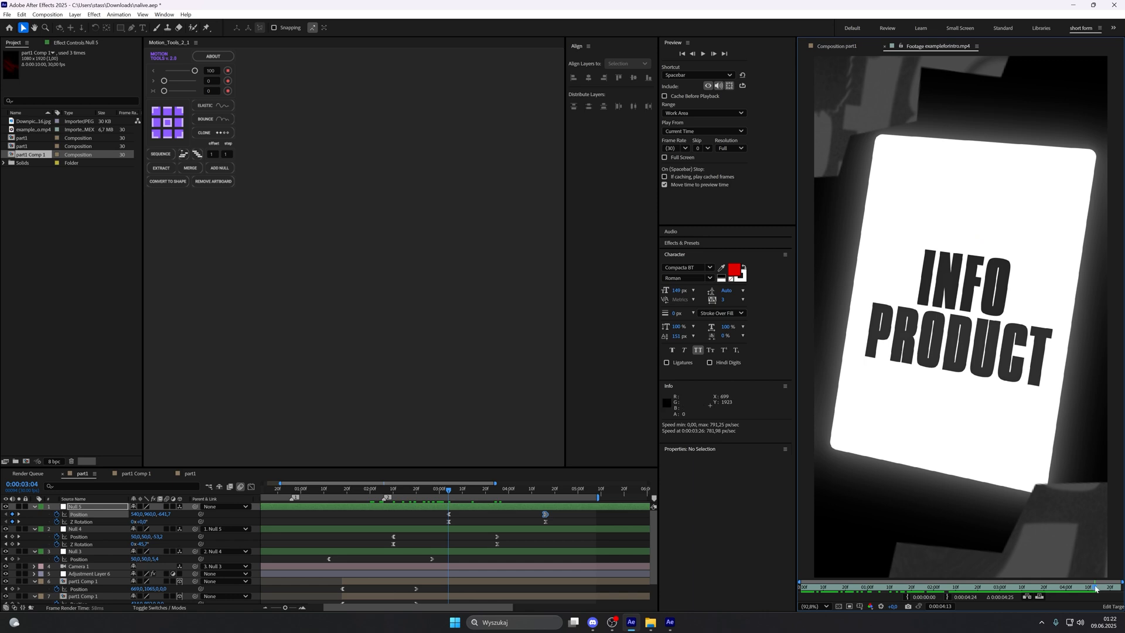
left_click_drag(1096, 588, 1049, 584)
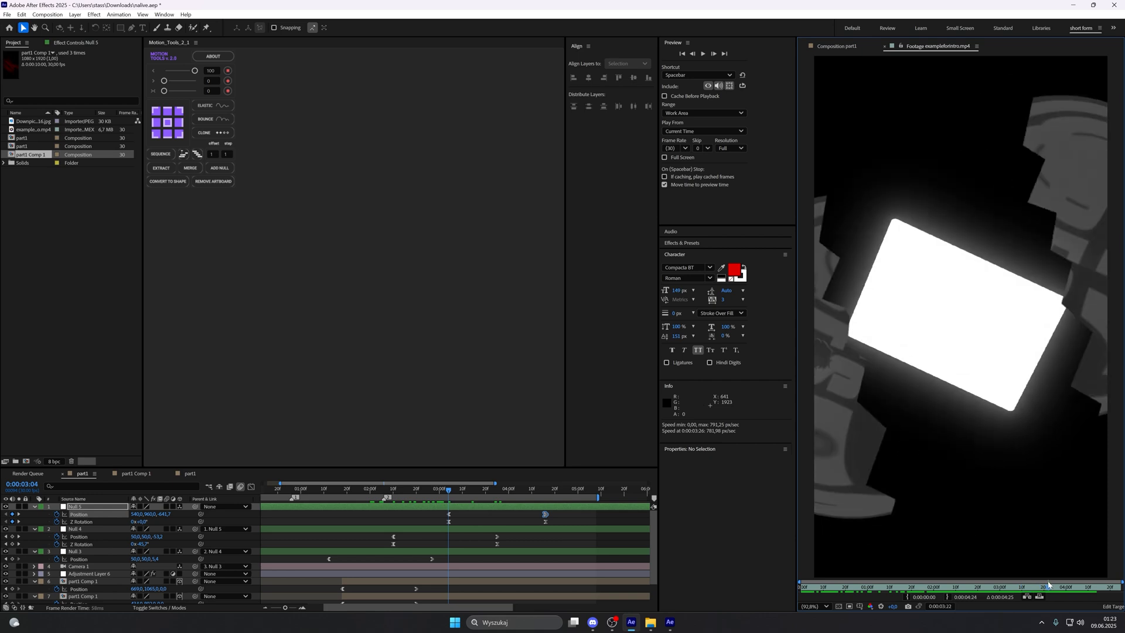
left_click(852, 46)
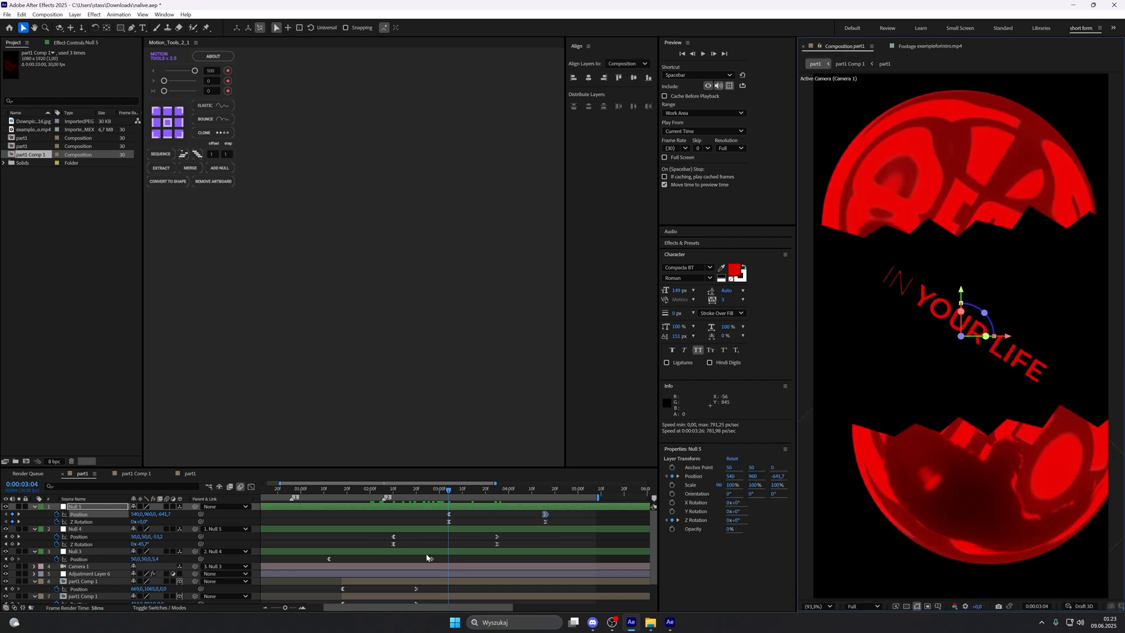
Step: Draw a tall rounded rectangle about 568 × 984 px over the sphere at 0:00:02:04
left_click_drag(438, 492, 379, 492)
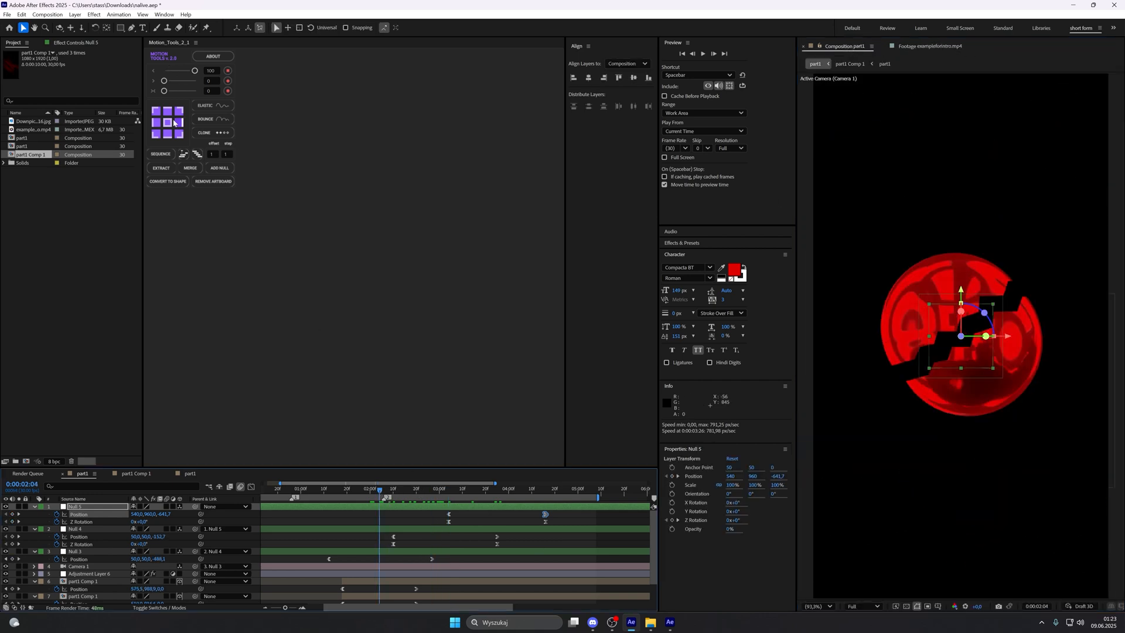
left_click(120, 28)
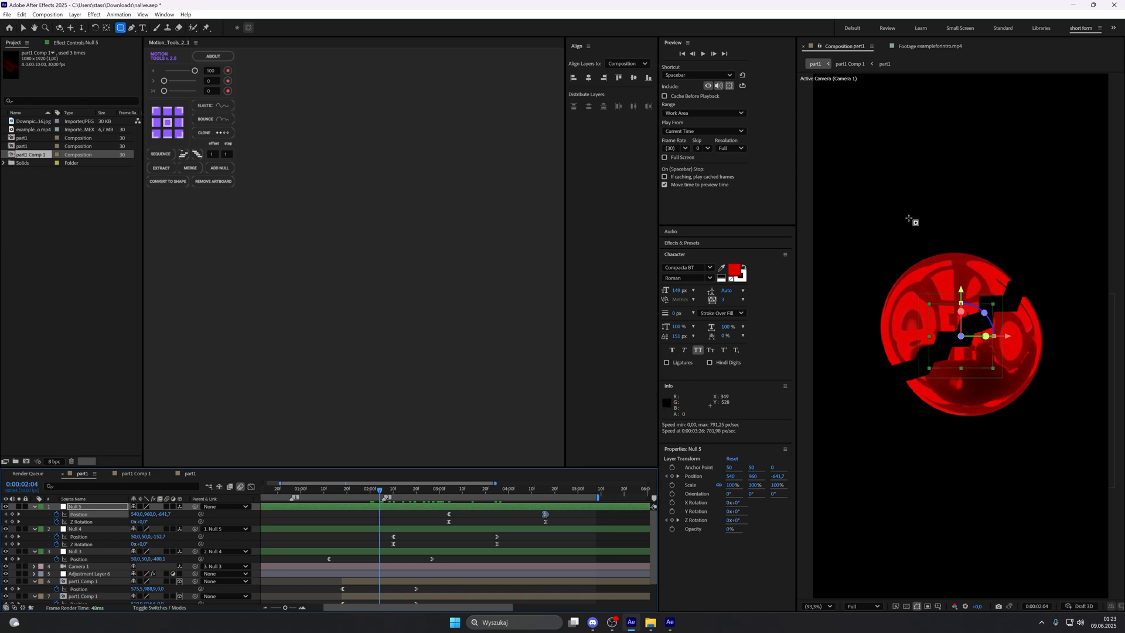
mouse_move(863, 178)
left_mouse_down()
mouse_move(881, 255)
mouse_move(1018, 447)
left_mouse_up()
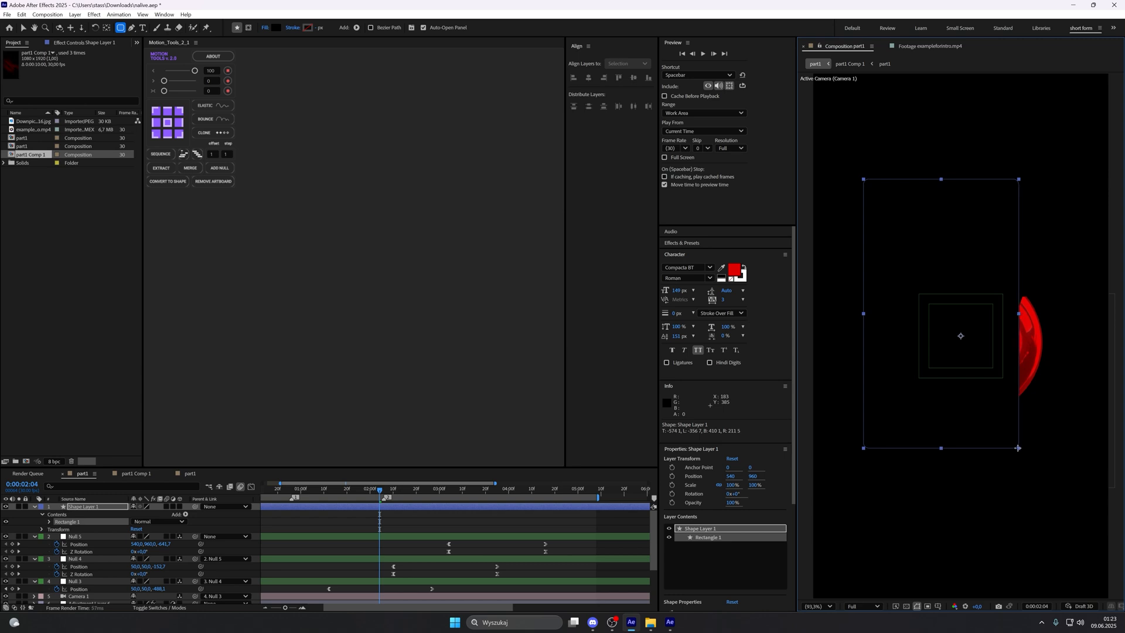
Step: Give the rectangle a white FFFFFF fill and set its stroke to None
left_click(278, 28)
left_click_drag(534, 277, 462, 253)
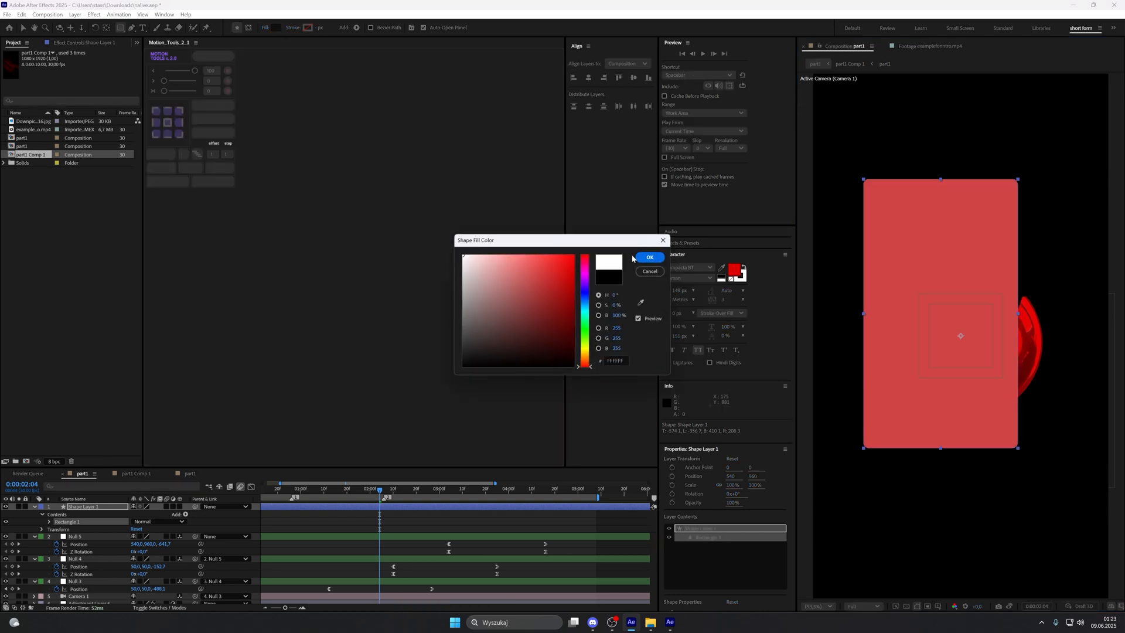
left_click(650, 257)
left_click(293, 28)
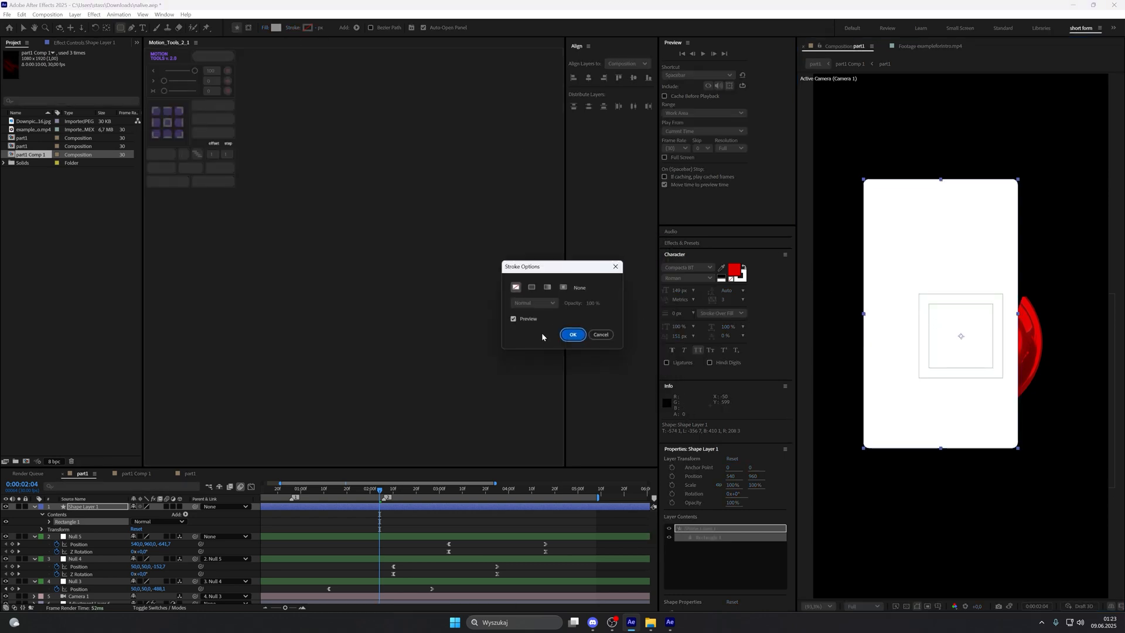
left_click(516, 289)
key("Return")
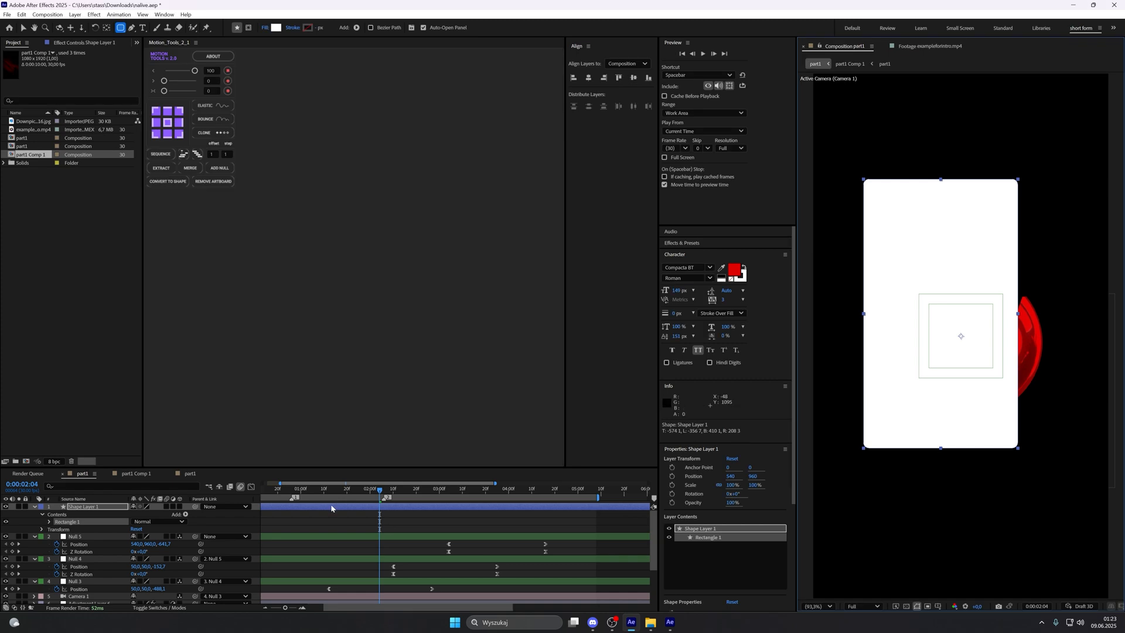
Step: Make the rectangle a 3D layer and place it below the part1 Comp 1 layers, above the "in your life" text
left_click(180, 507)
left_click_drag(94, 507, 115, 547)
key("s")
key("v")
left_click_drag(938, 379, 951, 388)
left_click_drag(382, 491, 422, 496)
left_click_drag(107, 541, 115, 591)
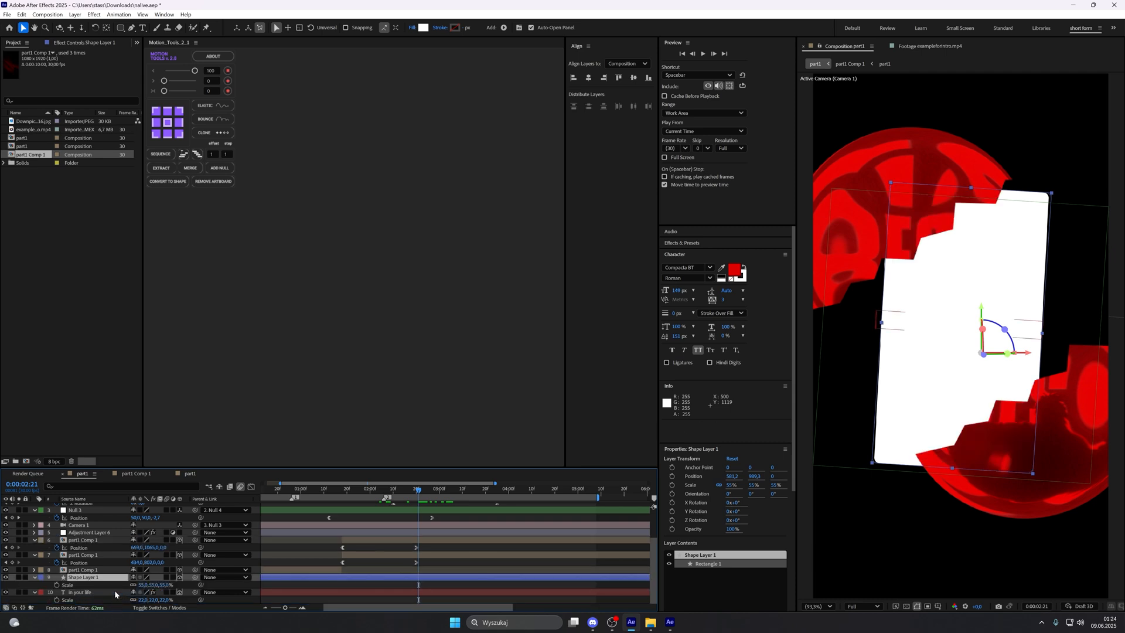
Step: Scale the white card to 41%, centre its anchor point and position it between the sphere halves at about 533, 942
scroll(114, 590, "up", 1)
left_click_drag(142, 592, 133, 591)
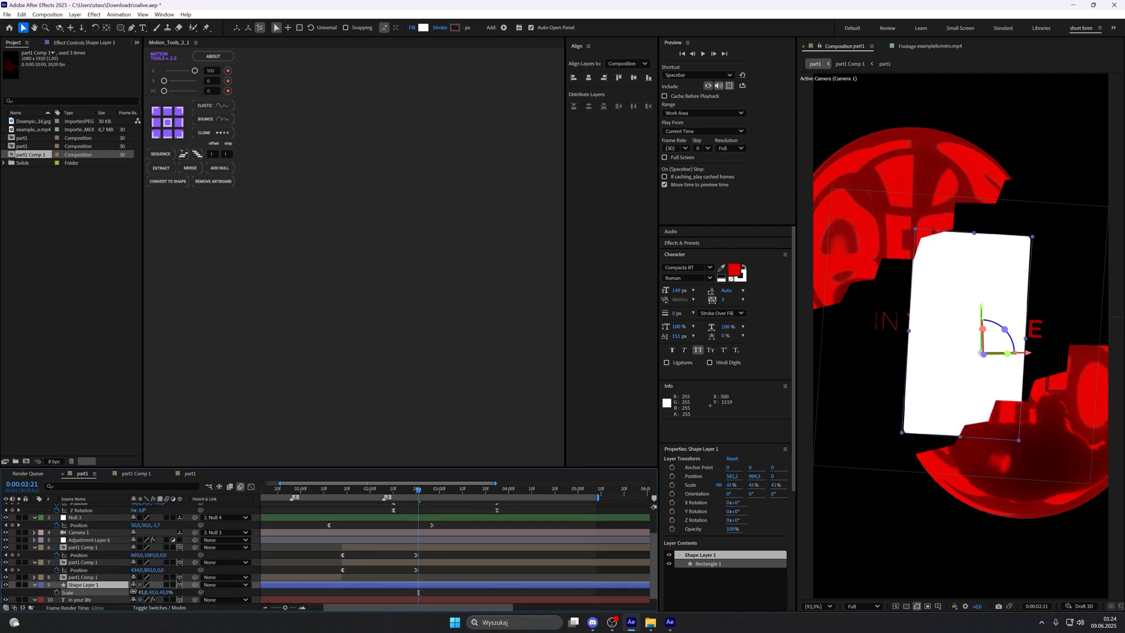
left_click_drag(943, 401, 934, 394)
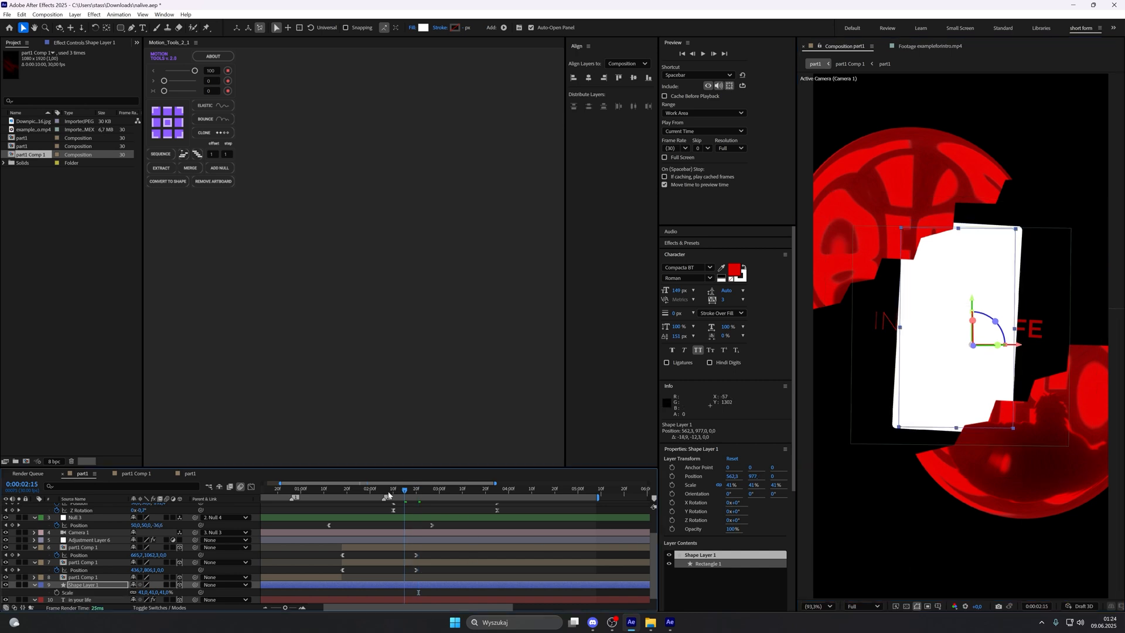
left_click(375, 491)
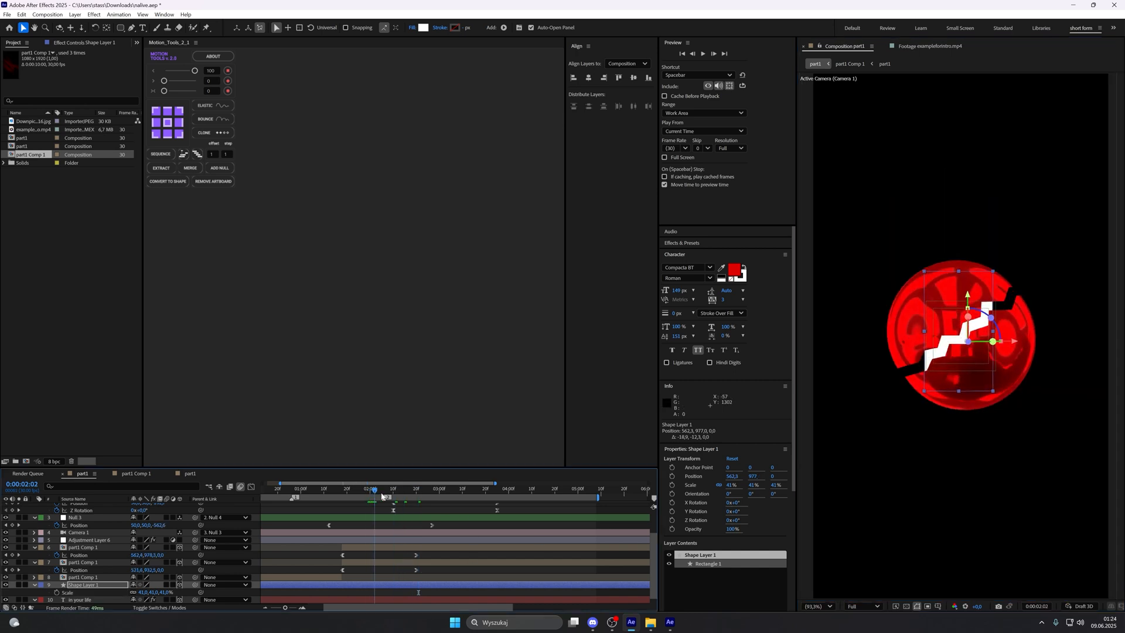
key("space")
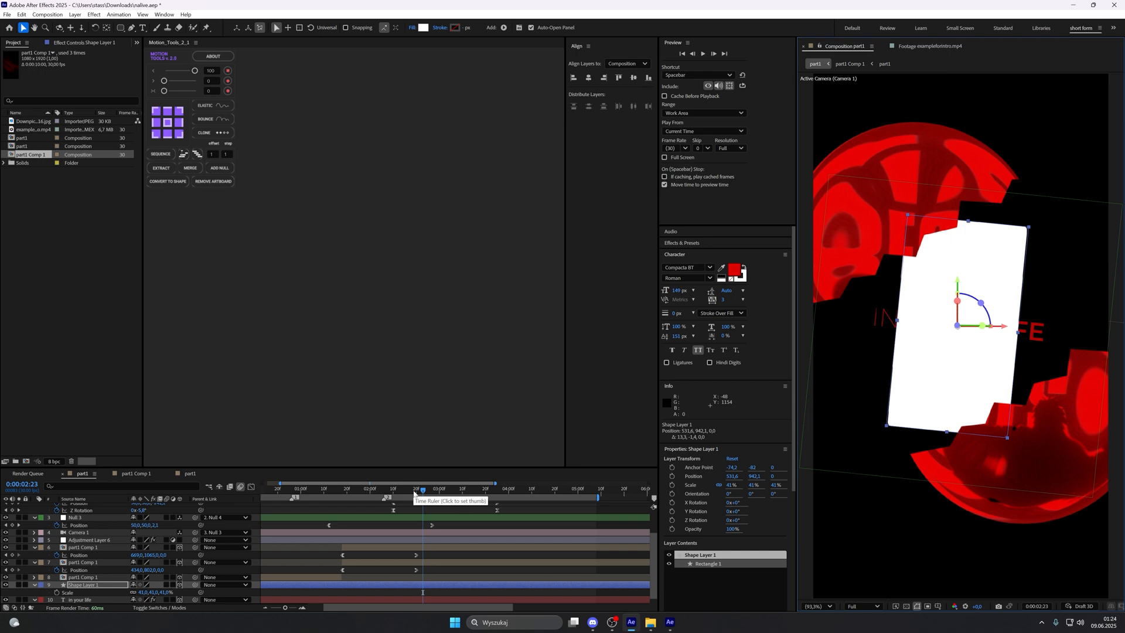
left_click_drag(415, 494, 382, 495)
key("space")
Step: Start the white card layer at 0:00:03:05, the speed peak of Null 4's Z Rotation
scroll(411, 498, "up", 1)
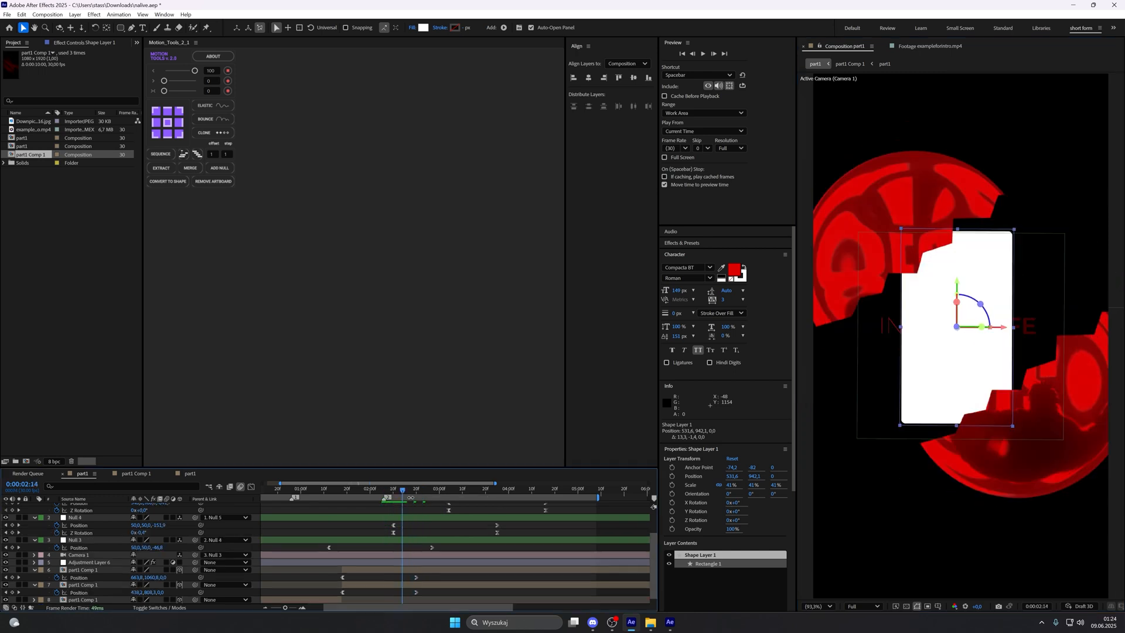
left_click(393, 533)
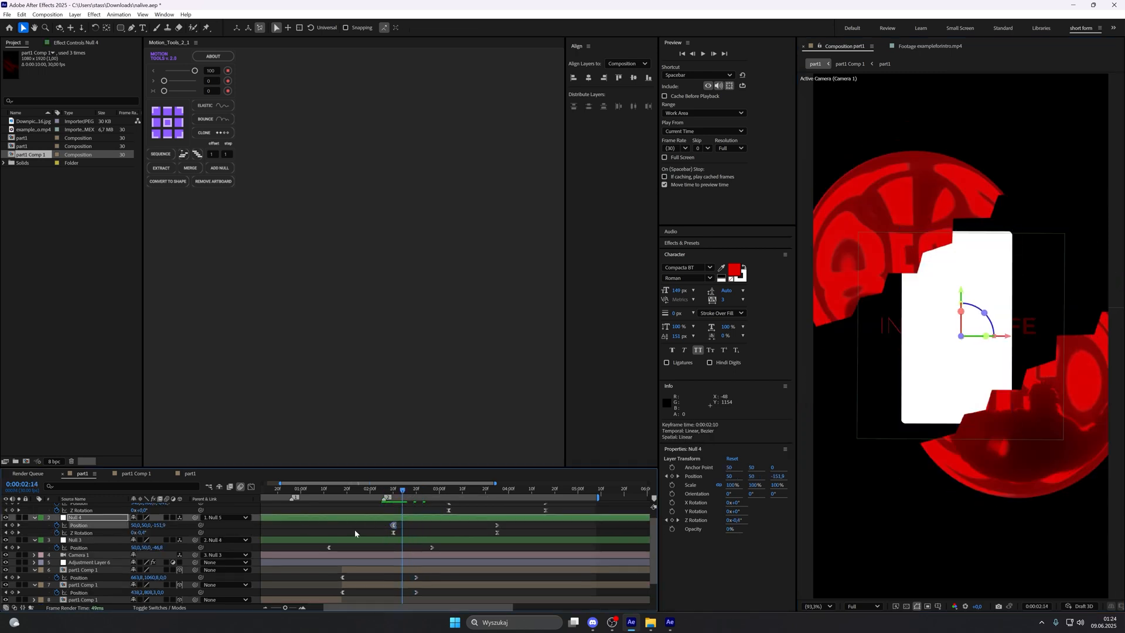
left_click(251, 487)
left_click(451, 495)
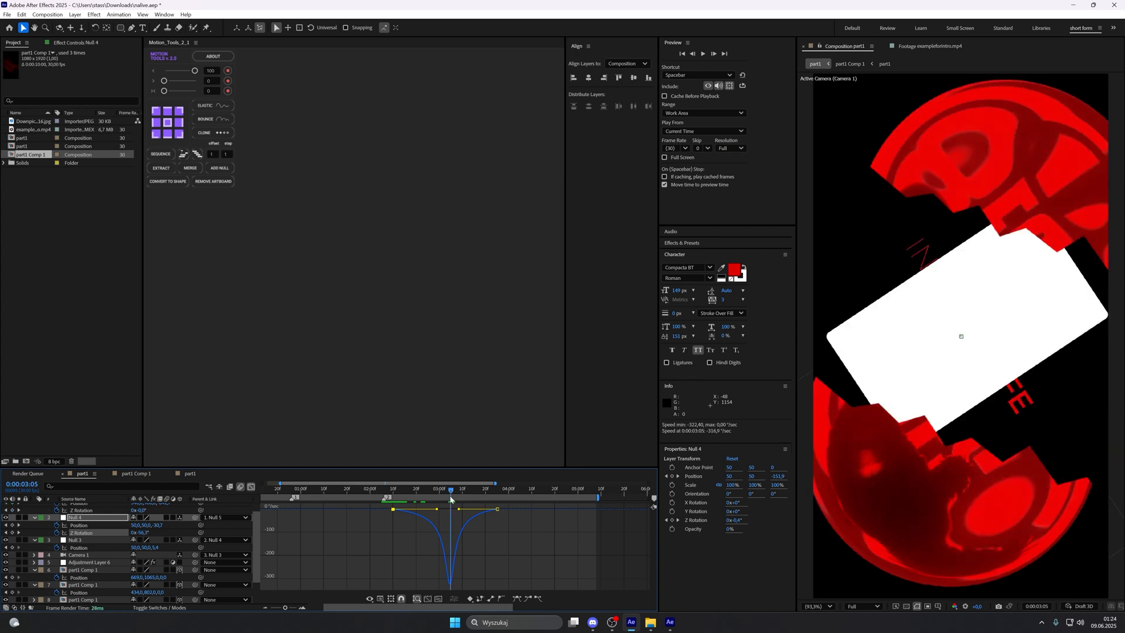
left_click(251, 487)
scroll(410, 557, "down", 2)
left_click(404, 577)
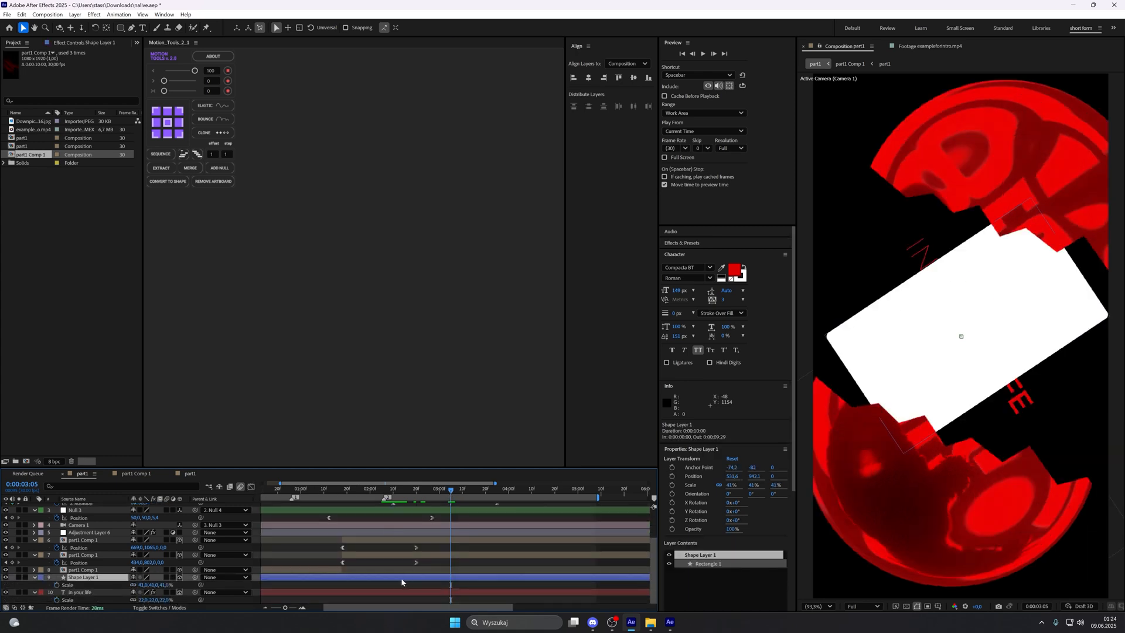
left_click_drag(556, 581, 636, 577)
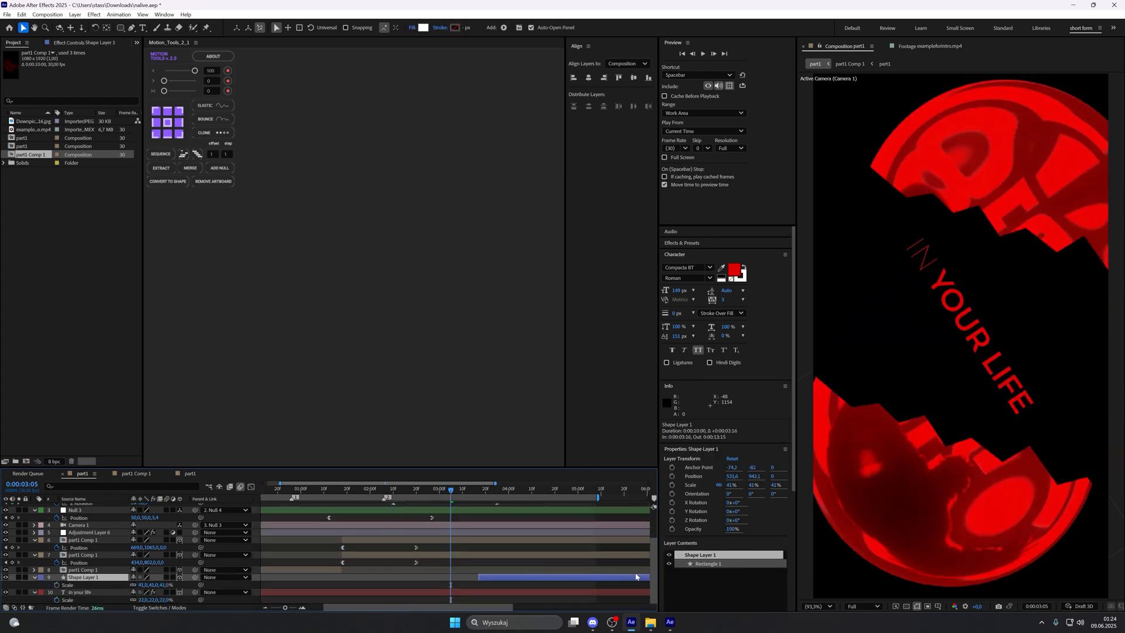
Step: Split the "in your life" text layer at 0:00:03:05 and delete the part after it
left_click(519, 591)
key("ctrl+shift+d")
key("Delete")
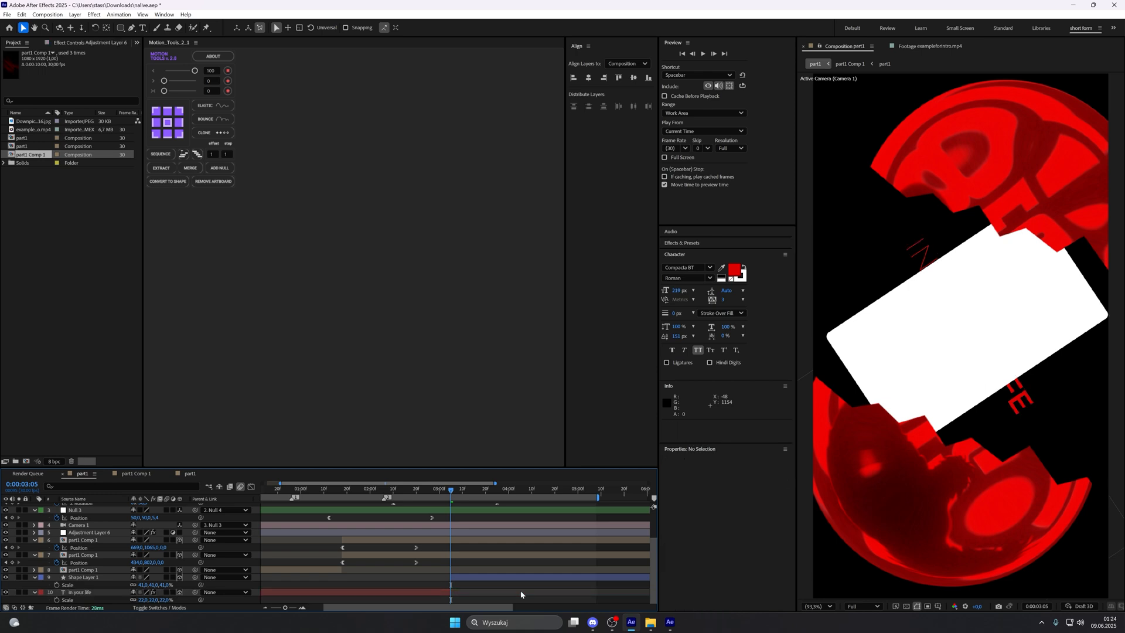
mouse_move(454, 492)
left_mouse_down()
mouse_move(545, 497)
mouse_move(438, 500)
mouse_move(467, 499)
mouse_move(451, 499)
left_mouse_up()
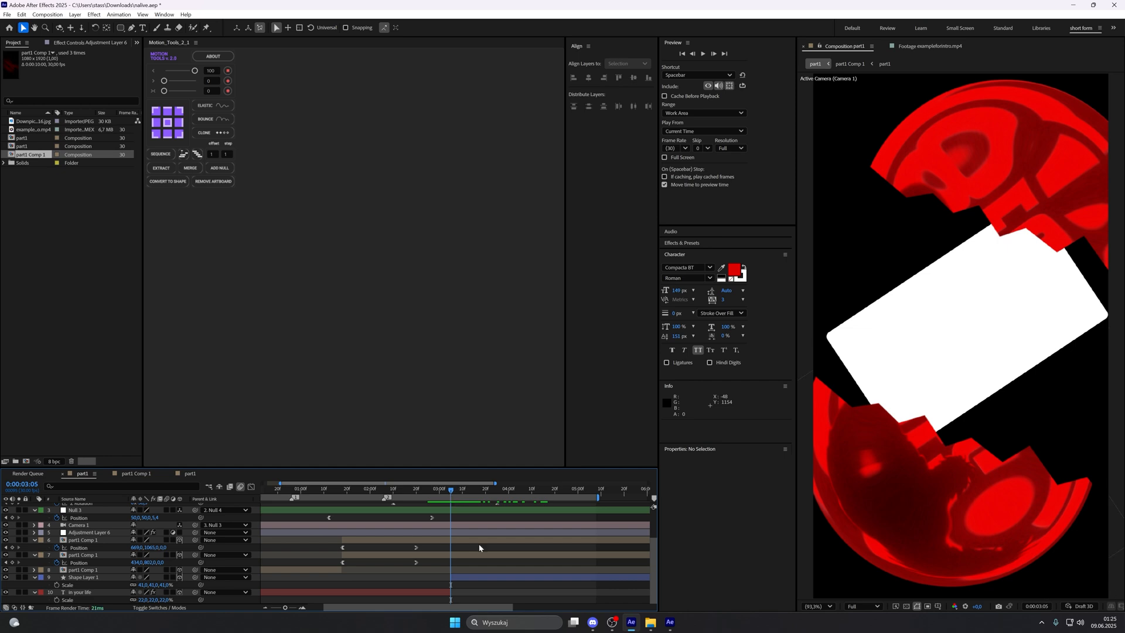
Step: Apply the S_Flicker effect to the white card layer and save the project
left_click(480, 577)
key("ctrl+space")
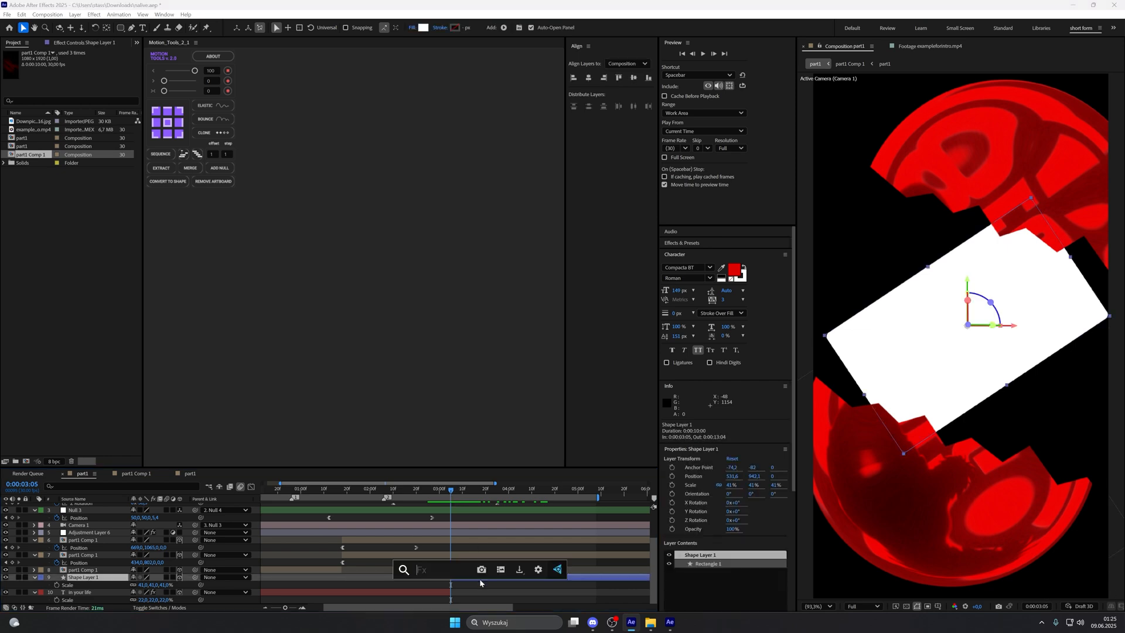
type("flic")
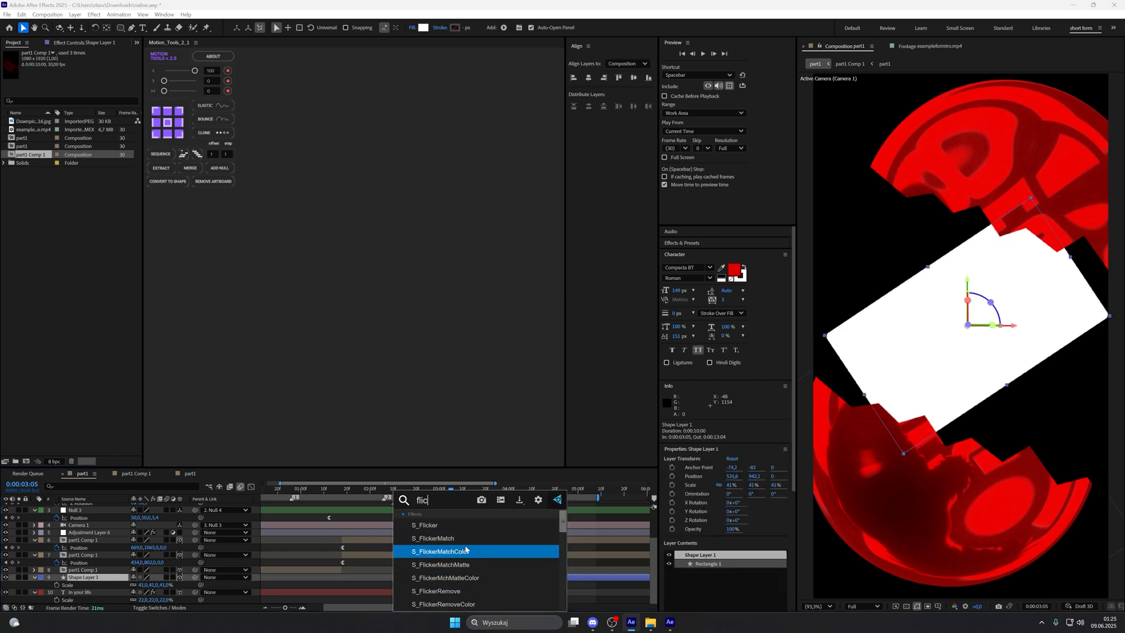
left_click(458, 525)
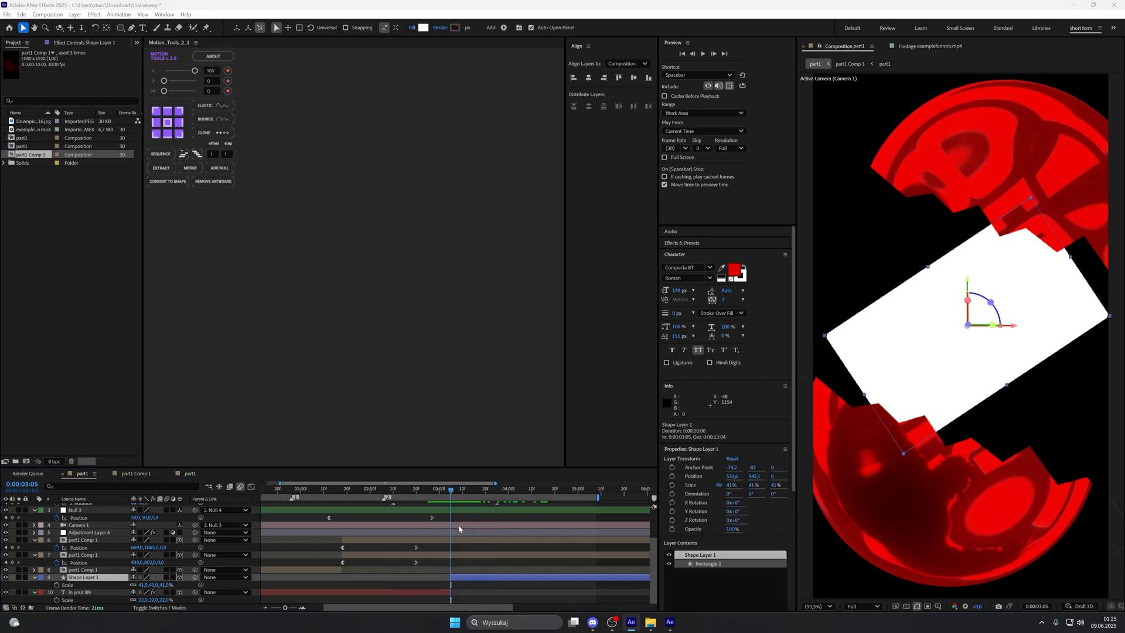
left_click(494, 590)
key("ctrl+s")
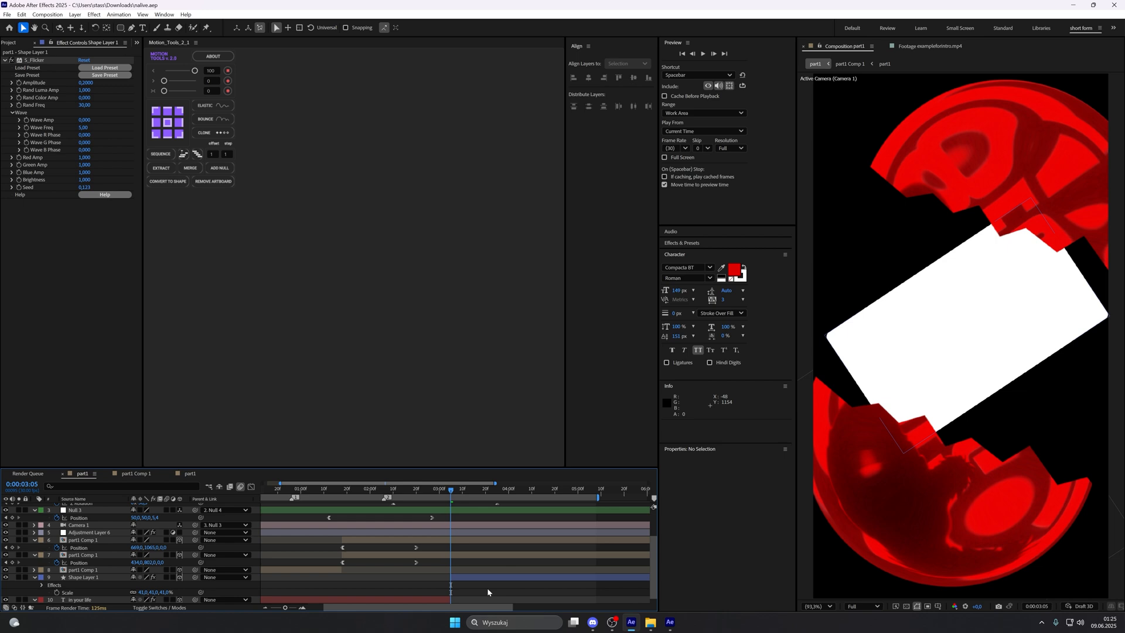
Step: Keyframe the card's S_Flicker Amplitude at 0.2 at 0:00:03:09, and go to 0:00:03:29
left_click(471, 580)
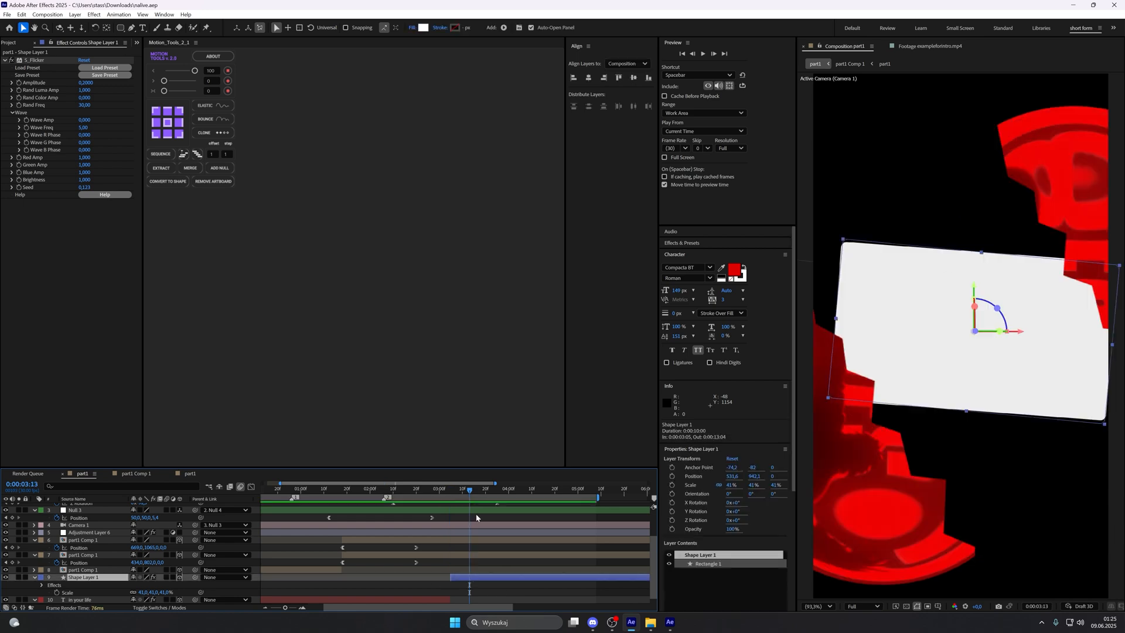
left_click_drag(471, 495, 461, 495)
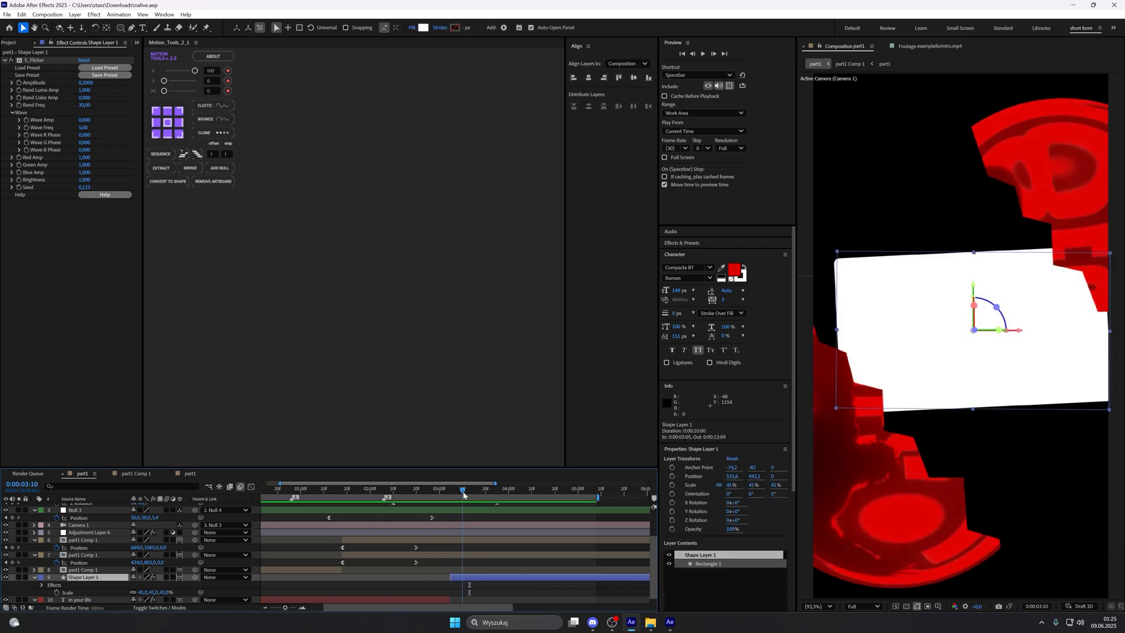
left_click(34, 86)
left_click(20, 84)
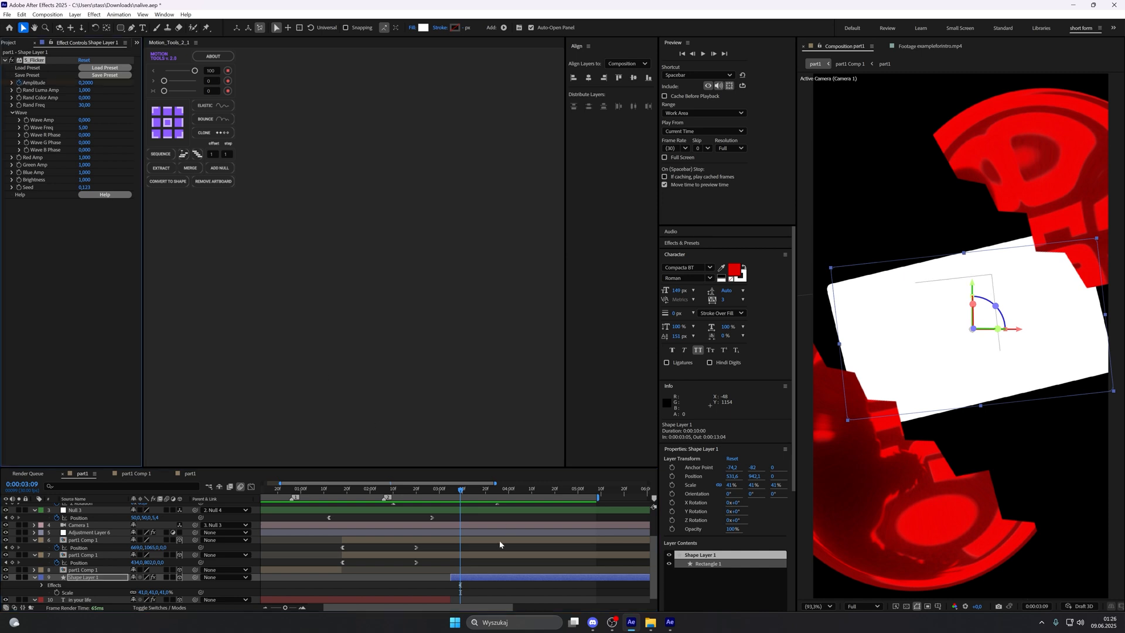
key("u")
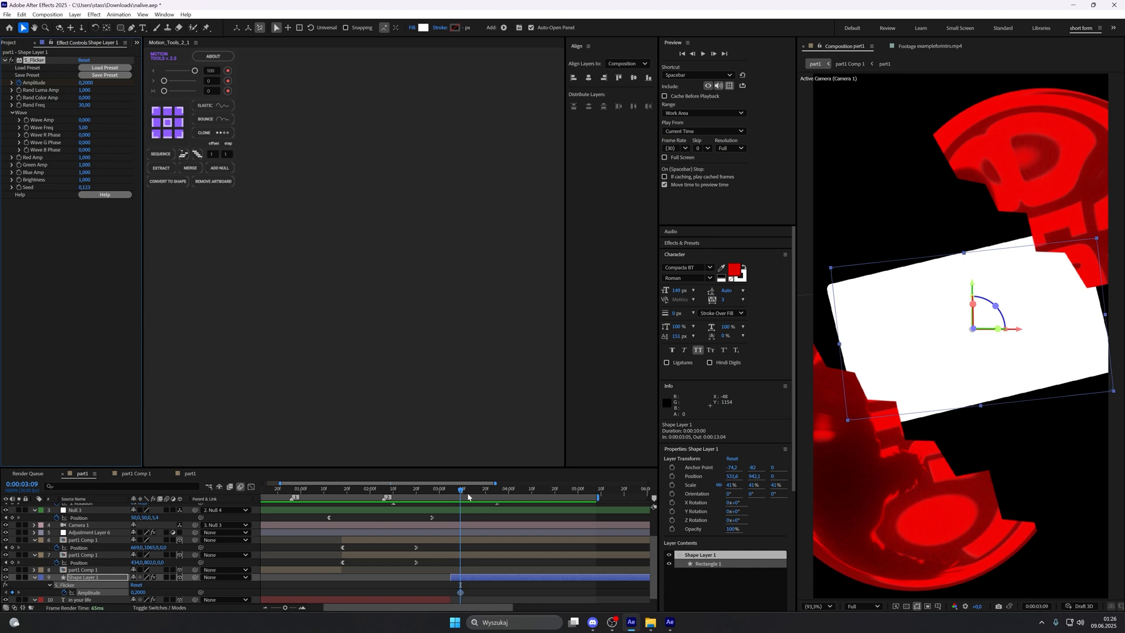
left_click_drag(468, 497, 509, 502)
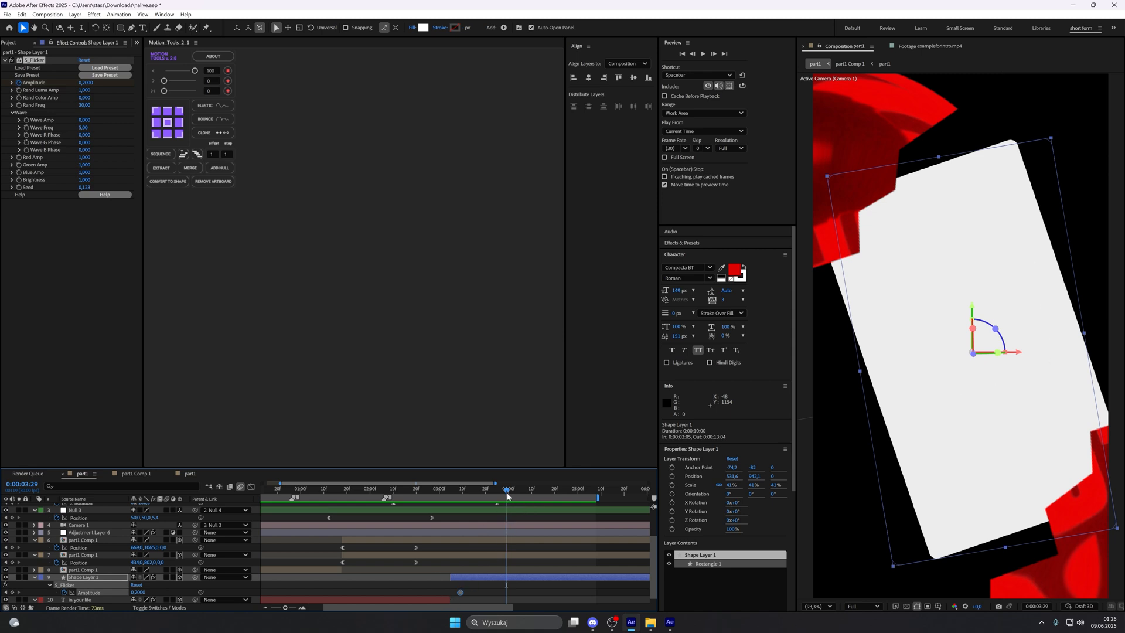
Step: Keyframe the card's S_Flicker Amplitude at 0 at 0:00:03:18, and change its 0:00:03:09 keyframe to 1.8
left_click_drag(505, 492, 479, 501)
key("equal")
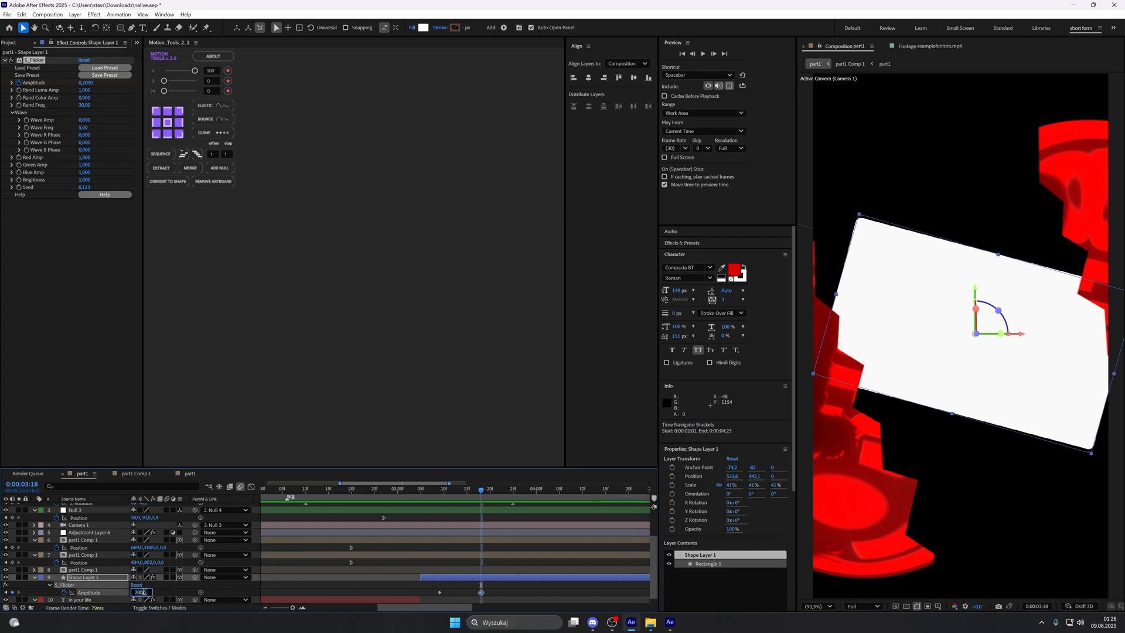
left_click_drag(143, 593, 151, 593)
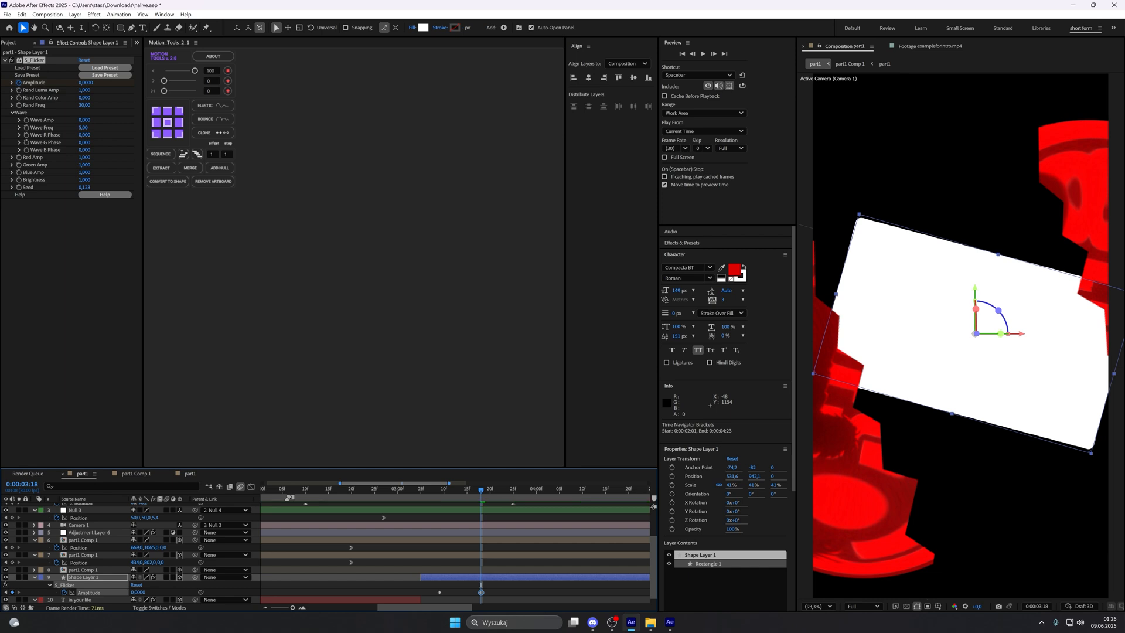
left_click_drag(0, 481, 443, 494)
left_click(141, 592)
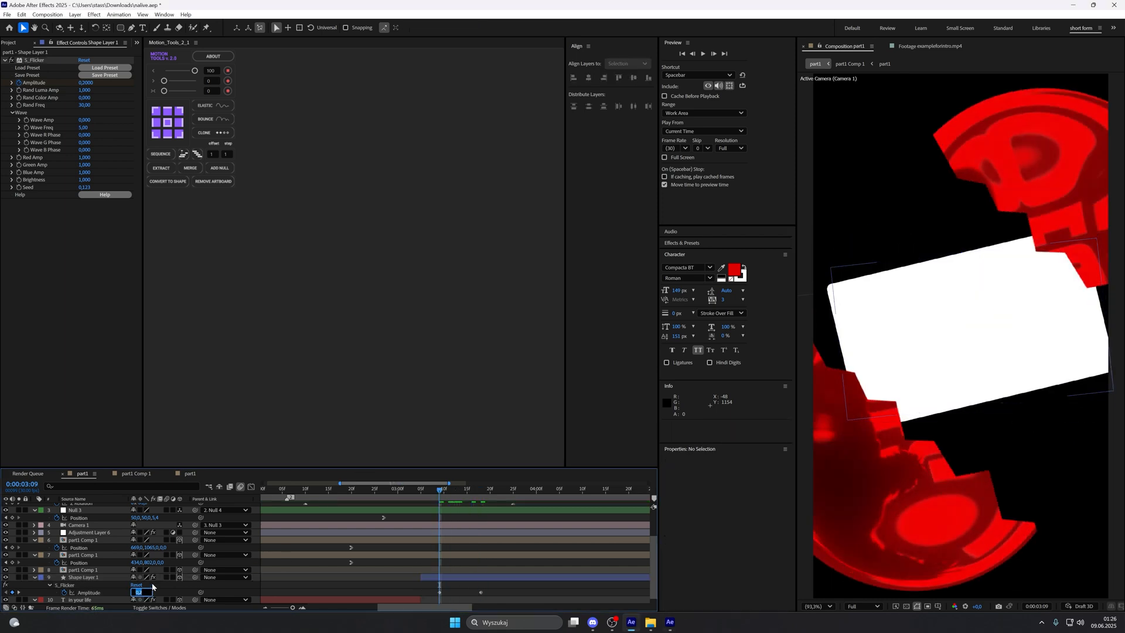
type("1,8")
left_click(152, 585)
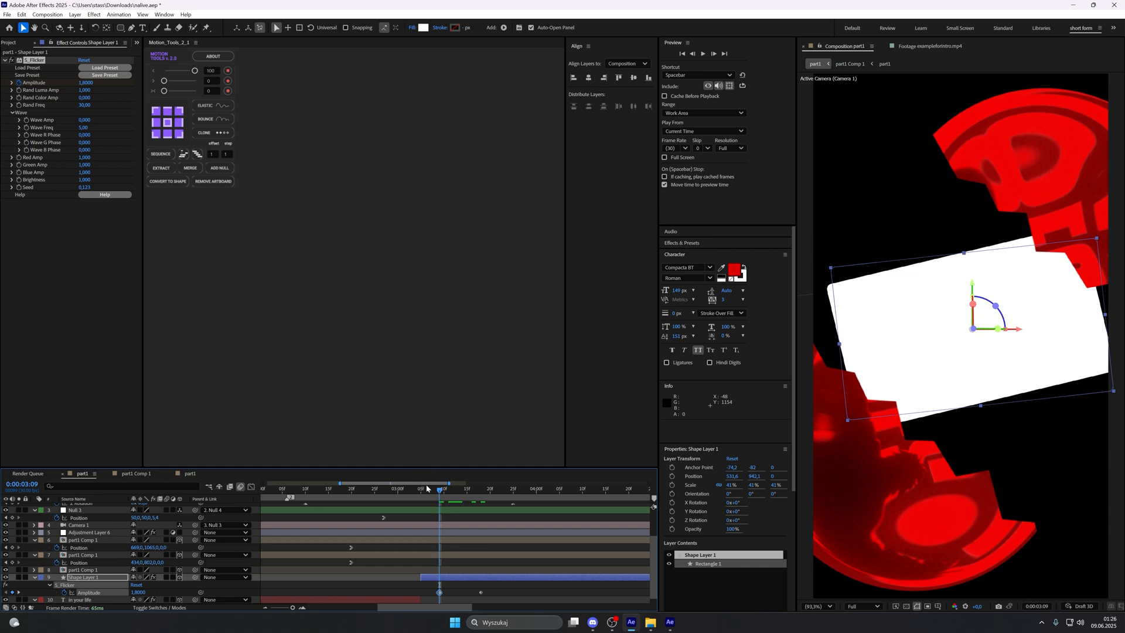
Step: Apply the Deep Glow effect to the white card layer with an Exposure of 0.1
key("ctrl+space")
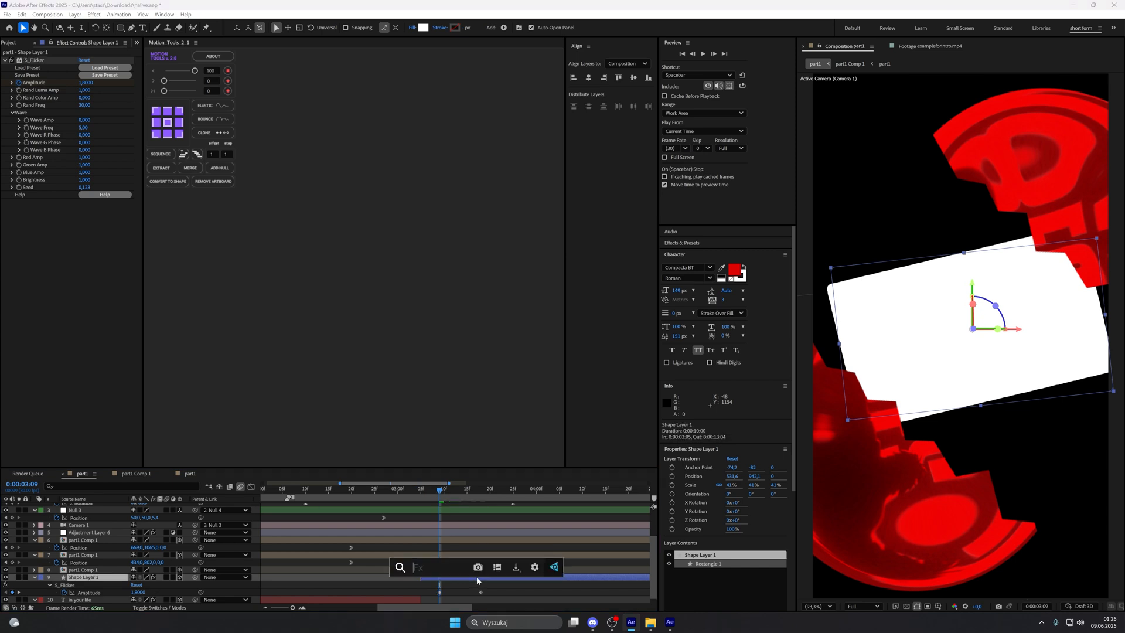
type("dee")
left_click(473, 537)
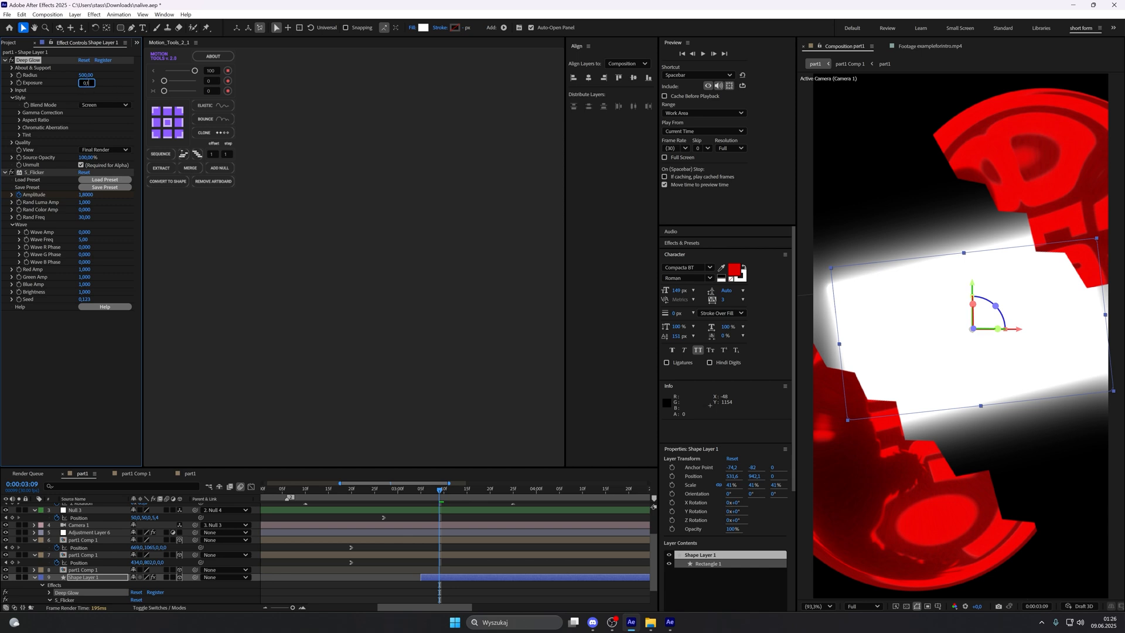
key("Return")
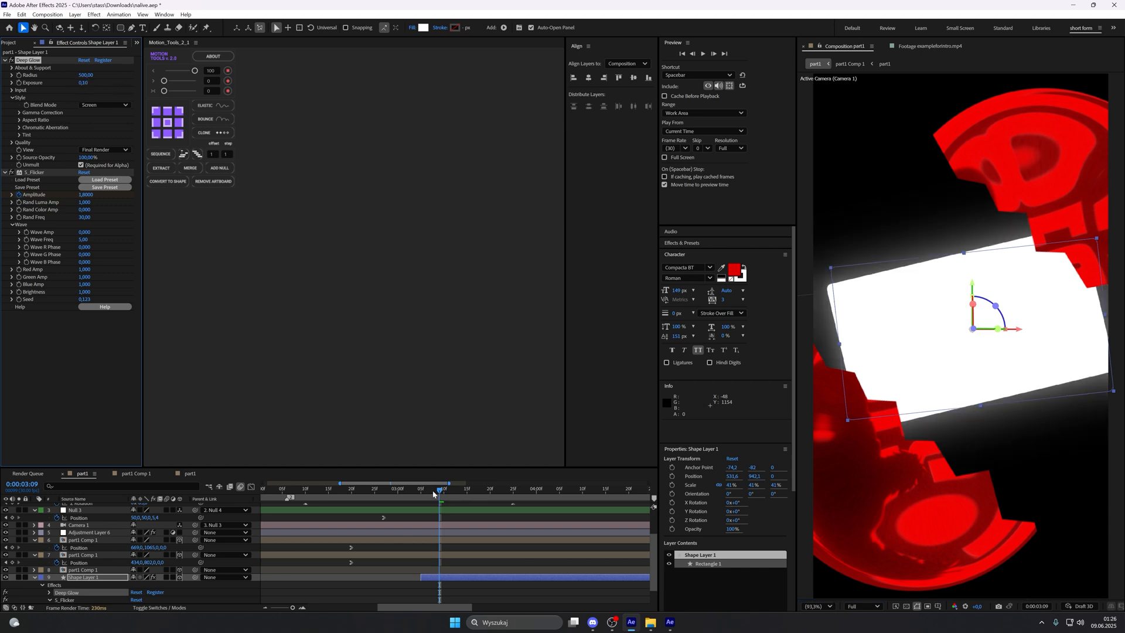
Step: Apply the Deep Glow effect to the "in your life" text layer with an Exposure of 0.3
left_click_drag(433, 495, 379, 495)
left_click(457, 568)
scroll(458, 565, "up", 2)
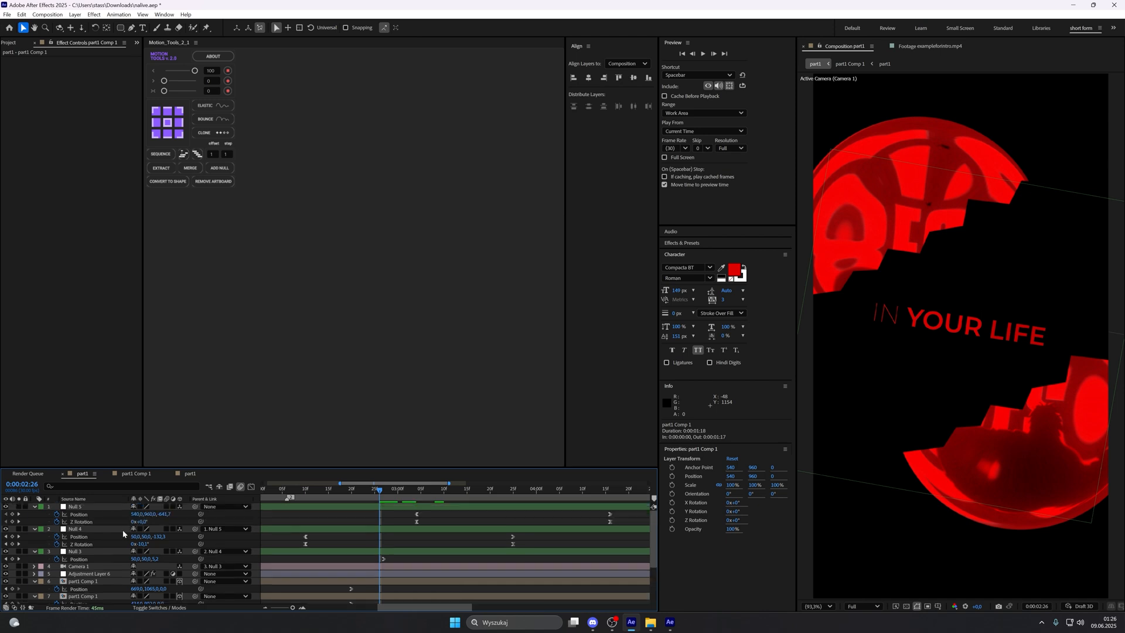
scroll(123, 536, "down", 3)
left_click(111, 587)
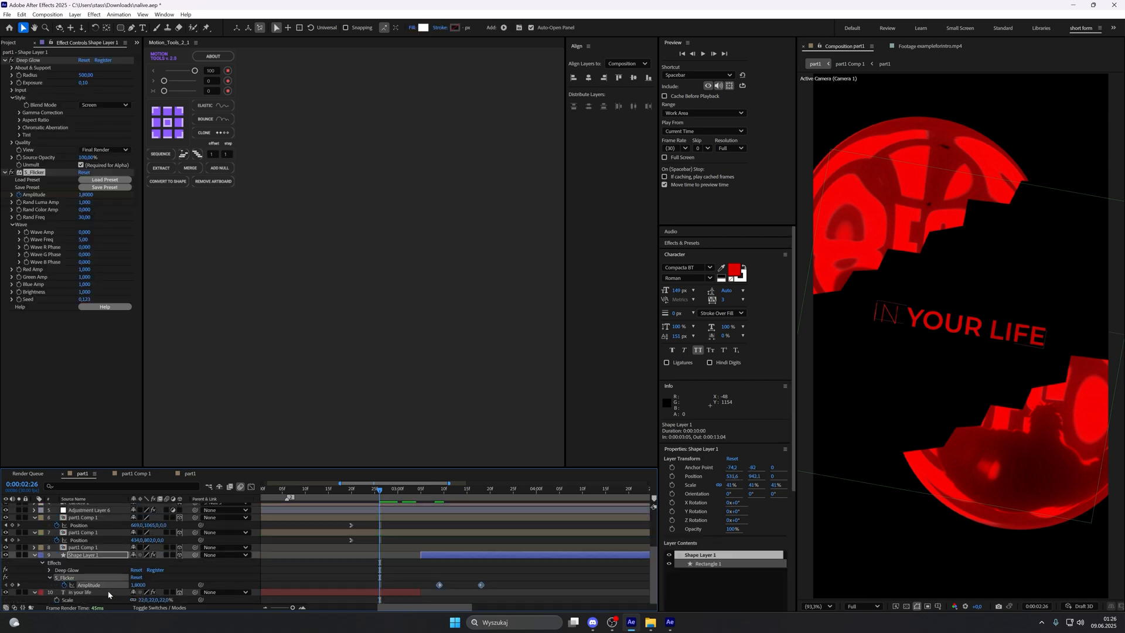
left_click(108, 593)
key("ctrl+space")
type("d")
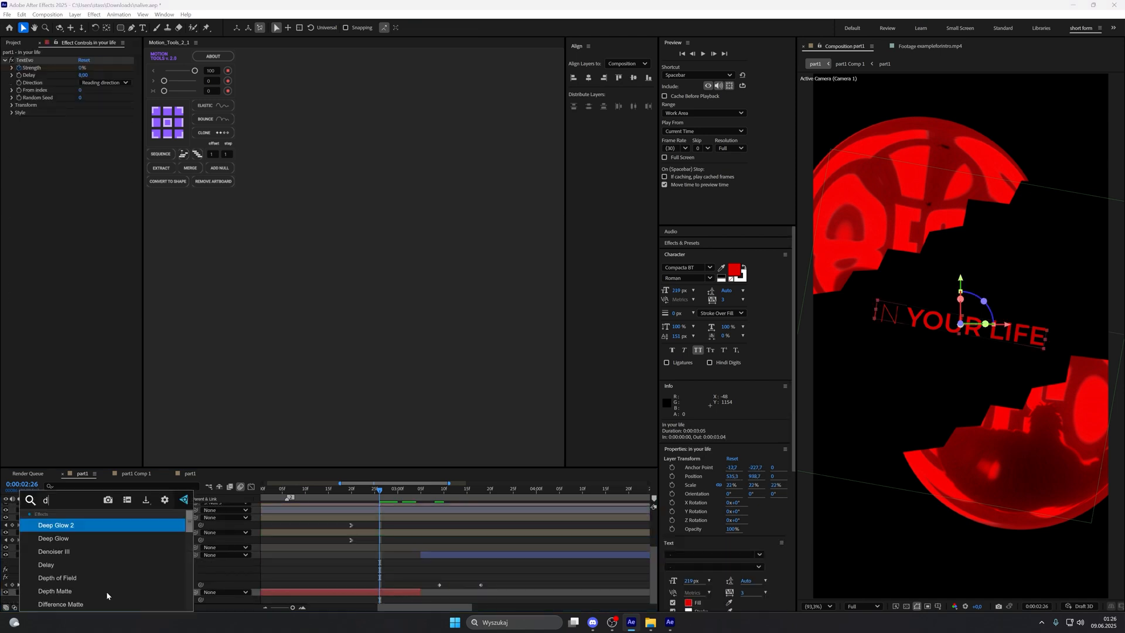
type("eep")
left_click(101, 535)
left_click(86, 142)
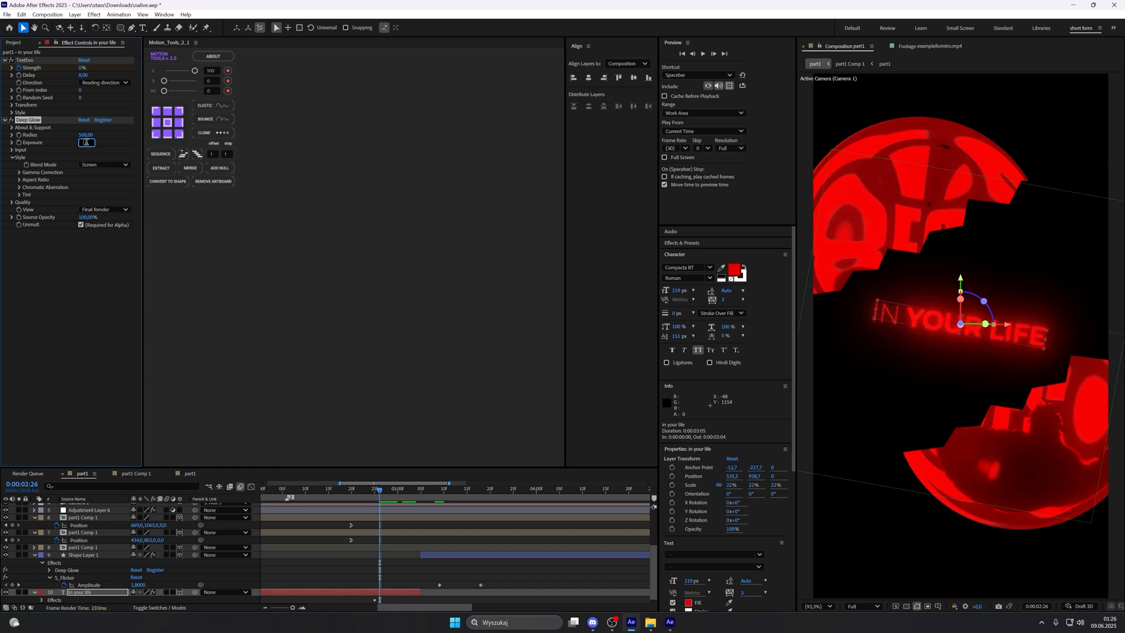
type("0,30")
key("Return")
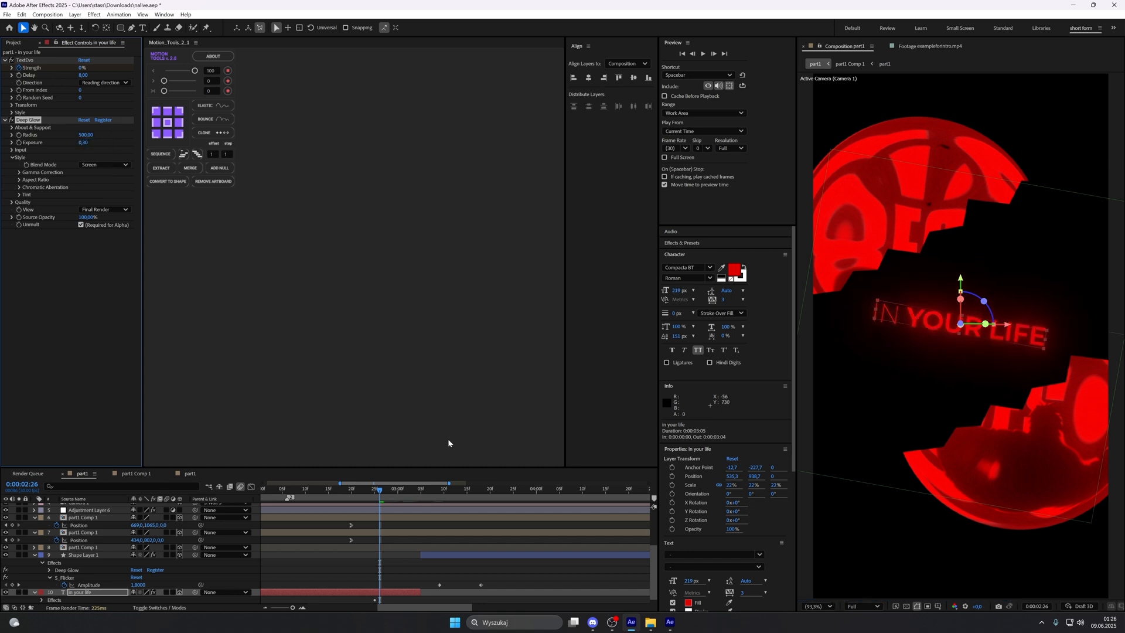
Step: Preview the part1 composition from 0:00:02:27 to check the glowing text and the flickering card
left_click(400, 545)
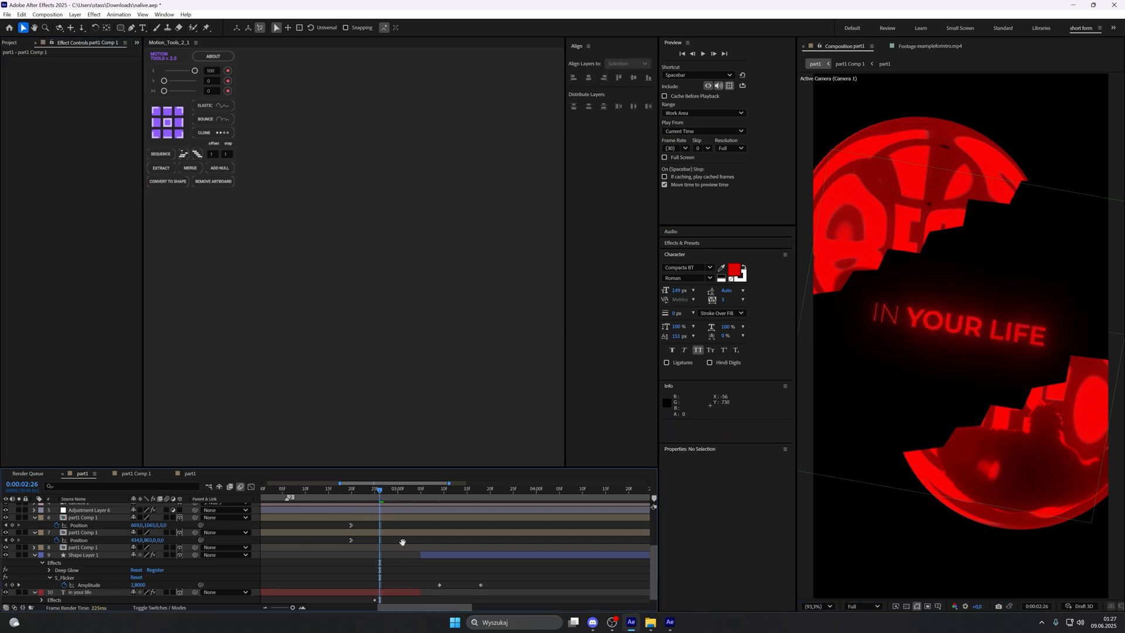
left_click(385, 491)
key("space")
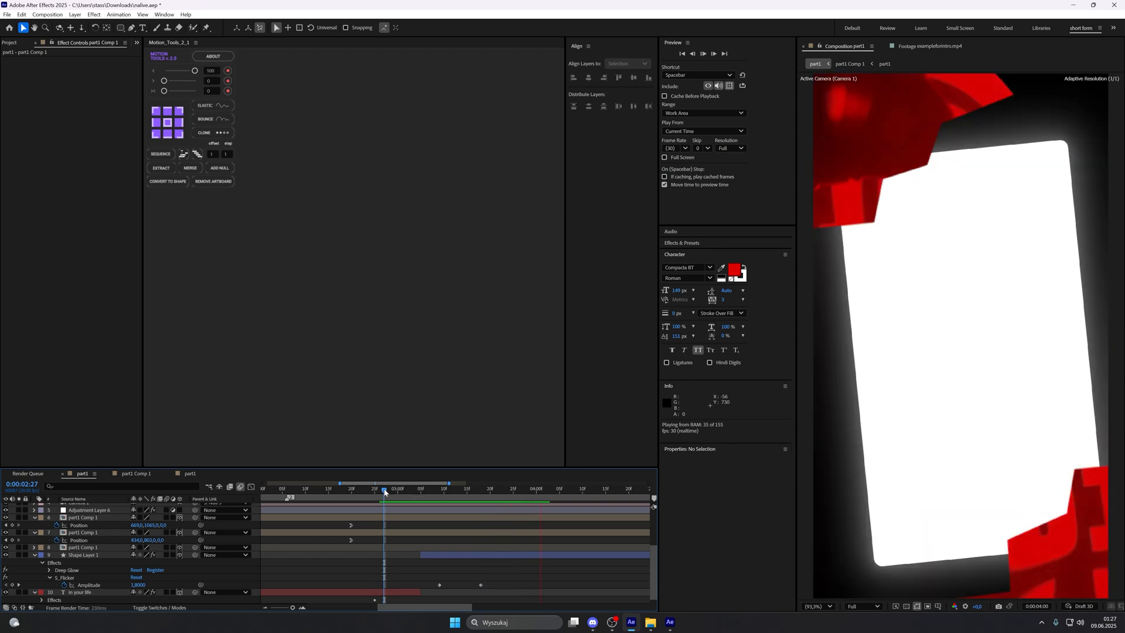
left_click(384, 492)
key("space")
left_click(384, 492)
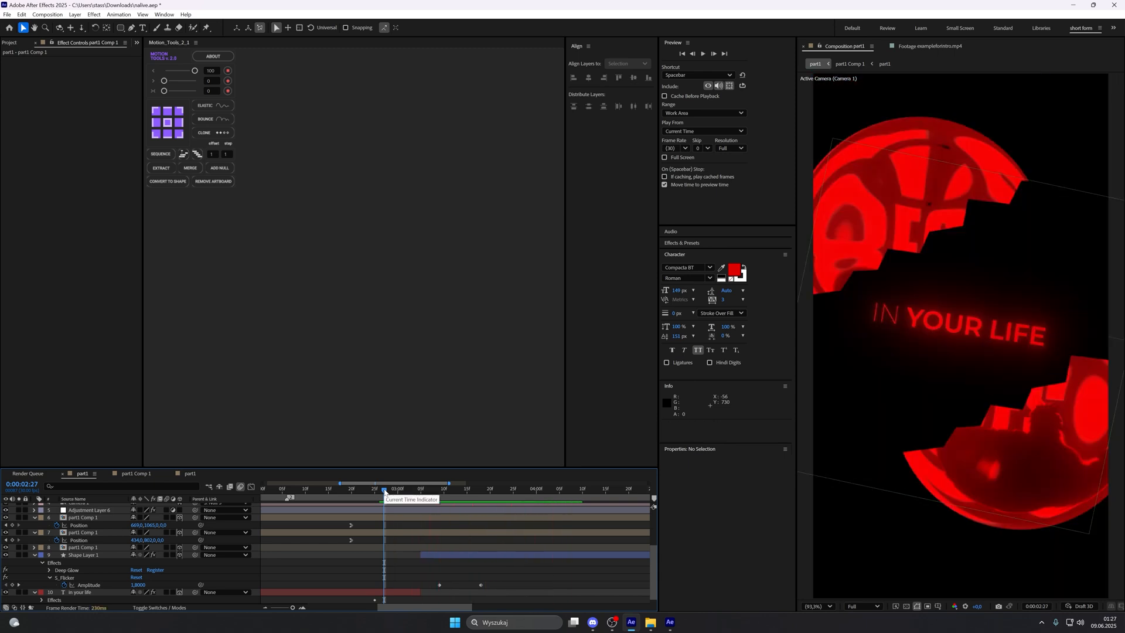
key("space")
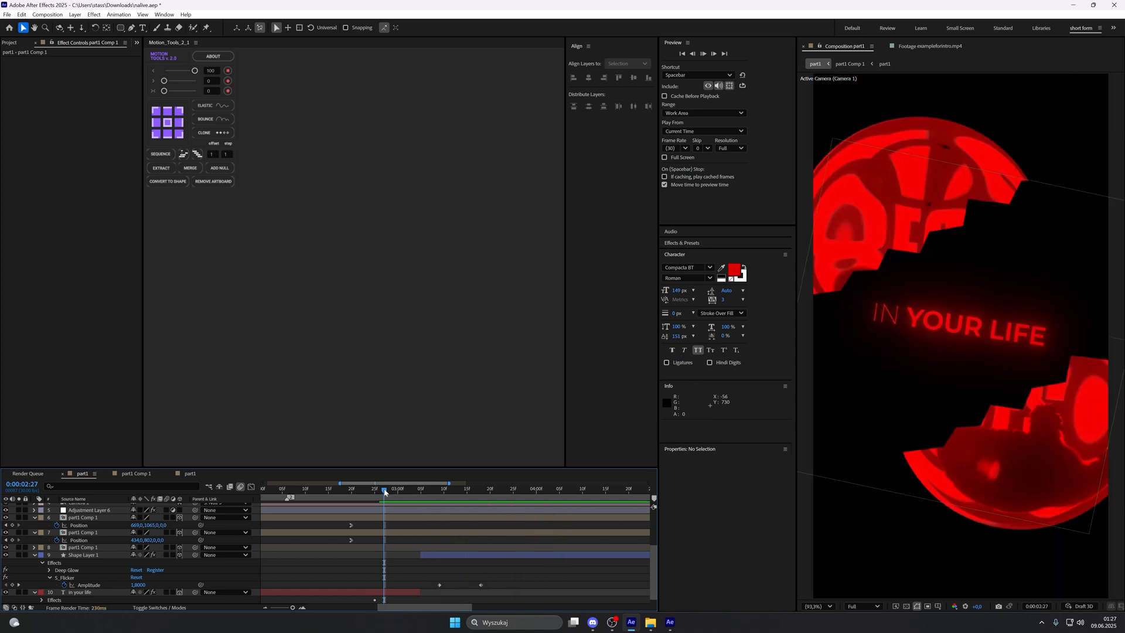
Step: Examine the text on the white card in the exampleforintro.mp4 reference footage, scrubbing to about 0:00:04:10, and return to the composition
left_click(925, 47)
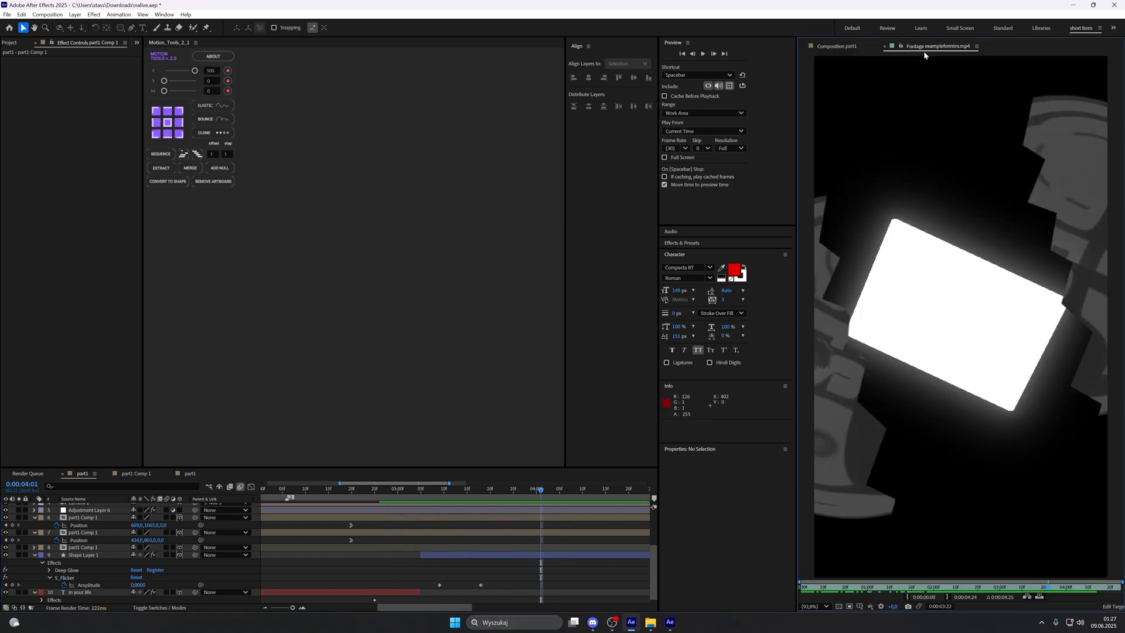
left_click_drag(1047, 590, 1062, 589)
left_click_drag(1072, 584, 1086, 584)
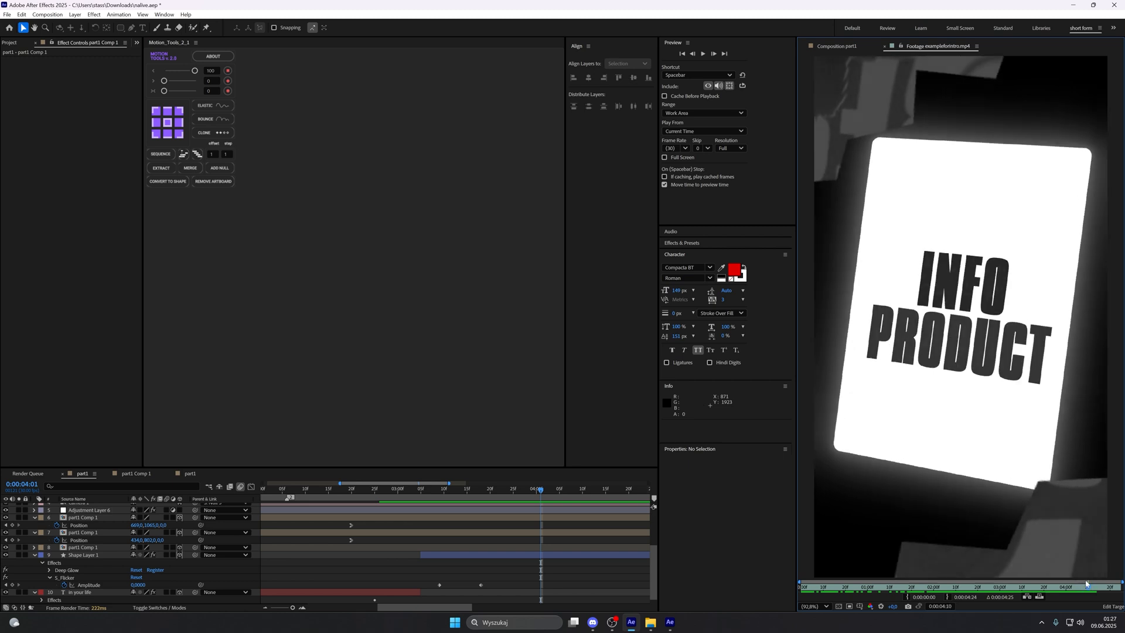
left_click(844, 49)
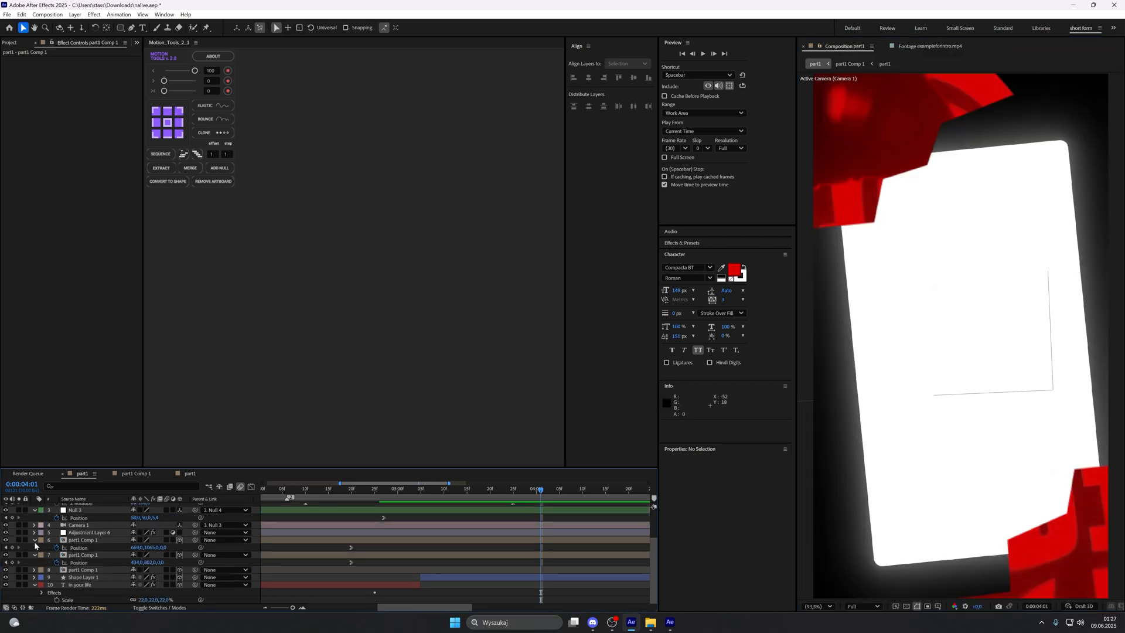
Step: Copy the IDENTIFY THE RESULTS text layer from the nested part1 composition and paste it into the main part1 composition
left_click(35, 541)
left_click(34, 556)
left_click(34, 585)
left_click(97, 571)
double_click(97, 570)
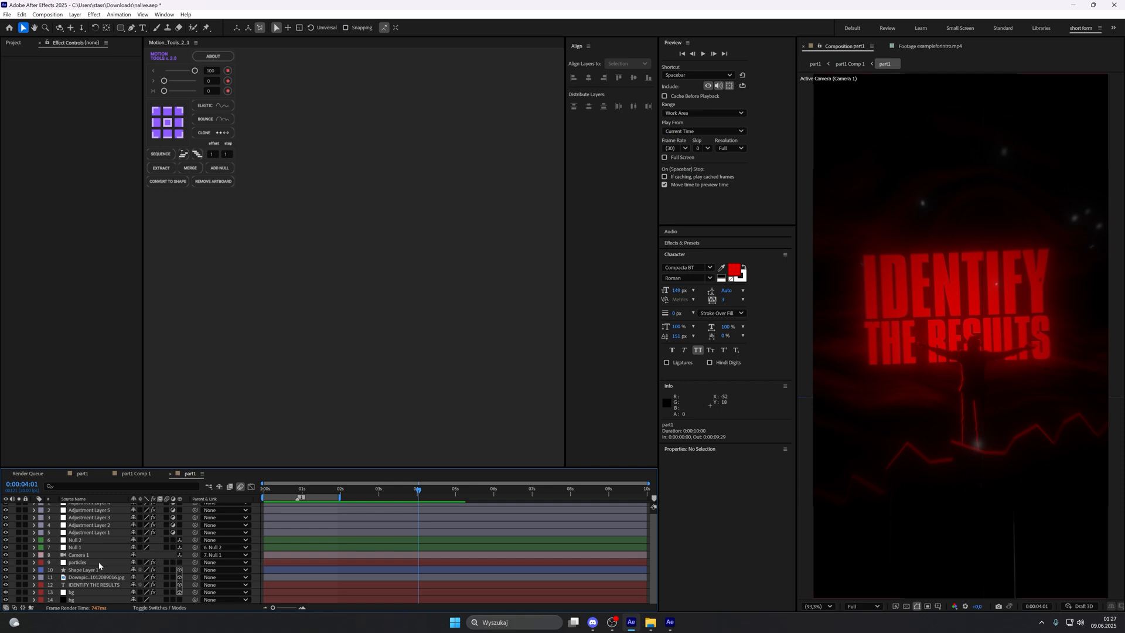
left_click(94, 584)
key("ctrl+c")
left_click(83, 473)
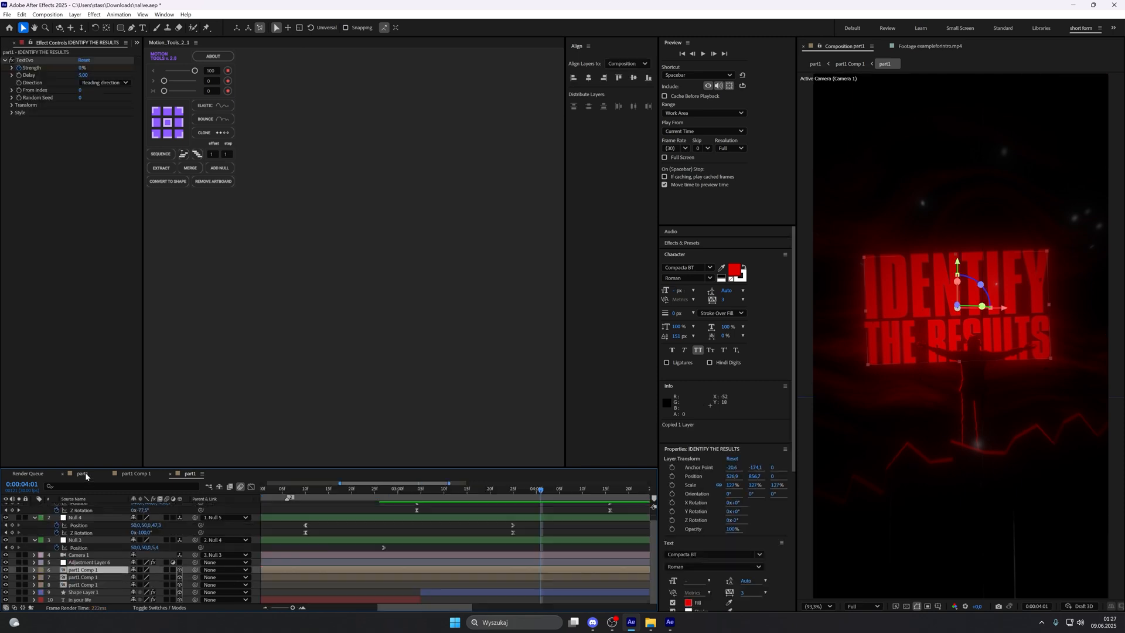
key("ctrl+v")
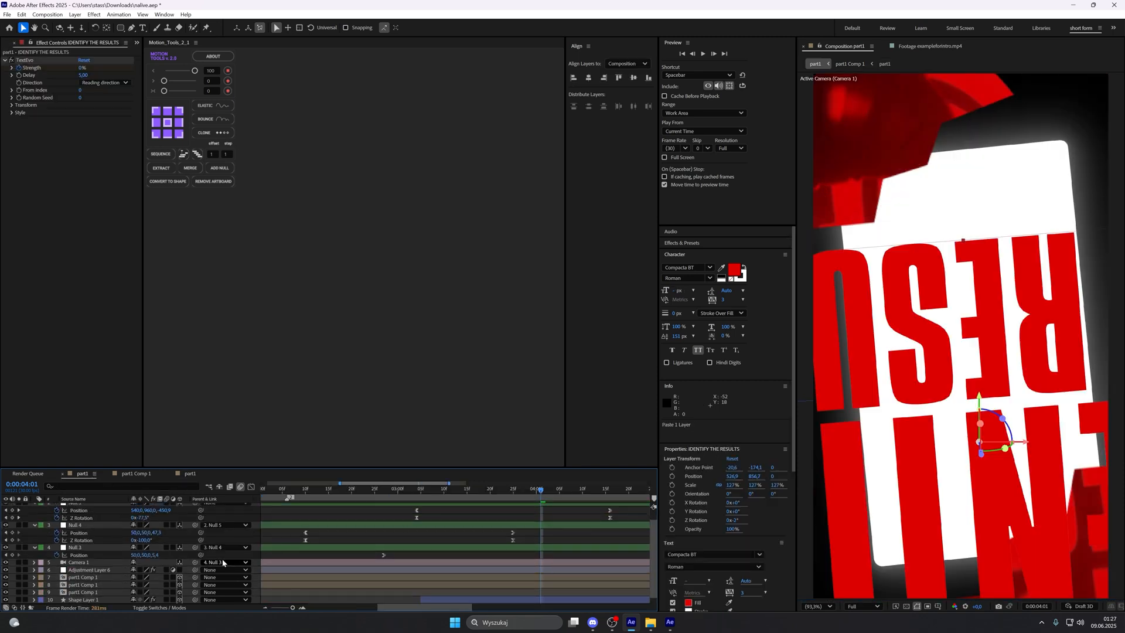
Step: Scale the pasted IDENTIFY THE RESULTS text to 34% and move it up to the middle of the white card
key("s")
left_click_drag(145, 514, 108, 518)
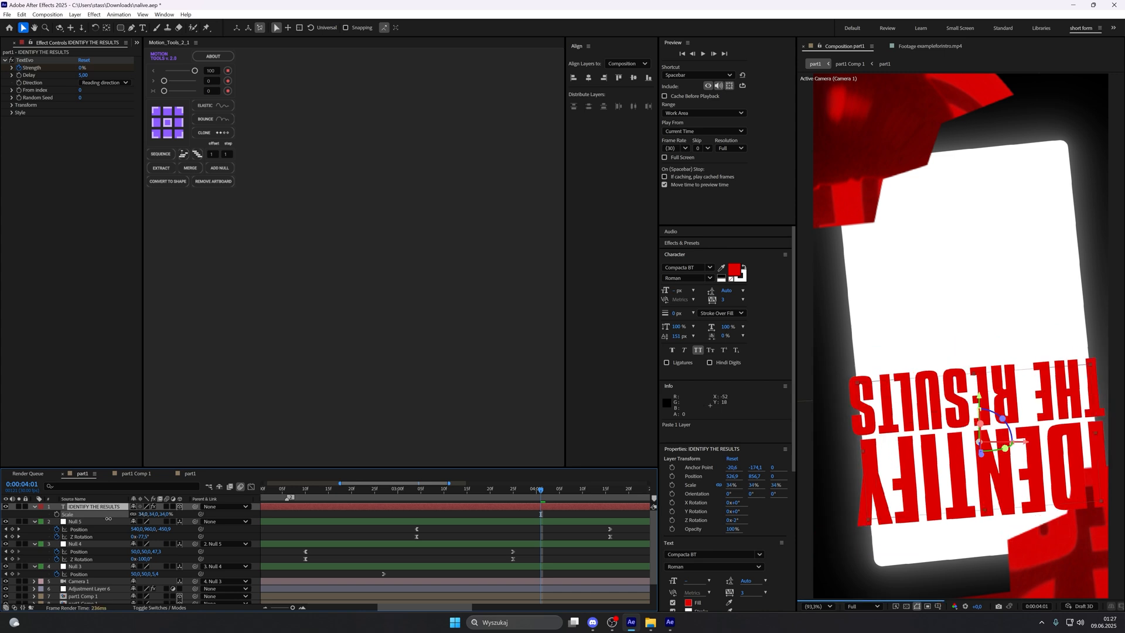
left_click_drag(930, 457, 927, 347)
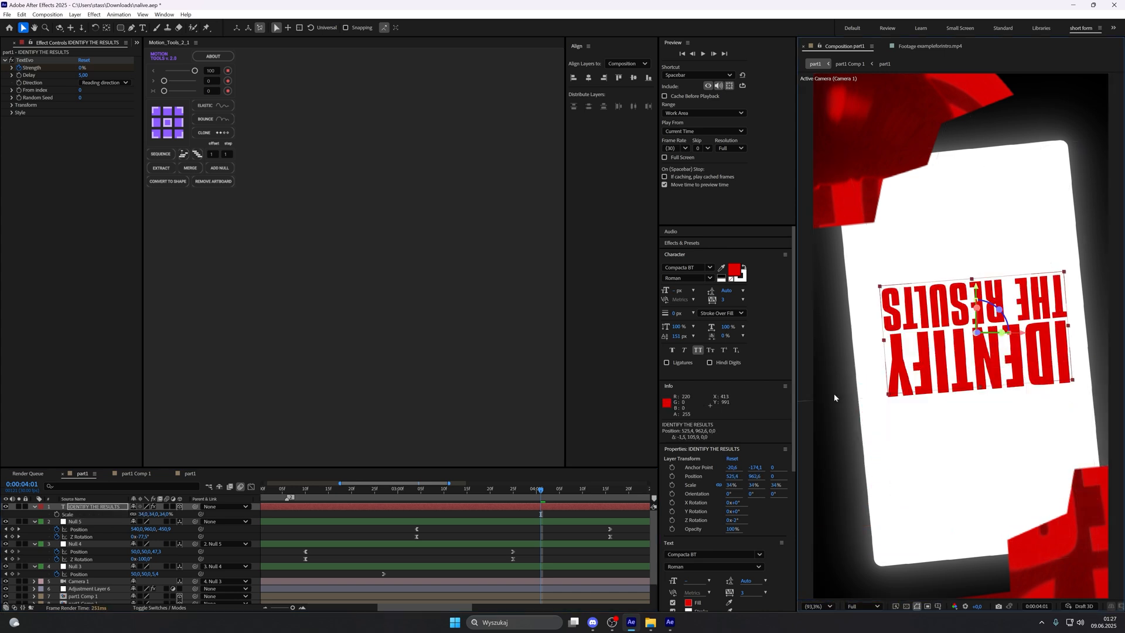
Step: Go to 0:00:05:10, place the IDENTIFY THE RESULTS layer directly below Adjustment Layer 6 and try rotating it on X
left_click(622, 498)
key("space")
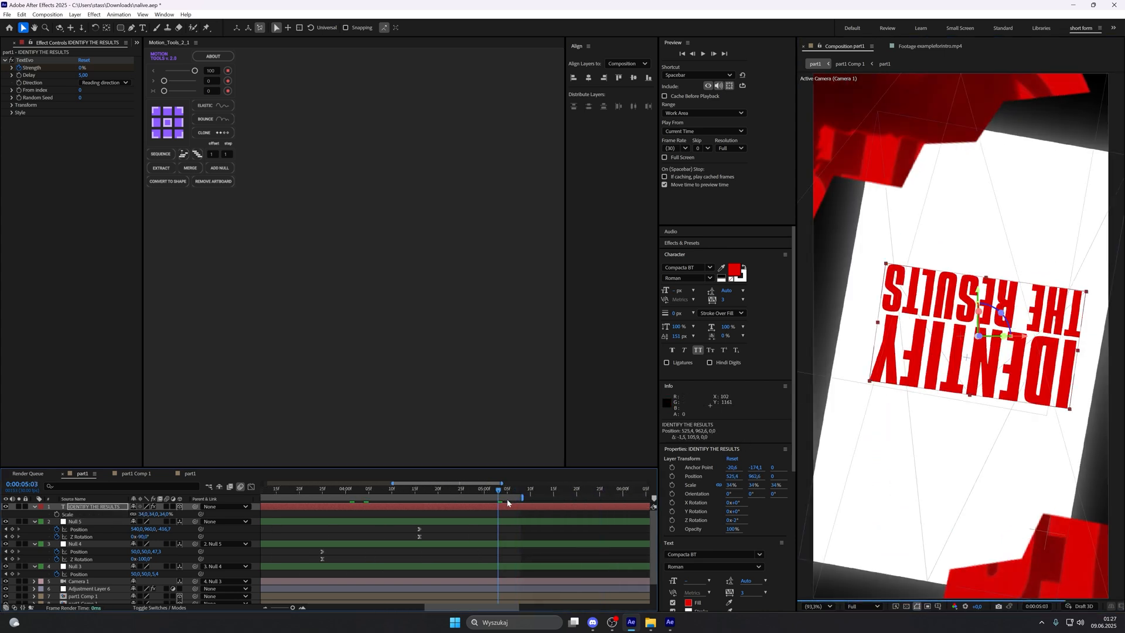
key("r")
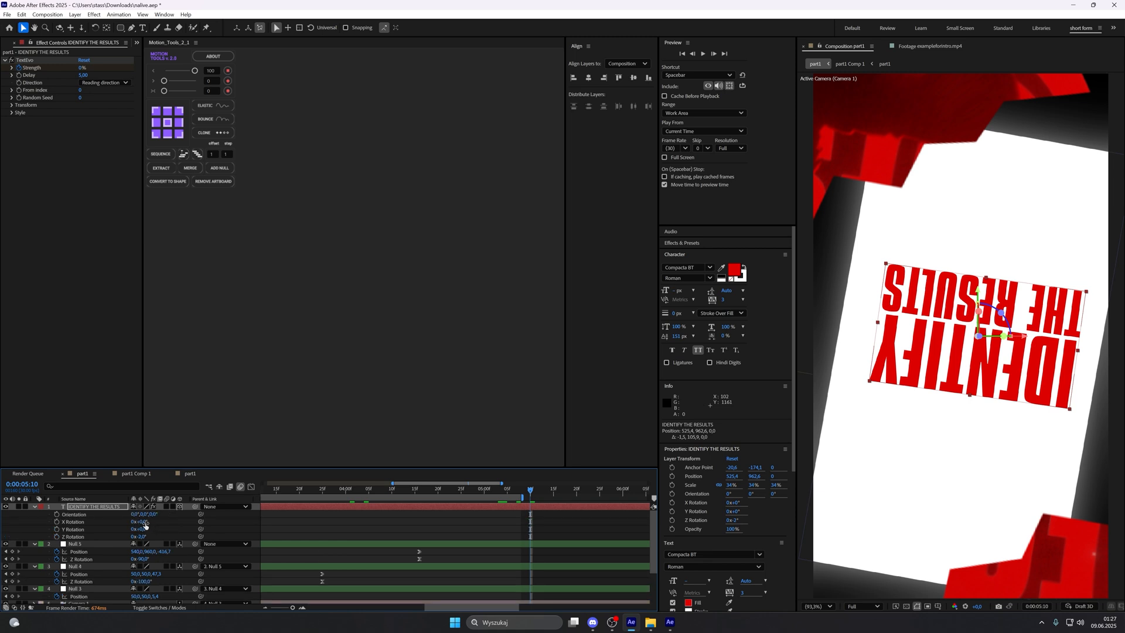
left_click_drag(81, 509, 226, 543)
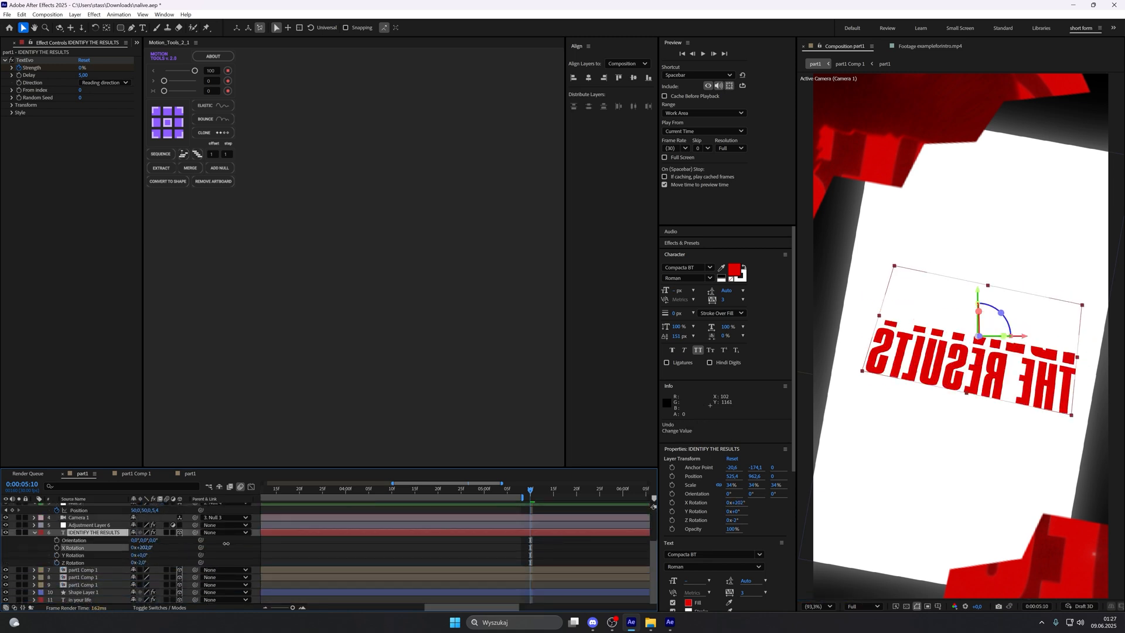
Step: Undo the X Rotation change and turn the text upright on the card with a Z Rotation of 181°, adjusting its position
key("ctrl+z")
mouse_move(142, 563)
left_mouse_down()
mouse_move(204, 559)
mouse_move(142, 563)
mouse_move(154, 563)
left_mouse_up()
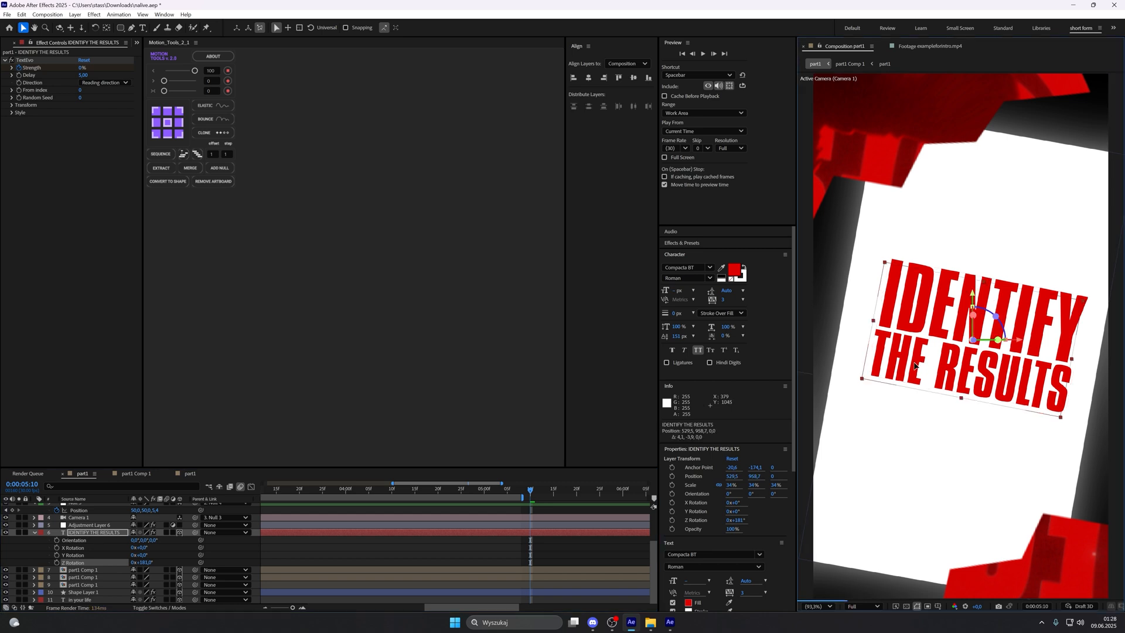
left_click_drag(922, 361, 909, 382)
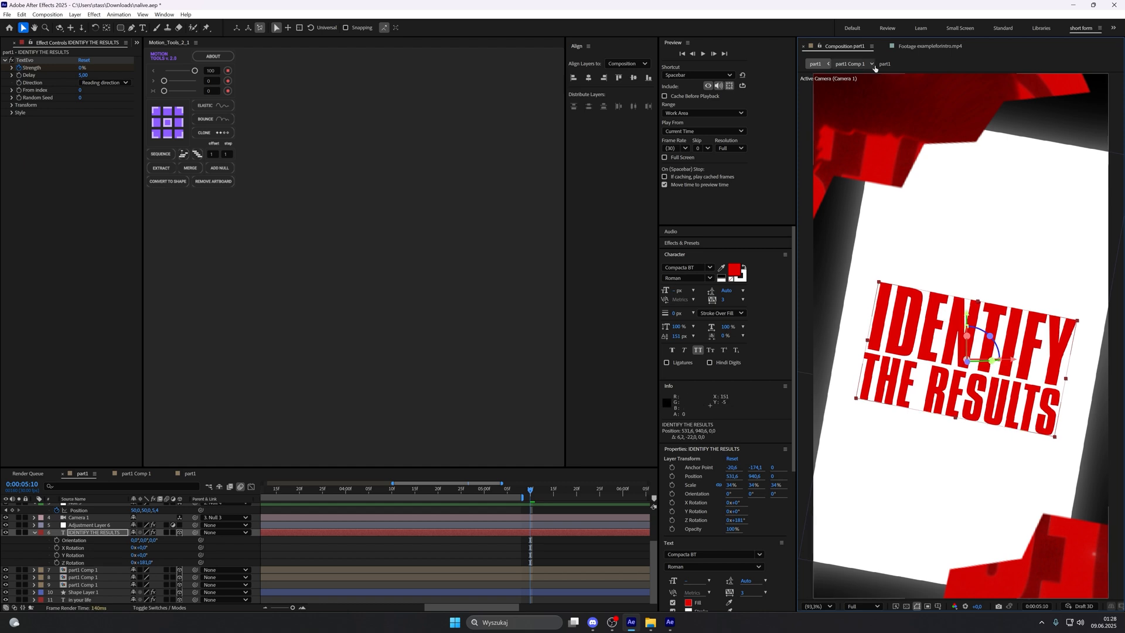
Step: Replace the IDENTIFY THE RESULTS text with "info product" on two lines and move it slightly up on the card
left_click(920, 46)
left_click(837, 46)
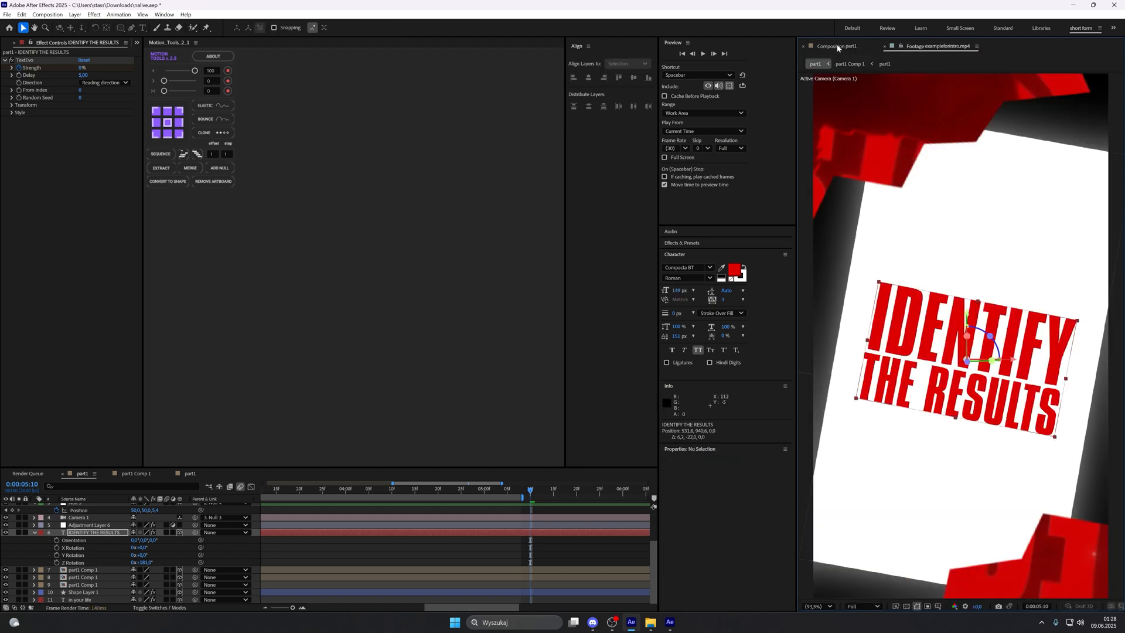
double_click(434, 532)
type("INFO")
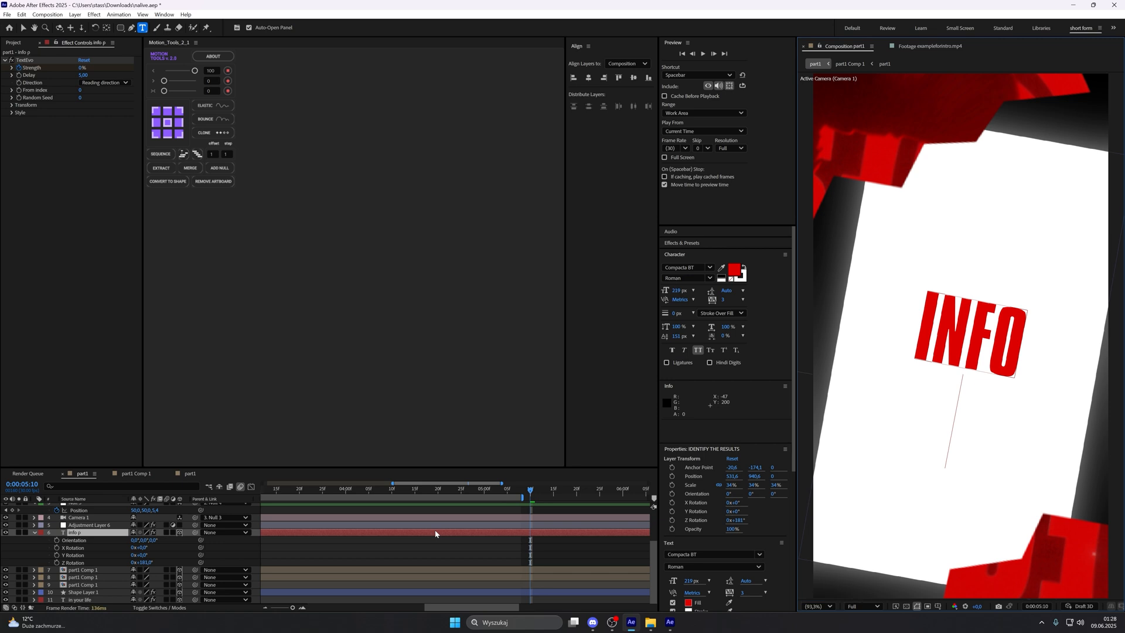
type("roduct")
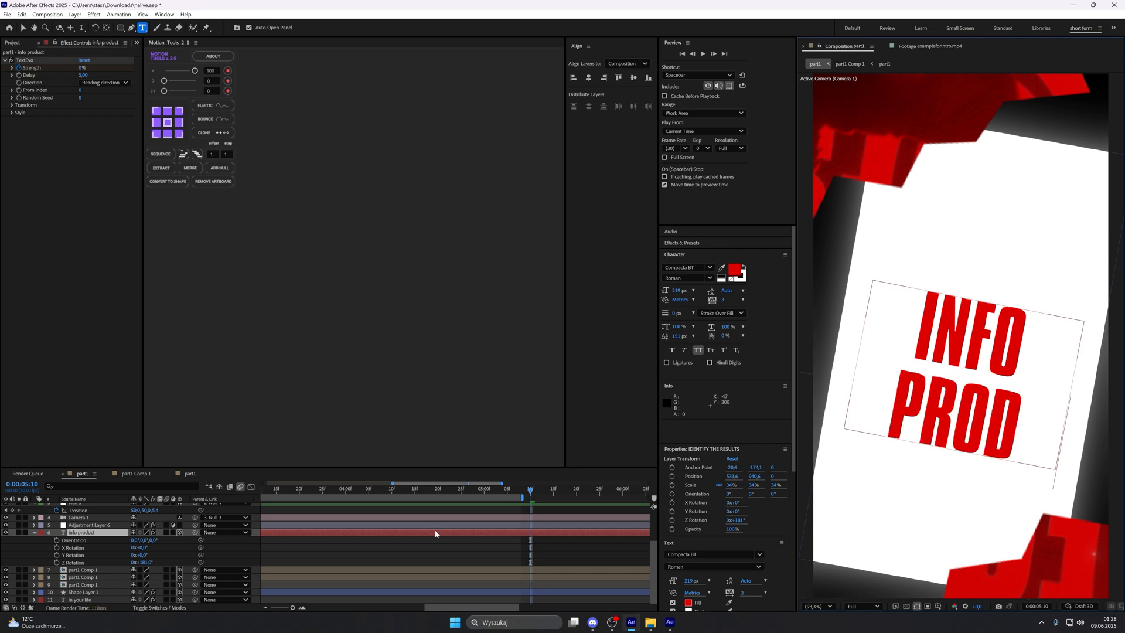
double_click(934, 409)
left_click_drag(952, 512, 951, 488)
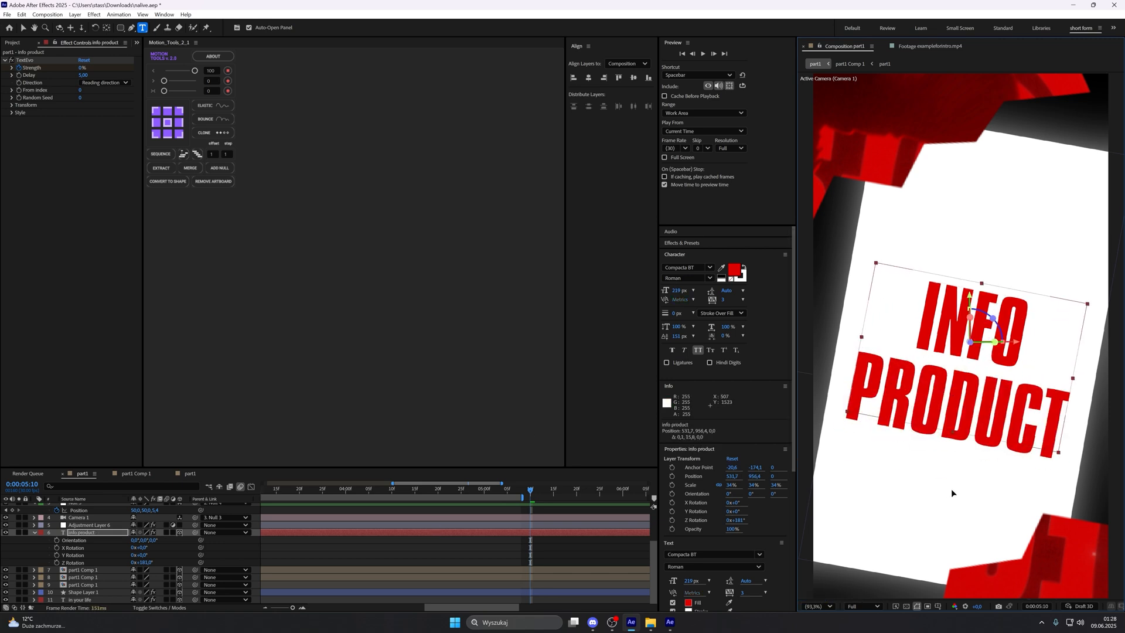
Step: Show the info product layer's Scale property and centre the layer's anchor point on its text
key("v")
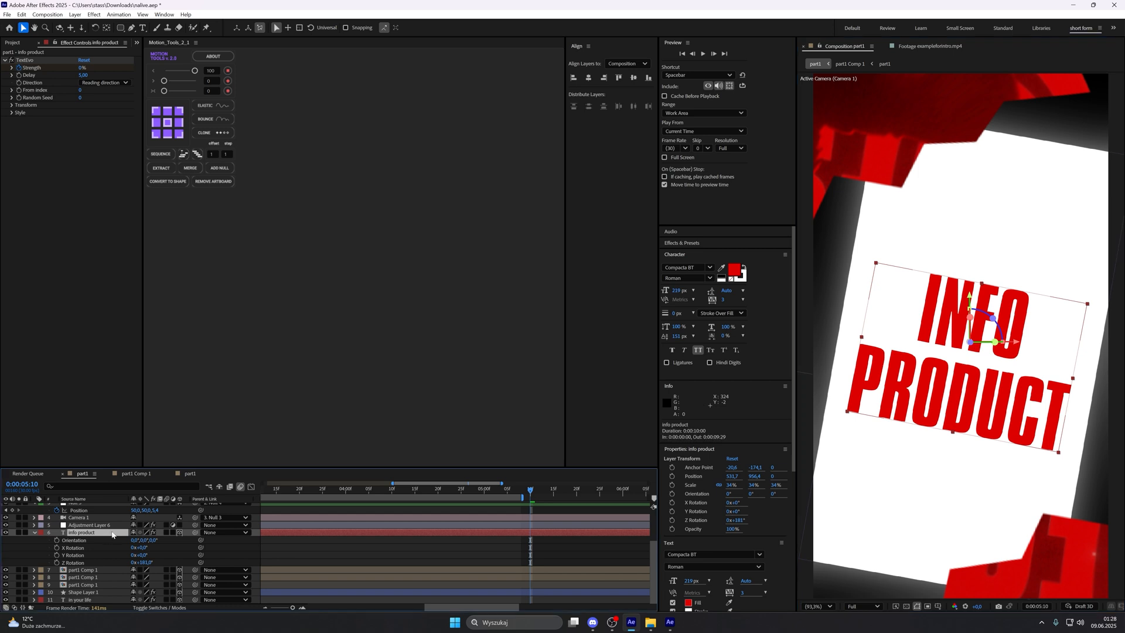
key("s")
left_click(171, 125)
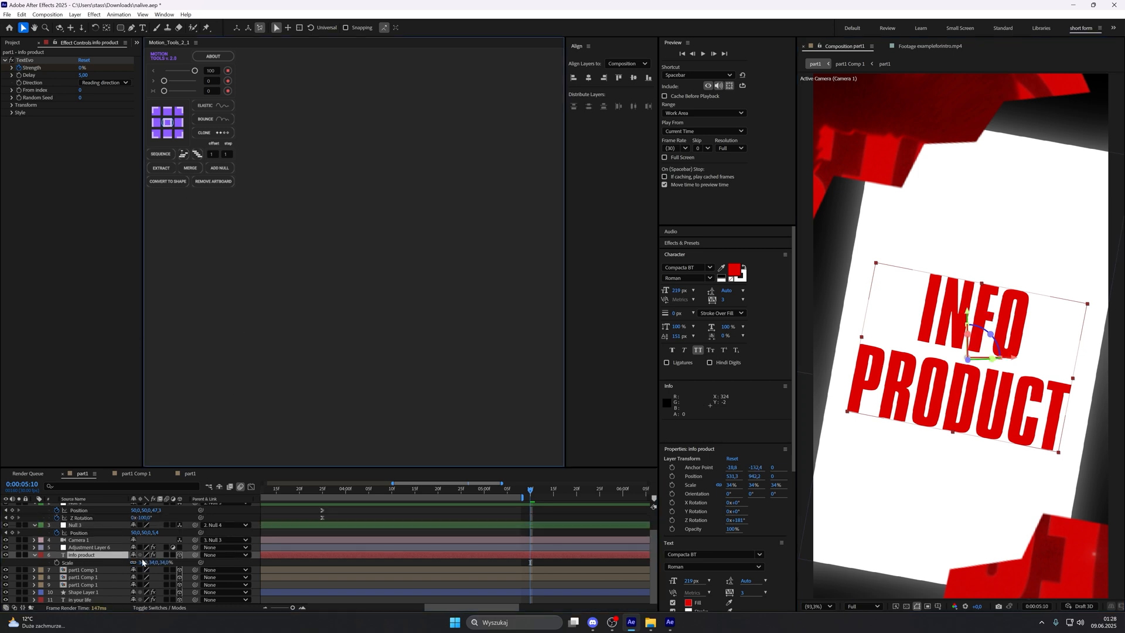
Step: Scale the info product text to 32% and apply Deep Glow to it with an Exposure of 0.3
left_click_drag(143, 563, 141, 562)
left_click_drag(921, 391, 922, 390)
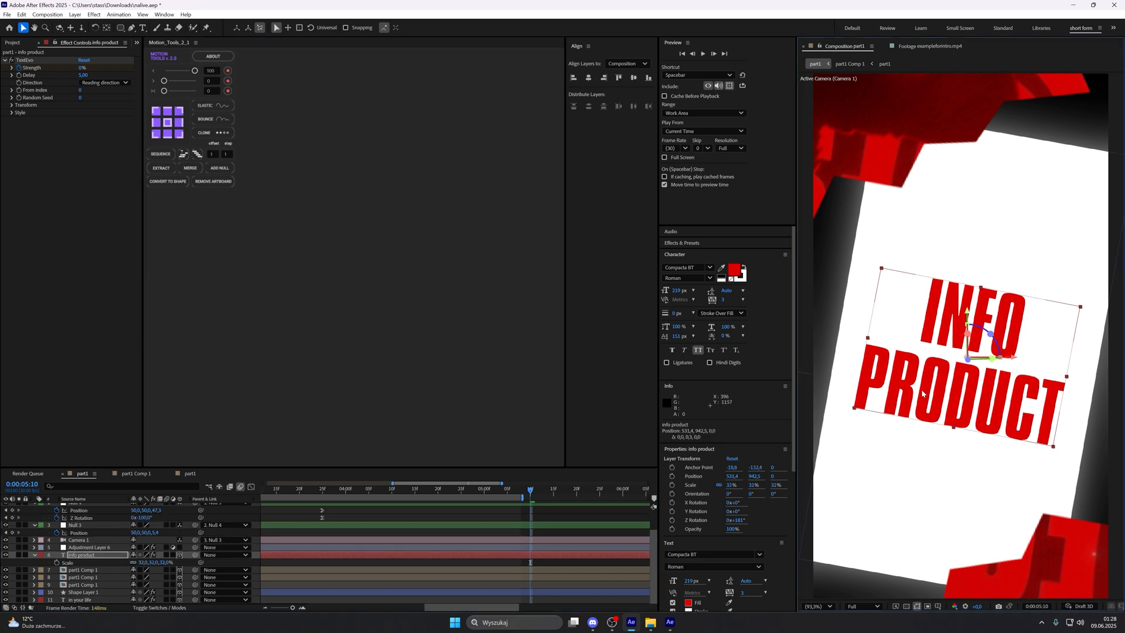
left_click(563, 556)
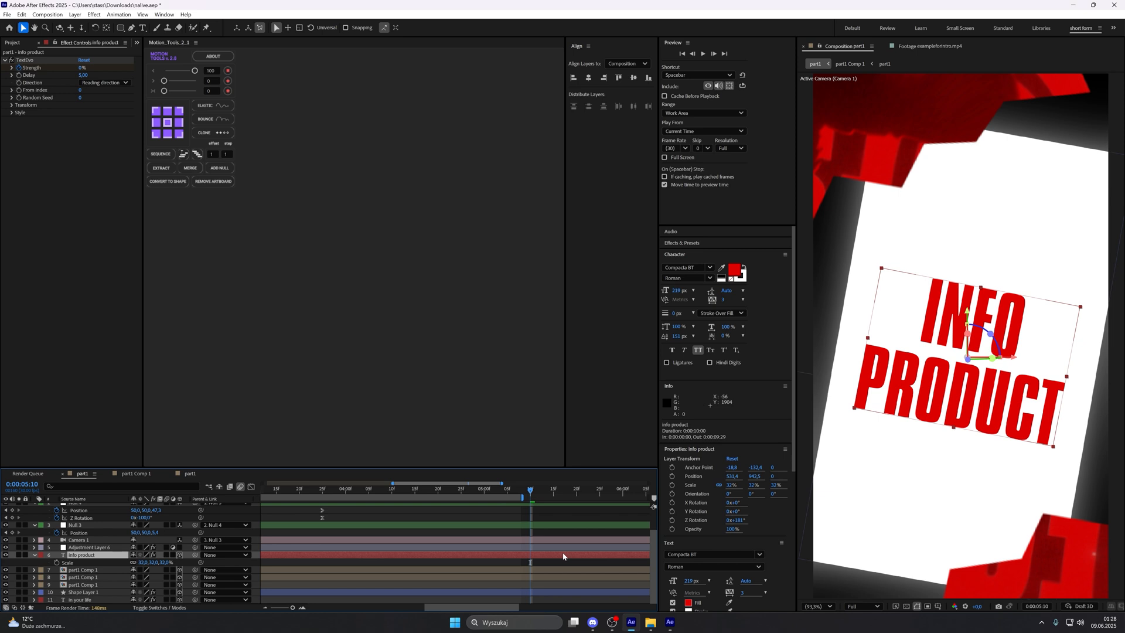
right_click(563, 556)
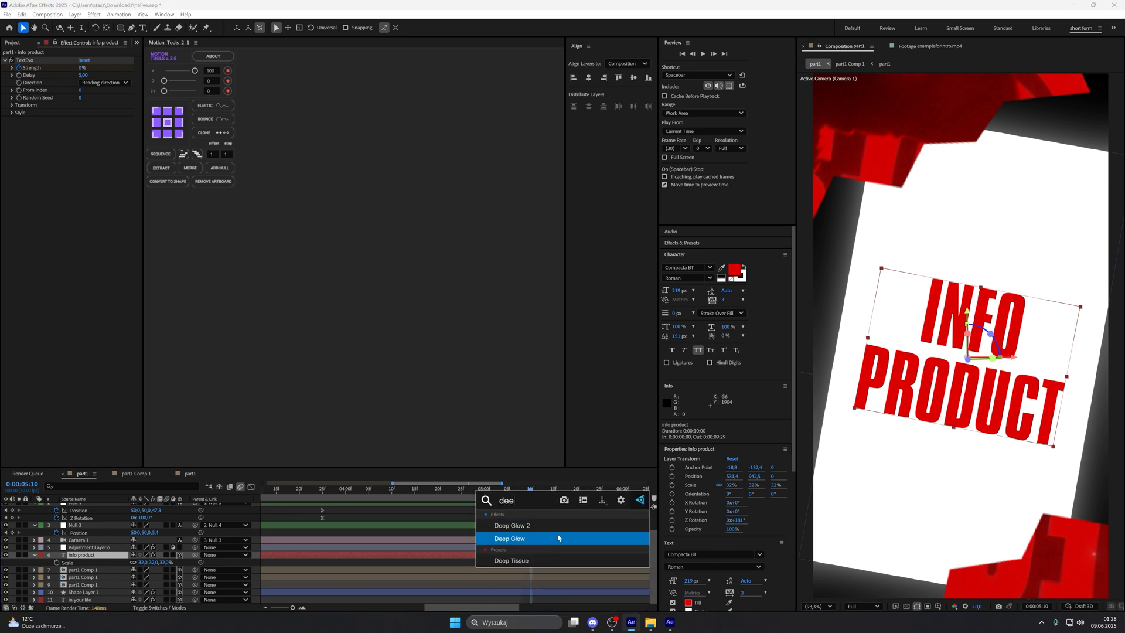
left_click(557, 536)
left_click(95, 143)
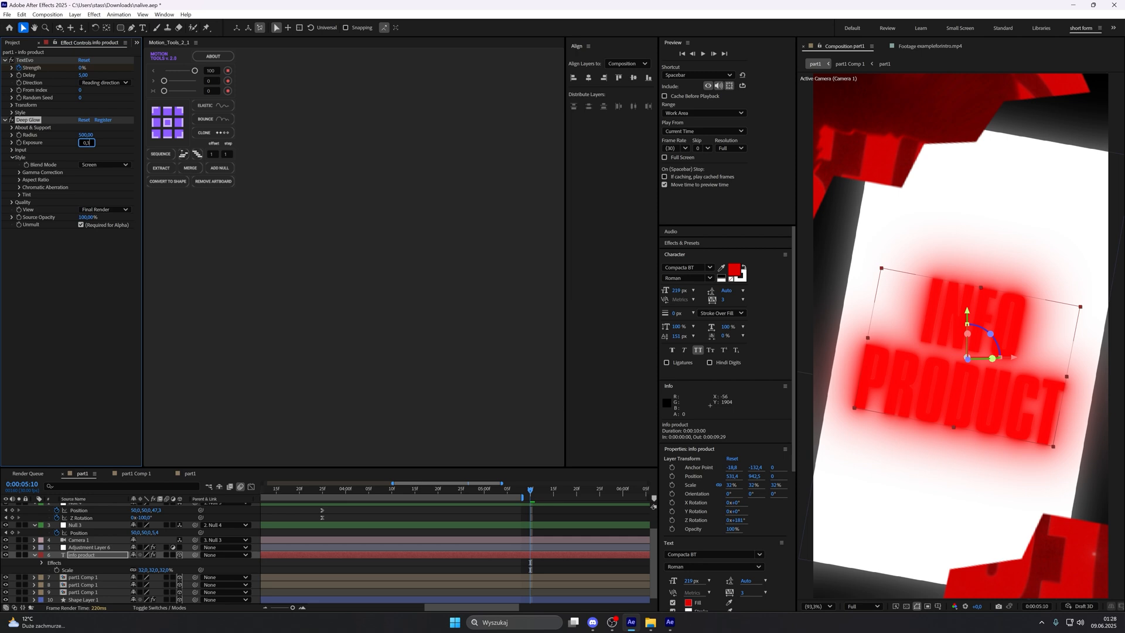
key("Return")
Step: Set the info product text's fill to the dark grey #141414 by sampling it from the screen, and deselect the layer
key("ctrl+t")
left_click(688, 603)
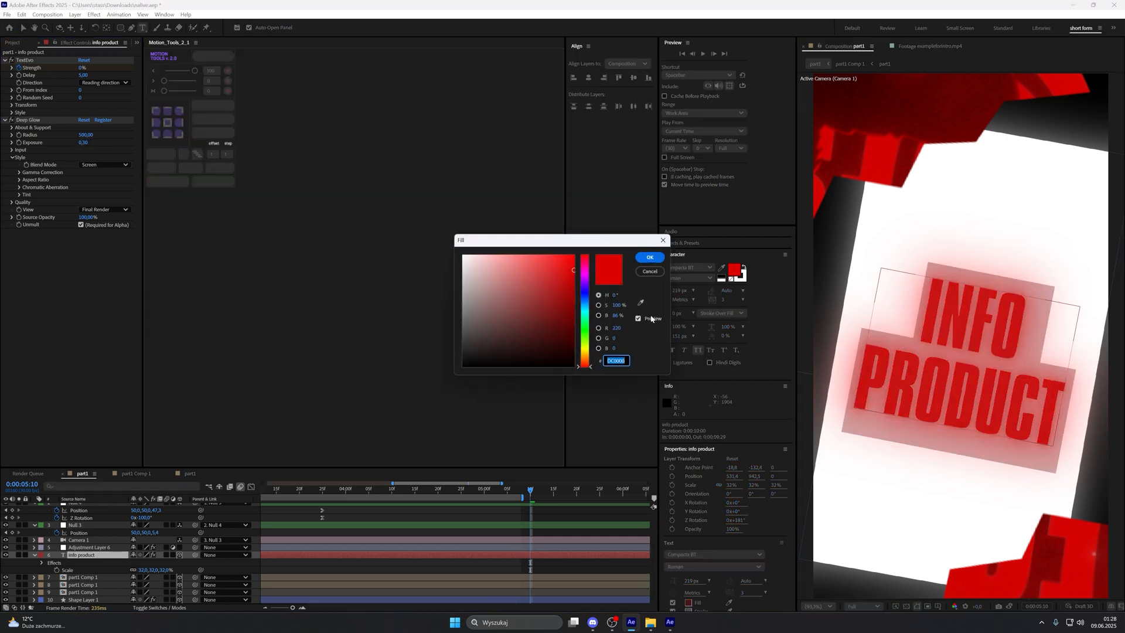
left_click_drag(450, 333, 404, 357)
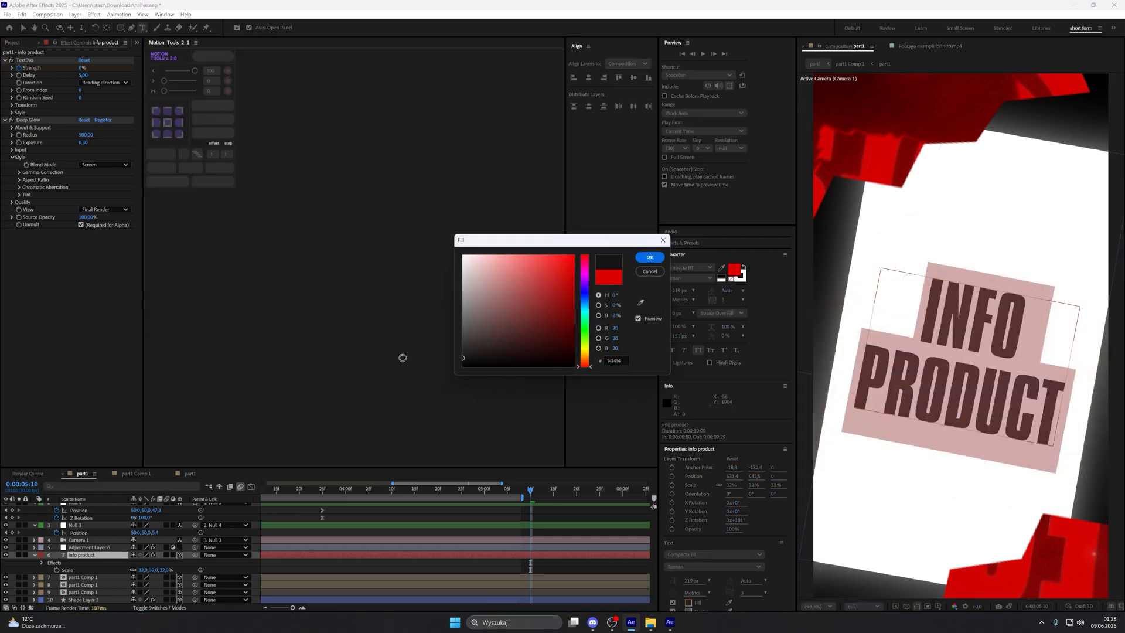
left_click(659, 259)
left_click(610, 567)
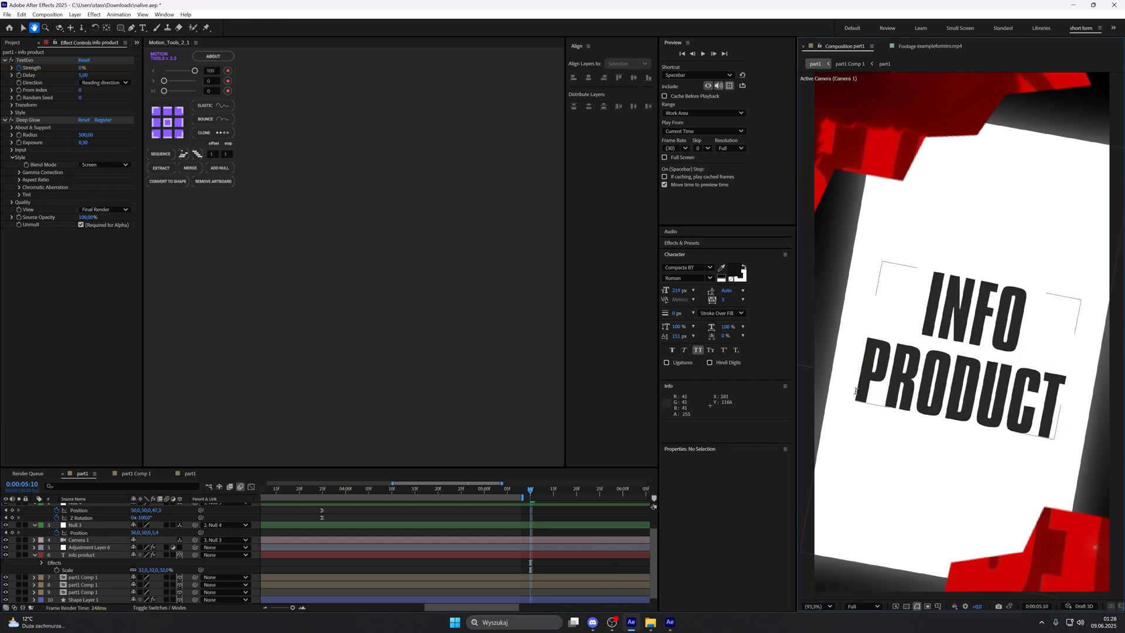
Step: Go to 0:00:04:09, show the full composition duration in the timeline and collapse the expanded null and info product layers
left_click_drag(527, 491, 386, 500)
key("minus")
key("minus")
left_click(35, 526)
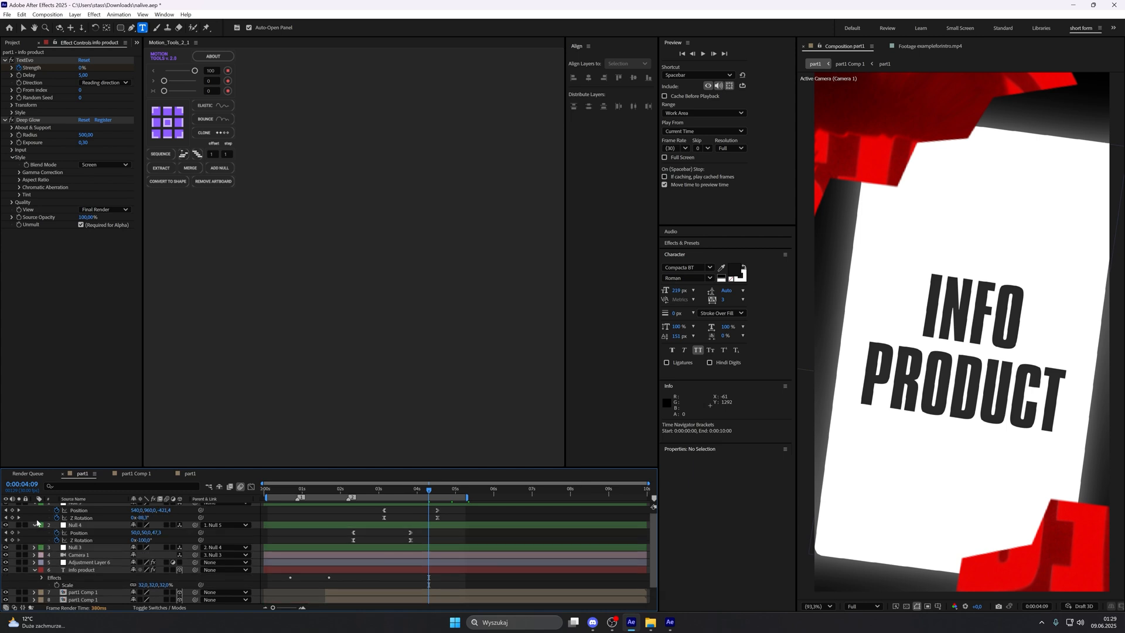
left_click(35, 525)
left_click(35, 505)
left_click(34, 543)
Step: Pre-compose all layers of part1 into one composition and review the animation at 0:00:03:15
key("ctrl+a")
right_click(91, 526)
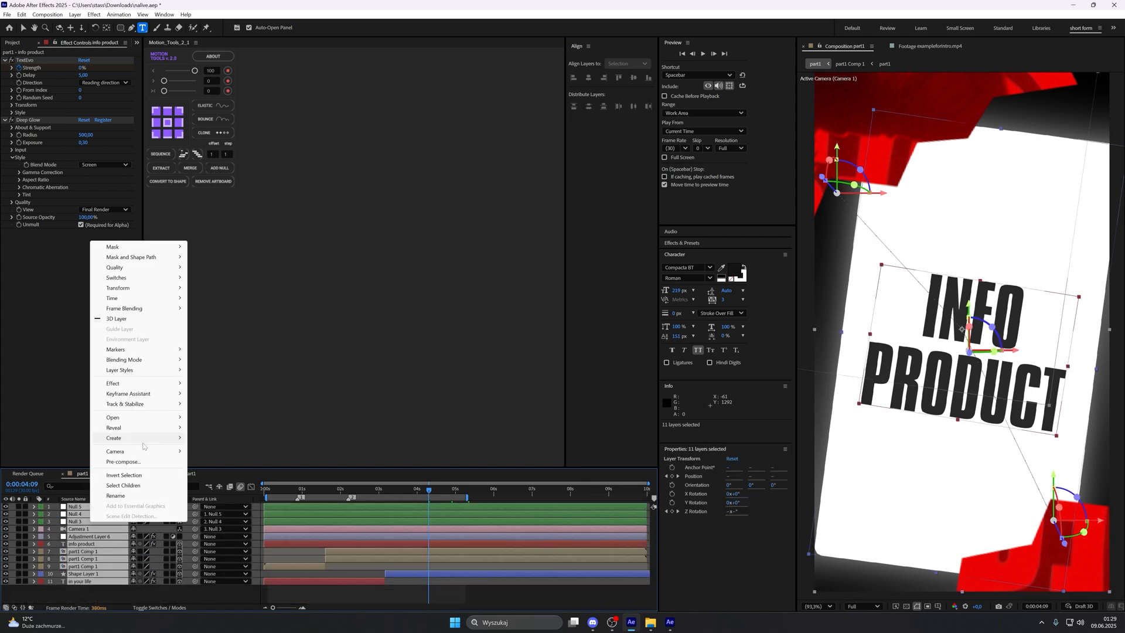
left_click(140, 461)
left_click(604, 374)
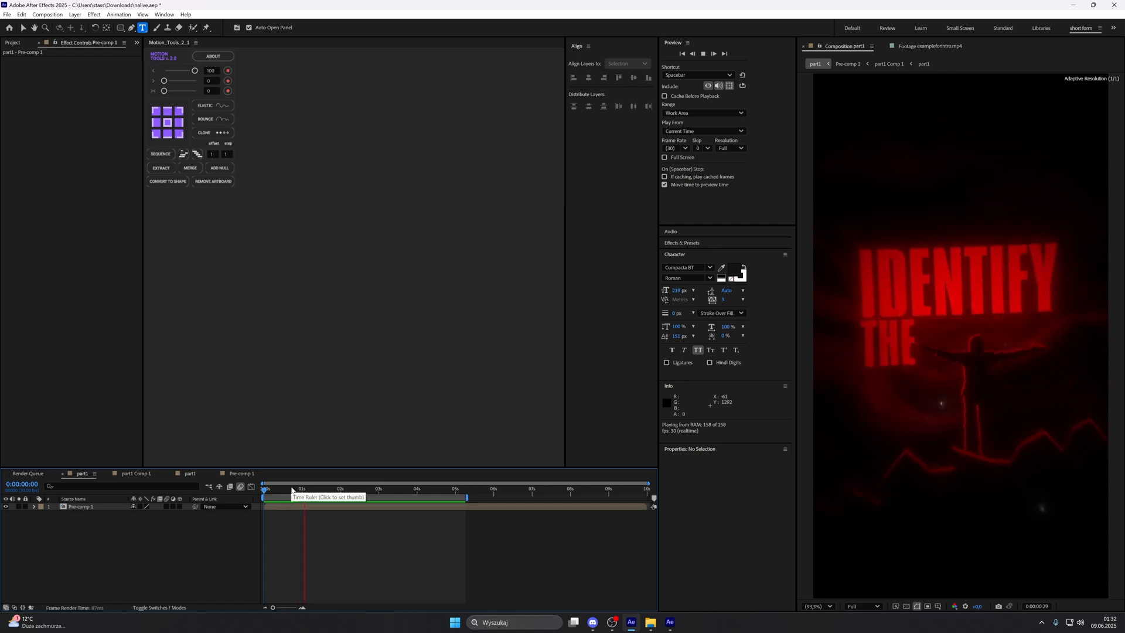
left_click(399, 495)
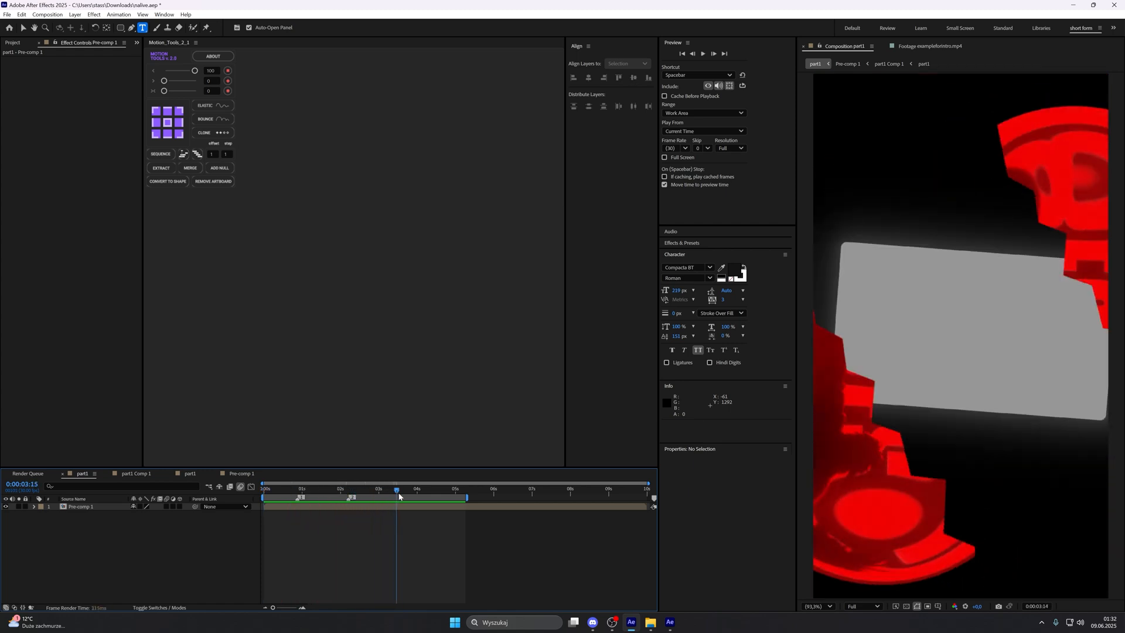